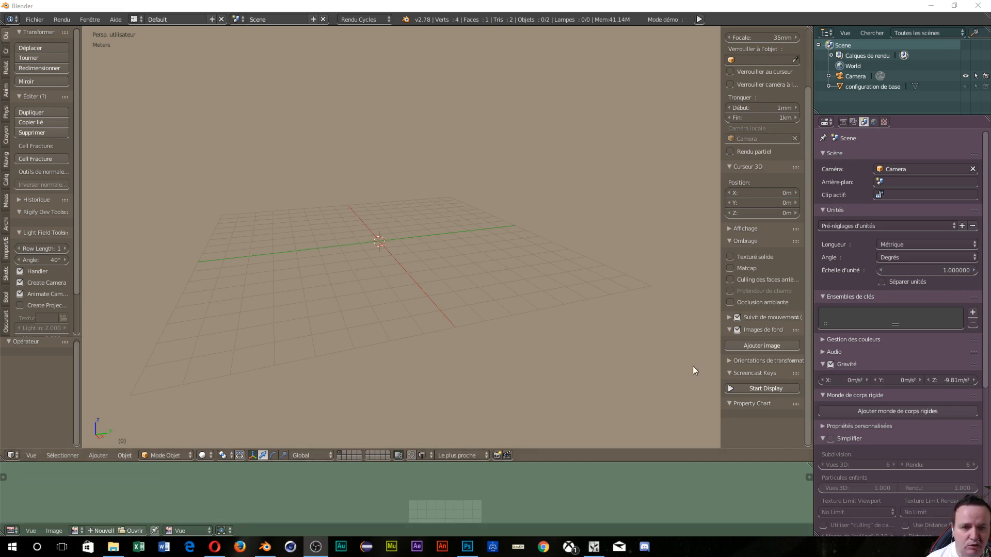
Start the Screencast Keys display, then replace the lower image editor with a Timeline and enlarge it.
click(738, 391)
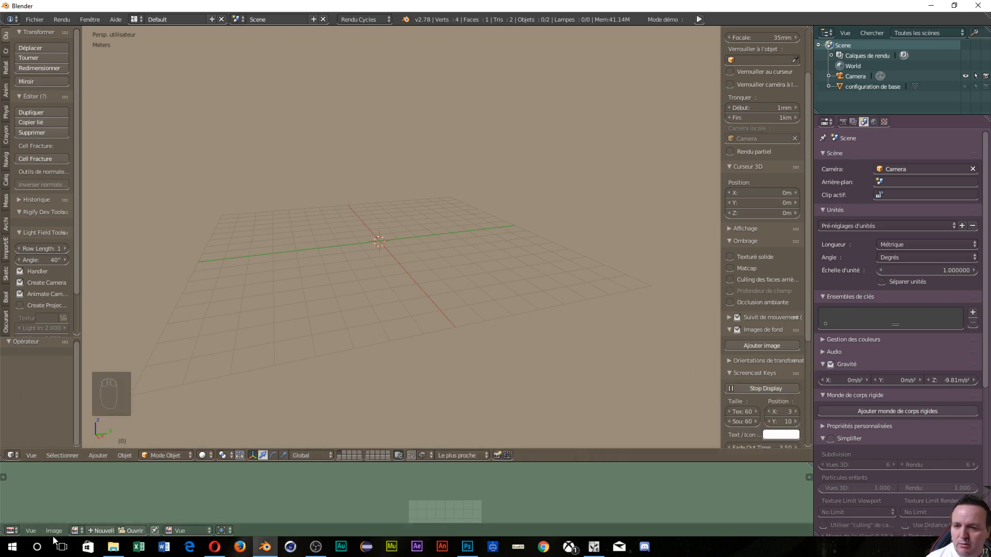
click(11, 531)
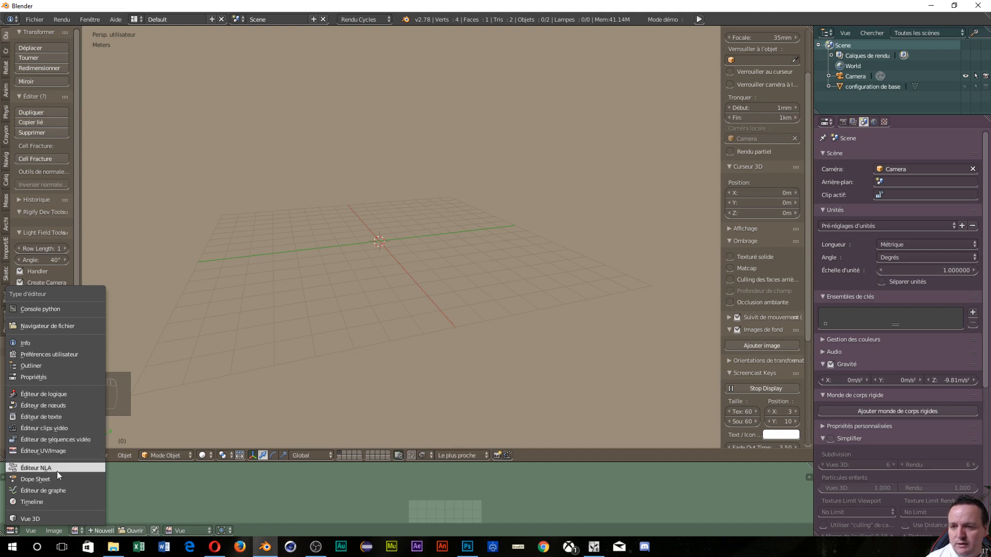
click(47, 505)
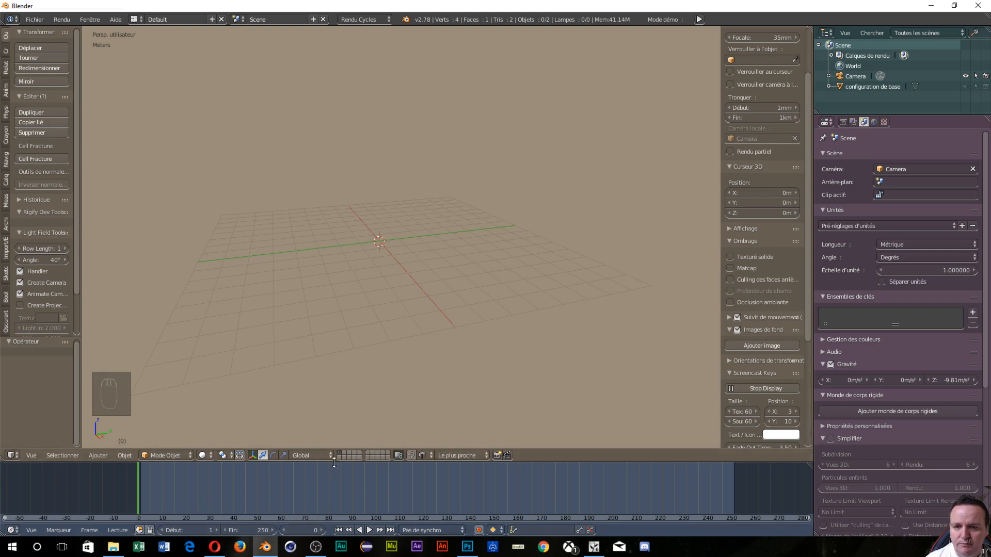
drag(336, 462, 337, 223)
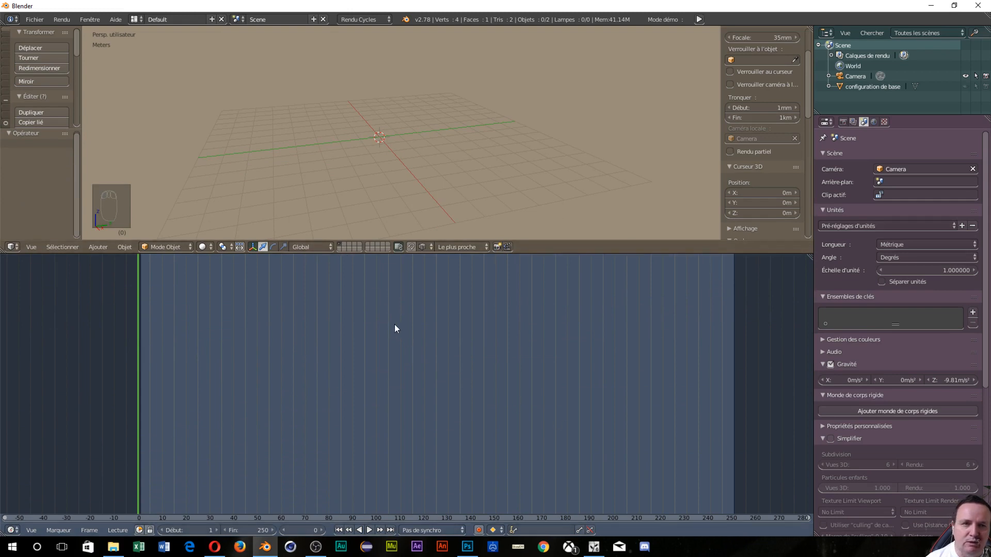
Display the scene's render settings and examine the resolution, frame range, framerate and output options.
click(843, 122)
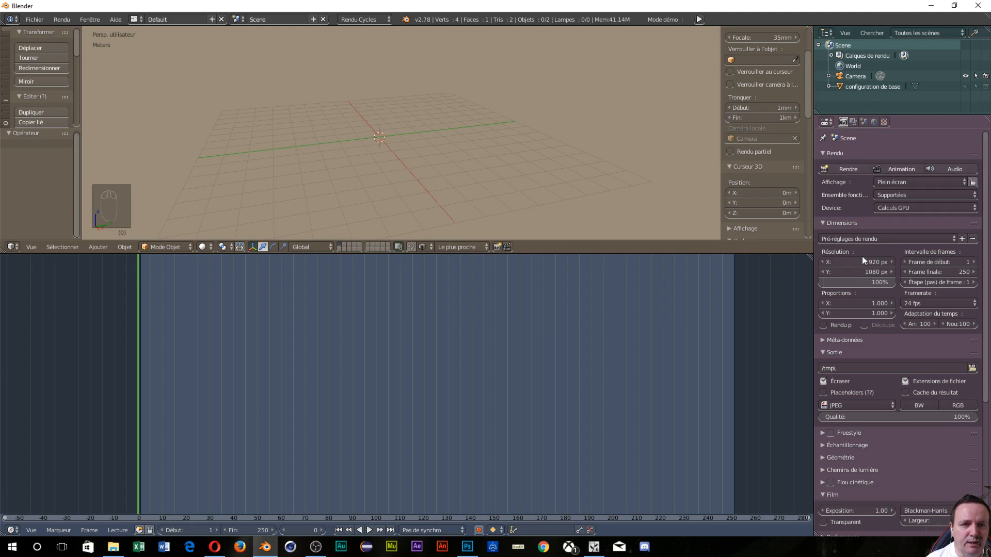
scroll(862, 256, down, 2)
scroll(862, 256, down, 1)
scroll(862, 256, up, 1)
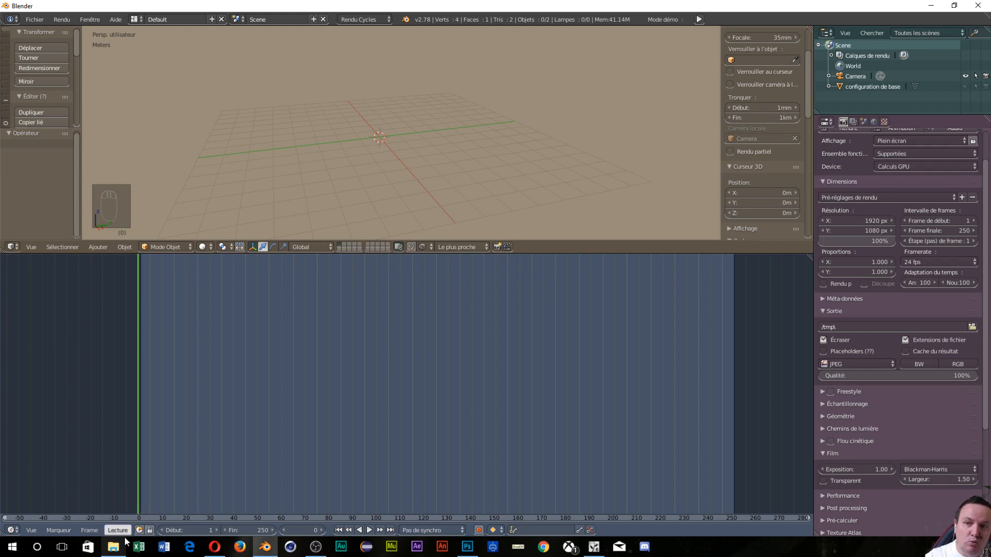
Step the Timeline's current frame forward one at a time past frame 8, and back to frame 0.
mouse_move(114, 546)
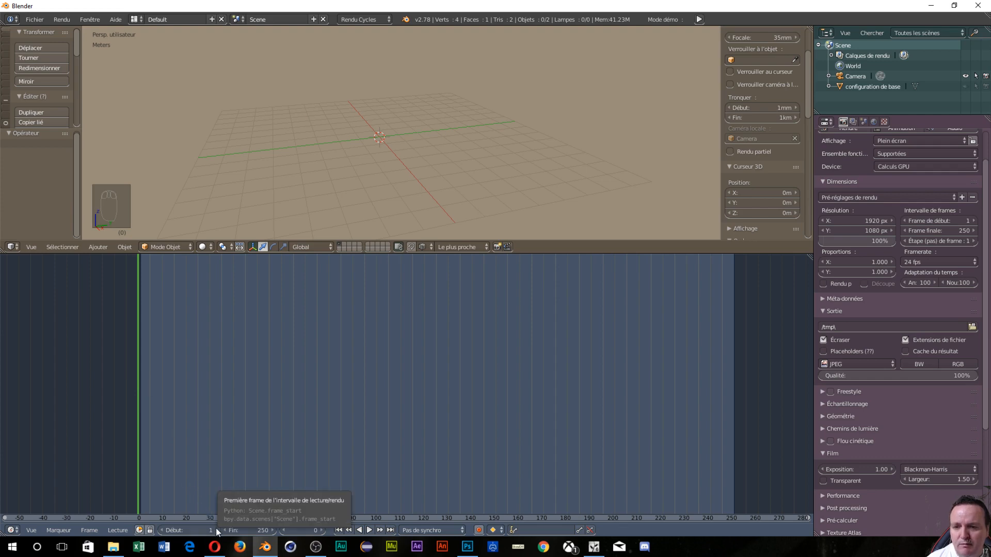
click(322, 527)
click(322, 528)
click(322, 528)
click(322, 528)
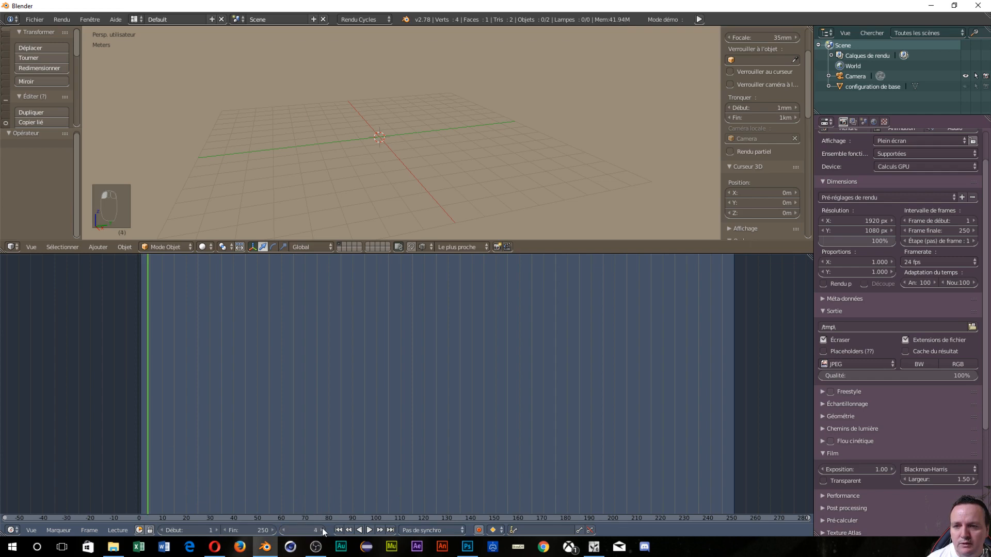
click(322, 527)
click(322, 528)
click(322, 528)
click(321, 527)
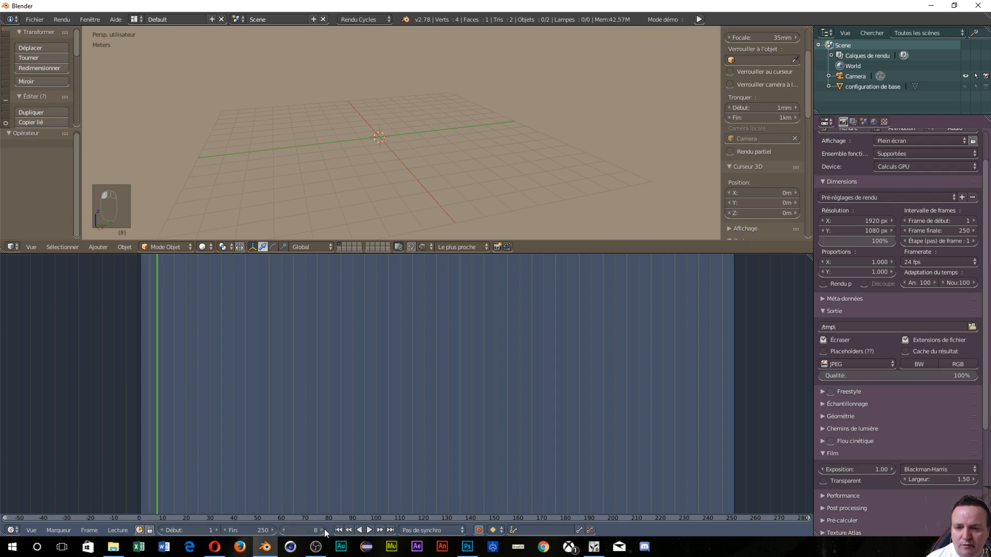
click(321, 528)
click(283, 534)
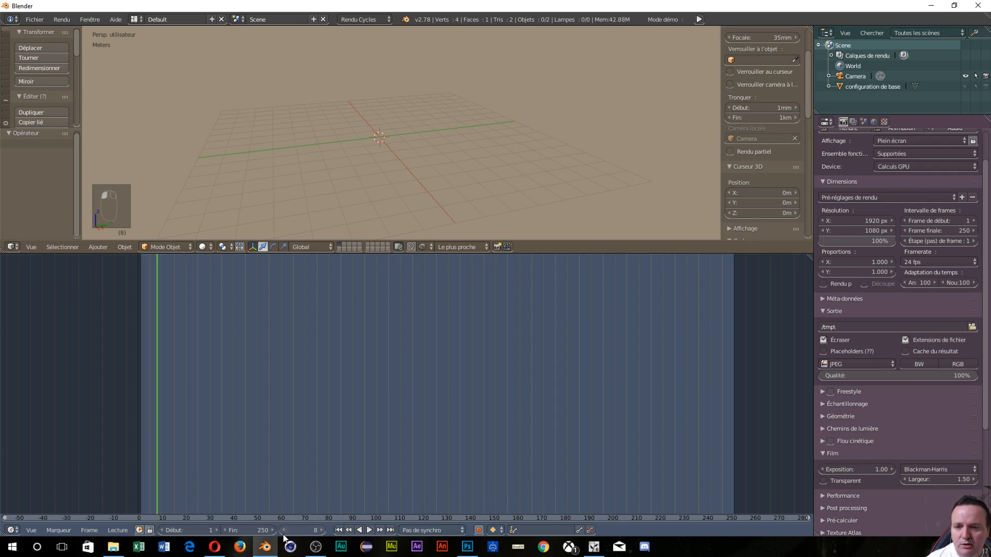
click(283, 535)
click(283, 534)
click(282, 534)
click(282, 534)
click(283, 535)
click(283, 535)
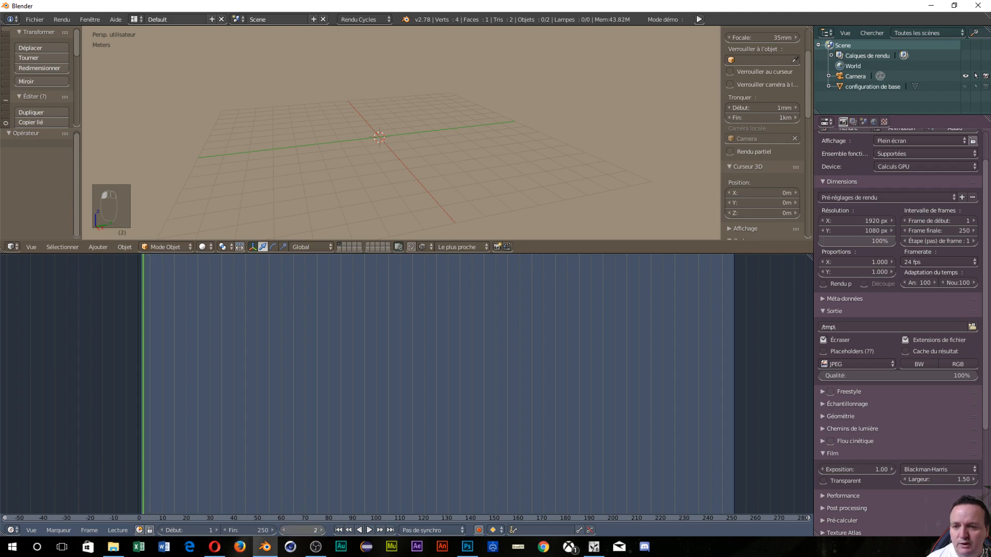
click(283, 534)
click(283, 534)
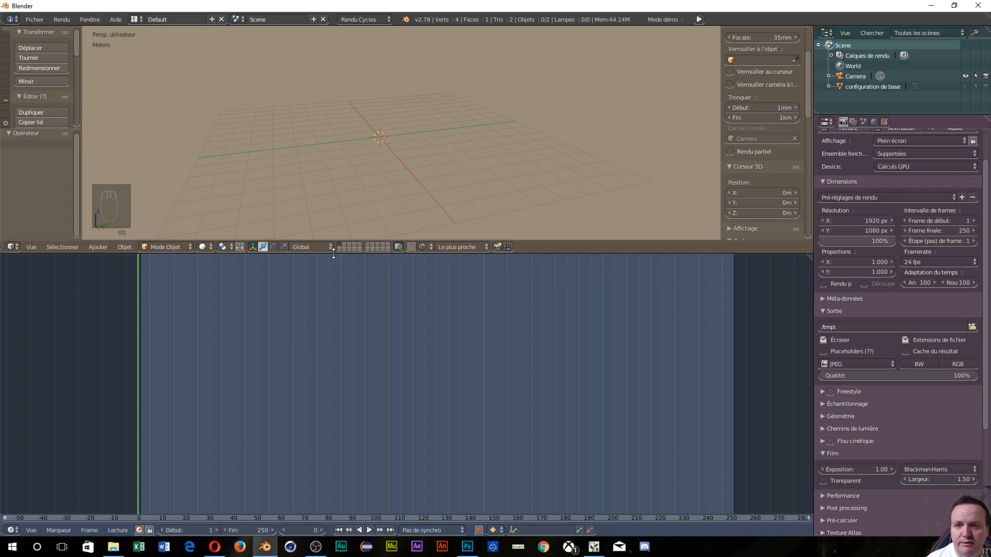
Shrink the Timeline area to give the 3D view more height.
drag(334, 254, 344, 421)
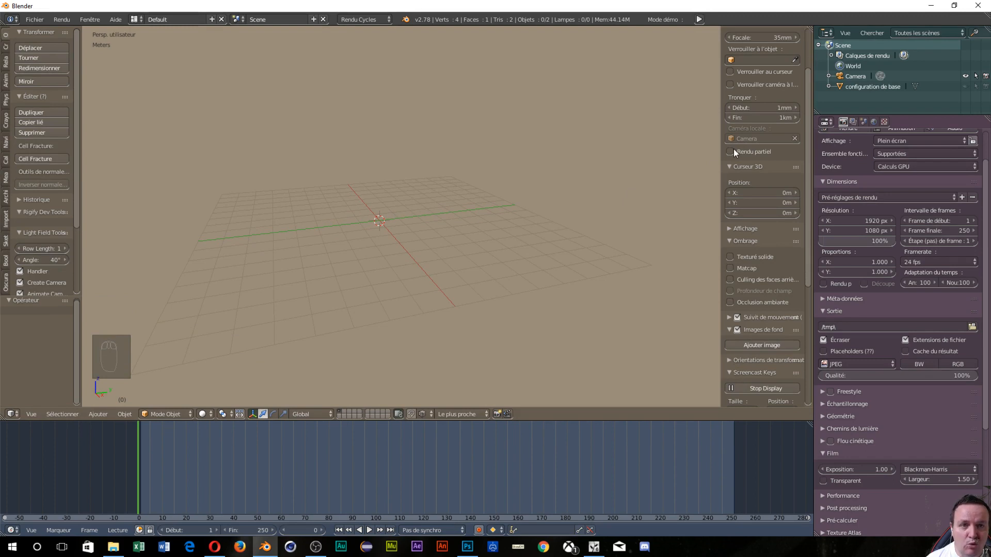
scroll(772, 91, up, 3)
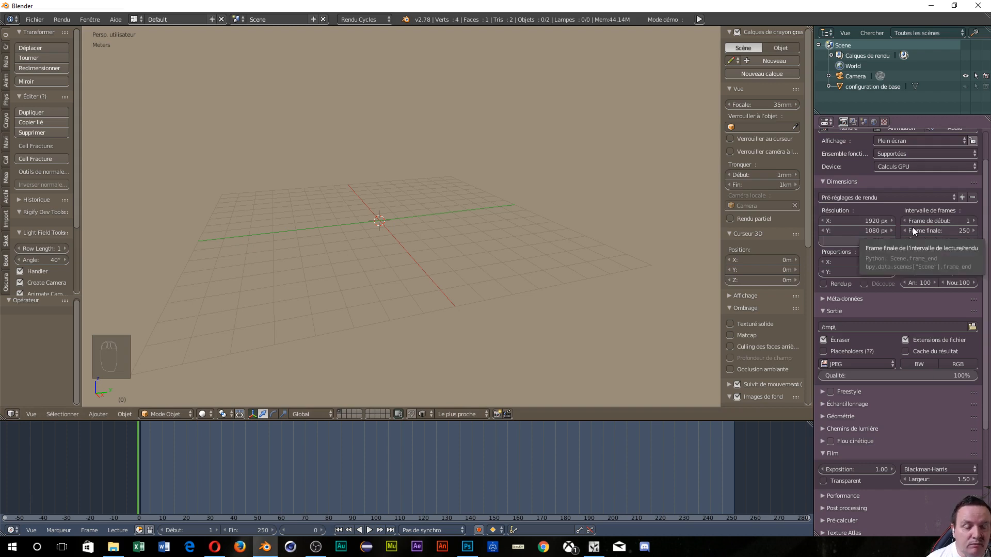
scroll(890, 308, down, 4)
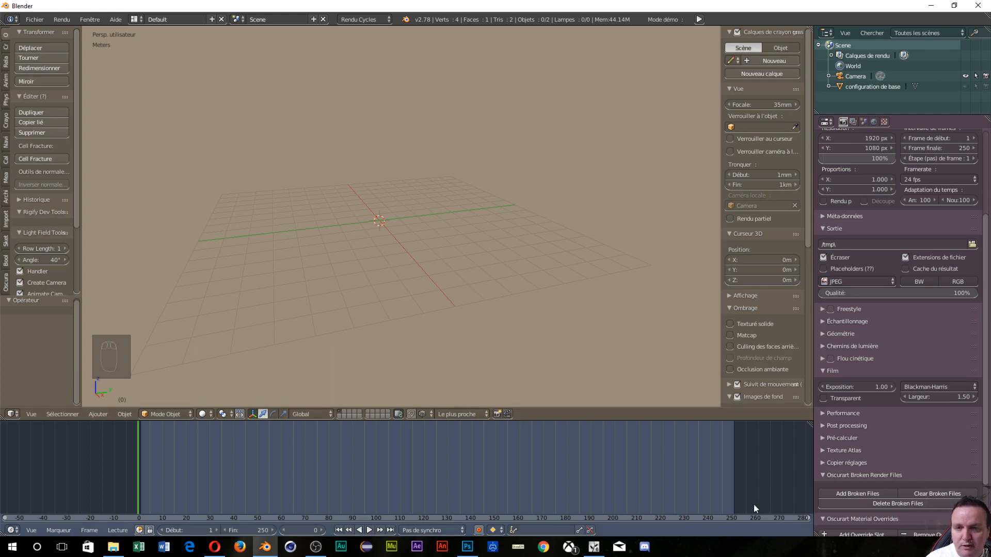
Add a cube mesh at the scene's origin and insert a keyframe on its scale at frame 0.
key(shift+a)
mouse_move(450, 200)
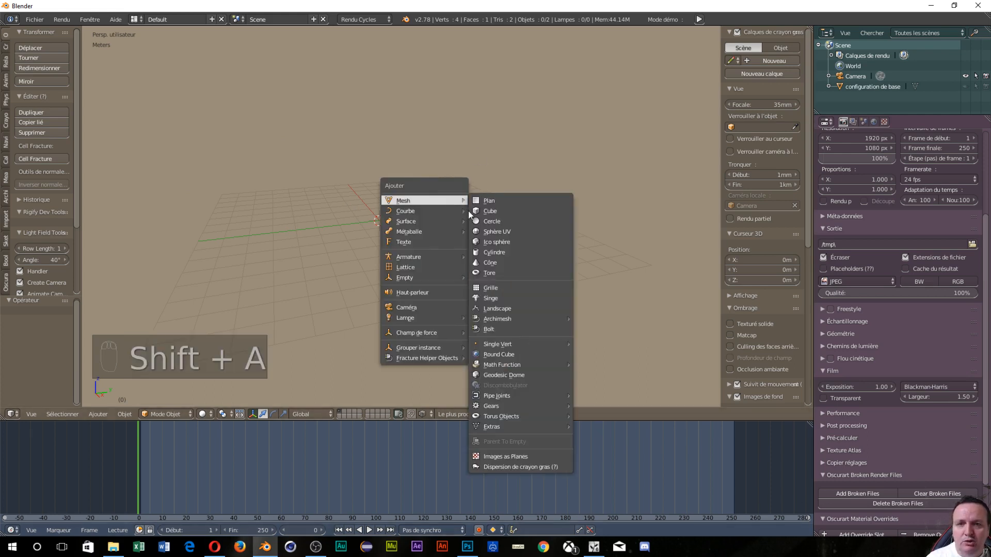
click(494, 212)
middle_drag(506, 224, 613, 266)
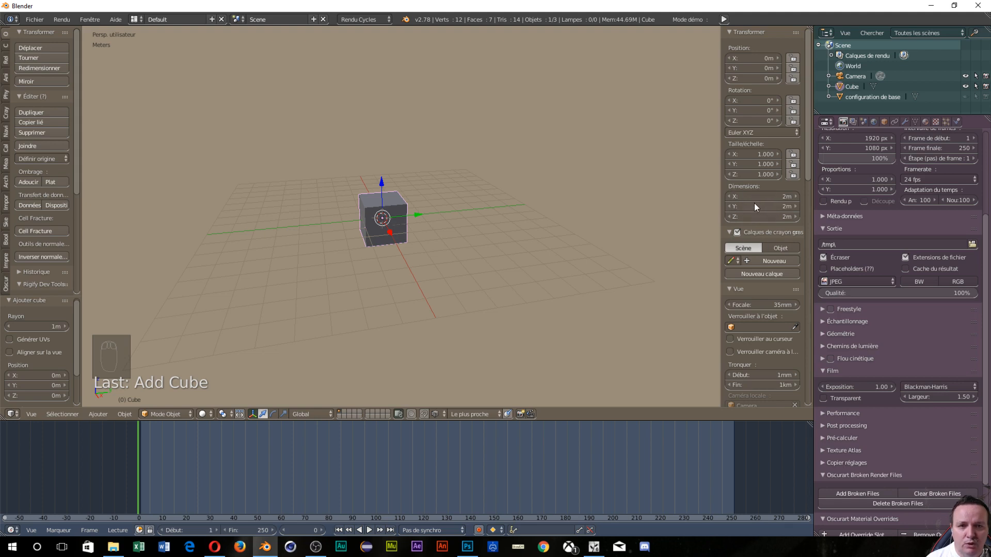
key(i)
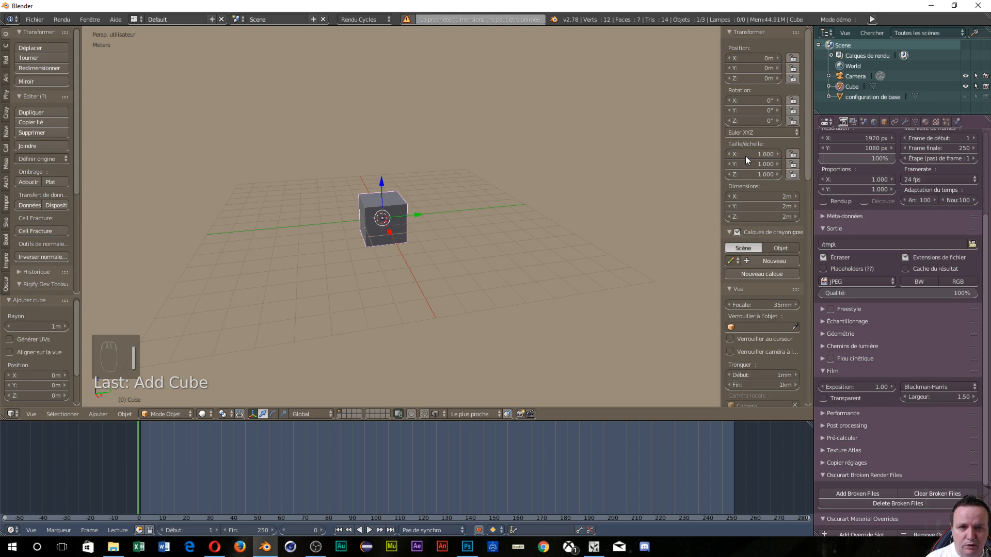
key(i)
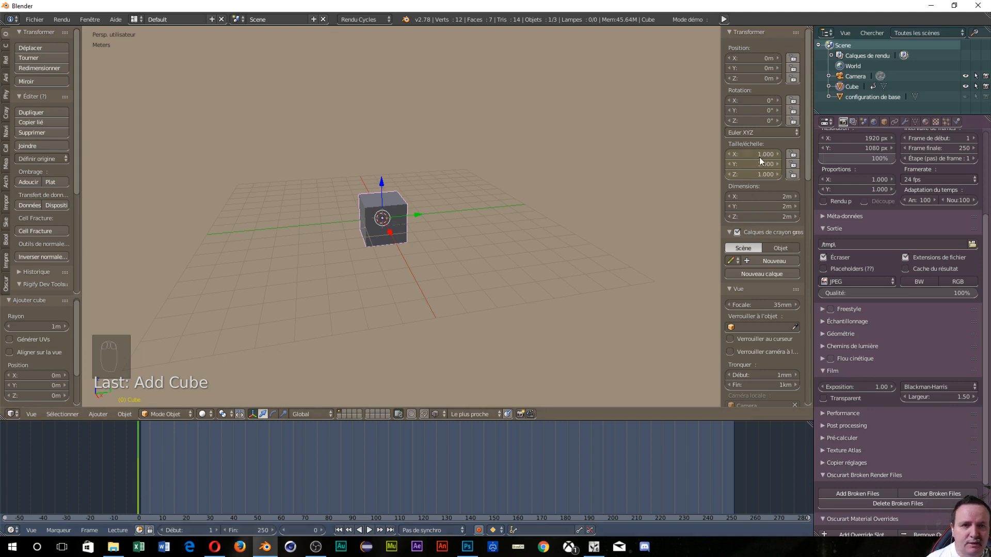
Set the Timeline's current frame to 25.
click(322, 530)
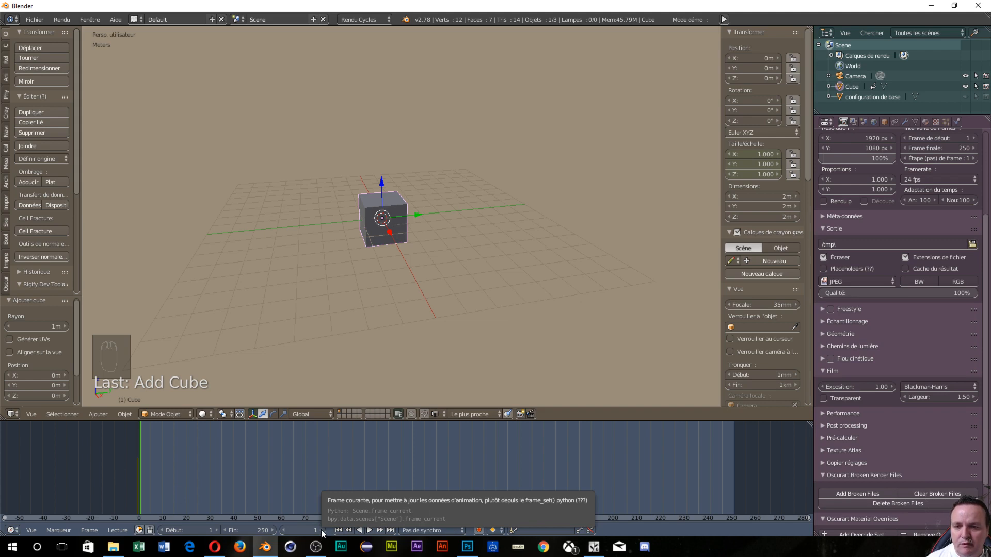
click(299, 531)
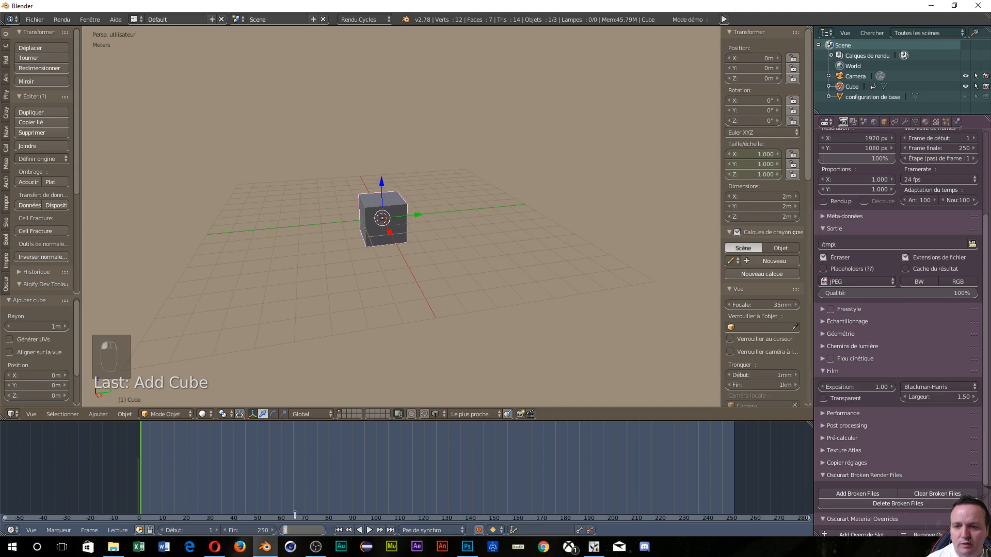
text(25)
key(Return)
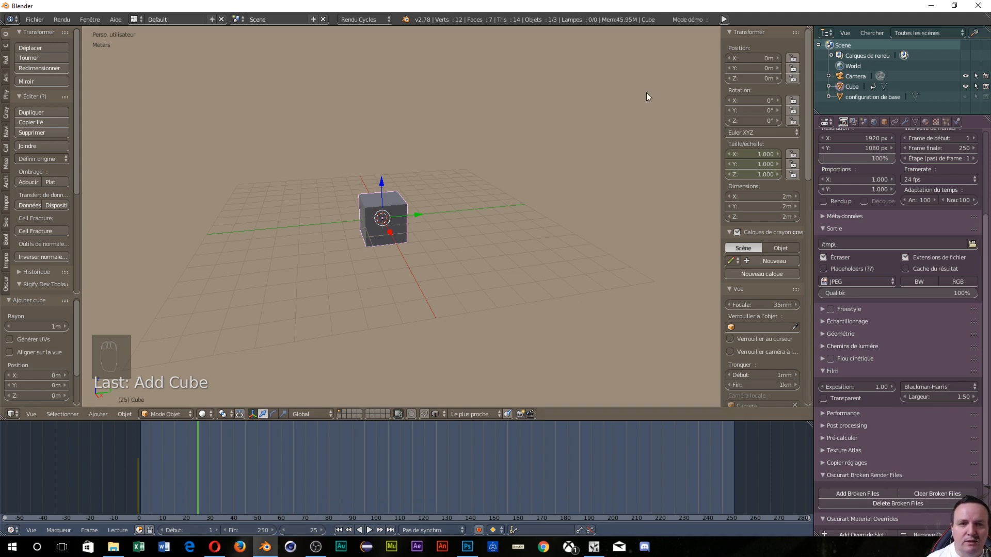
Set the cube's X, Y and Z scale to 2 without keyframing it, and step to frame 24 and back to 25.
click(744, 154)
text(2)
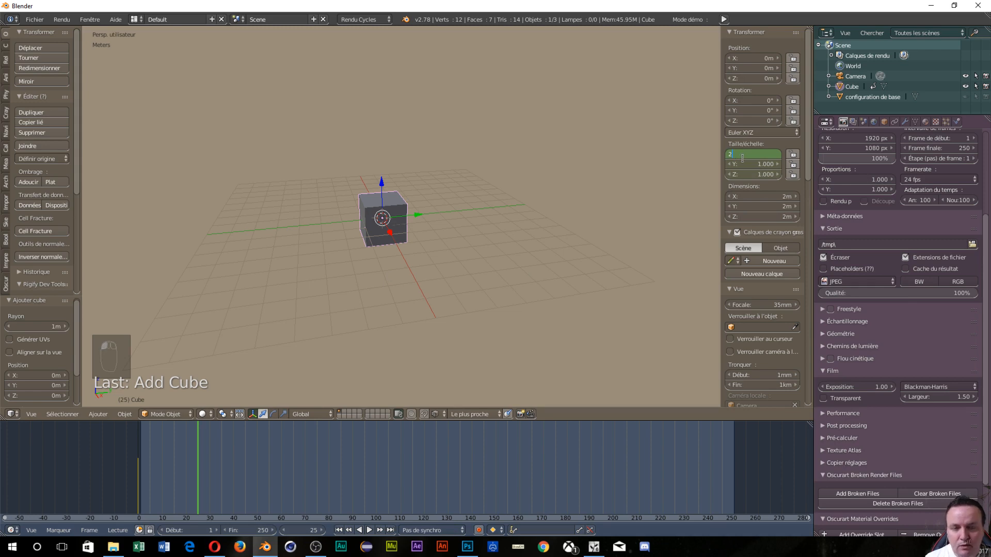
key(Tab)
text(2)
key(Tab)
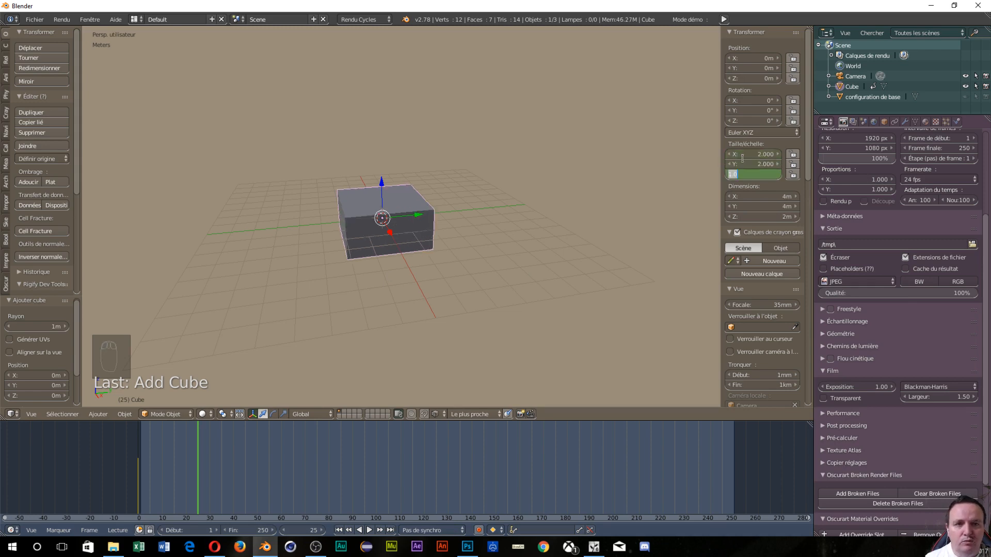
text(2)
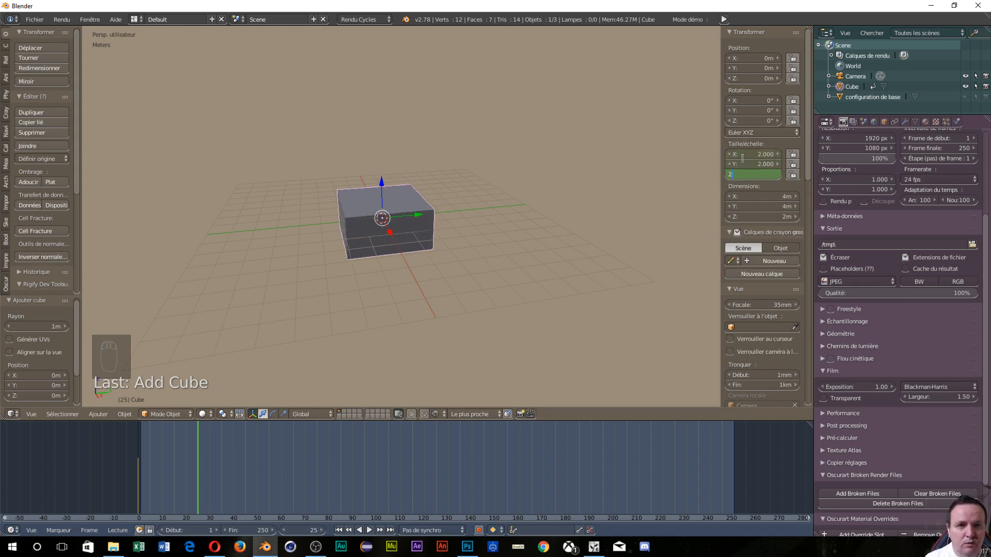
key(Tab)
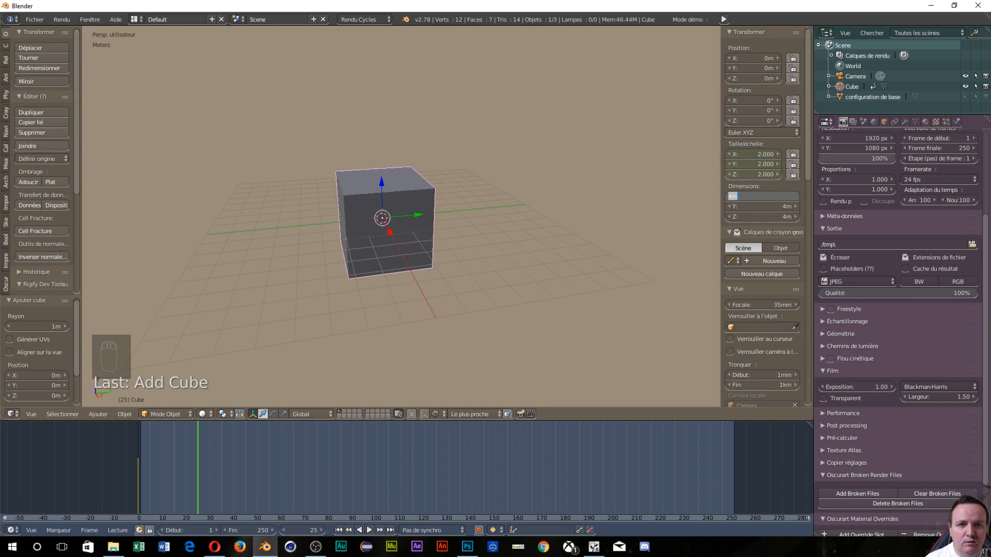
key(Return)
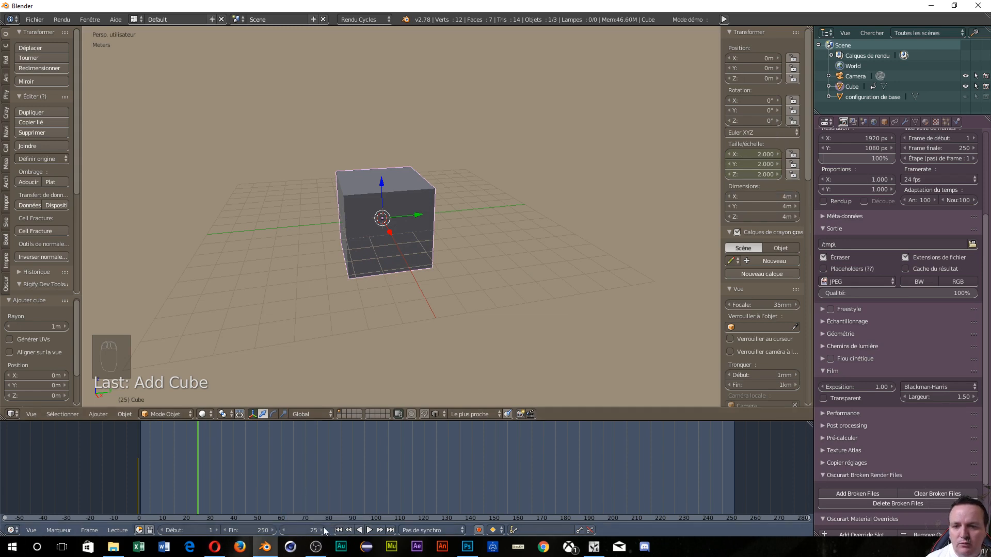
click(283, 529)
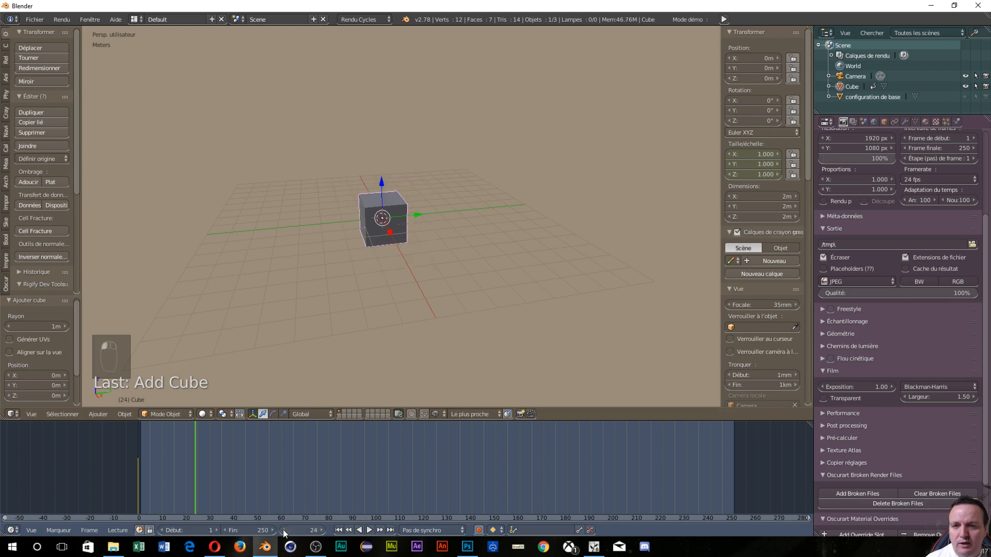
click(317, 531)
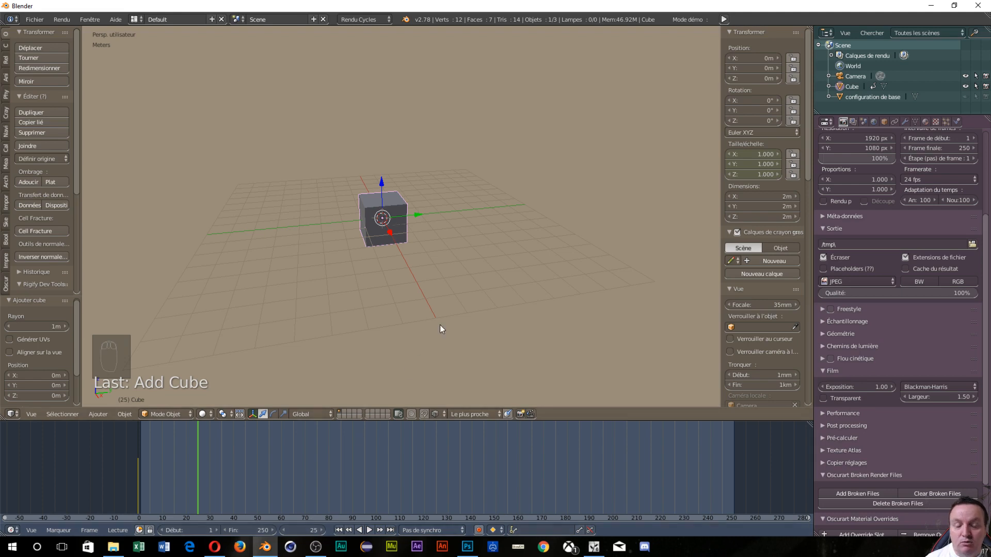
Set the cube's scale to 2 on the X, Y and Z axes at frame 25.
click(752, 153)
text(2)
key(Tab)
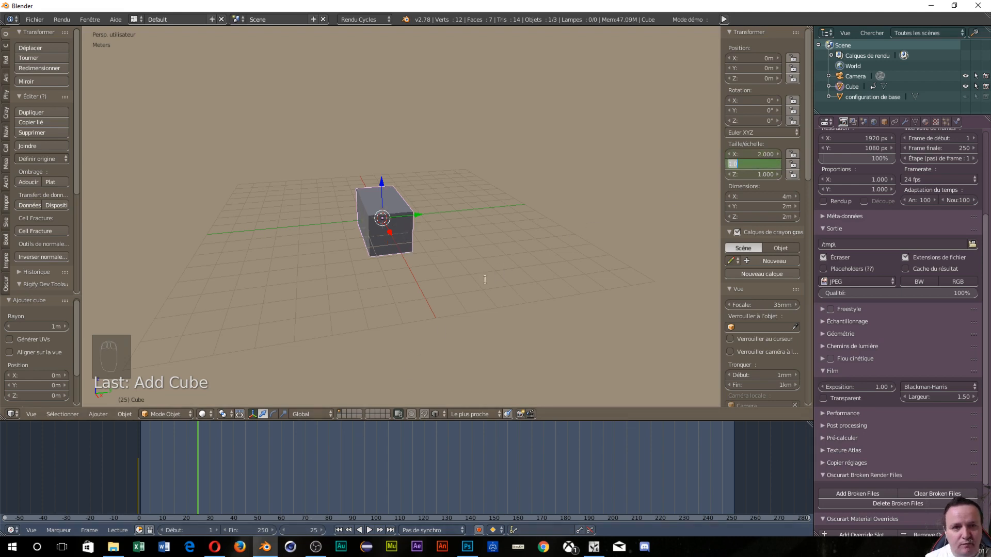
text(2)
key(Tab)
text(2)
key(Tab)
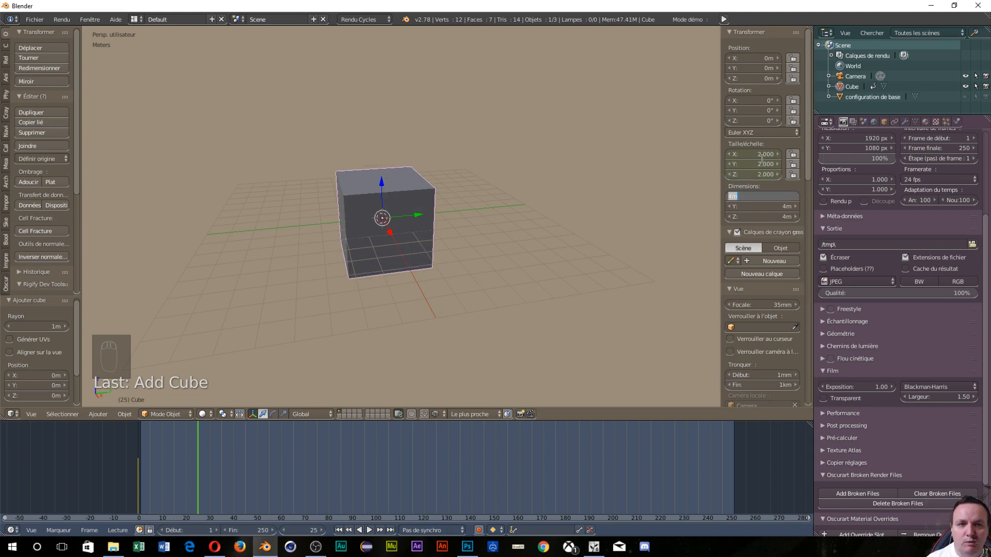
click(786, 138)
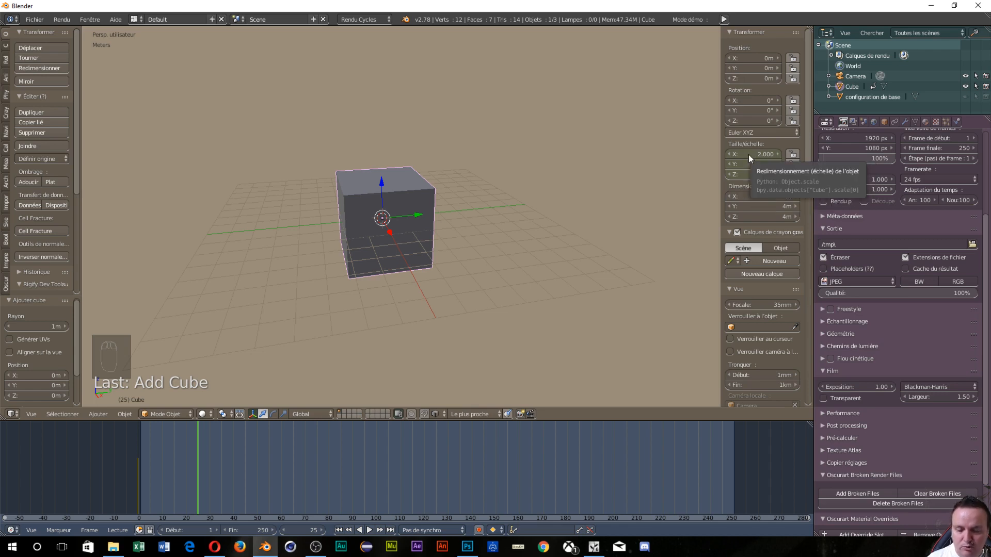
Insert a keyframe on the cube's scale at frame 25, and check it by stepping to frame 26 and back.
key(i)
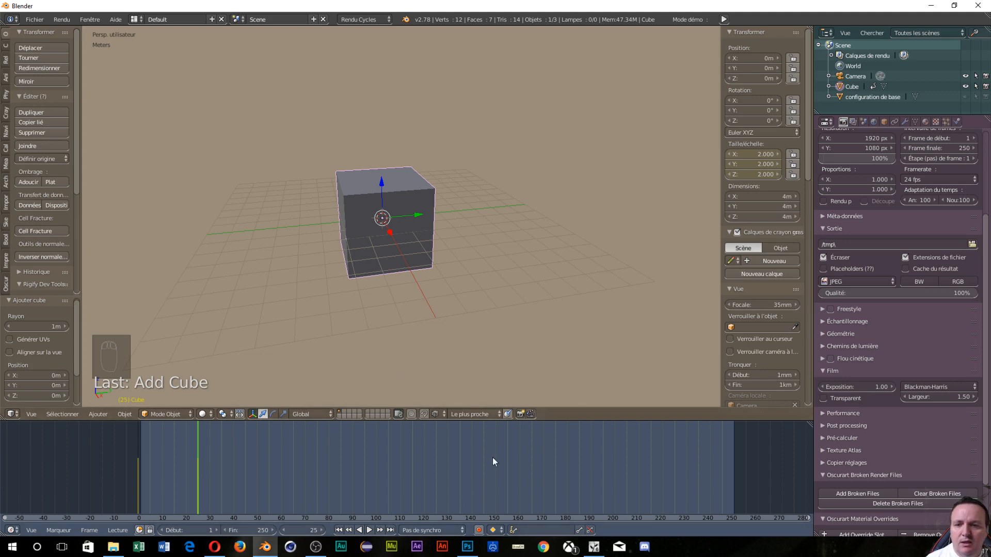
click(321, 528)
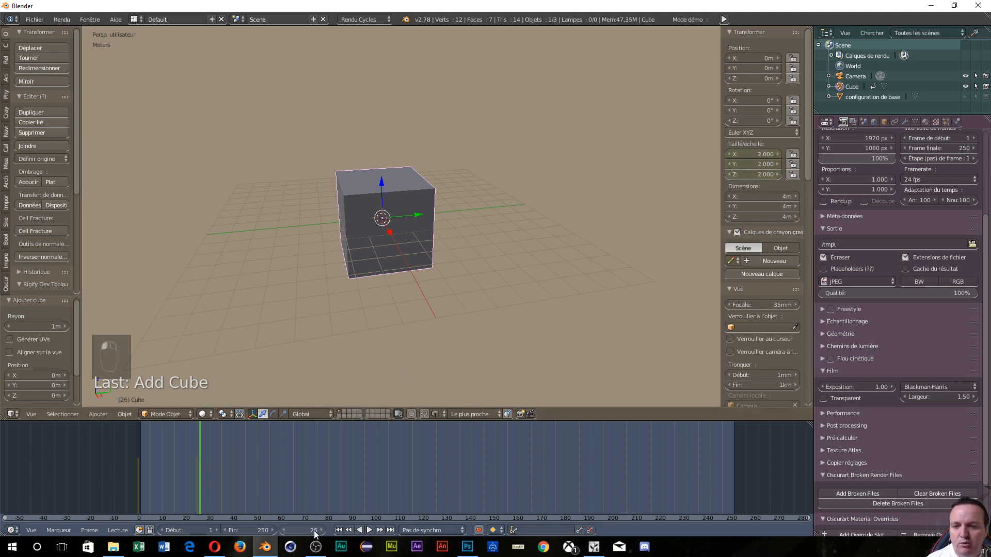
click(286, 528)
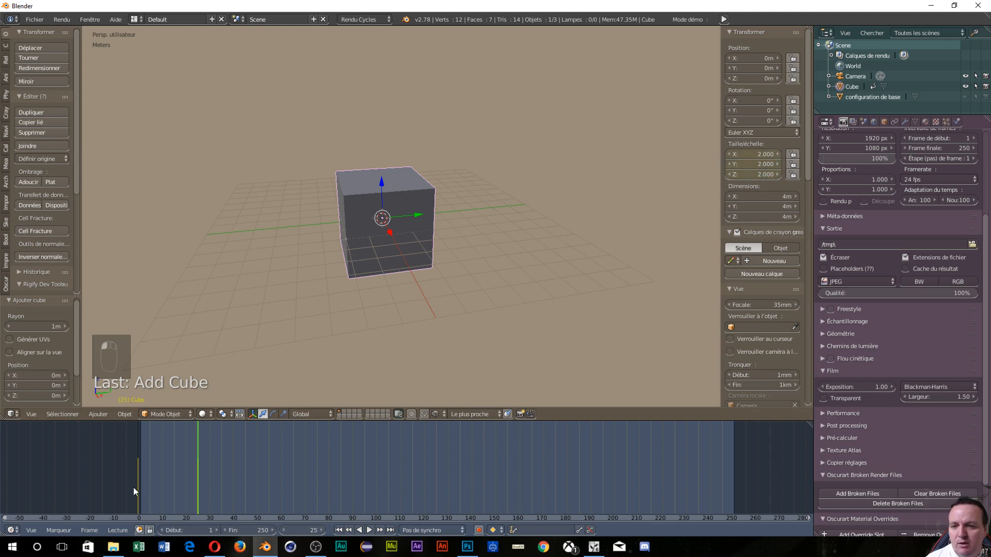
Step the Timeline back from frame 25 to frame 19 to examine the cube's in-between scale, and play back the animation.
click(285, 529)
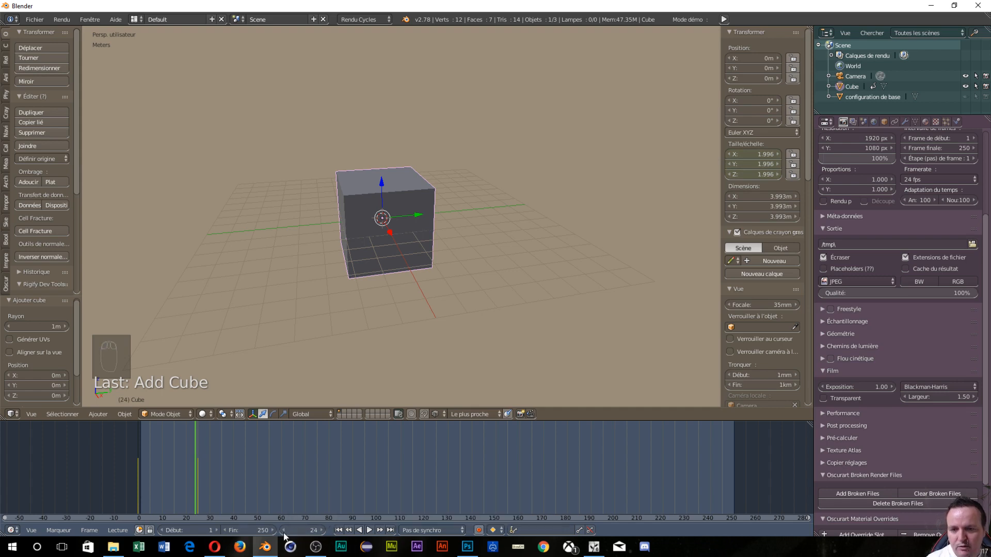
click(282, 531)
click(283, 531)
click(282, 531)
click(284, 531)
click(283, 531)
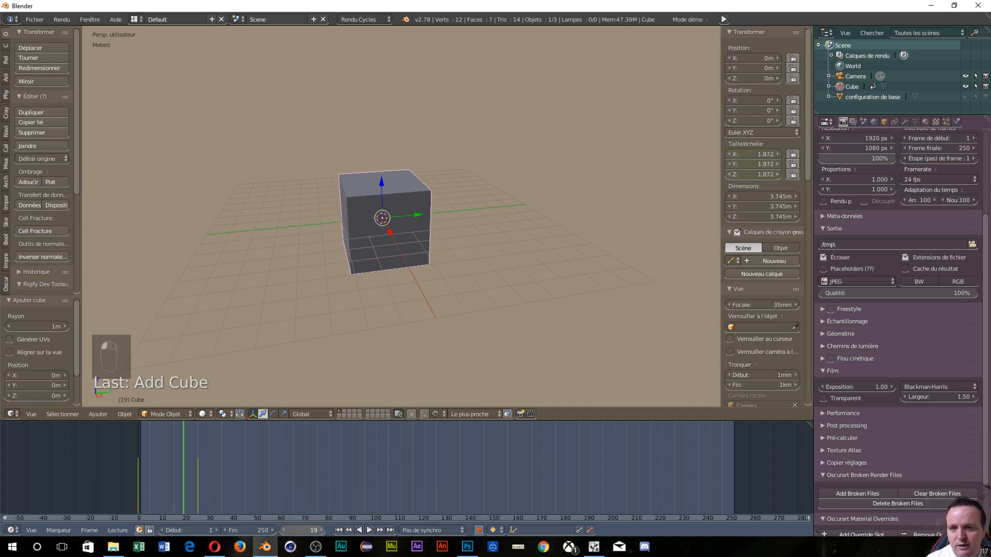
click(283, 531)
click(283, 531)
click(283, 531)
click(283, 532)
click(284, 531)
click(283, 532)
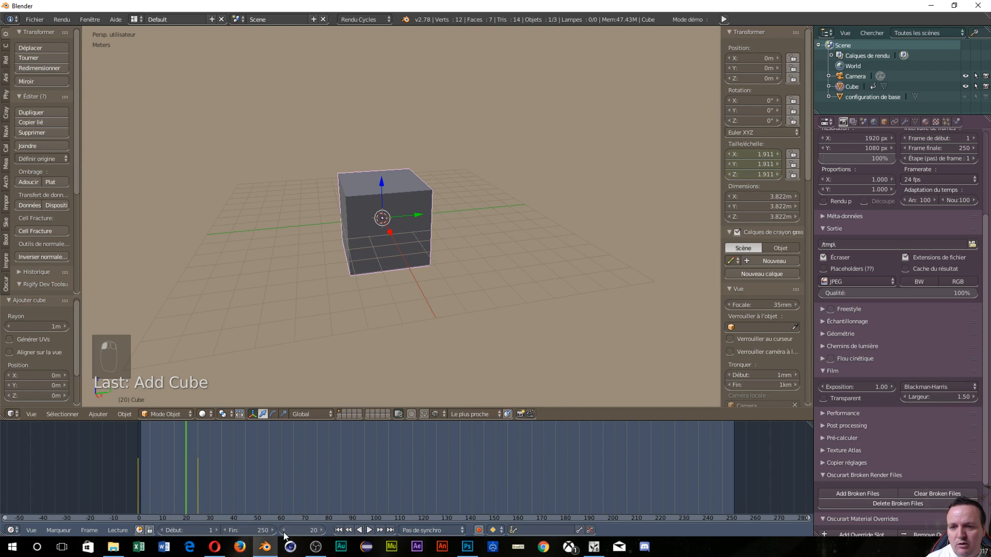
click(284, 532)
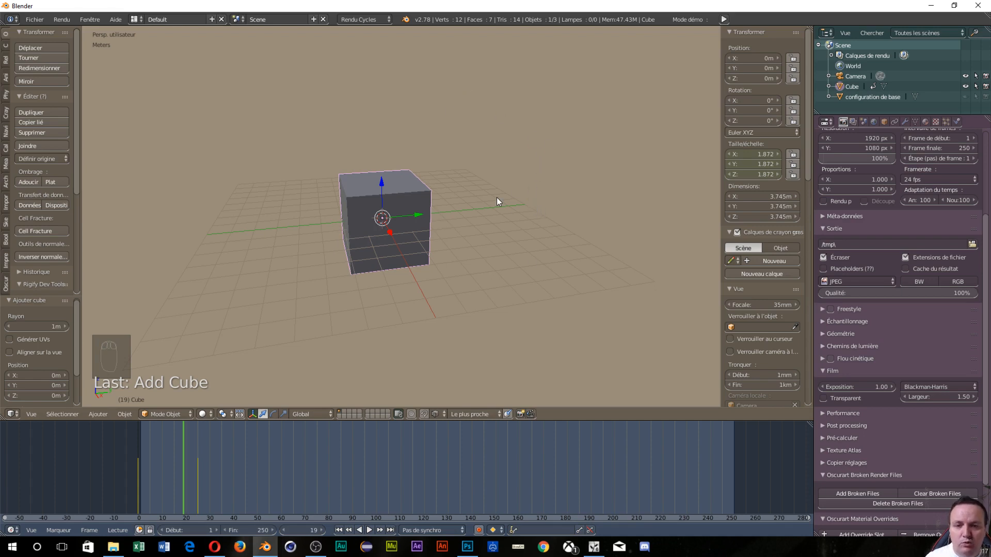
click(370, 530)
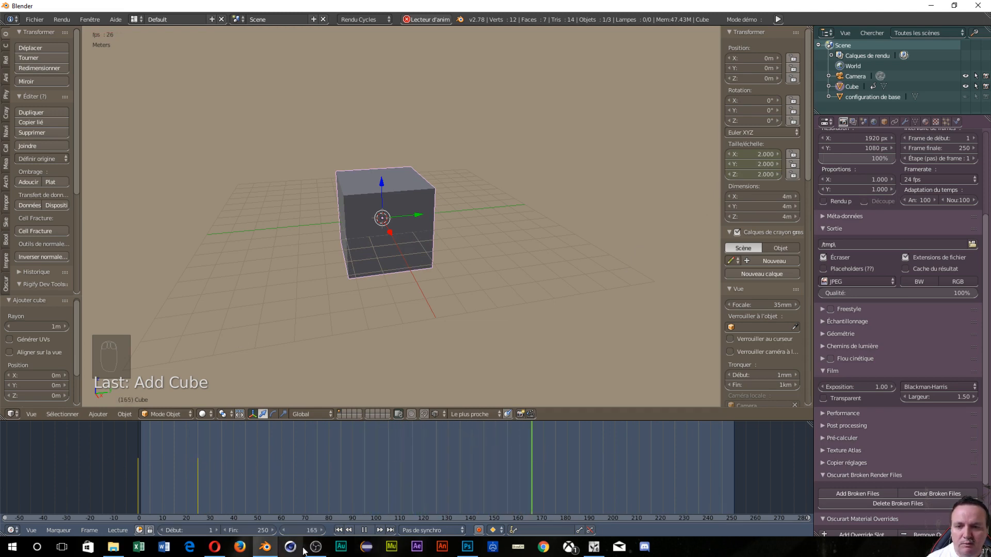
click(364, 530)
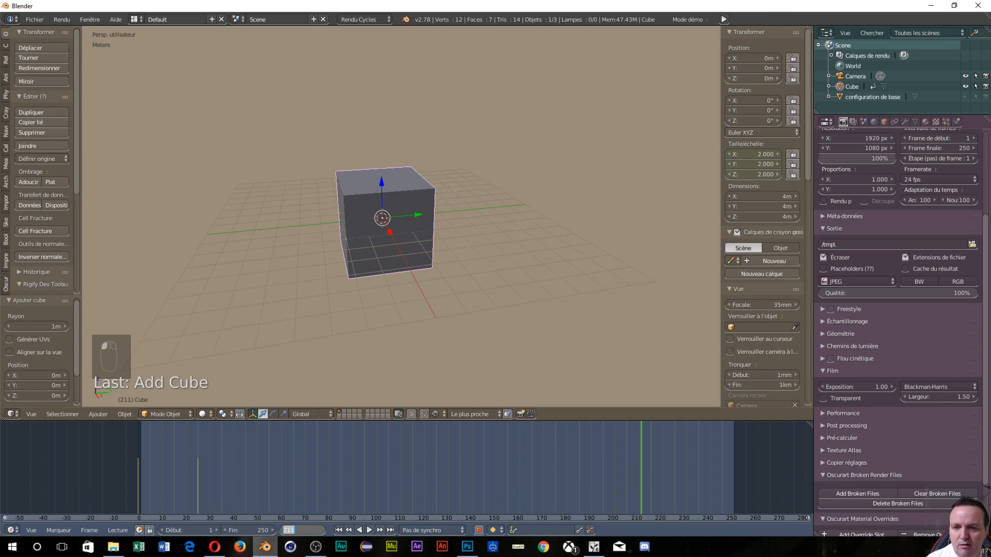
At frame 51, set the cube's scale to 3 on Y and 0.5 on X, and insert a scale keyframe.
mouse_move(265, 547)
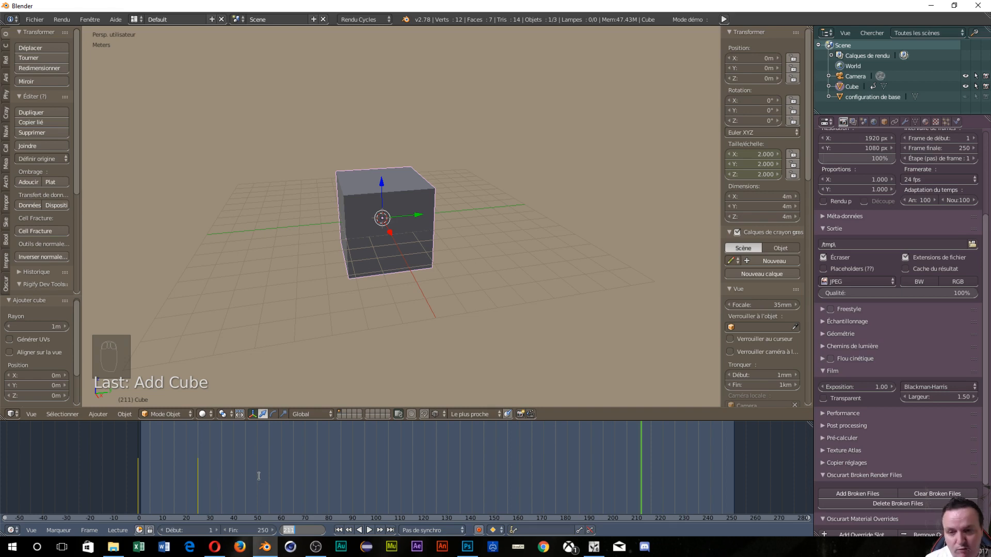
text(51)
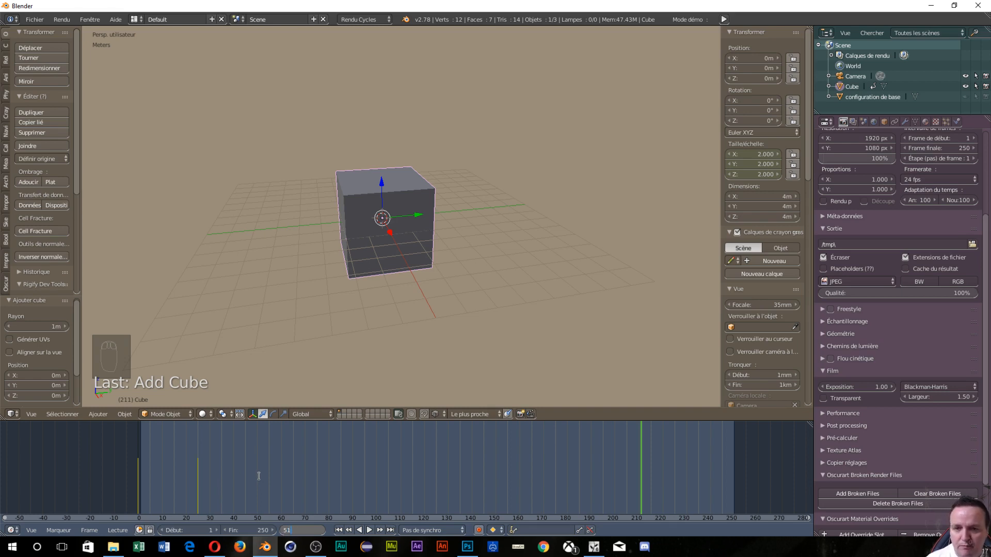
key(Return)
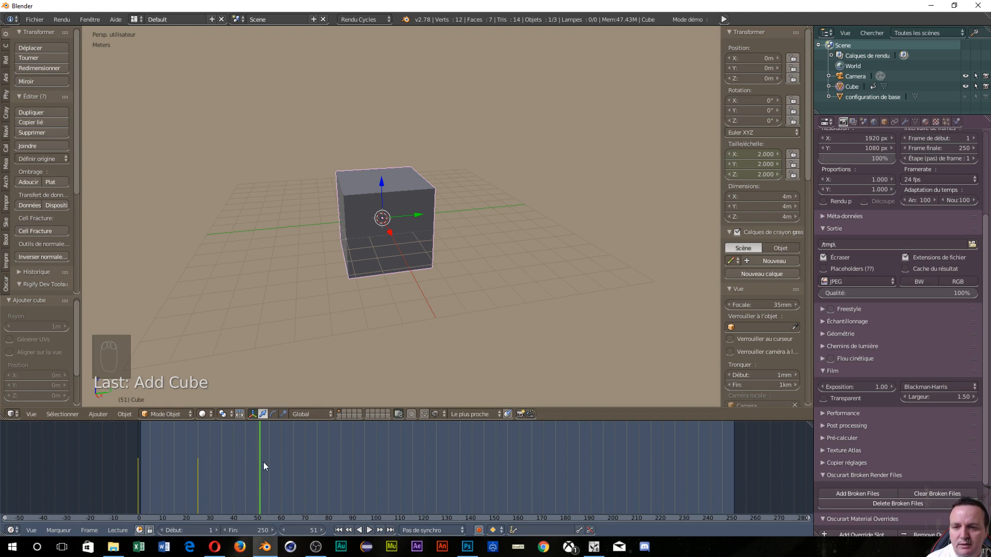
click(757, 164)
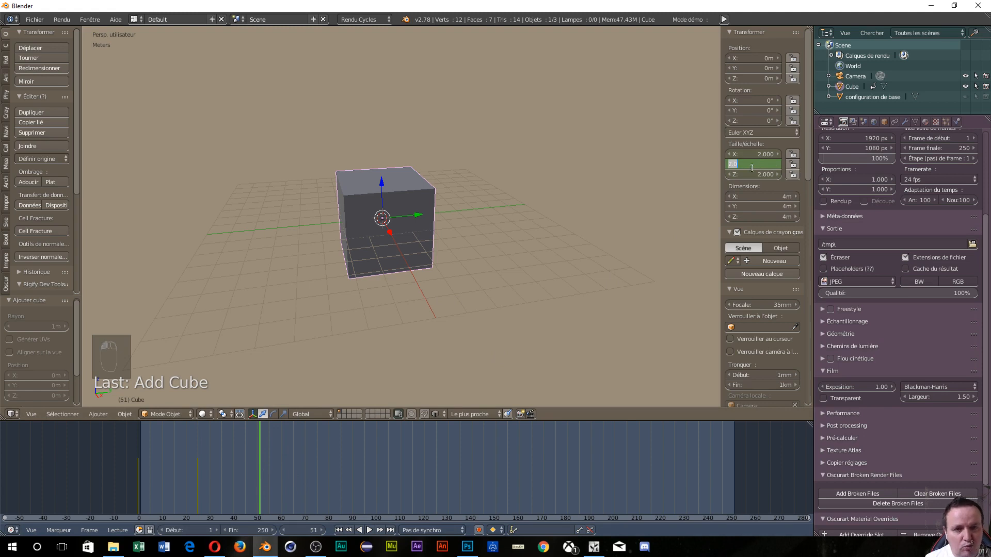
text(3)
key(Return)
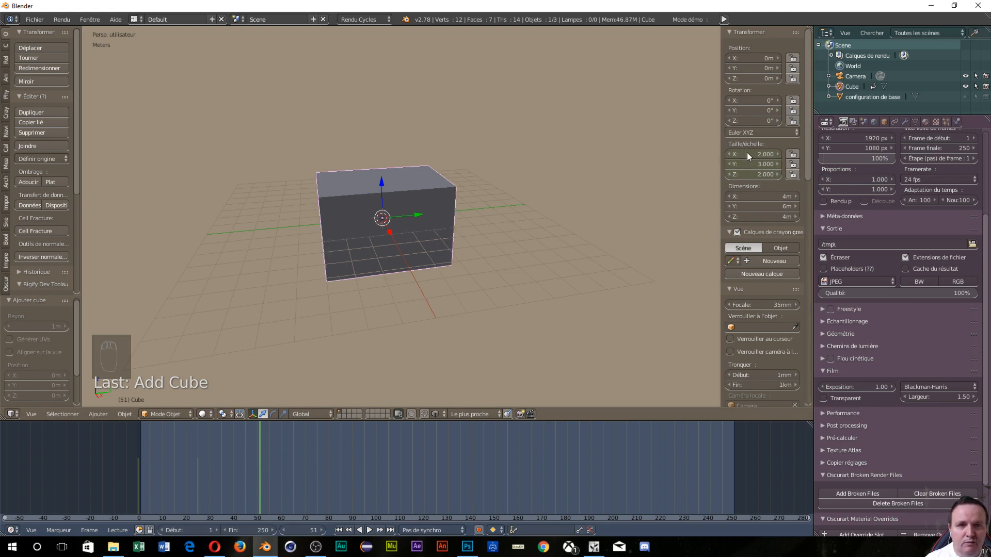
click(746, 153)
text(.5)
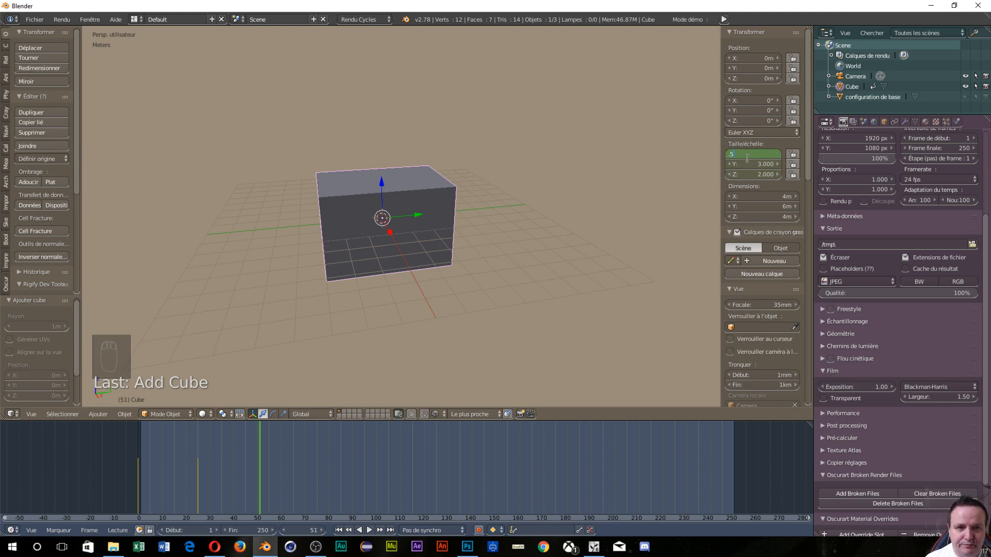
key(Return)
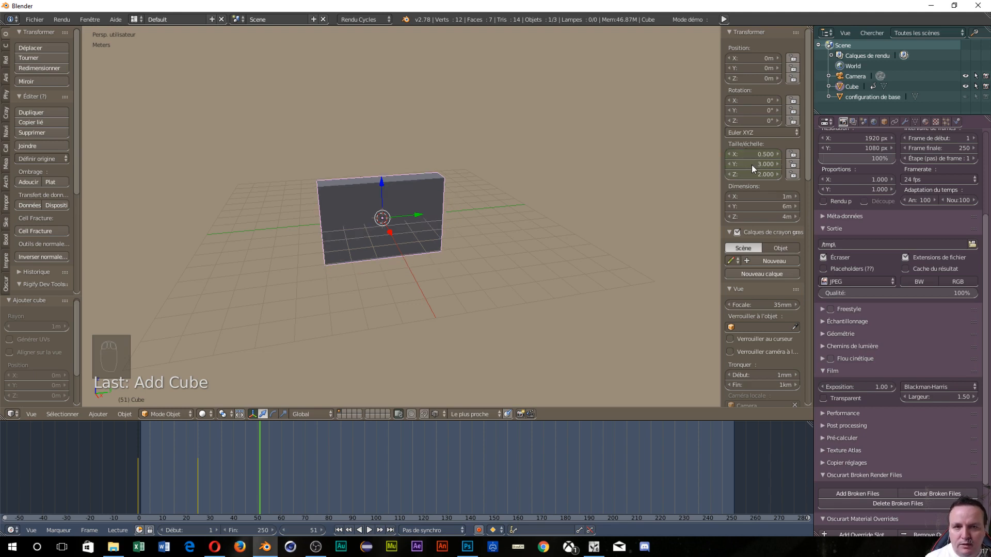
key(i)
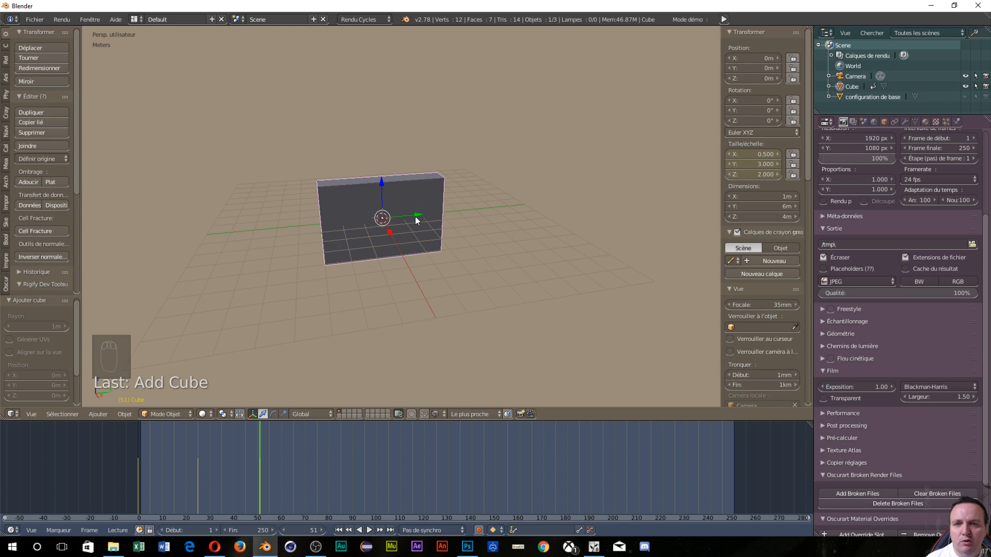
Move the cube about 5.3 m along the Y axis with a location keyframe at frame 51, and preview the animation.
drag(416, 221, 510, 194)
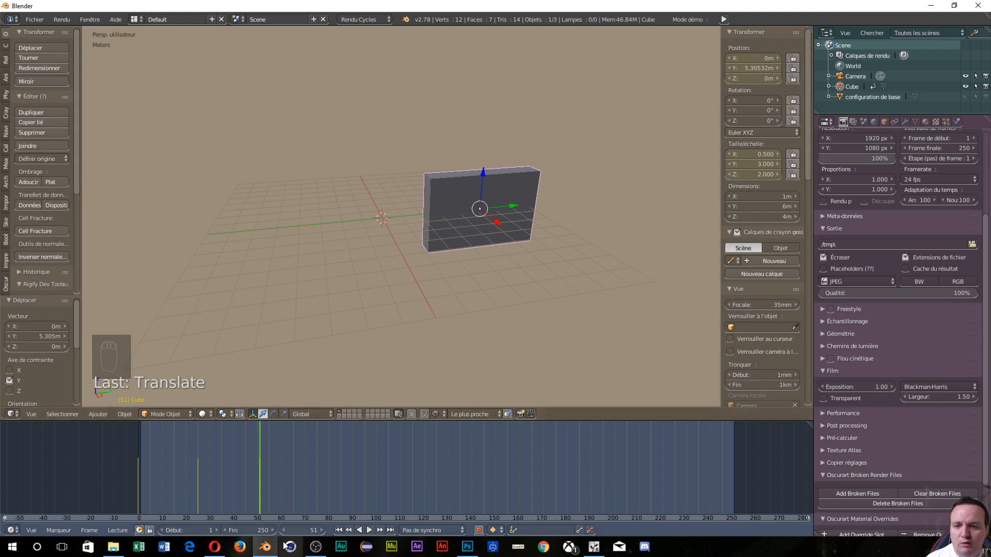
click(372, 529)
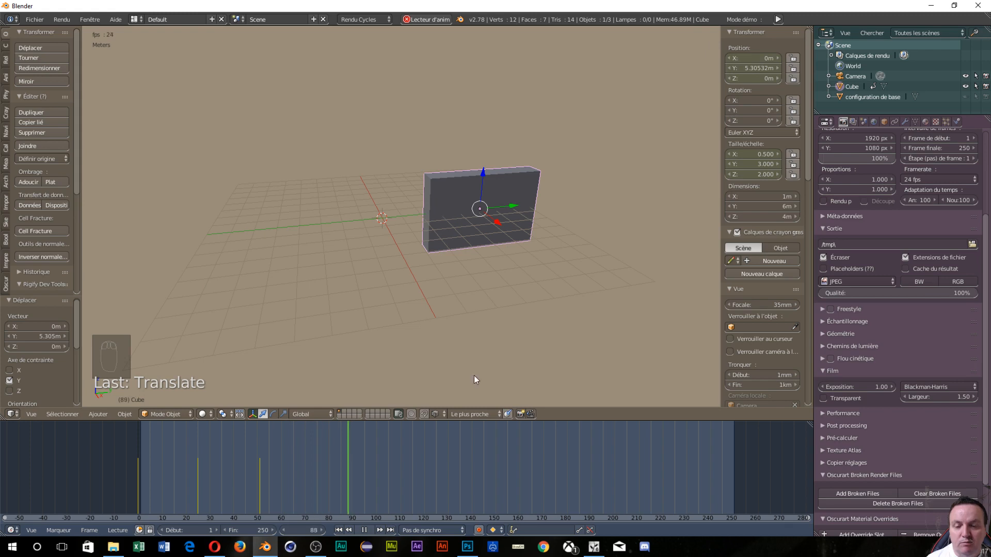
click(364, 530)
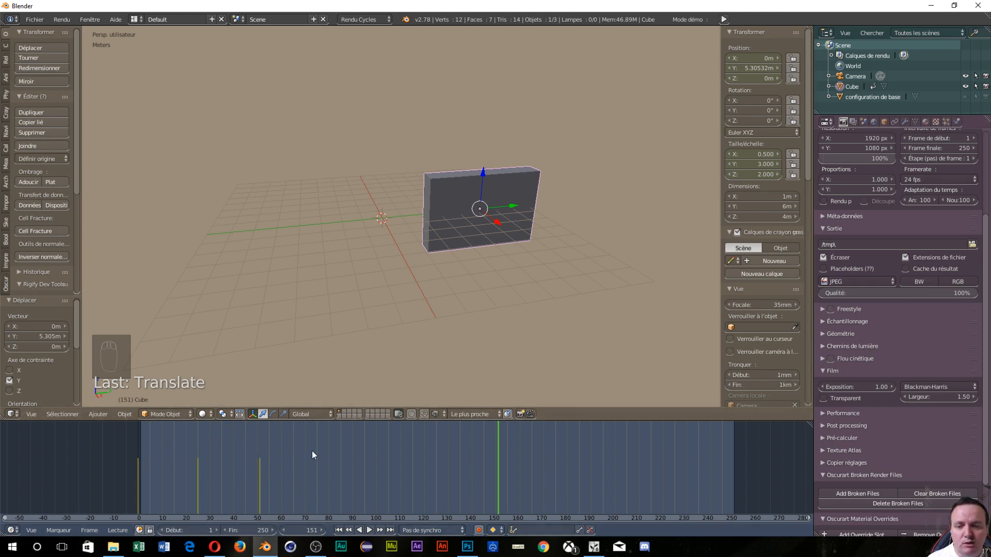
At frame 45, set the cube's Y location to 0 and insert a location keyframe.
click(301, 528)
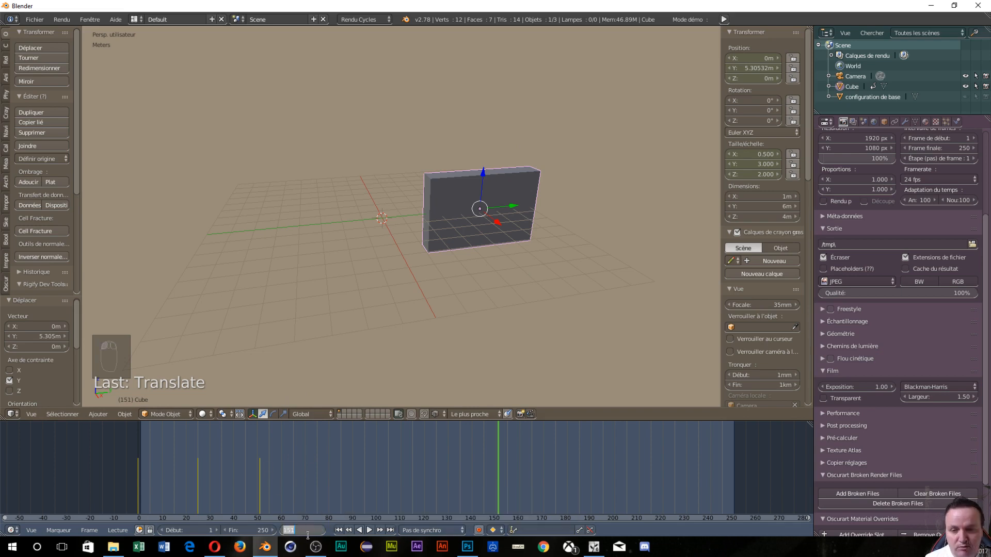
text(45)
key(Return)
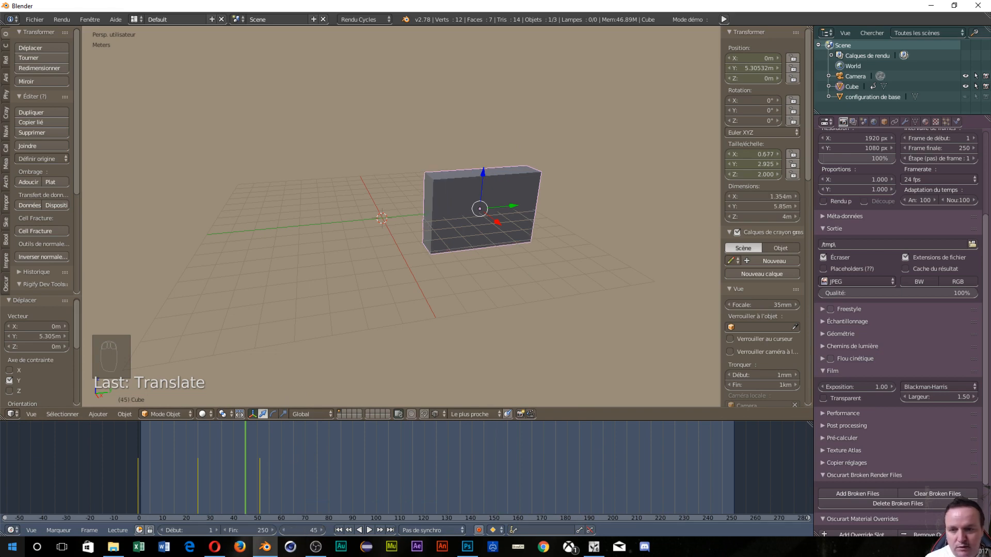
click(746, 68)
text(0)
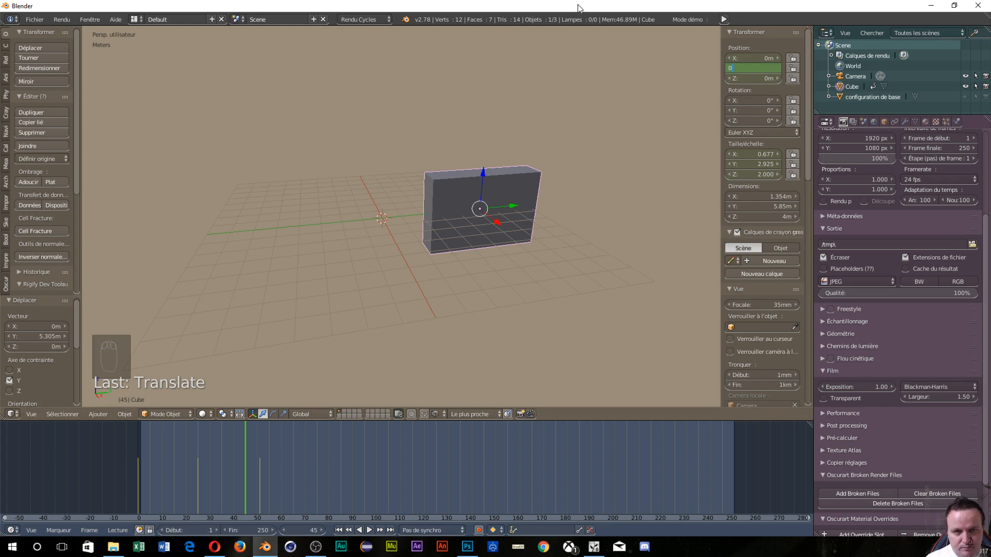
key(Return)
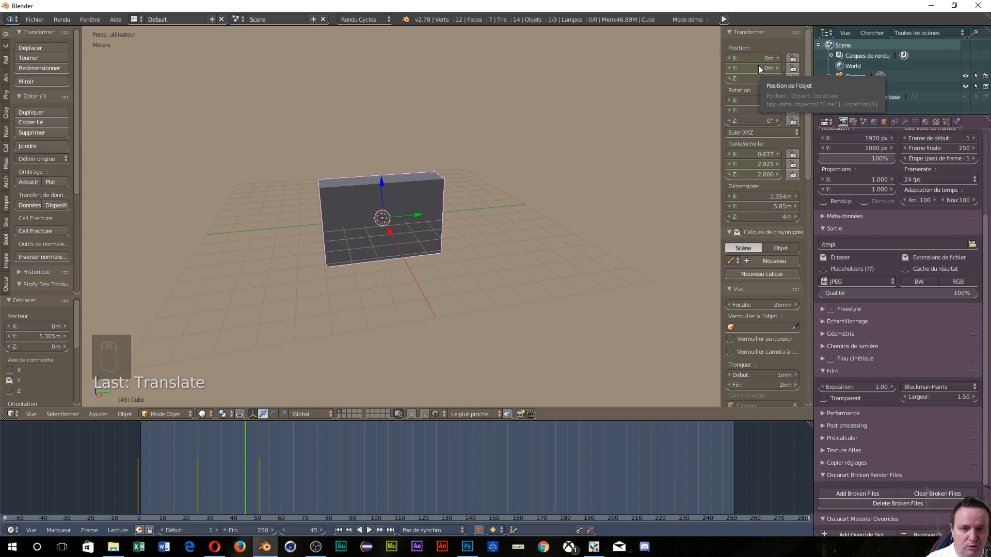
key(i)
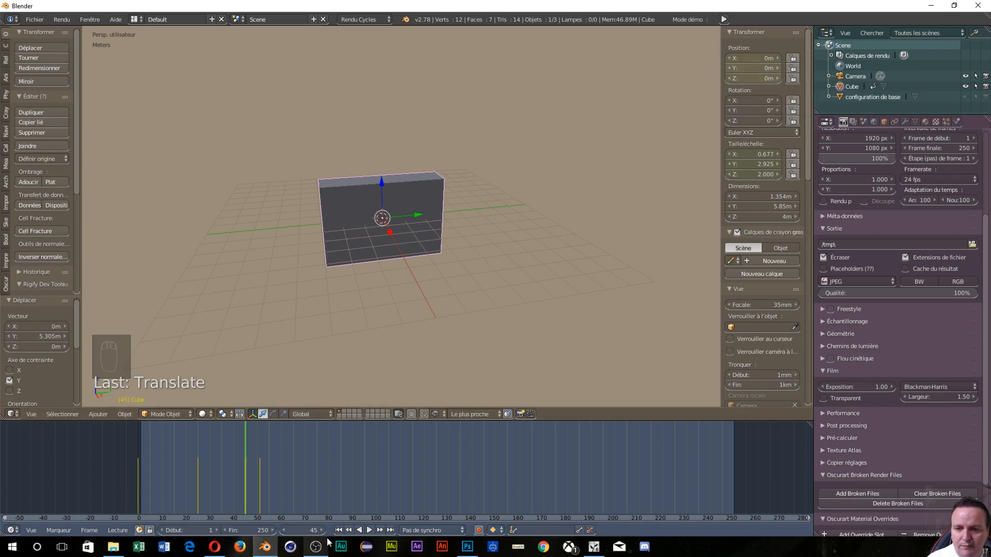
Play the animation and jump to frames 35, 51 and 0 to examine the cube's location and scale.
click(358, 530)
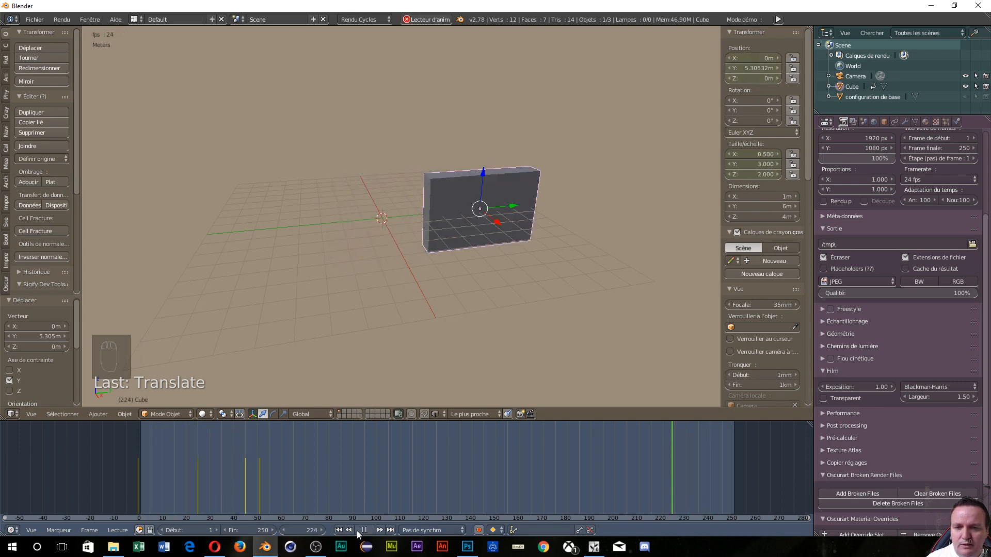
click(361, 532)
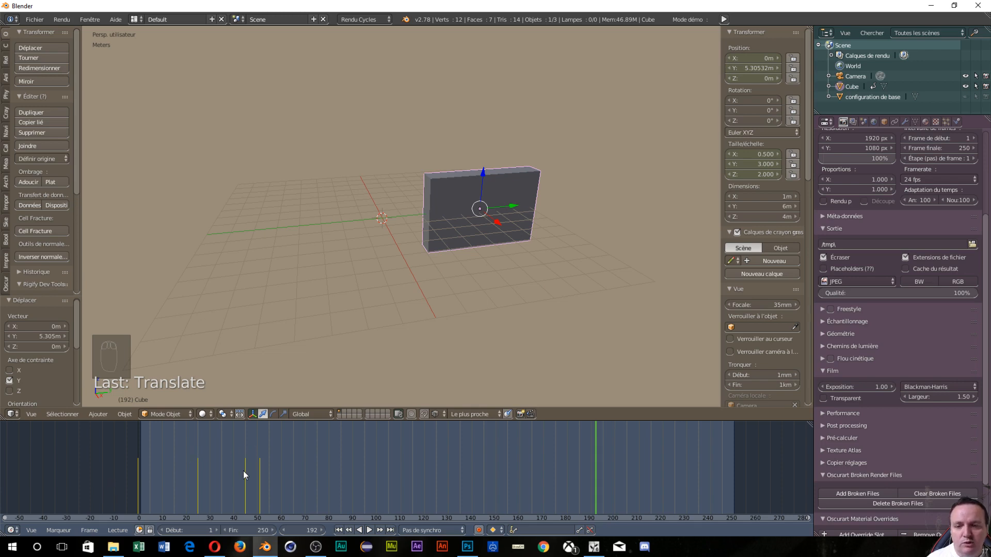
click(222, 475)
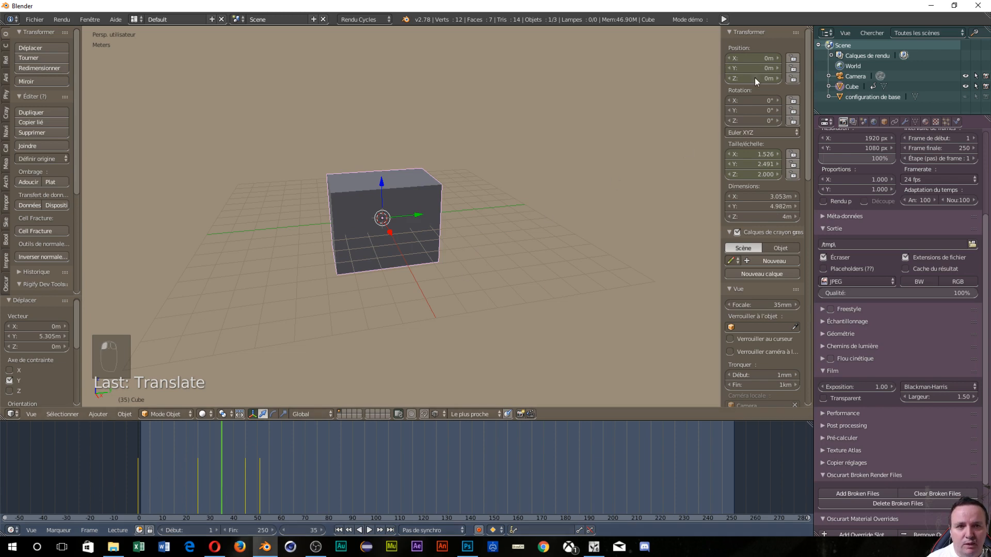
click(260, 505)
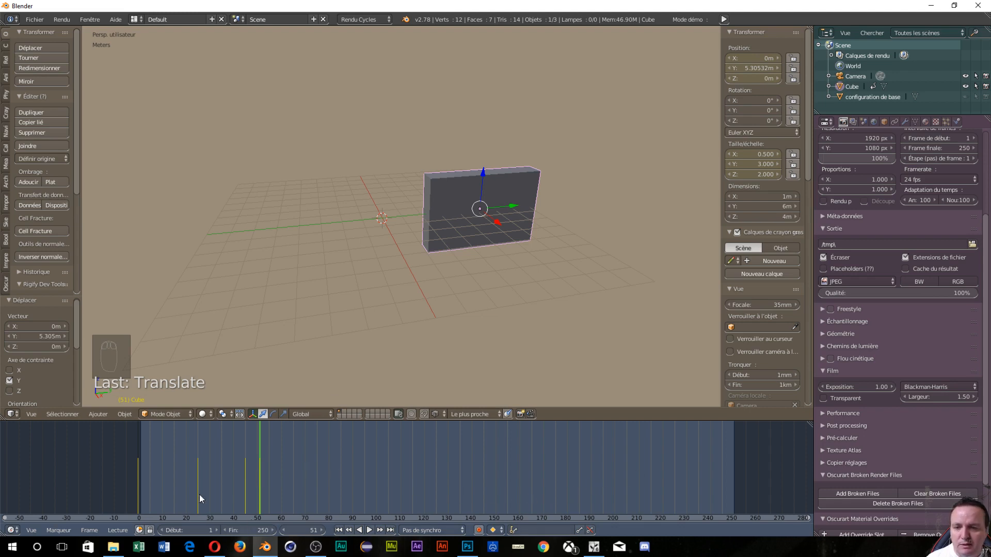
click(120, 474)
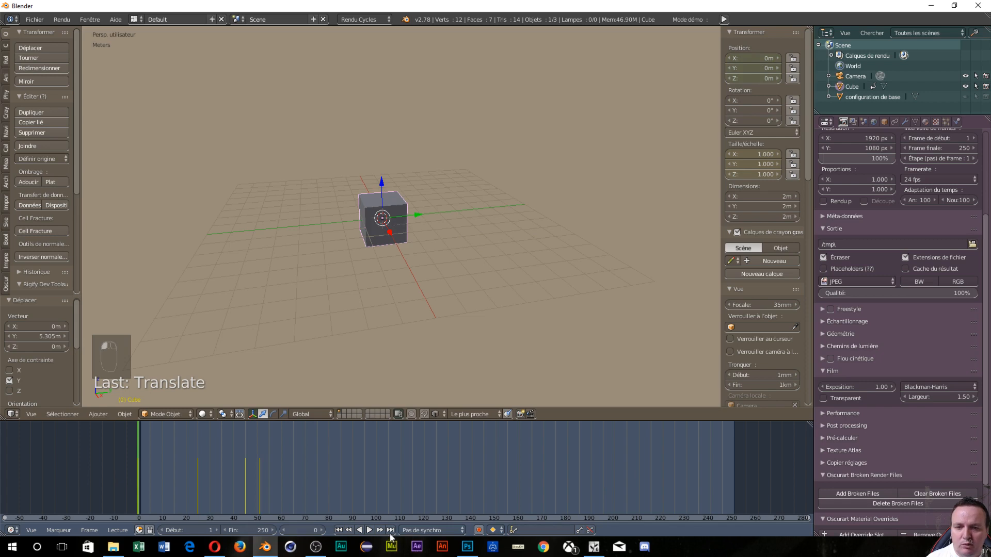
click(369, 530)
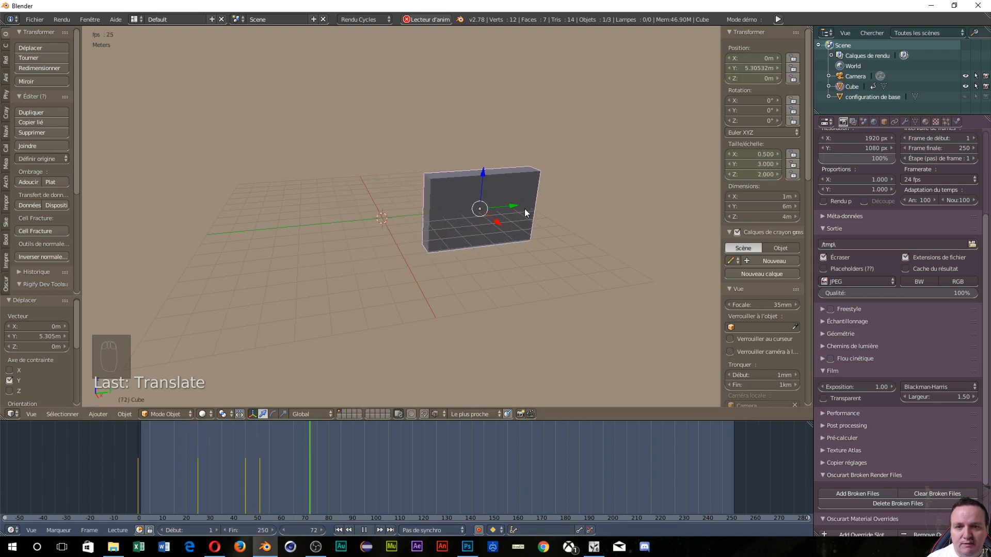
click(364, 530)
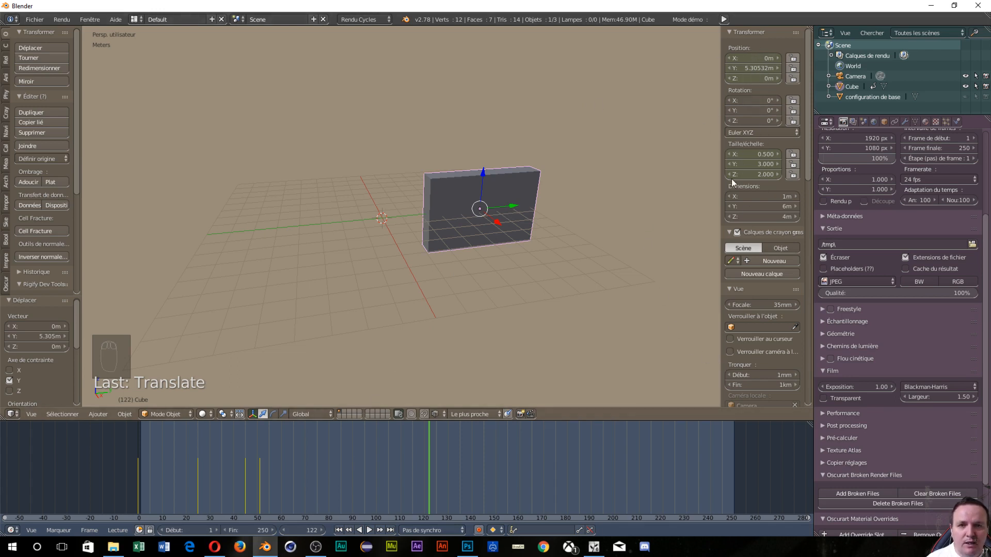
Add a Subdivision Surface modifier to the cube and set its render subdivisions to 0.
click(905, 121)
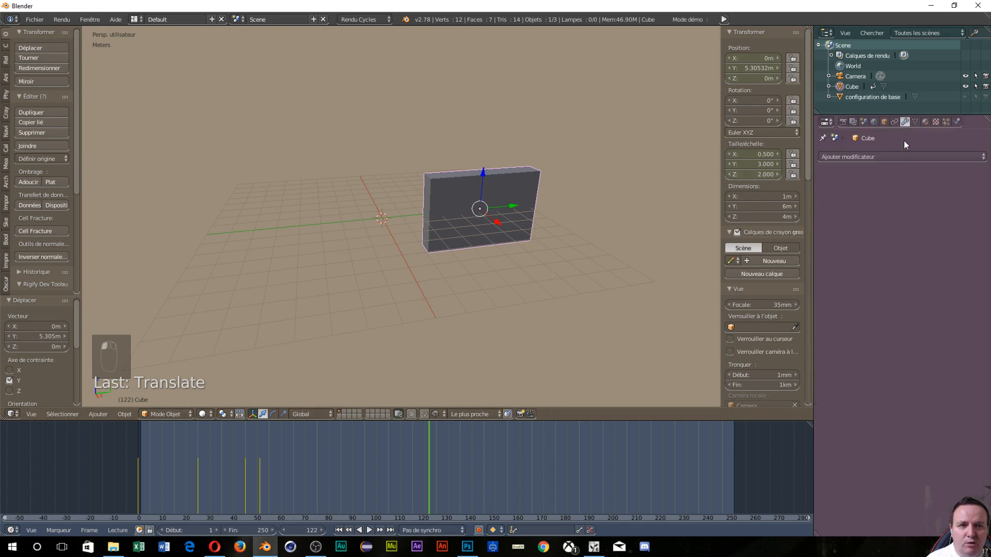
click(900, 154)
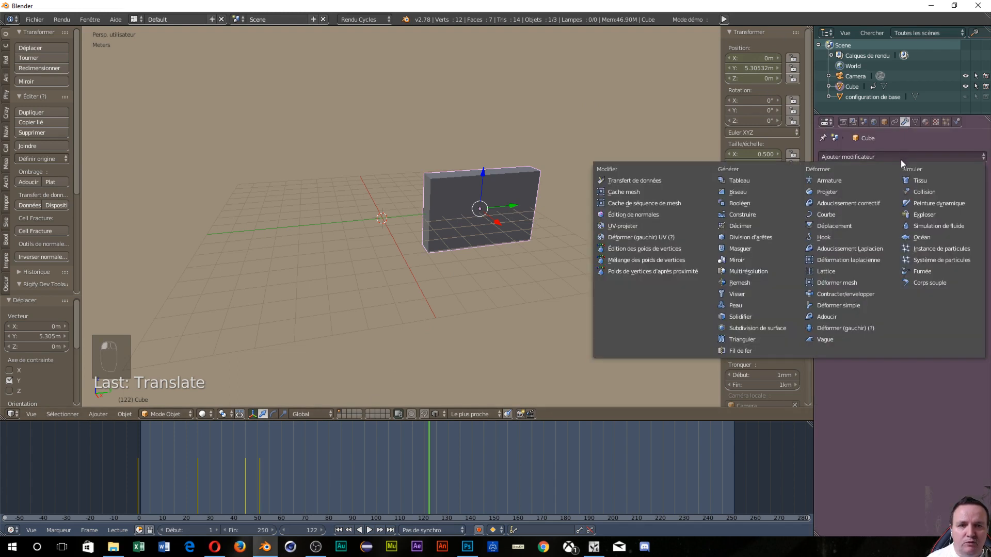
click(739, 330)
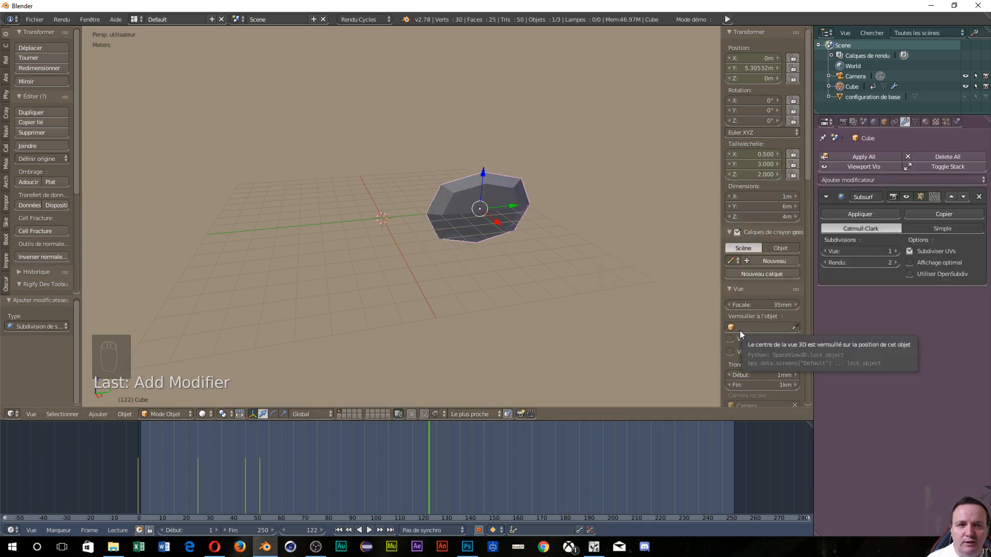
click(824, 263)
click(824, 263)
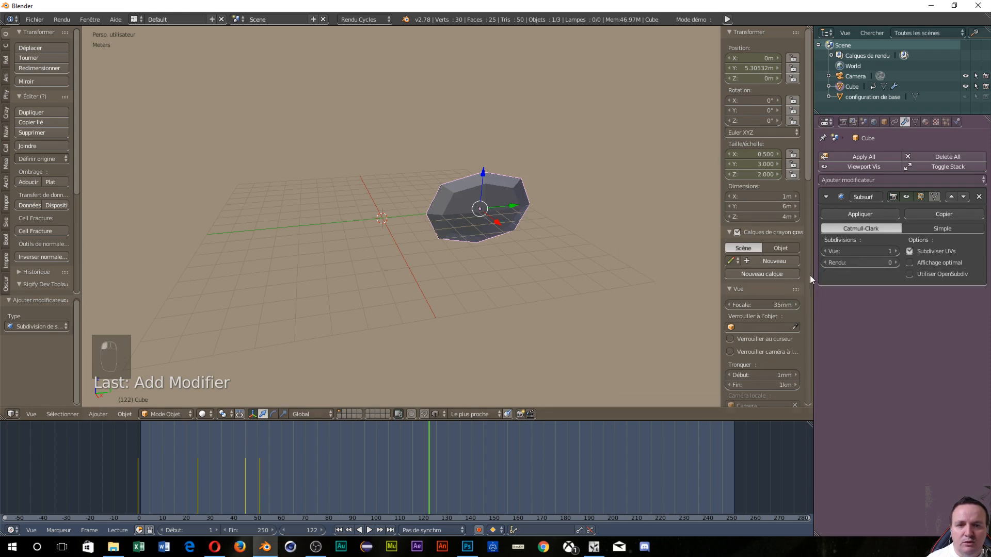
At frame 0, keyframe the Subsurf modifier's render subdivisions and set its view subdivisions to 0.
click(137, 494)
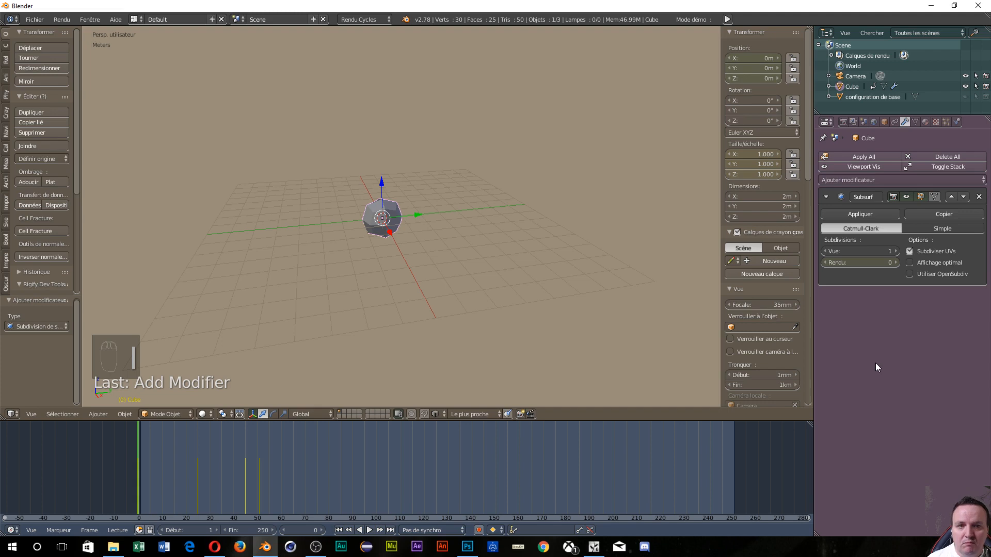
click(825, 252)
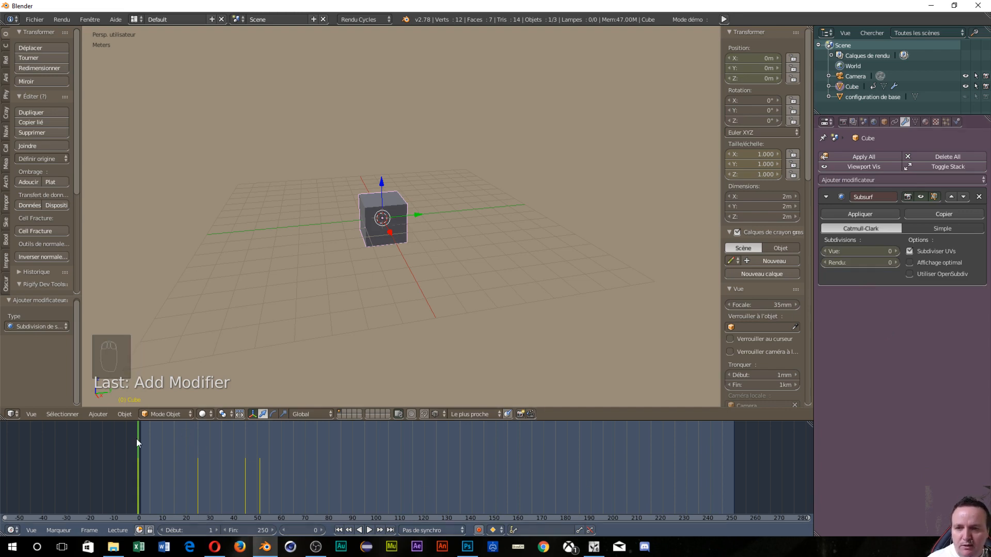
At frame 51, set the Subsurf modifier's view and render subdivisions to 1 and keyframe both values.
drag(136, 438, 260, 444)
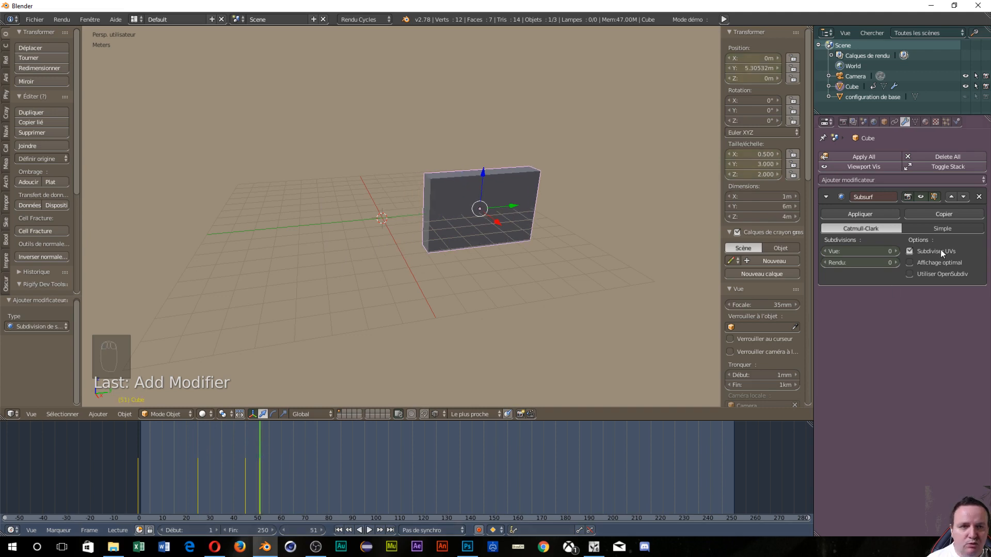
click(896, 251)
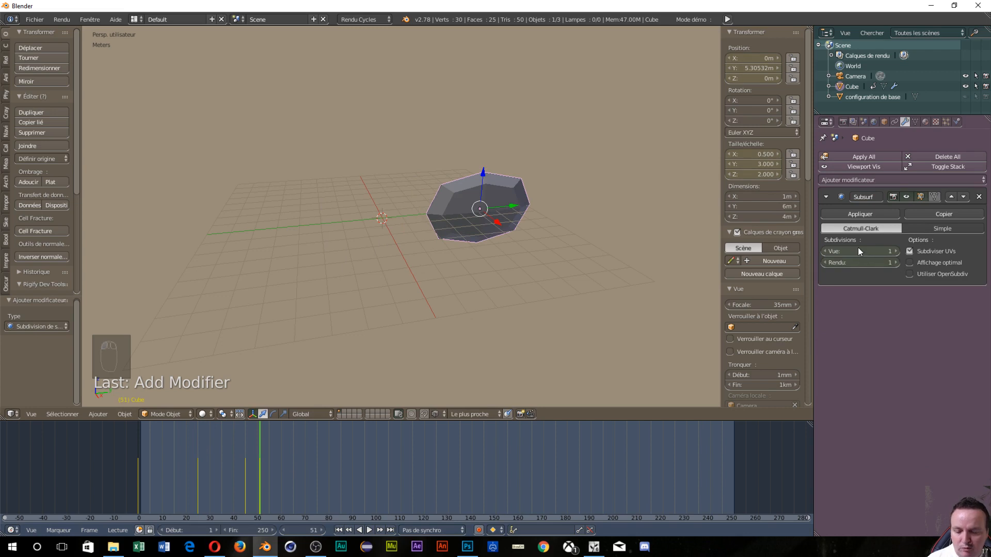
key(i)
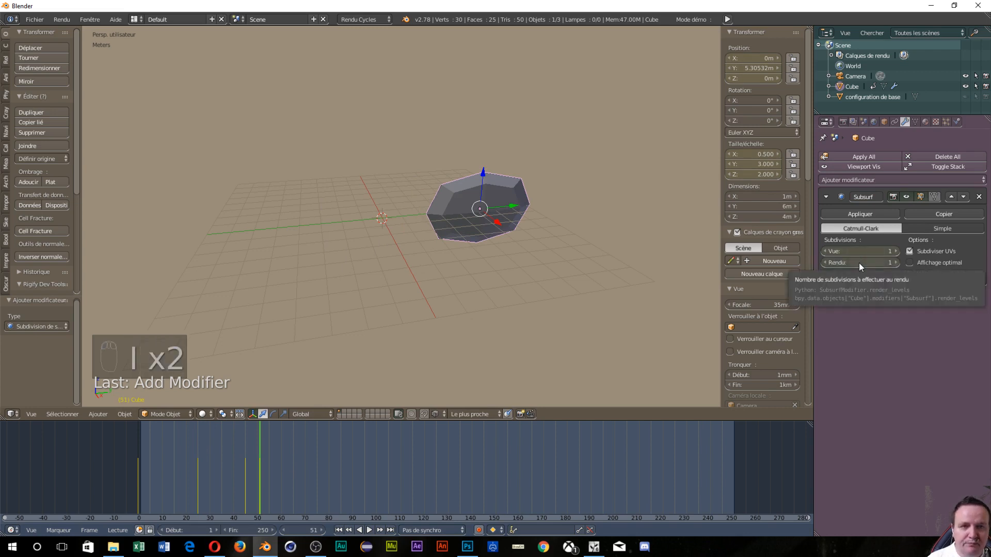
At frame 95, set the Subsurf modifier's view and render subdivisions to 2 and insert keyframes on both.
click(363, 507)
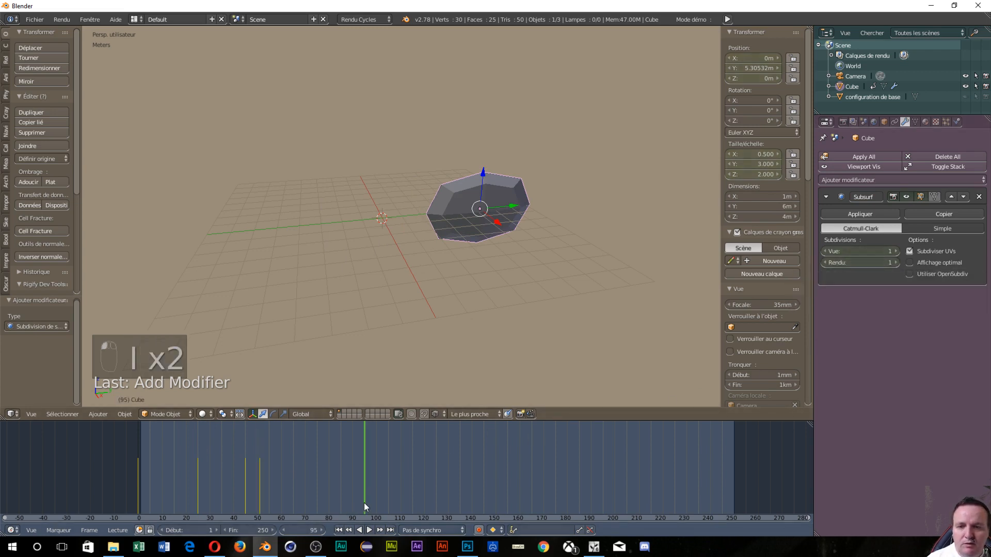
click(884, 249)
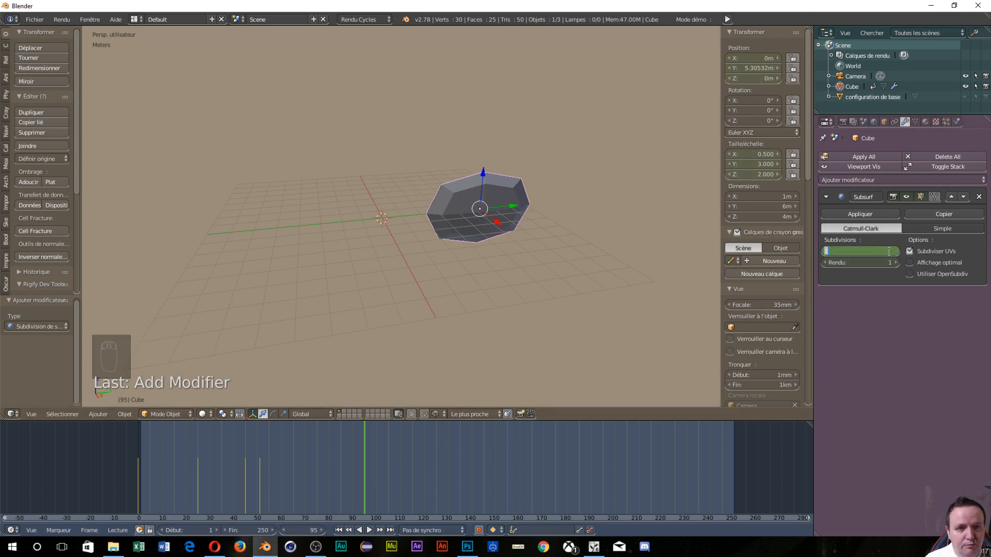
text(2)
key(Tab)
text(2)
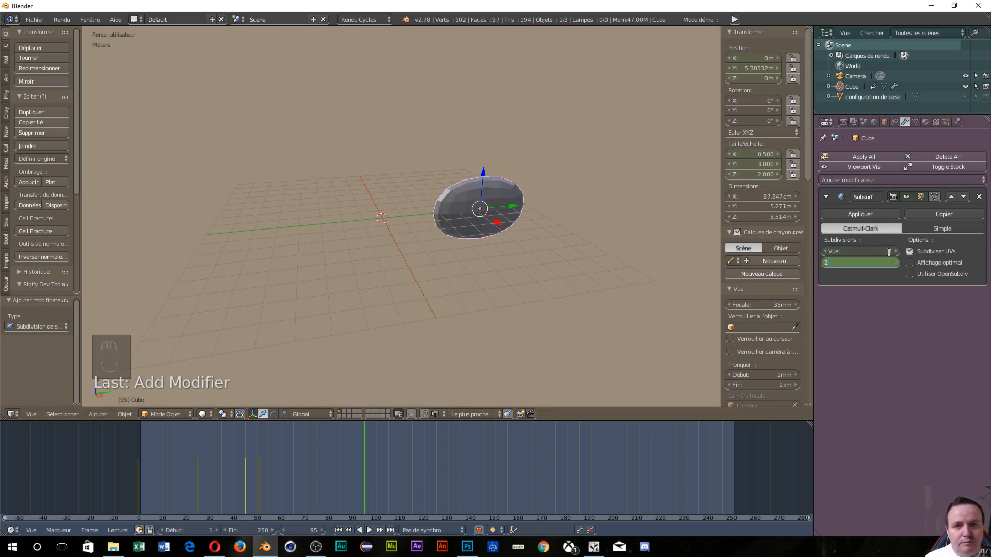
key(Tab)
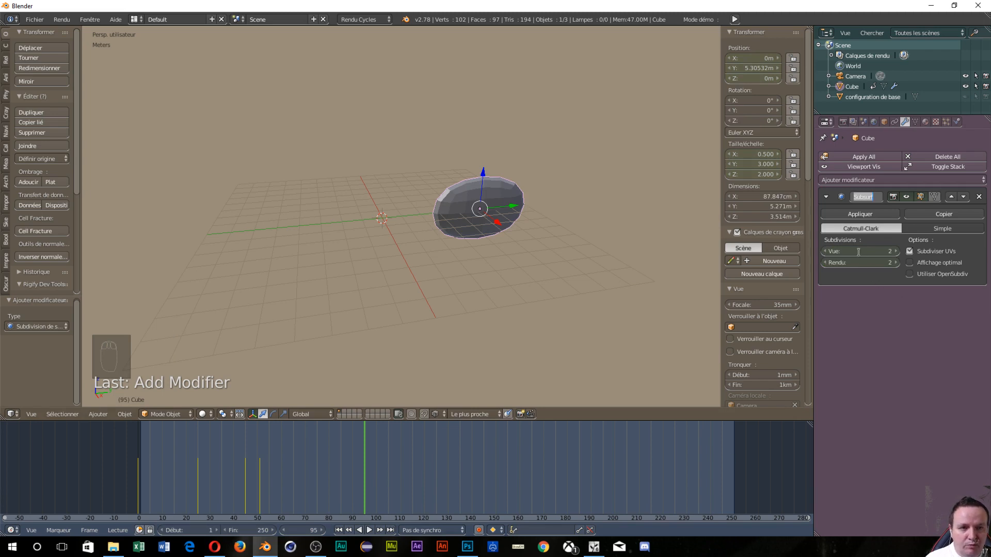
click(863, 292)
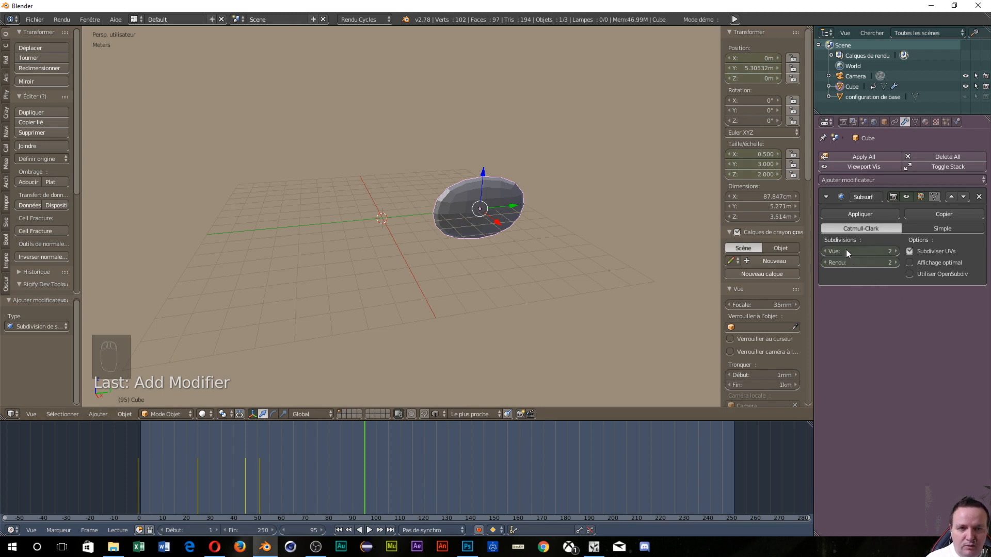
key(i)
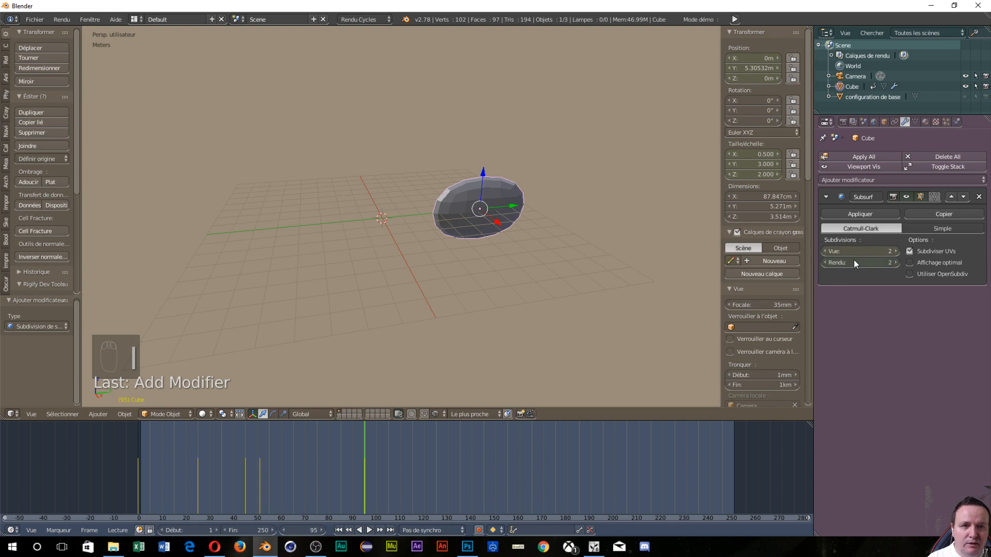
key(i)
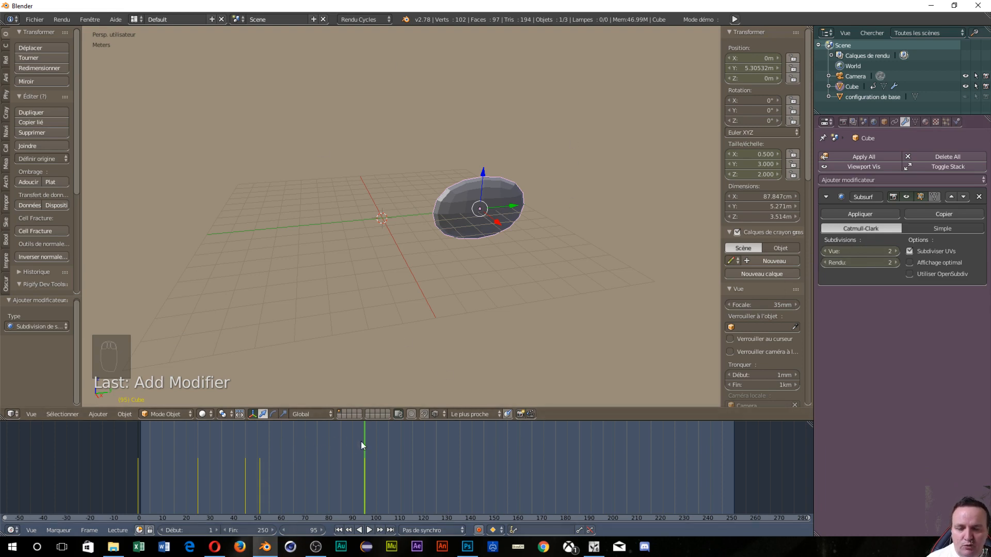
Return to frame 0 and play the animation to examine how the cube's shape changes with the keyframed subdivisions.
click(92, 441)
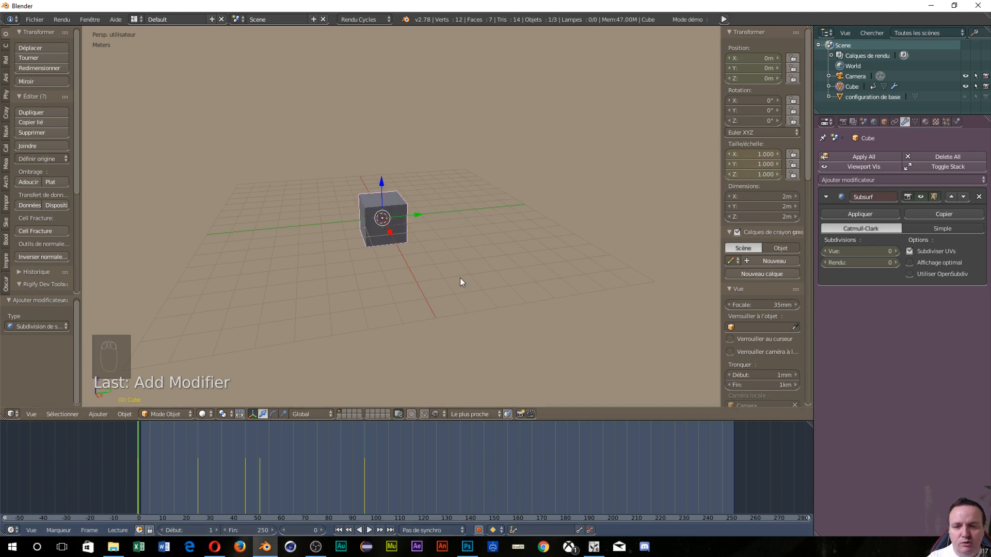
click(368, 530)
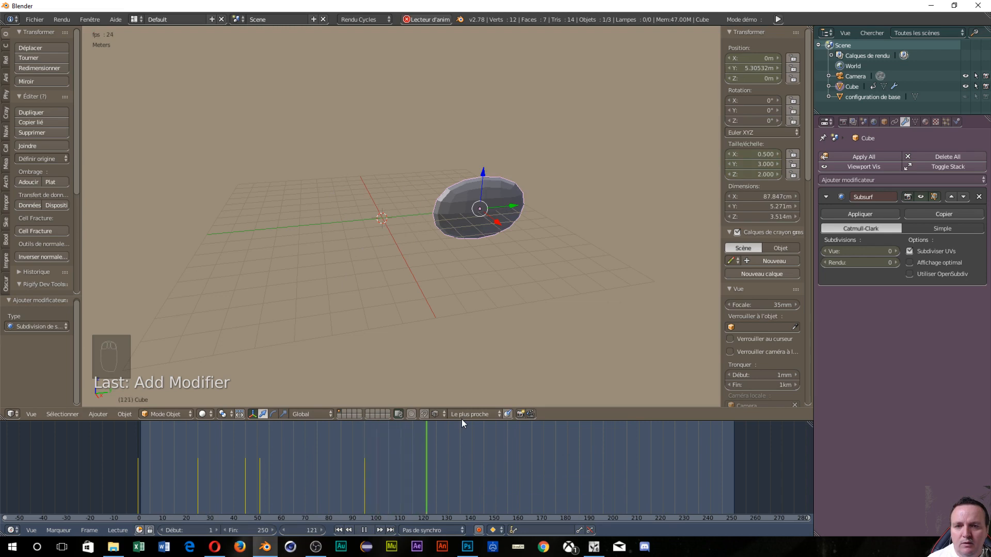
click(363, 530)
click(362, 530)
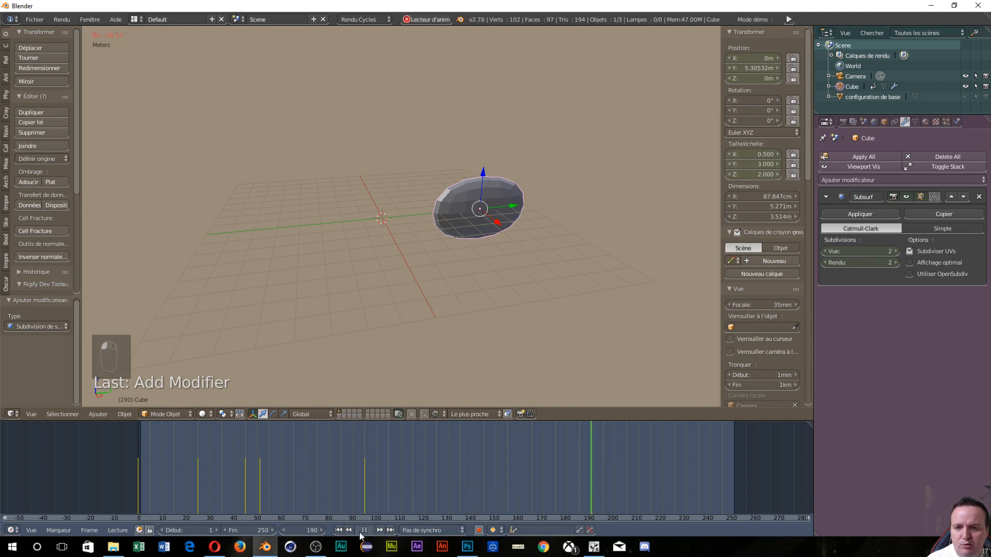
click(336, 527)
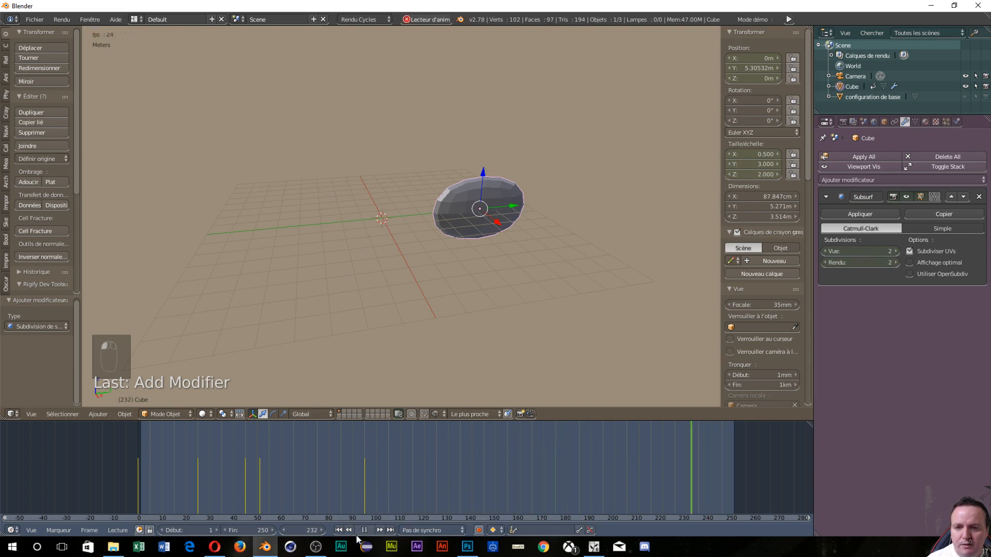
click(364, 530)
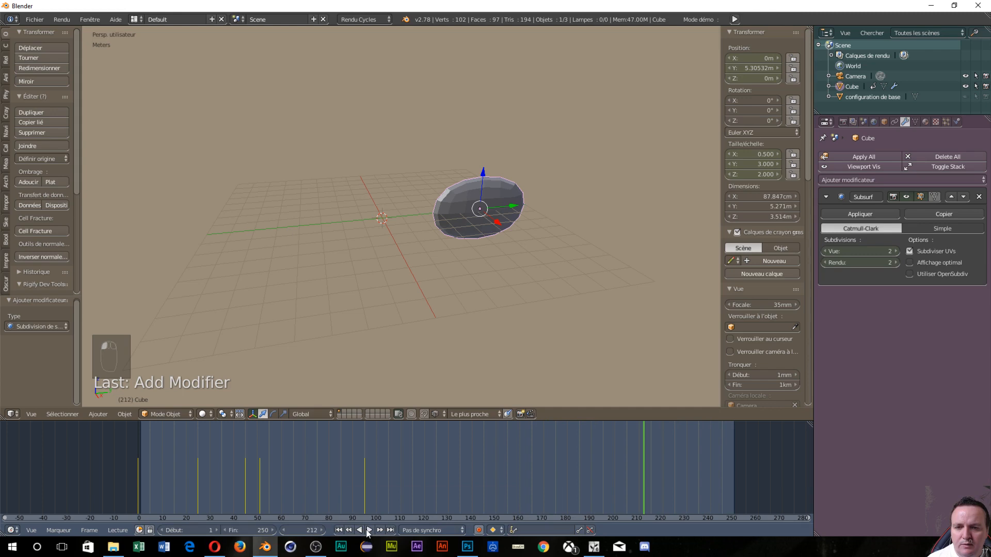
click(367, 531)
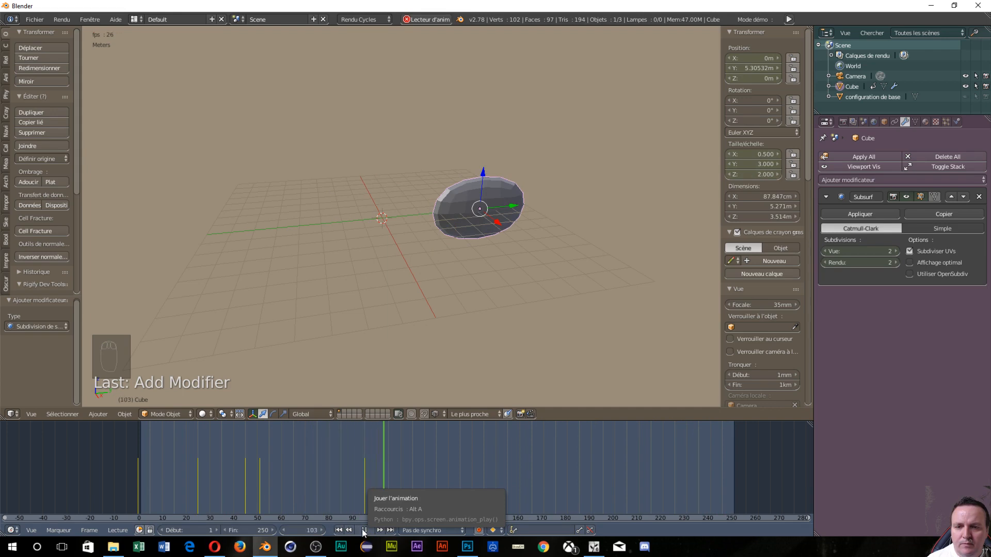
click(364, 529)
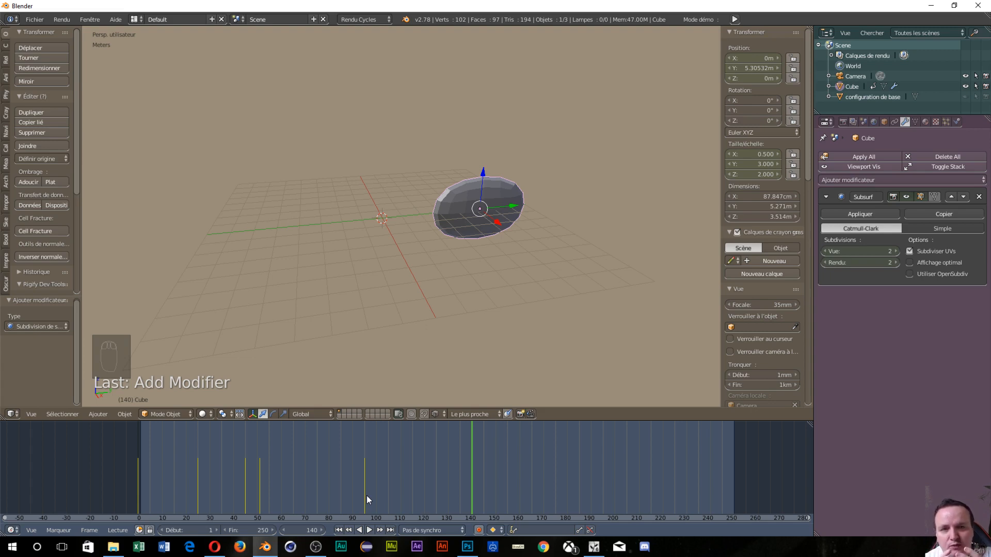
At frame 140, set the cube's Y location to 2.78 m and the Subsurf modifier's view subdivisions to 3.
click(863, 262)
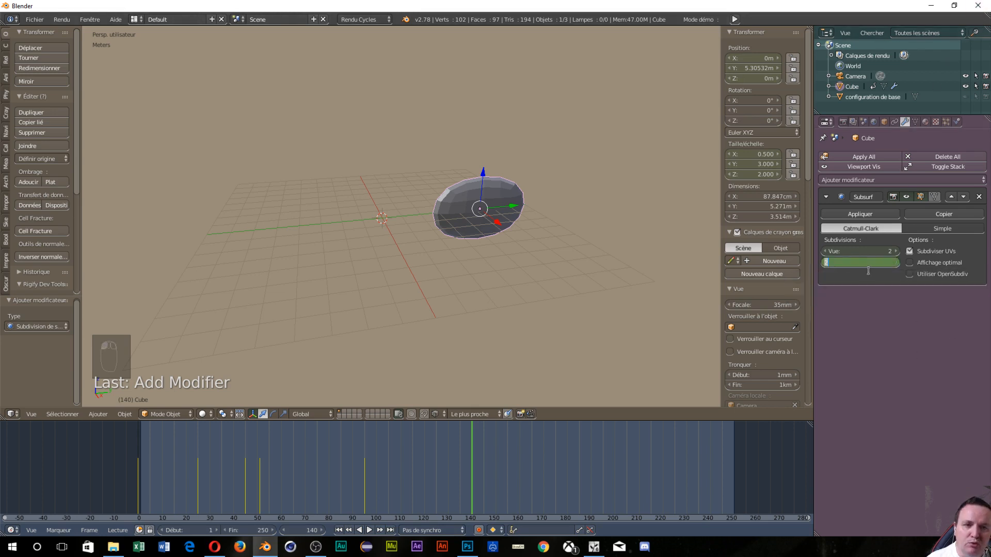
click(863, 253)
click(862, 252)
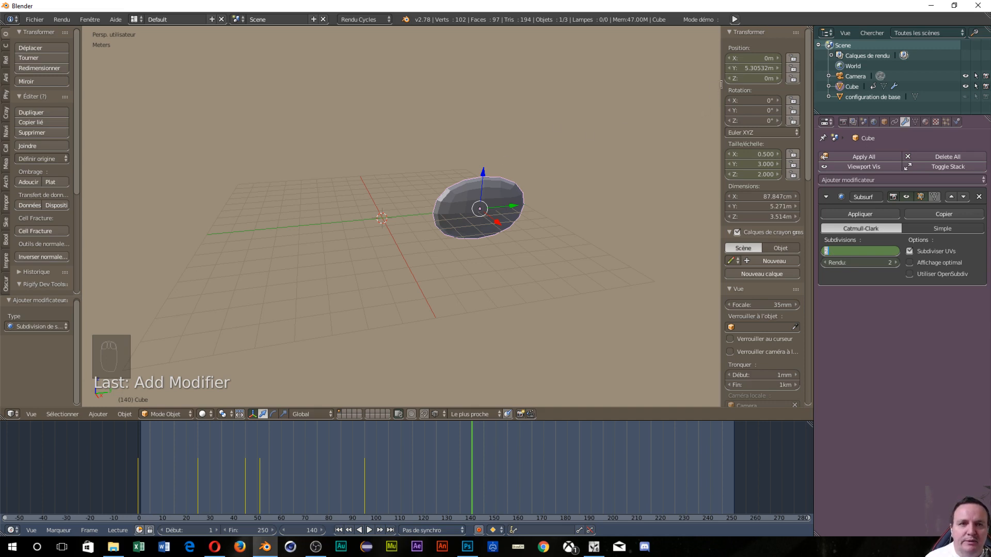
click(737, 85)
click(762, 67)
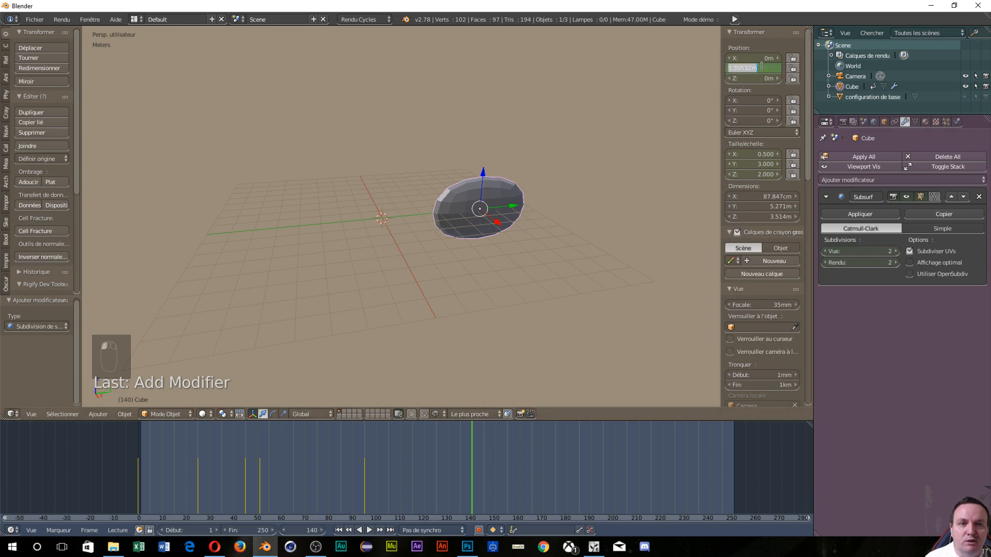
text(2.78)
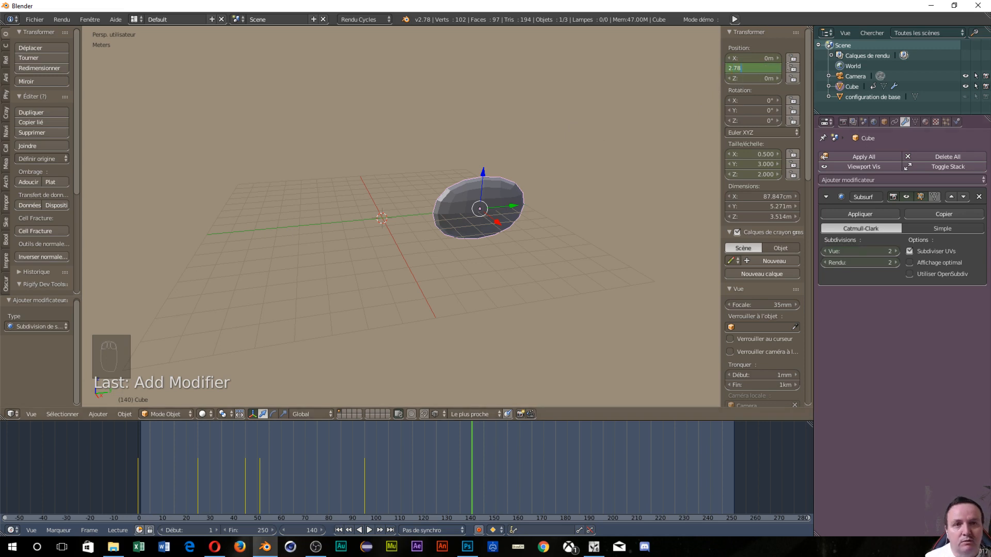
key(Return)
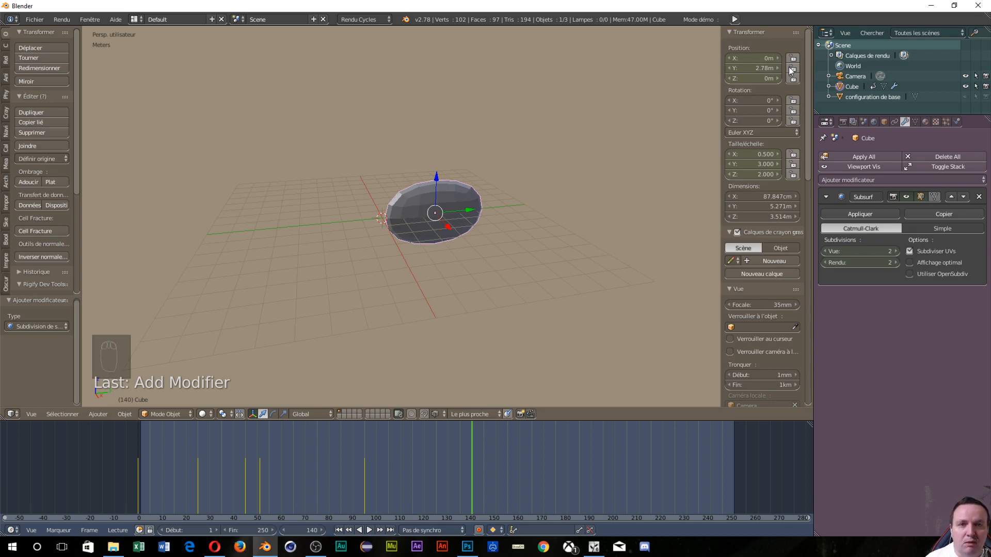
click(872, 250)
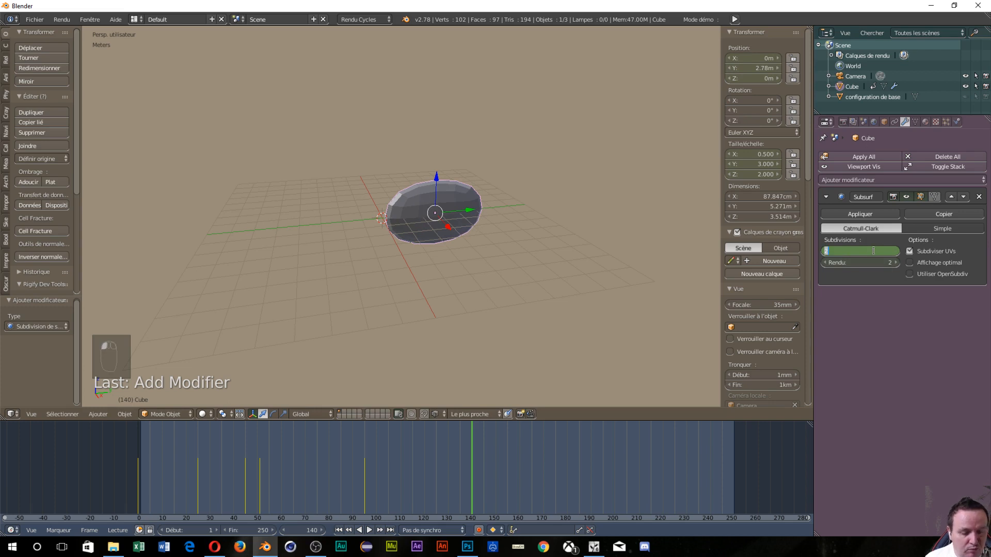
text(2)
key(Return)
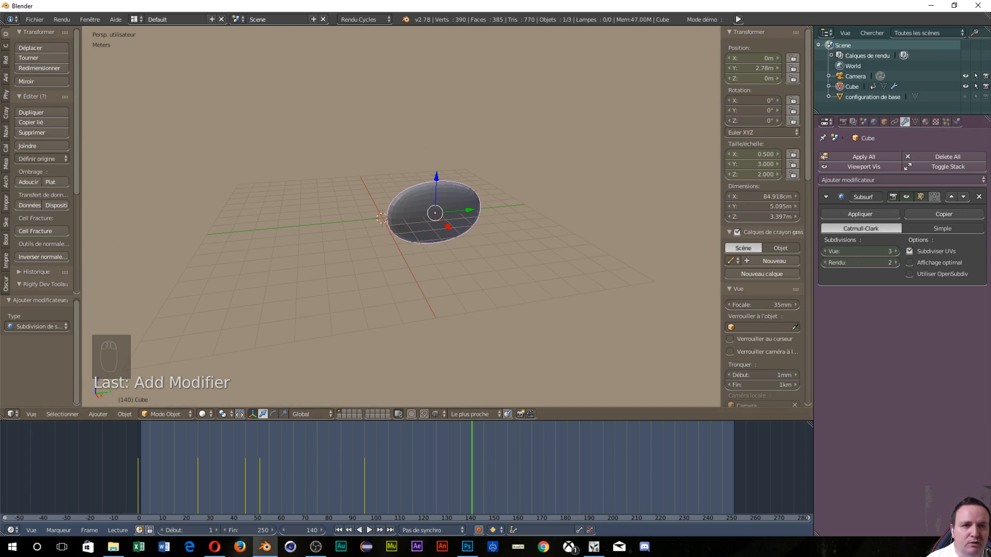
Remove the Subsurf modifier from the cube, and at frame 0 raise the cube about 4.53 m along Z.
click(980, 197)
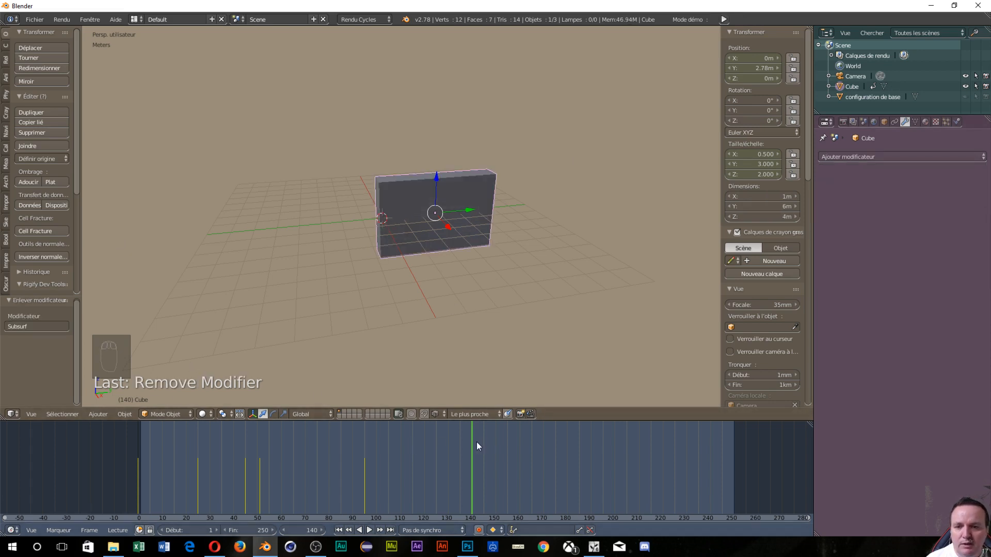
drag(474, 441, 174, 490)
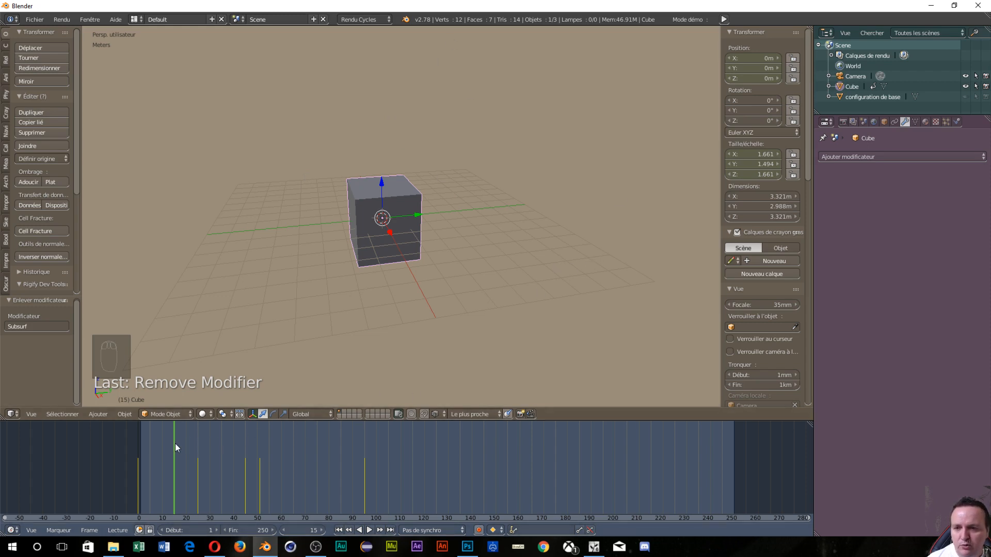
drag(174, 444, 138, 442)
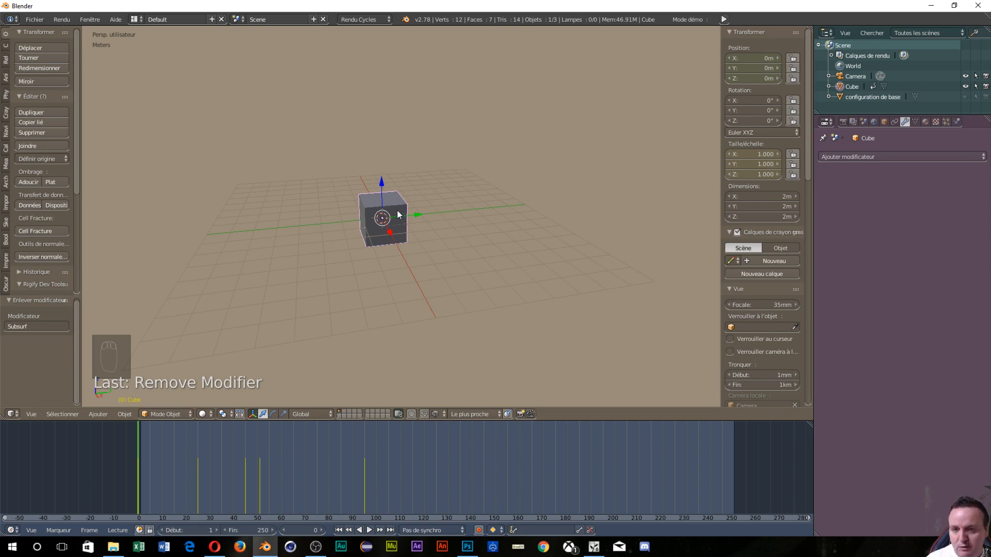
drag(382, 184, 386, 92)
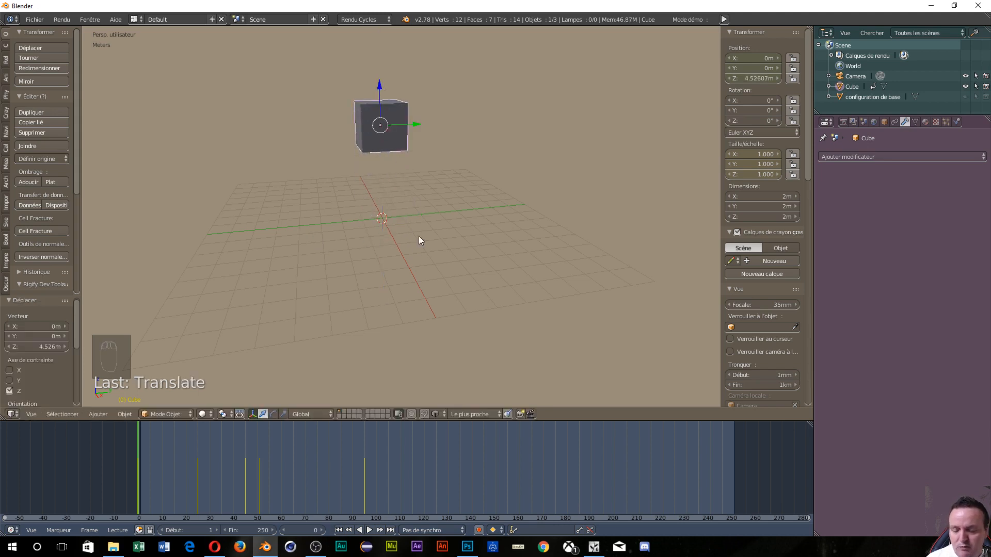
Add a mesh plane beneath the cube and scale it up uniformly by about 11.14.
key(shift+a)
mouse_move(419, 236)
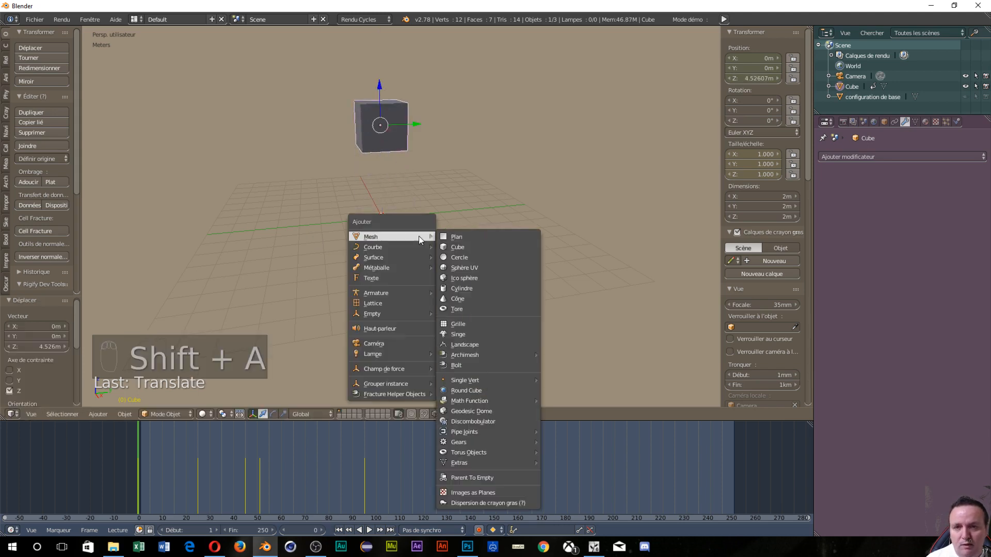
click(466, 237)
key(s)
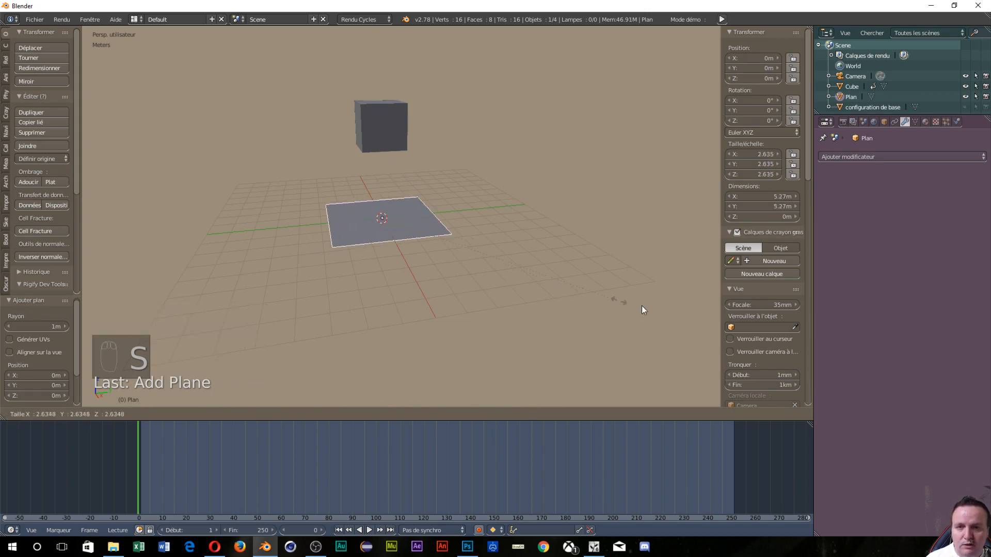
click(608, 263)
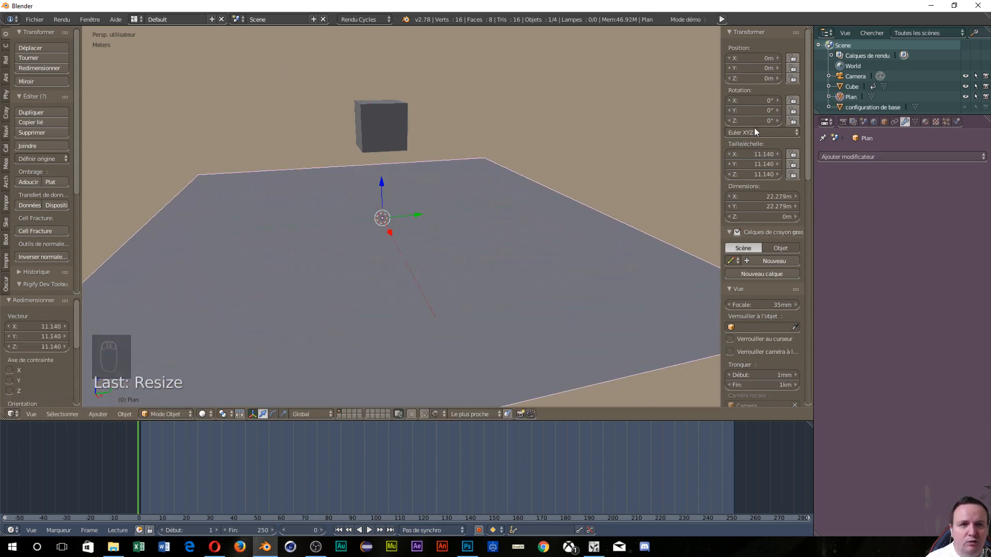
Remove the World's environment texture and the Math node driving its strength, and set the background color to black.
click(873, 122)
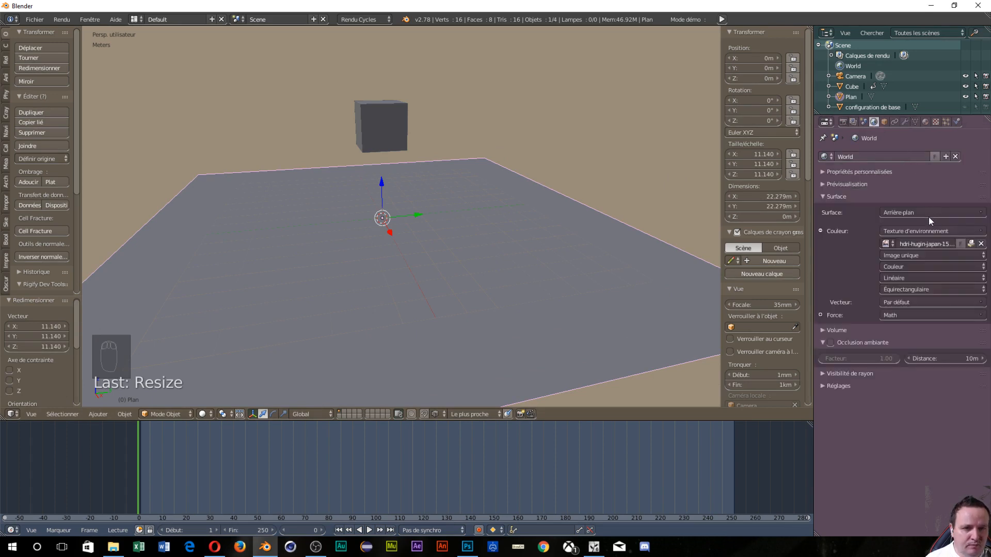
click(934, 232)
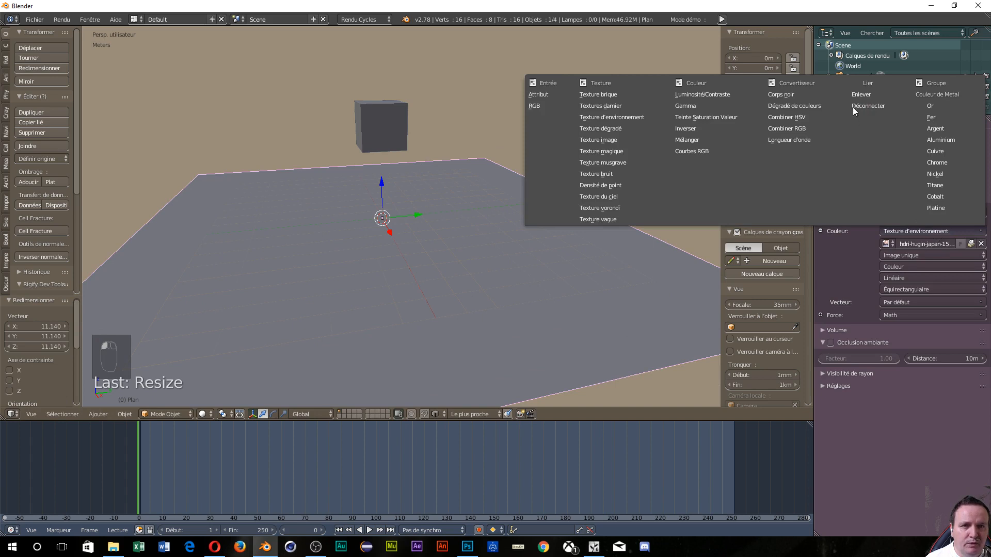
click(850, 91)
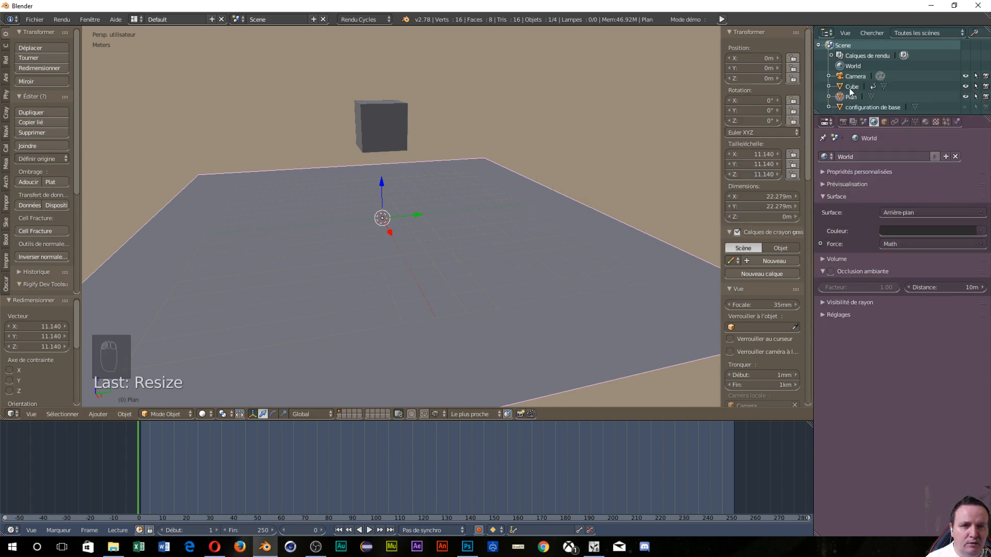
click(905, 243)
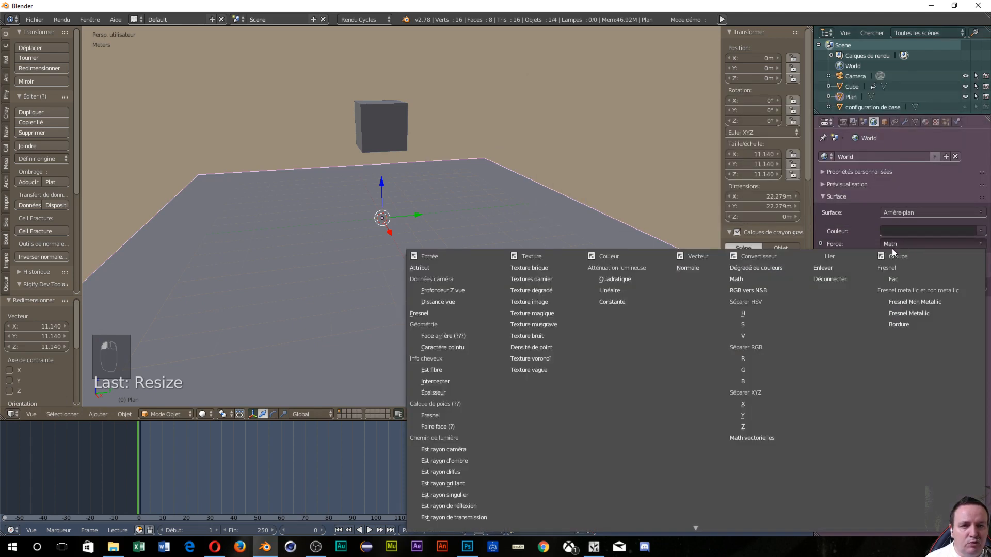
click(848, 267)
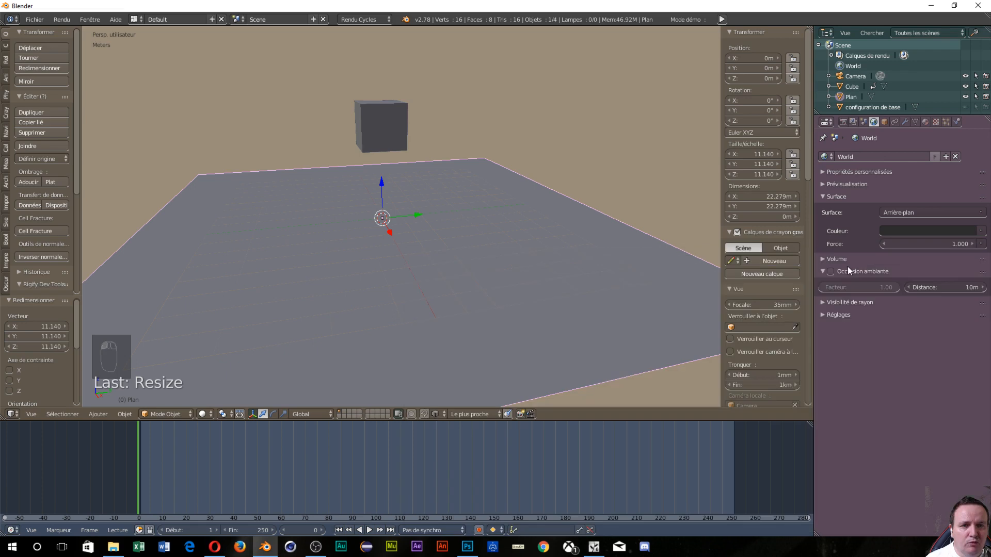
click(905, 231)
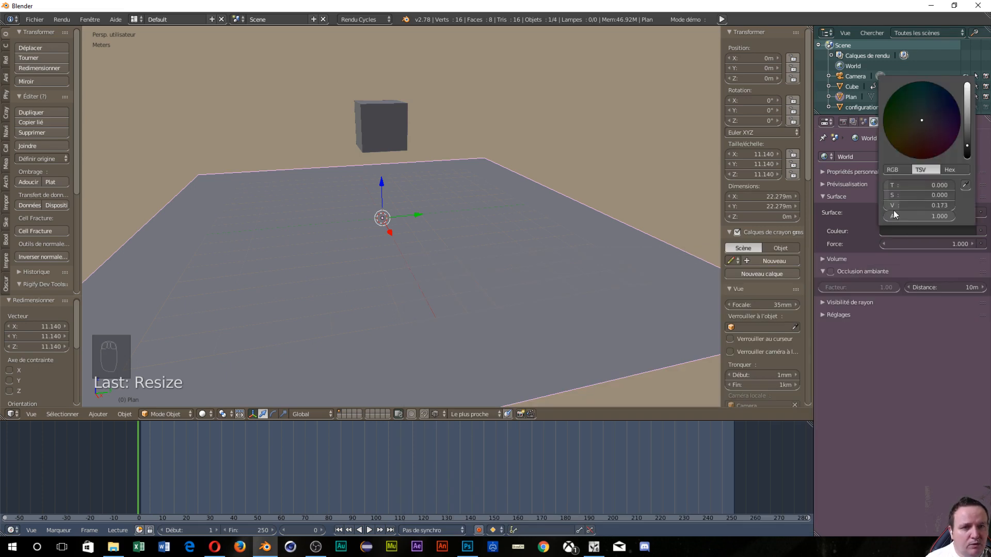
drag(893, 205, 867, 206)
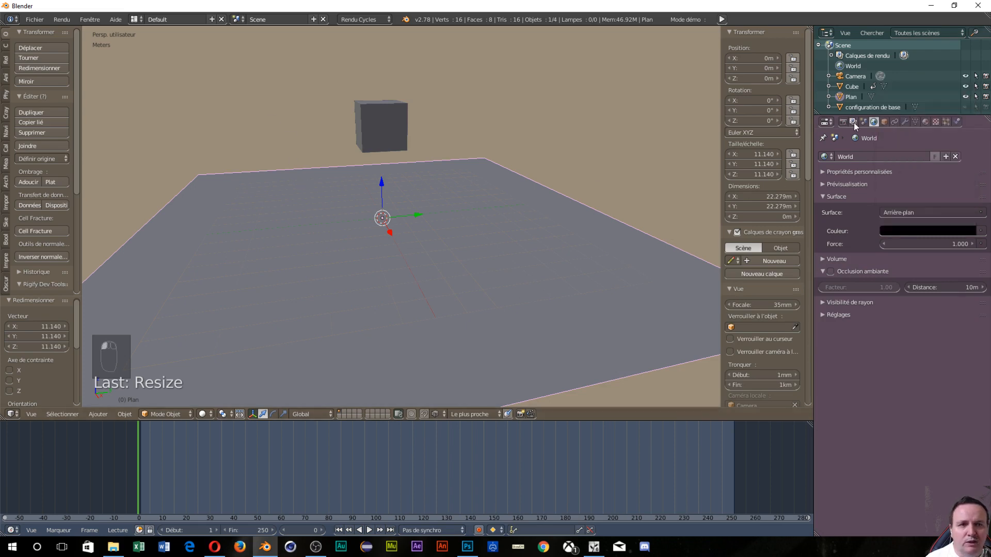
Lower the cube along Z onto the plane, to a Z location of 1 m.
right_click(388, 135)
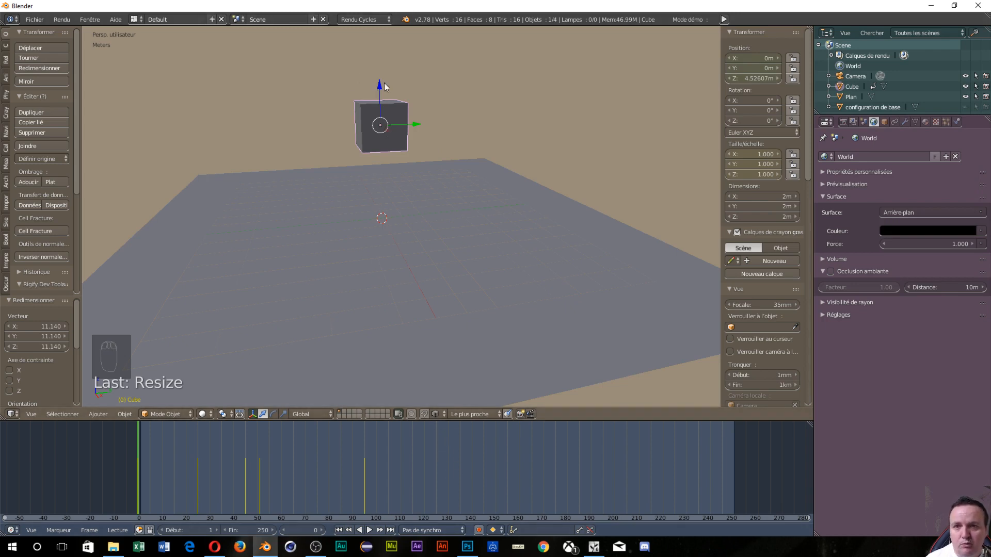
drag(381, 83, 424, 172)
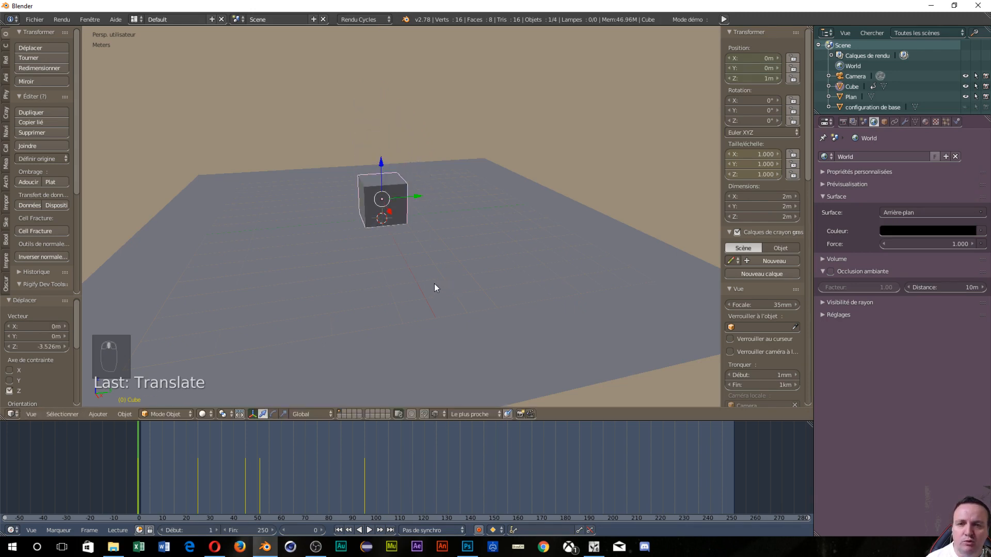
Rename the ground plane object as sol.
mouse_move(435, 284)
middle_down()
mouse_move(420, 279)
mouse_move(454, 293)
mouse_move(450, 284)
middle_up()
right_click(448, 280)
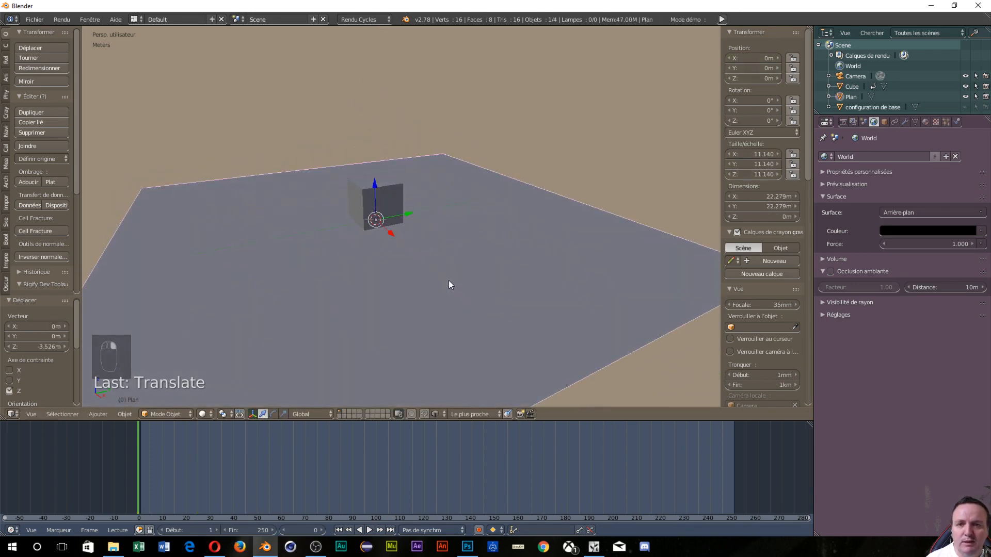
click(884, 122)
click(874, 157)
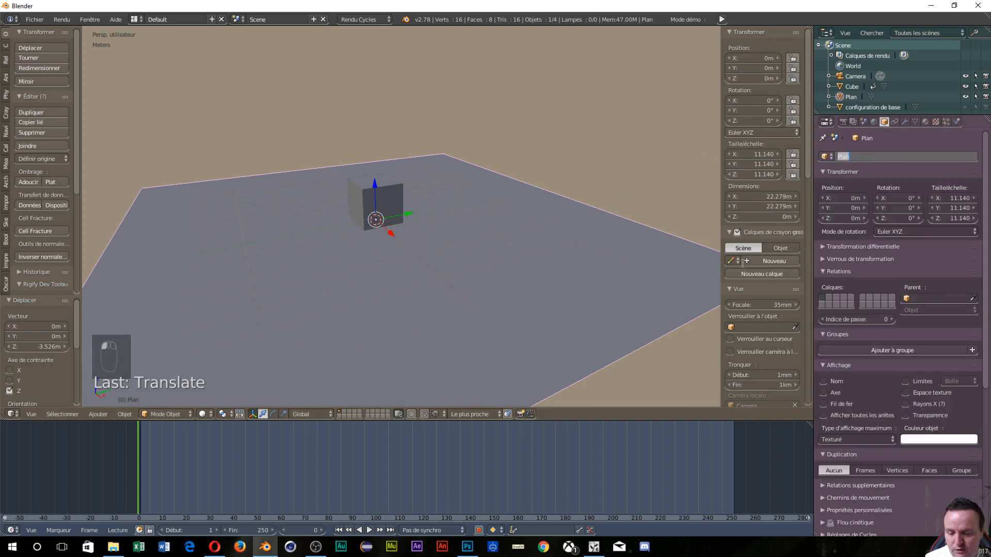
text(sol)
key(Return)
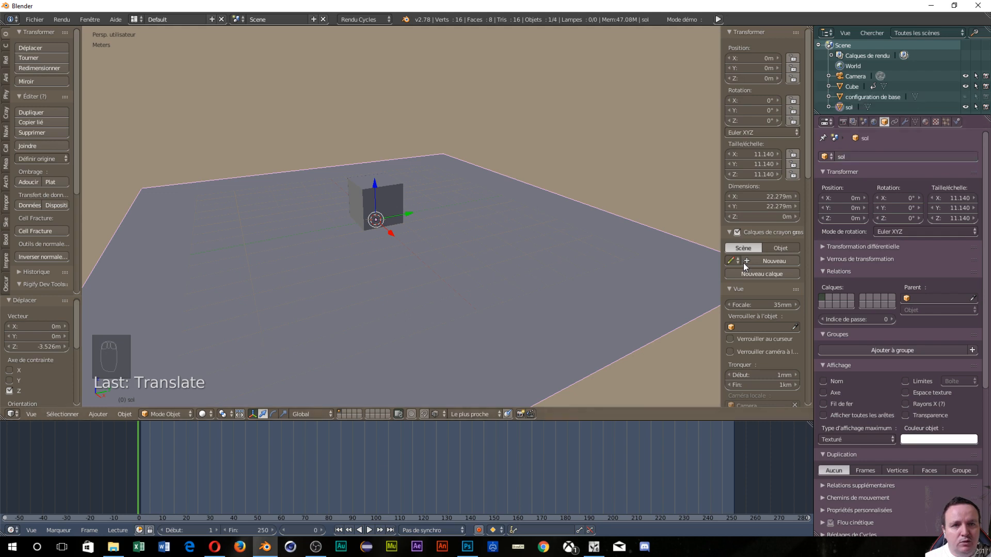
Keyframe the cube's location with Z at 1 m on frame 0 and on frame 25.
right_click(387, 208)
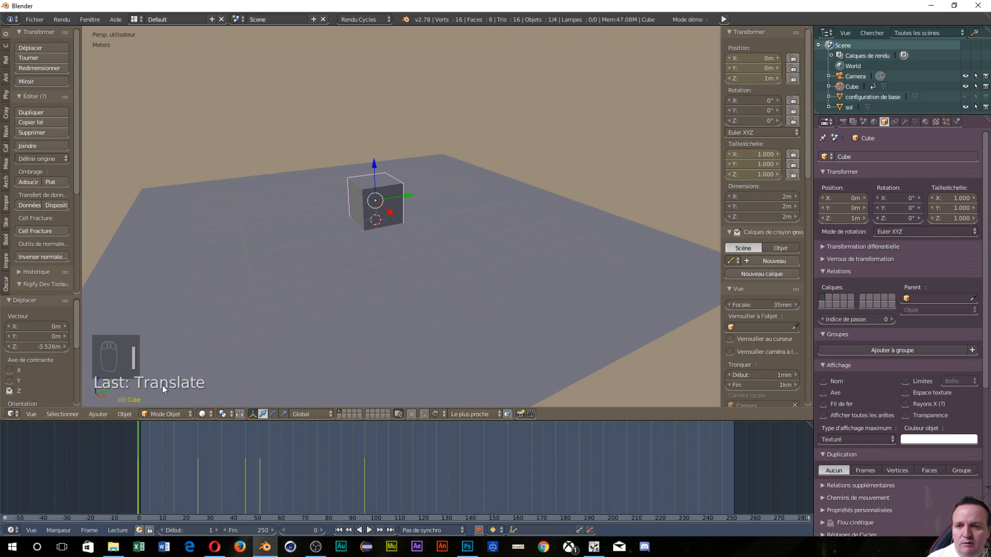
mouse_move(136, 445)
mouse_down()
mouse_move(280, 460)
mouse_move(137, 448)
mouse_up()
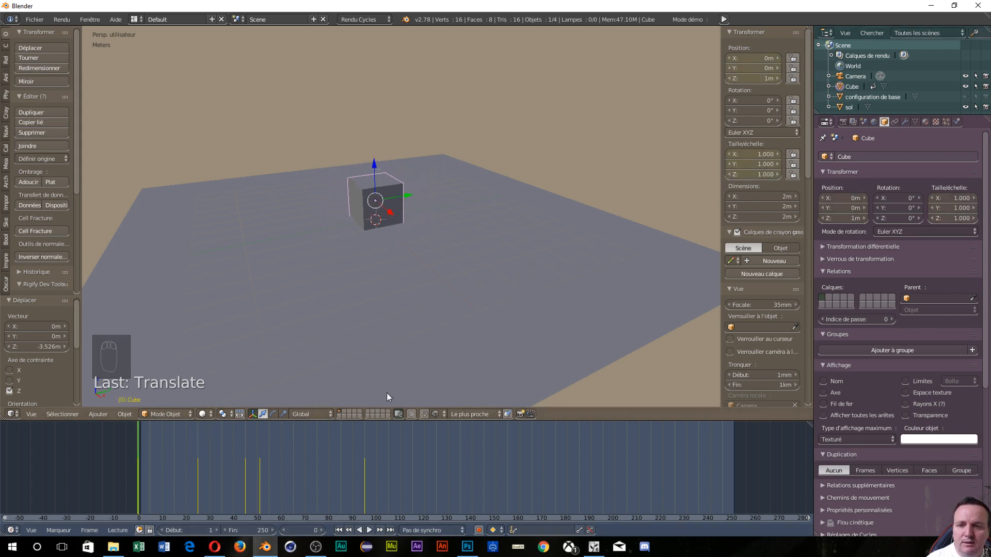
click(199, 468)
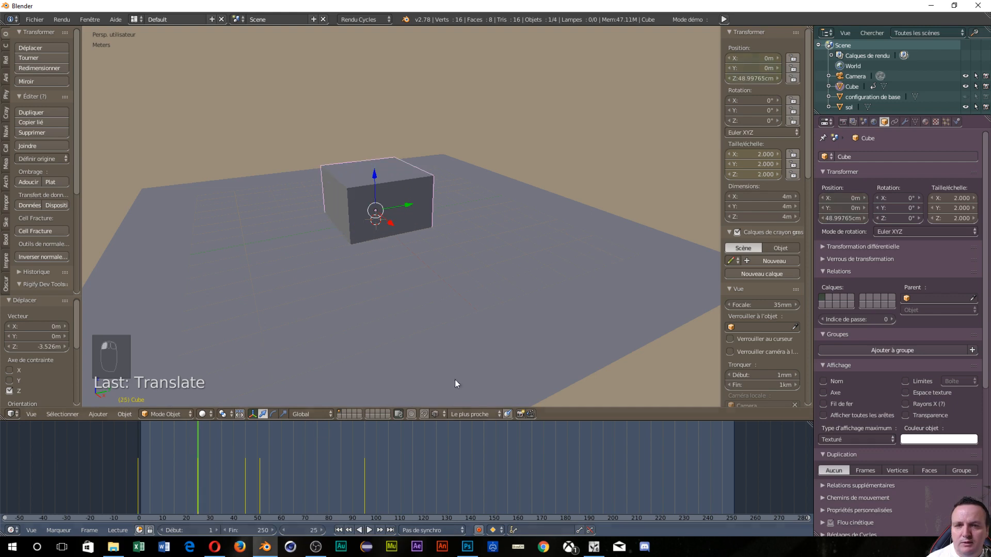
click(759, 78)
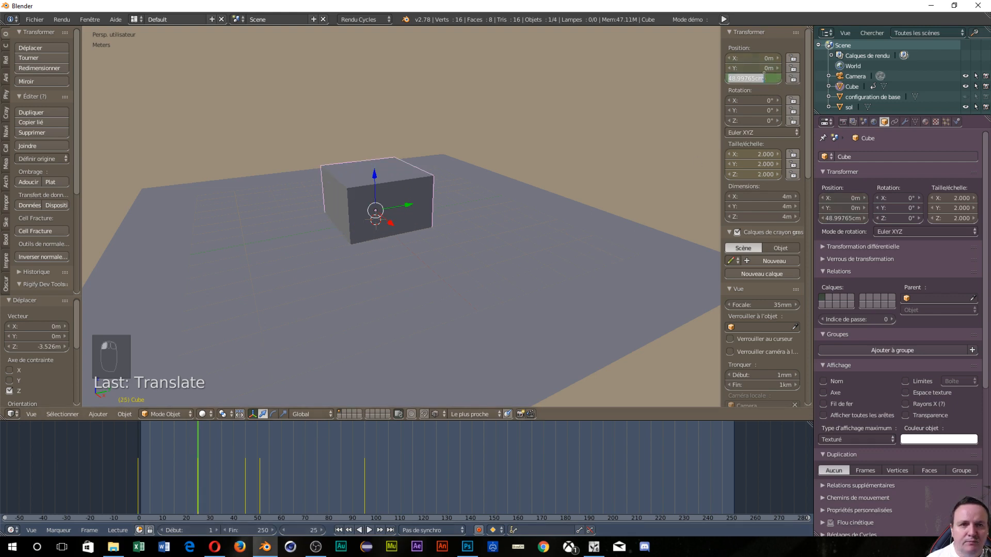
text(1)
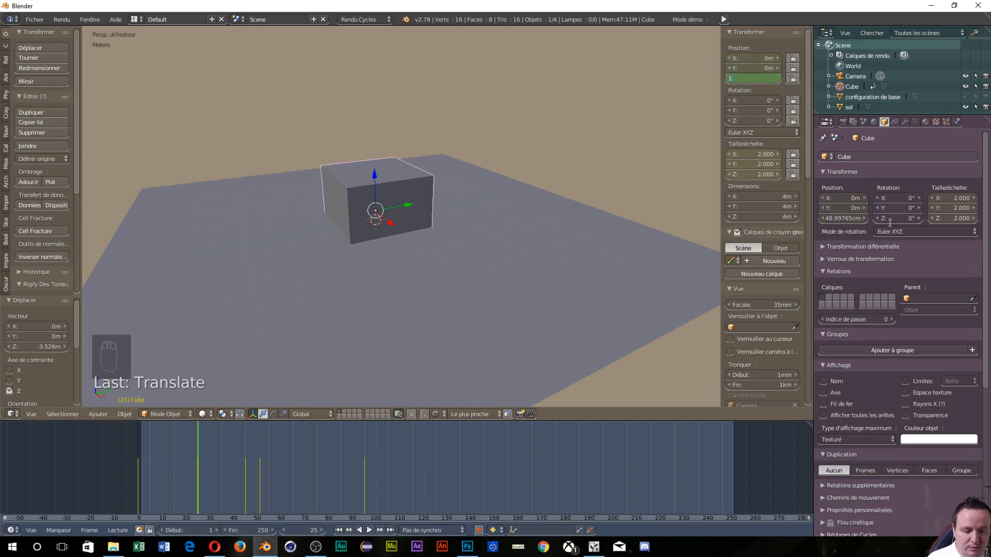
key(Return)
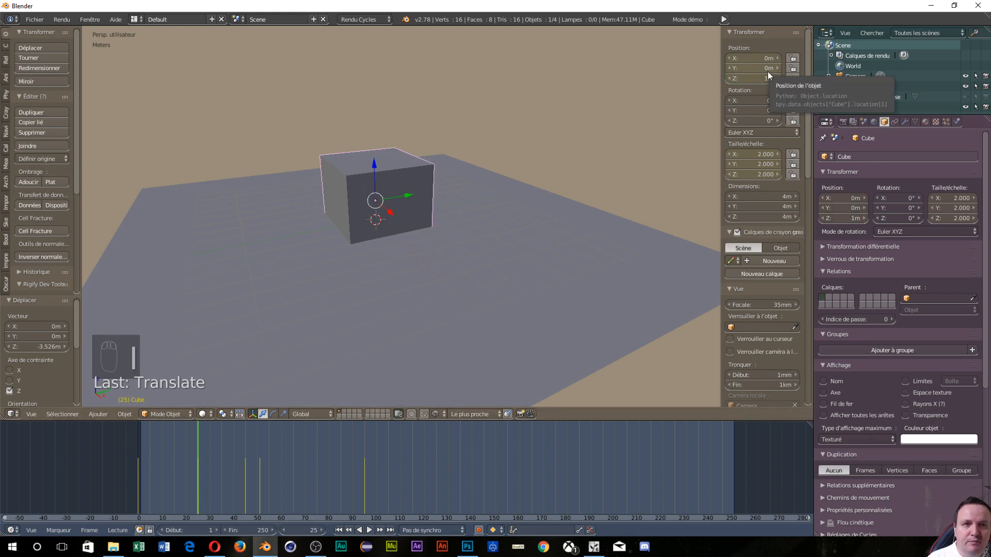
Set the cube's Z location to 1 m on frames 45 and 51 and keyframe each one.
click(245, 493)
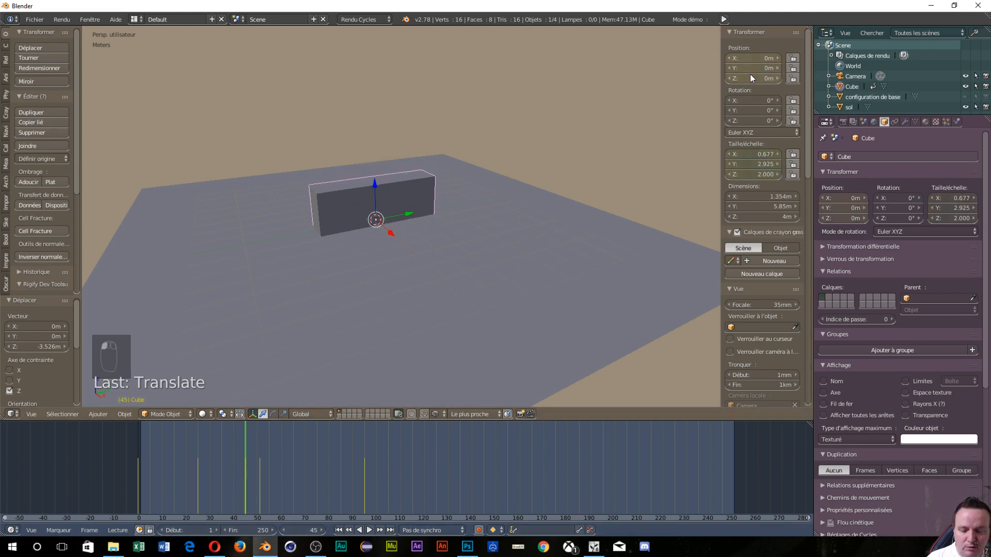
text(1)
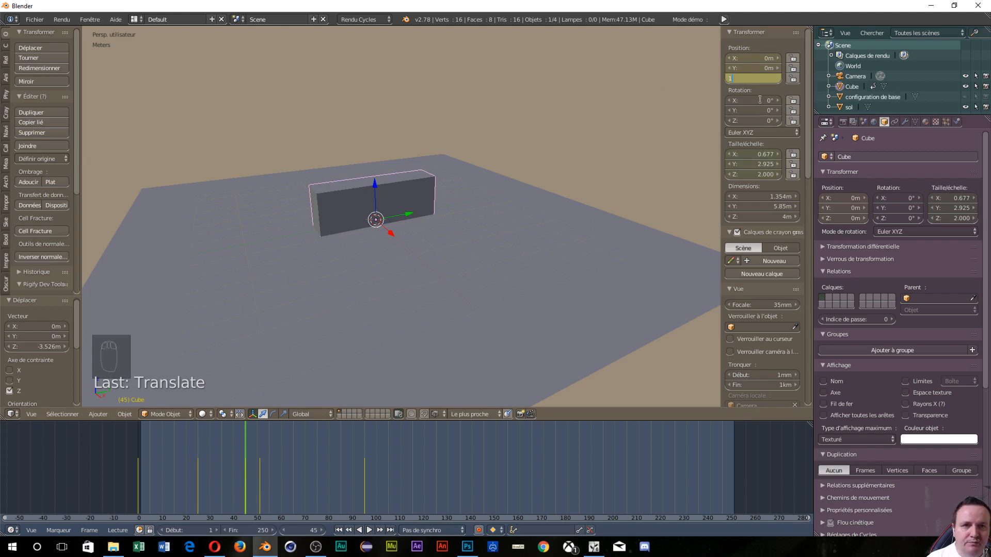
key(Return)
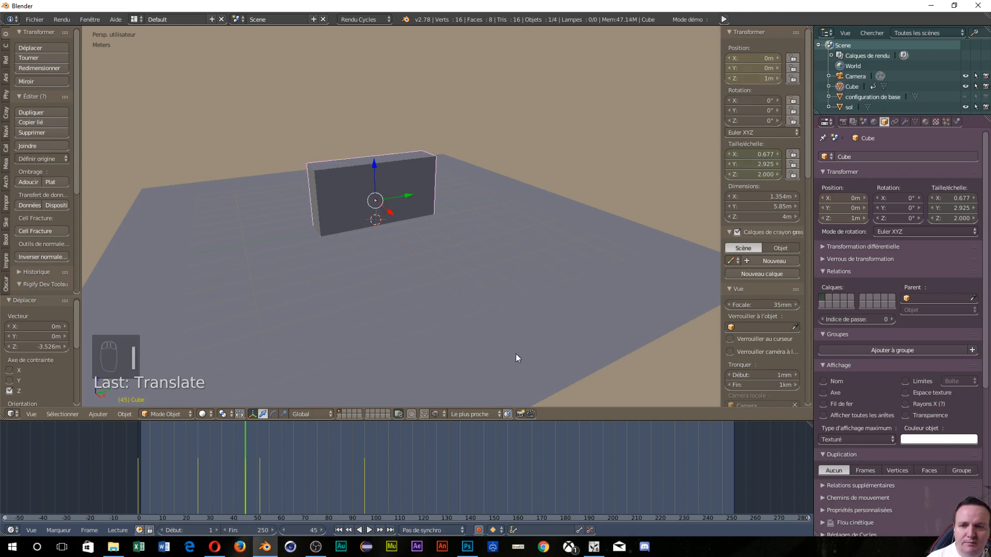
click(259, 487)
click(769, 78)
text(1)
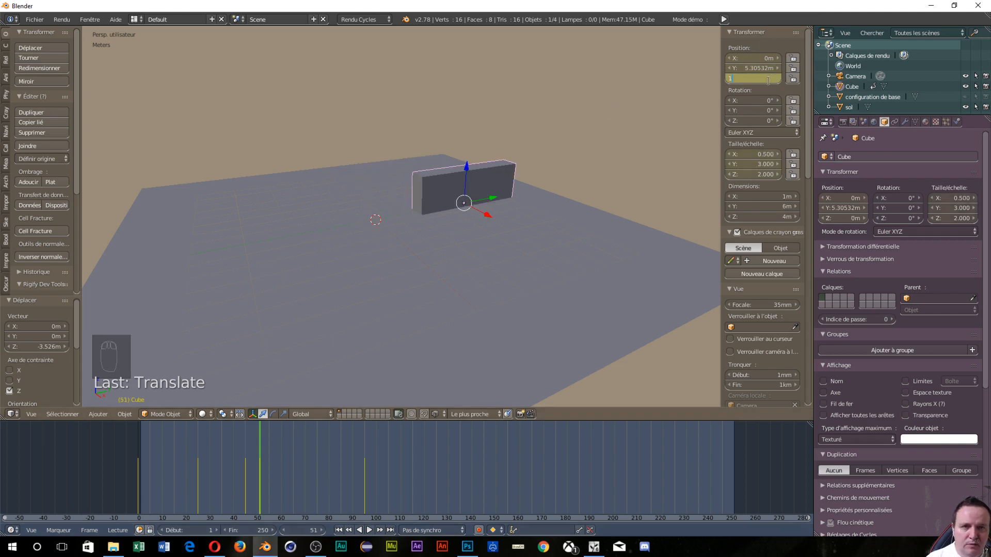
key(Return)
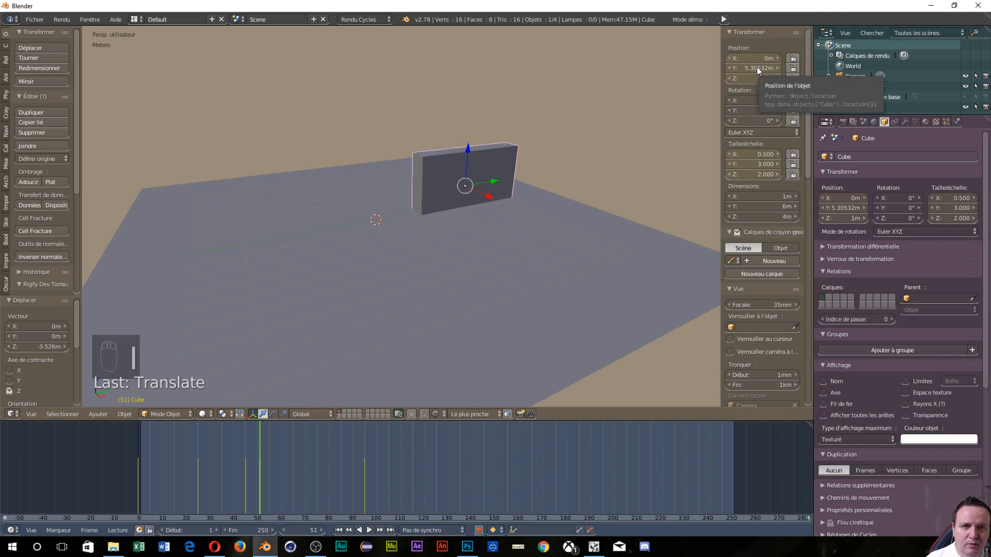
At frame 95, set the cube's Z location to 2 m and keyframe it.
click(364, 498)
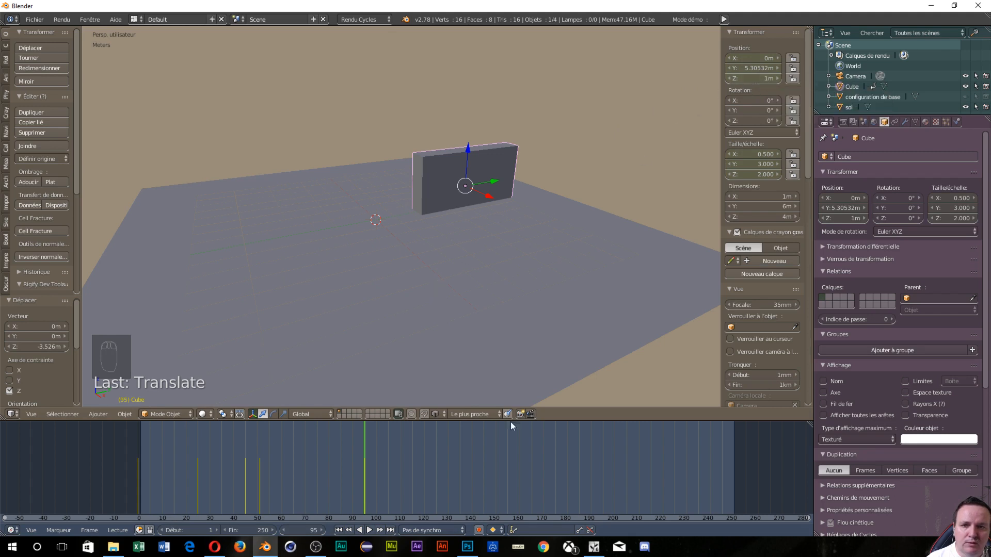
middle_drag(620, 251, 596, 219)
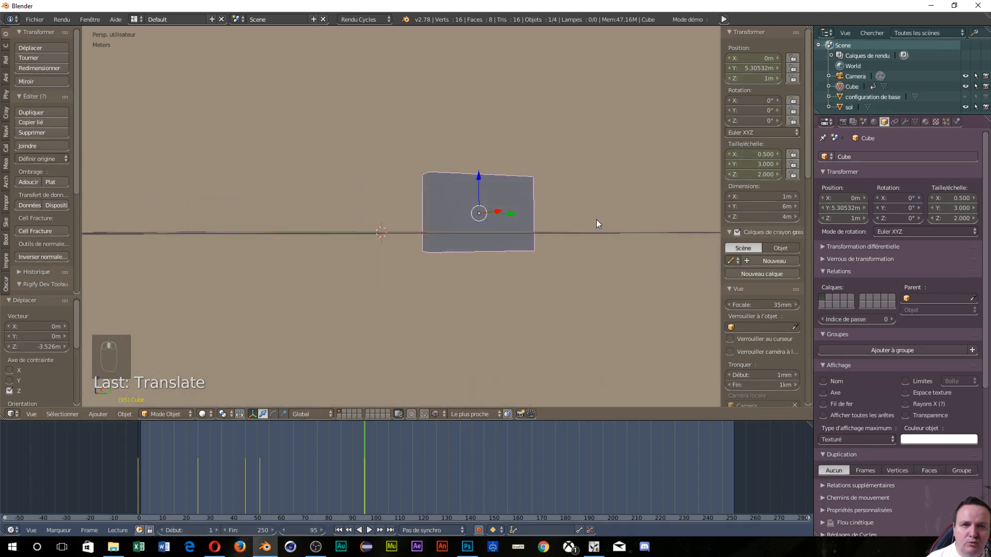
click(755, 77)
text(2)
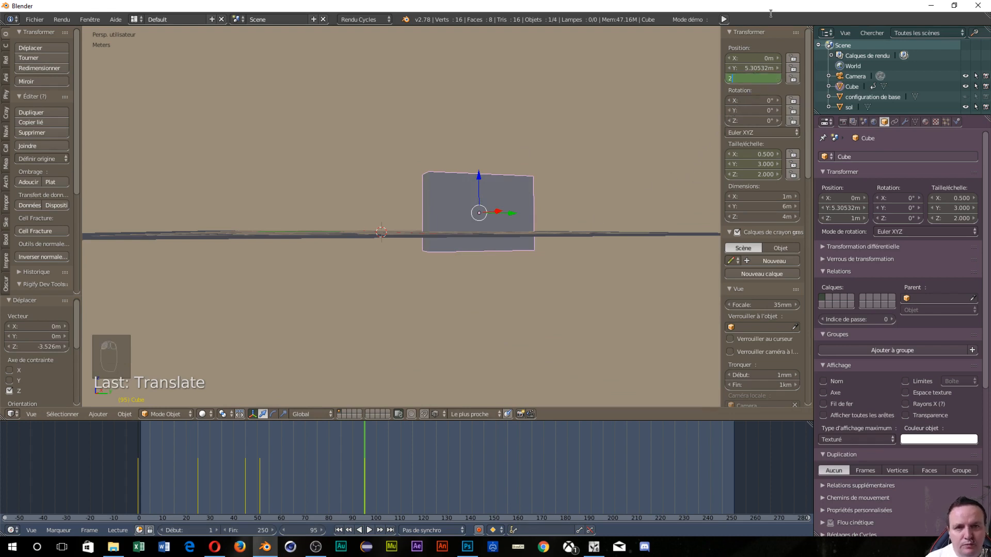
key(Return)
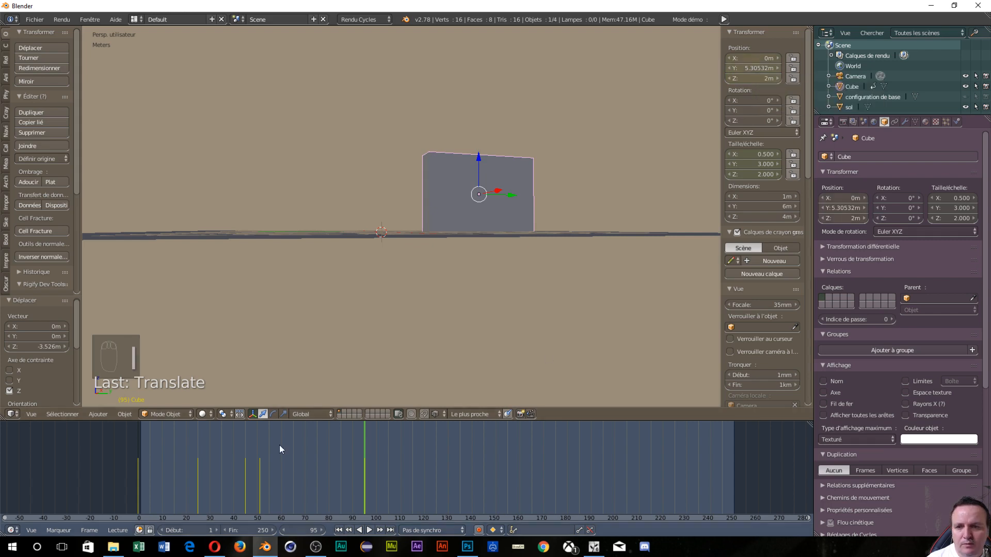
At frame 51, set the cube's Z location to 2 m and keyframe it.
click(259, 445)
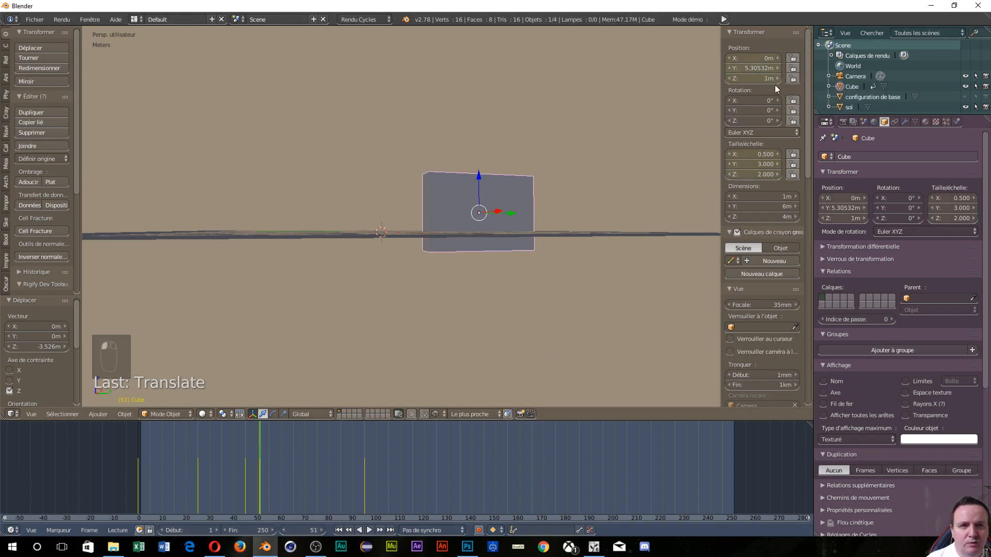
click(758, 79)
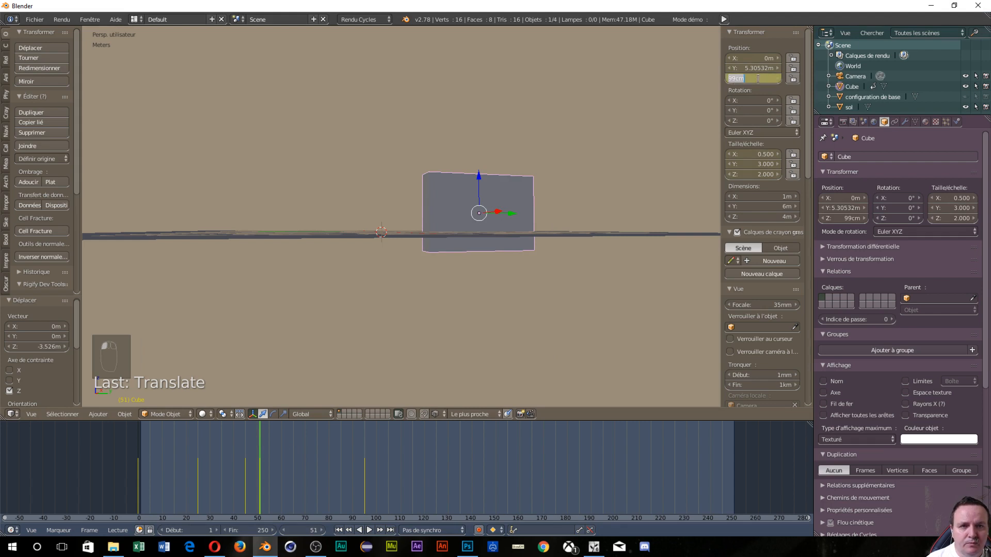
text(2)
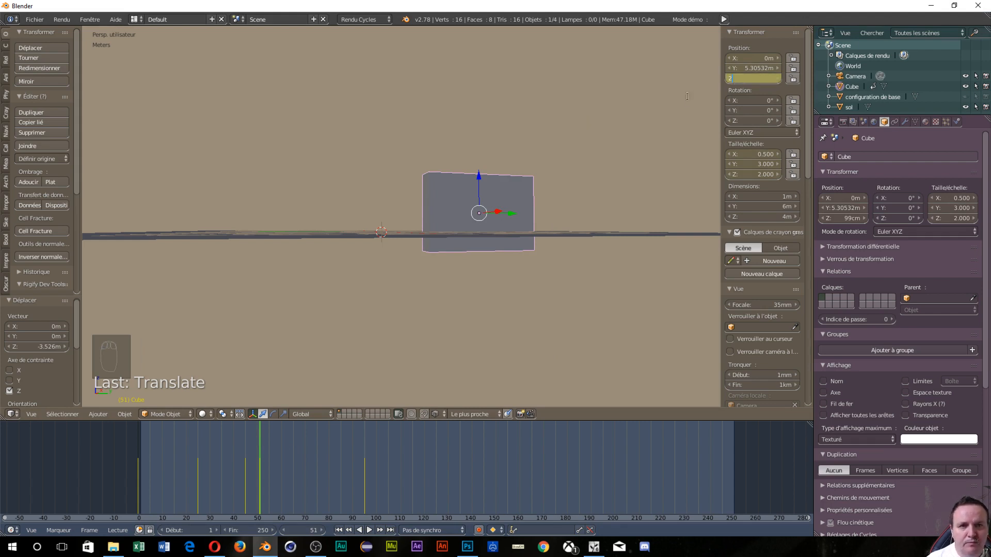
key(Return)
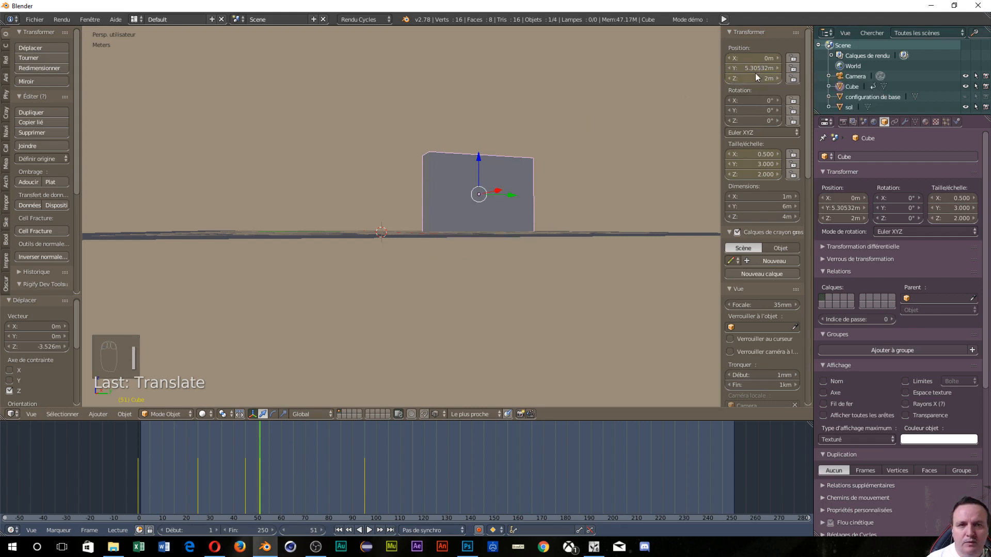
key(i)
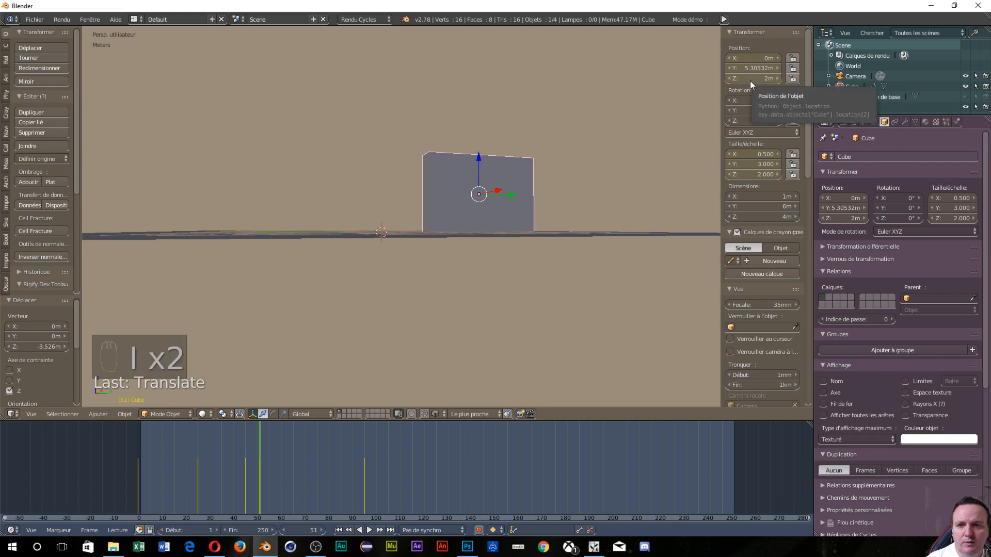
At frame 45, set the cube's Z location to 2 m and keyframe it.
click(246, 447)
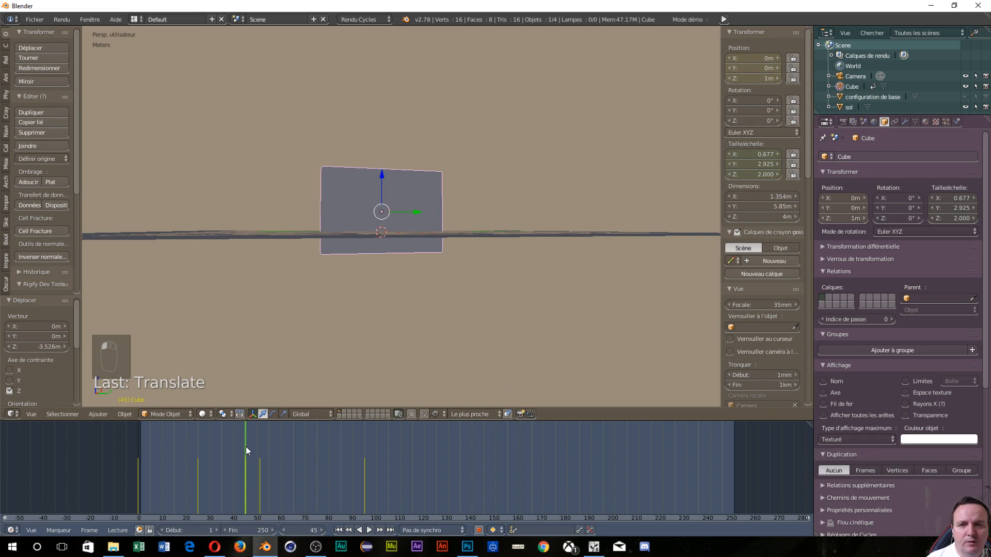
click(768, 78)
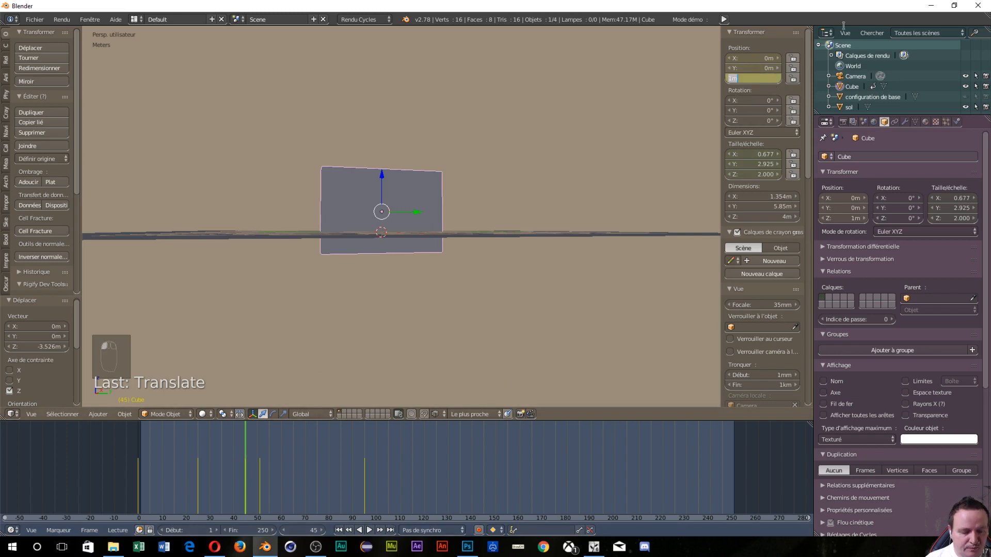
text(2)
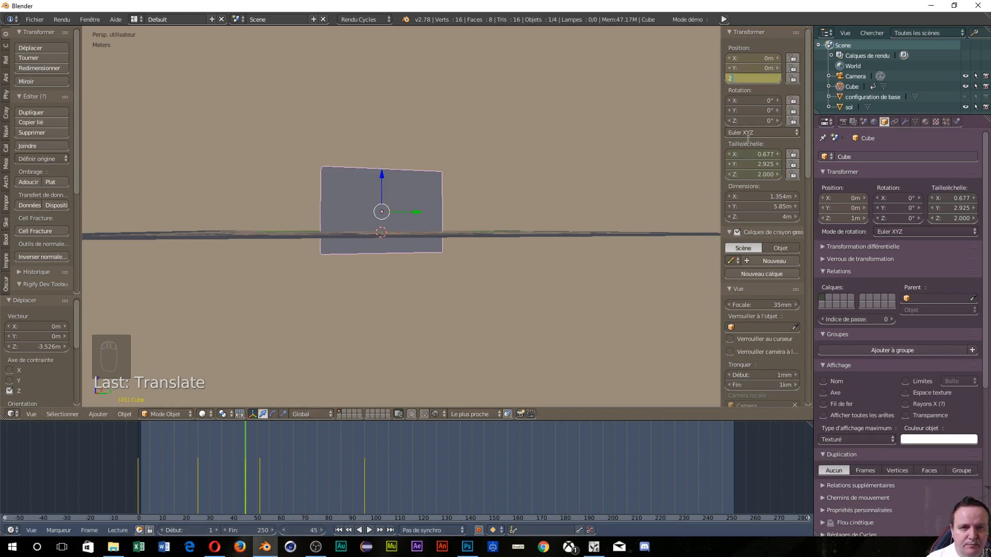
key(Return)
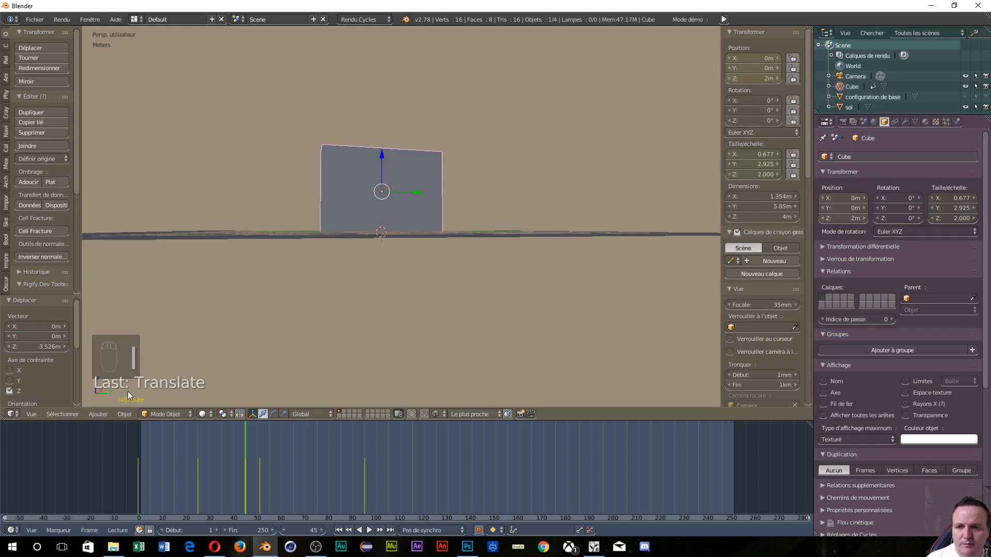
At frame 25, set the cube's Z location to 2 m and keyframe it.
click(196, 472)
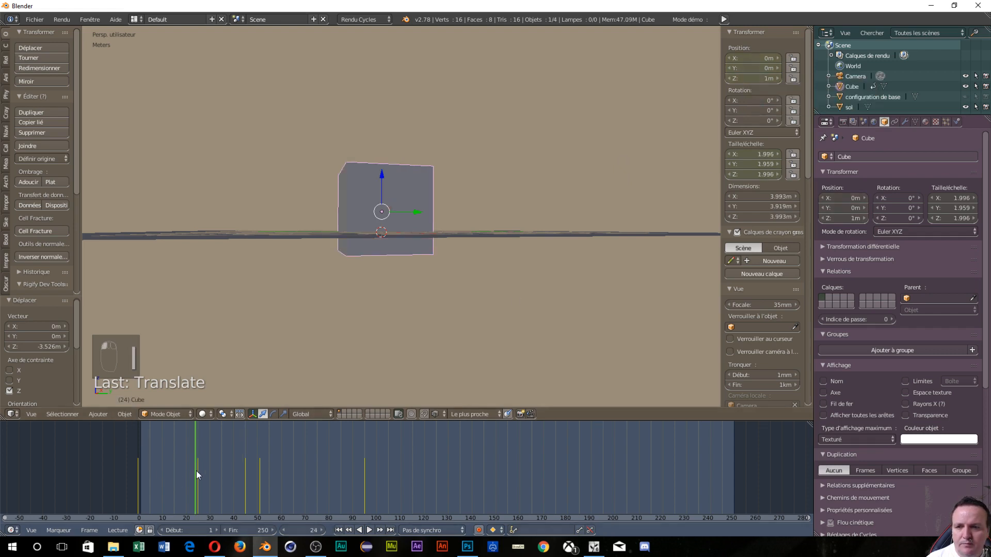
click(198, 478)
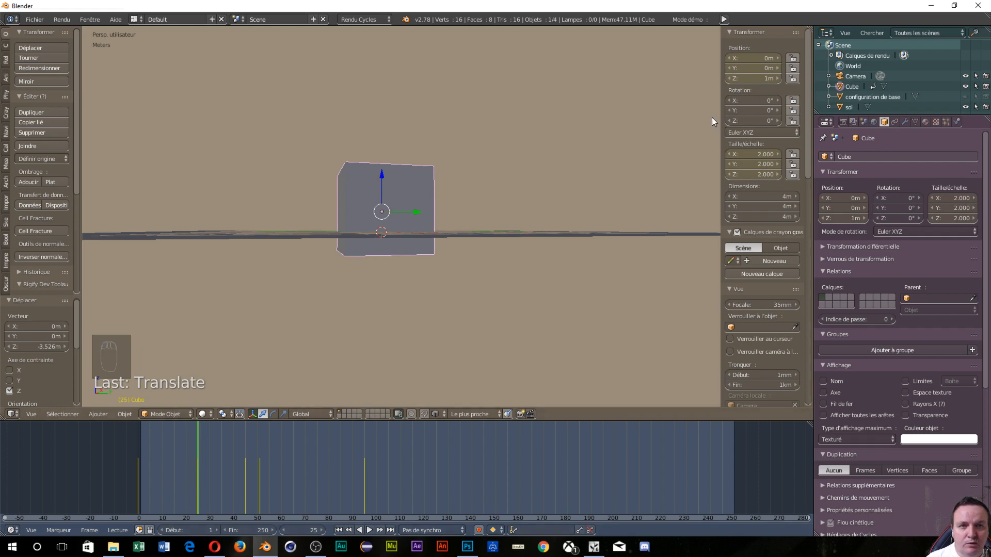
click(761, 79)
text(2)
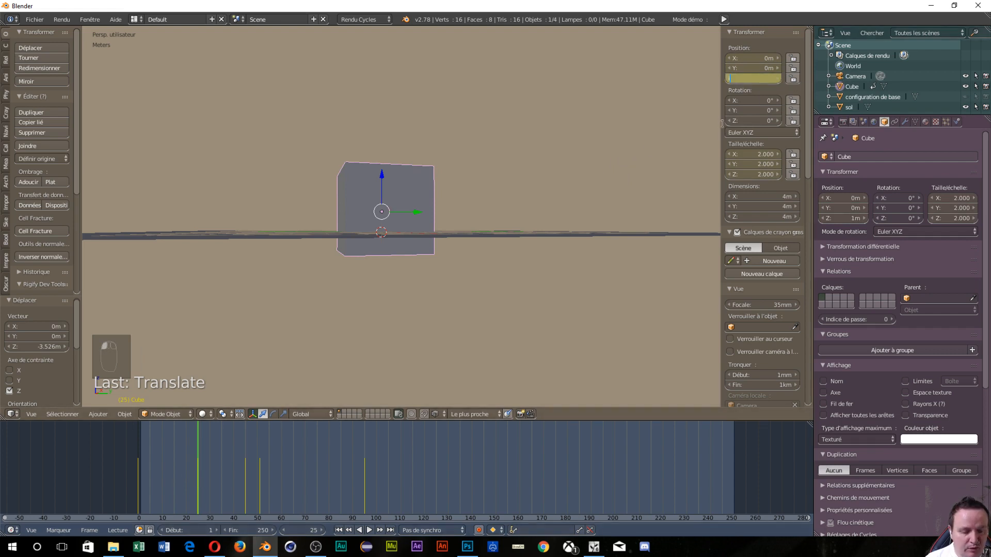
key(BackSpace)
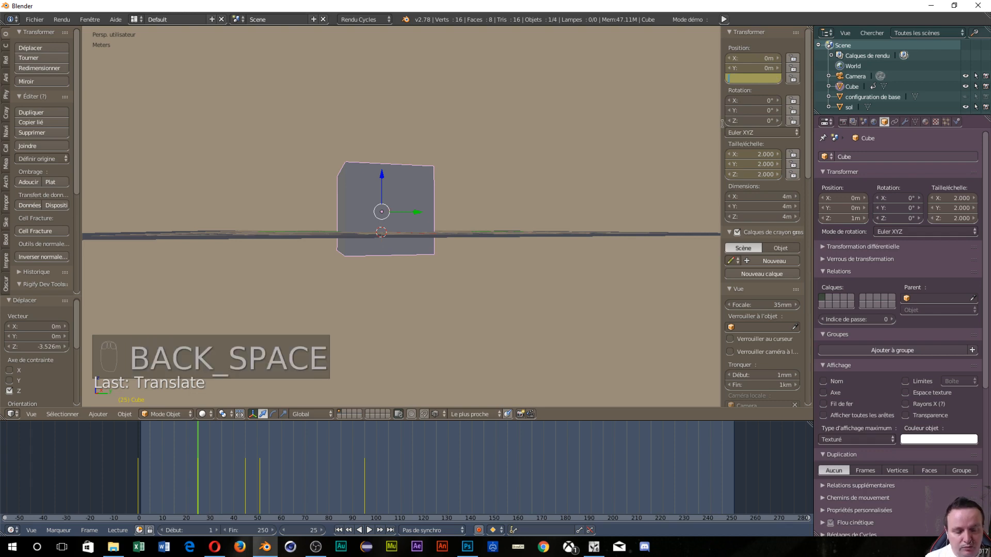
key(Return)
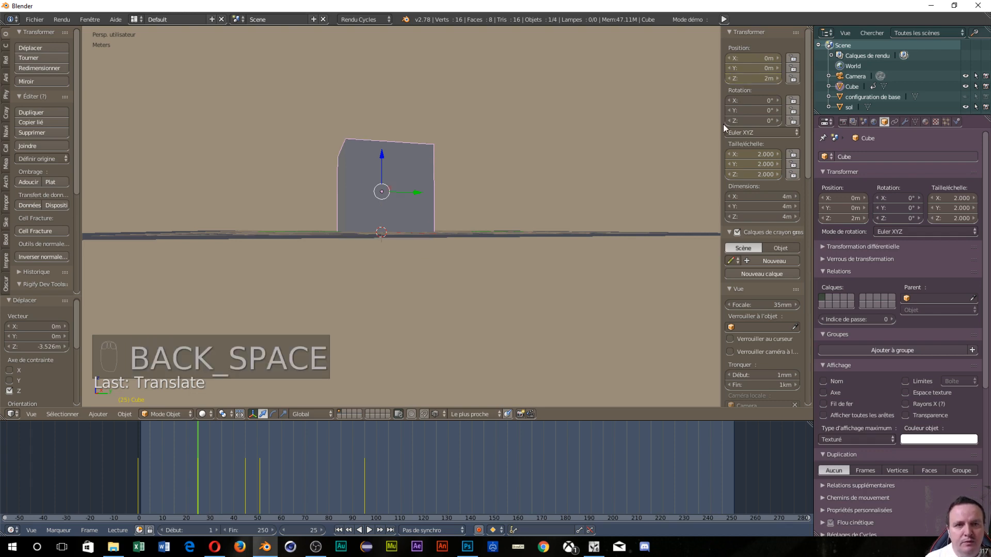
click(769, 79)
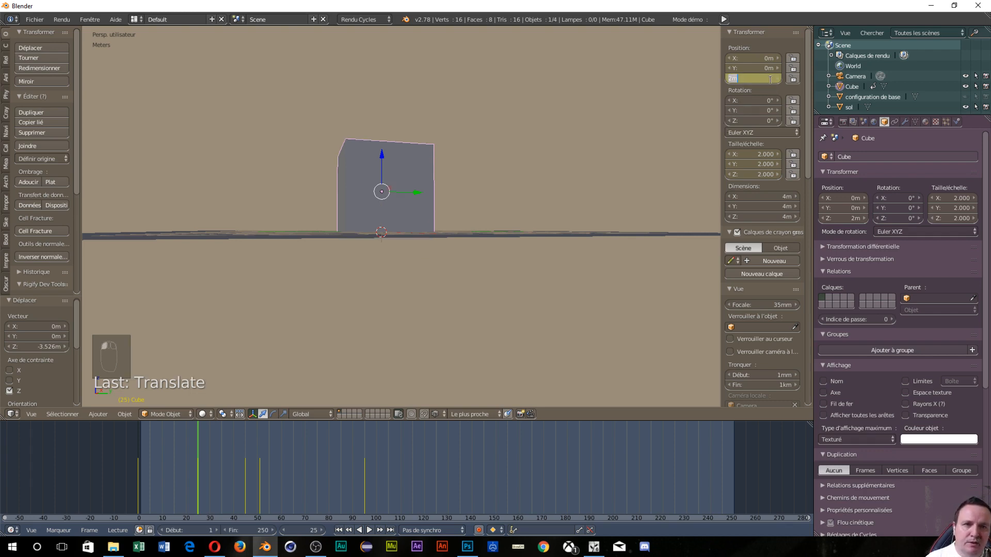
click(763, 64)
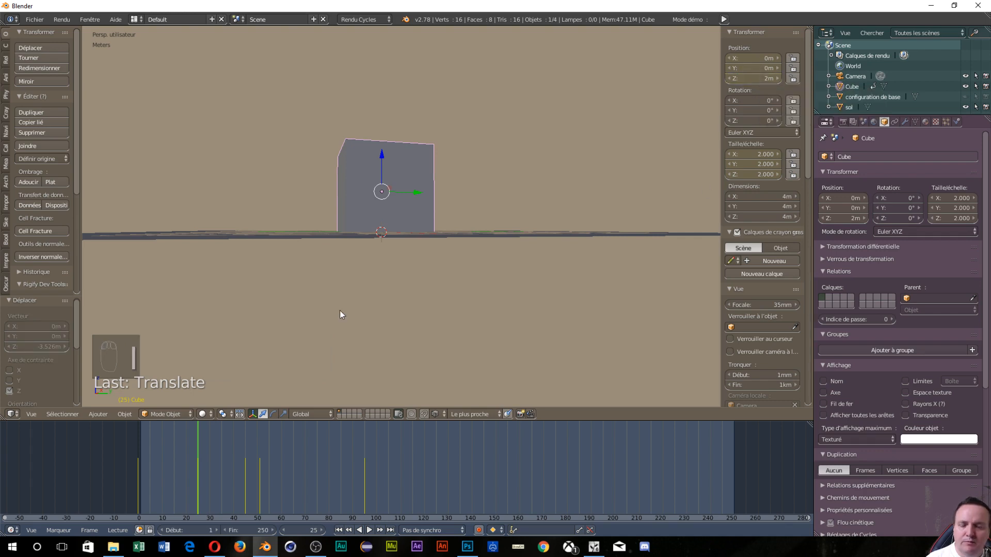
Scrub the timeline back to frame 0 to check the cube's height against the ground plane.
click(180, 442)
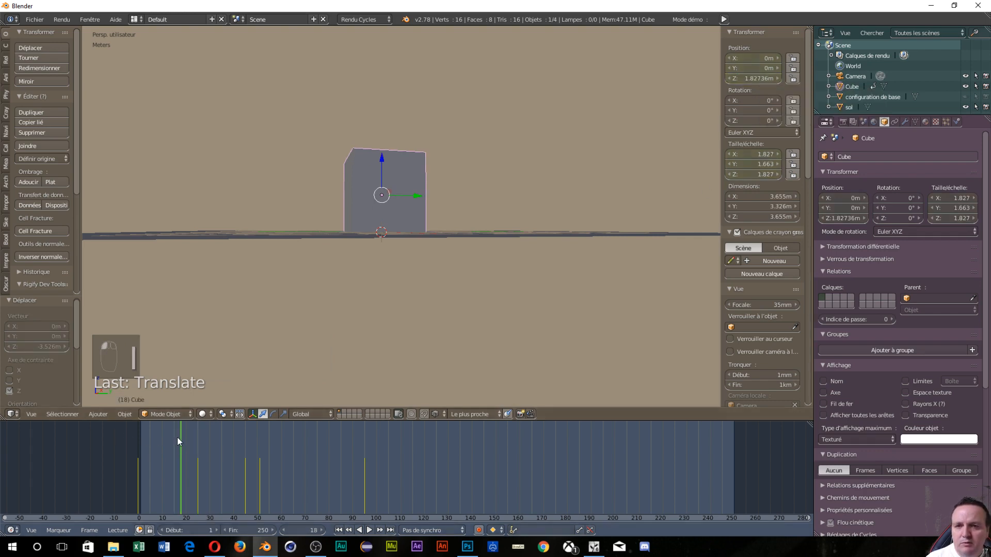
drag(179, 438, 137, 451)
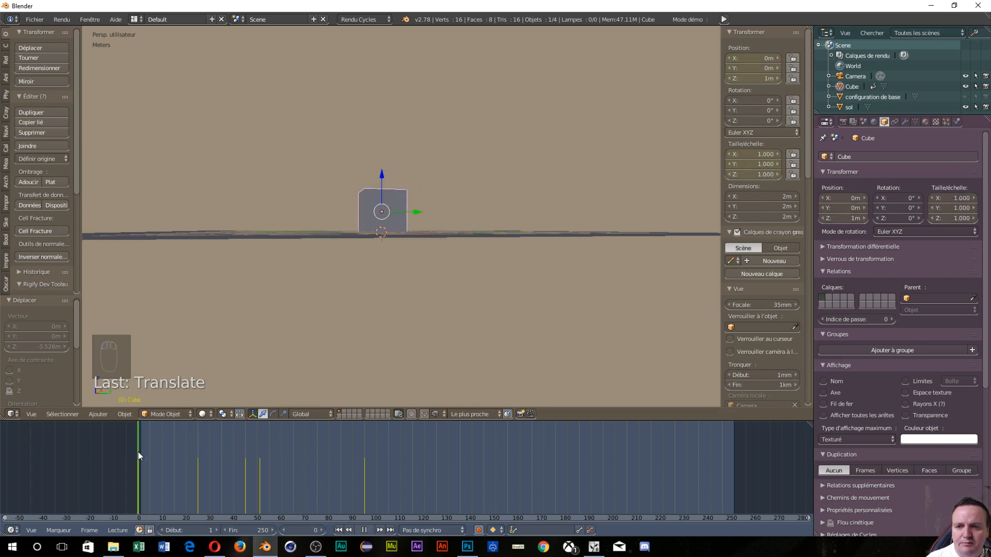
middle_drag(184, 307, 296, 339)
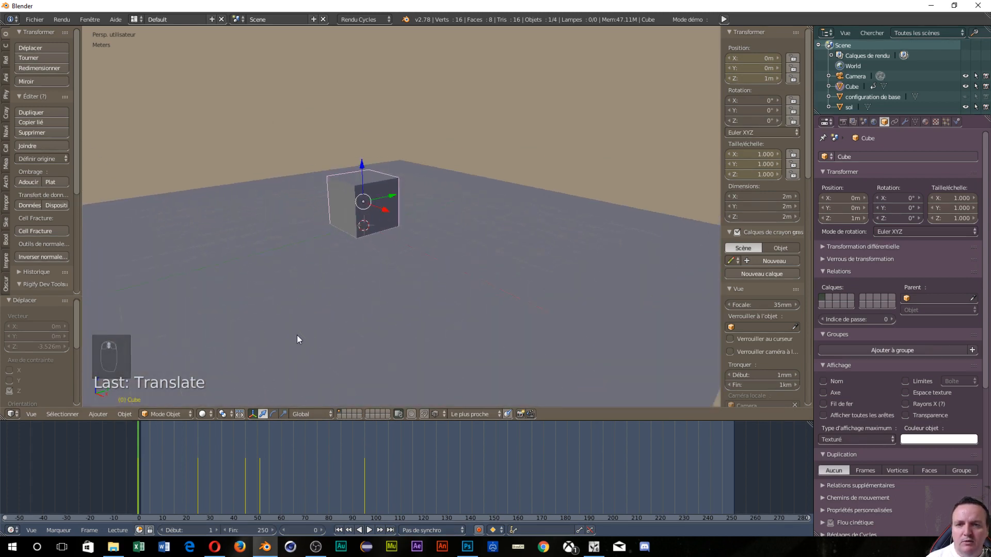
scroll(297, 336, down, 1)
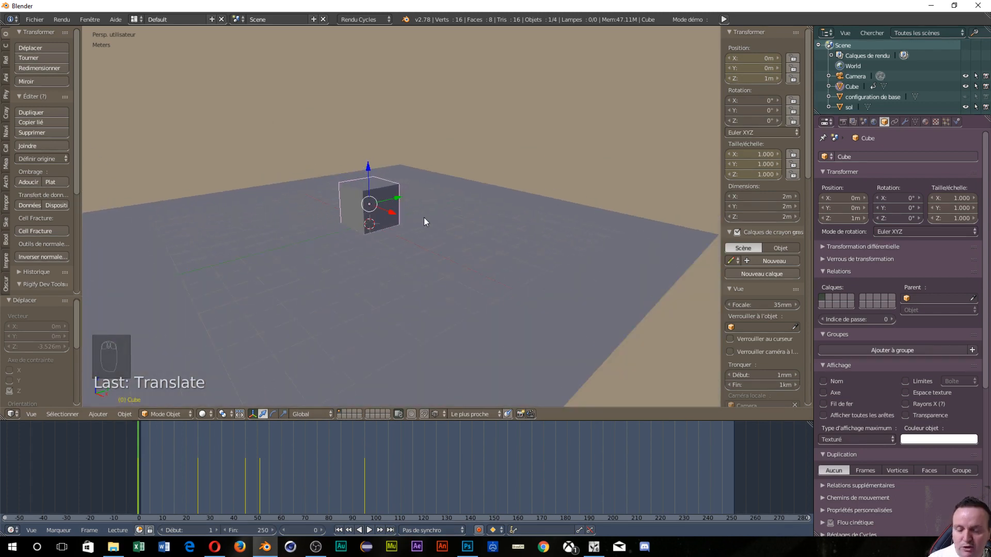
Add a UV sphere and move it above the ground to about 6.64 m in Z and 12.85 m in Y.
key(shift+a)
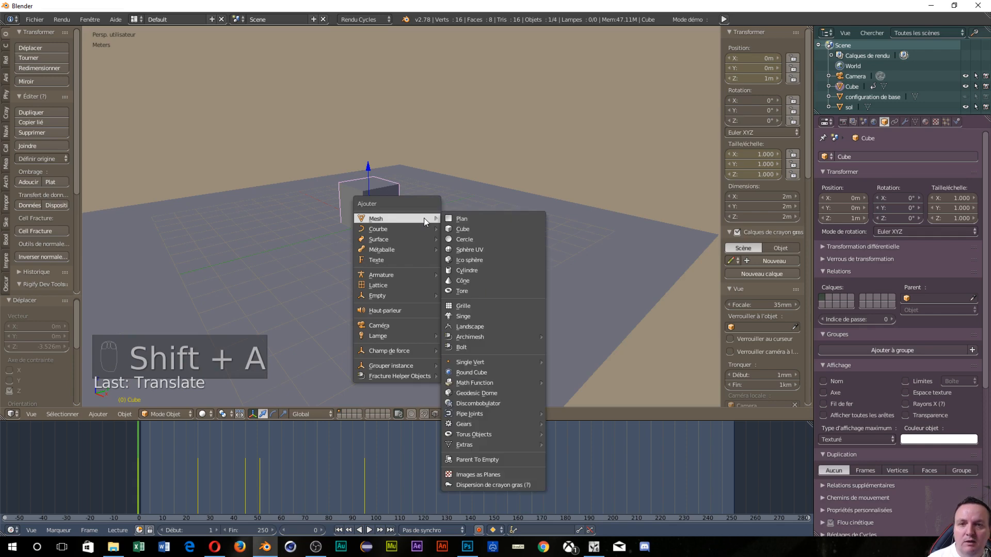
click(469, 249)
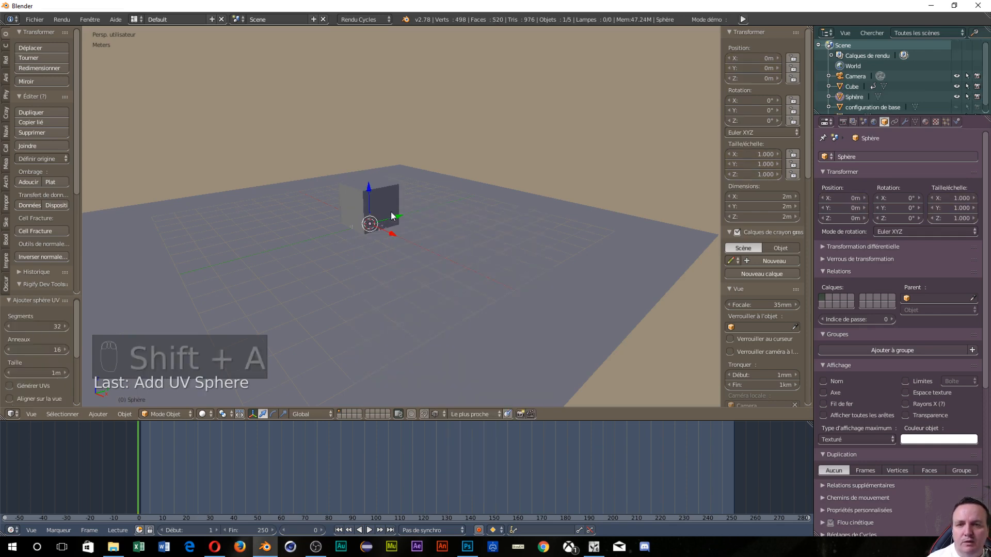
drag(364, 191, 373, 43)
drag(392, 83, 562, 97)
scroll(560, 110, up, 2)
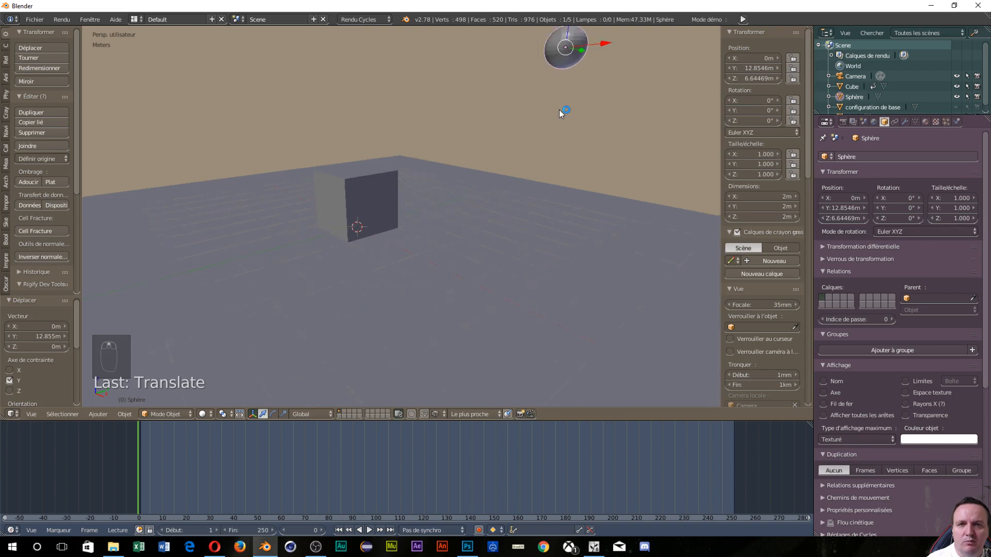
middle_drag(561, 111, 451, 218)
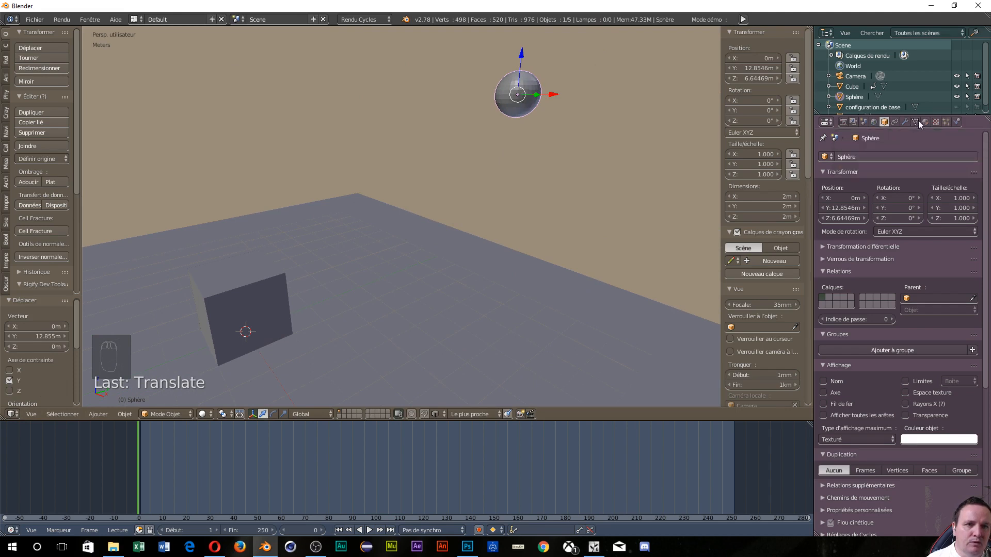
Rename the sphere object as "boule eclairage".
click(874, 155)
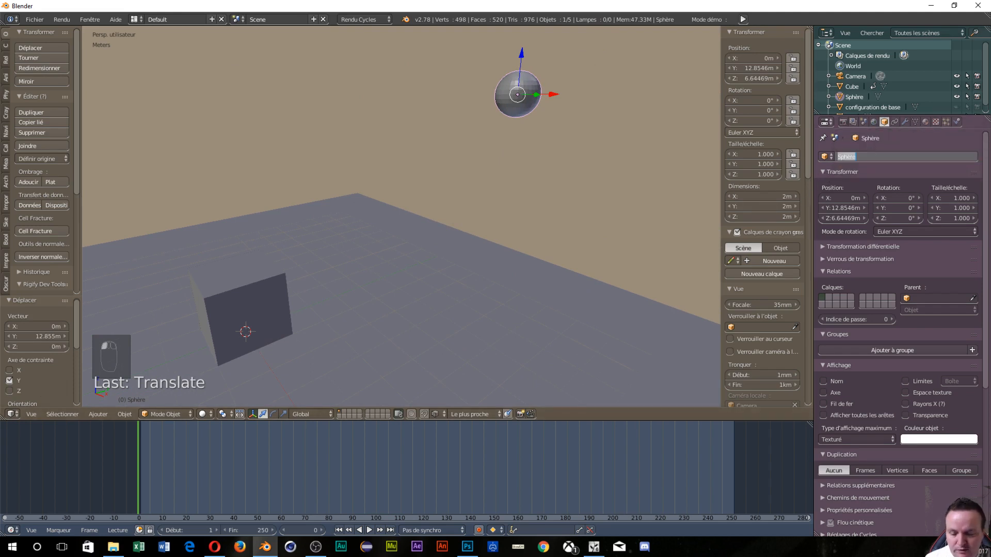
text(boule)
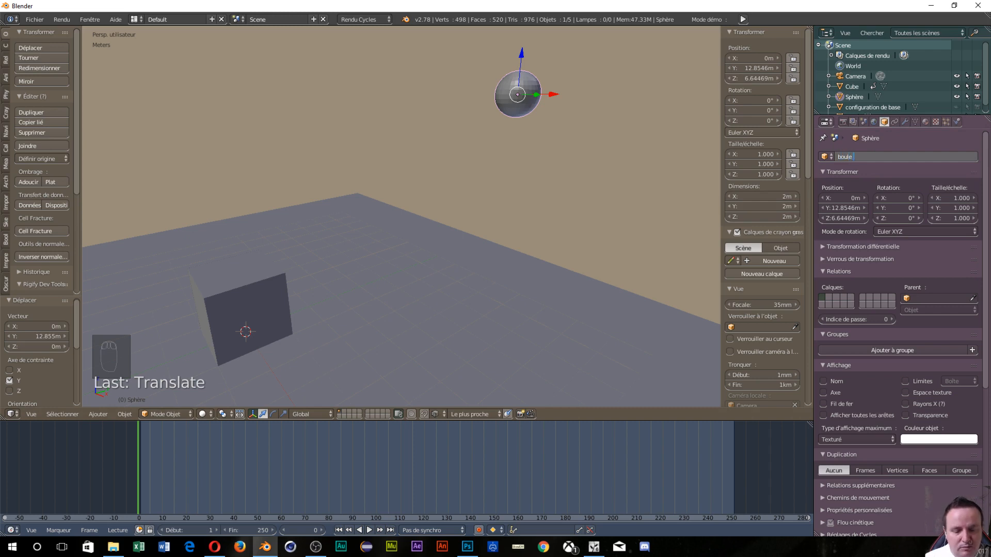
text( ecli)
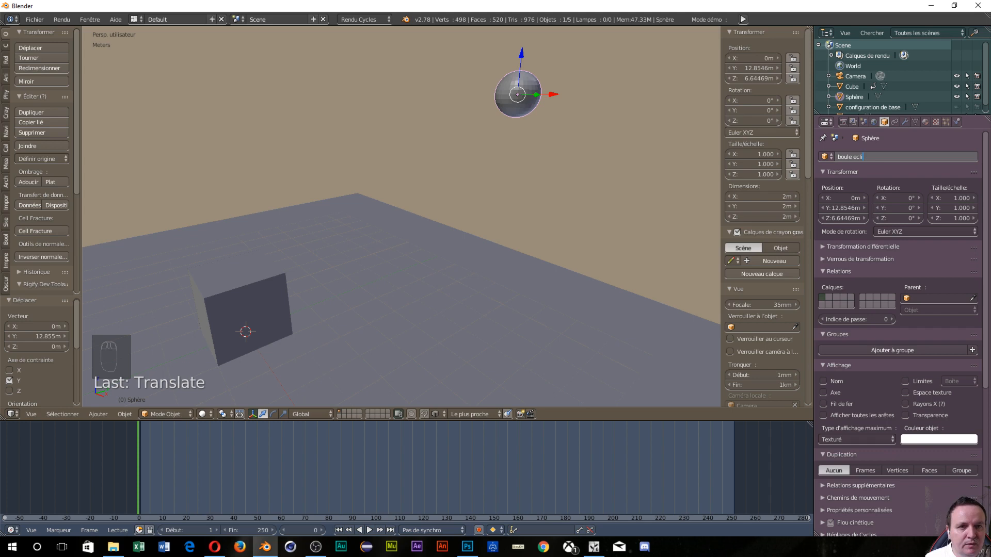
key(BackSpace)
text(airage)
key(Return)
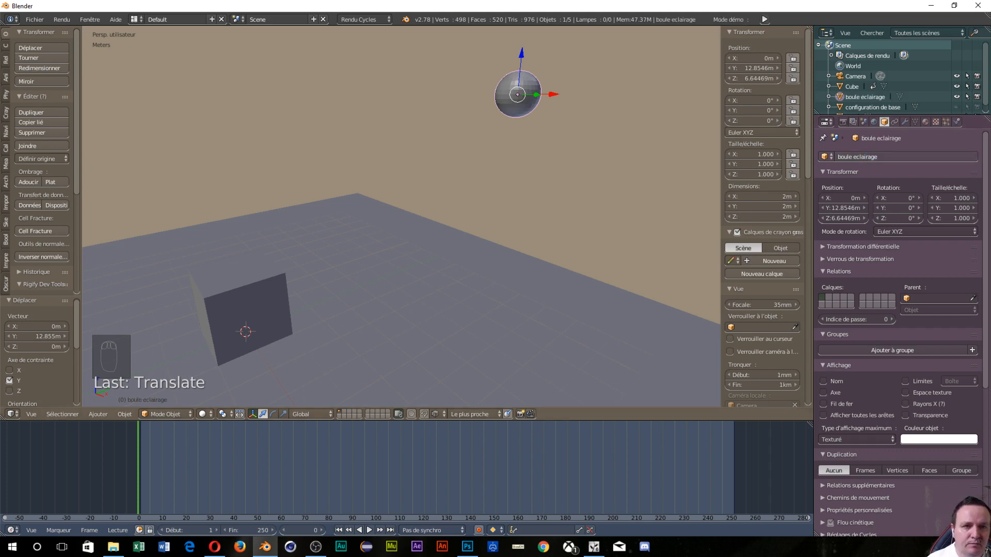
click(878, 157)
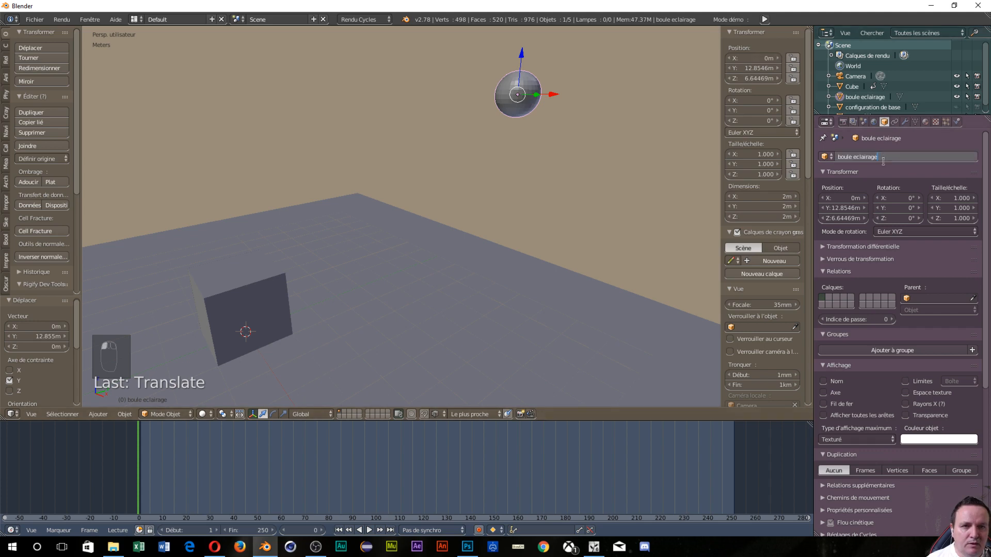
click(884, 182)
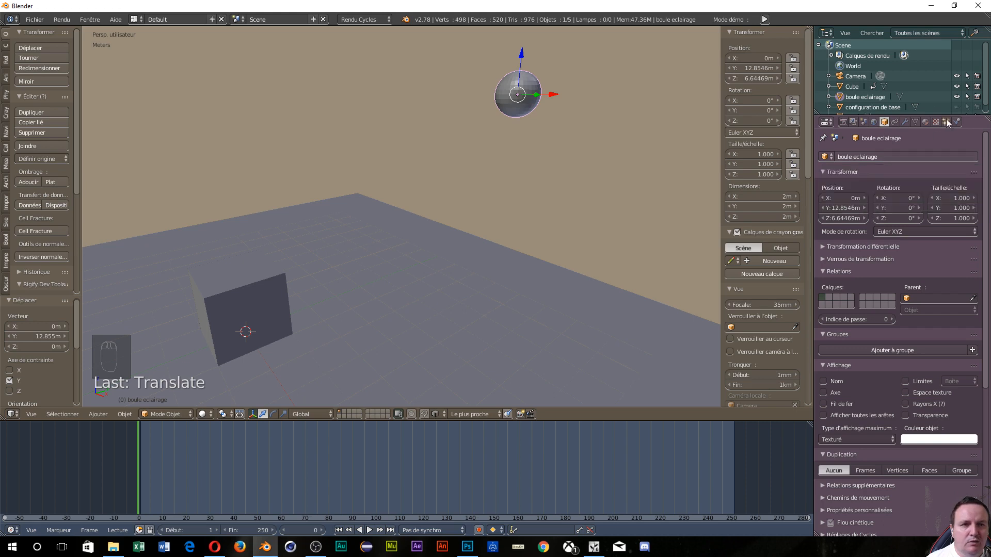
Create a new material for the sphere and set its surface shader to BSDF verre.
click(925, 121)
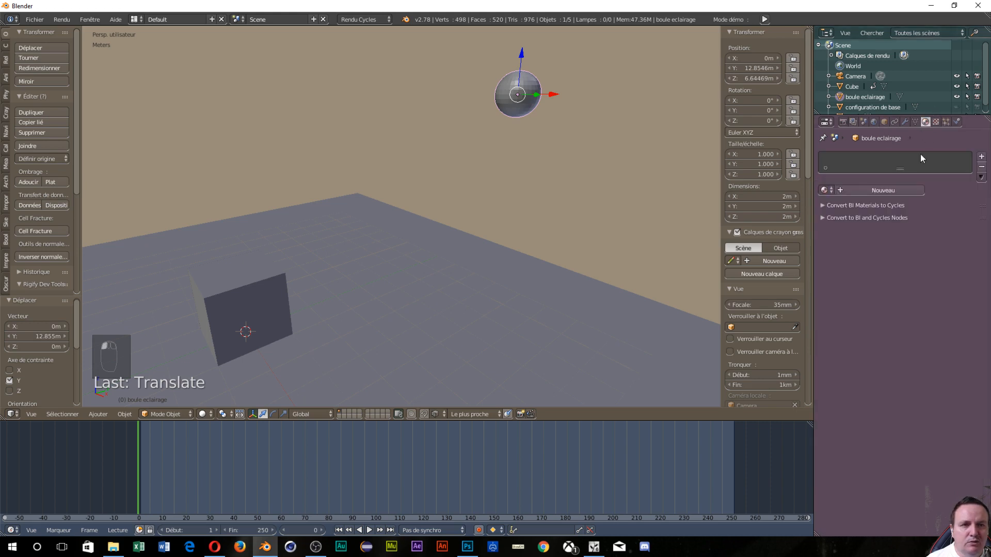
click(895, 193)
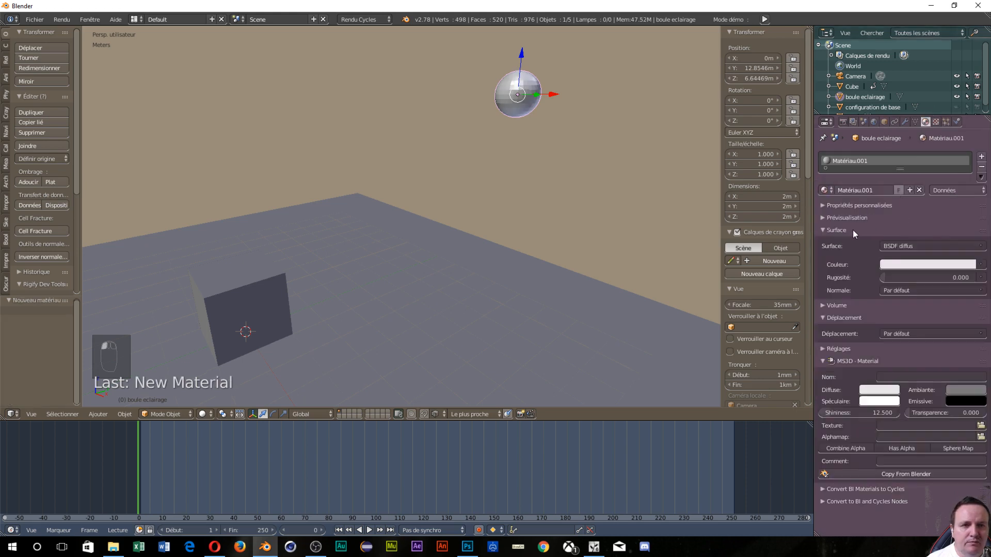
click(925, 246)
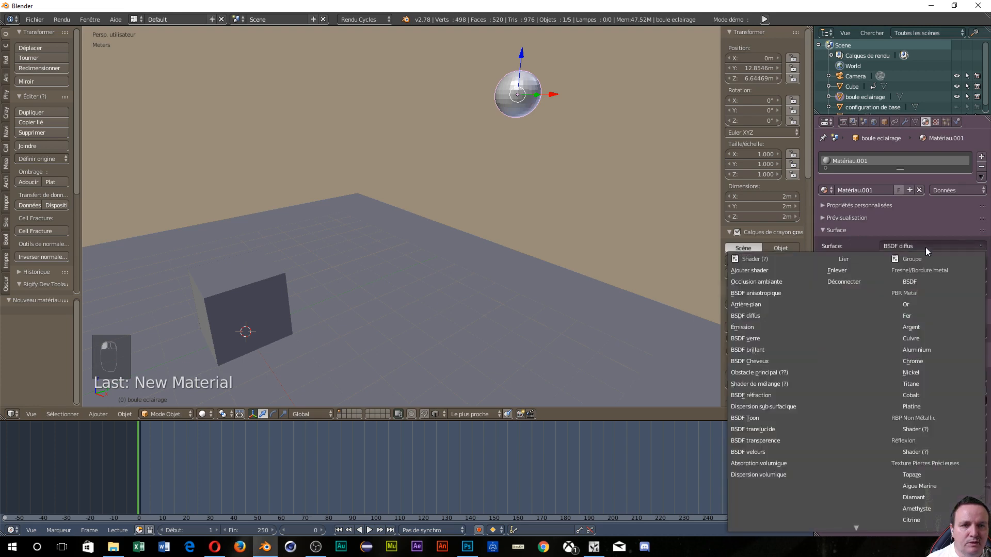
click(763, 338)
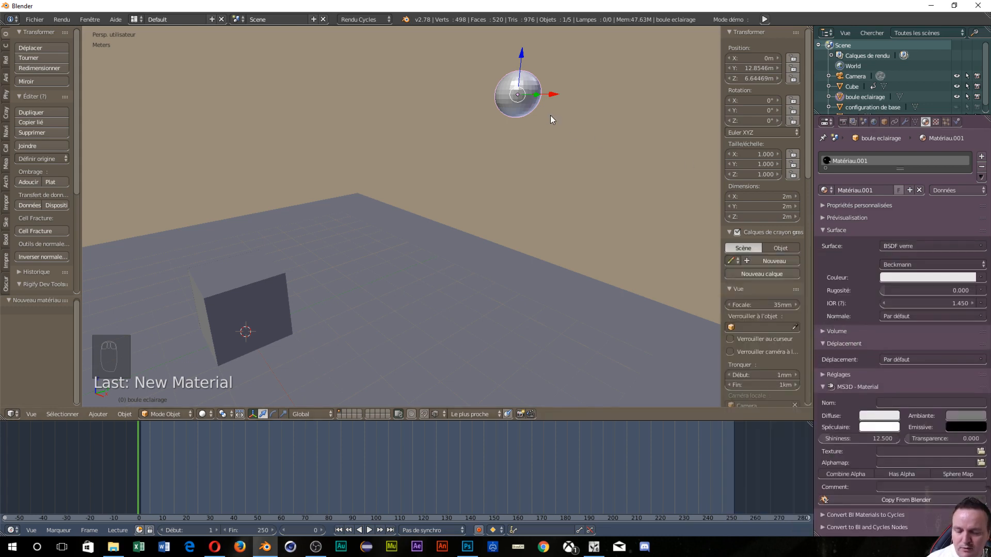
Duplicate the glass sphere in place and scale the copy to about 0.855.
key(shift+d)
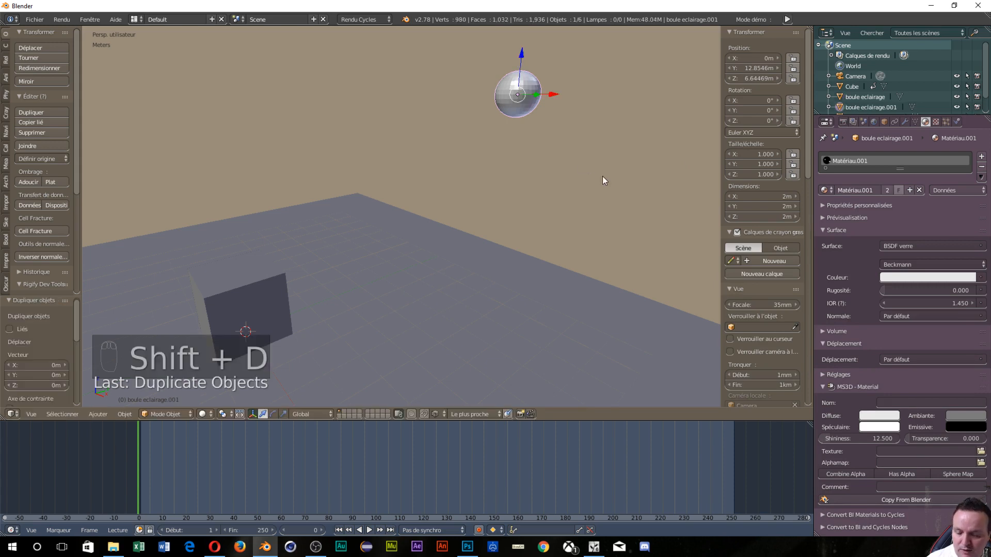
key(s)
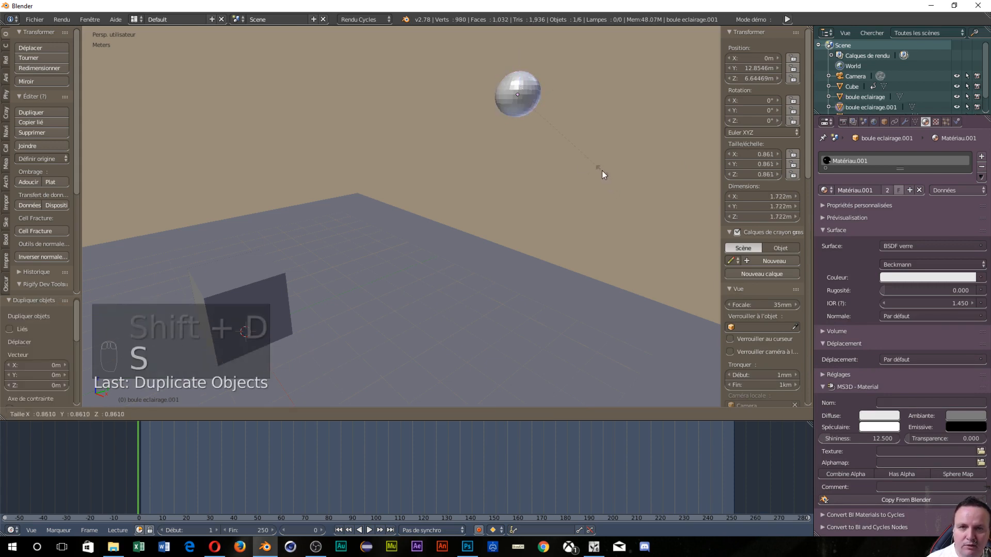
click(592, 212)
Show the viewport in wireframe (Fil de fer) and scale the duplicated sphere inside the original down to about 0.547.
click(202, 414)
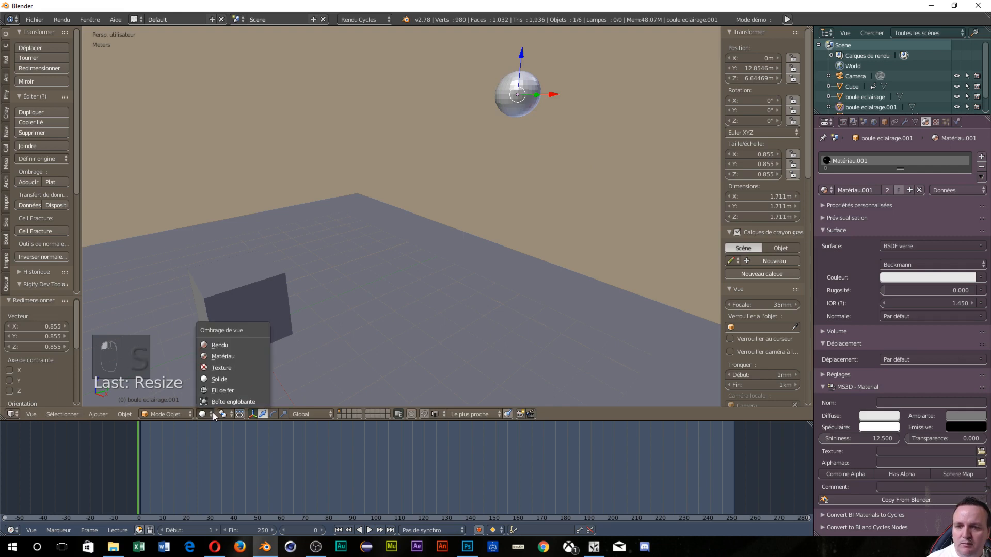
click(222, 391)
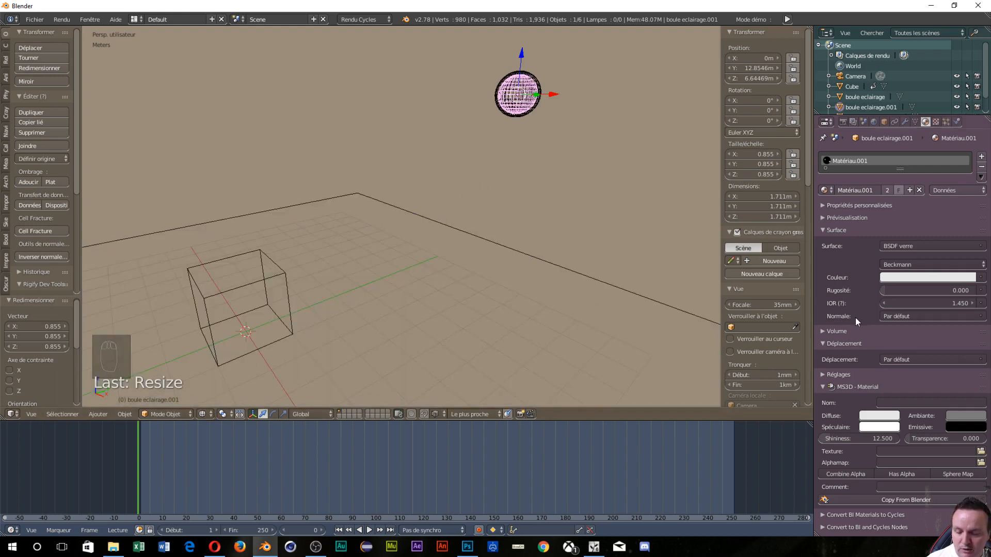
key(s)
key(s)
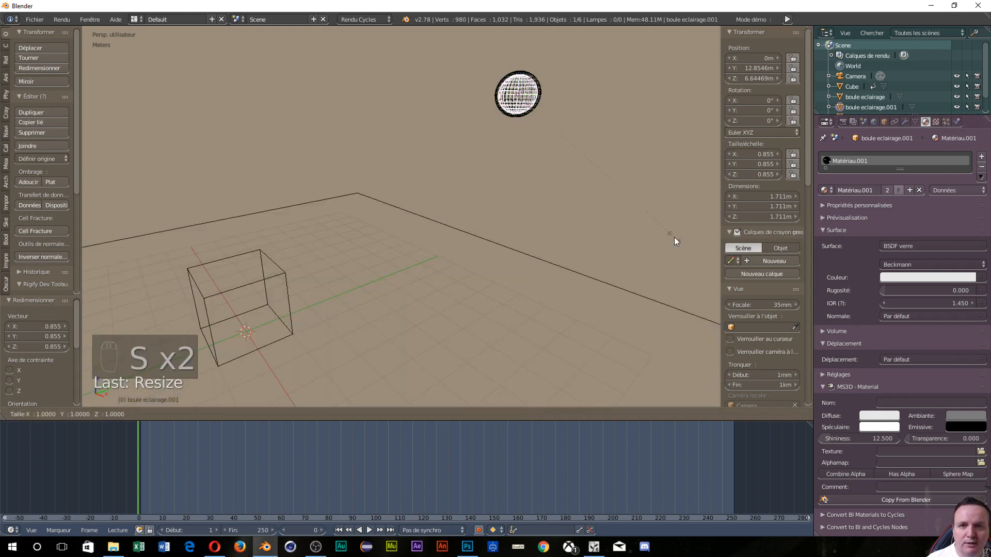
click(606, 197)
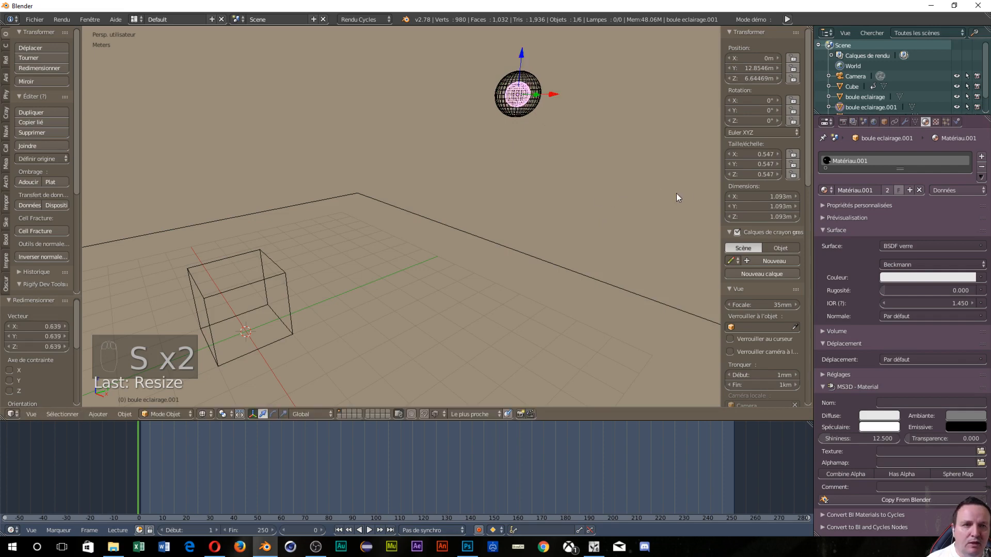
Change the inner sphere's surface shader to Émission with a red colour and show the viewport in rendered mode.
click(924, 246)
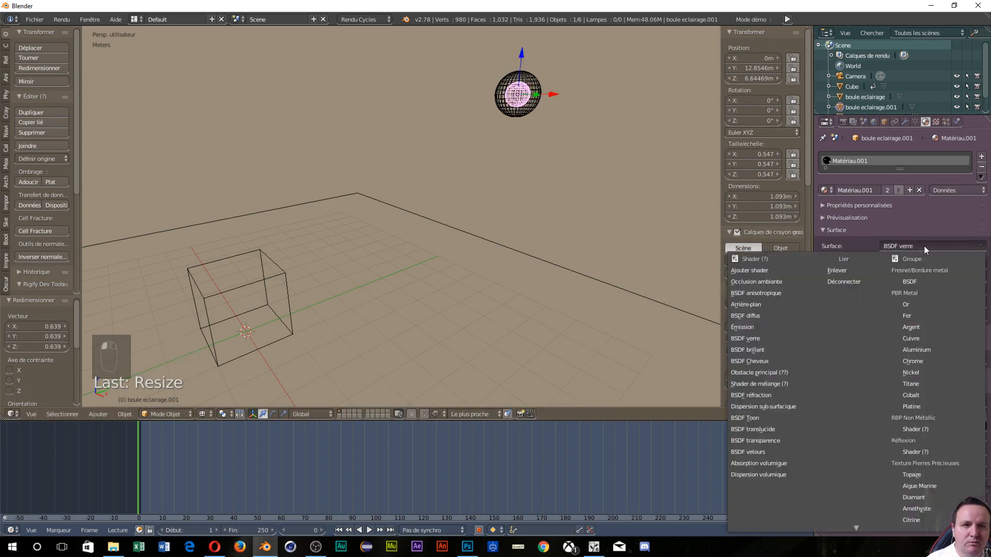
click(909, 221)
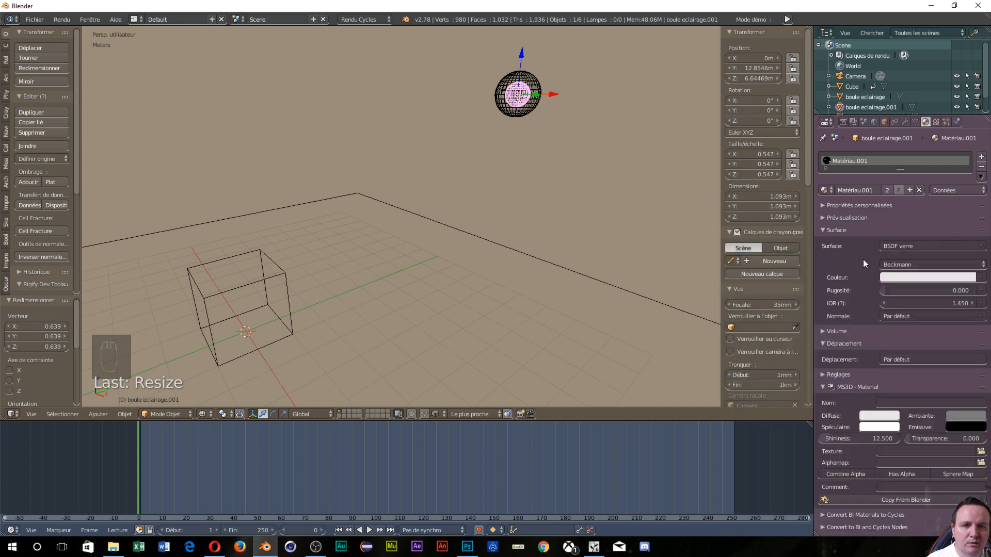
click(928, 248)
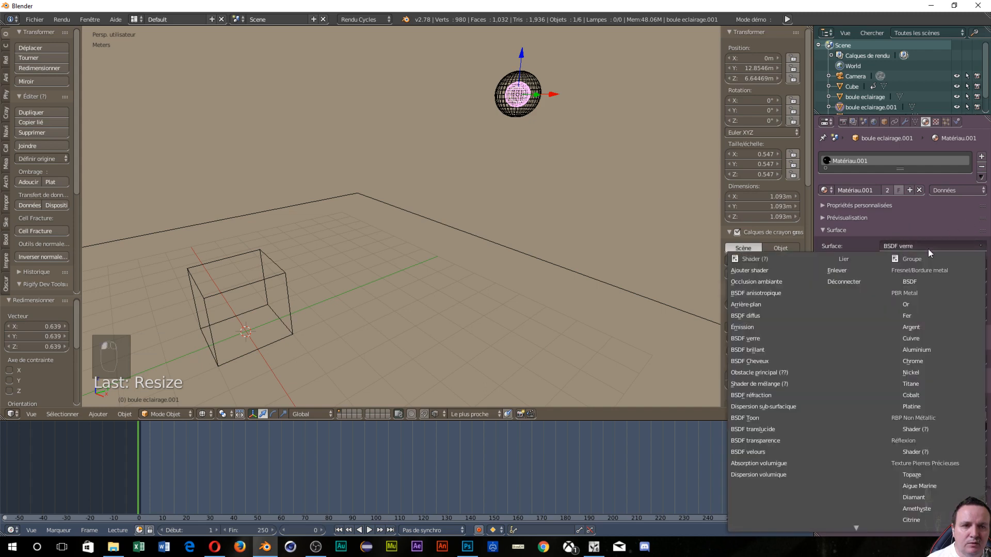
click(772, 327)
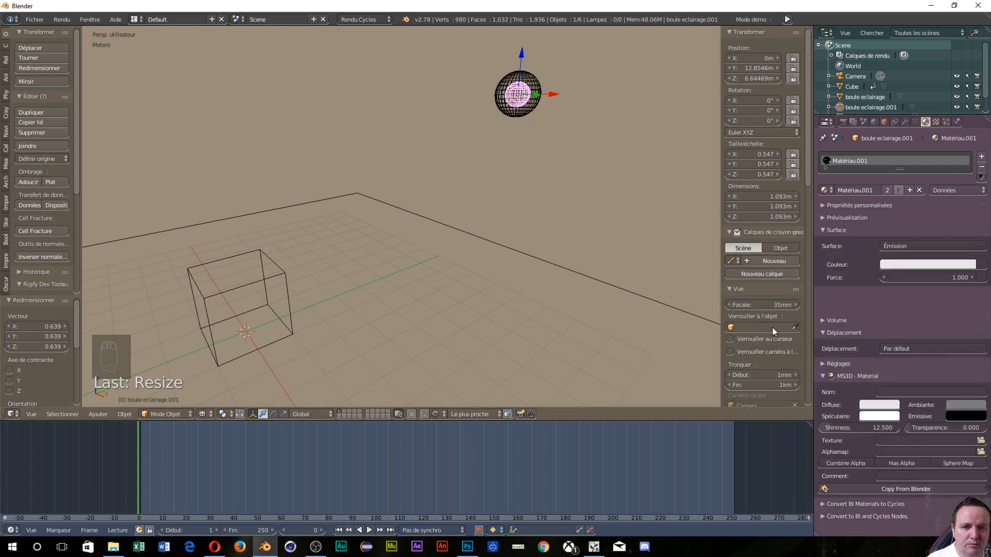
click(931, 266)
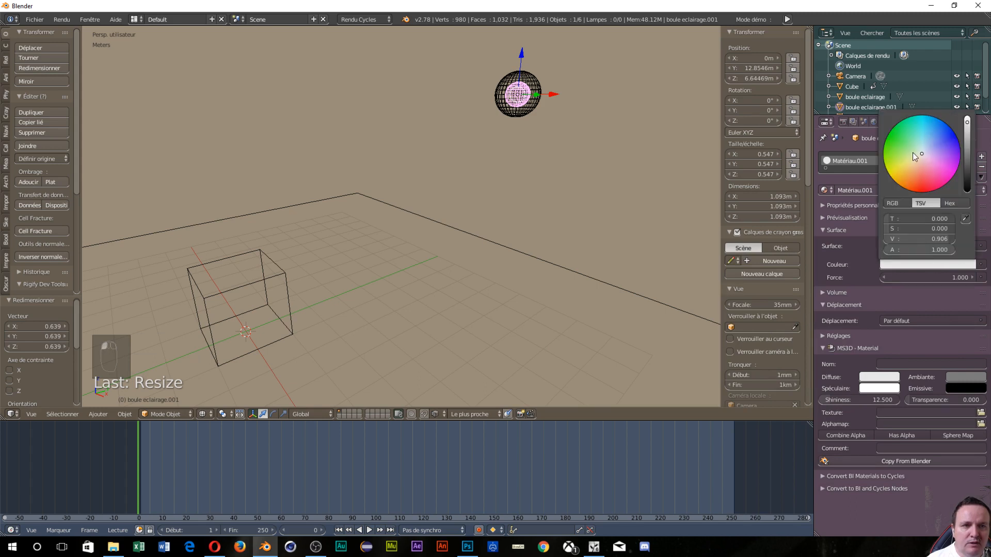
mouse_move(915, 152)
mouse_down()
mouse_move(926, 126)
mouse_move(924, 188)
mouse_up()
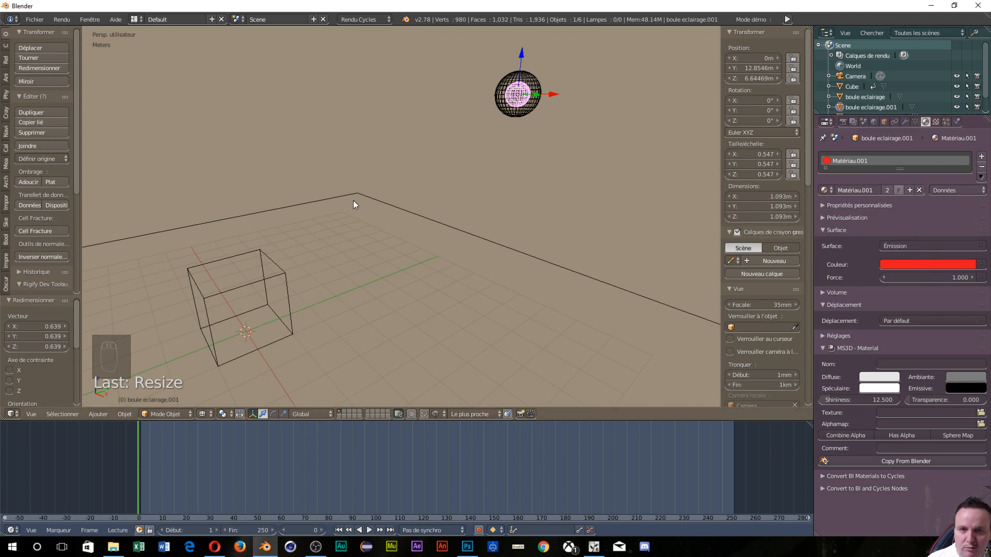
key(shift+z)
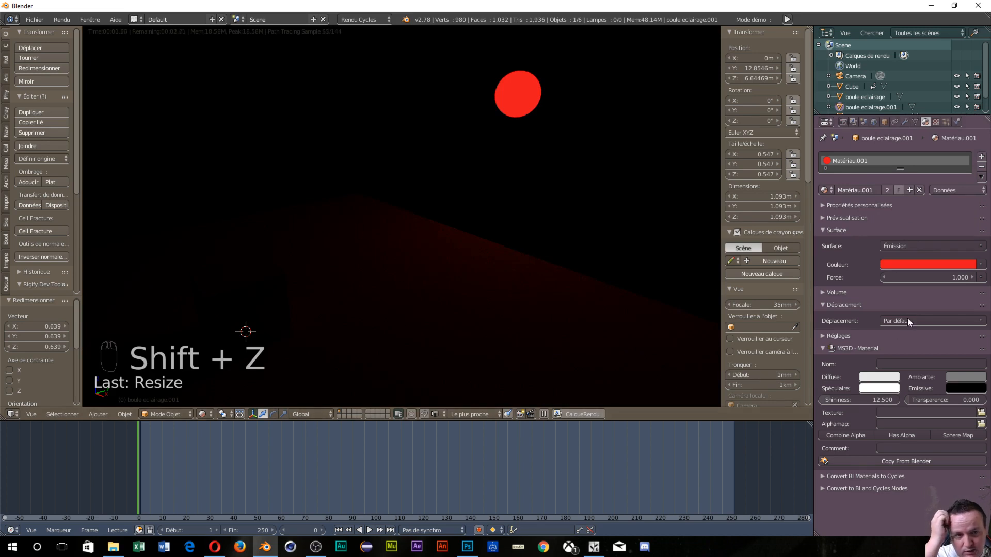
Raise the red emission's strength (Force) to 112.5 and slightly adjust the hue of its colour.
click(922, 279)
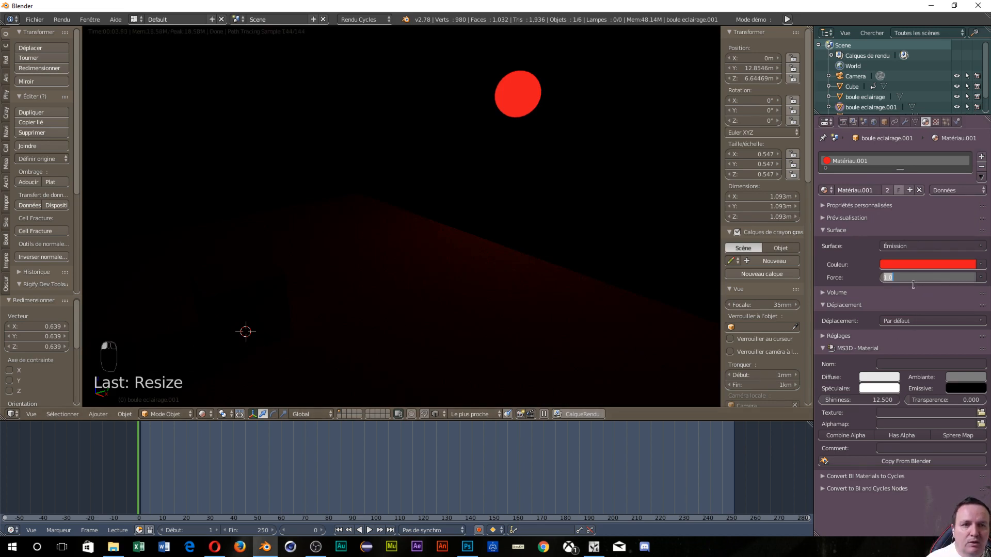
click(910, 279)
click(881, 285)
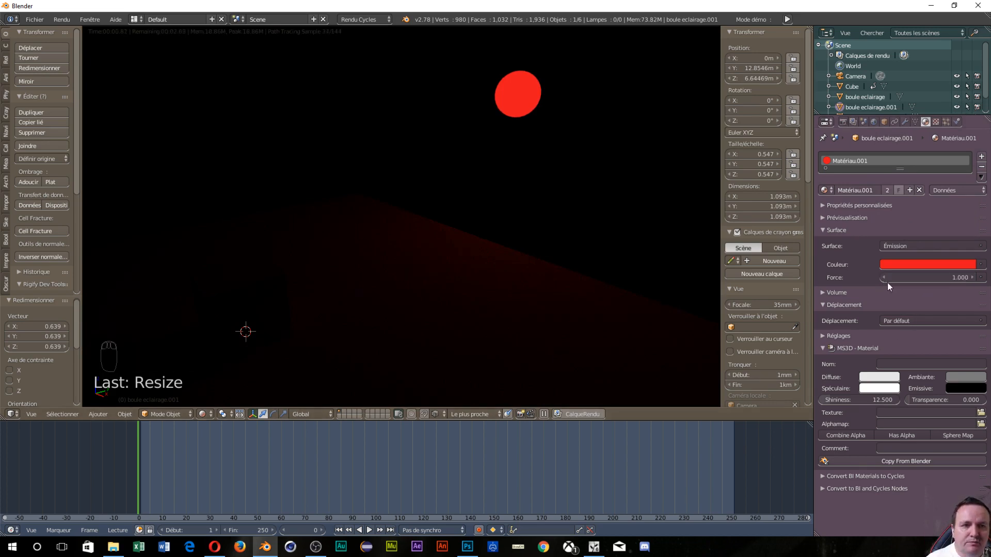
drag(887, 283, 978, 282)
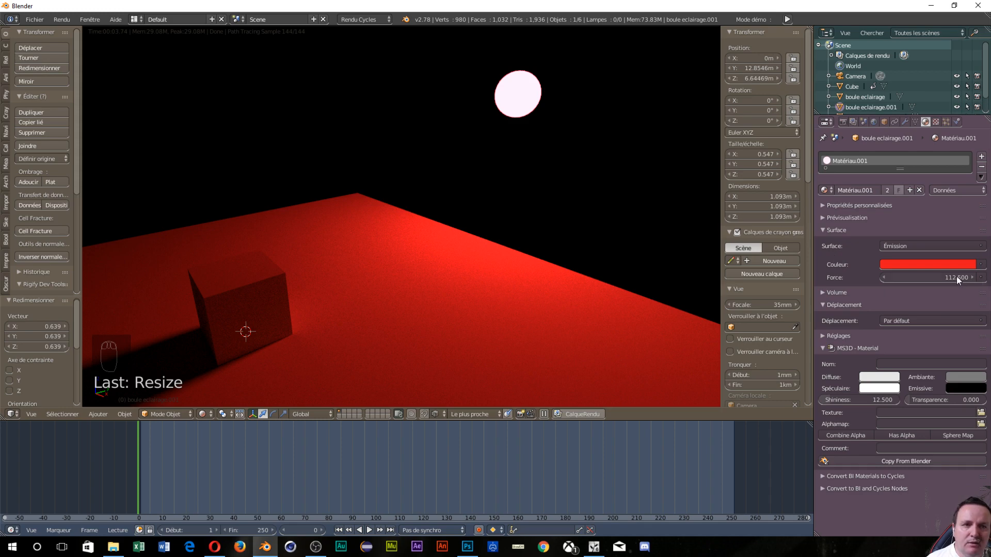
click(937, 265)
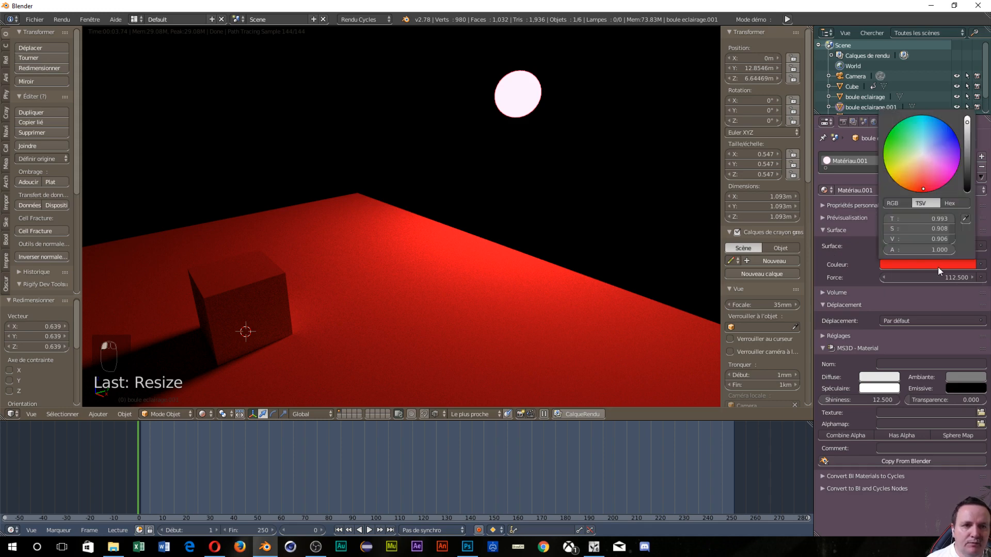
drag(899, 217, 829, 218)
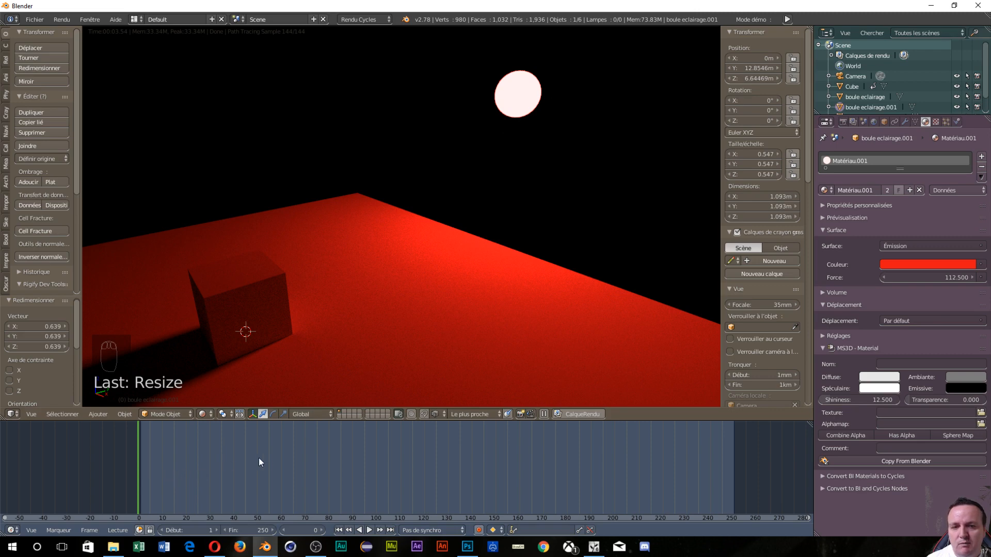
Examine which material the outer and inner spheres each use by selecting them alternately.
right_click(200, 274)
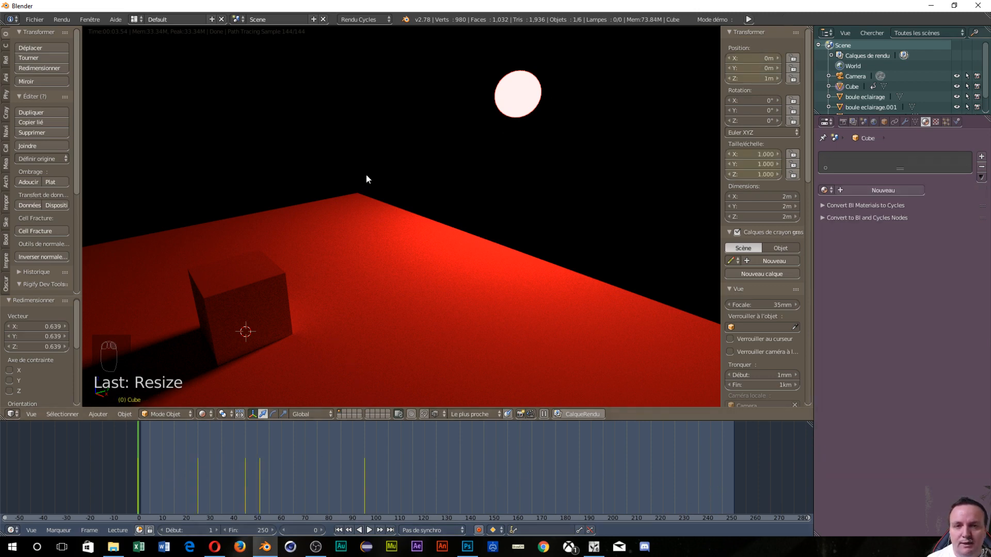
right_click(505, 92)
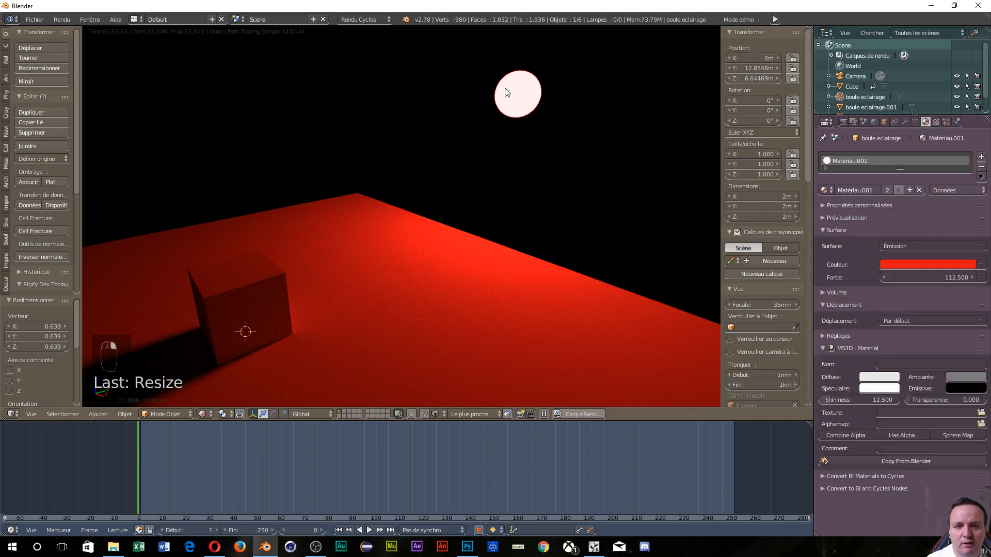
right_click(505, 92)
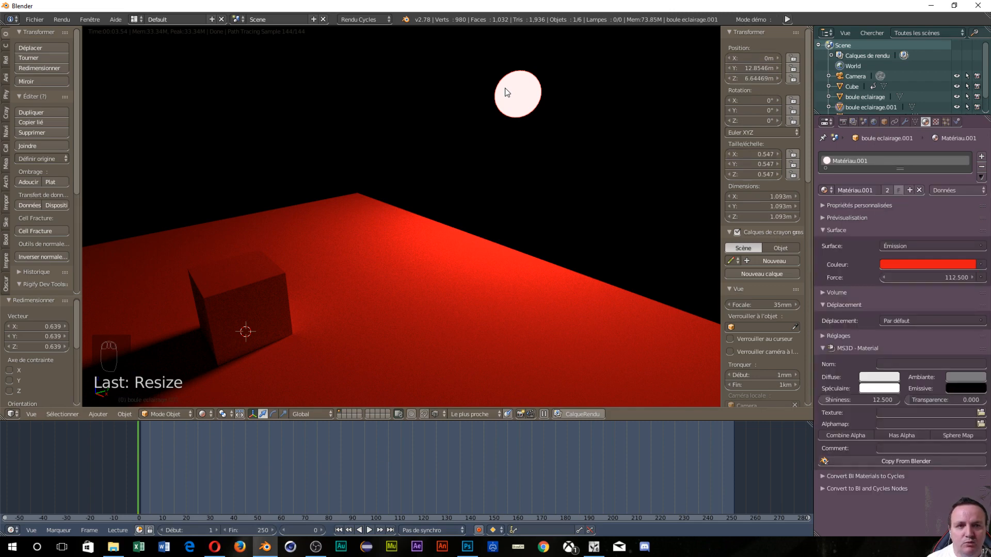
right_click(505, 92)
right_click(505, 92)
right_click(505, 91)
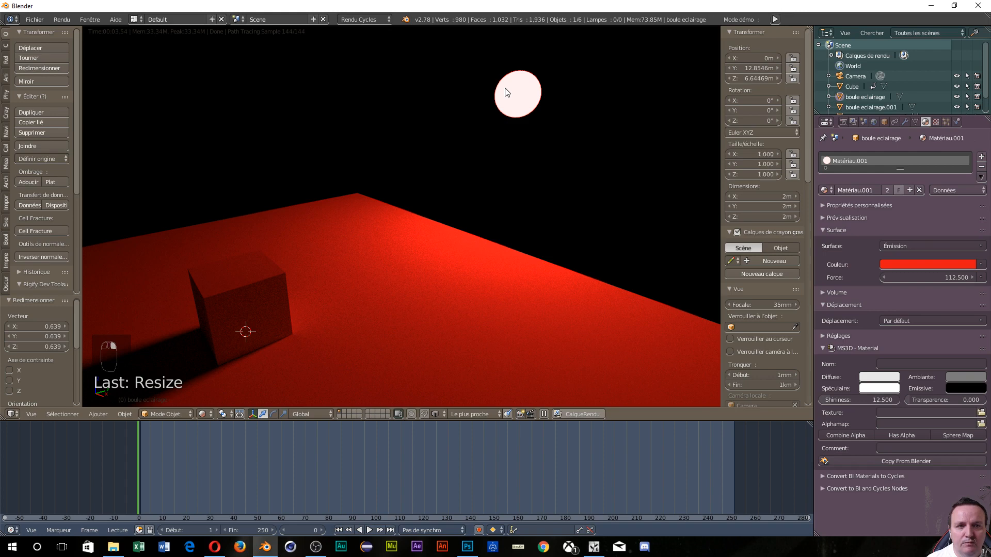
right_click(505, 92)
right_click(522, 98)
right_click(524, 97)
right_click(525, 118)
right_click(528, 124)
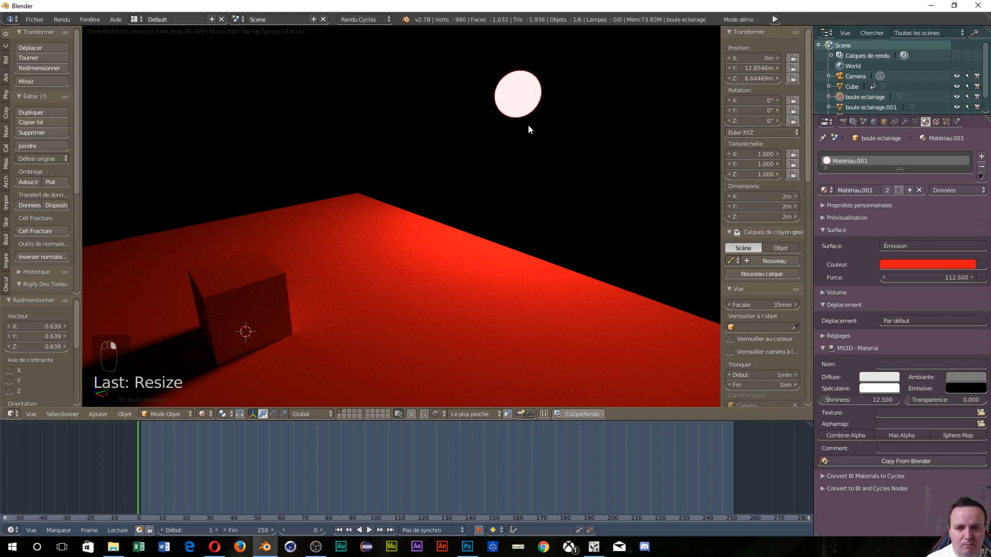
click(865, 106)
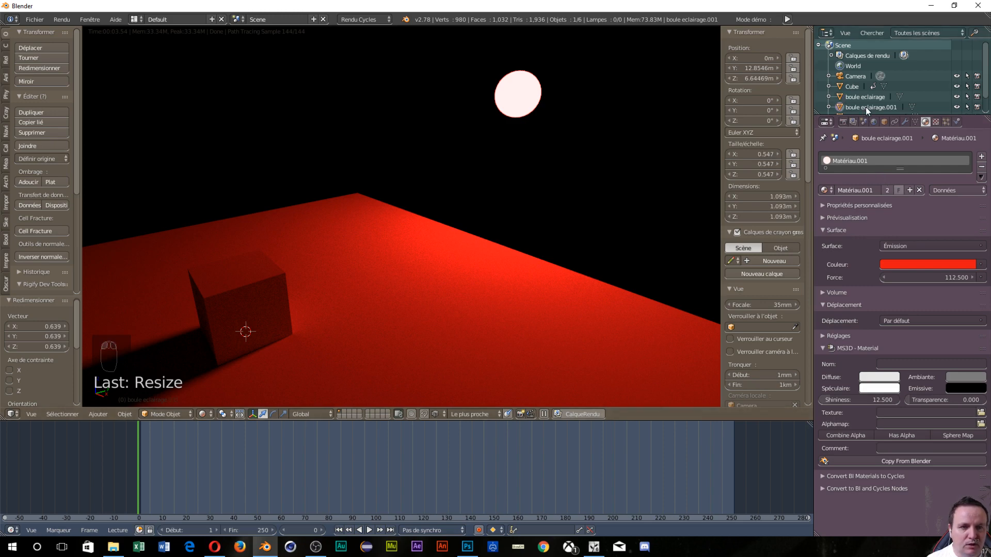
Set the surface shader of "boule eclairage" back to BSDF verre and change its colour to a creamy off-white.
click(864, 96)
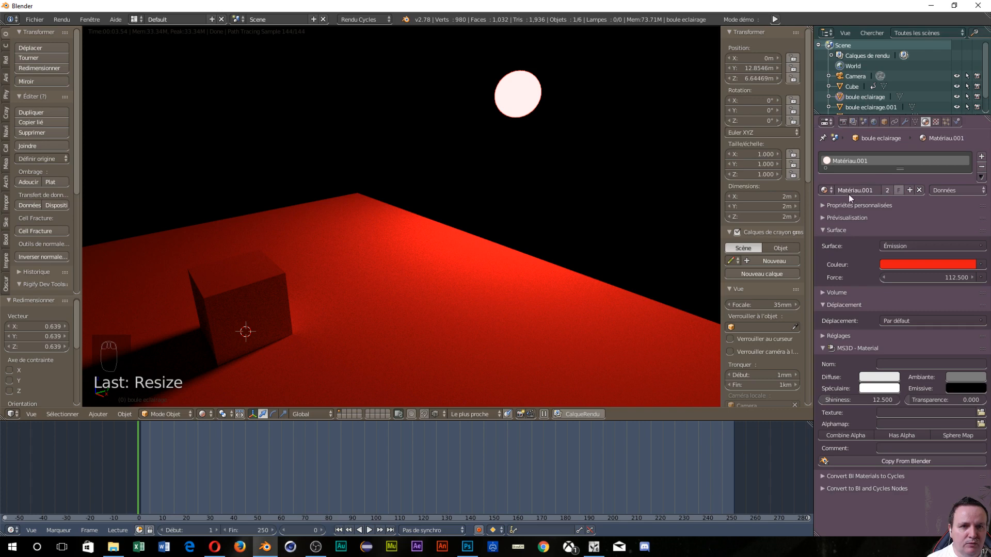
click(905, 245)
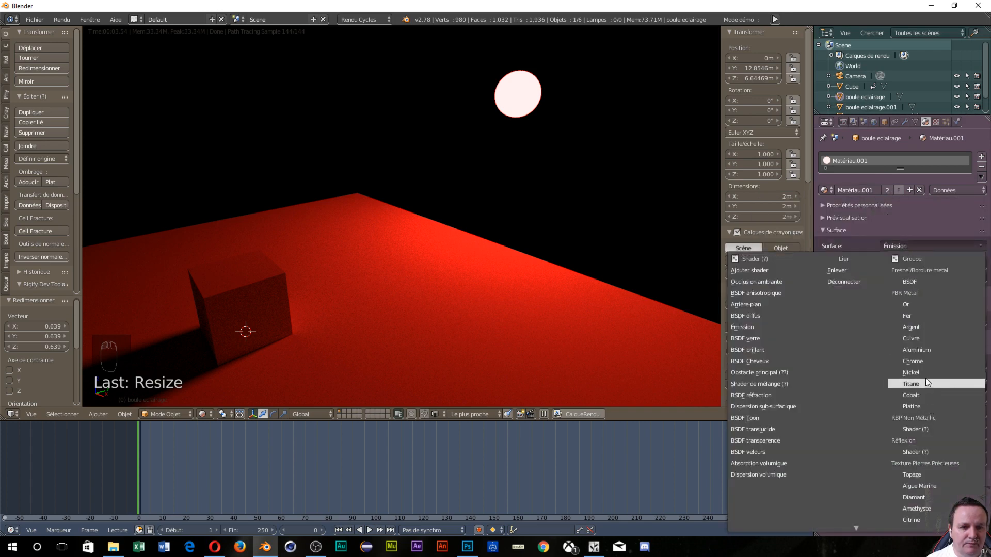
click(775, 334)
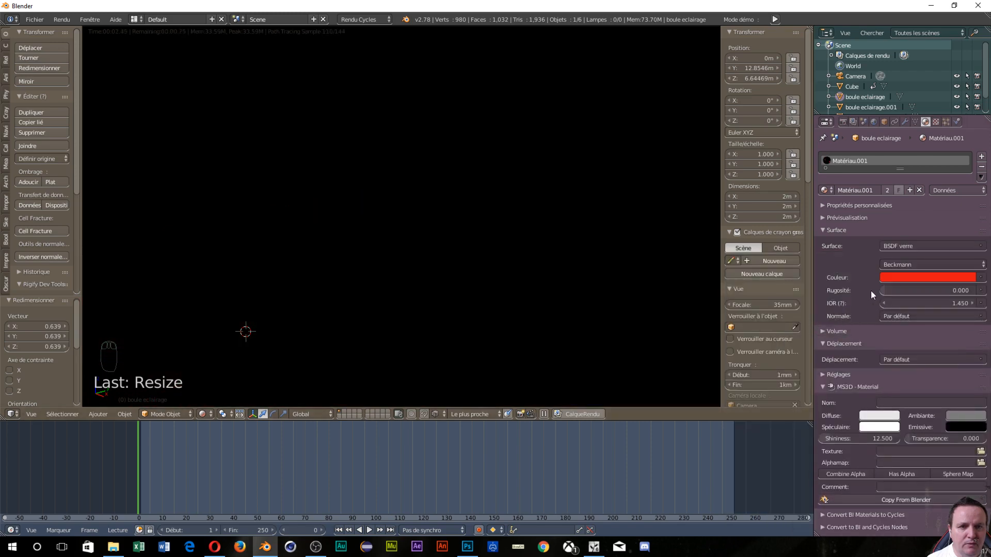
click(953, 277)
drag(944, 166, 919, 168)
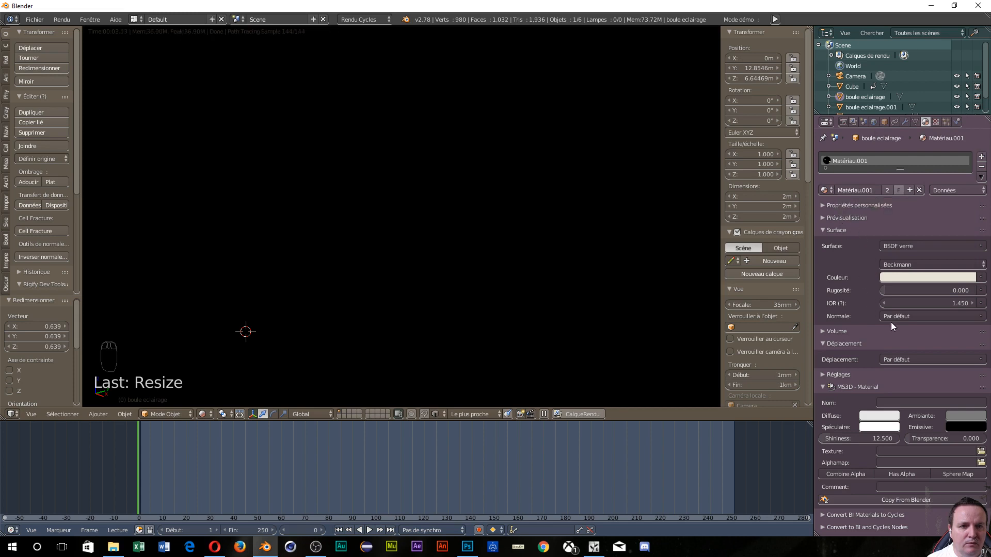
Check the material assigned to the outer sphere in the list of available materials and display its preview.
click(827, 190)
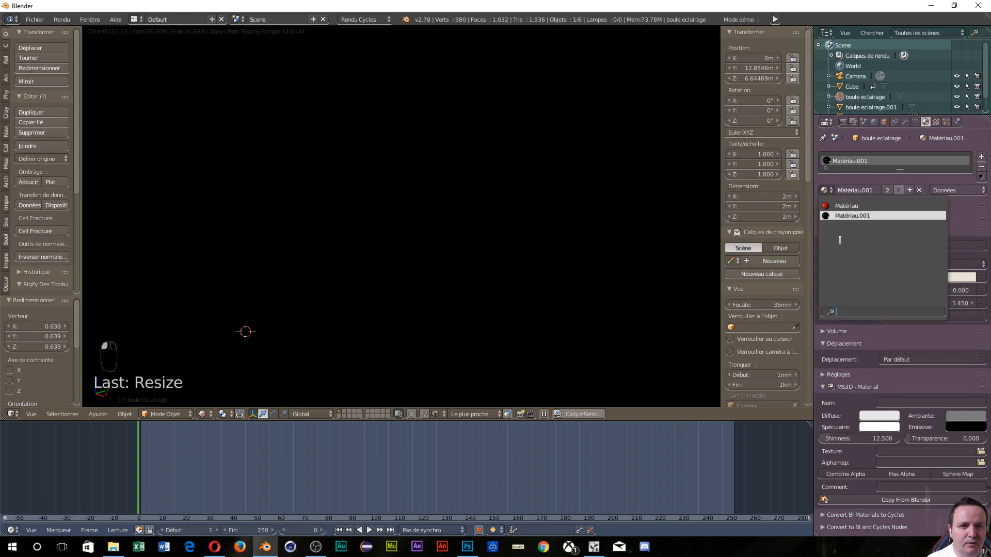
click(856, 216)
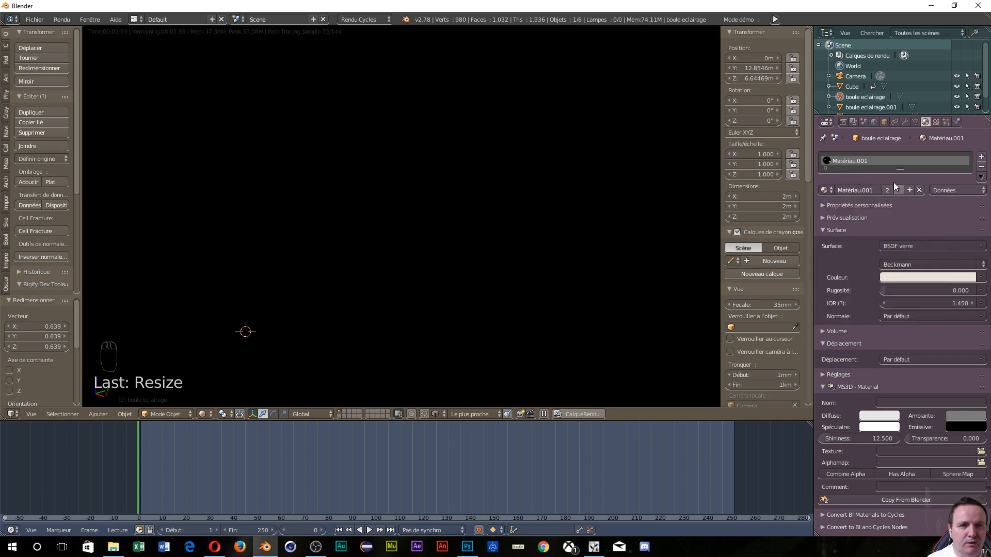
click(951, 218)
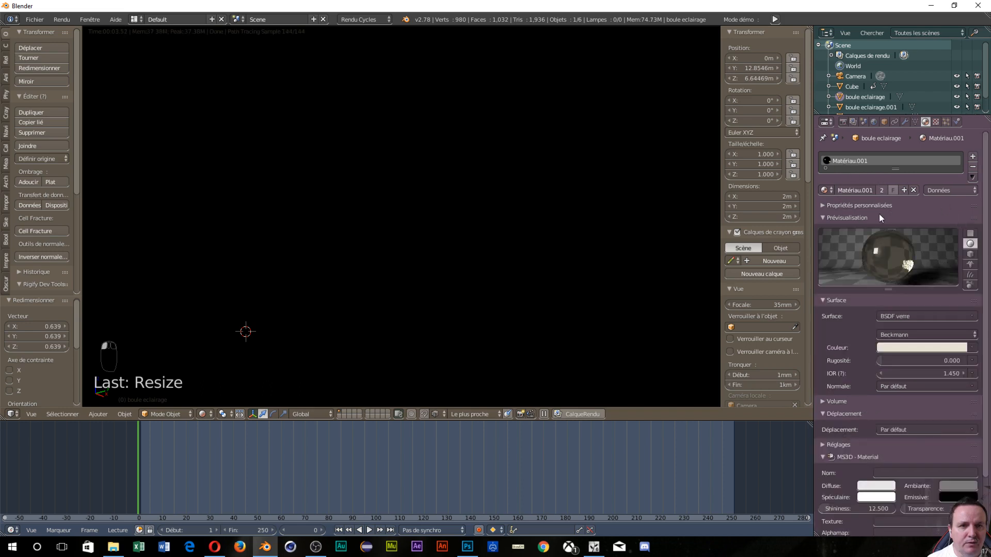
Assign the existing material "Matériau" to the inner sphere "boule eclairage.001" and collapse the material preview.
click(874, 107)
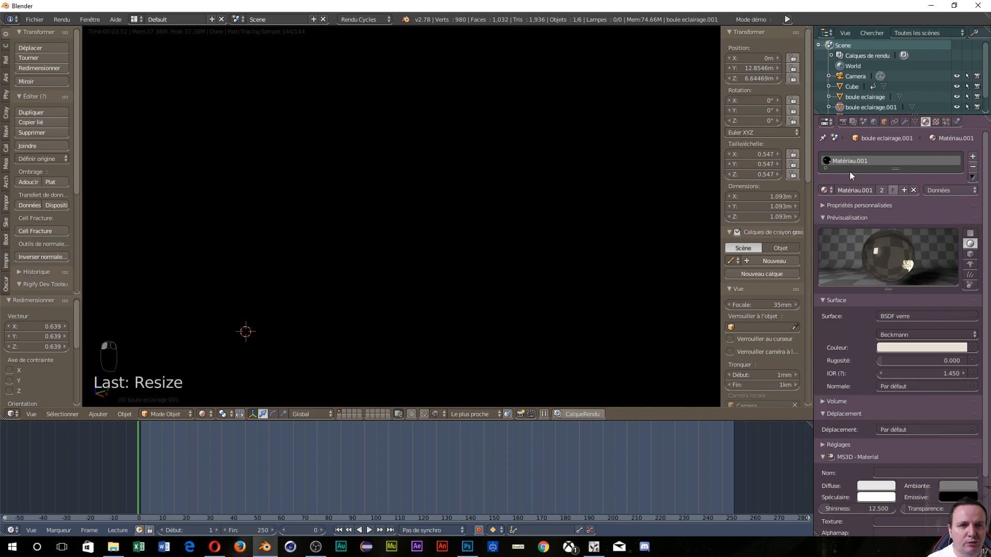
click(828, 190)
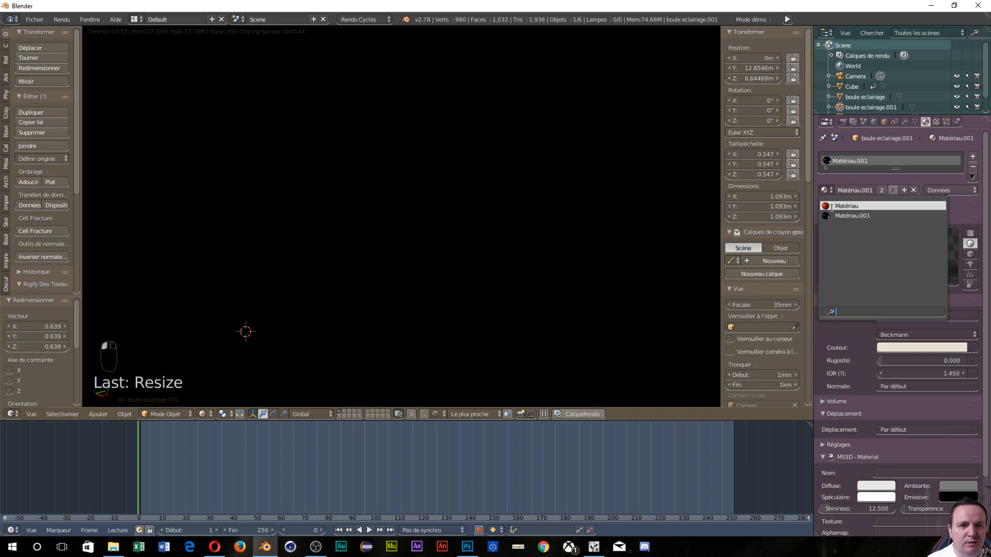
click(836, 206)
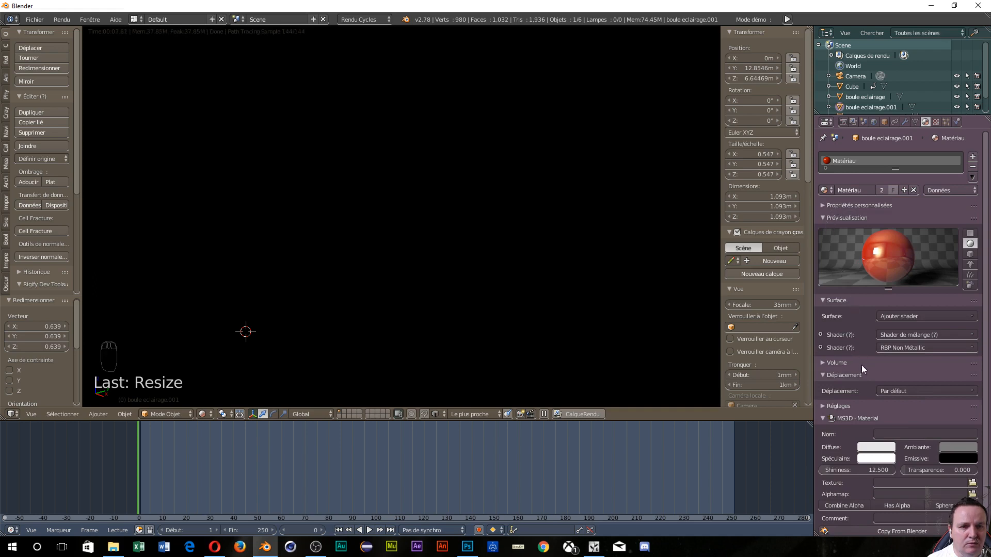
click(828, 216)
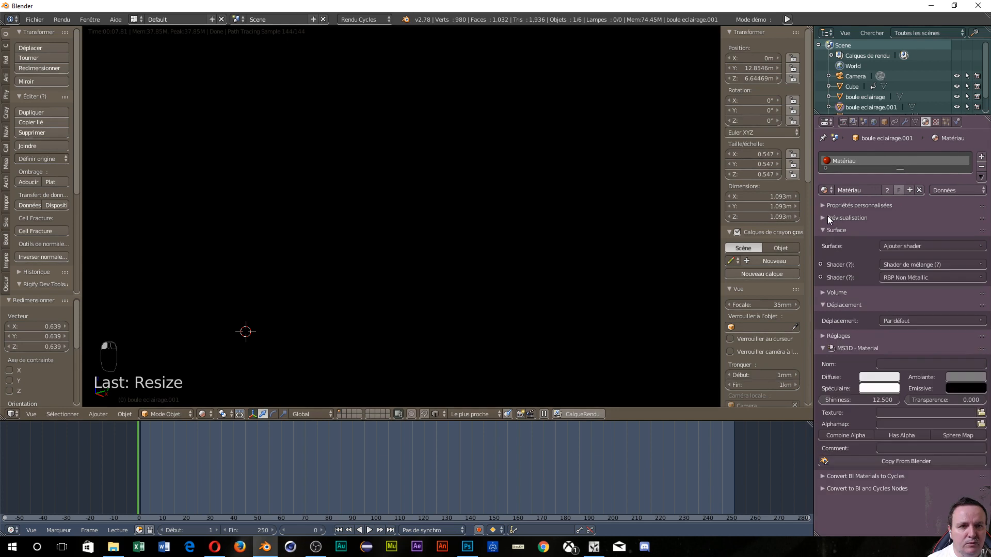
Try the Émission surface shader on "Matériau", and undo both the shader change and the inner sphere's material assignment.
click(930, 248)
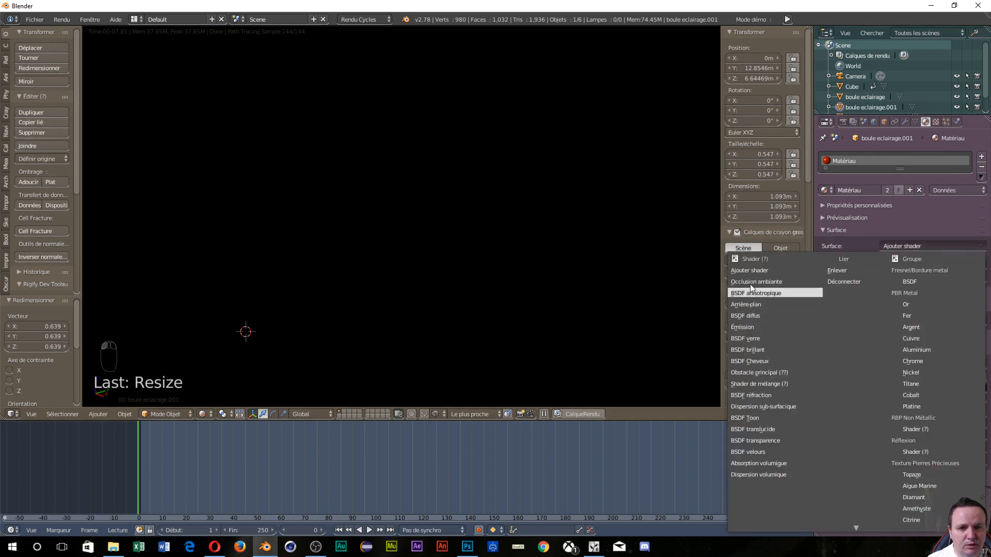
click(742, 330)
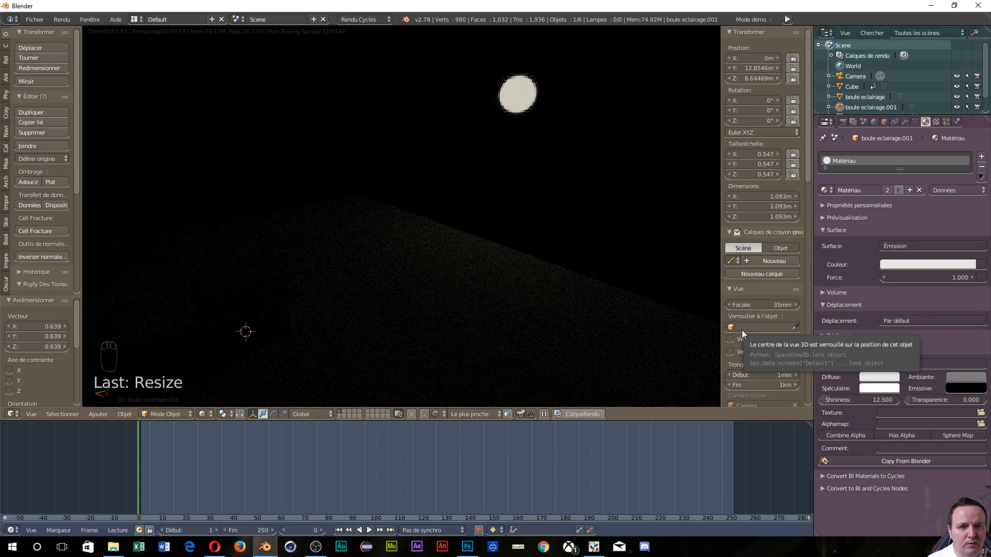
key(ctrl+z)
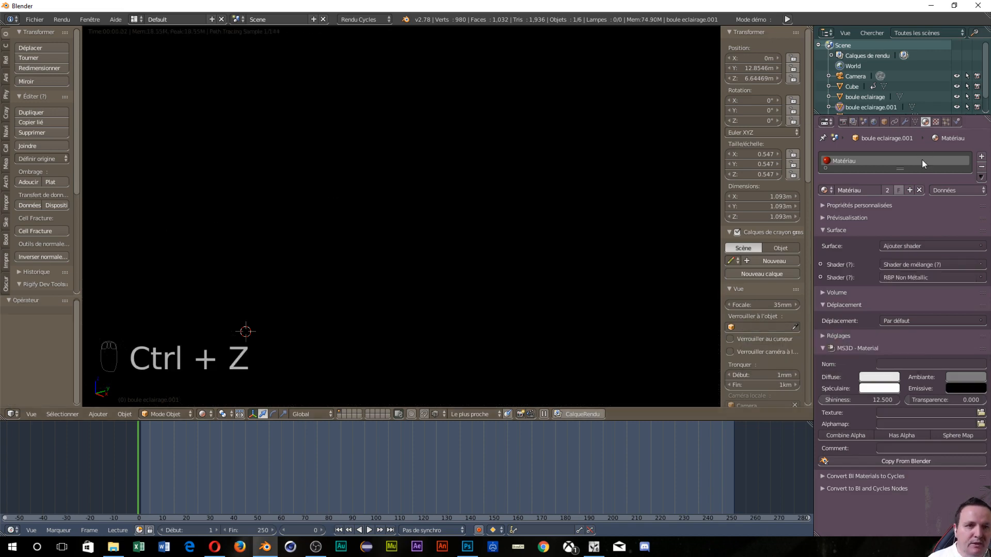
key(ctrl+z)
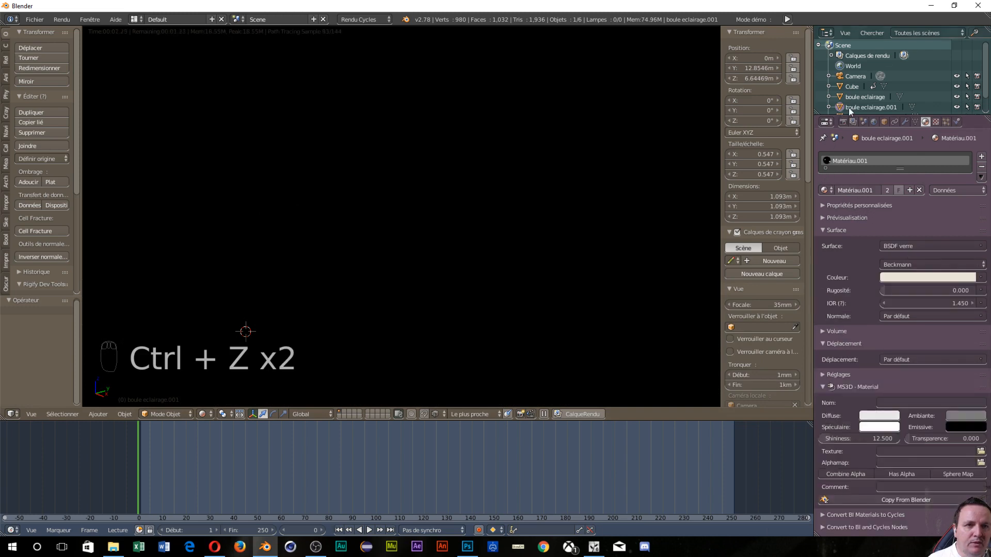
scroll(916, 63, down, 2)
scroll(915, 63, up, 2)
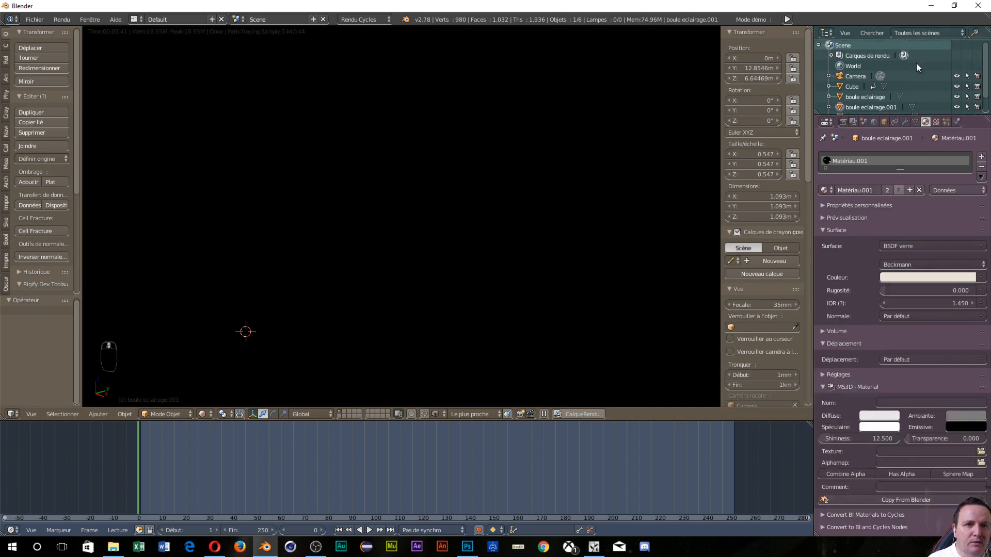
scroll(916, 63, down, 2)
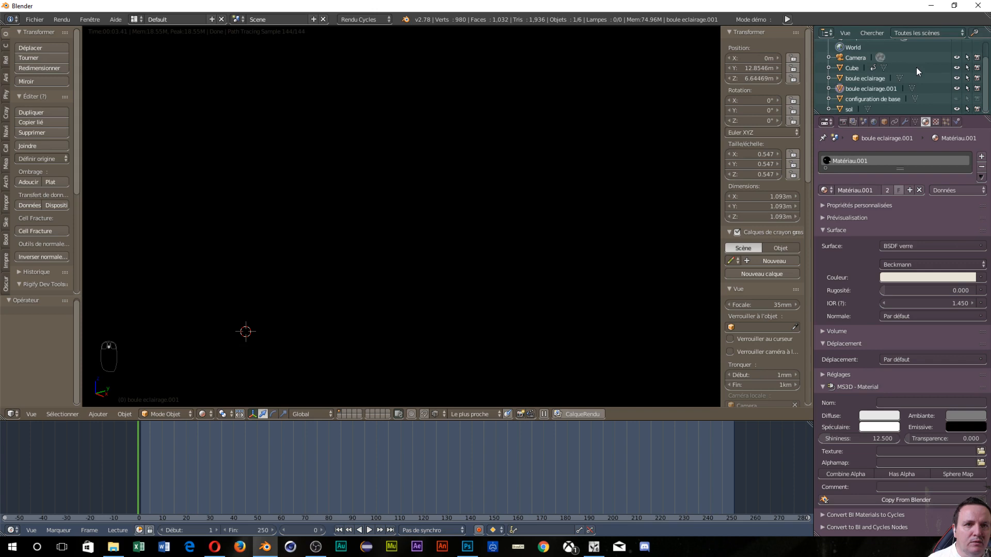
Replace the shared material on the inner sphere "boule eclairage.001" with a new material using the Émission surface shader.
click(858, 100)
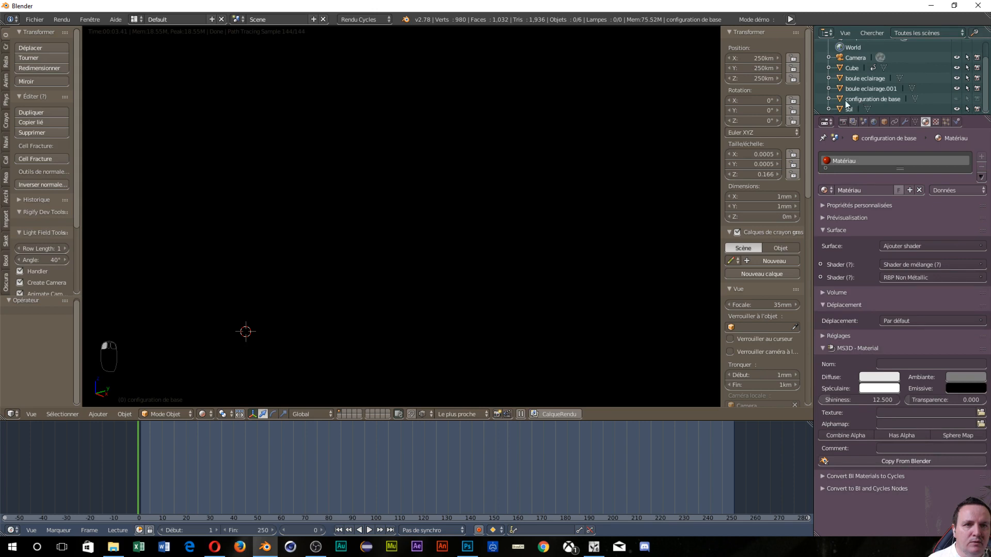
click(859, 82)
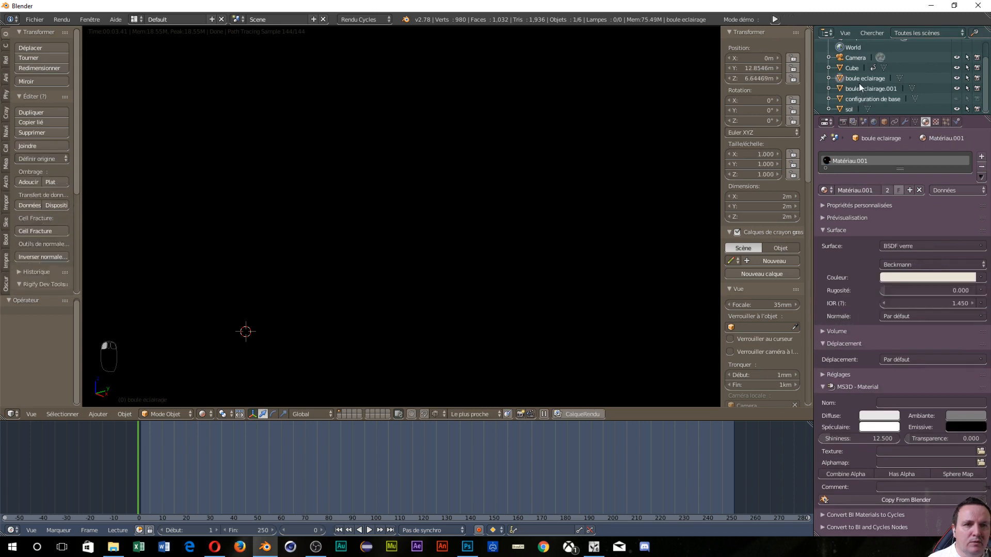
click(862, 88)
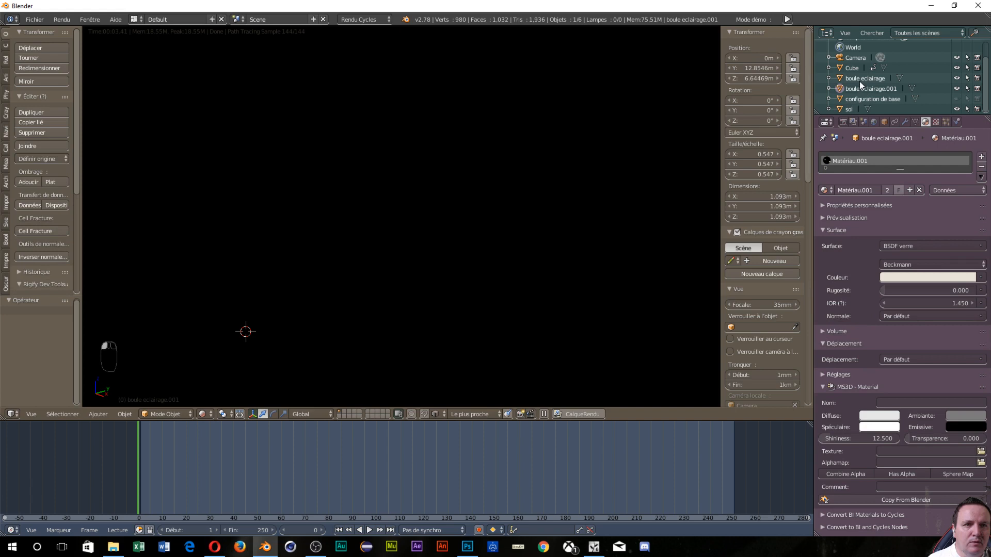
click(919, 190)
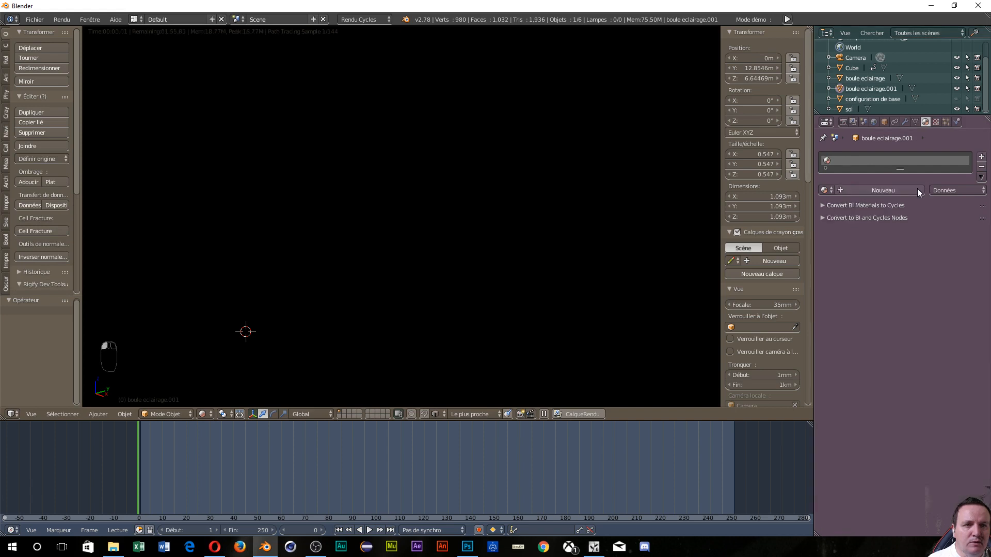
click(877, 190)
click(906, 247)
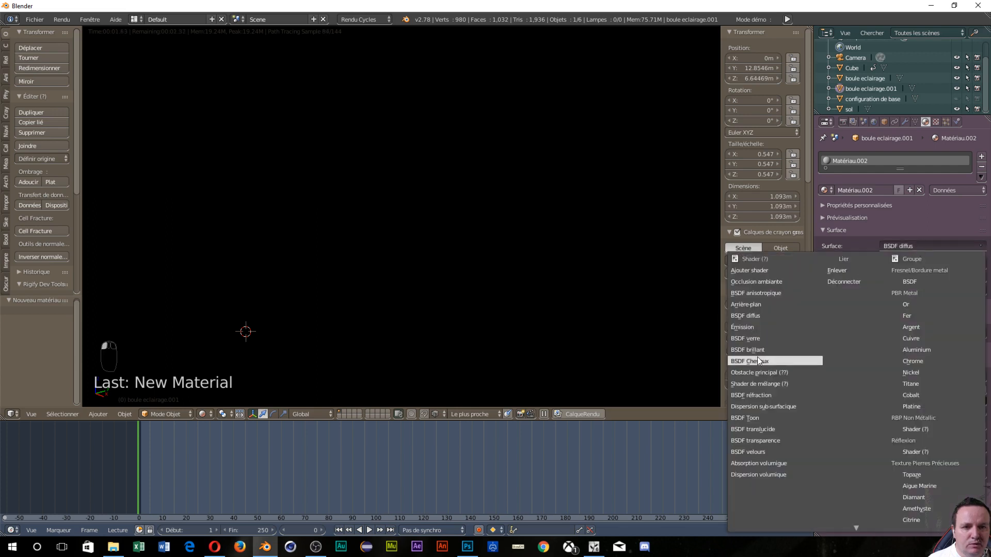
click(745, 327)
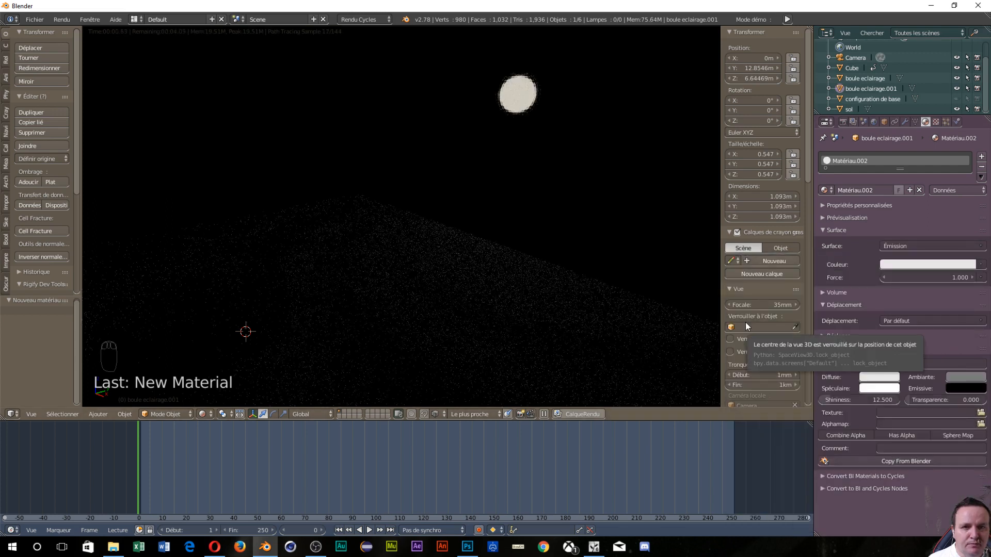
Change the emission colour of the inner sphere's material to a fully saturated red.
click(916, 264)
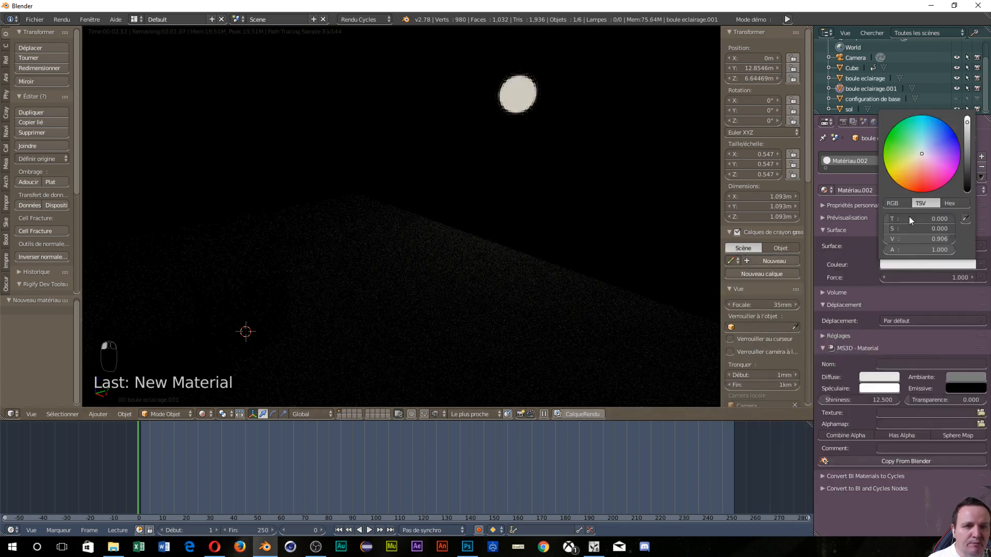
click(923, 181)
drag(922, 181, 922, 192)
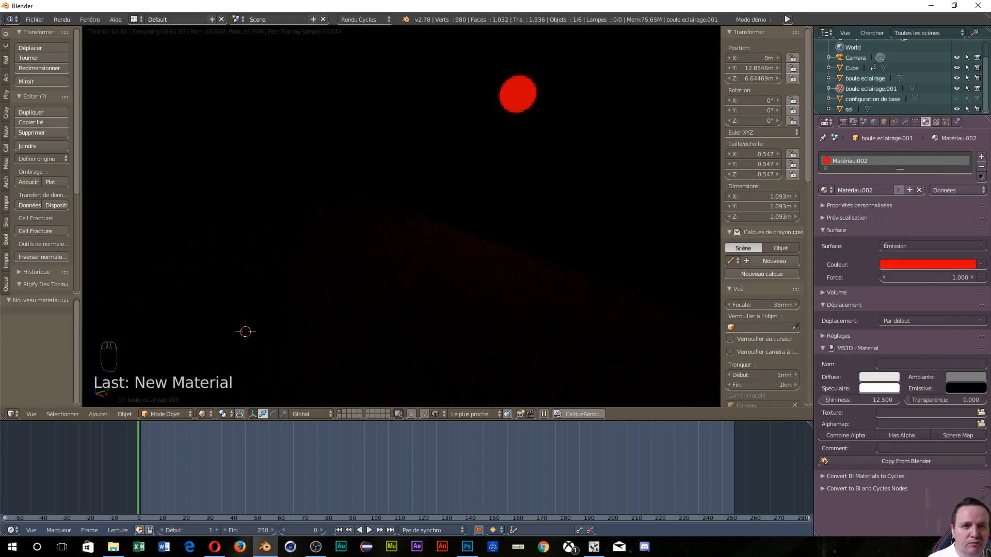
Raise the emission strength of the inner sphere's material progressively, then set it to 25000.
drag(933, 278, 950, 278)
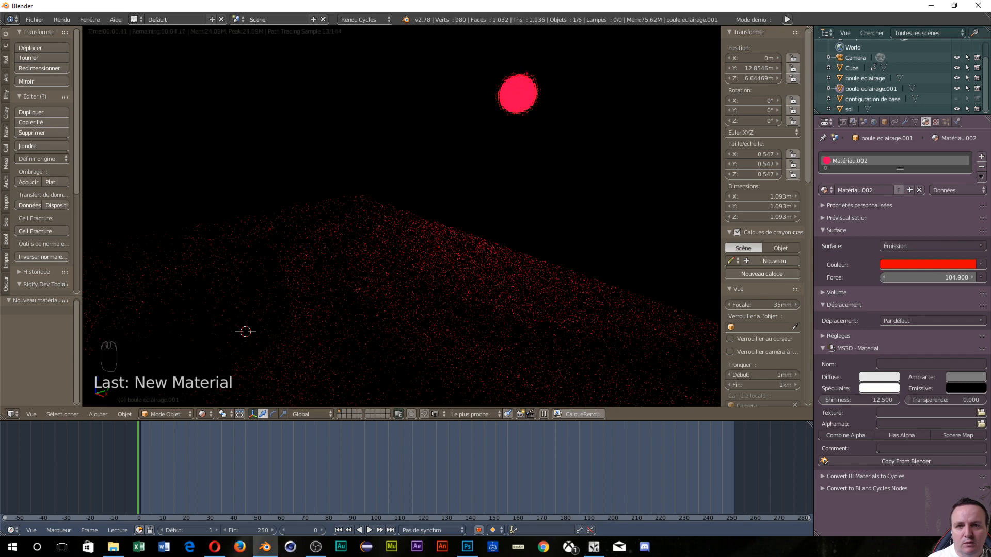
drag(928, 277, 970, 278)
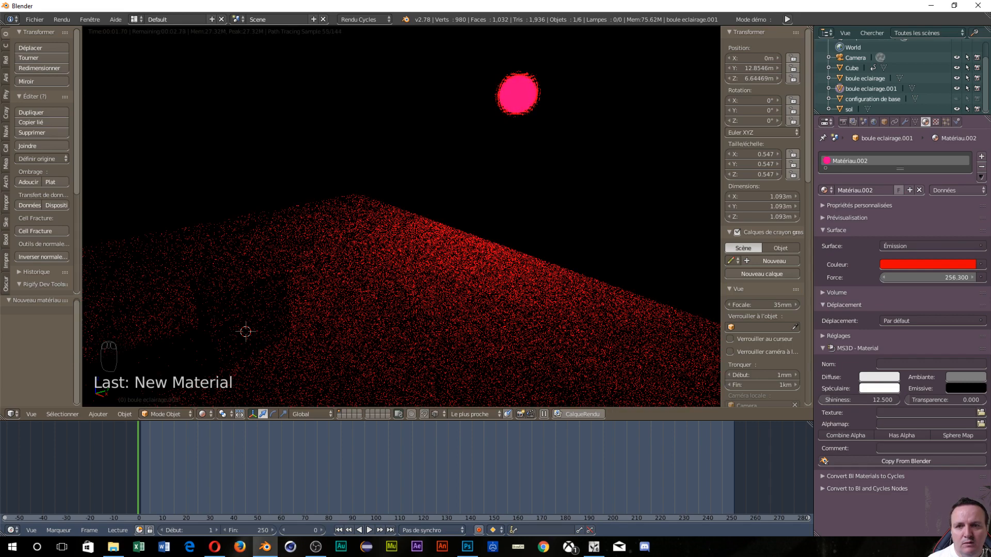
drag(970, 278, 979, 277)
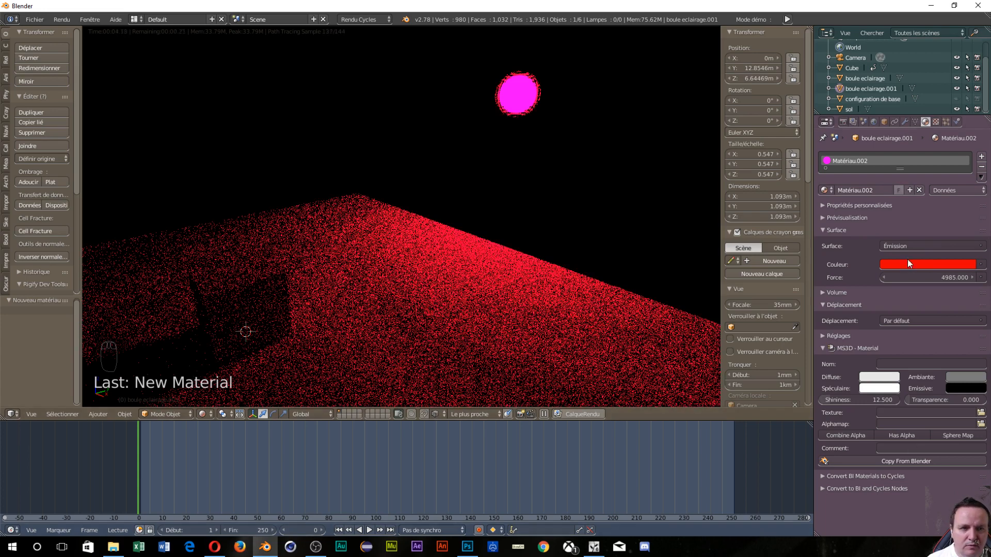
drag(900, 277, 935, 278)
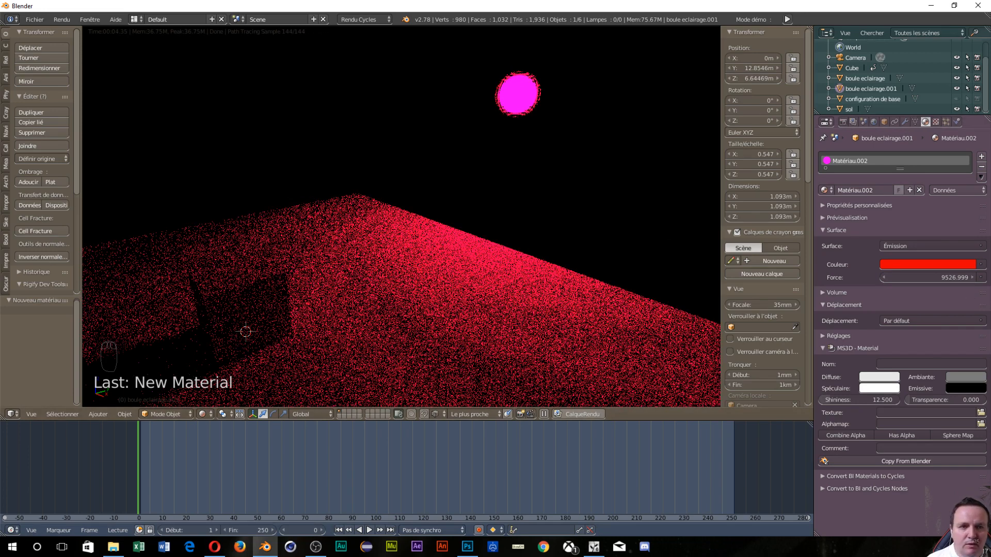
click(936, 281)
text(25000)
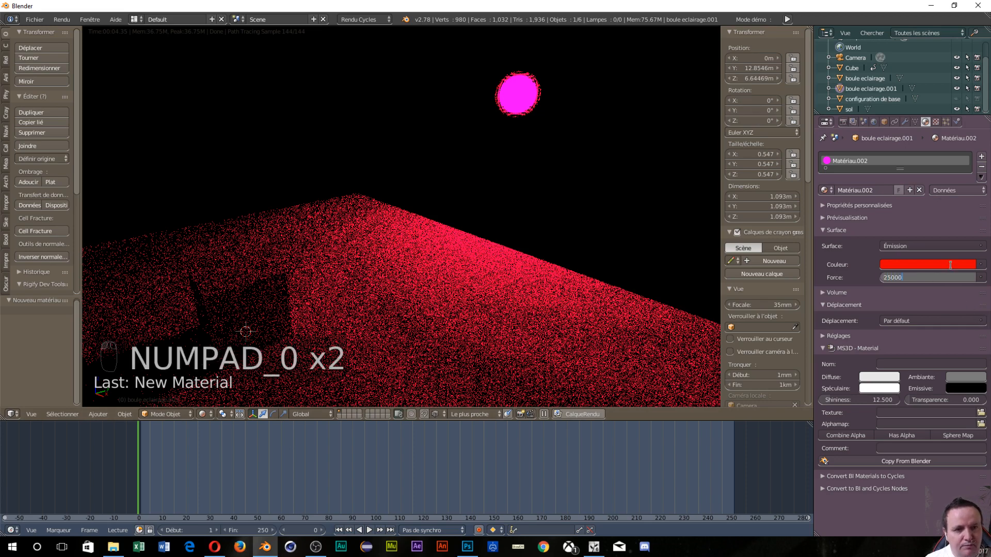
key(Return)
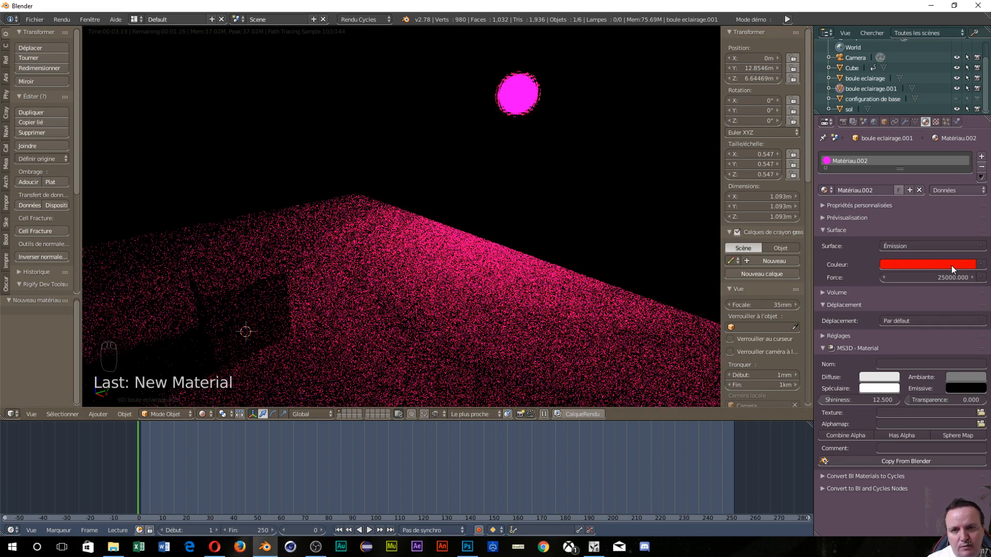
Set the inner sphere's emission hue to 0 for a pure red and its strength to 250000.
click(952, 265)
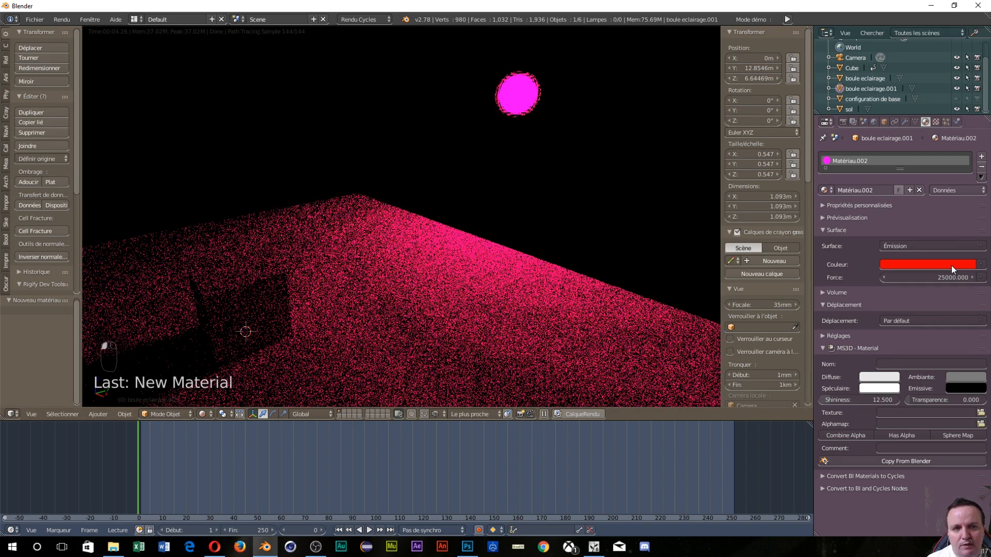
drag(939, 220, 875, 219)
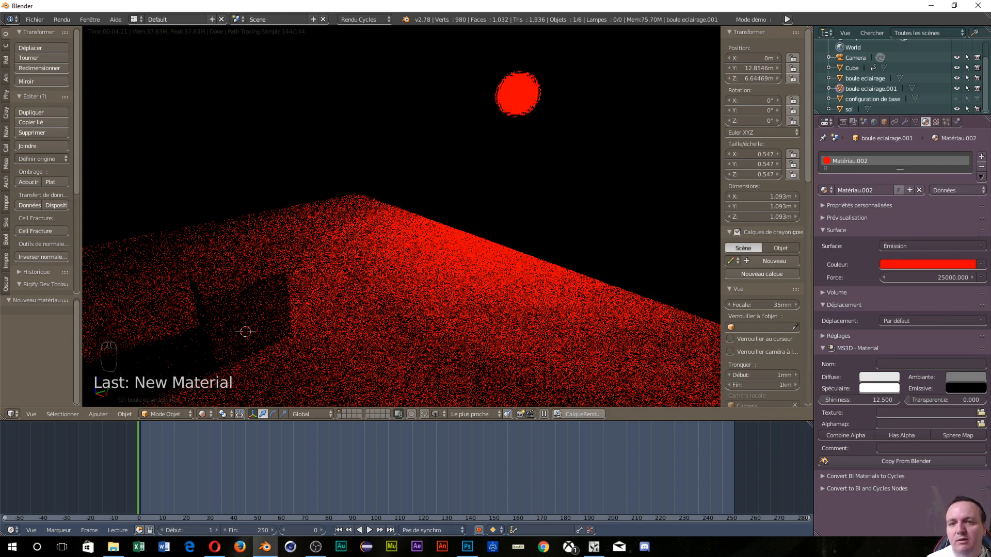
click(947, 278)
drag(943, 277, 893, 278)
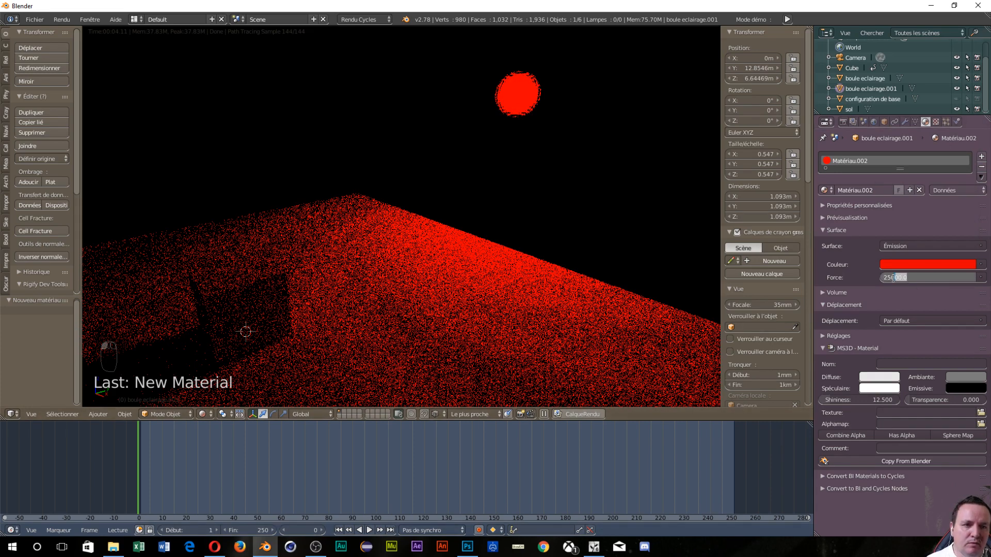
text(00)
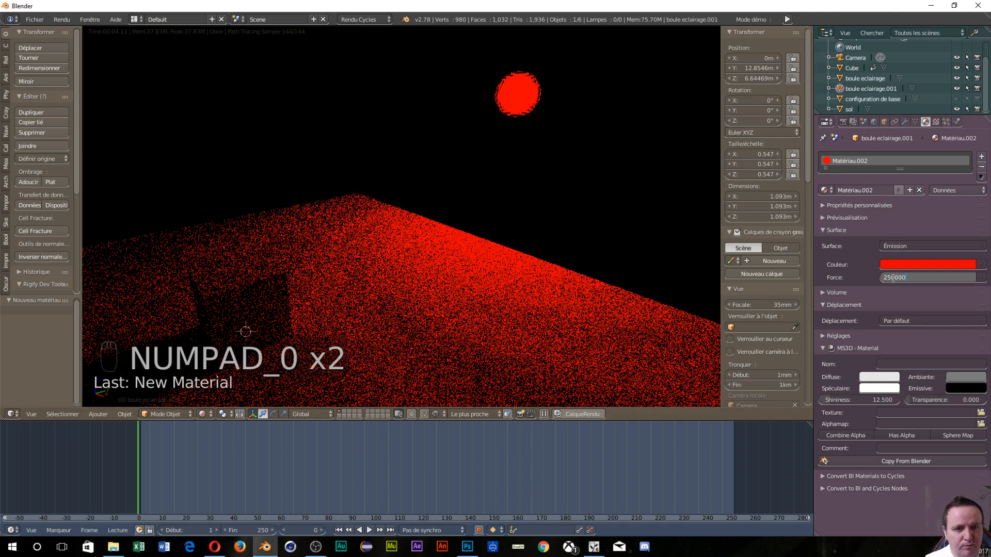
key(Return)
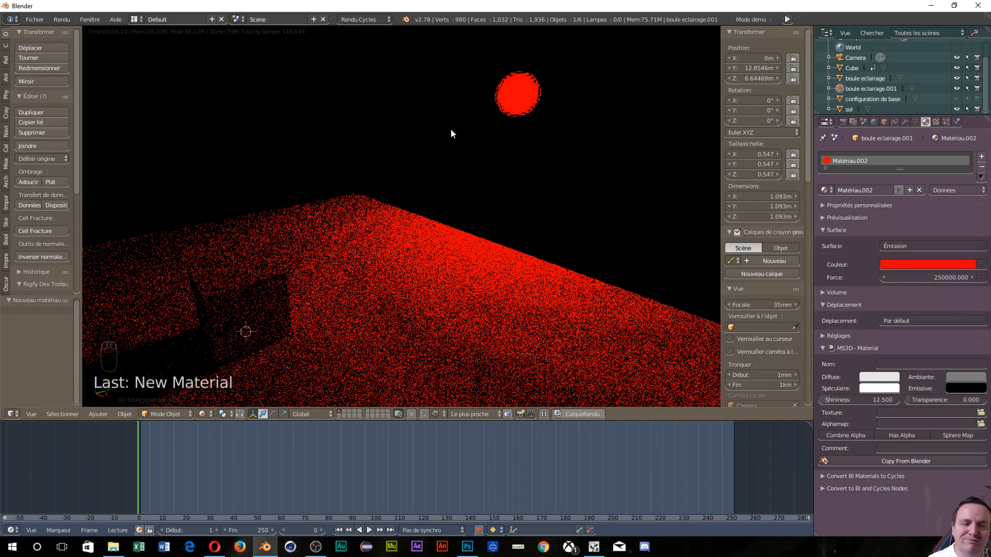
Delete the outer glass sphere "boule eclairage" surrounding the emissive sphere.
right_click(513, 117)
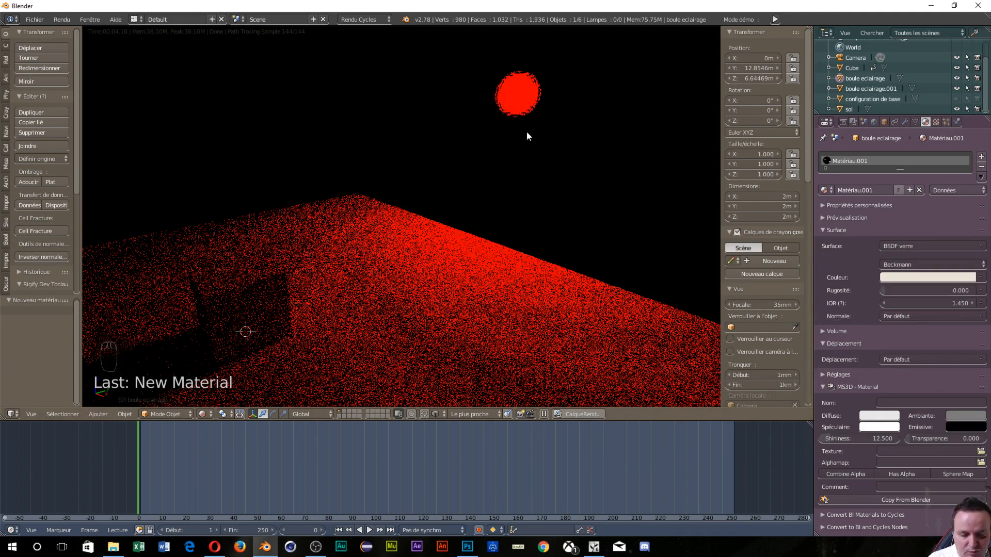
key(Delete)
click(494, 136)
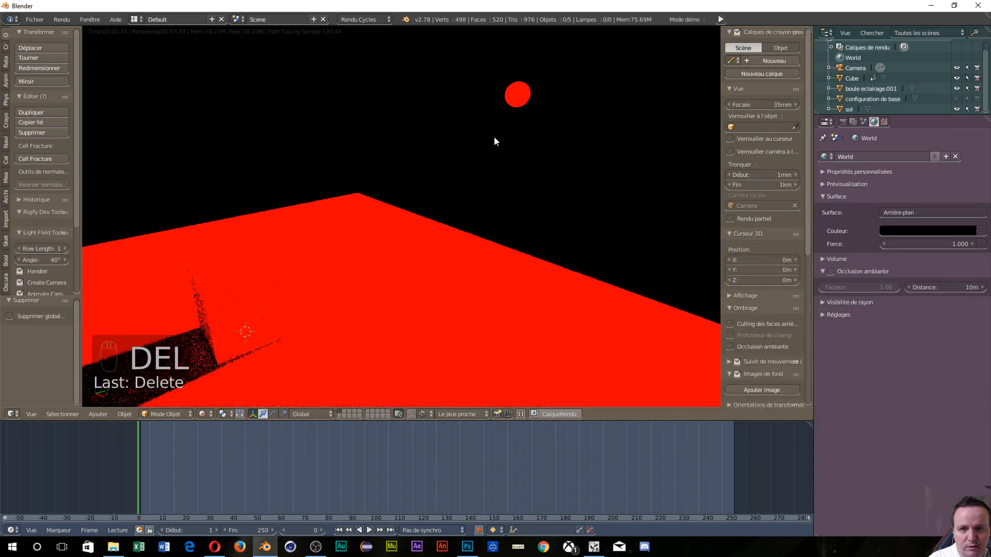
Select the remaining sphere "boule eclairage.001" and lower its emission strength to 25.
right_click(524, 86)
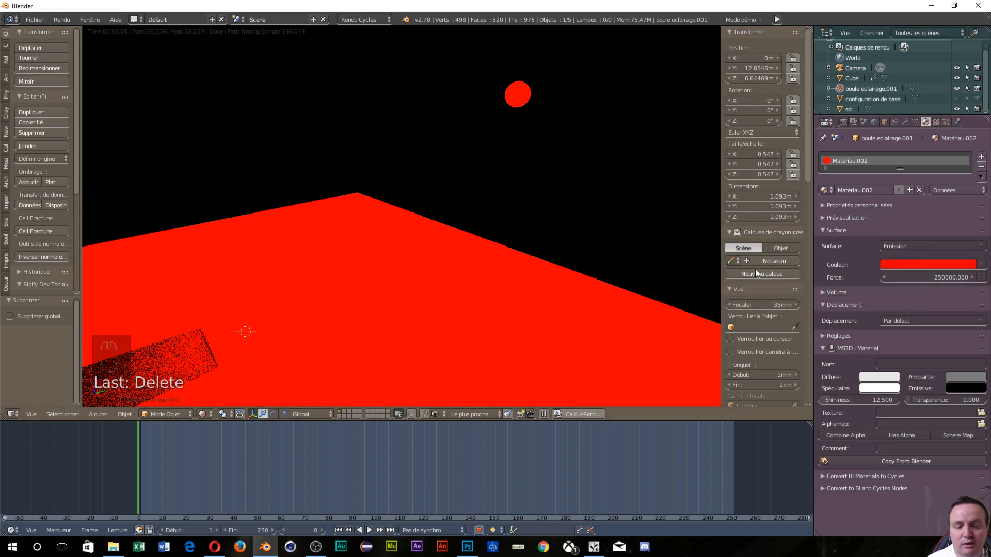
drag(894, 277, 880, 278)
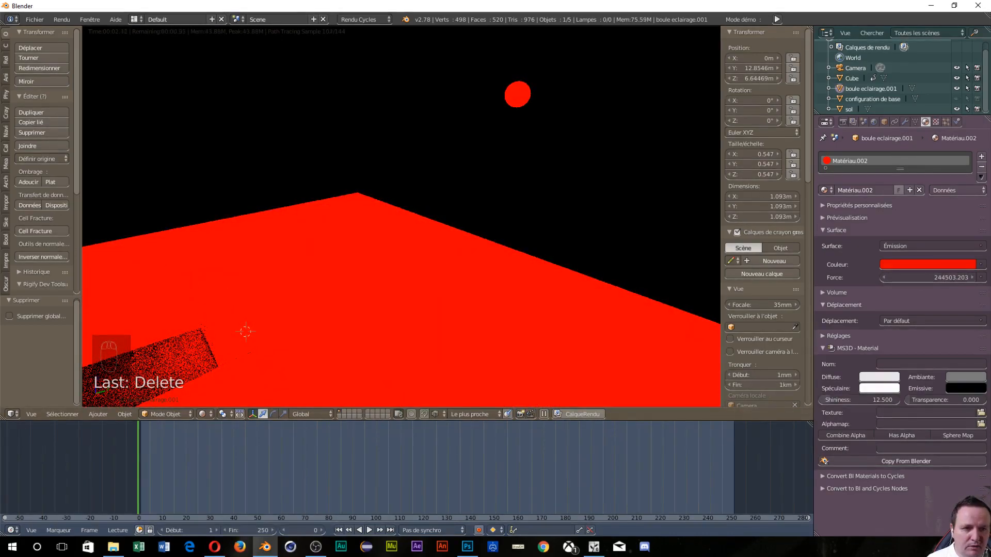
click(911, 276)
text(25)
key(Return)
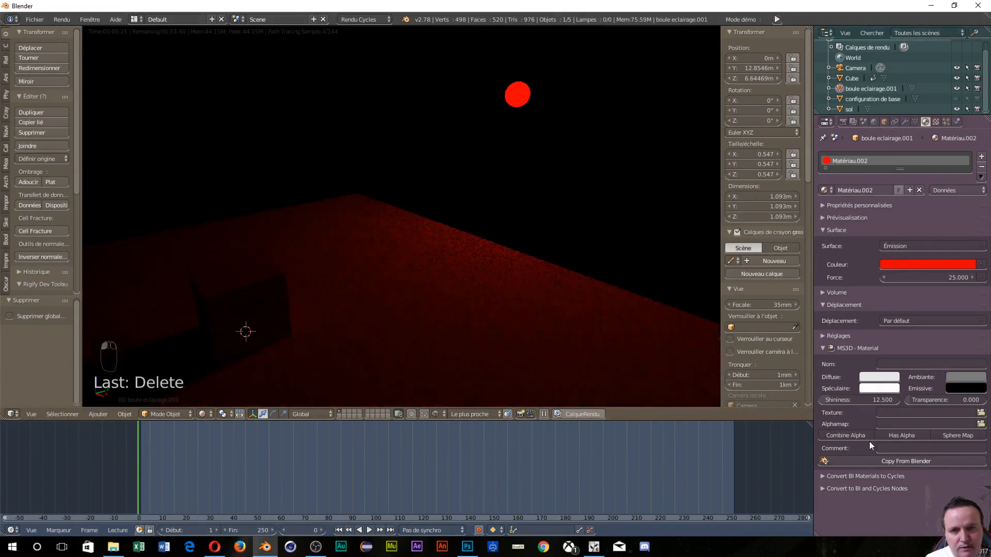
Lighten the sphere's red emission colour to saturation 0.777 and value 1.000, and raise the emission strength to about 384.1.
click(917, 265)
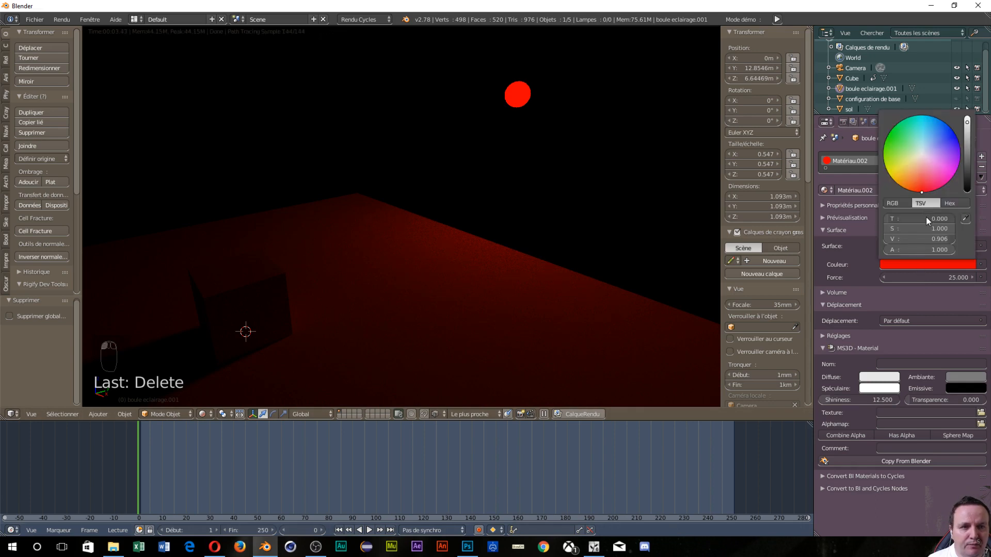
click(896, 238)
drag(896, 238, 939, 228)
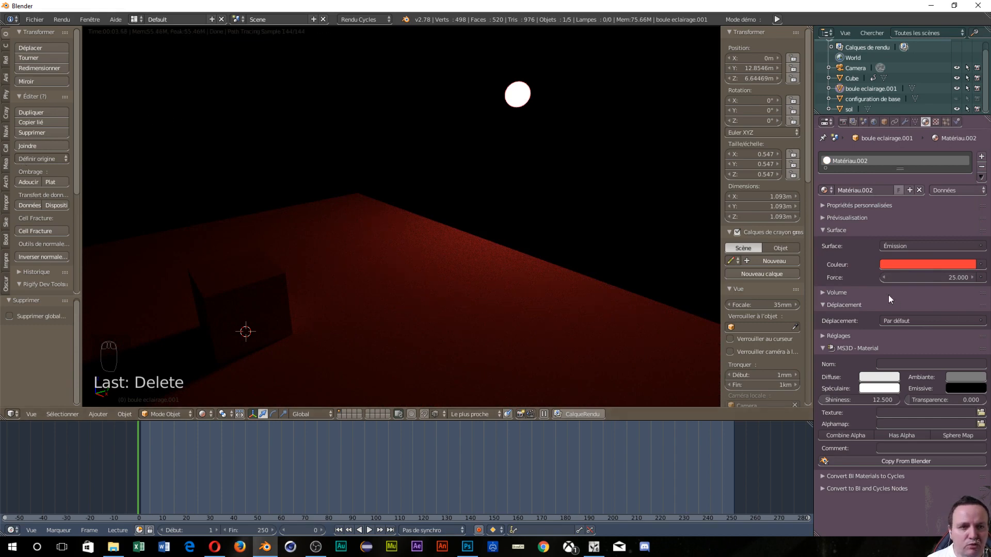
click(903, 264)
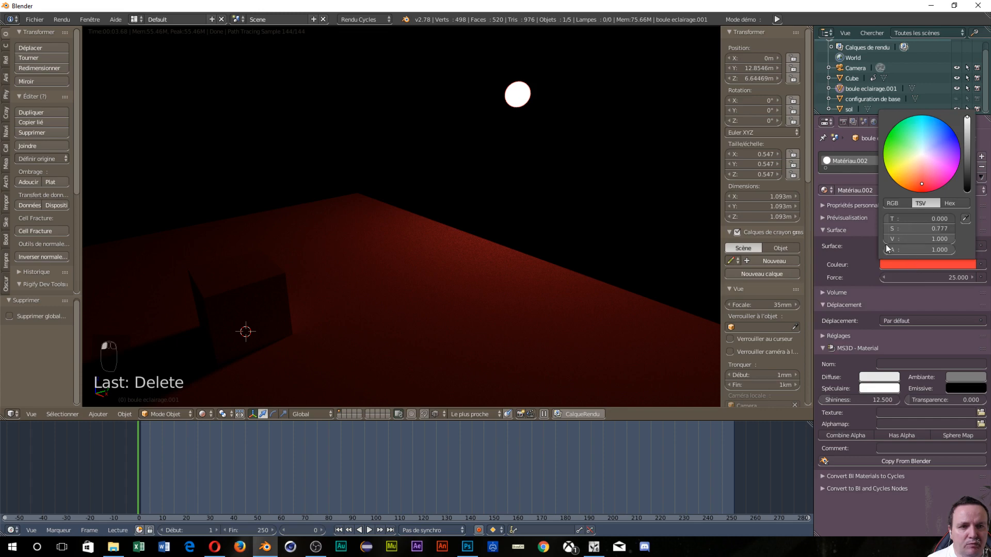
drag(886, 241, 852, 241)
drag(930, 240, 954, 241)
click(936, 303)
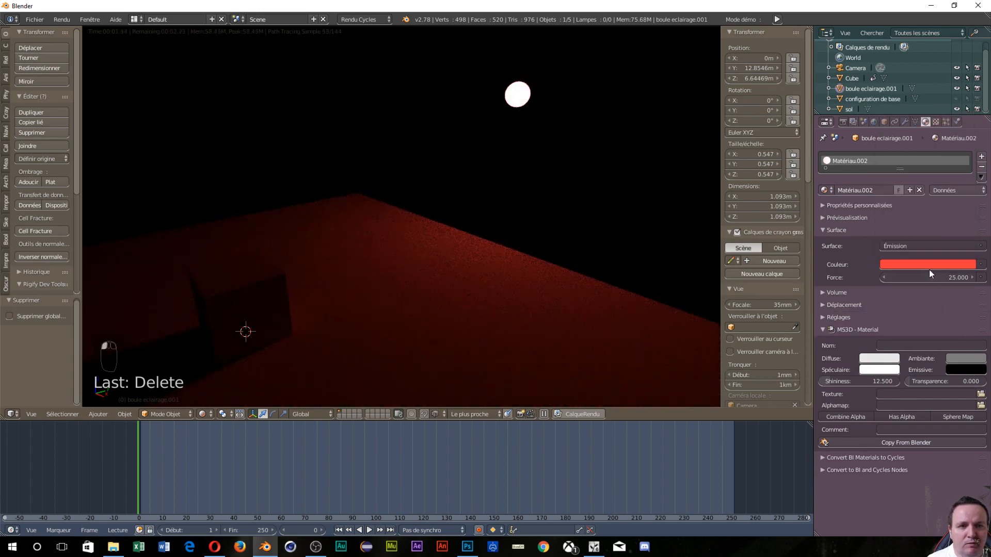
drag(927, 279, 972, 280)
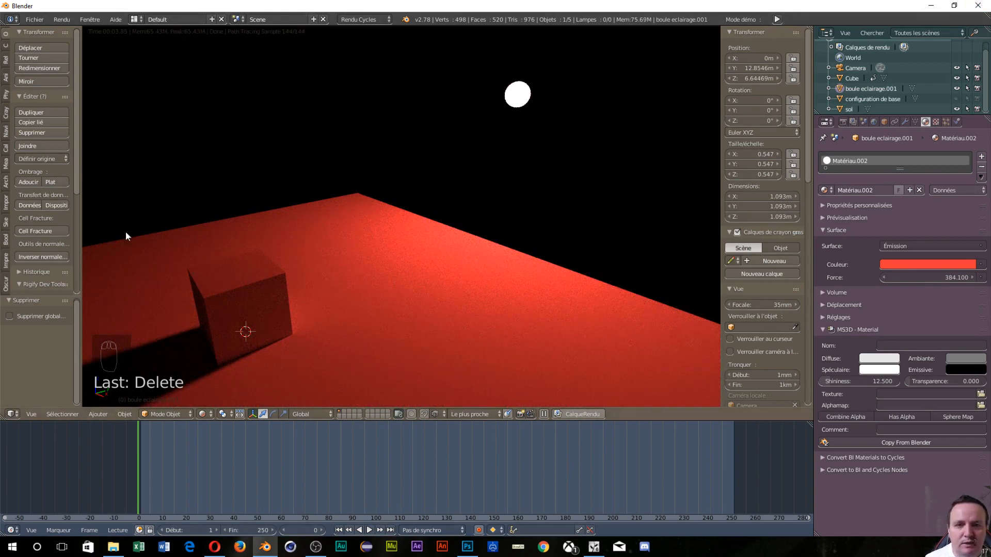
Select the cube, play its animation under the red lighting, then stop and return to frame 0.
right_click(276, 276)
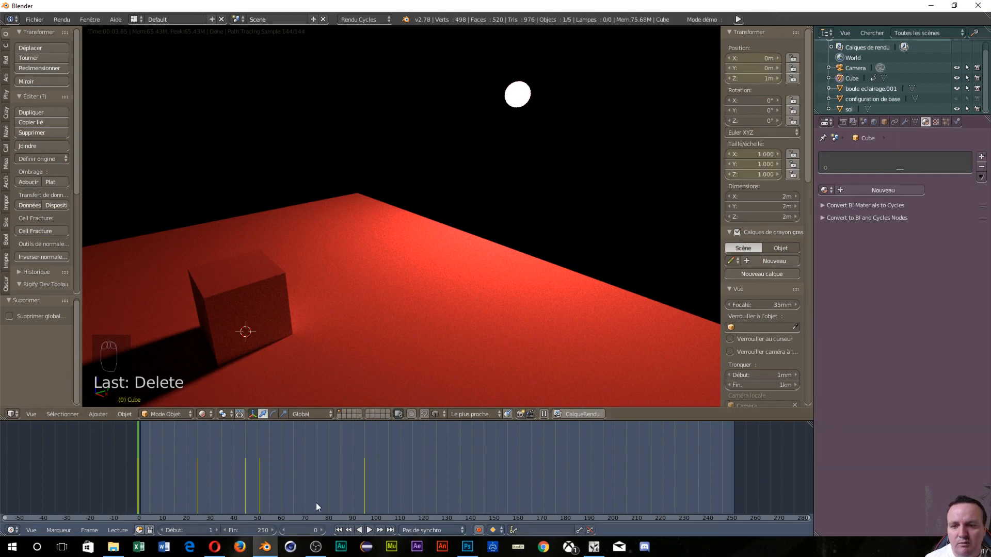
click(367, 531)
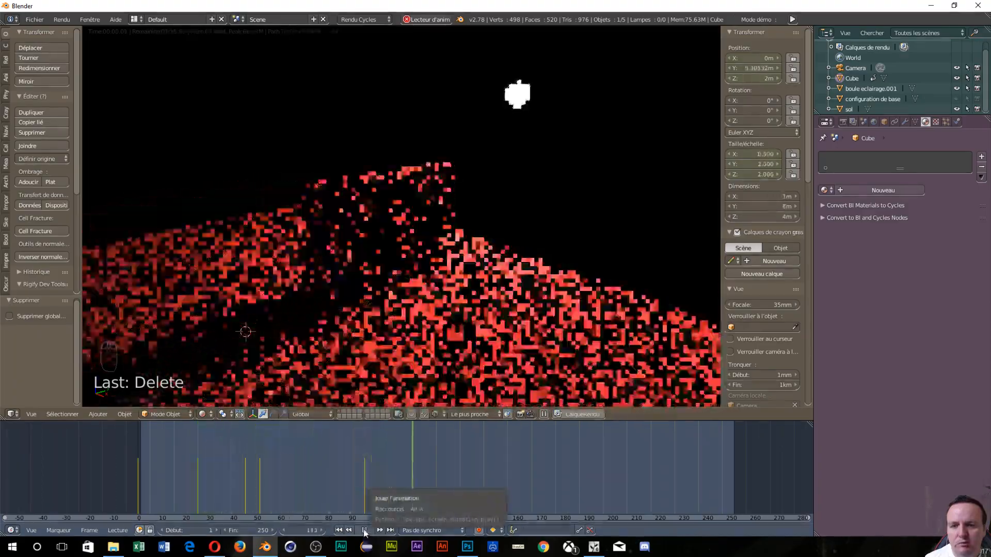
click(363, 531)
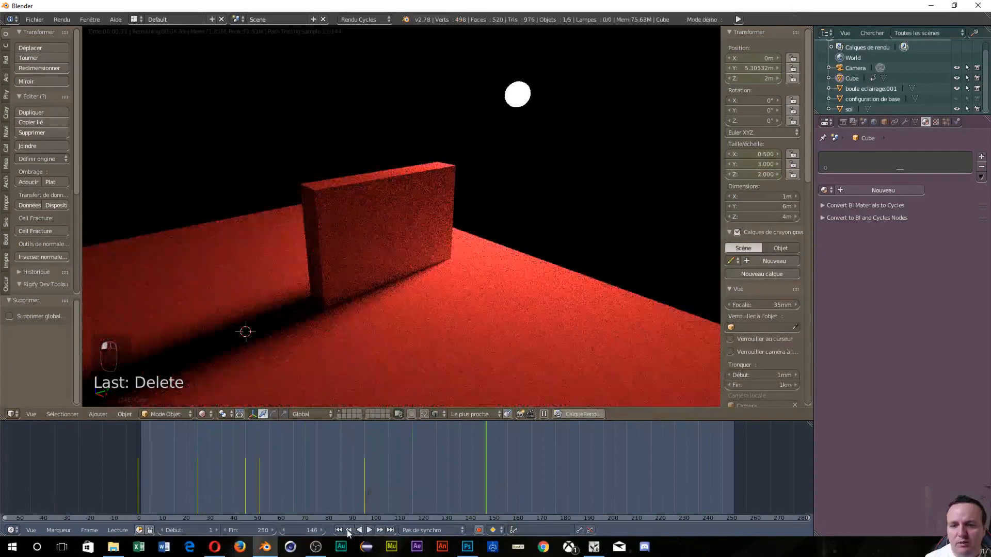
click(110, 496)
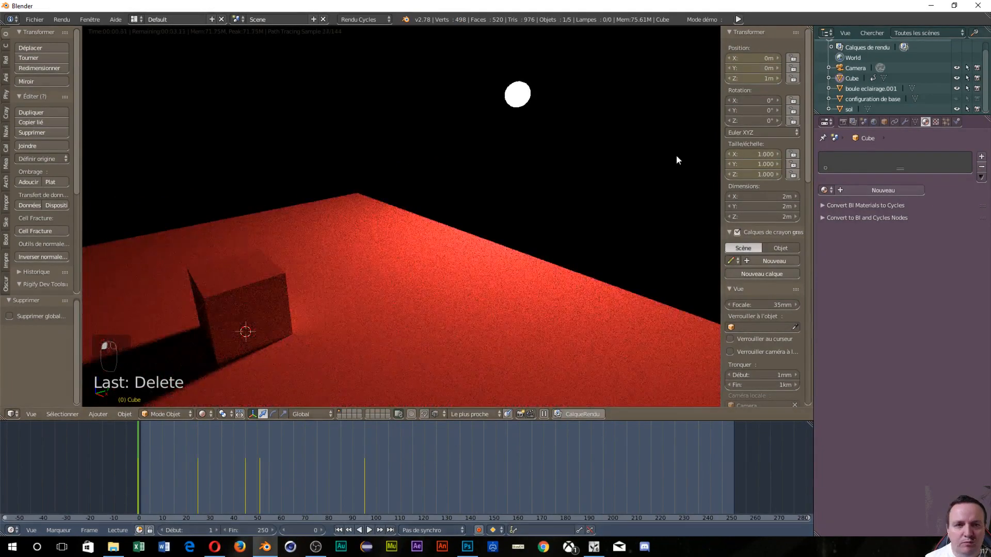
Select the emissive sphere "boule eclairage.001" and open its emission colour settings.
right_click(531, 101)
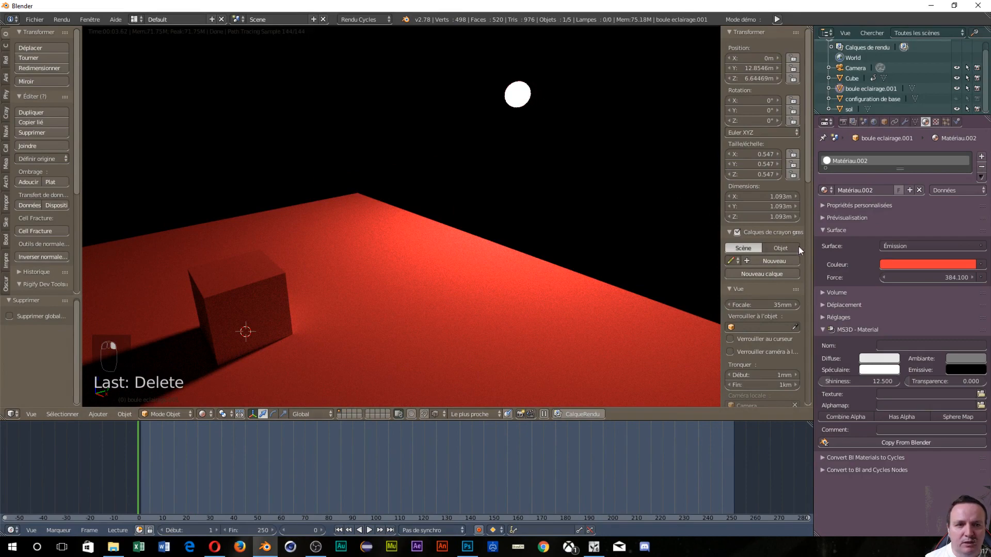
click(943, 261)
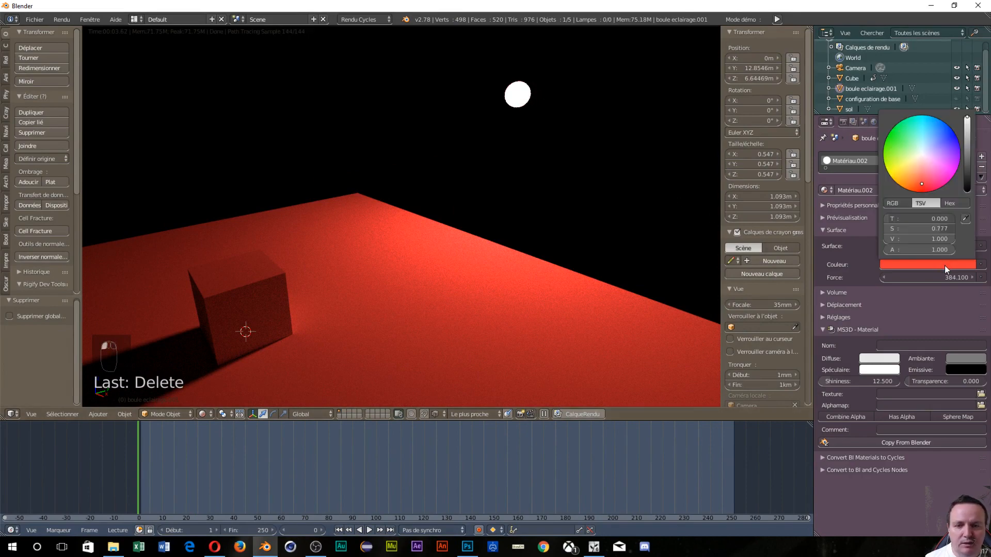
click(907, 265)
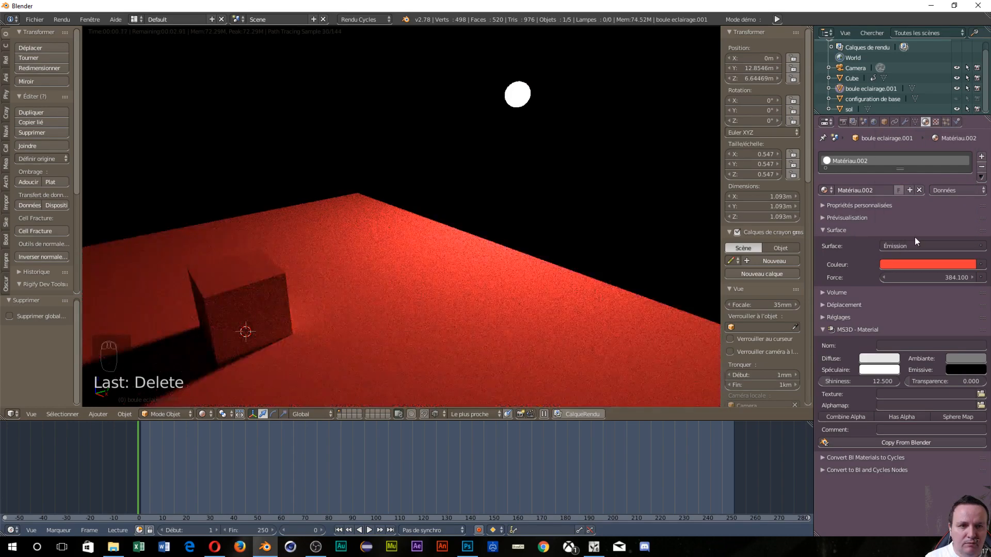
click(928, 264)
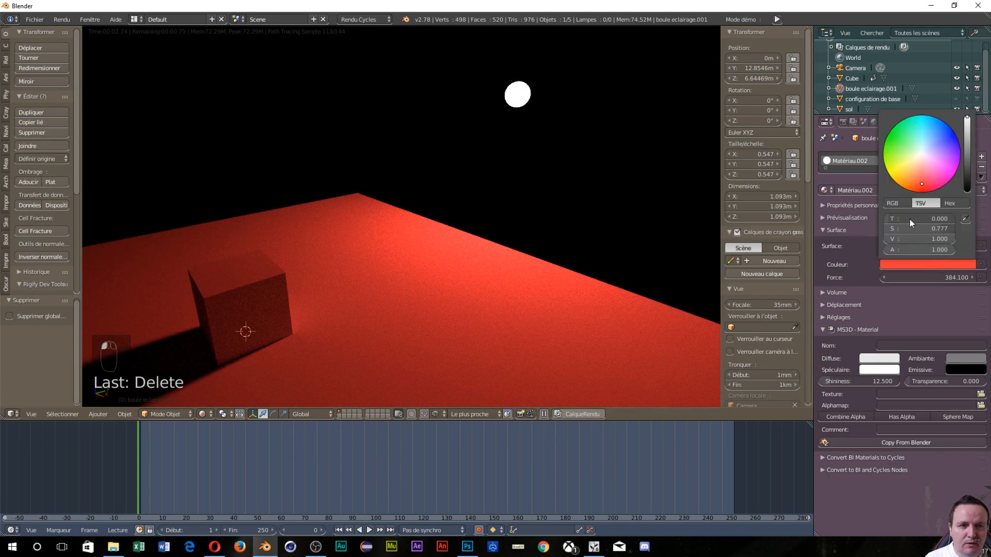
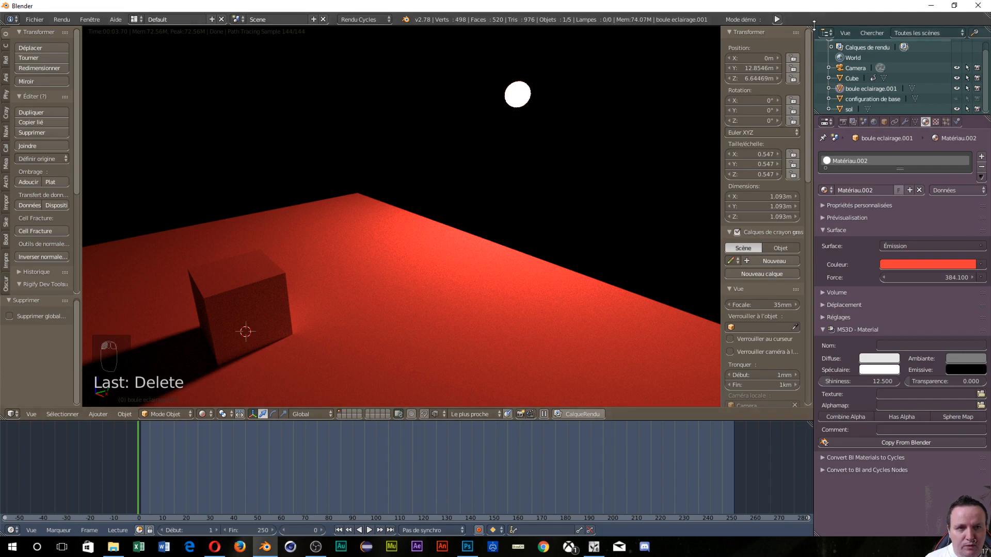
Split the 3D view vertically into two and hide the transform and tool shelves in the new view.
mouse_move(809, 29)
mouse_down()
mouse_move(467, 78)
mouse_move(448, 119)
mouse_up()
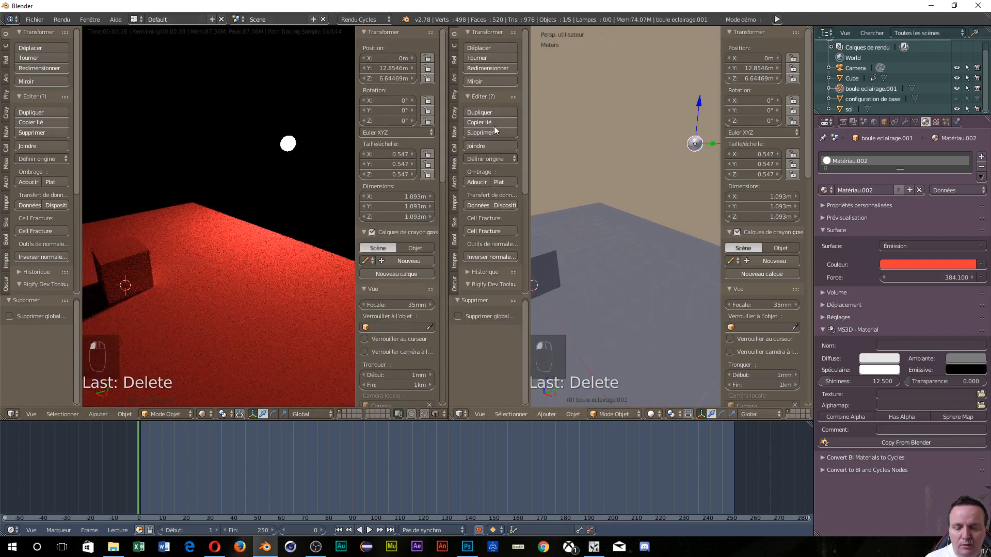
key(y)
key(n)
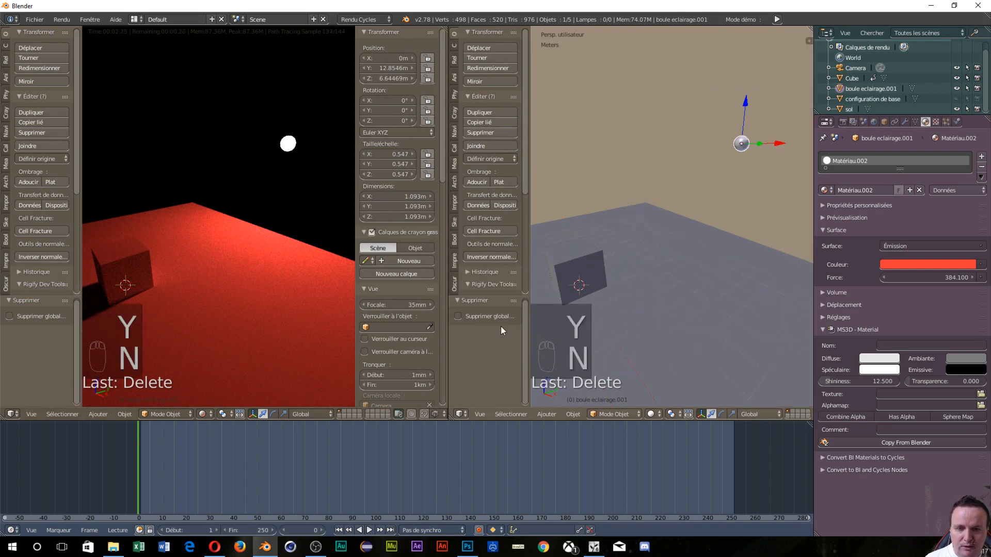
key(y)
key(t)
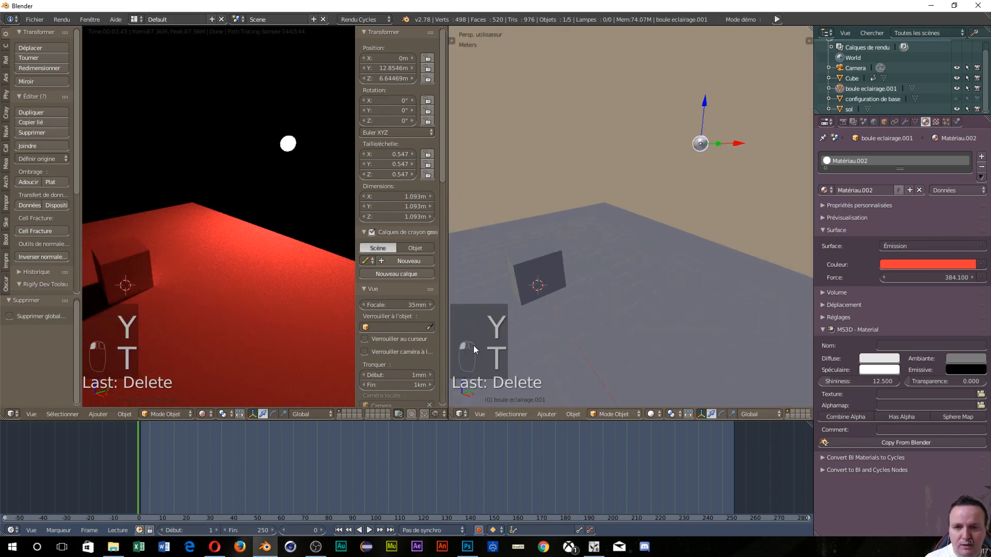
Change the new view into a Node Editor showing the sphere's Emission material nodes.
click(462, 414)
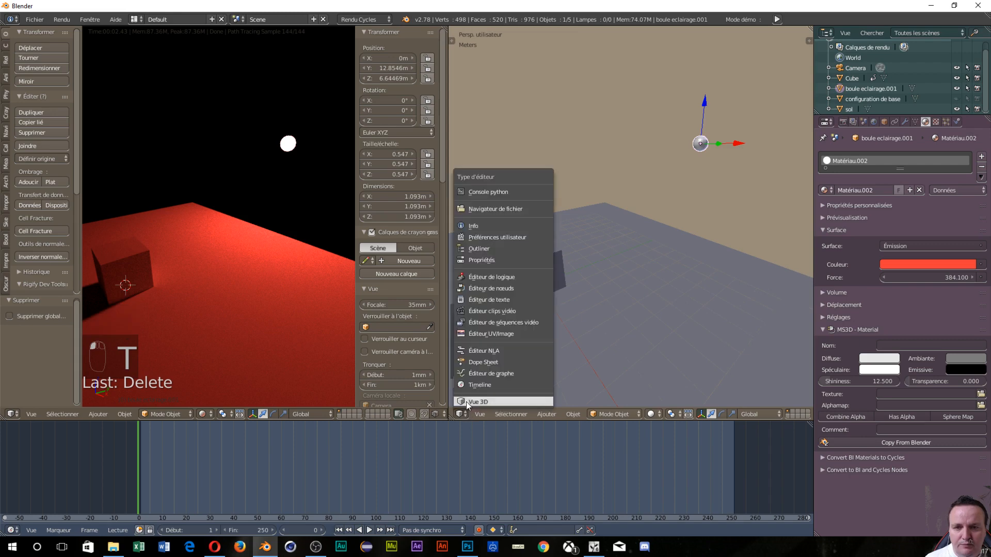
click(488, 293)
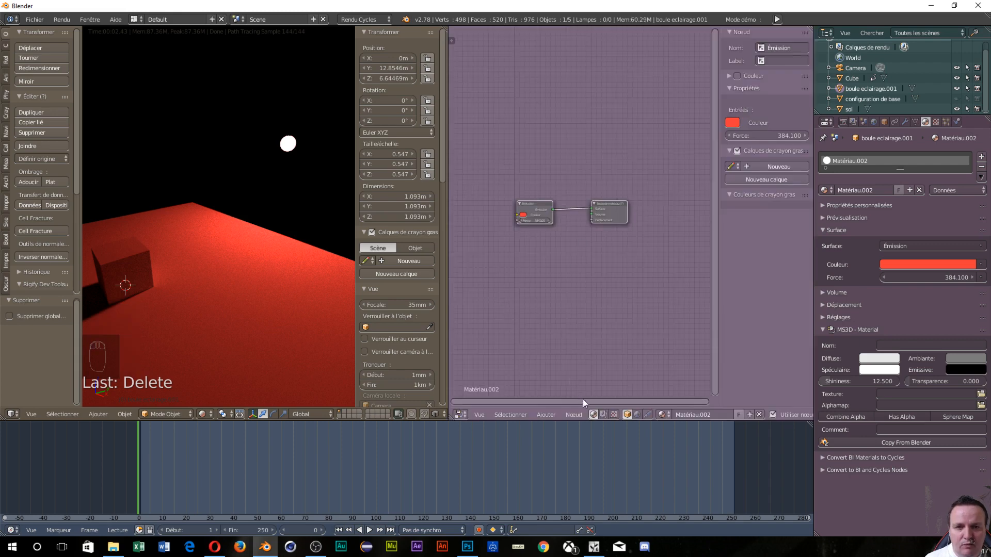
scroll(551, 253, up, 3)
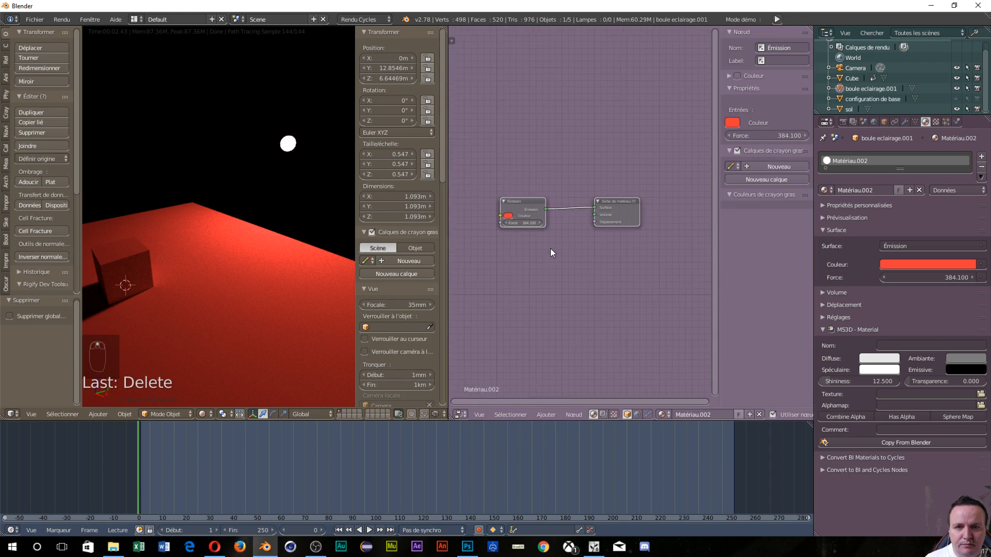
scroll(551, 253, up, 2)
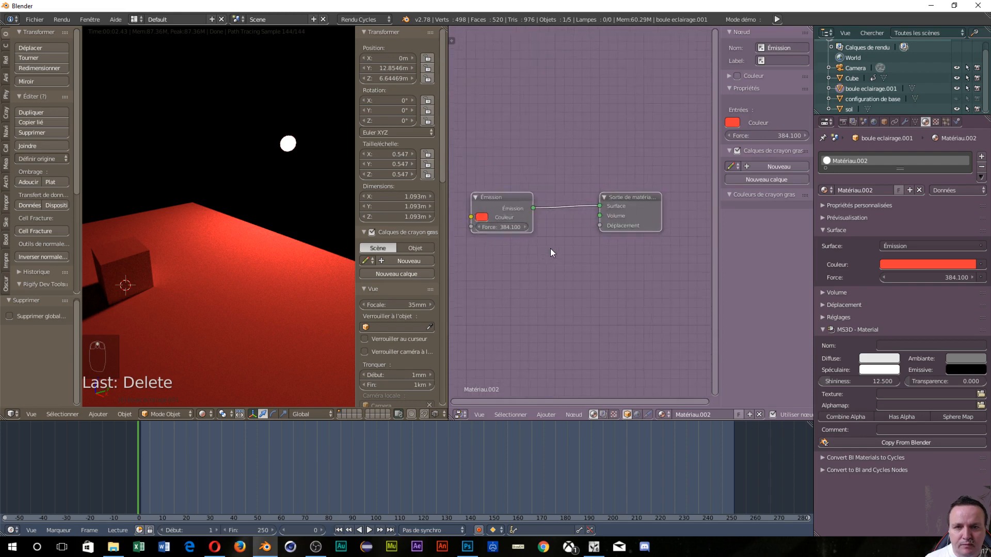
Keep the Emission node's hue at 0 and keyframe the red emission colour at frame 0.
click(482, 217)
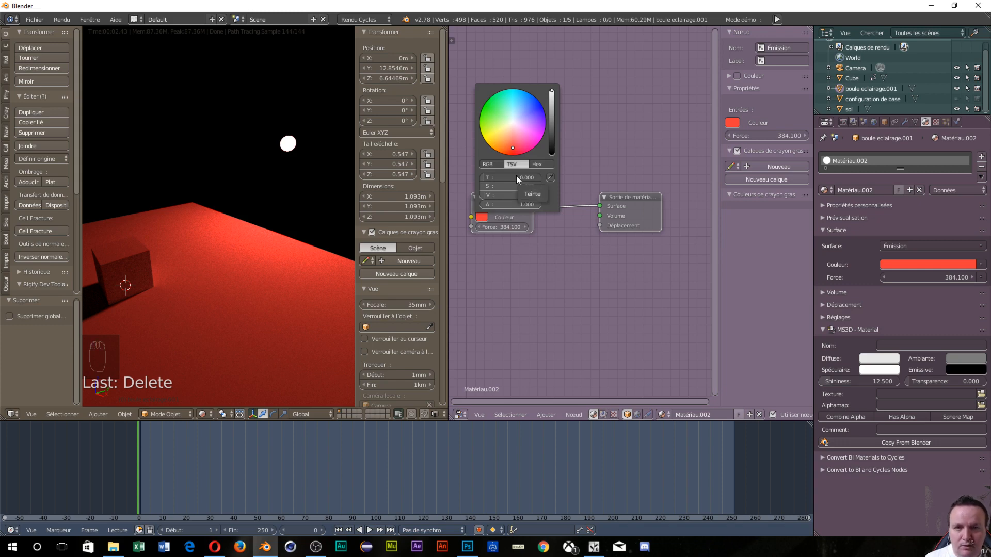
click(516, 177)
click(515, 175)
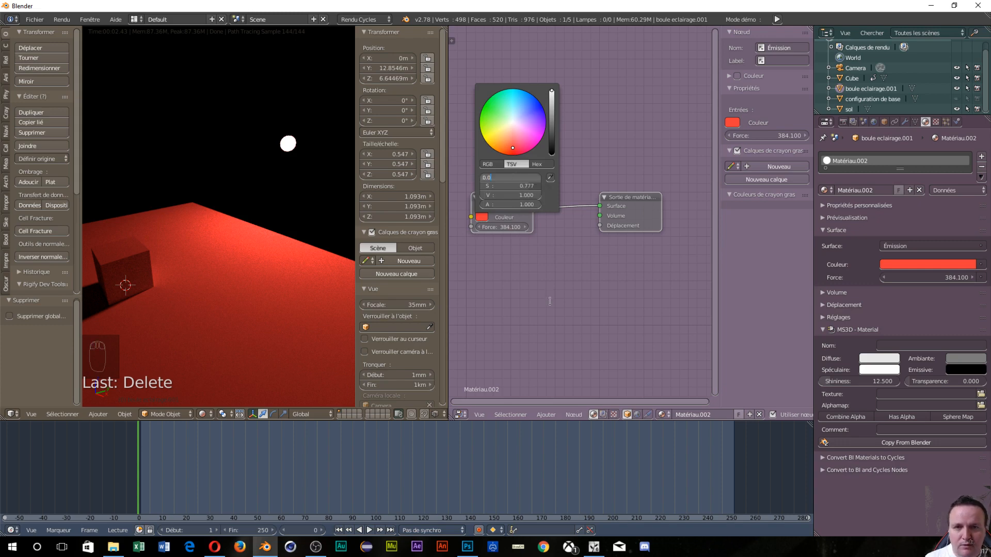
key(Return)
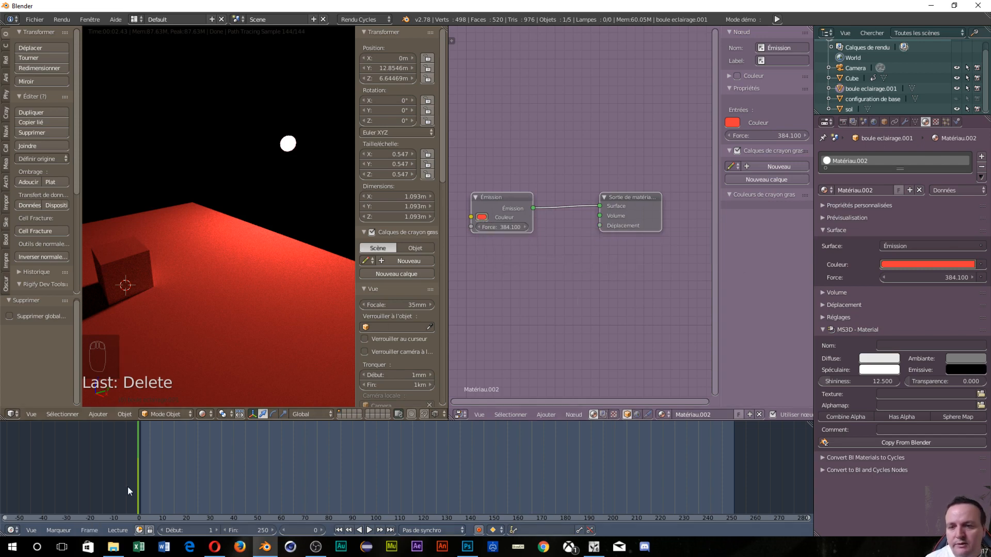
Adjust the sphere's emission hue and keyframe its red emission colour at frame 124.
click(922, 261)
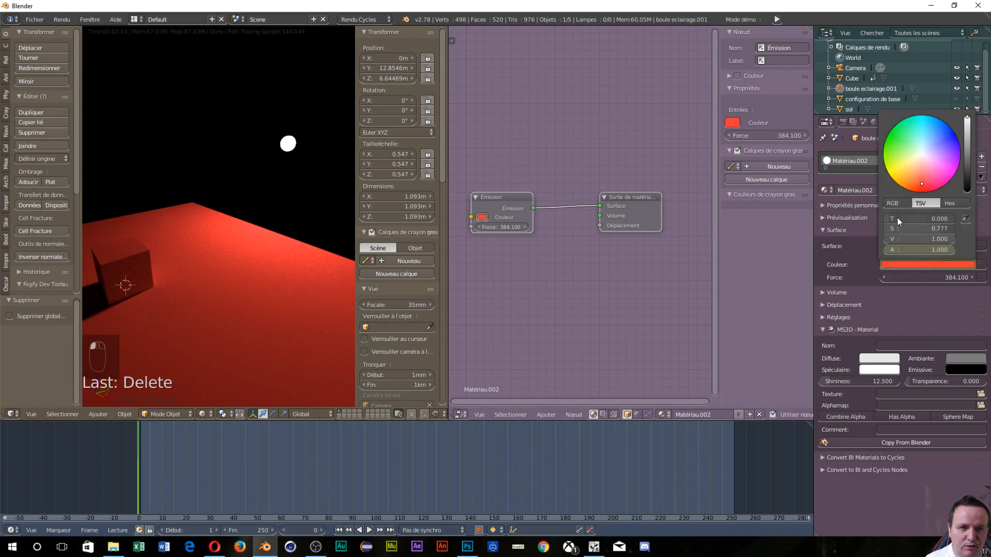
drag(897, 218, 952, 218)
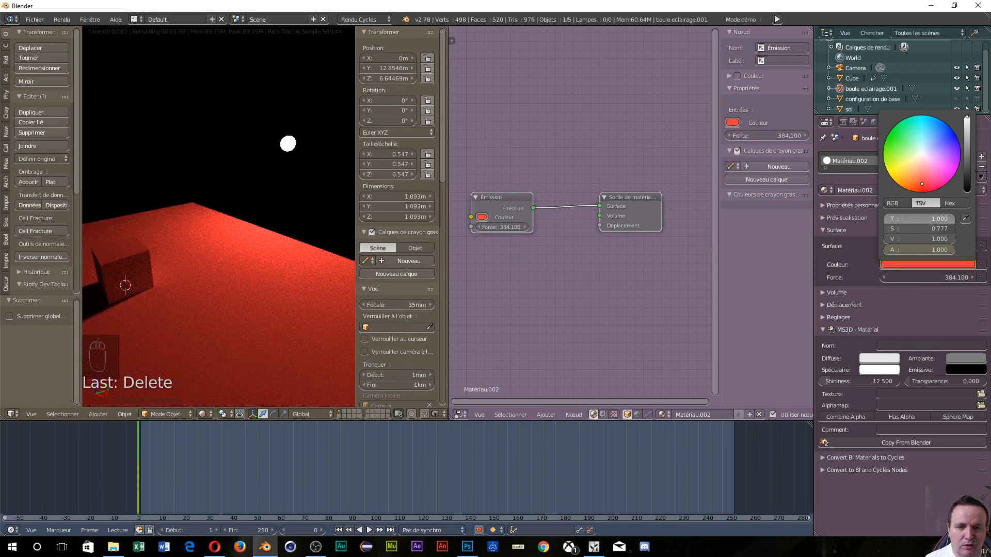
click(433, 479)
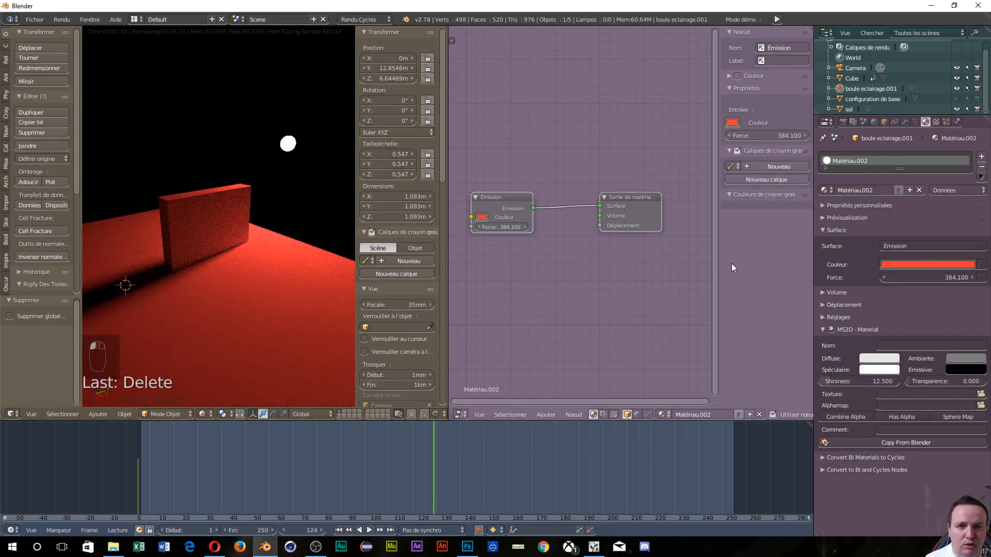
click(914, 264)
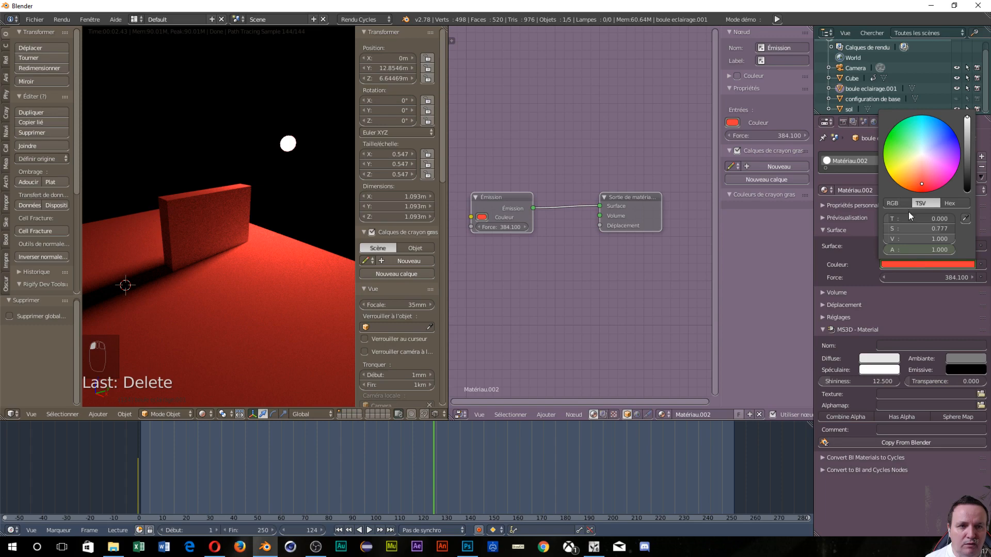
mouse_move(909, 215)
mouse_down()
mouse_move(952, 215)
mouse_move(904, 216)
mouse_up()
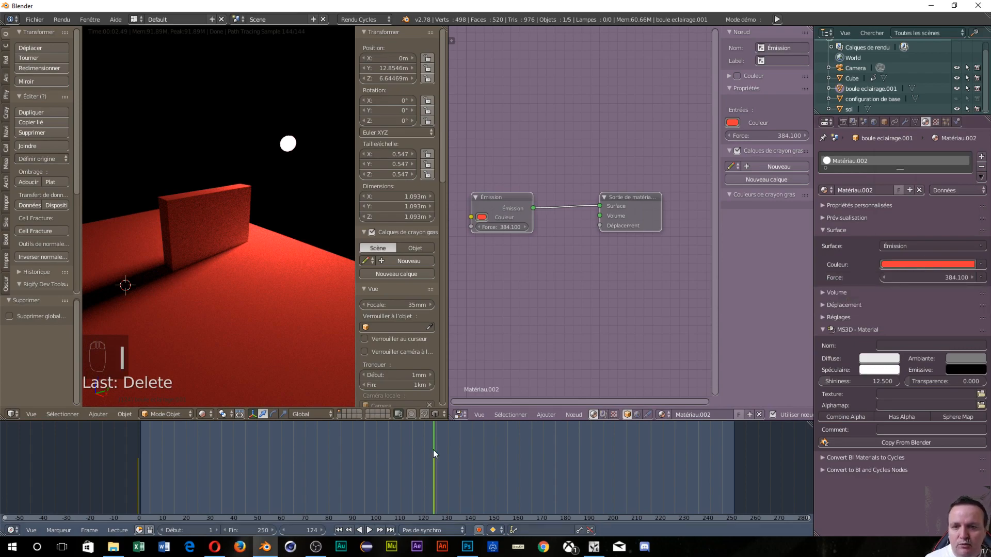
At frame 72, set the Emission node's hue to 0.617 for blue and keyframe the colour.
drag(433, 450, 310, 502)
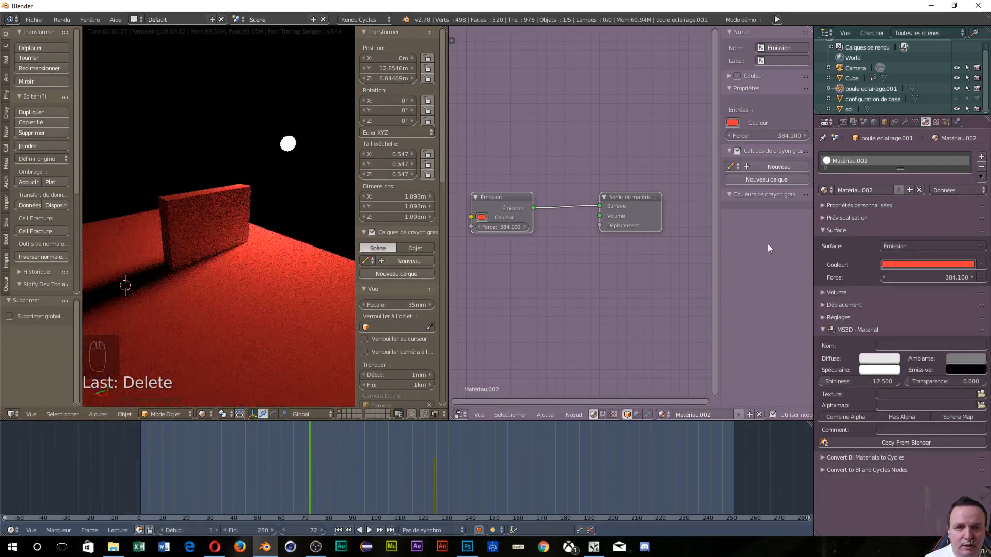
click(926, 265)
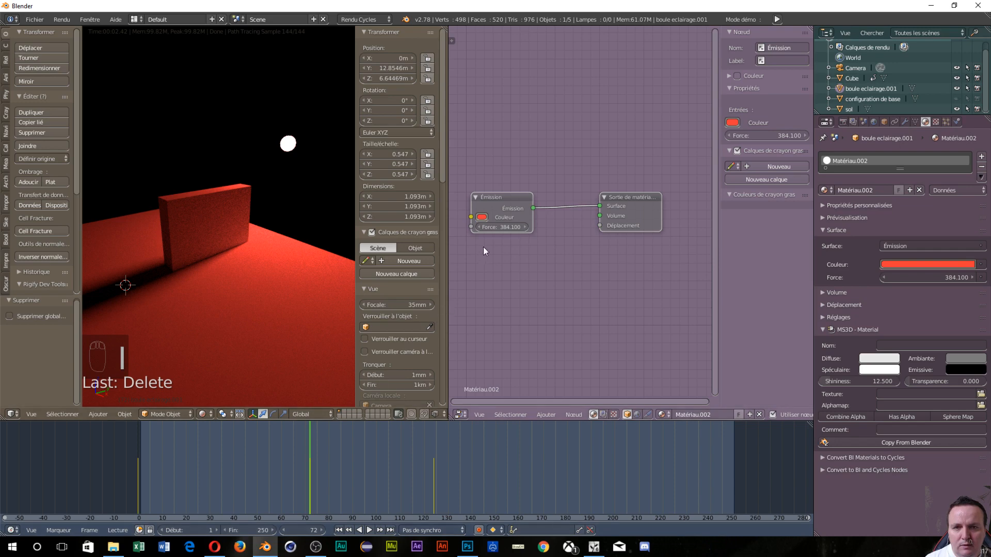
click(480, 218)
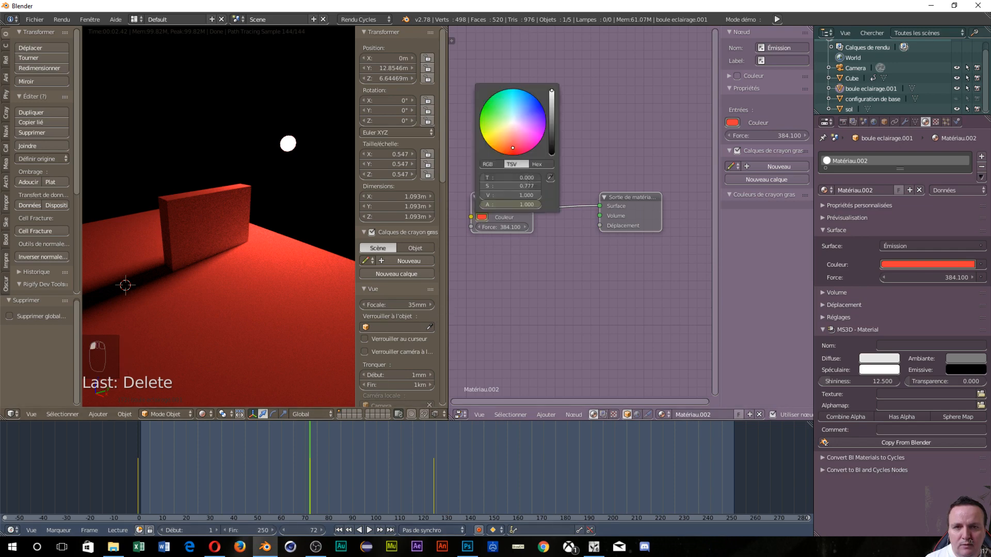
click(517, 177)
key(Return)
click(517, 177)
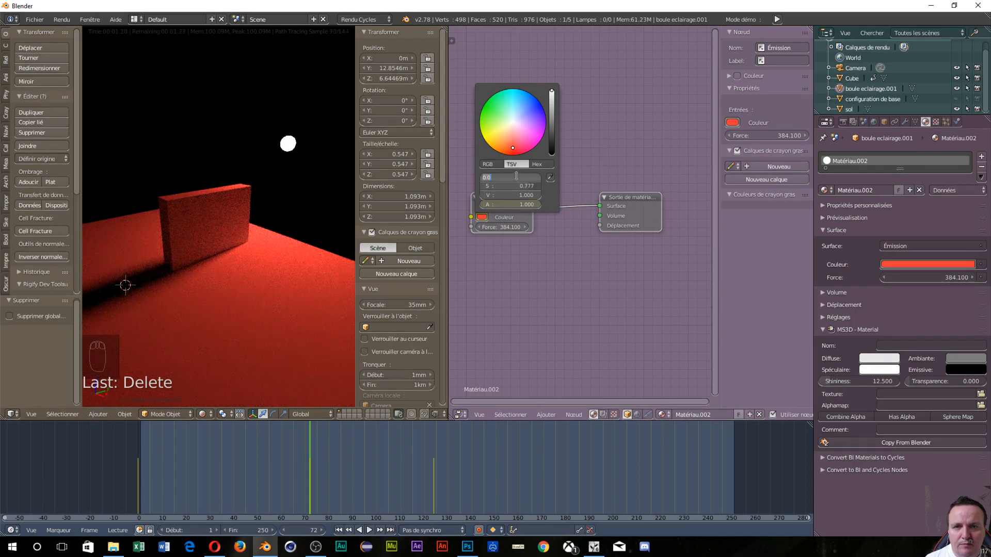
text(0.617)
key(Return)
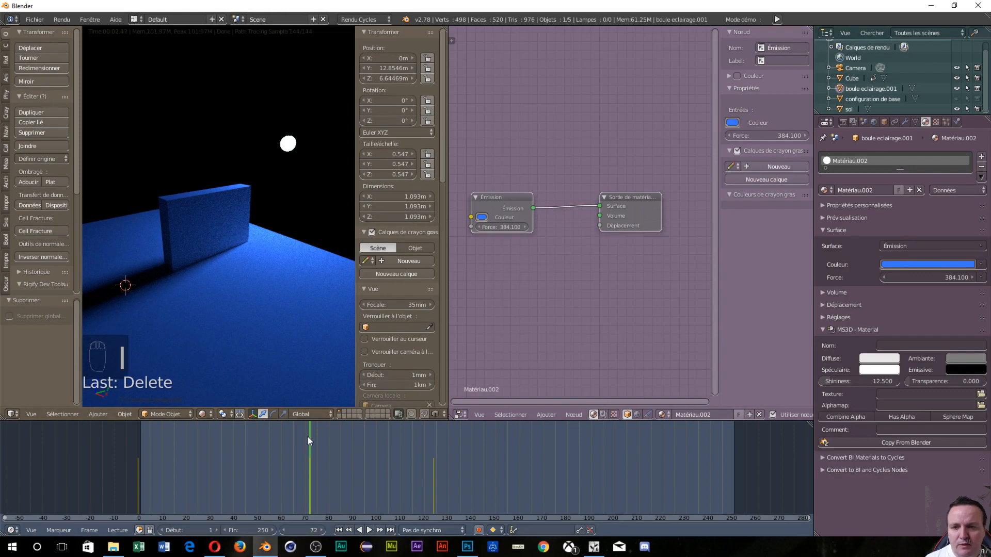
mouse_move(306, 438)
mouse_down()
mouse_move(205, 452)
mouse_move(432, 456)
mouse_move(138, 459)
mouse_move(432, 462)
mouse_move(311, 455)
mouse_up()
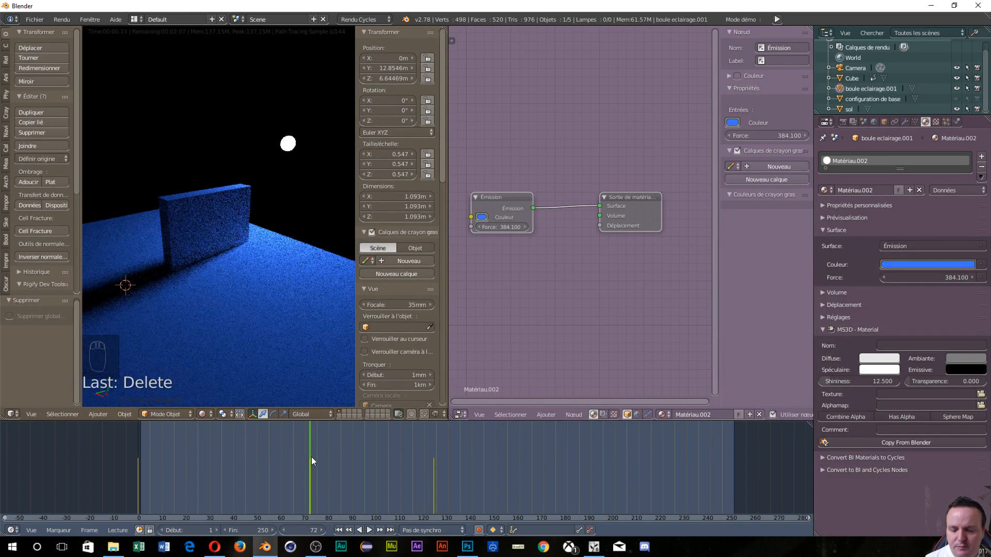
Undo the blue hue change and the colour keyframe made at frame 72.
key(ctrl+z)
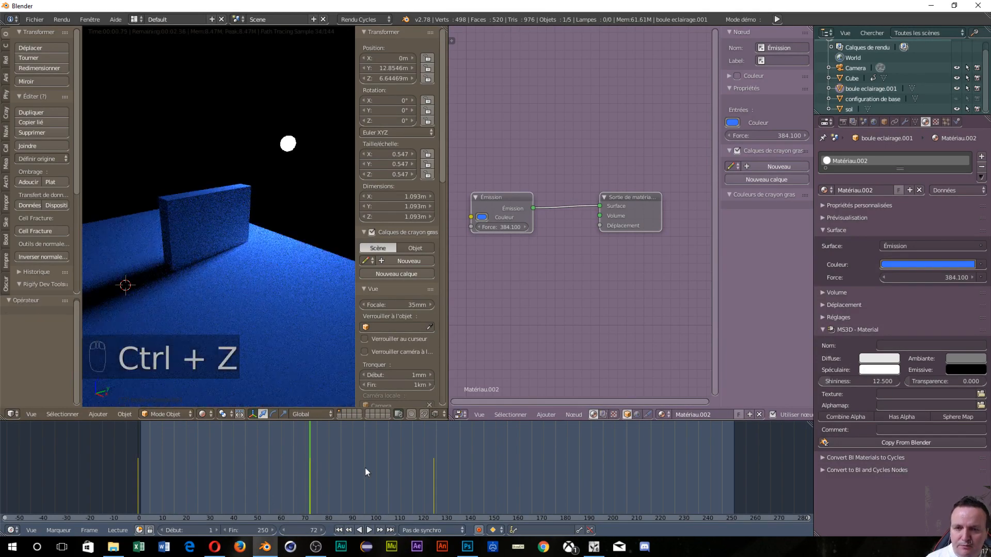
key(ctrl+z)
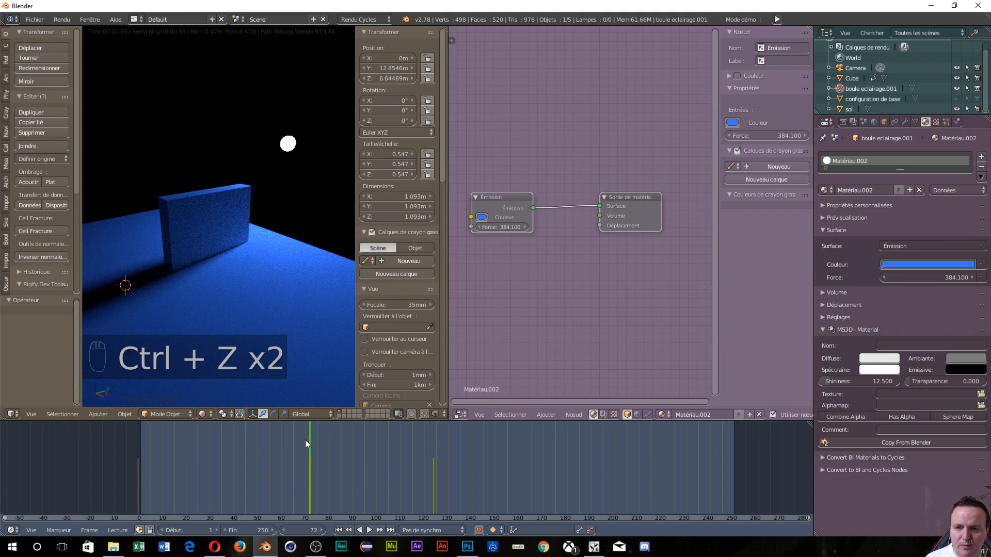
key(ctrl+z)
key(ctrl+z)
key(ctrl+z)
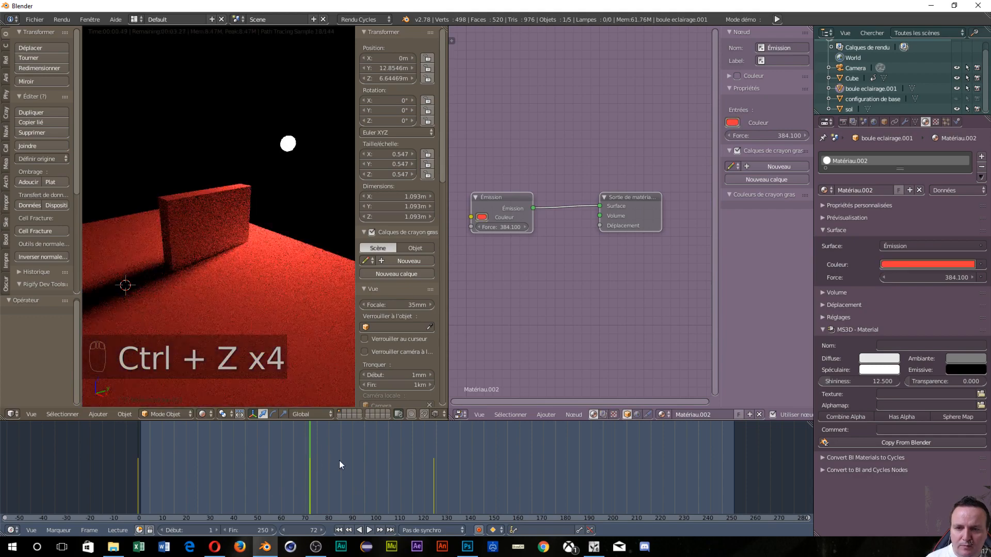
key(ctrl+z)
key(ctrl+z)
key(ctrl+z)
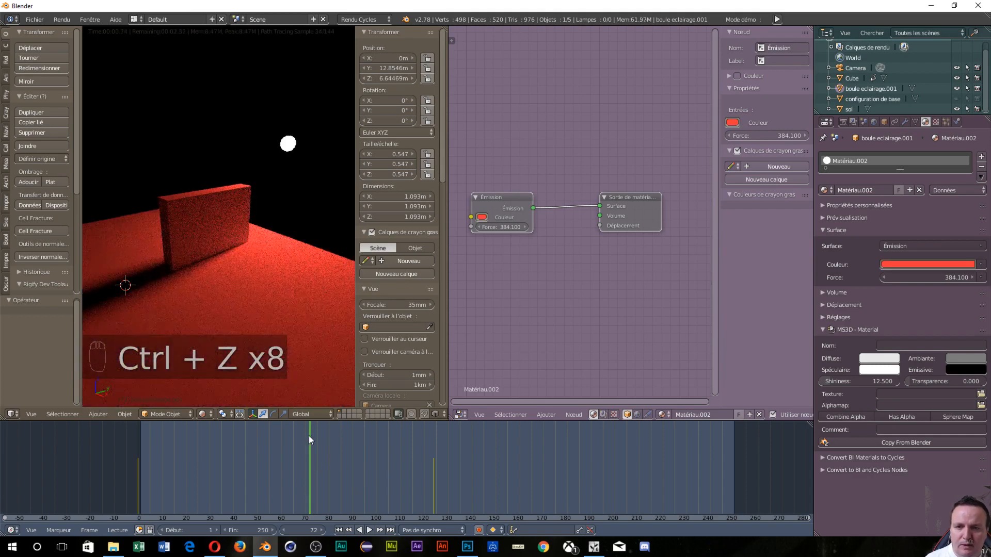
At frame 124, set the Emission node's hue to 0.999 and keyframe the red emission colour.
drag(308, 436, 434, 435)
click(481, 217)
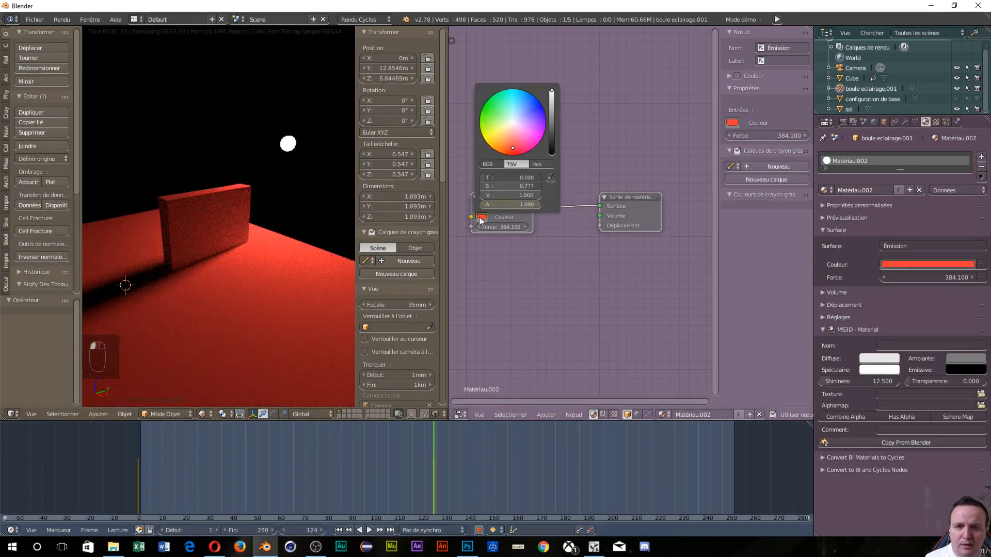
drag(481, 177, 541, 178)
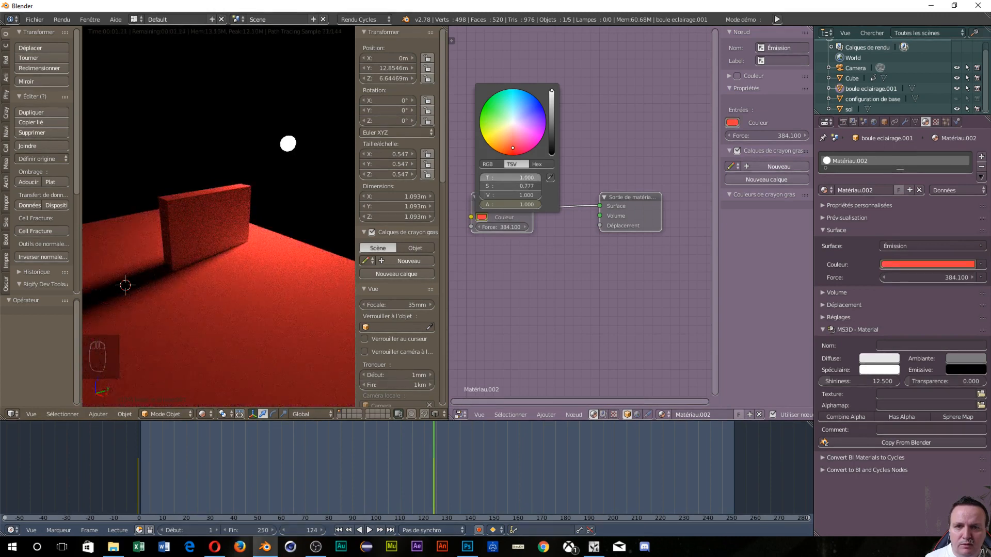
drag(541, 177, 540, 178)
click(522, 180)
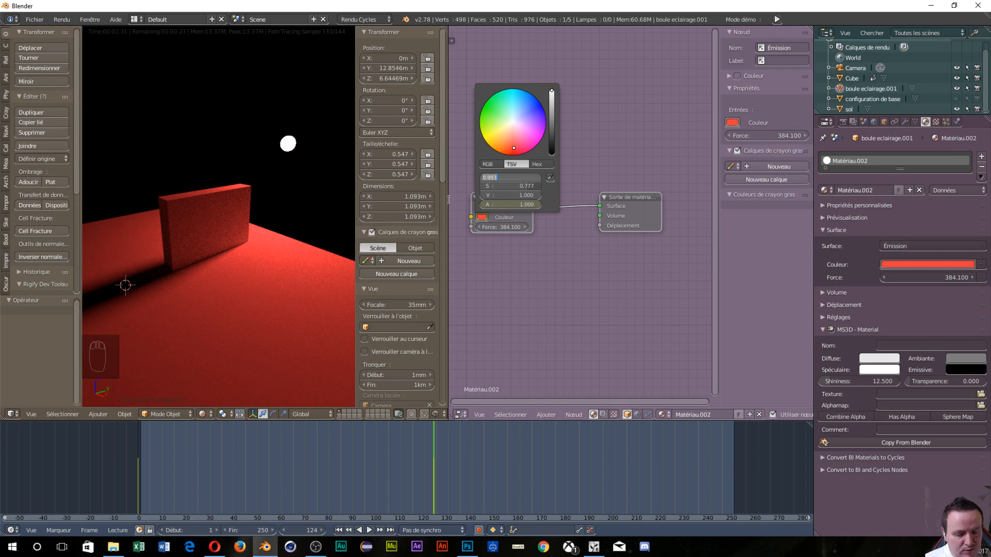
text(.9999)
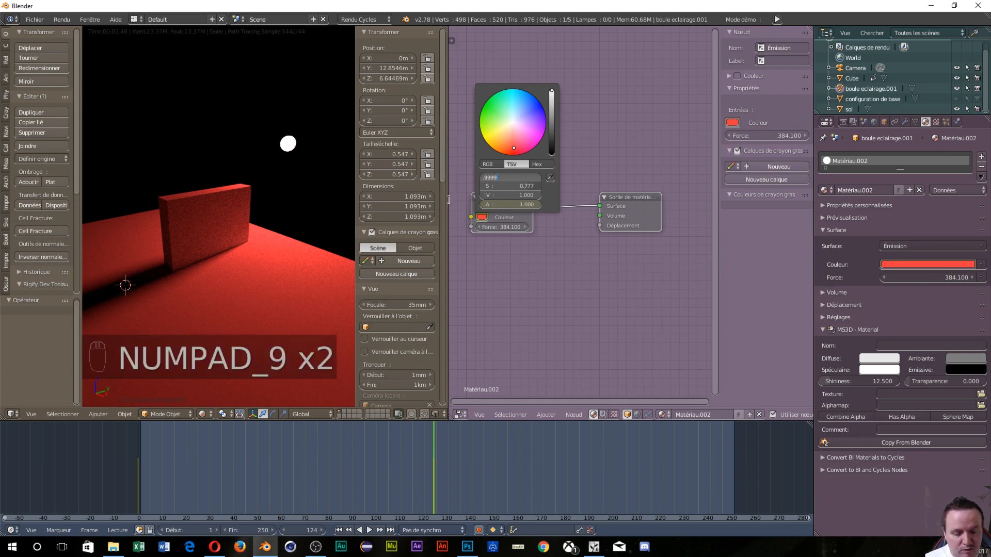
key(BackSpace)
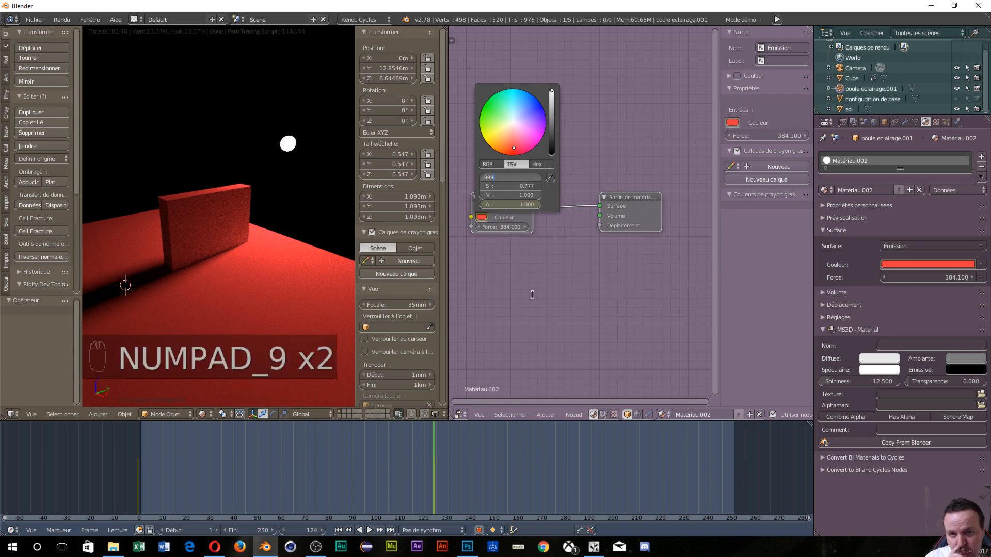
key(Return)
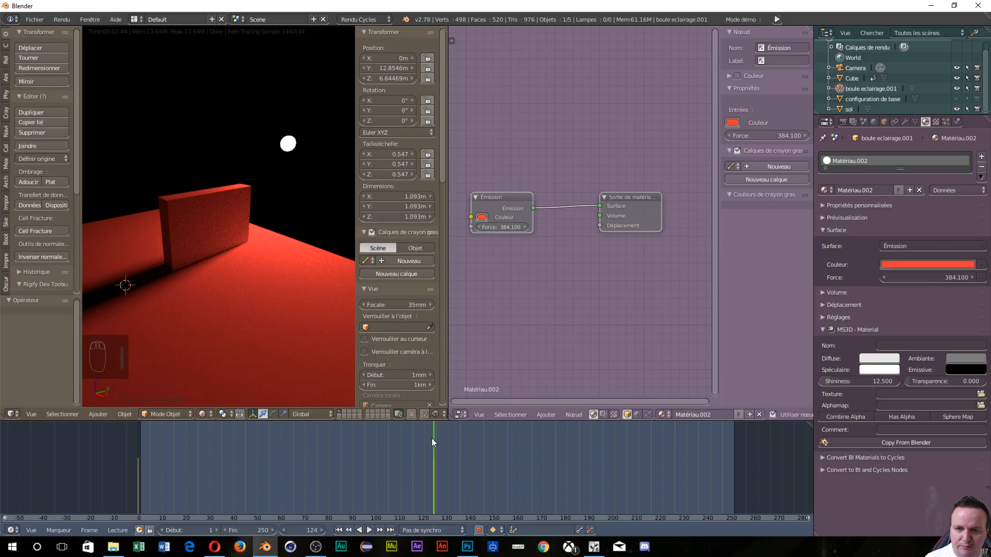
At frame 62, set the Emission node's hue to 0.5 for cyan and keyframe the colour.
mouse_move(431, 438)
mouse_down()
mouse_move(332, 464)
mouse_move(90, 472)
mouse_move(320, 432)
mouse_move(433, 434)
mouse_move(140, 453)
mouse_move(425, 435)
mouse_up()
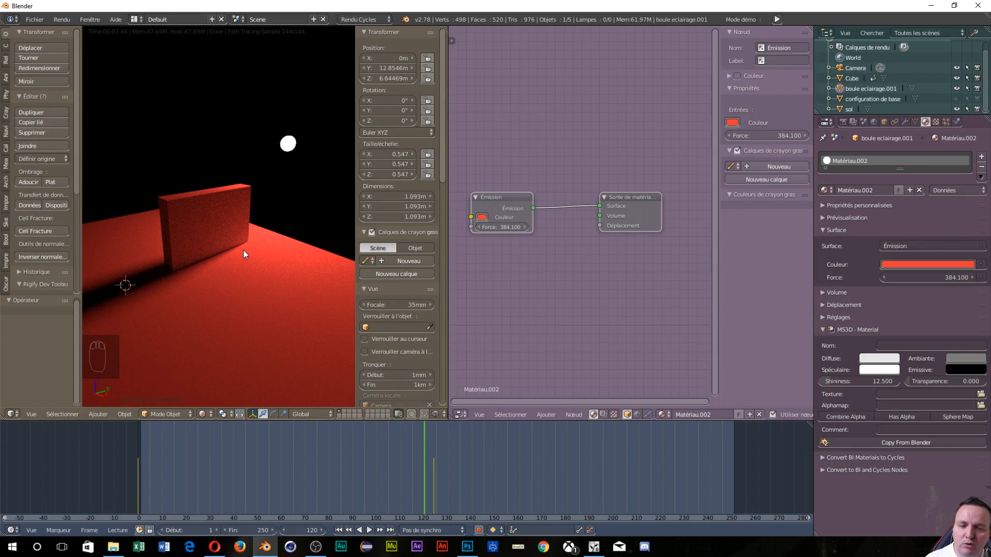
drag(425, 431, 303, 448)
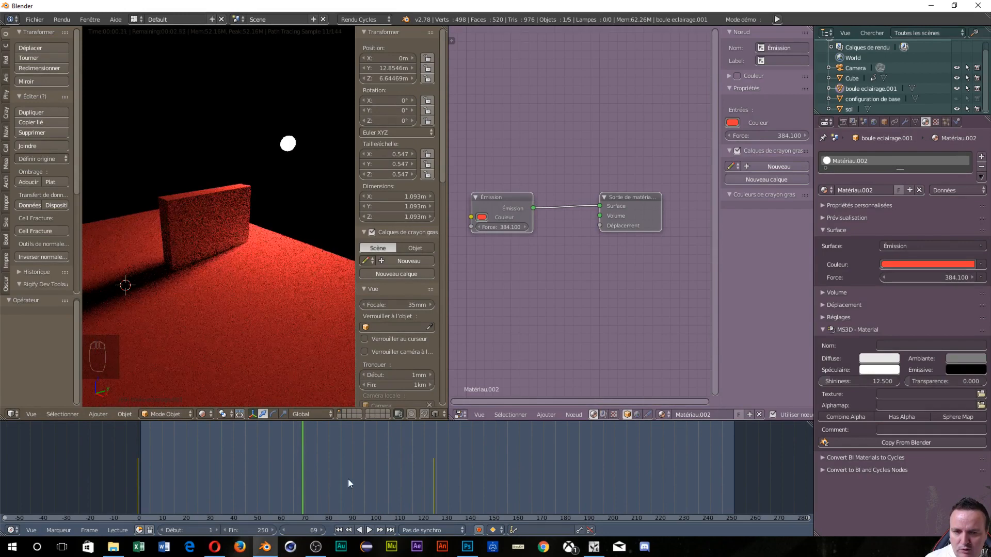
click(433, 460)
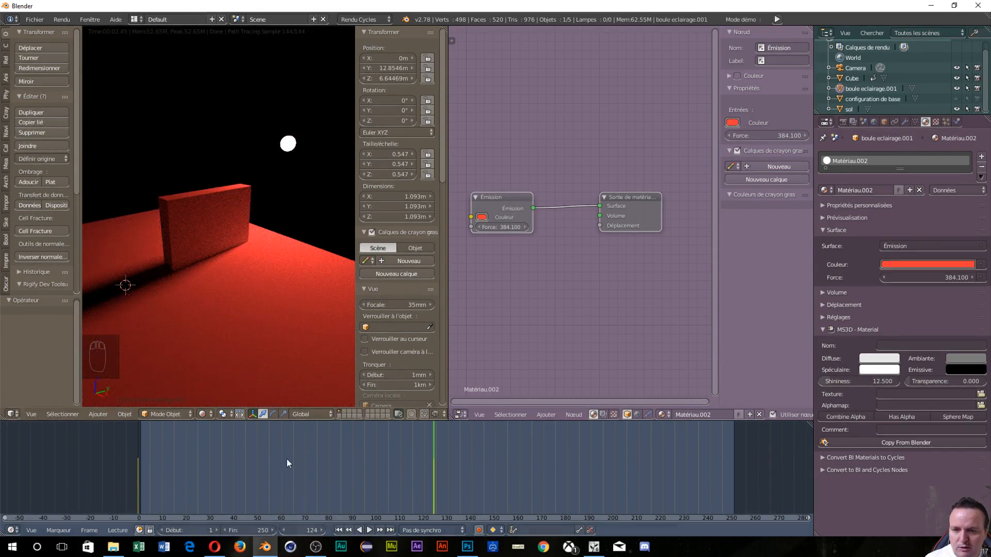
click(304, 528)
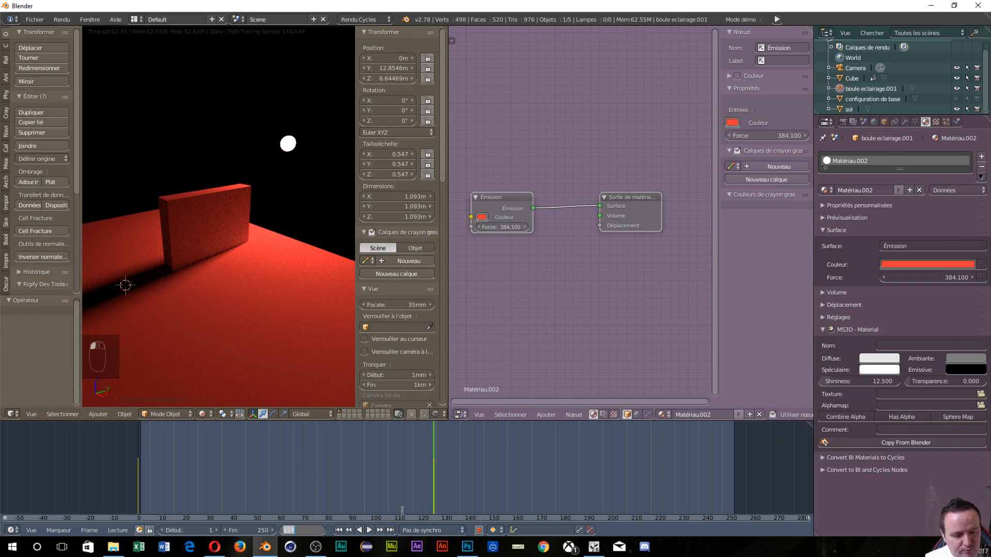
text(62)
key(Return)
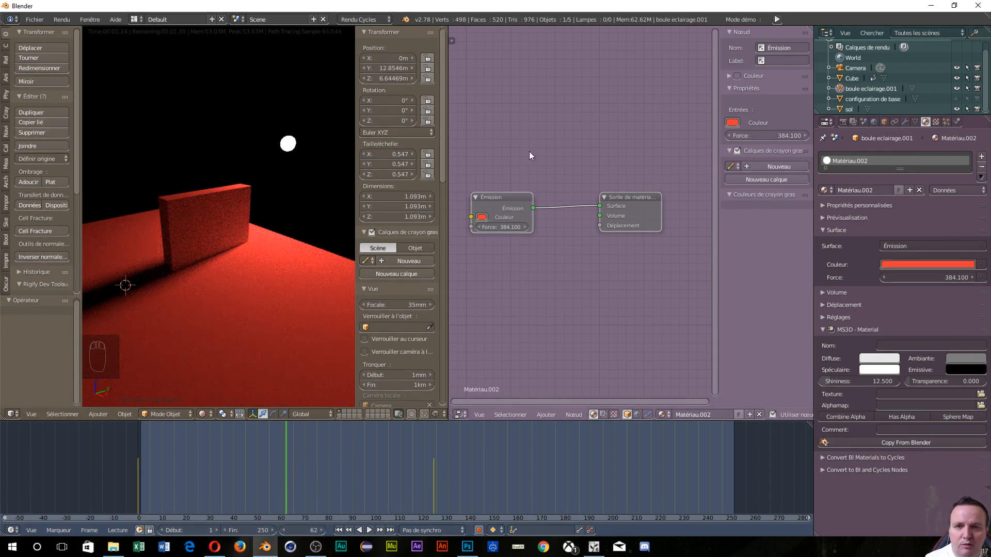
click(481, 217)
click(505, 178)
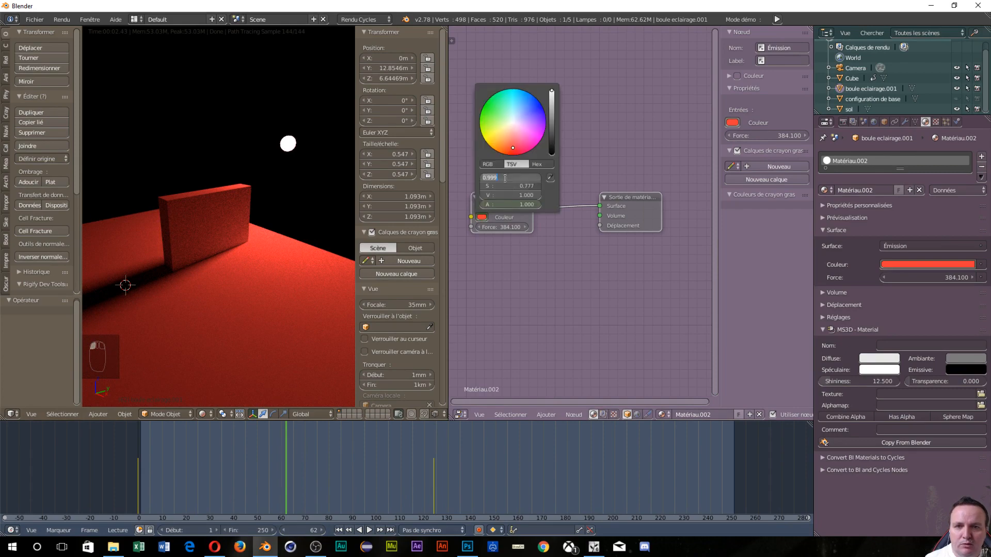
text(.5)
key(Return)
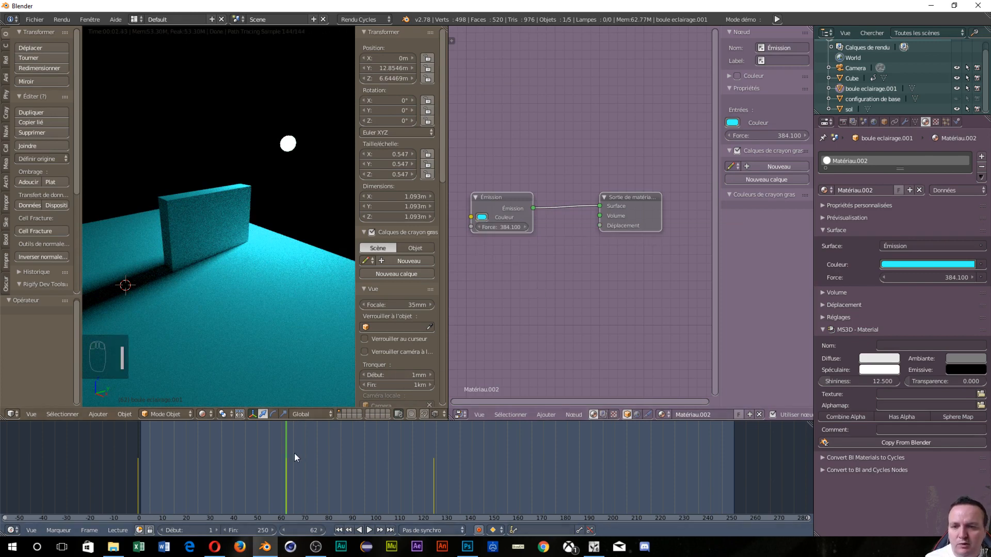
Play the animation from frame 0 to examine the emission colour changes, and stop it at frame 180.
drag(287, 447, 135, 444)
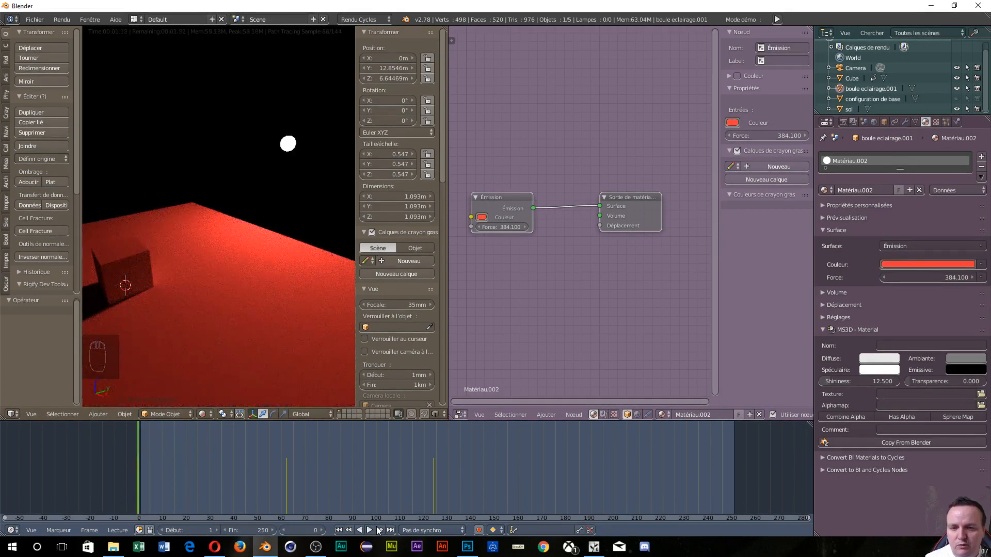
click(370, 532)
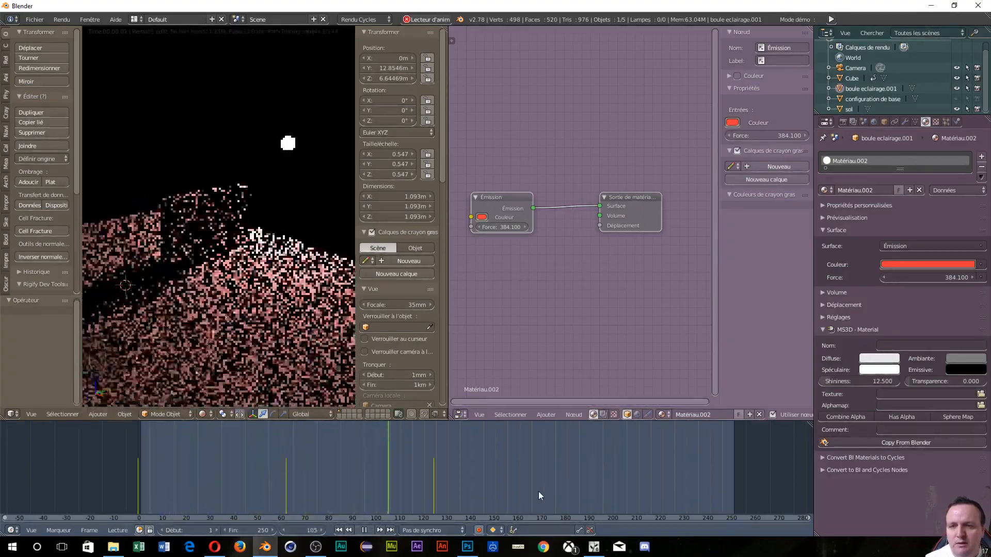
click(365, 530)
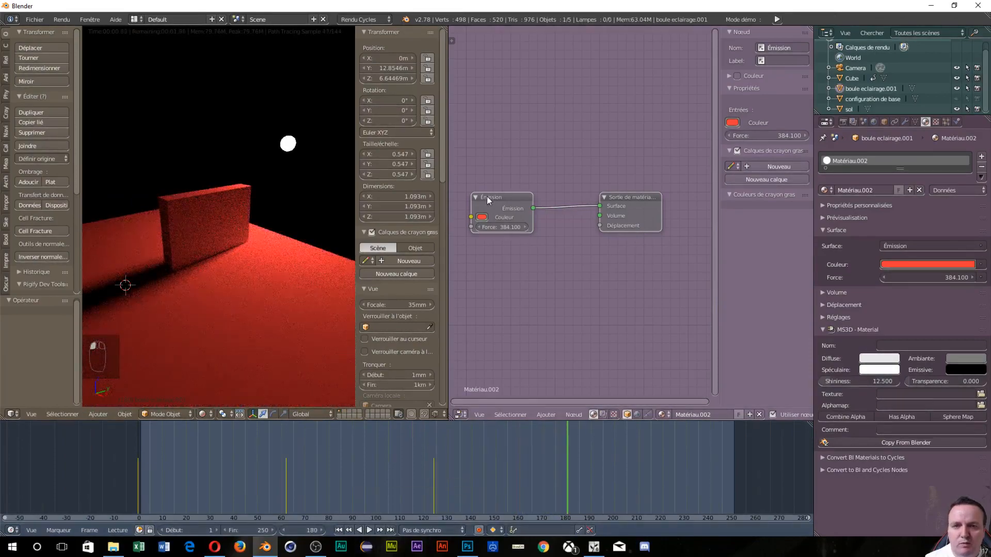
Try raising the saturation of the sphere's emission colour to 0.947 at frame 180.
click(482, 218)
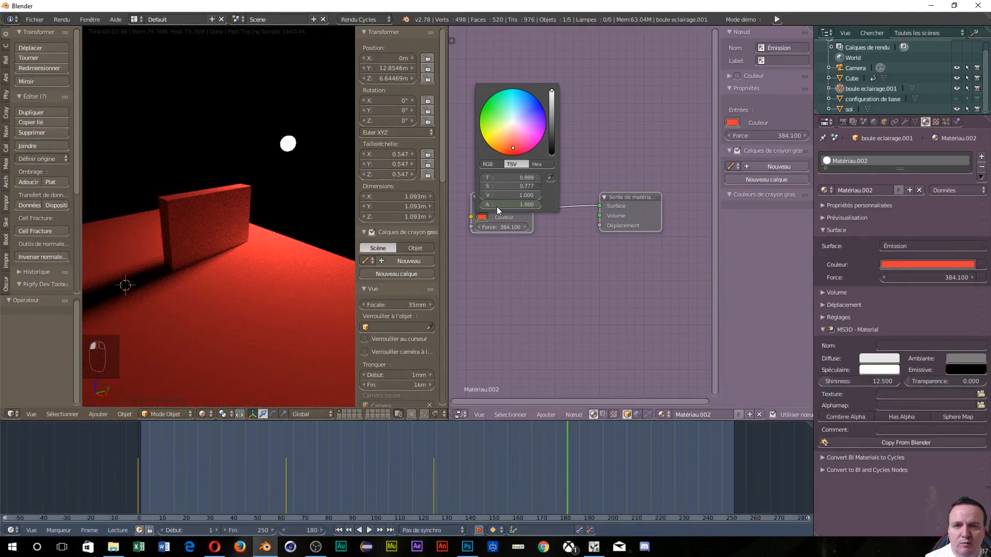
drag(492, 186, 539, 186)
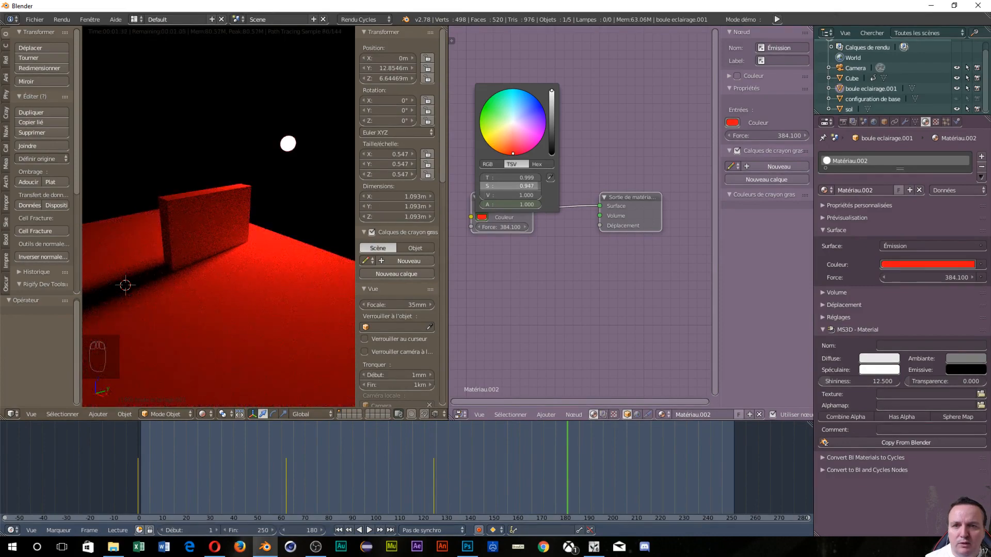
click(563, 446)
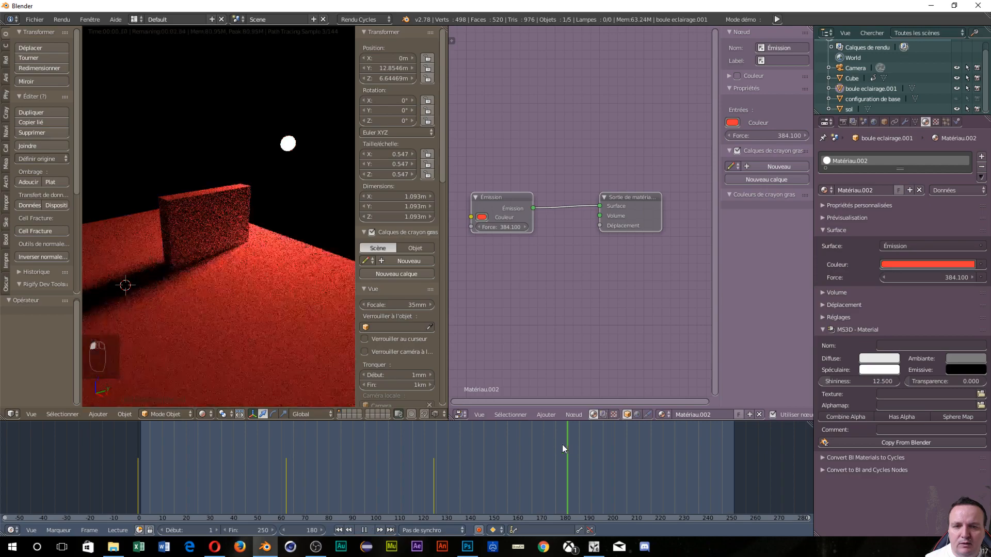
At frame 0, give the cube a new material and spread its Diffuse BSDF and Material Output nodes apart.
drag(561, 444, 107, 463)
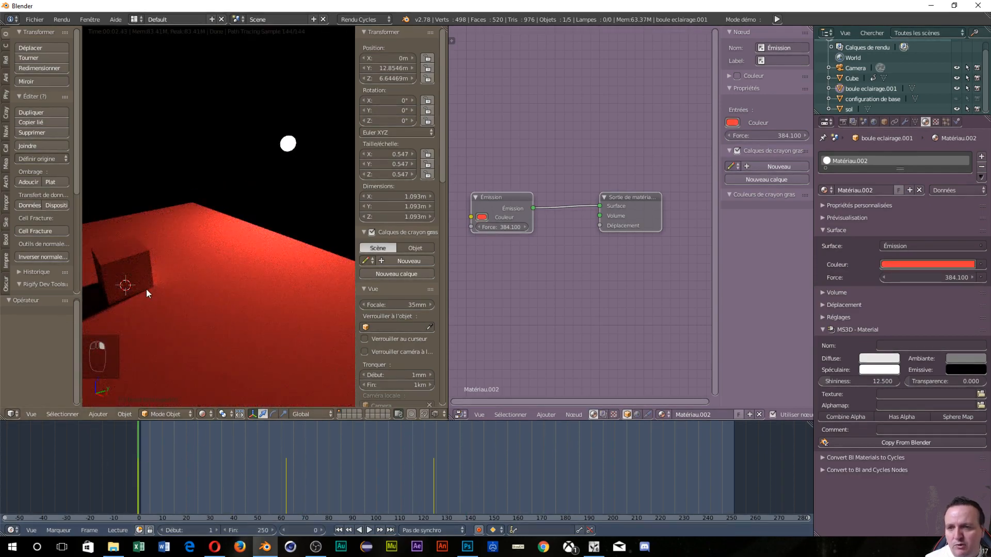
right_click(134, 268)
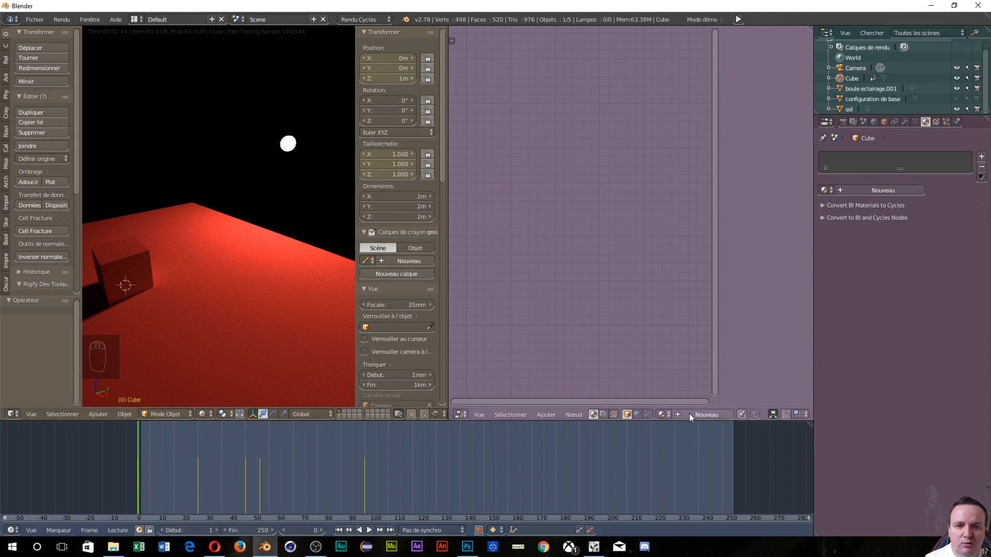
click(701, 414)
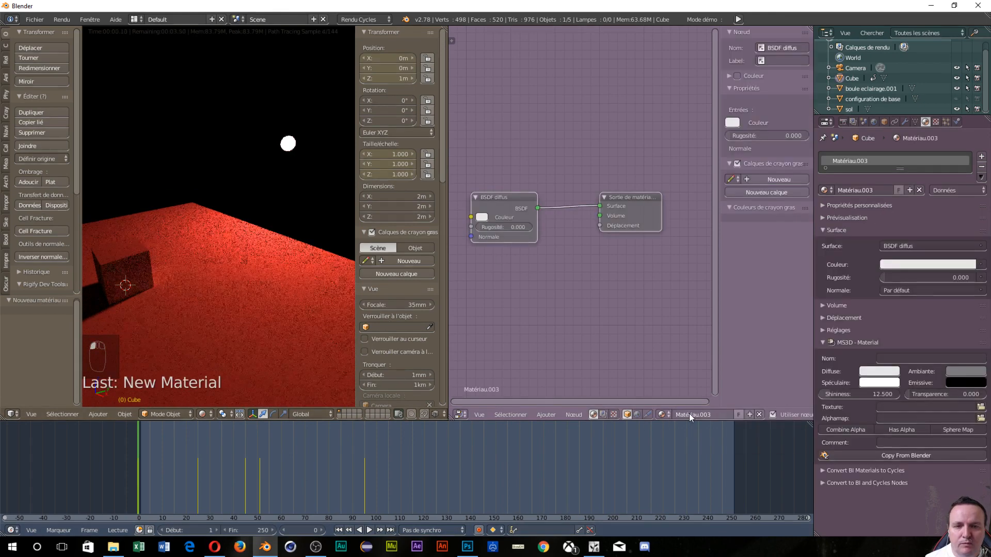
drag(503, 207, 480, 178)
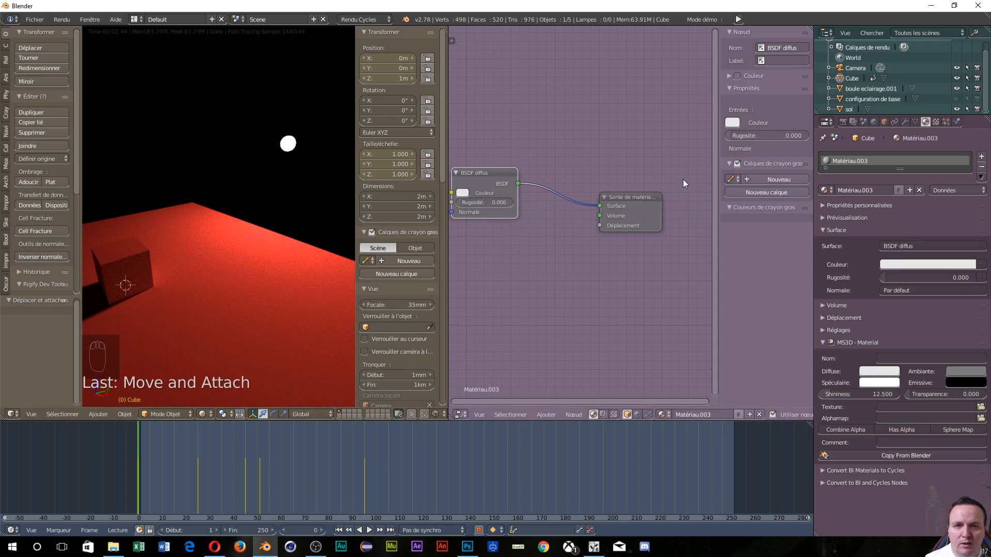
drag(652, 196, 694, 213)
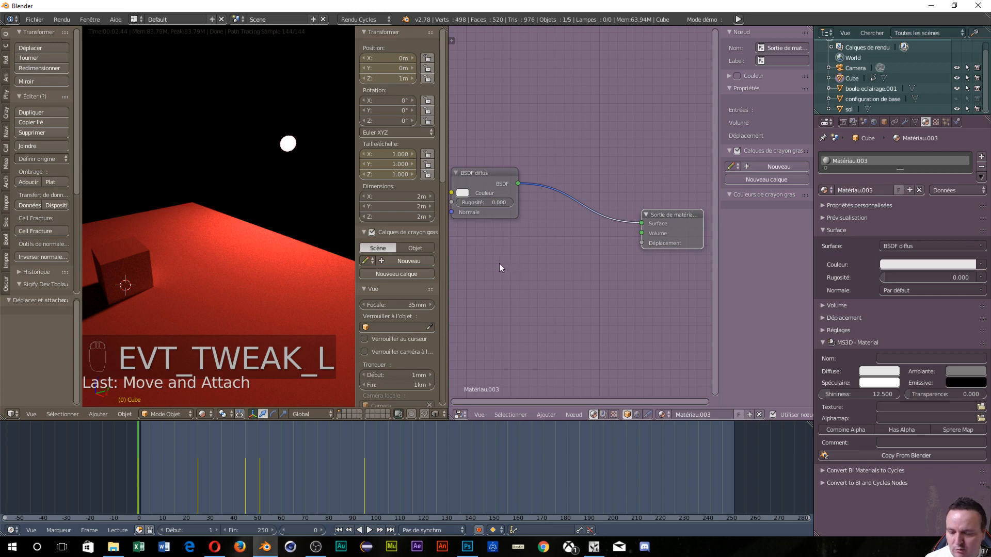
Add a Glossy BSDF (BSDF brillant) node below the Diffuse BSDF in the cube's material.
key(shift+a)
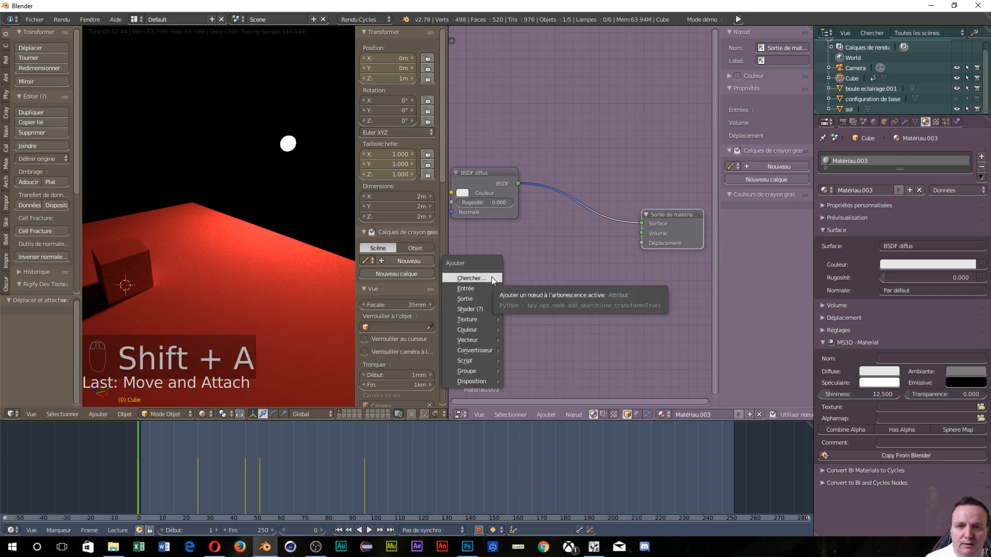
mouse_move(485, 300)
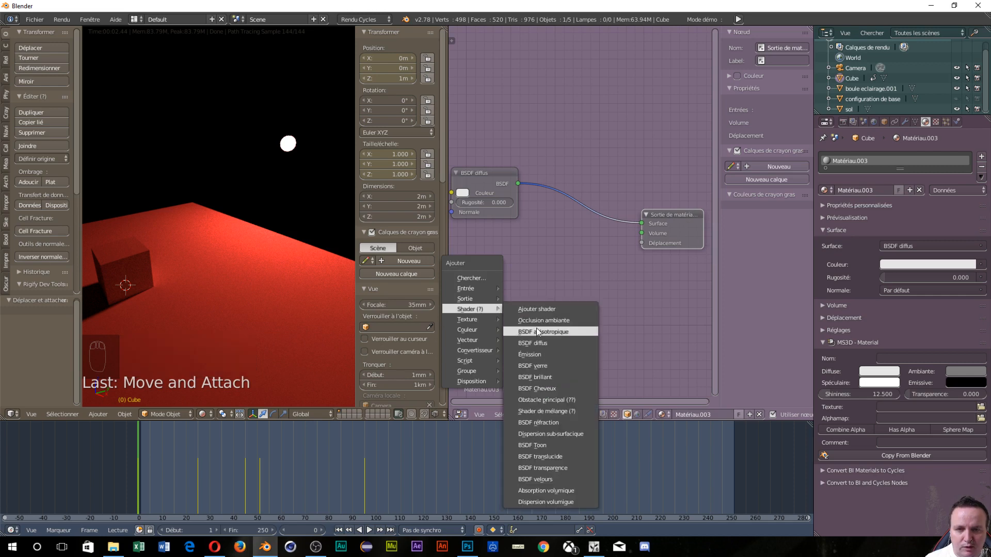
click(543, 377)
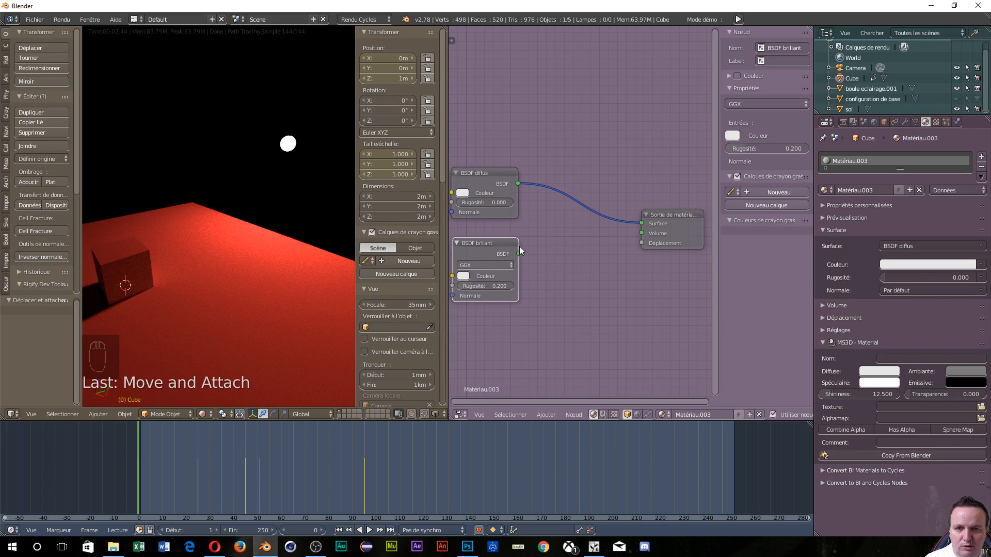
Insert a Mix Shader (Shader de mélange) on the link between the Diffuse BSDF and the Material Output.
key(shift+a)
mouse_move(543, 226)
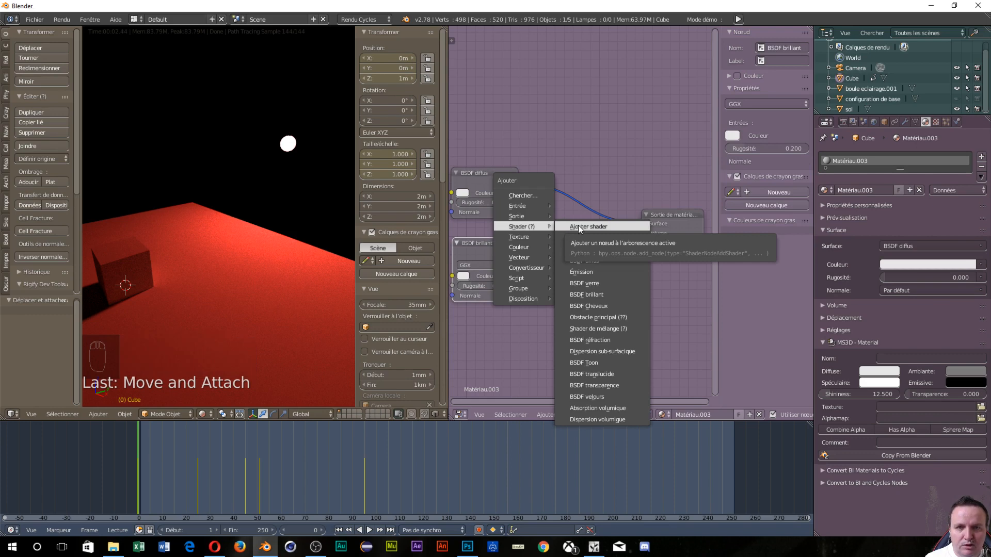
key(Escape)
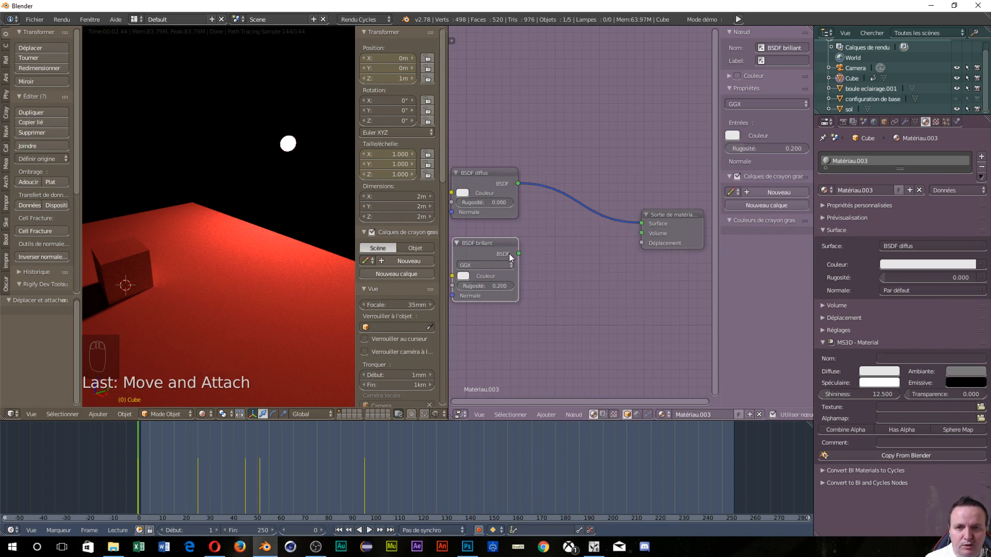
key(shift+a)
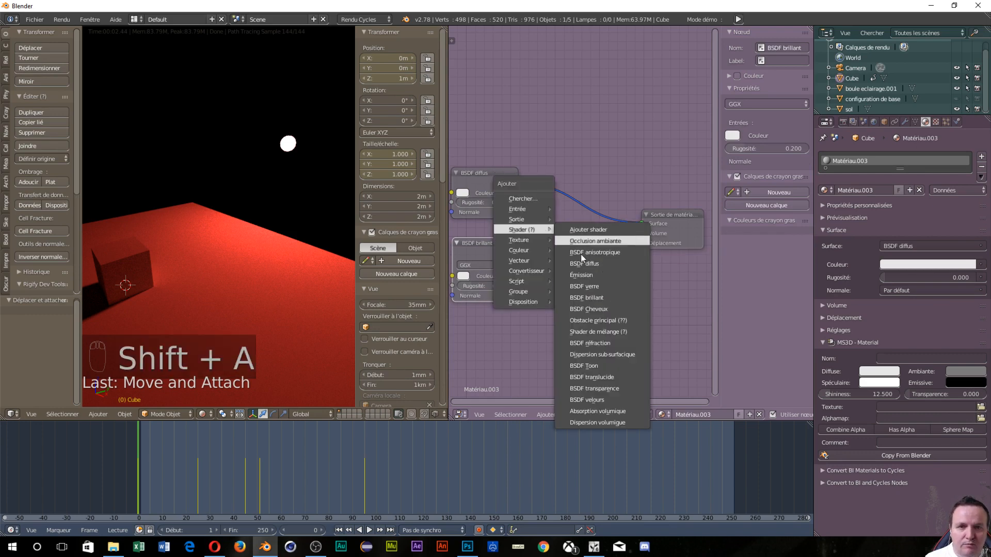
click(588, 331)
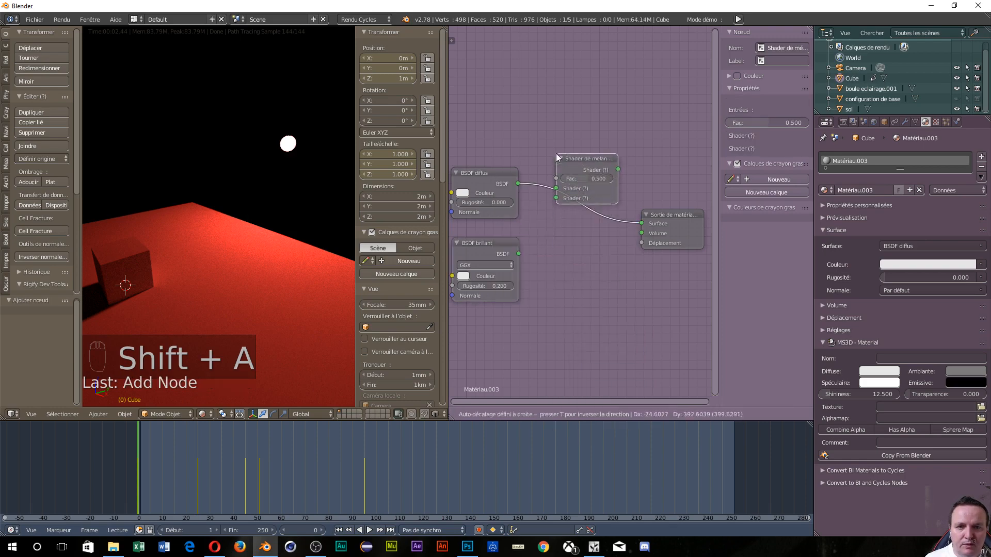
click(558, 162)
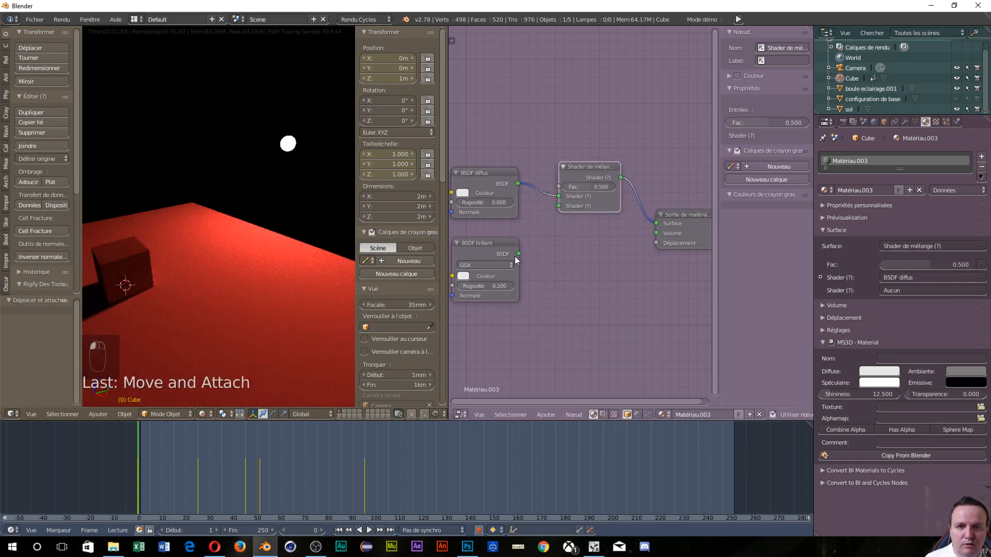
Connect the Glossy BSDF to the Mix Shader's second shader input, with glossy roughness 0 and mix factor 0.
drag(518, 254, 562, 187)
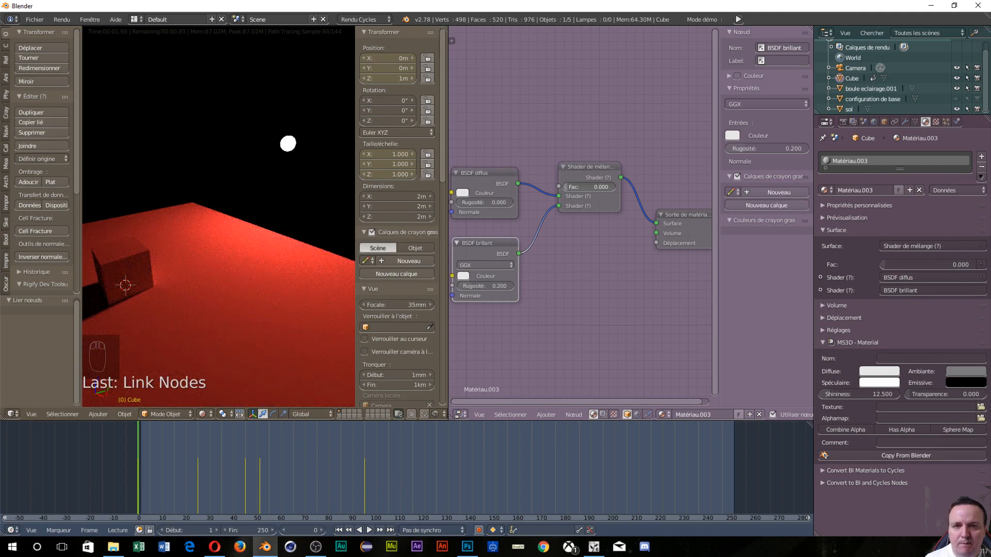
drag(509, 286, 477, 286)
drag(570, 186, 612, 186)
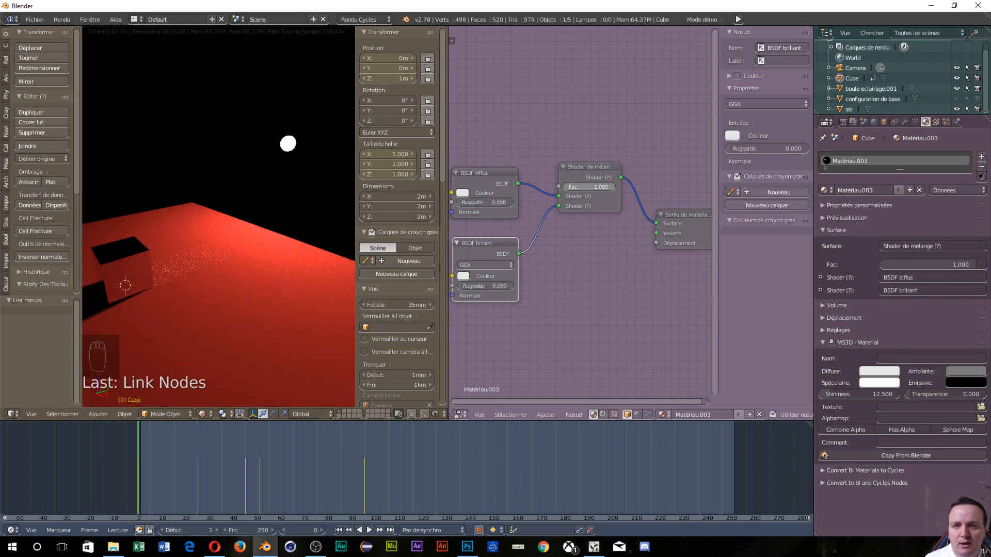
drag(612, 186, 567, 186)
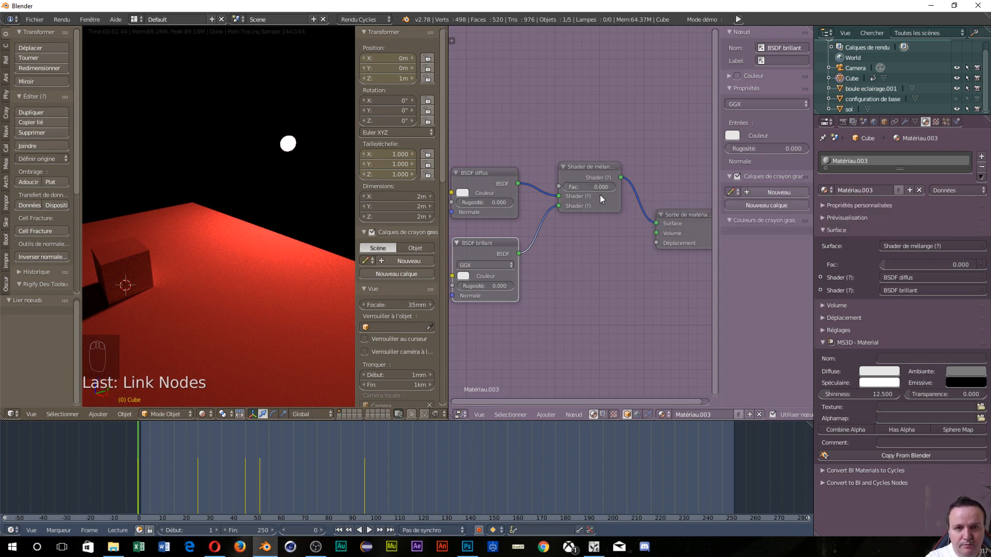
Set the colour of the cube's Diffuse BSDF to light blue (HSV 0.535, 0.389, 0.906).
key(KP_0)
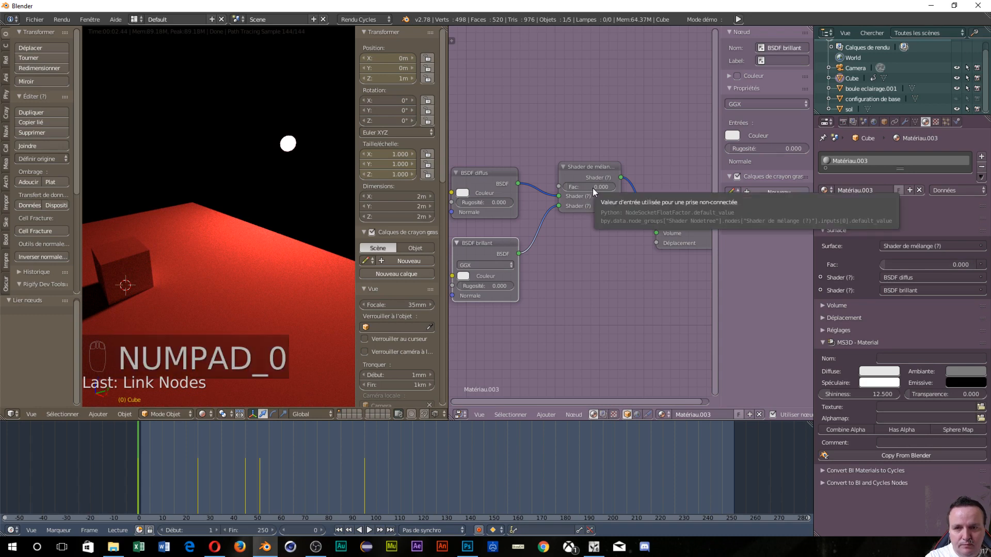
click(463, 193)
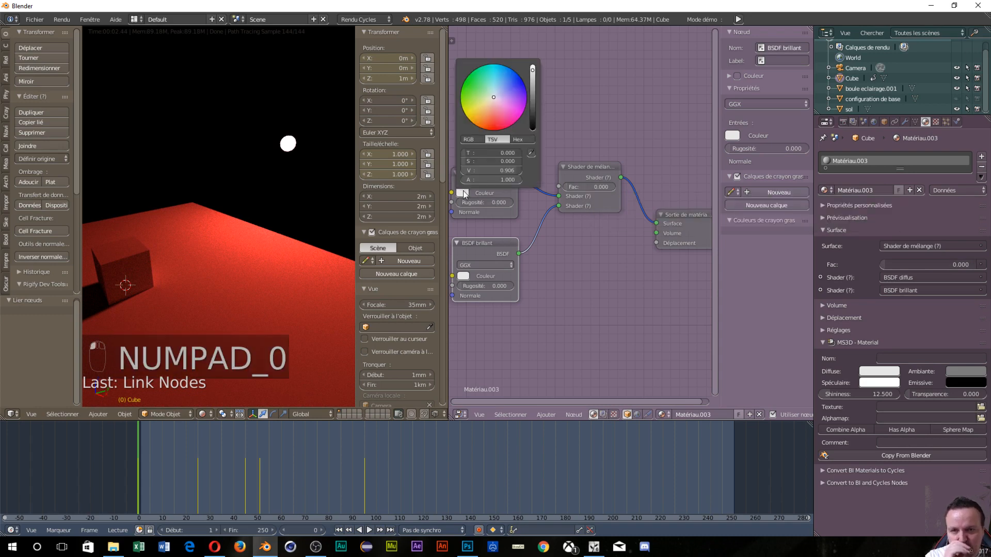
click(499, 90)
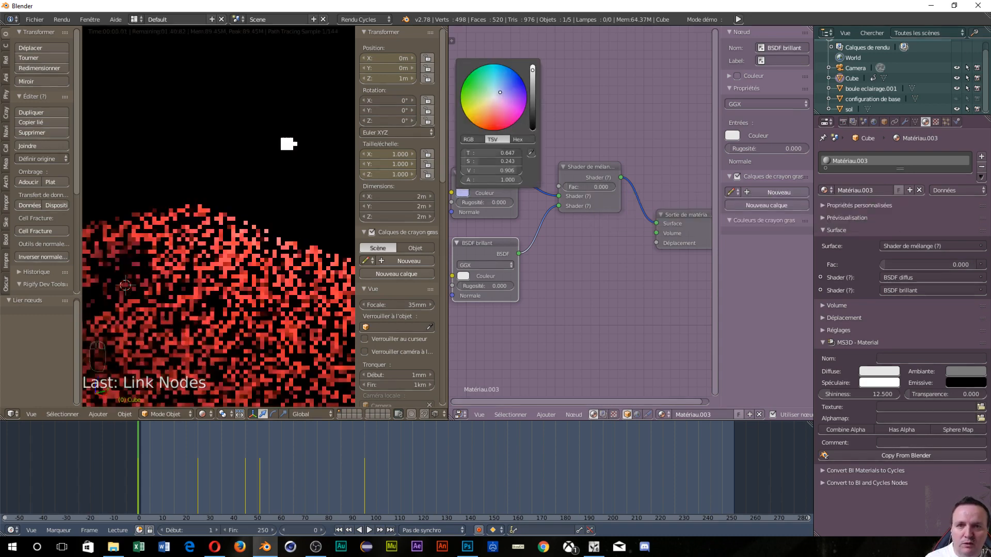
drag(499, 89, 496, 85)
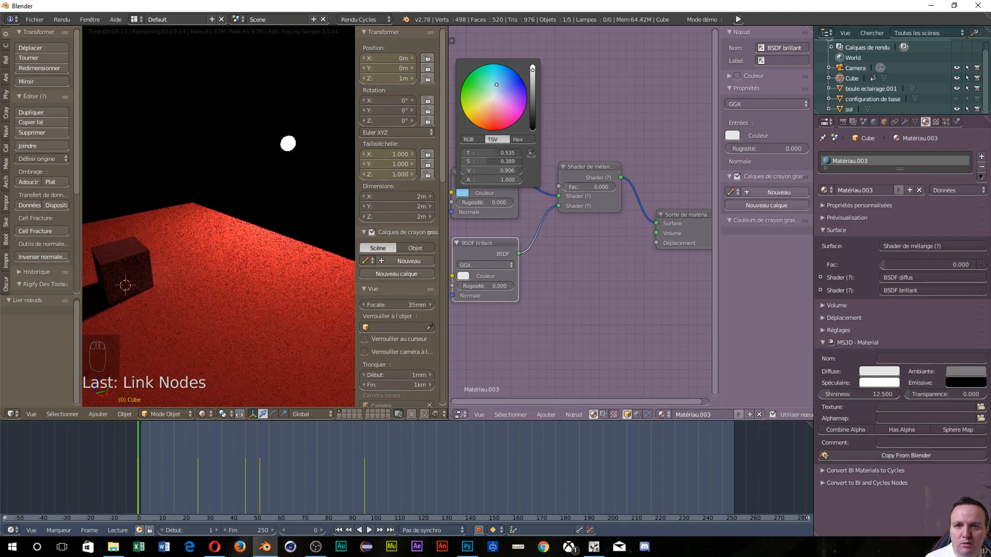
click(470, 140)
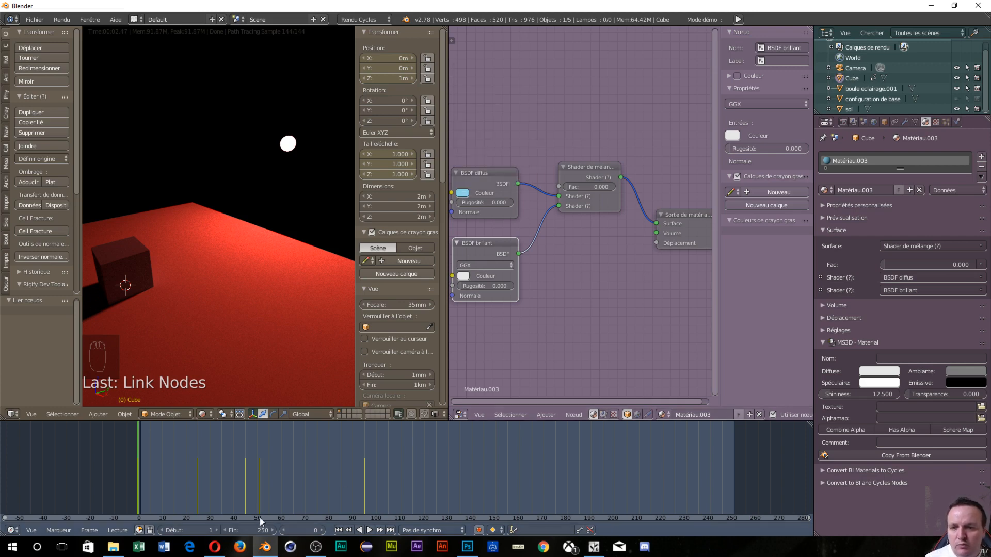
At frame 45, keyframe a green colour on the Diffuse BSDF and a Mix Shader factor of 0.364.
click(246, 495)
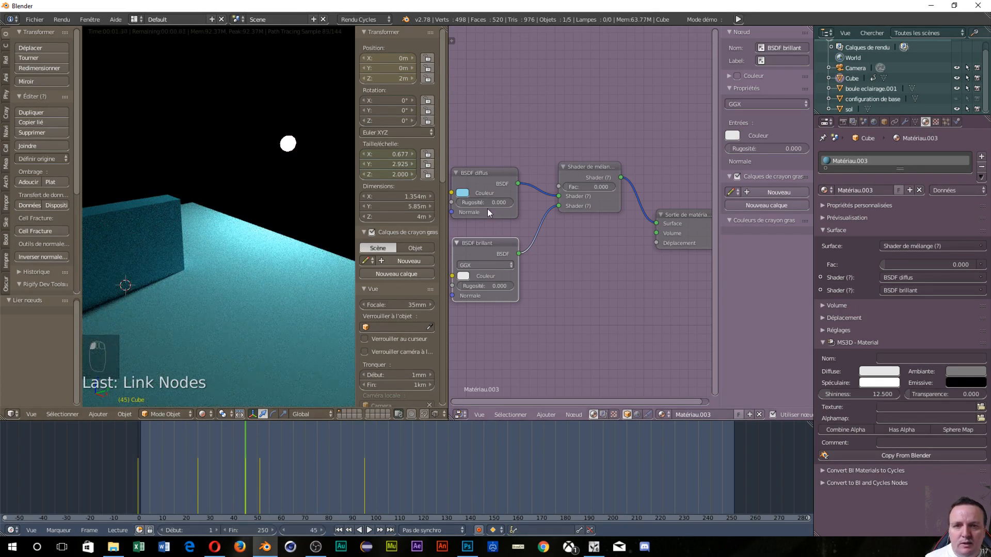
click(463, 193)
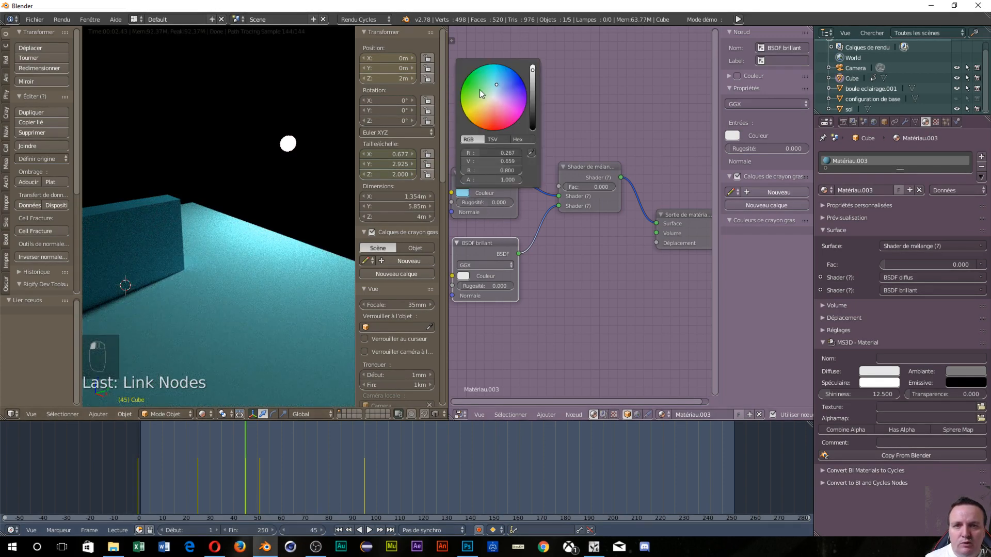
click(463, 84)
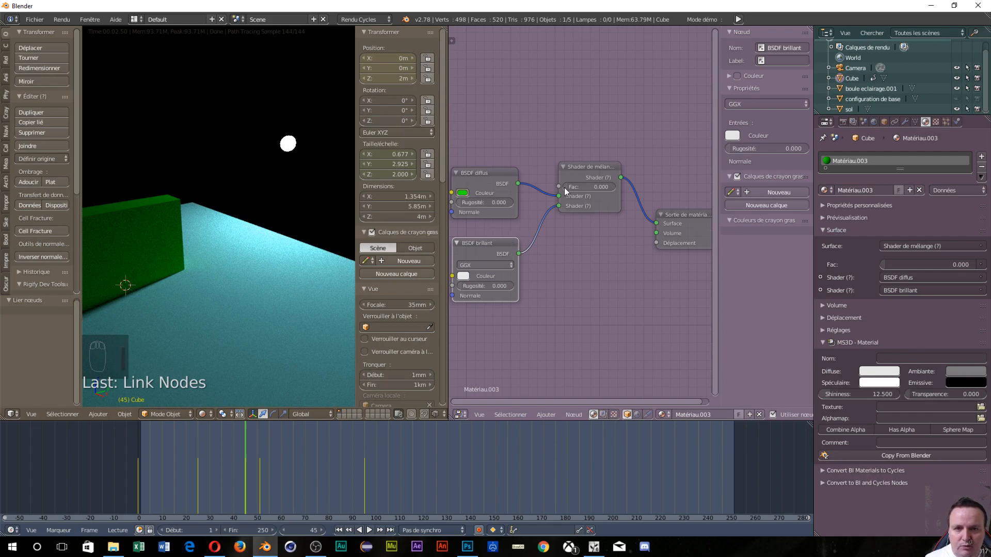
drag(564, 187, 582, 187)
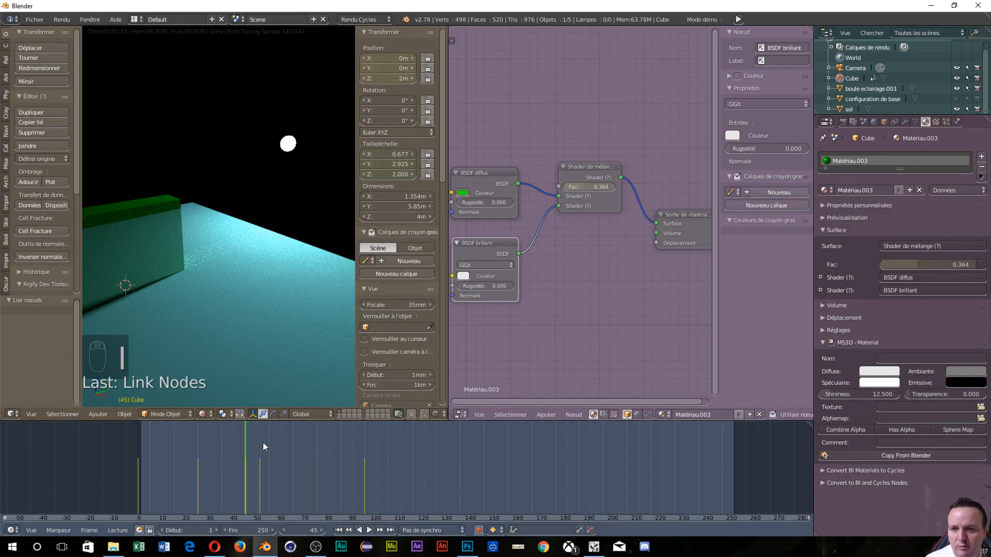
At frame 0, keyframe the Mix Shader factor at 0 and a blue Diffuse BSDF colour, and play the animation.
drag(245, 441, 137, 449)
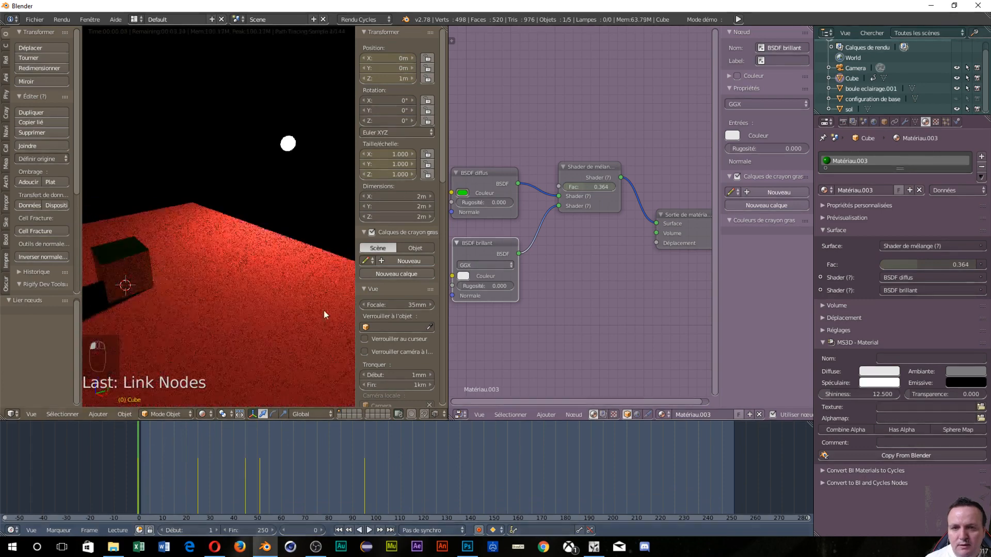
drag(583, 188, 566, 188)
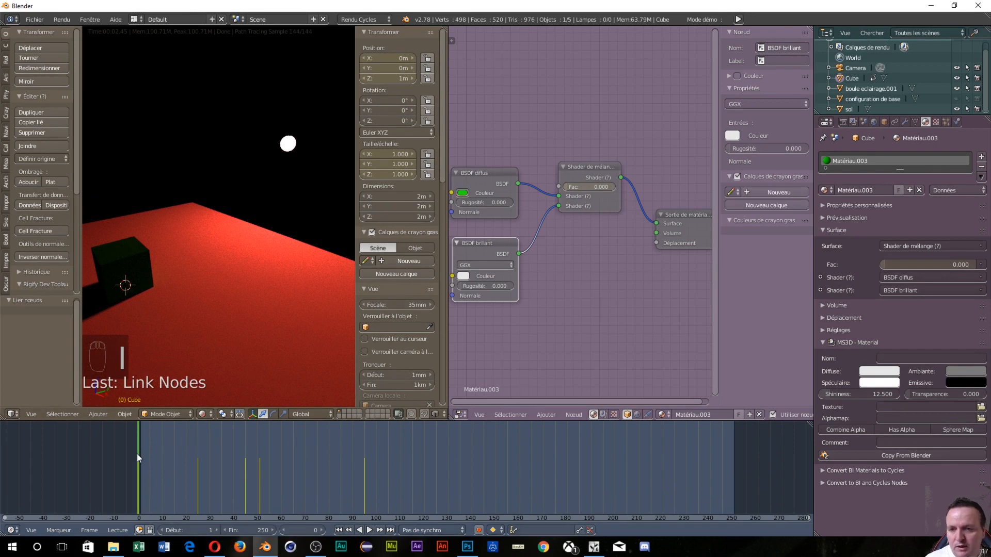
click(462, 193)
click(502, 84)
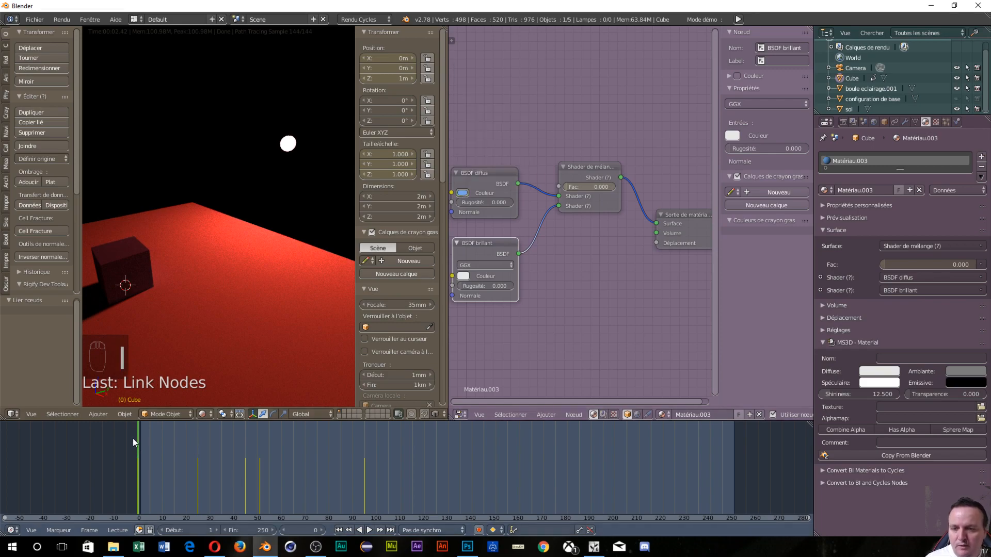
key(alt+a)
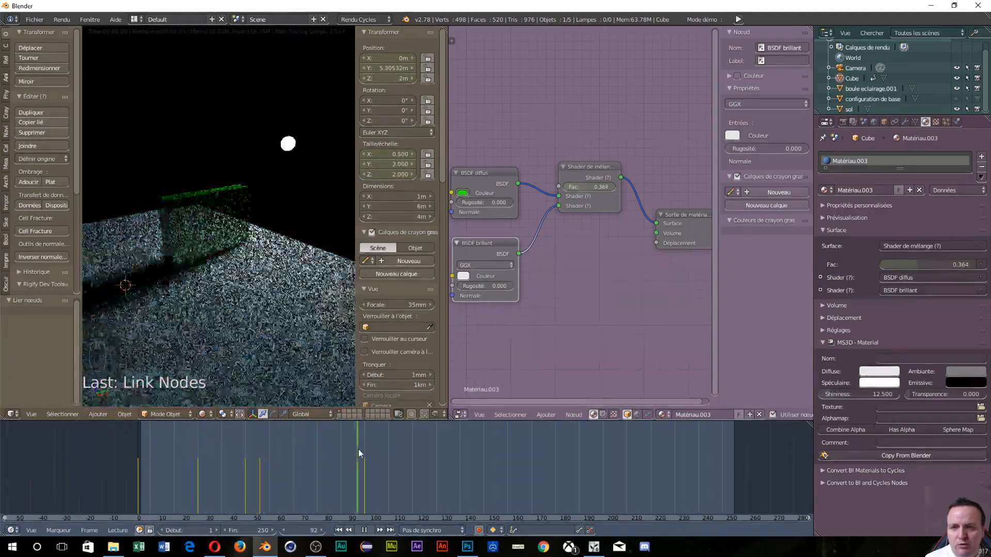
At frame 65, set the Mix Shader's factor to 1.000 and keyframe it.
drag(361, 446, 245, 473)
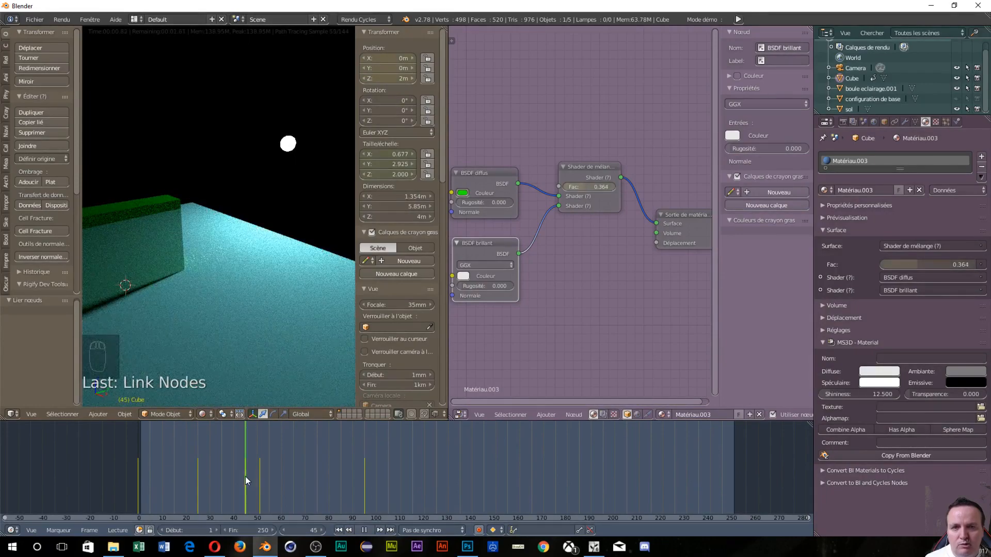
drag(246, 476, 294, 490)
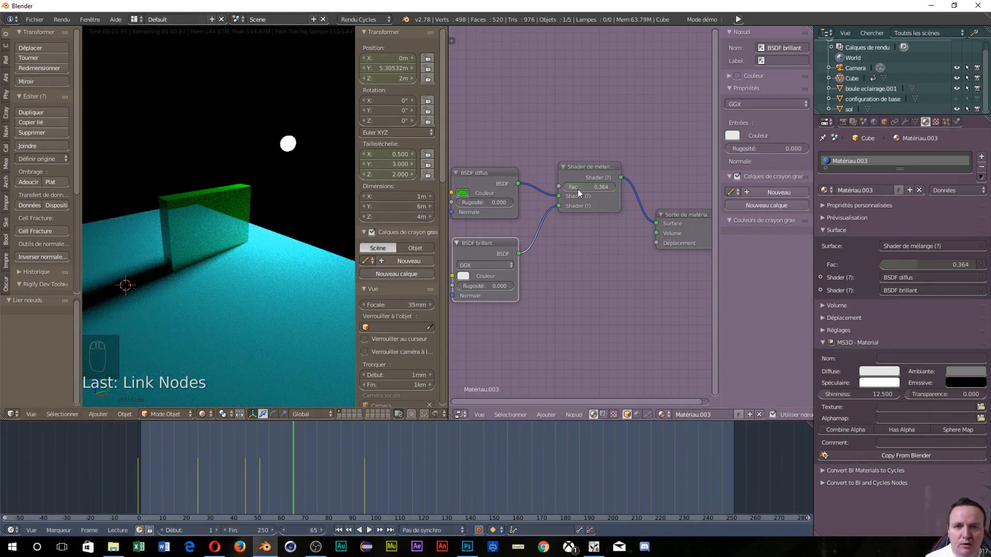
drag(583, 187, 616, 186)
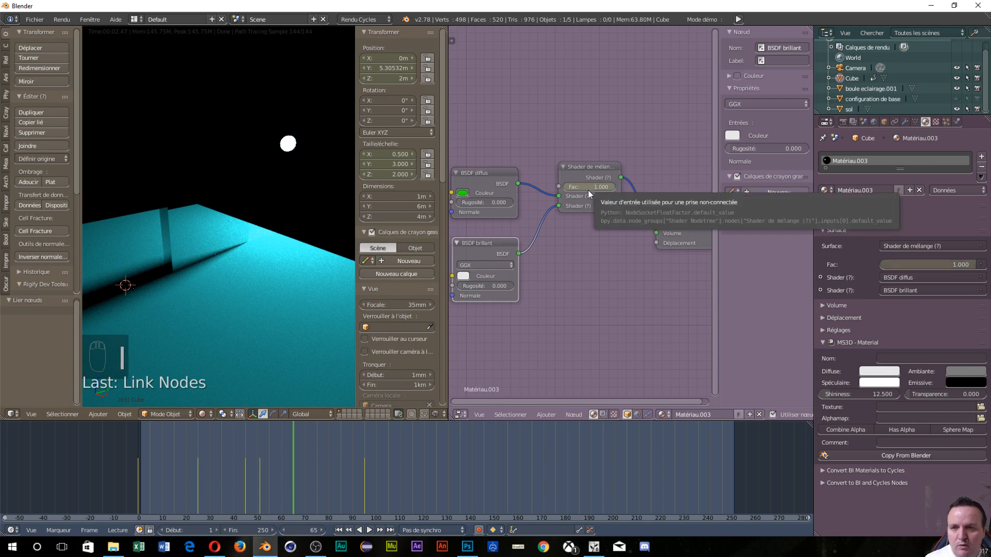
At frame 65, move the cube about 4.642 m along the X axis and keyframe its location.
right_click(193, 235)
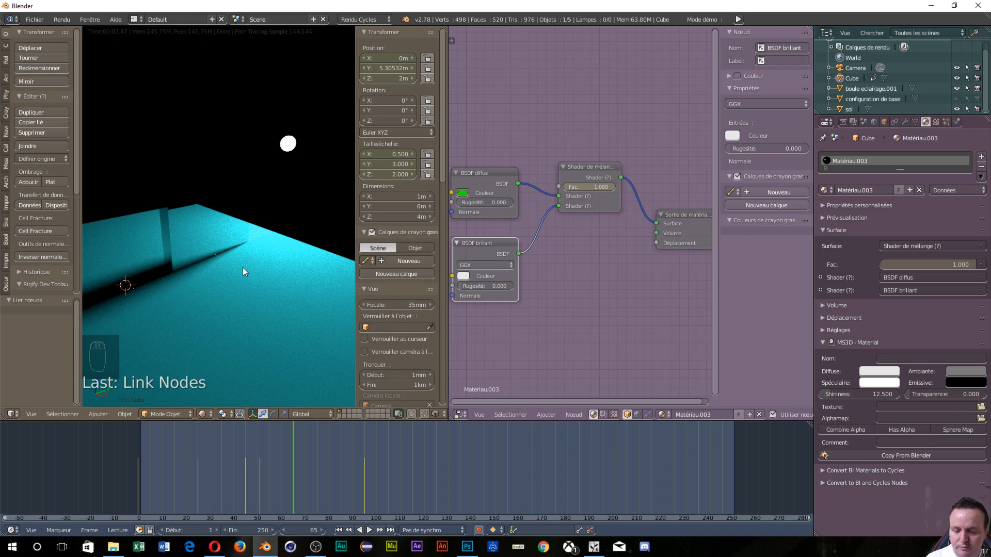
key(g)
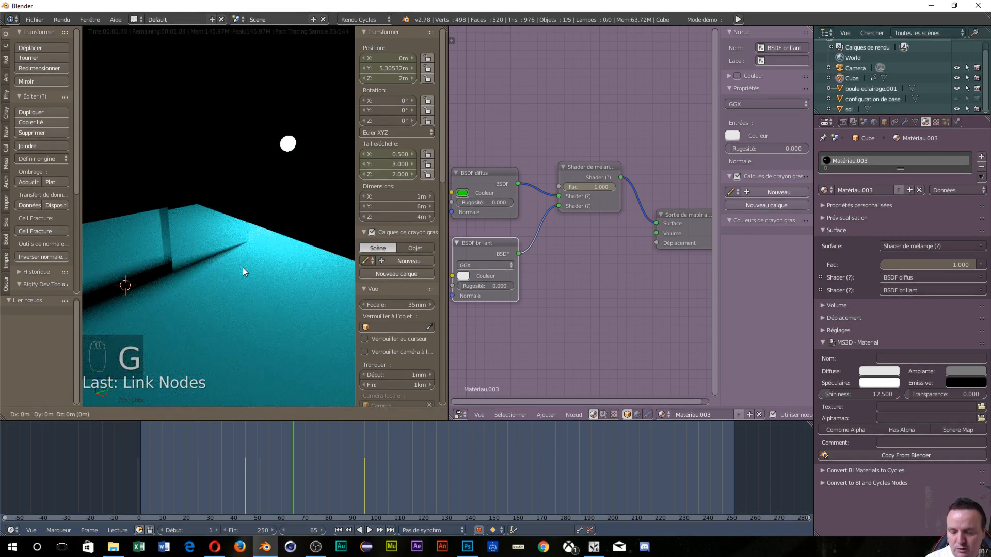
key(x)
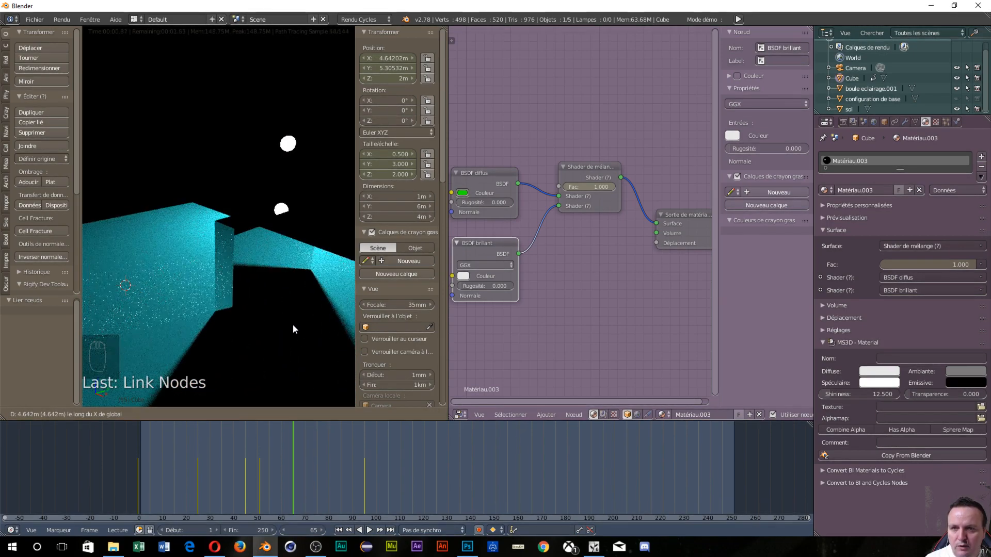
click(292, 329)
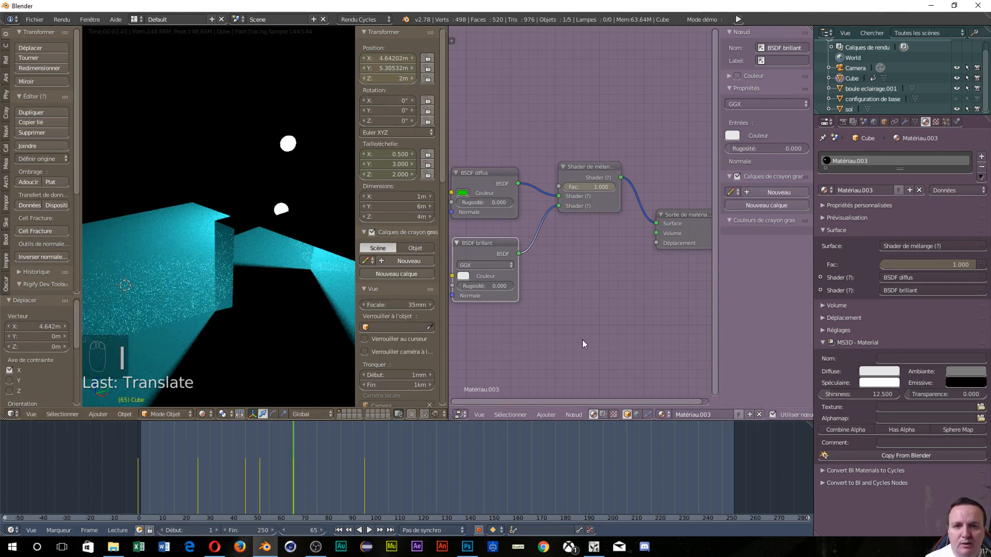
key(shift+a)
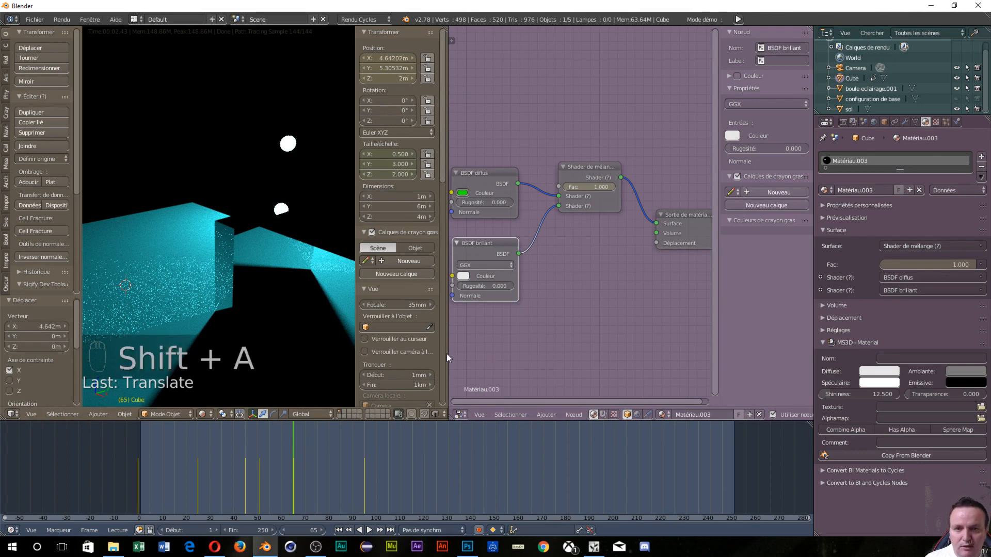
key(shift+a)
mouse_move(523, 321)
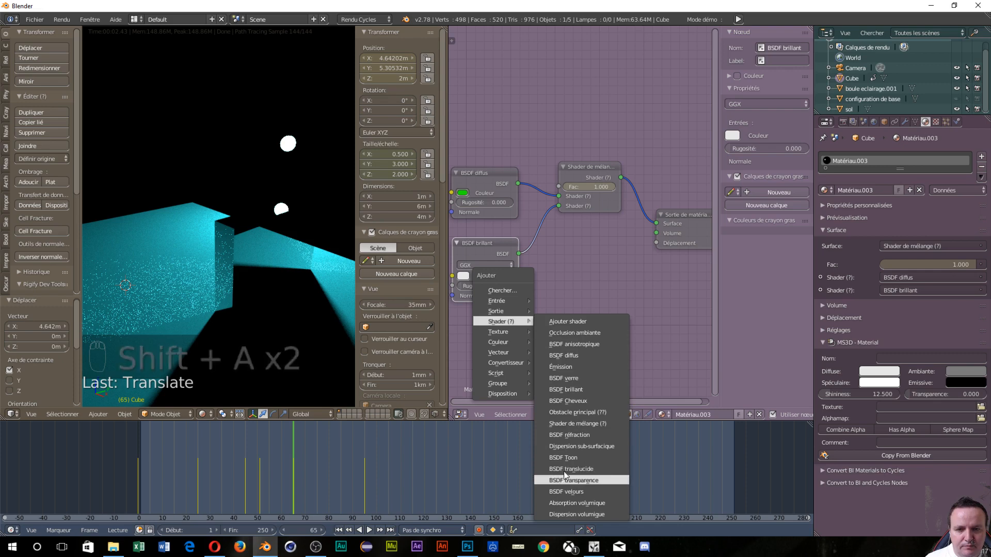
click(574, 379)
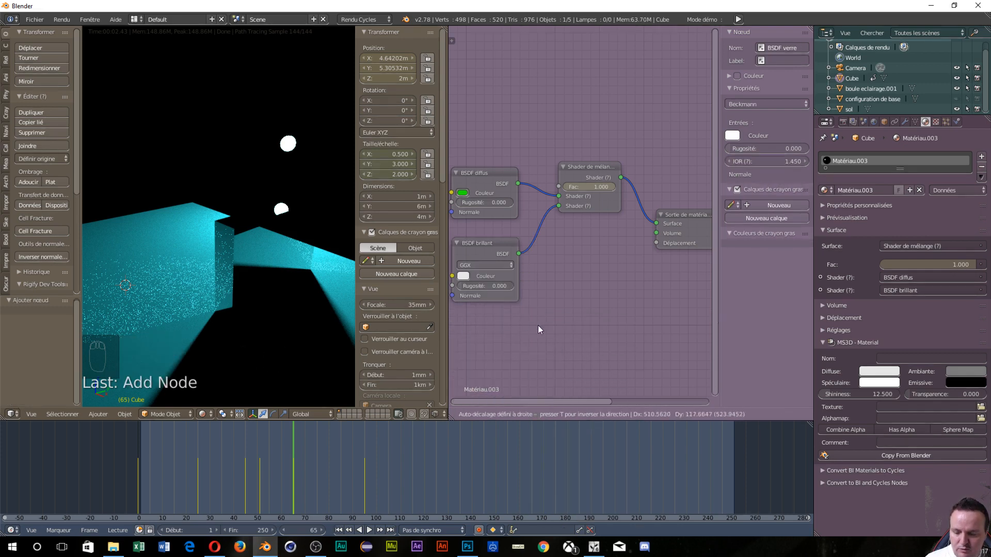
right_click(547, 284)
Add a Glass BSDF (BSDF verre) node and place it below the Glossy BSDF in the cube's material.
key(shift+a)
mouse_move(552, 307)
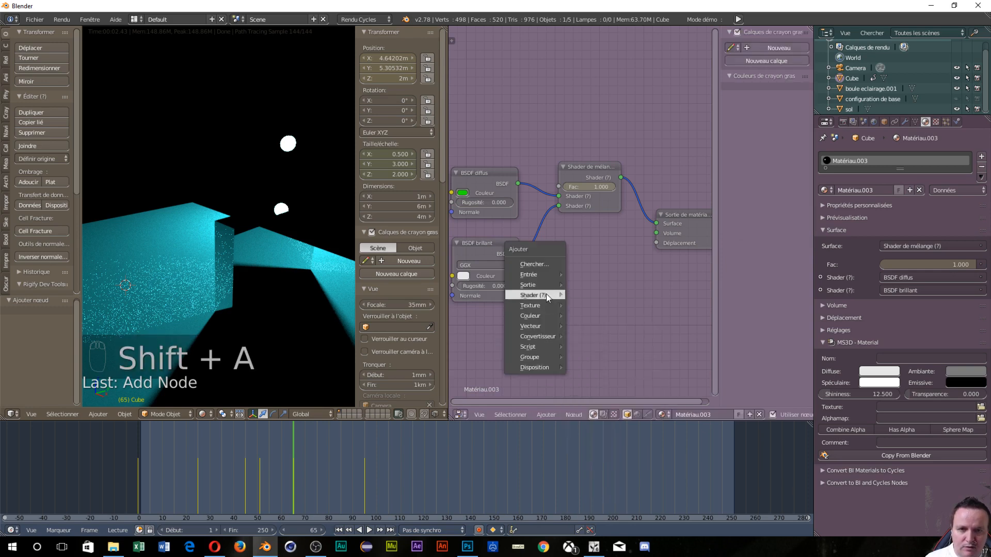
click(599, 352)
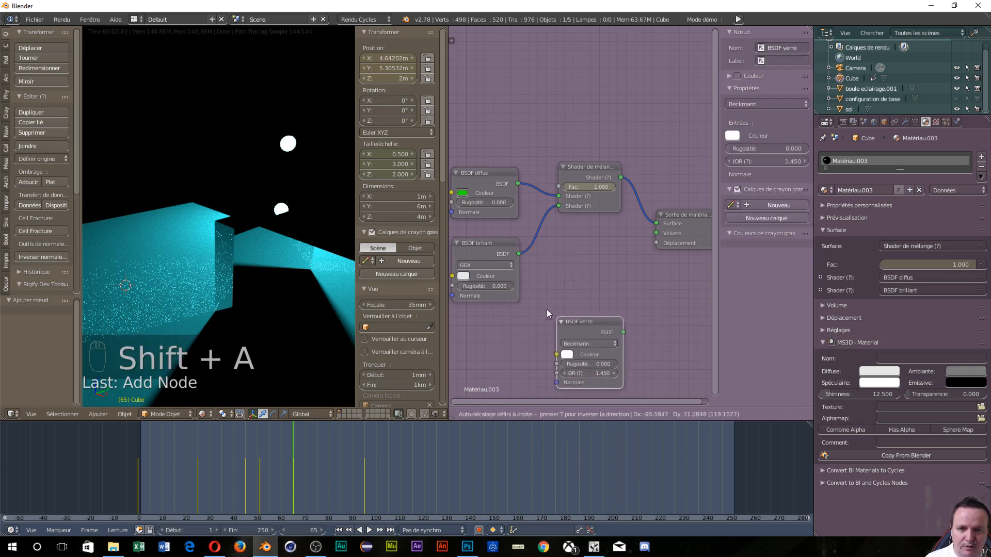
click(584, 327)
drag(565, 314, 495, 317)
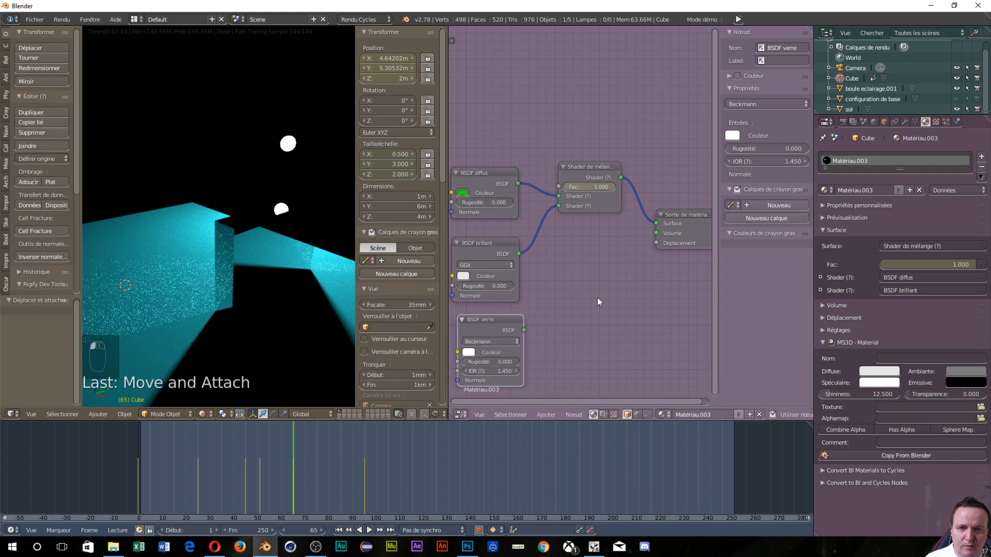
Insert a second Mix Shader (Shader de mélange) on the link between the first Mix Shader and the Material Output.
key(shift+a)
mouse_move(622, 251)
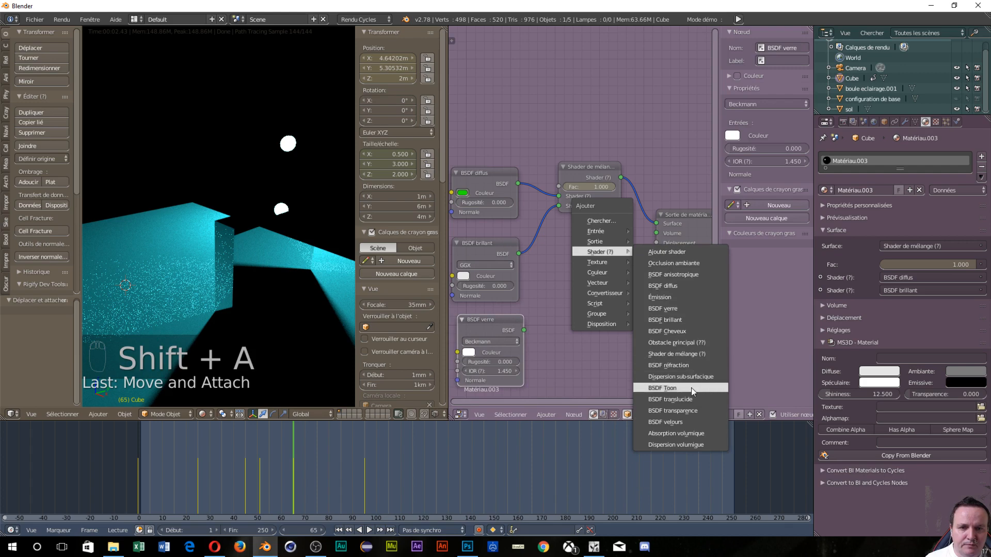
click(676, 353)
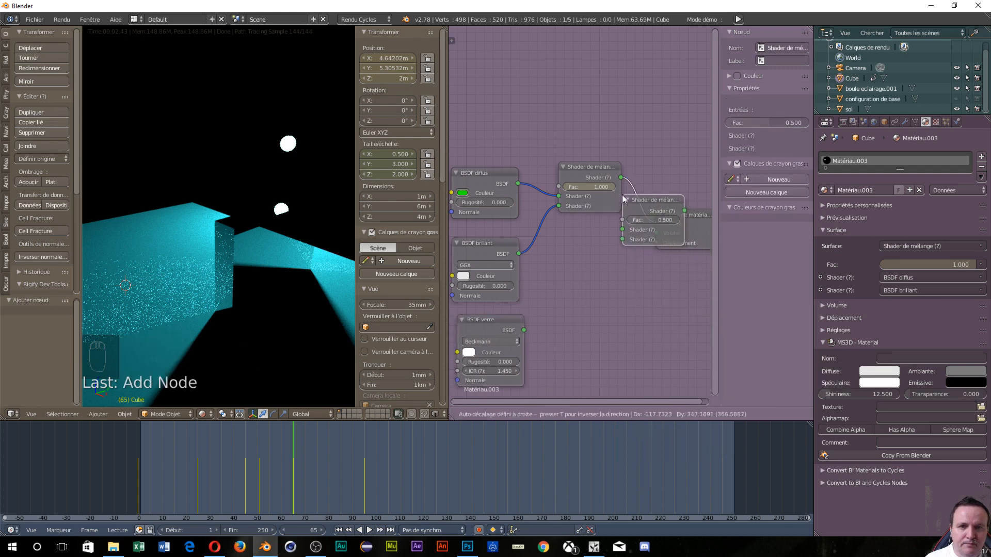
click(655, 186)
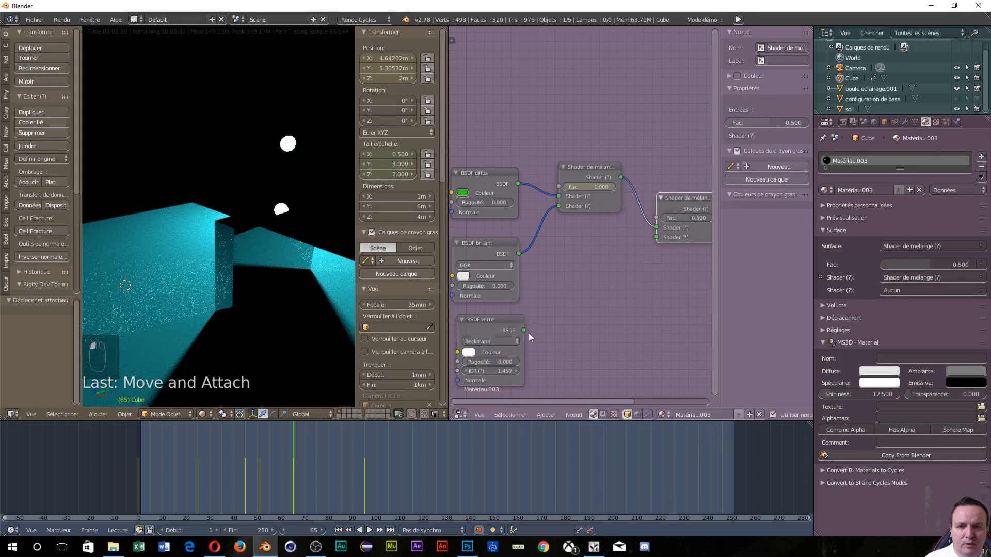
Connect the Glass BSDF to the new Mix Shader's second shader input and keyframe its factor at 0 on frame 29.
drag(526, 330, 664, 218)
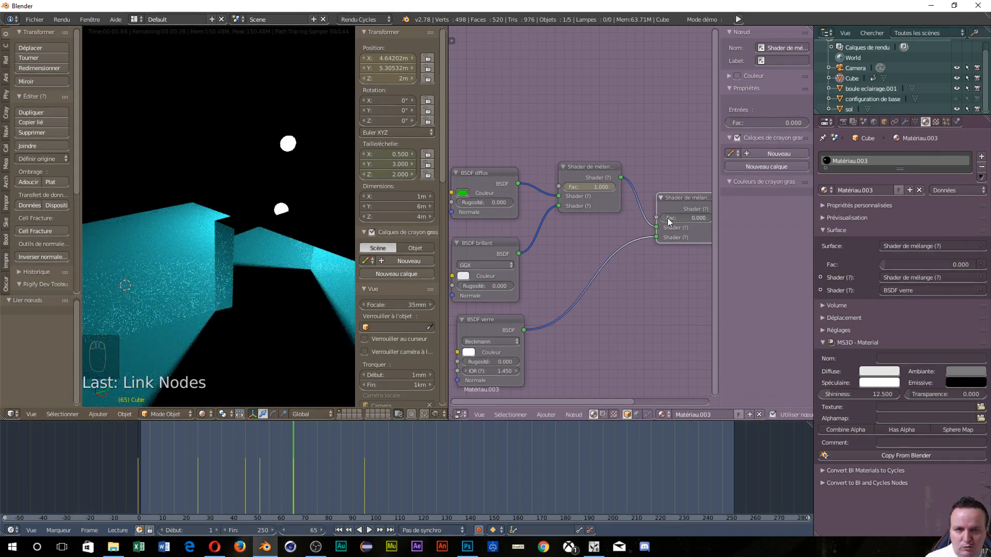
drag(245, 467, 207, 450)
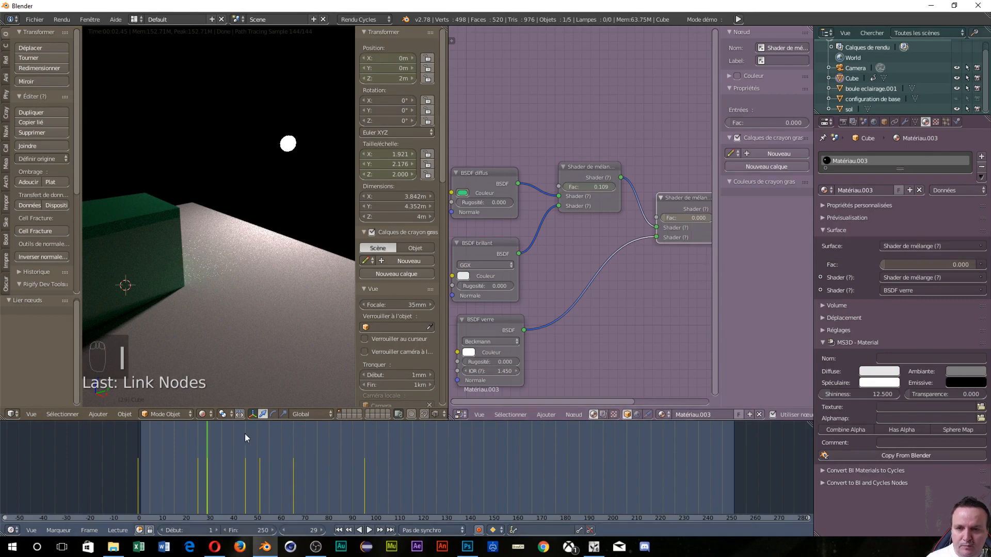
At frame 125, move the cube along the X axis.
drag(217, 439, 434, 466)
drag(382, 466, 436, 469)
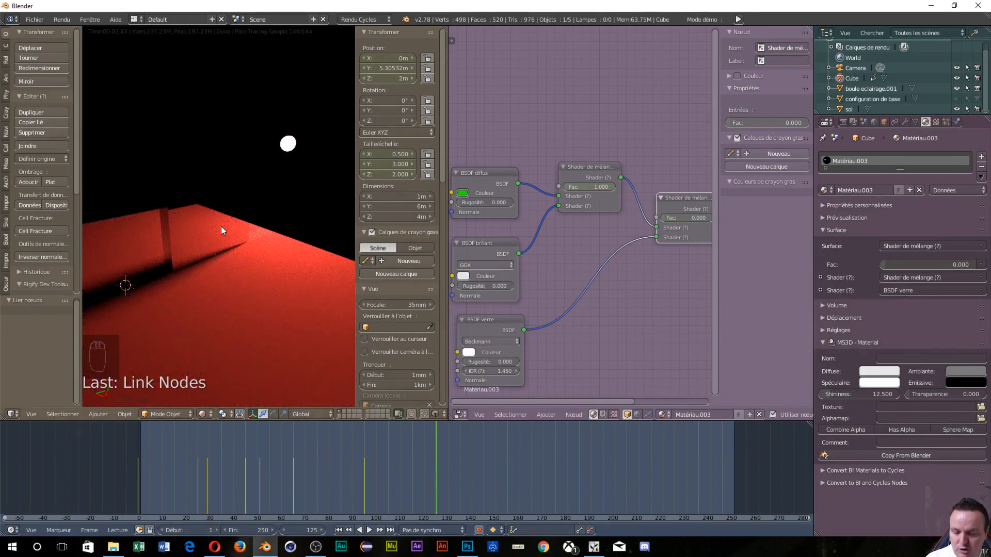
key(g)
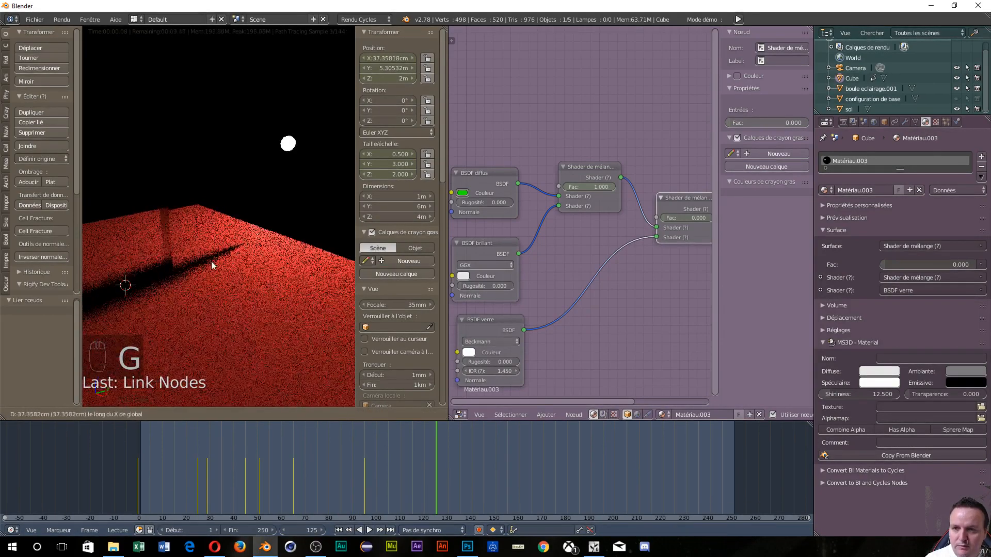
Move the glass cube about 5.53 m along the X axis and about -4.31 m along the Y axis.
click(276, 328)
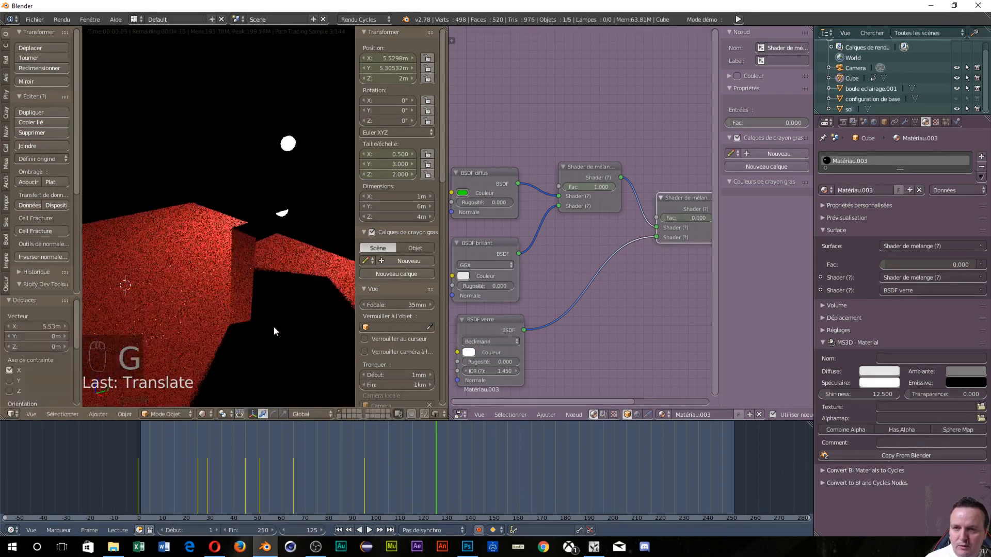
key(g)
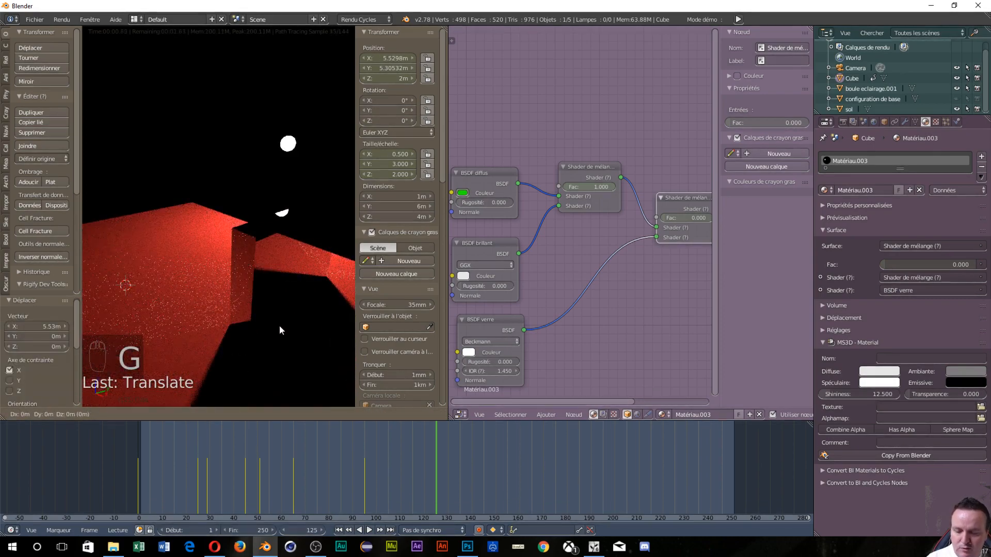
key(y)
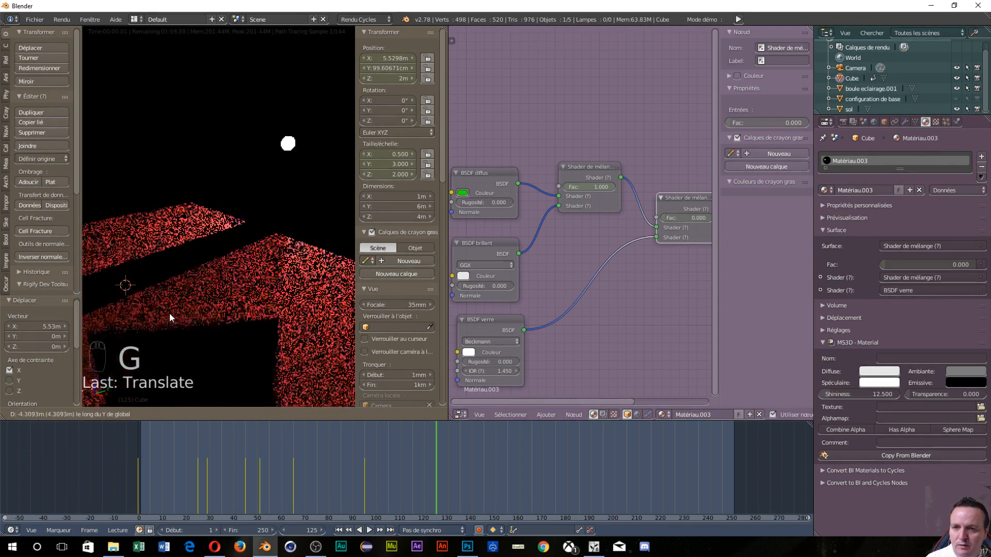
click(170, 313)
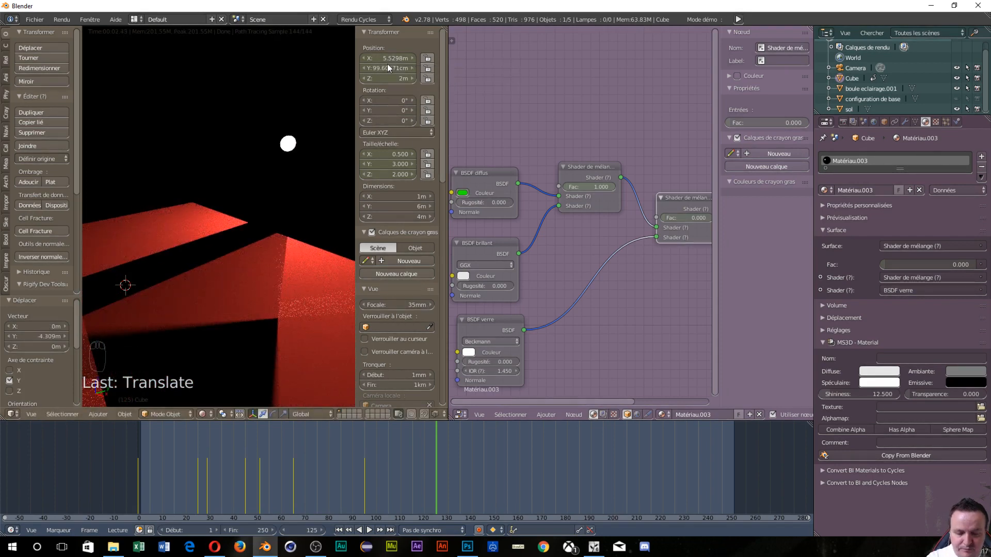
Set the factor of the final mix shader to 1.000 and keyframe it at frame 125.
key(KP_1)
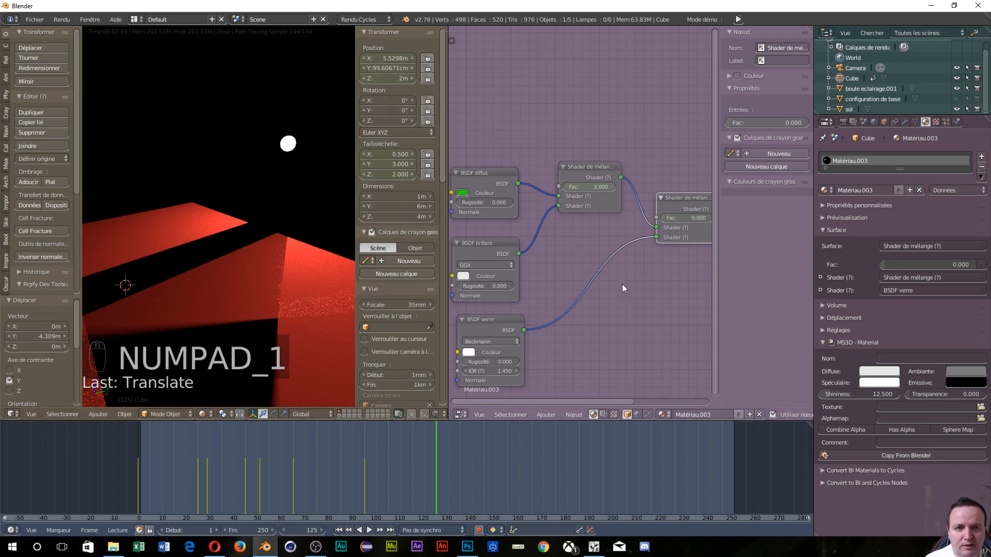
drag(676, 217, 705, 218)
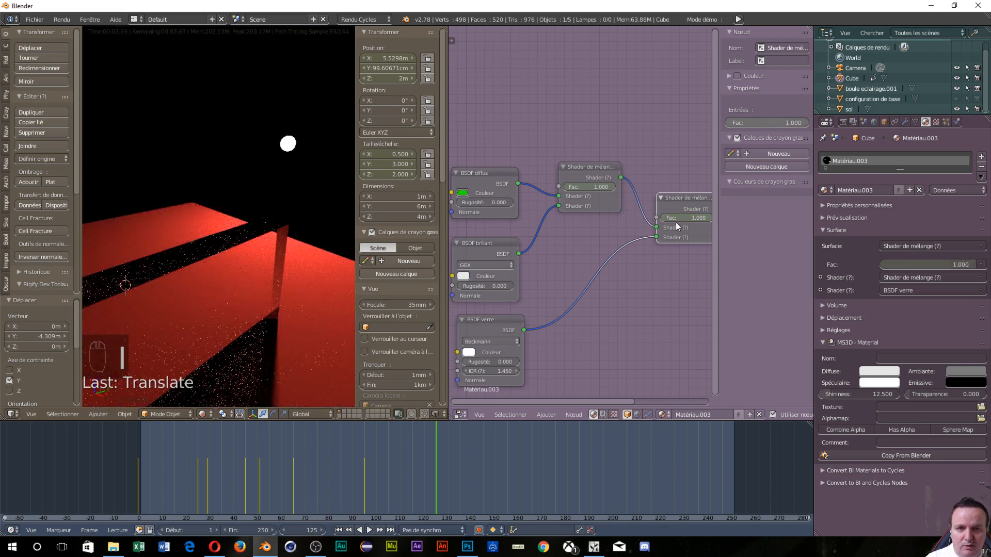
key(i)
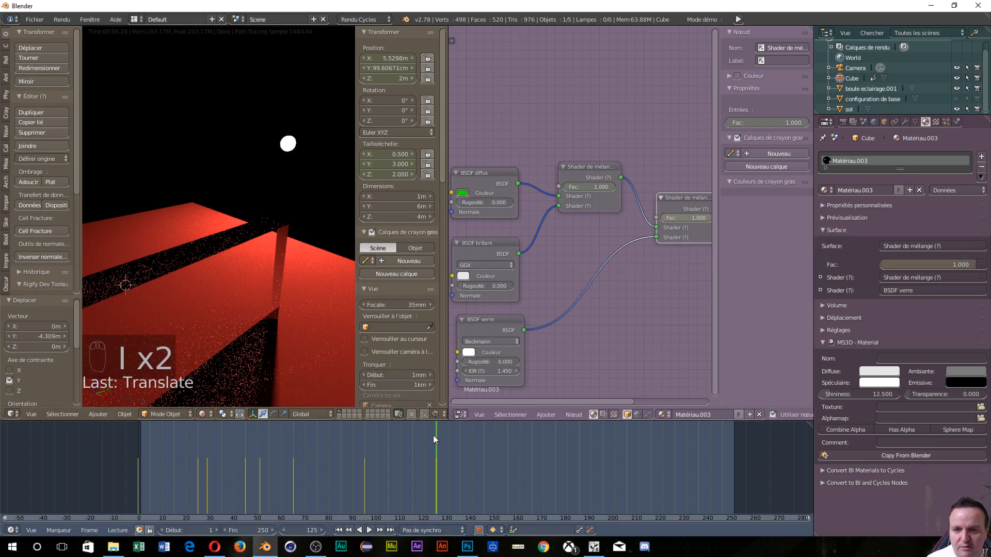
Return the timeline to frame 0 and join the node editor area into the 3D view.
drag(435, 434, 137, 449)
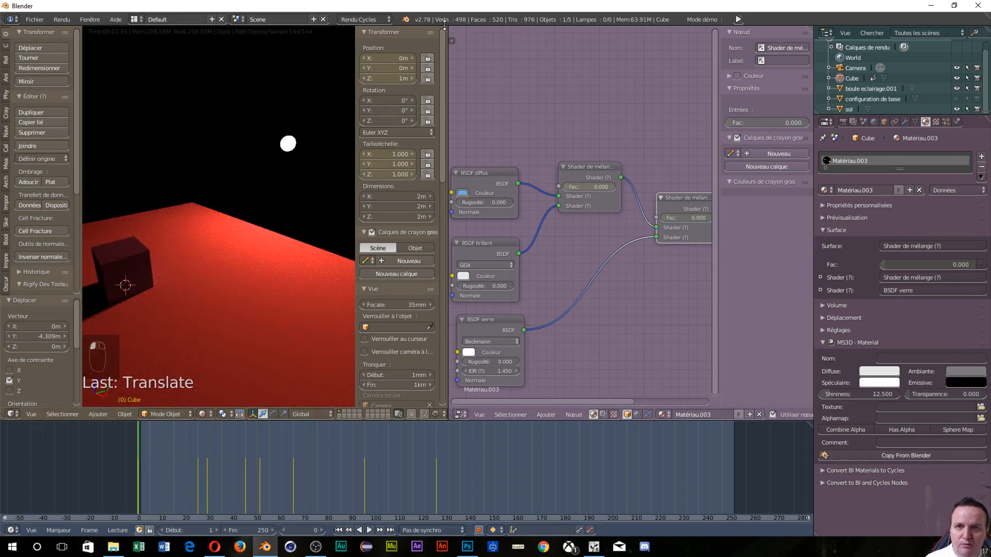
drag(449, 27, 494, 130)
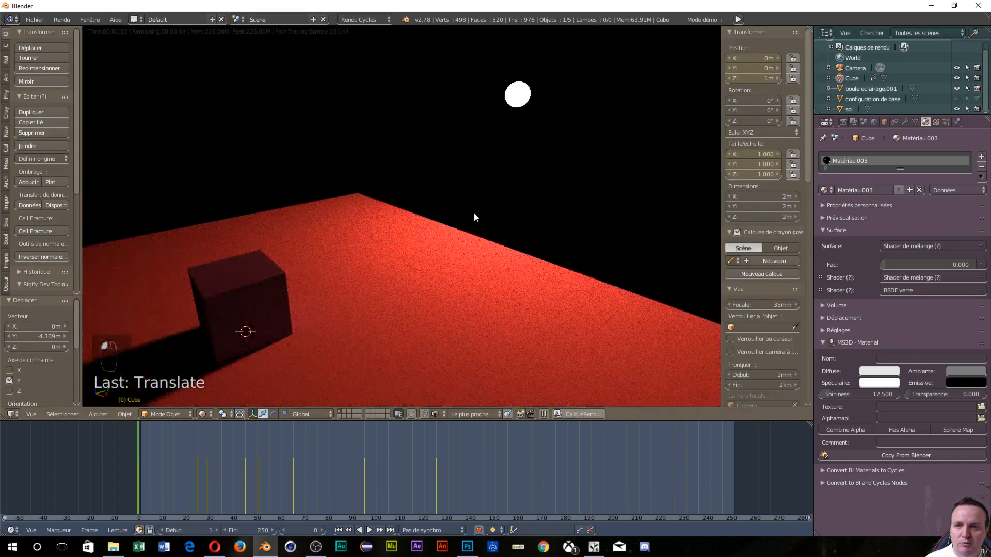
scroll(473, 212, down, 3)
middle_drag(469, 283, 430, 287)
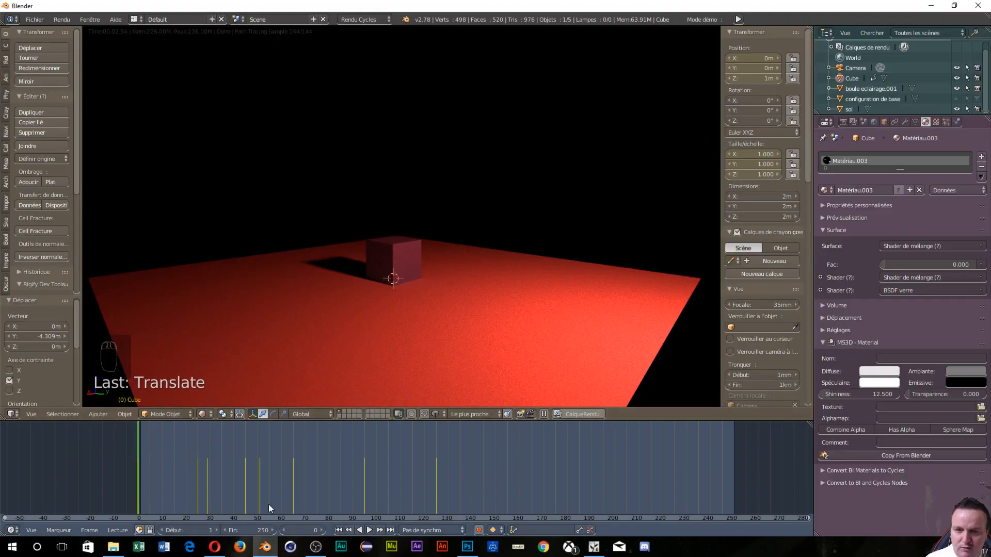
Play the cube's animation from frame 0 and stop it past the last keyframe.
click(369, 530)
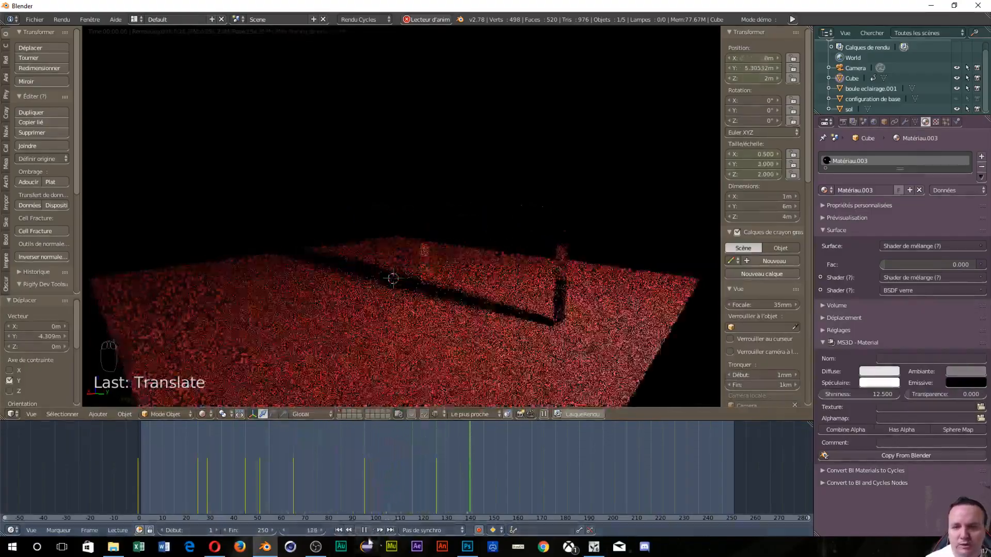
click(363, 531)
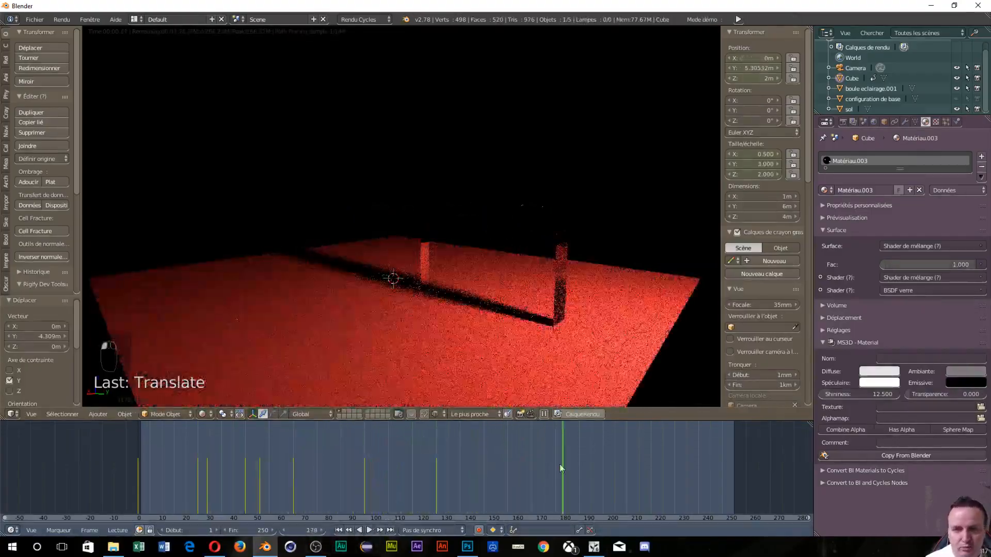
Display the render dimension and frame rate settings, and set the current frame to the last keyframe, 125.
click(843, 123)
scroll(894, 310, up, 3)
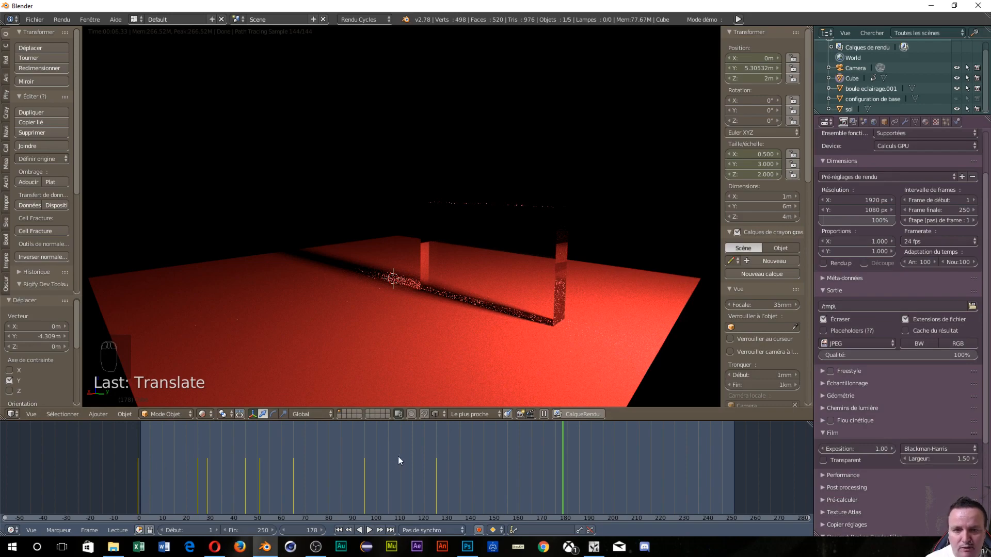
click(438, 499)
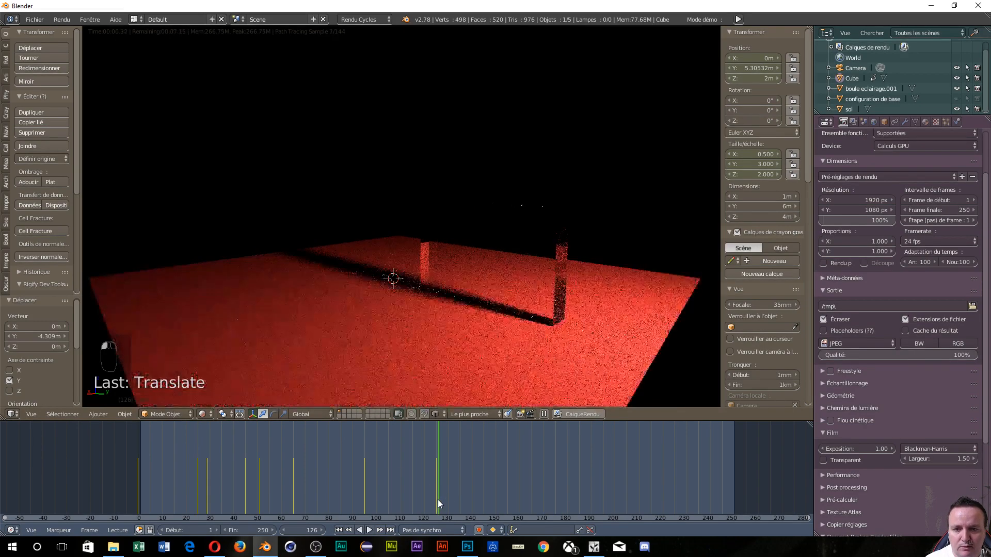
click(437, 500)
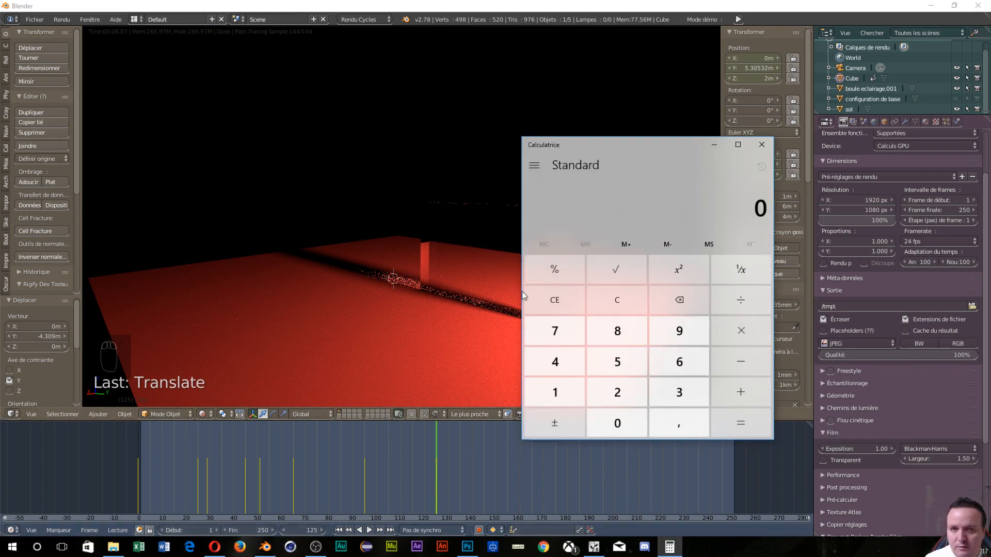
Calculate the animation's duration in seconds as 125 ÷ 24 in the Windows calculator and close the calculator.
click(545, 391)
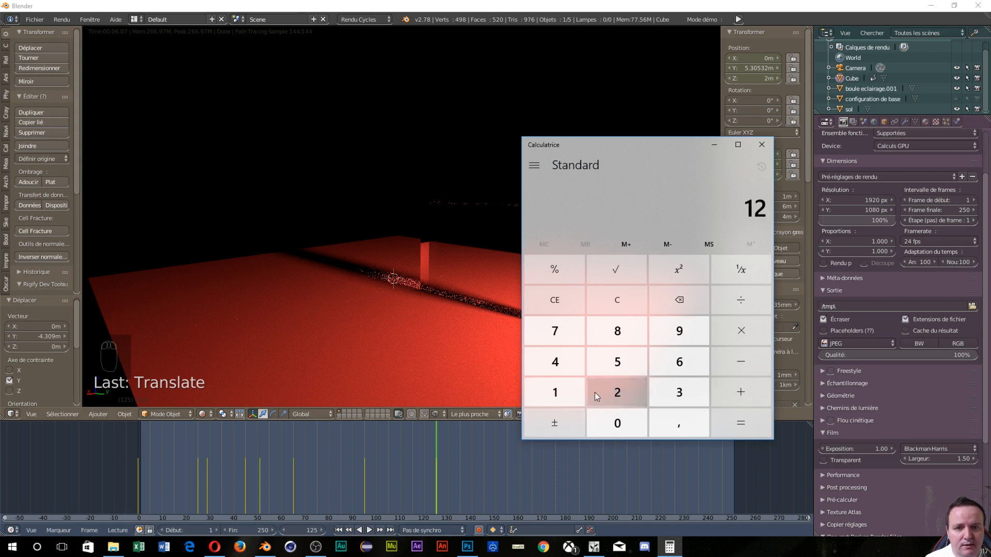
click(606, 370)
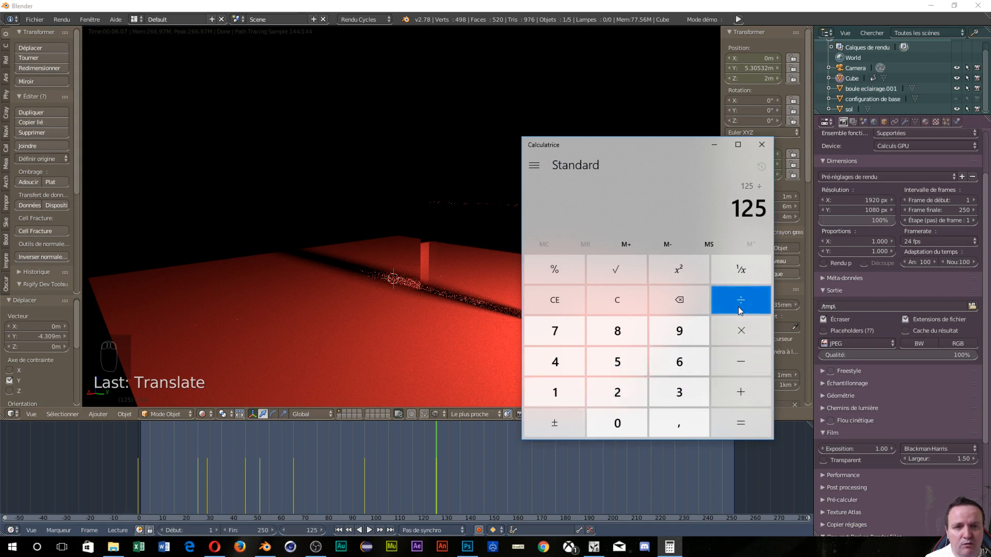
click(596, 396)
click(559, 364)
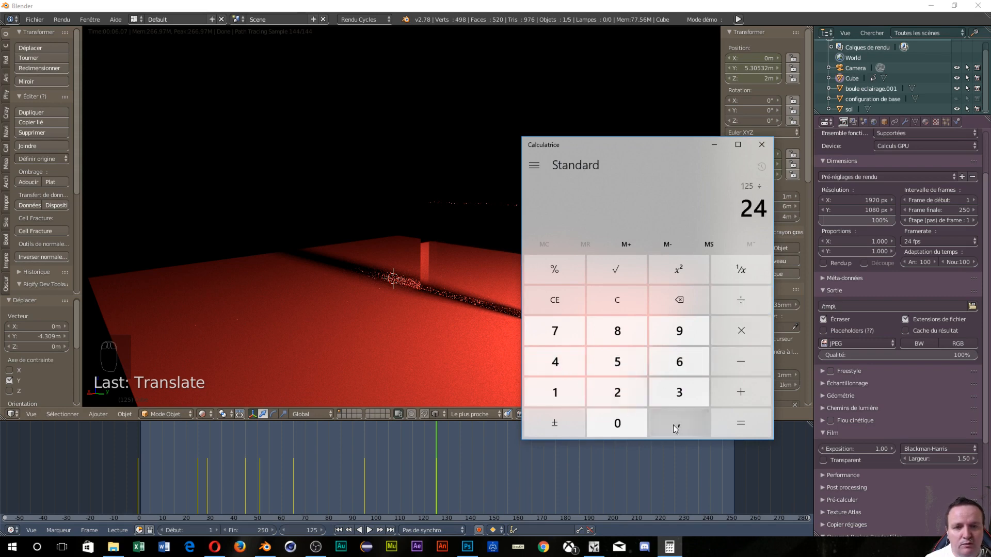
click(724, 432)
click(761, 146)
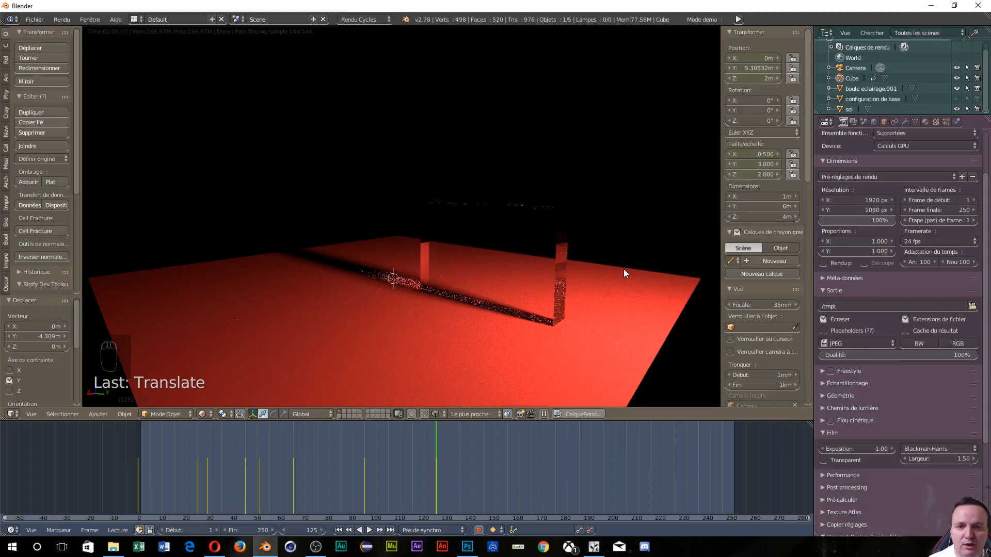
Add a UV sphere to the scene and raise it about 2.72 m along the Z axis.
middle_drag(519, 261, 549, 291)
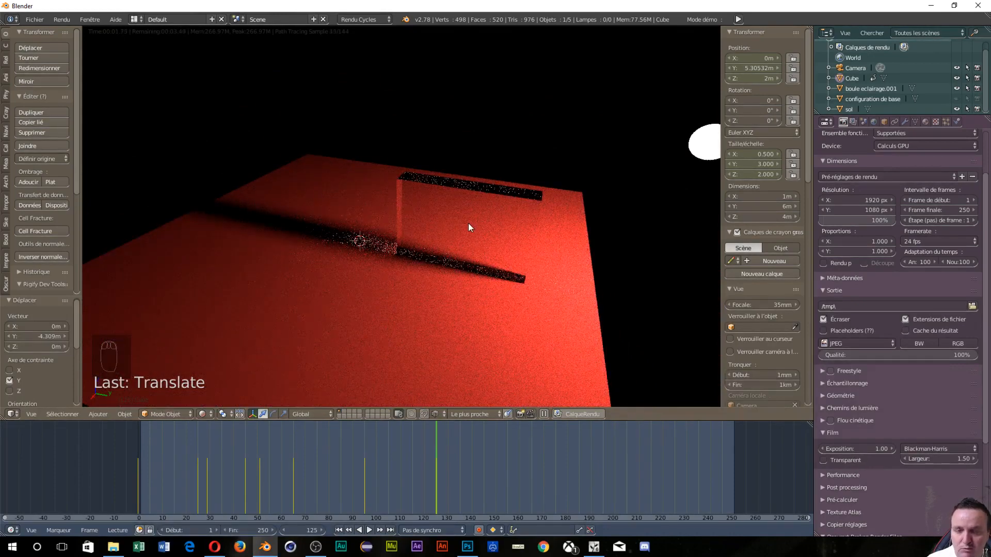
key(shift+a)
mouse_move(386, 206)
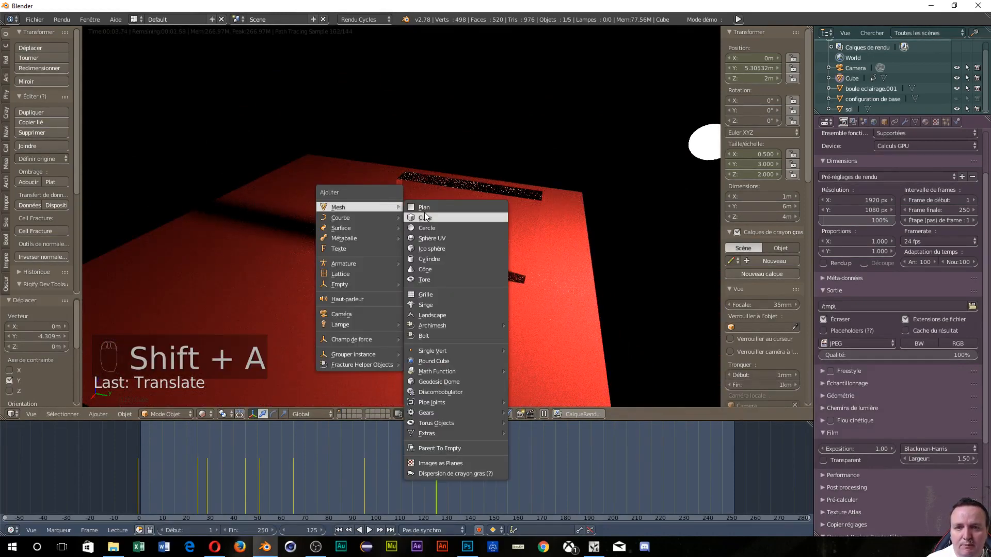
click(431, 237)
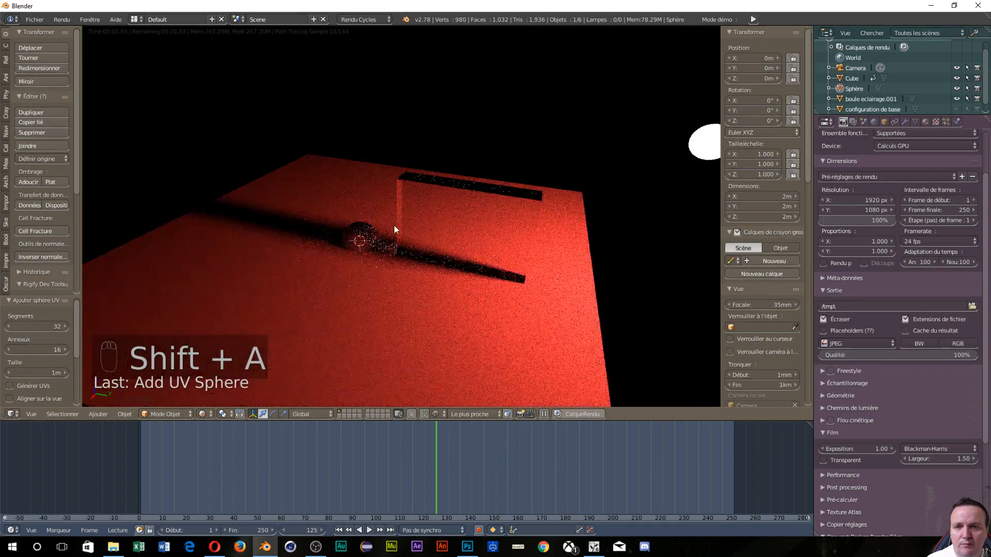
key(g)
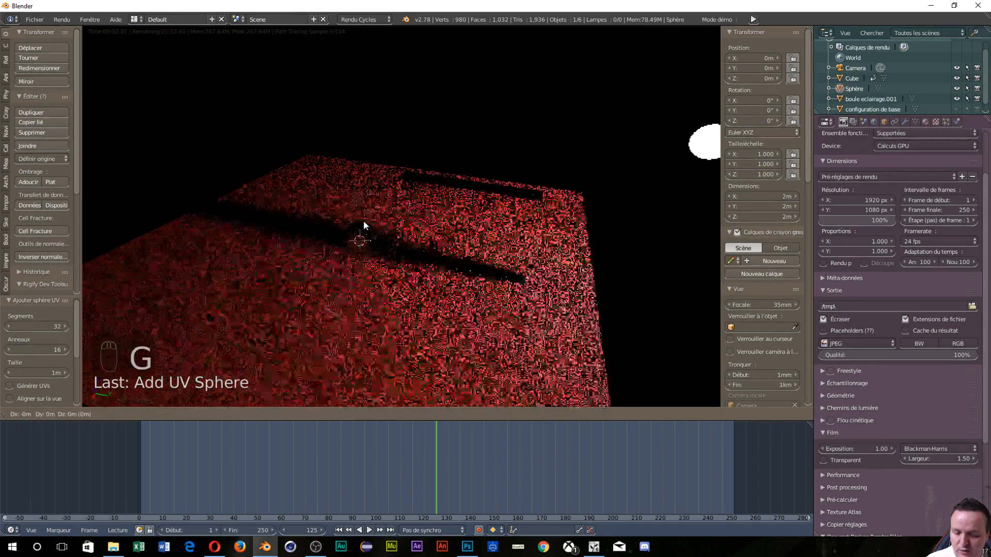
key(z)
click(364, 178)
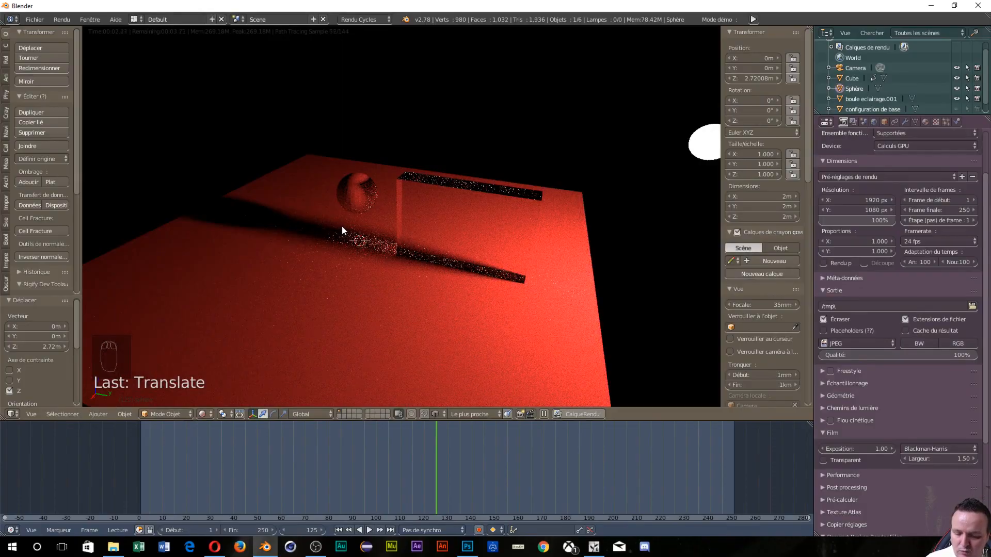
Move the sphere about 6.11 m along Y and about -3.98 m along X, to behind the glass block.
key(g)
key(y)
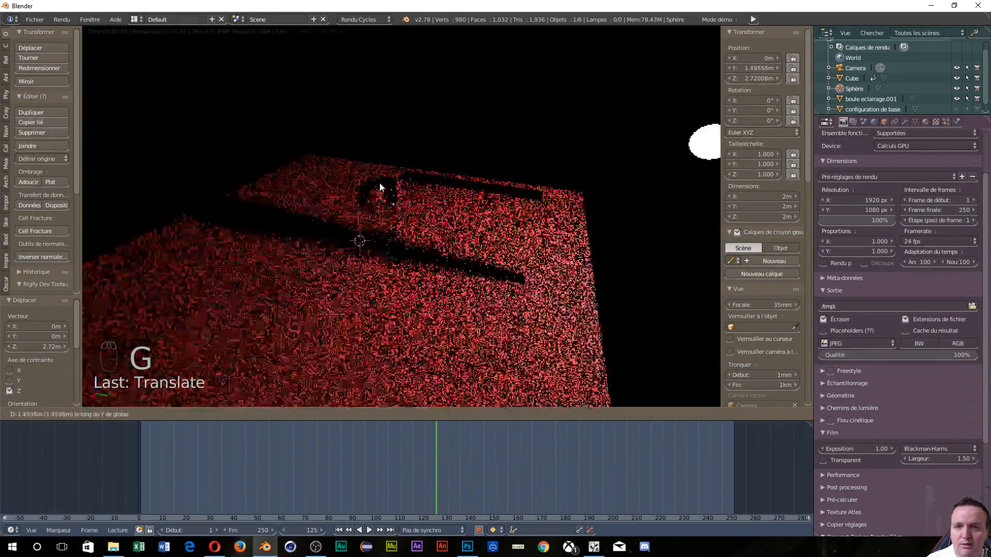
click(482, 165)
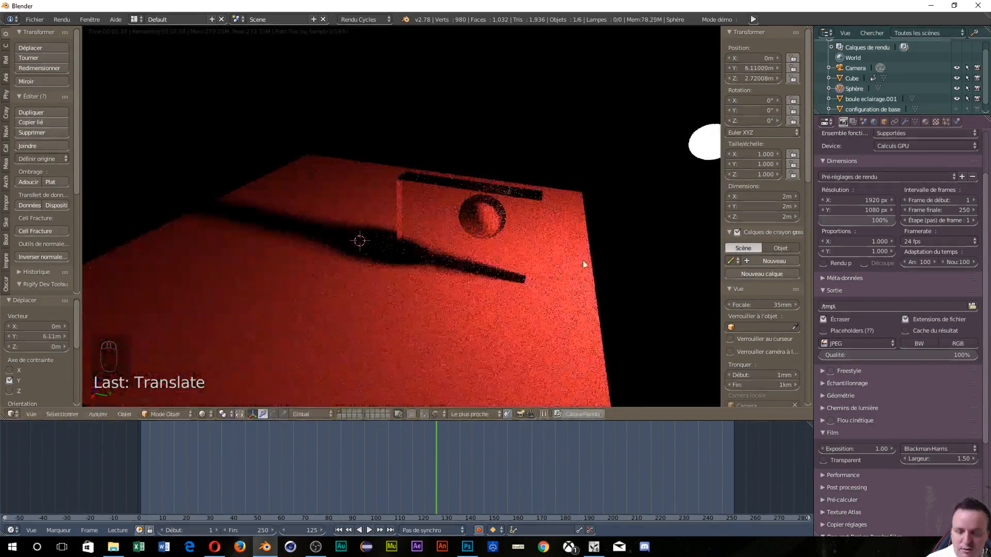
key(g)
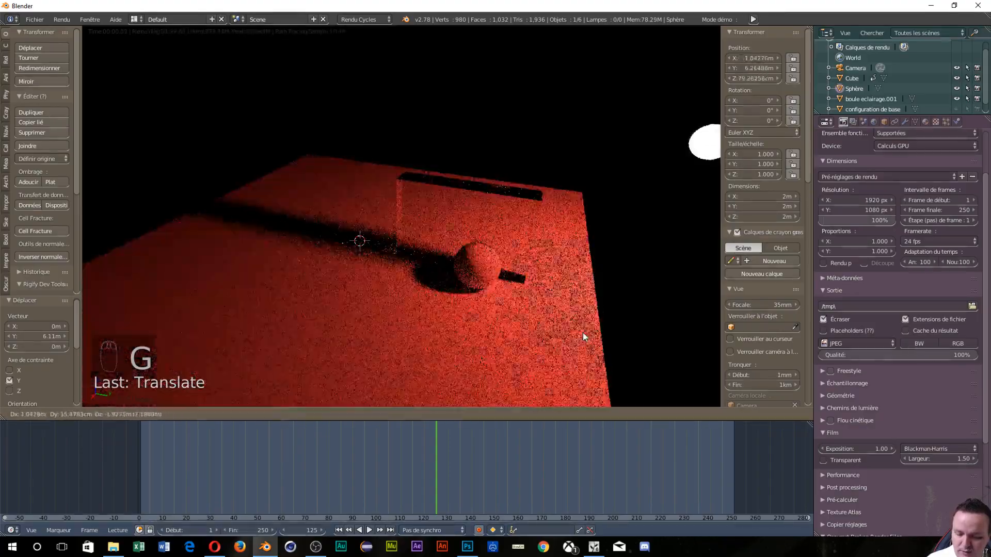
key(x)
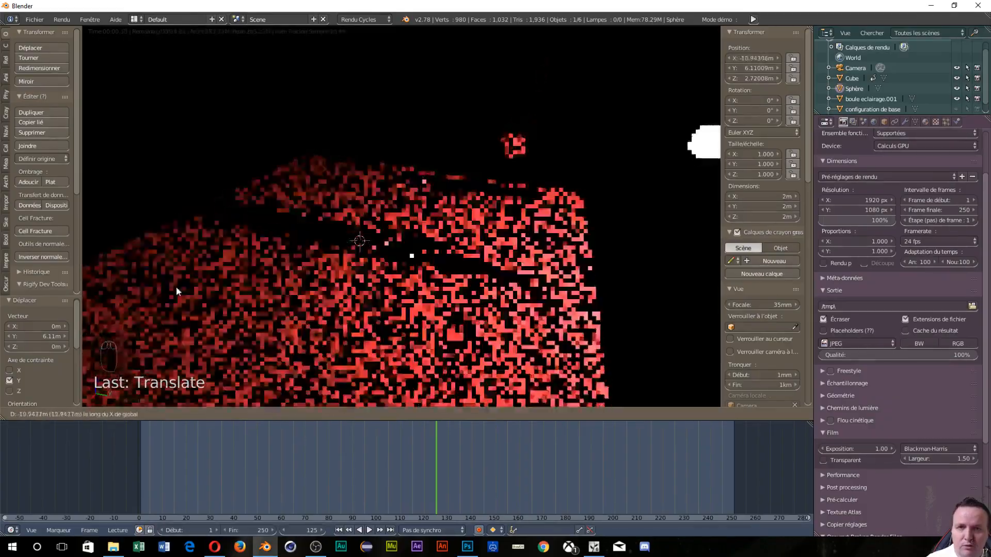
click(116, 305)
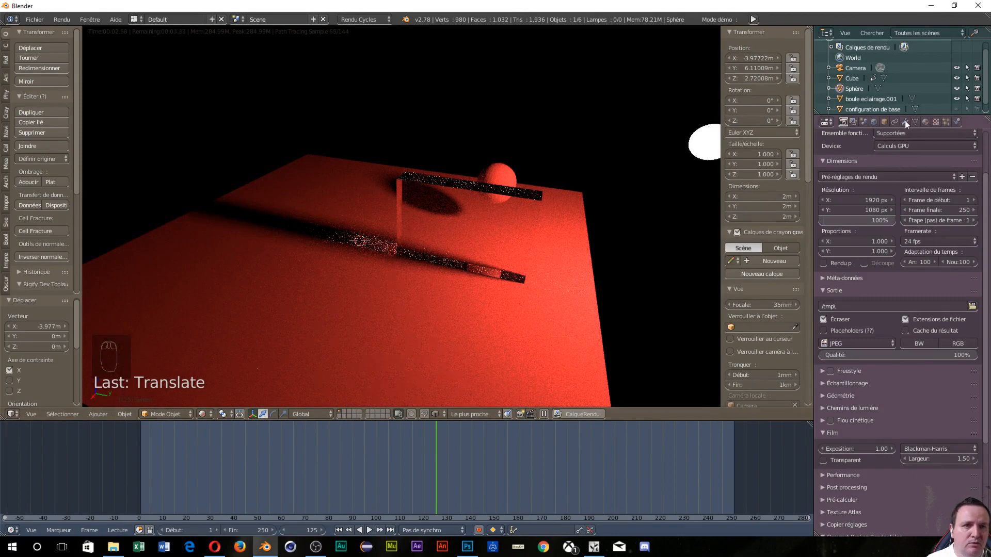
Create a new material for the sphere and set its surface shader to BSDF brillant.
click(920, 121)
click(925, 122)
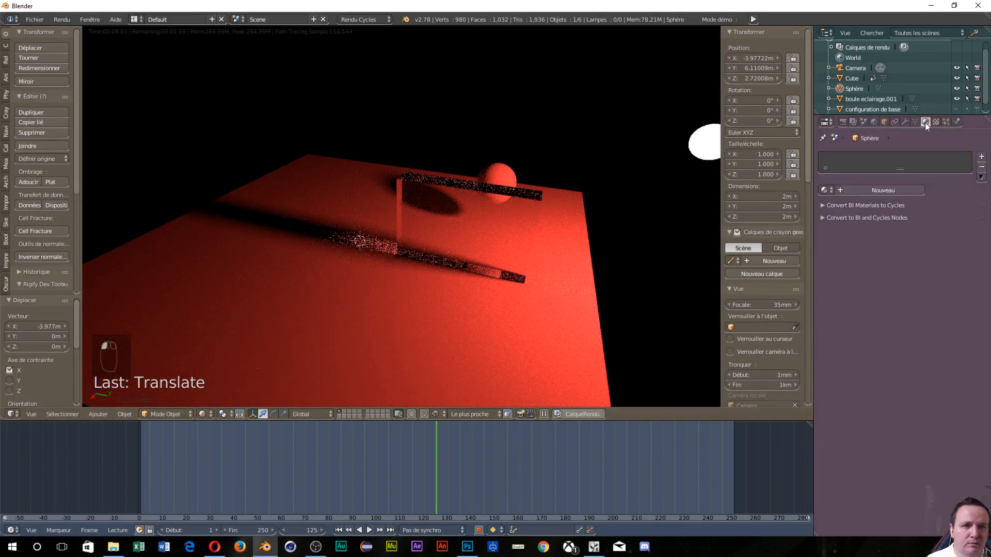
click(853, 191)
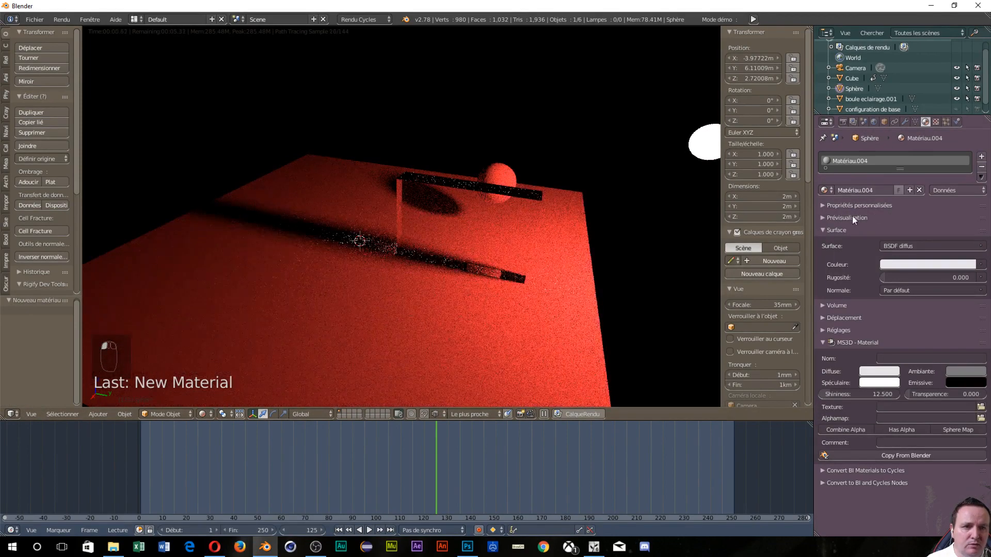
click(924, 247)
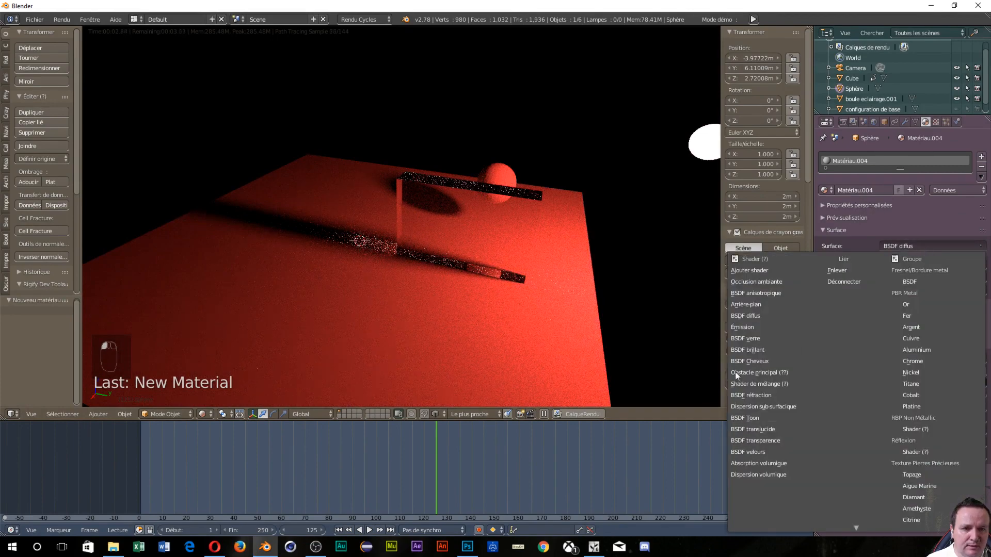
click(748, 350)
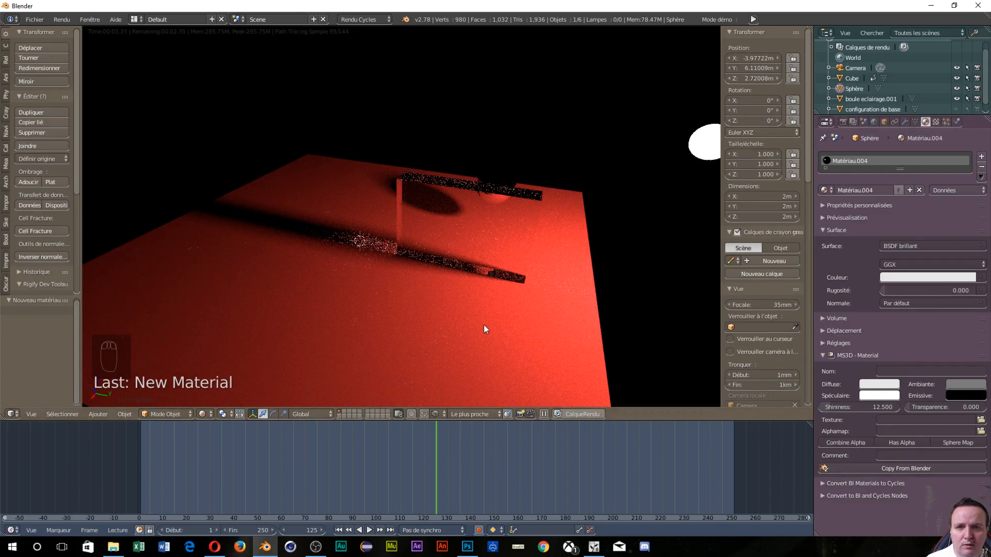
Duplicate the emissive light ball and move the copy about -2.32 m in X, -7.85 m in Y and 2.08 m in Z.
middle_drag(460, 322, 537, 281)
right_click(579, 126)
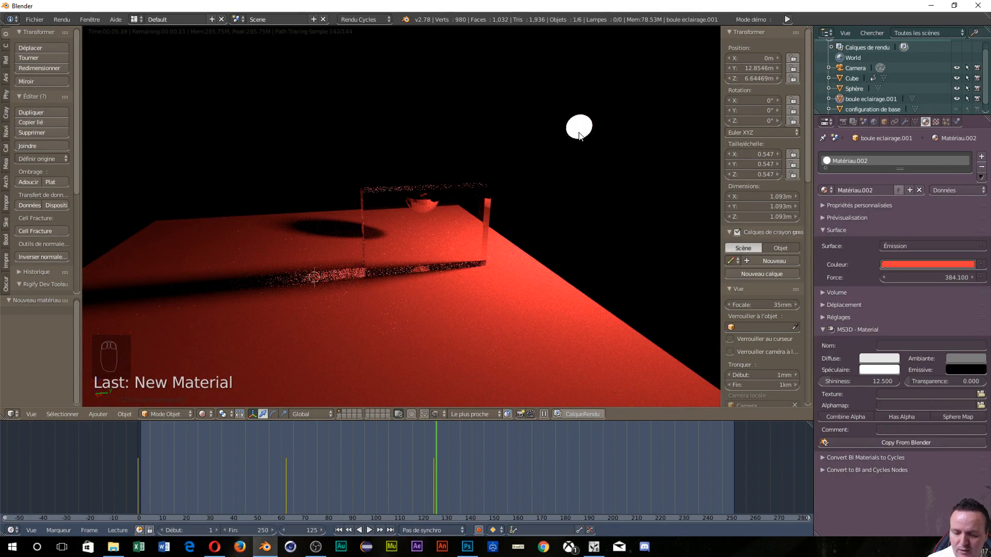
key(shift+d)
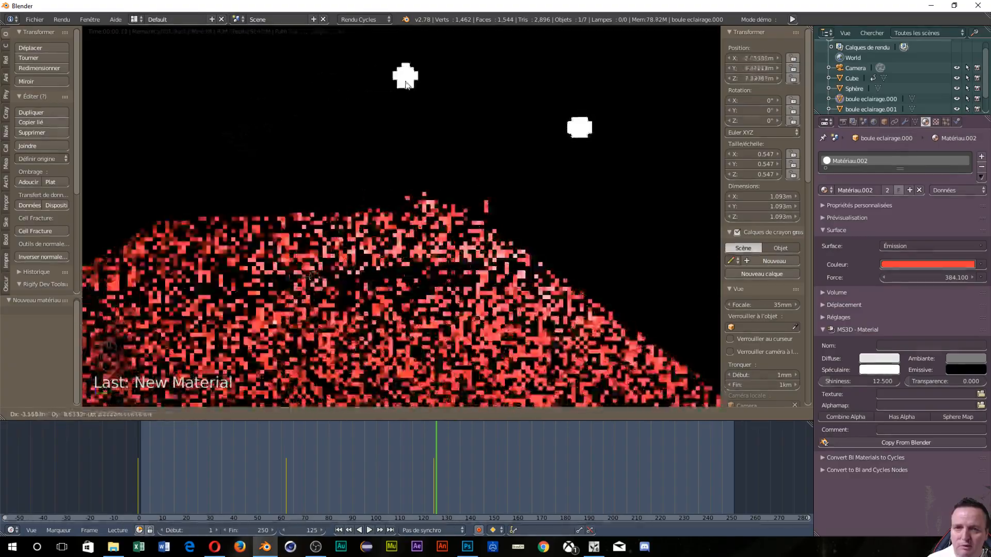
click(408, 86)
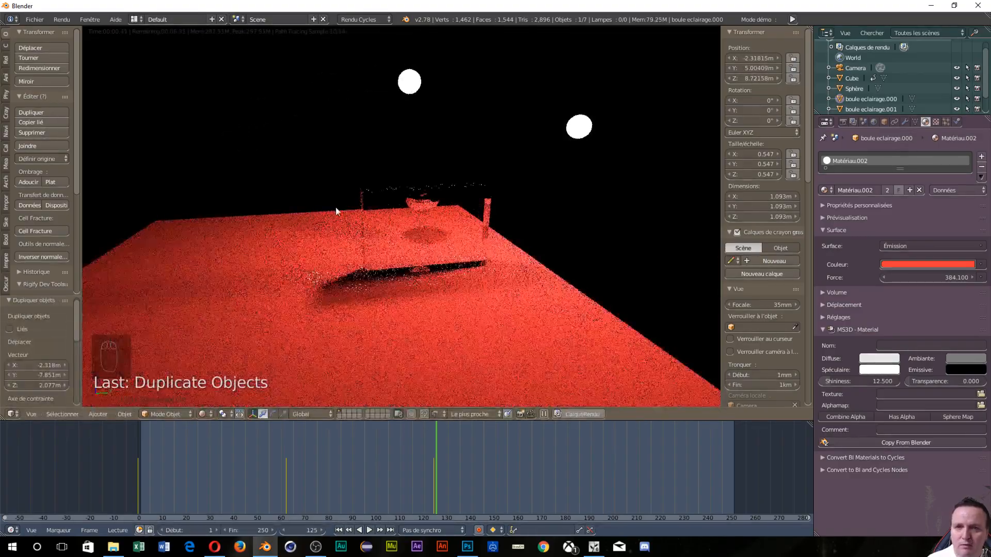
Scale the duplicated light ball up uniformly by about 1.72.
middle_drag(336, 211, 435, 238)
key(s)
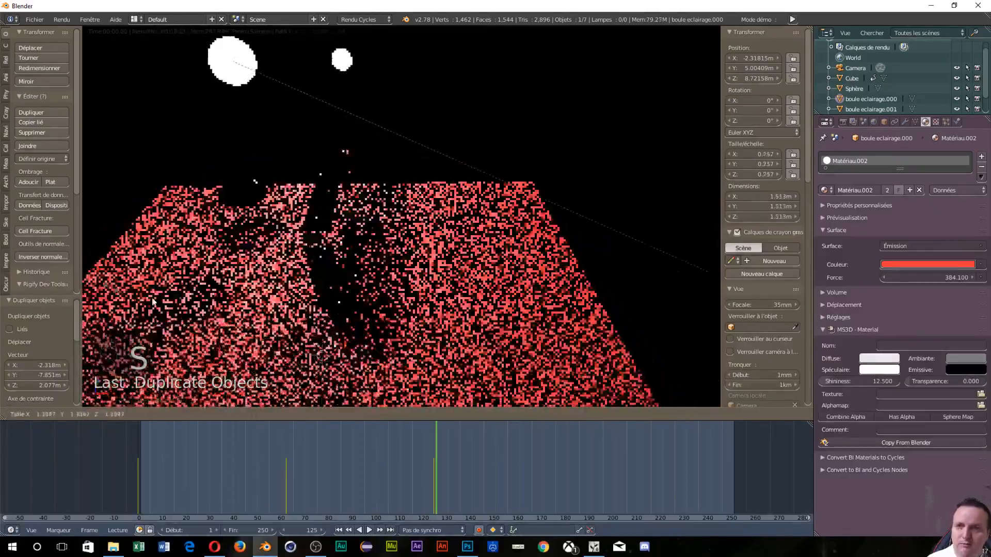
click(234, 330)
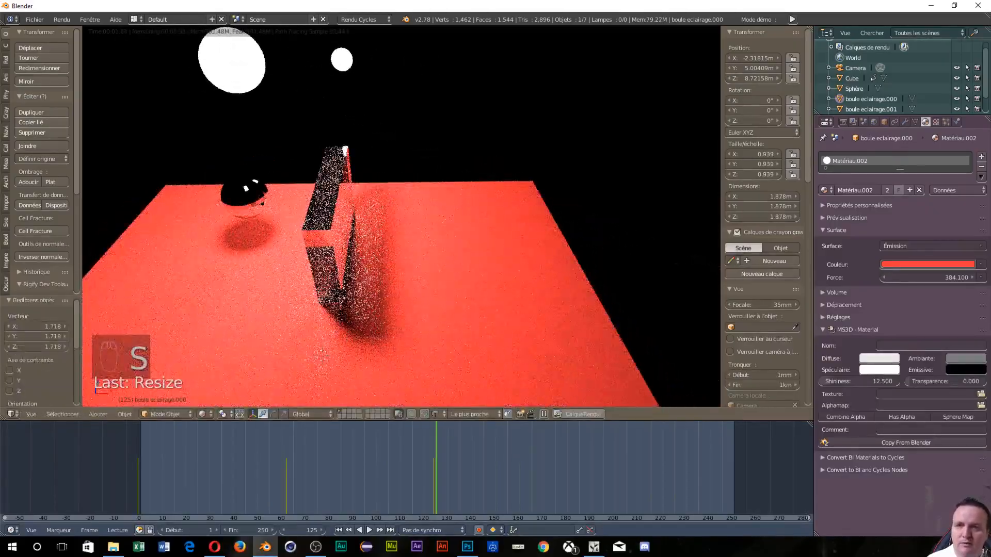
Create a new material for the floor object sol and set its surface to the RBP Non Métallic group shader.
middle_drag(328, 269, 215, 209)
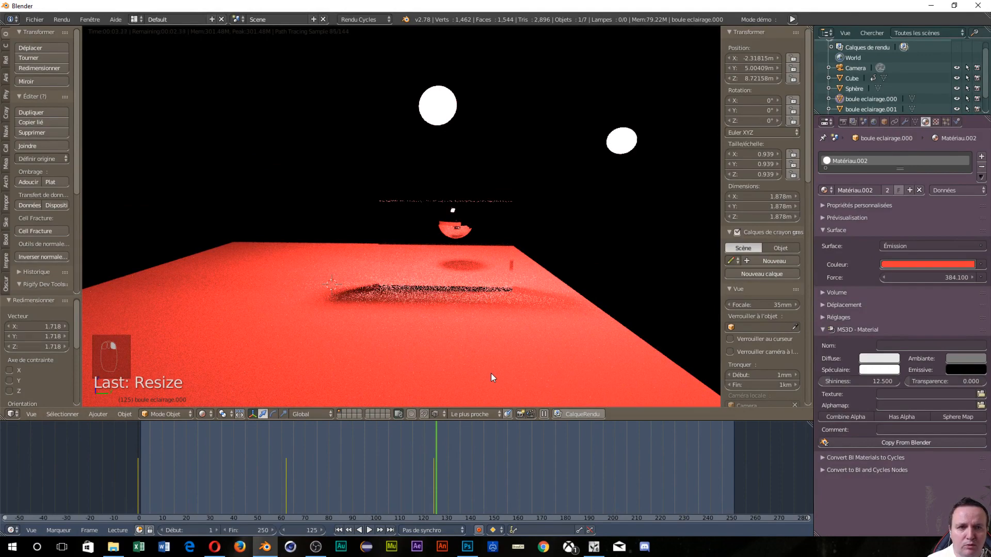
scroll(857, 82, down, 2)
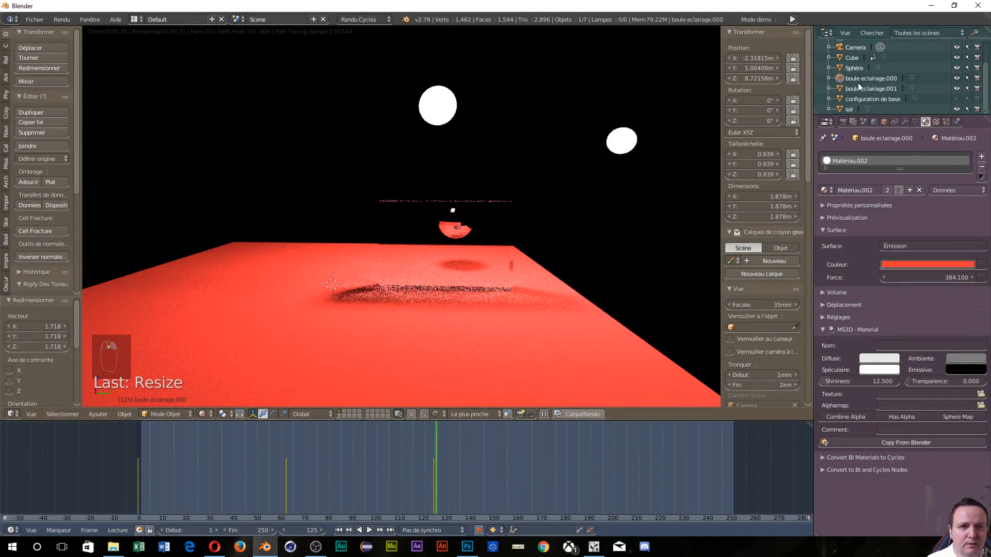
click(849, 110)
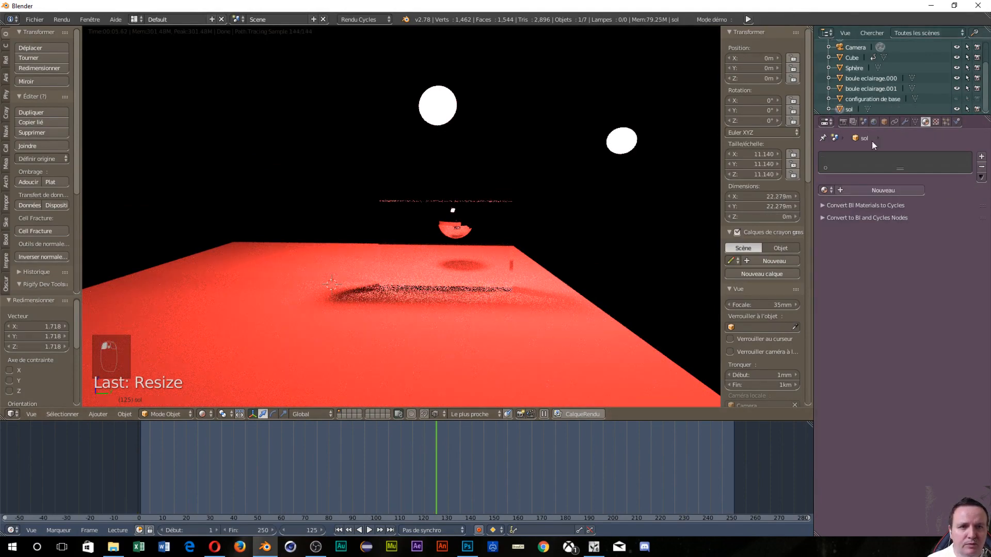
click(883, 190)
click(911, 246)
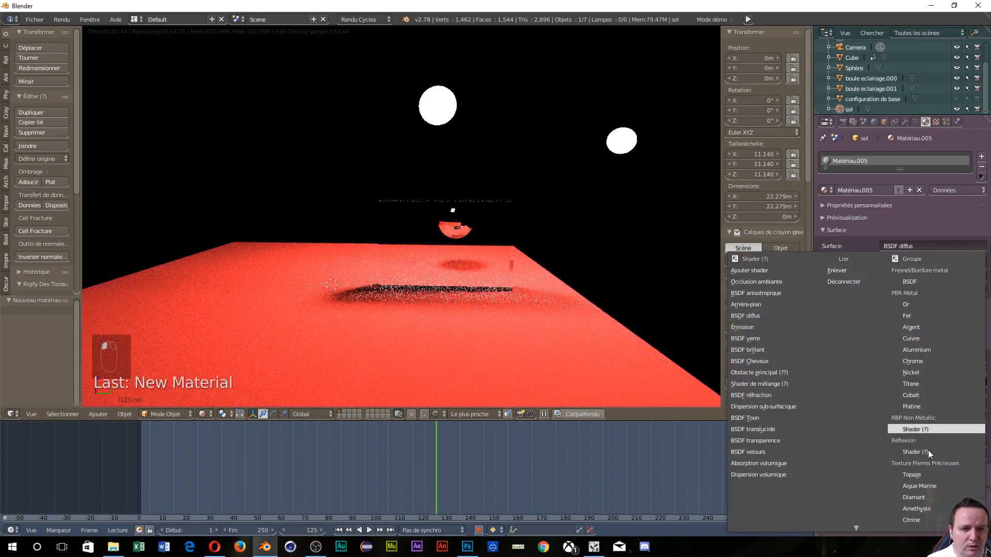
click(920, 431)
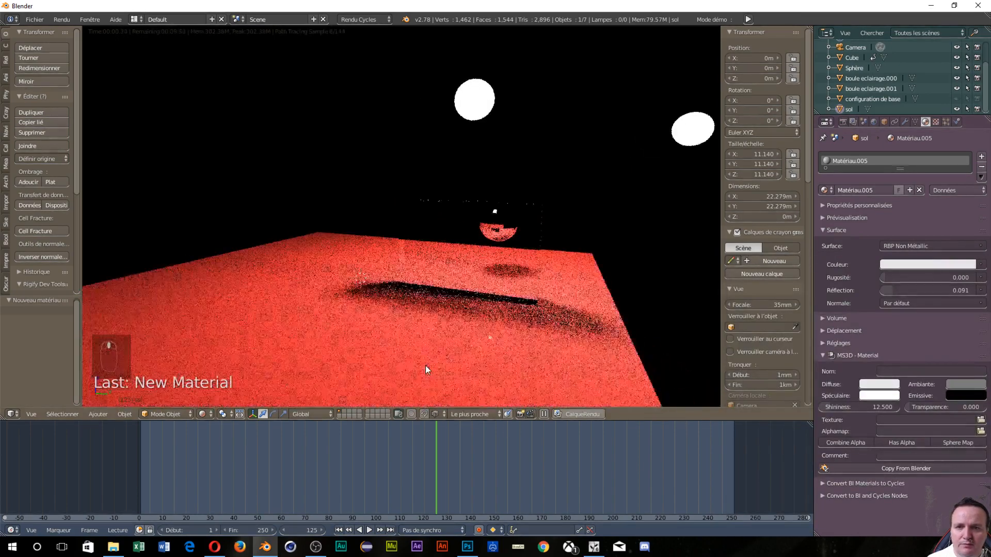
Scale the floor plane up uniformly by about 4.32.
middle_drag(426, 365, 493, 346)
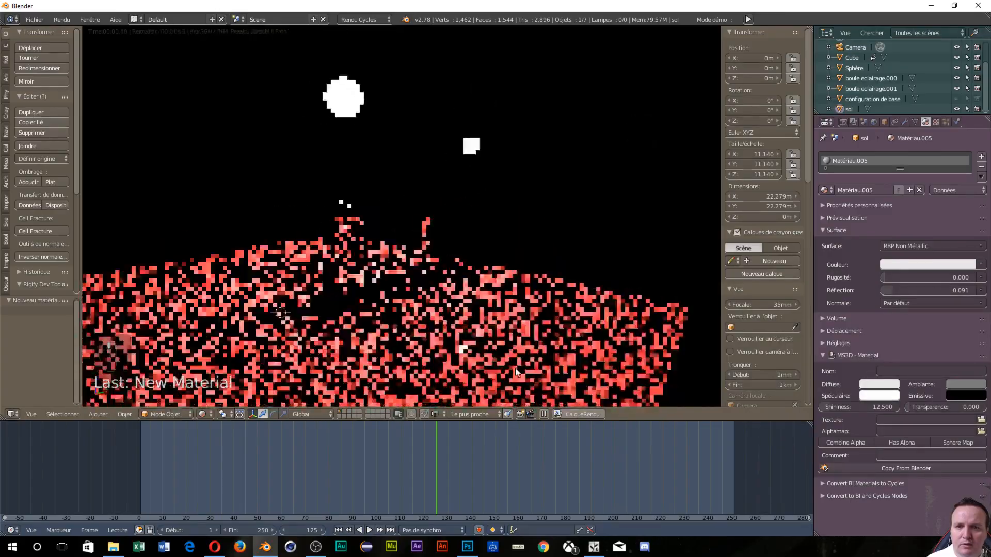
key(s)
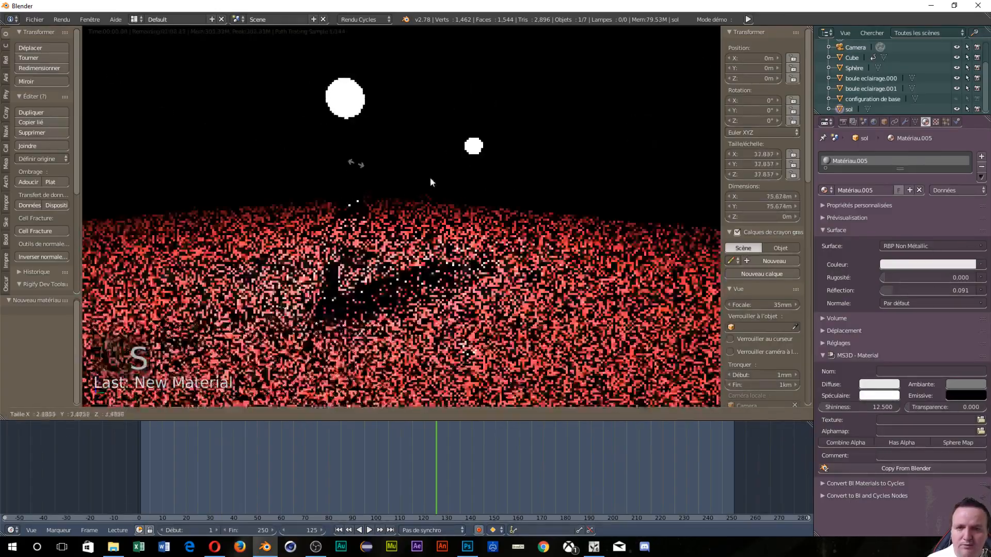
click(538, 214)
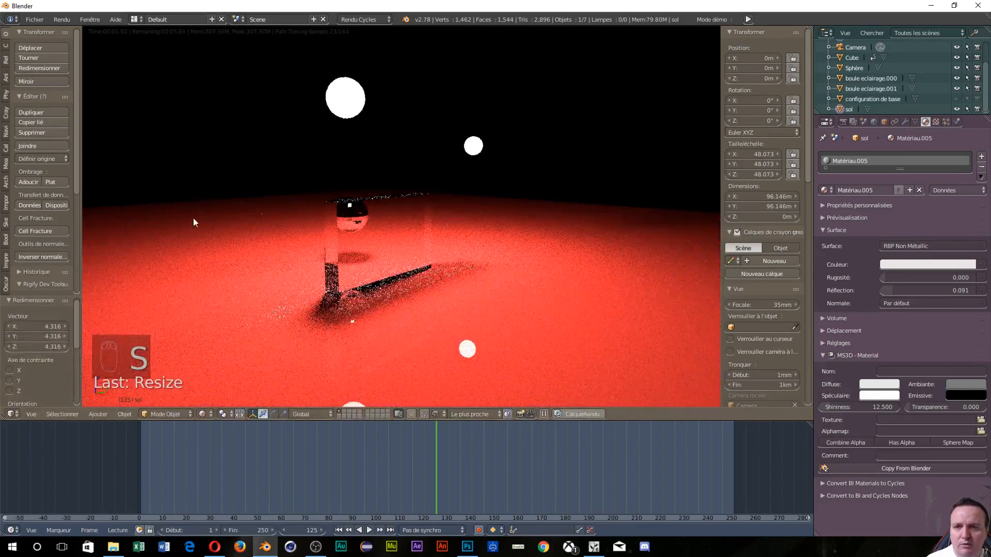
Set the floor material's colour to a yellow-green of about R 0.450, V 0.800, B 0.105.
middle_drag(243, 213, 238, 212)
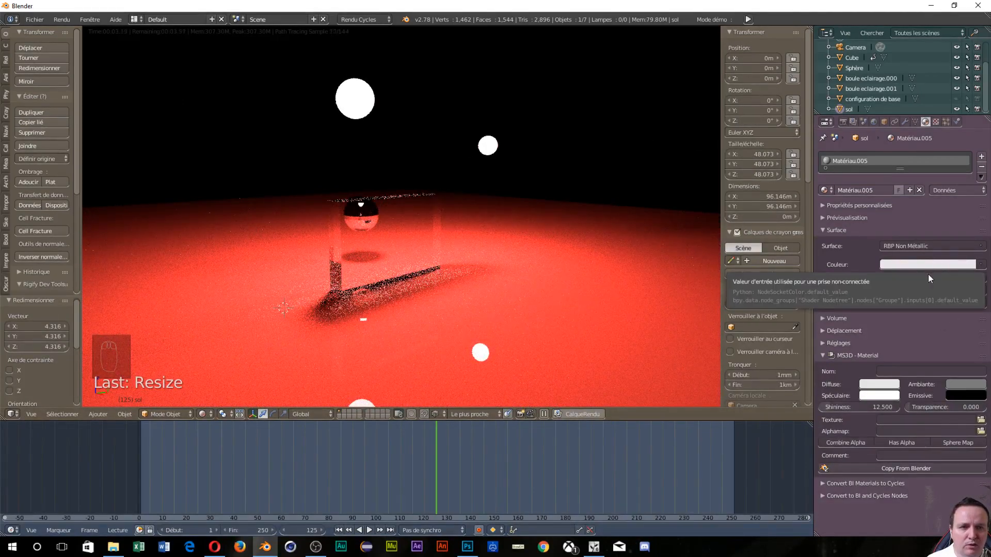
click(903, 264)
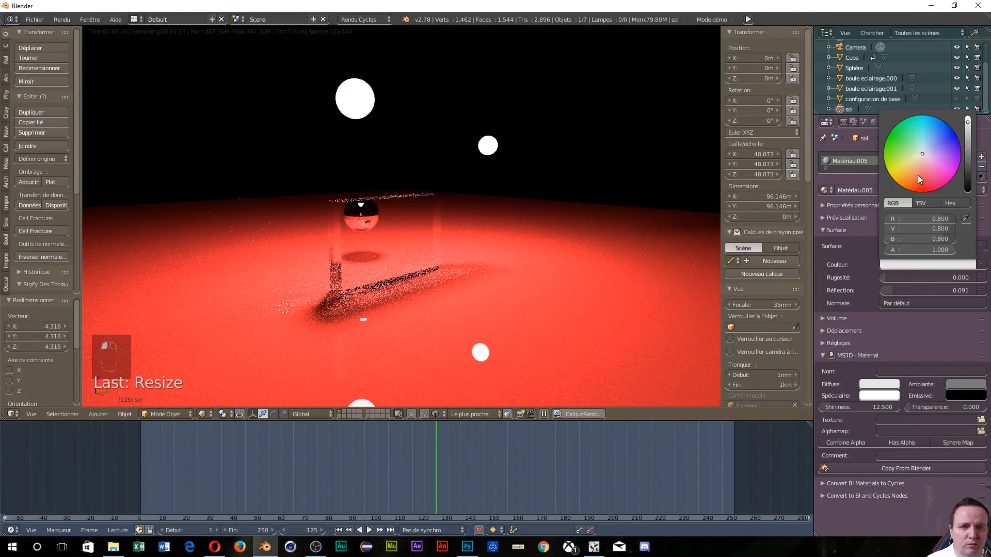
click(898, 157)
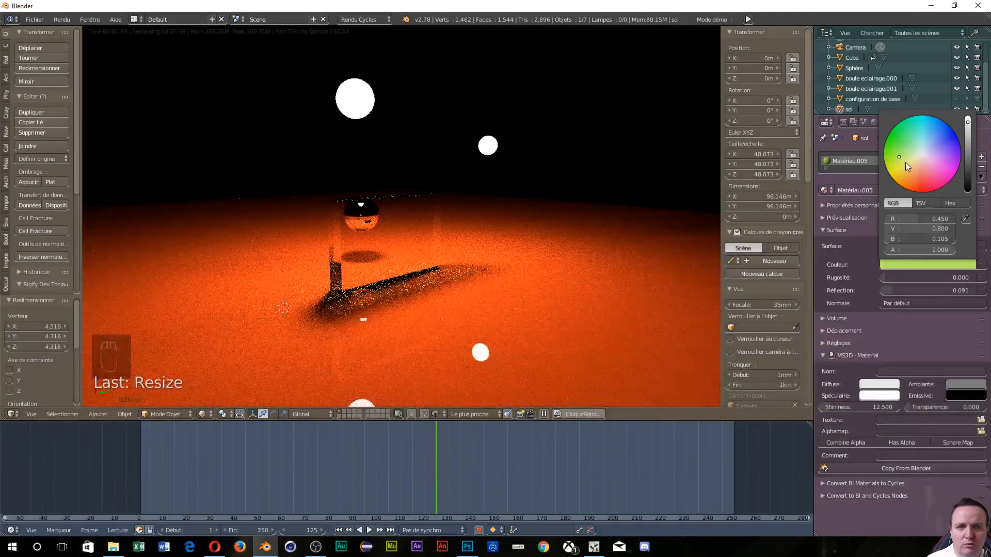
Select the glossy sphere behind the glass block and scale it up uniformly by about 2.56.
middle_drag(474, 263, 462, 256)
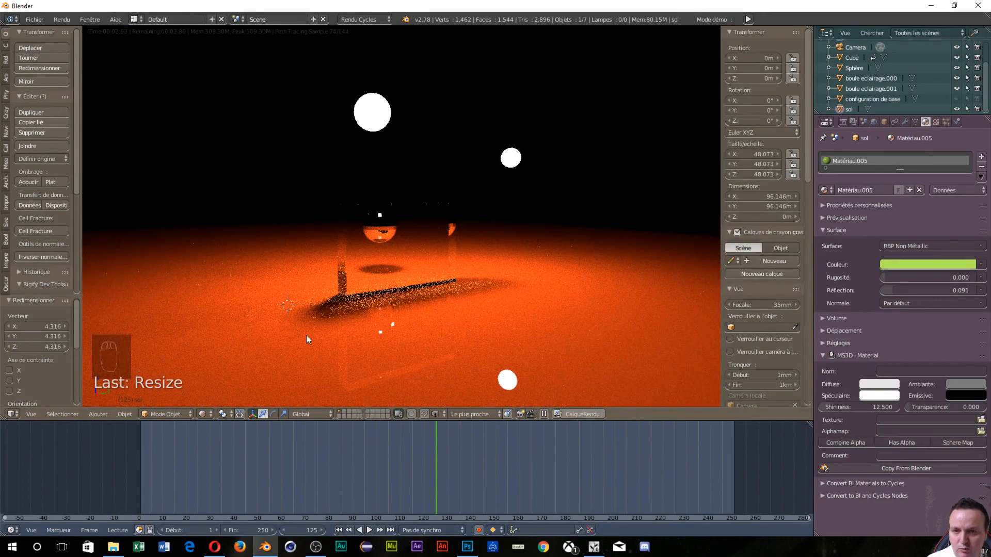
right_click(391, 230)
key(g)
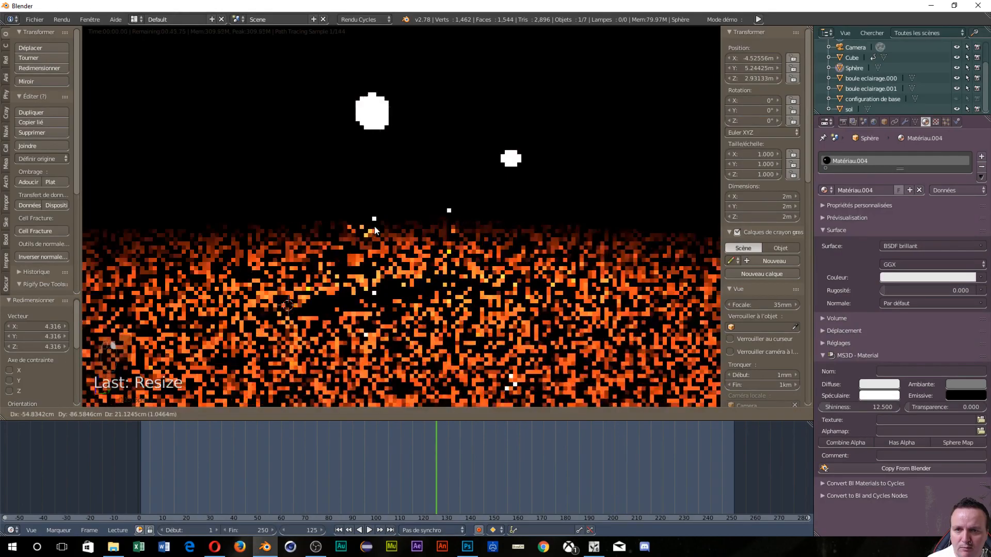
click(382, 232)
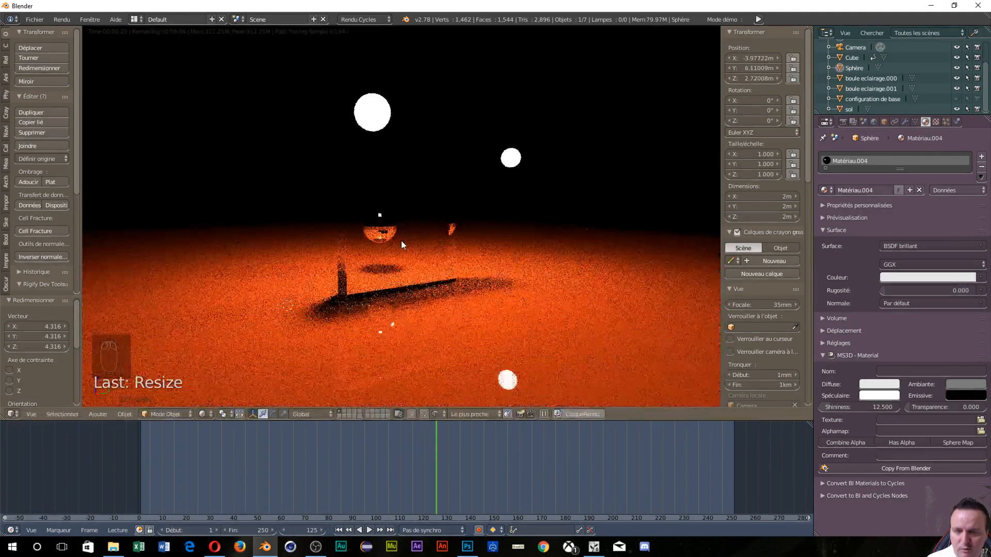
key(s)
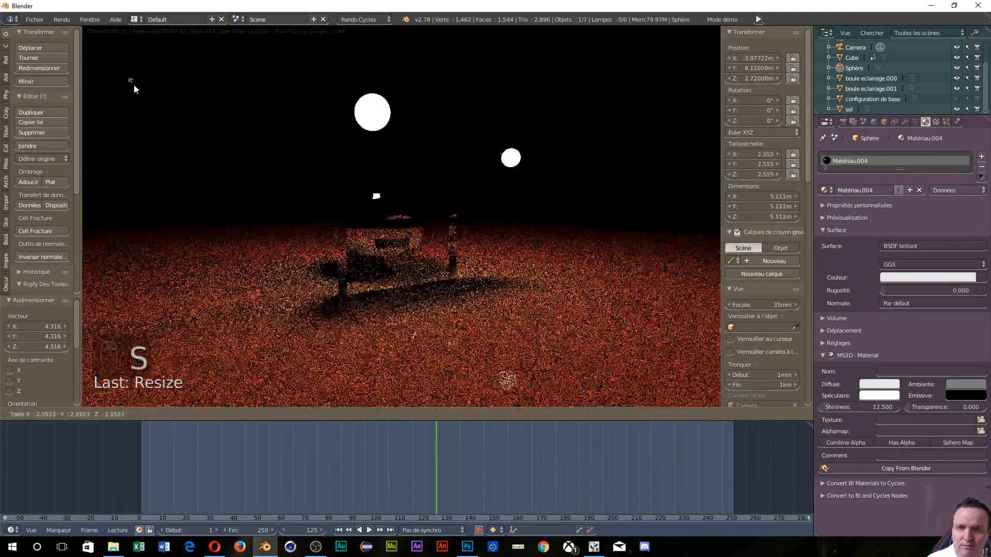
click(122, 83)
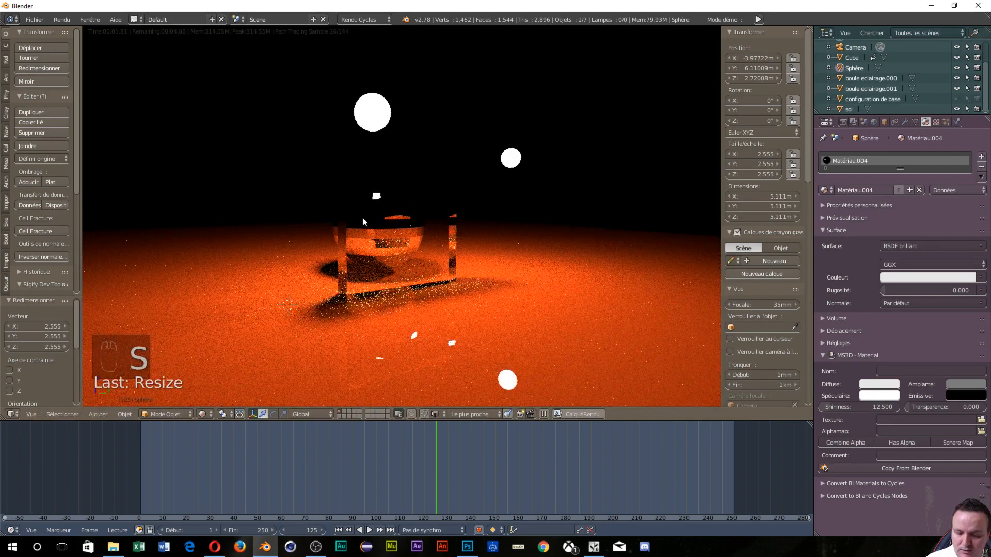
Raise the enlarged glossy sphere about 2.47 m along Z and move it about -7.23 m along X, farther behind the glass block.
key(g)
key(z)
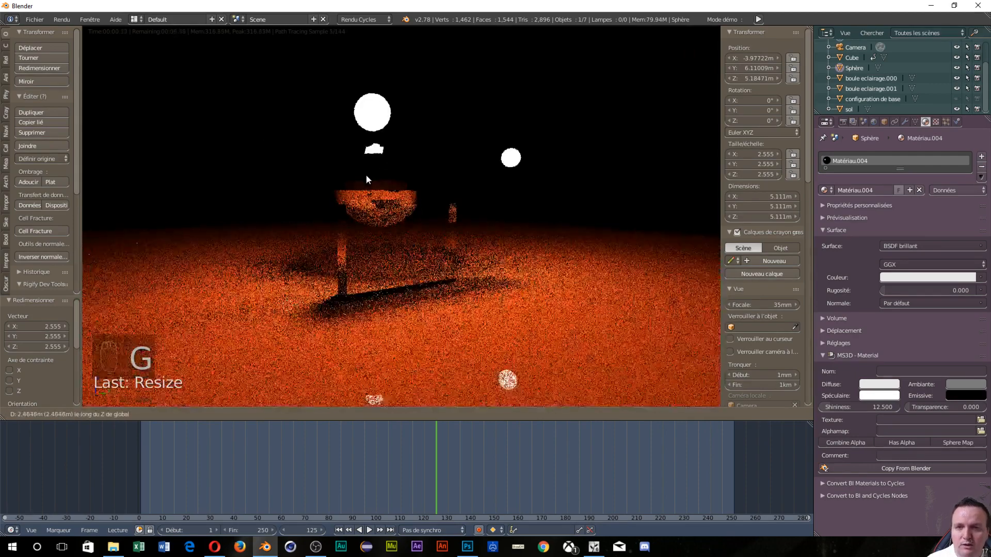
click(367, 175)
key(g)
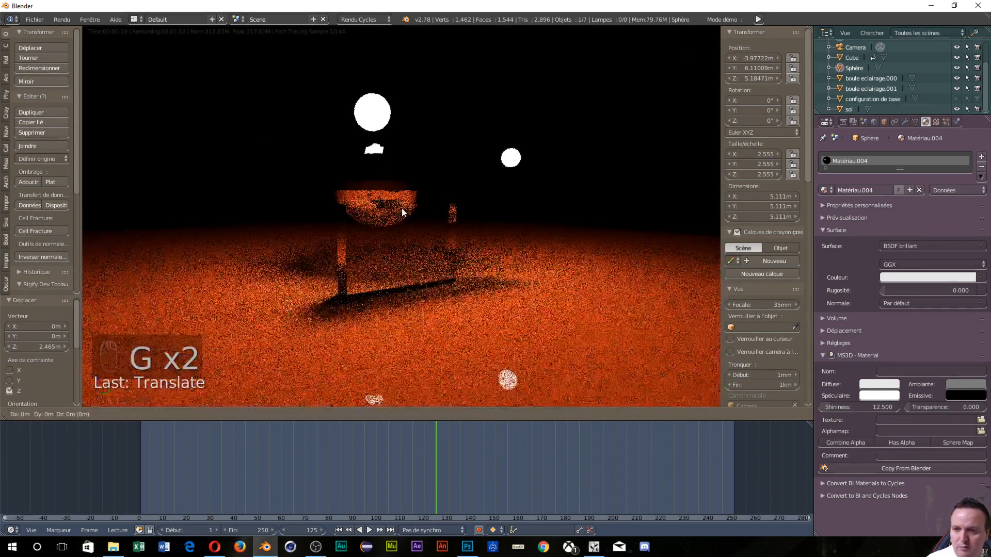
key(x)
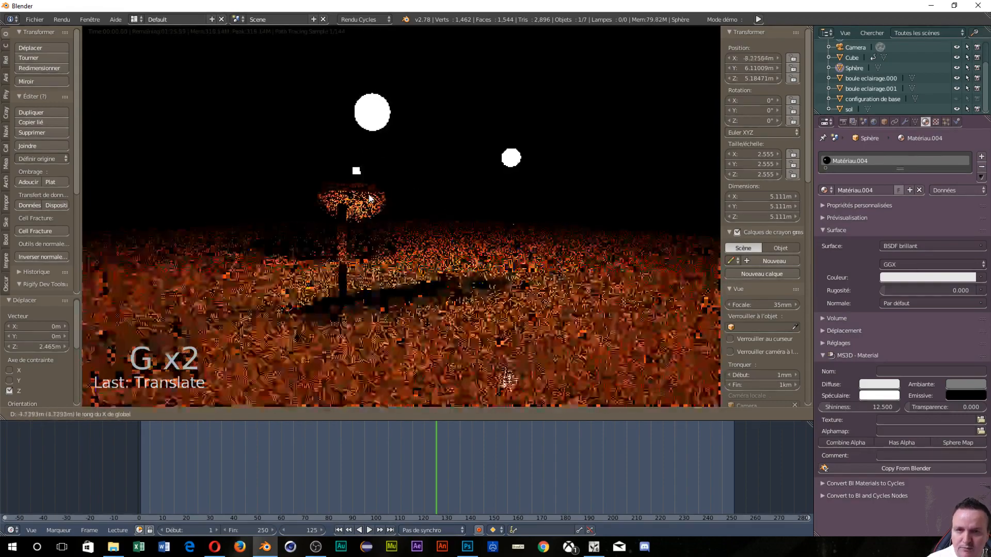
click(370, 249)
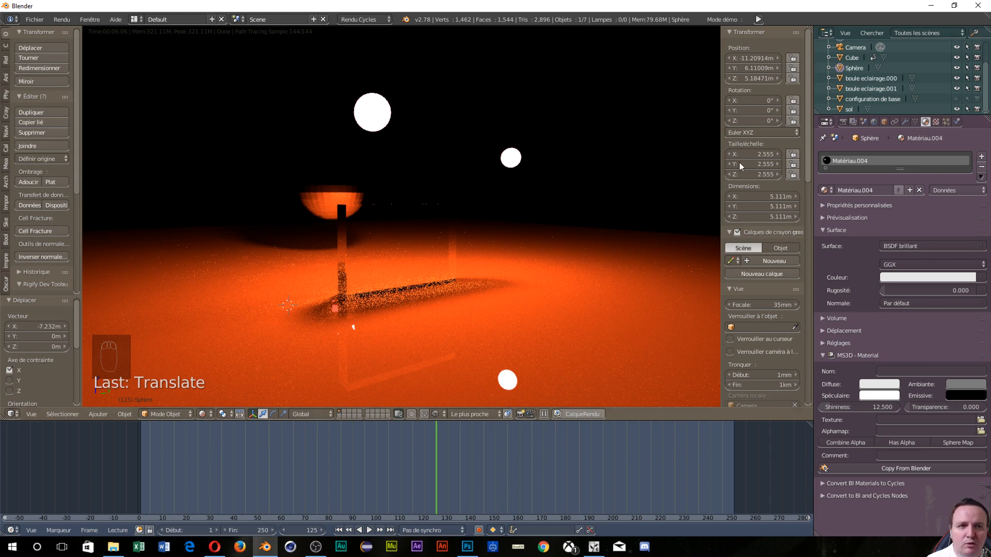
Give the world background colour a blue tint and lower its brightness to almost black.
click(874, 122)
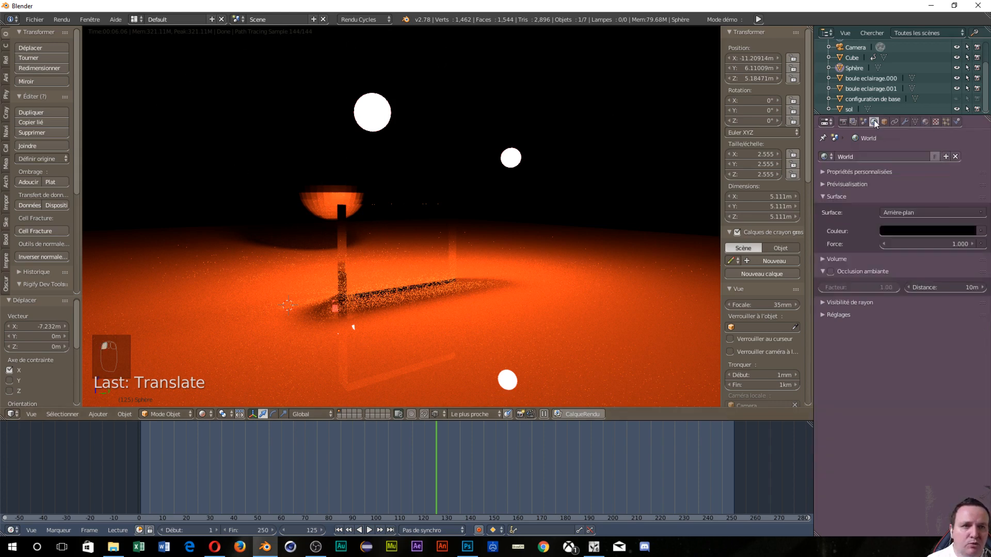
click(908, 229)
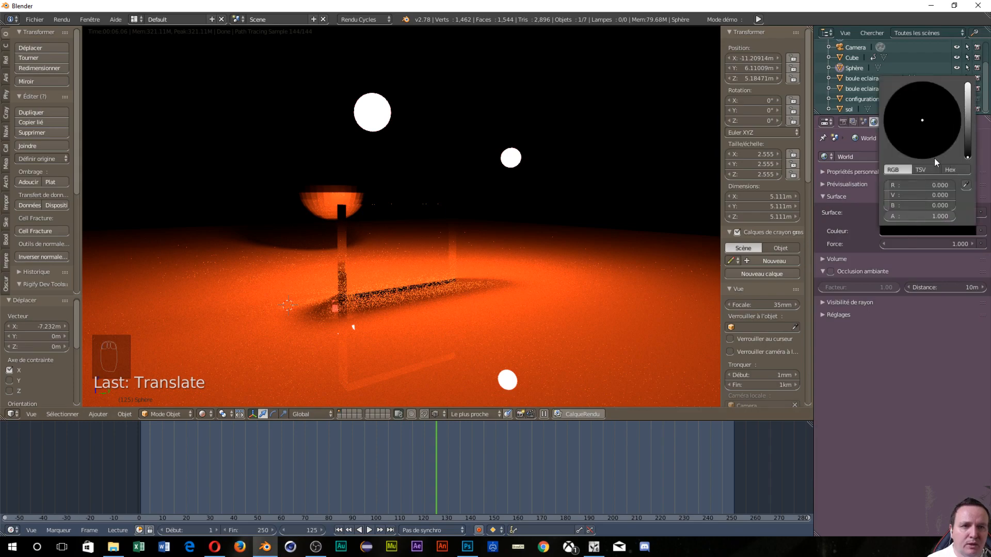
click(917, 131)
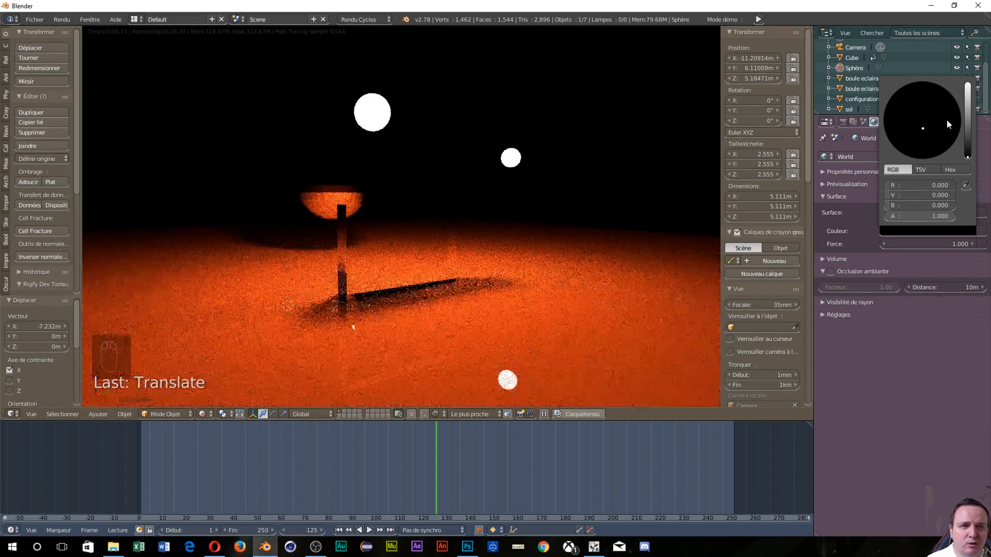
click(967, 132)
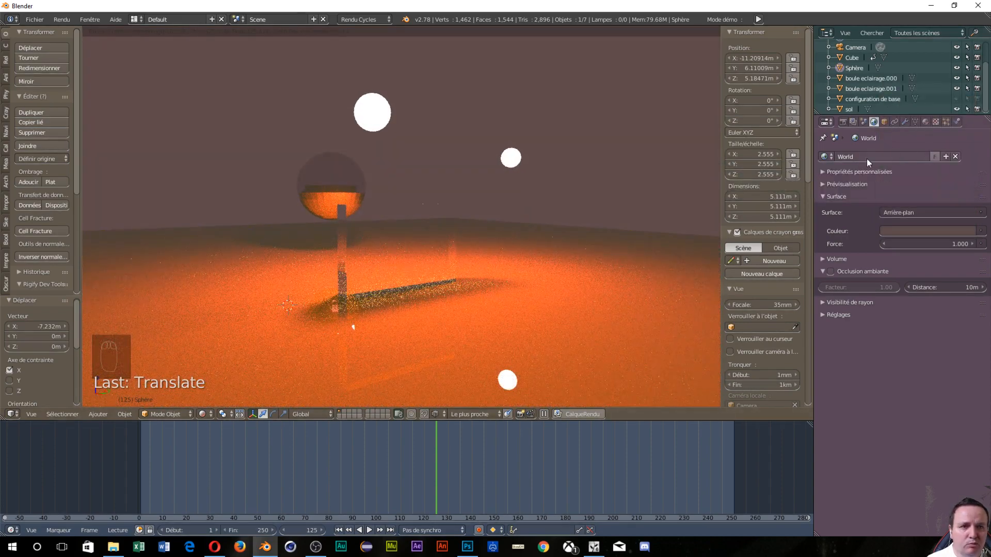
click(932, 232)
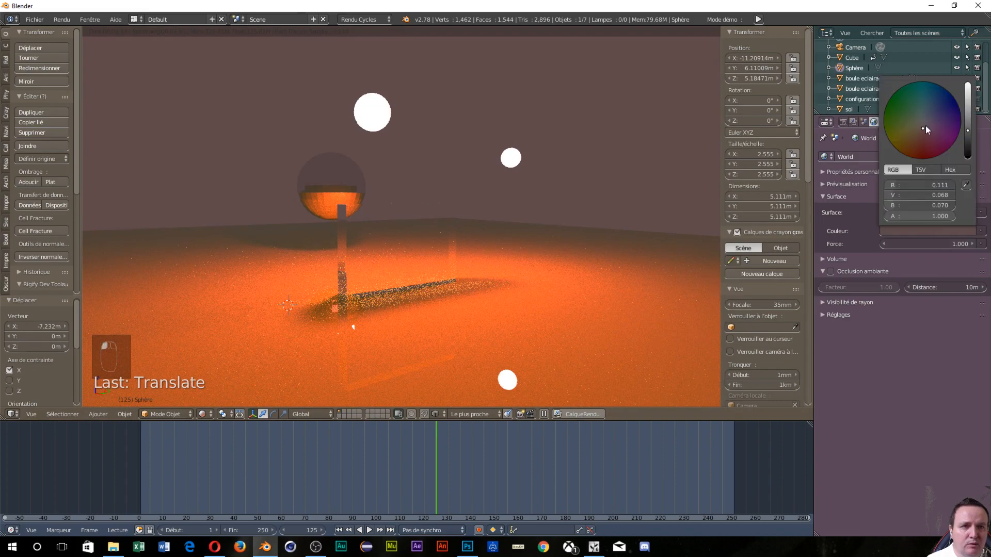
drag(926, 127, 929, 110)
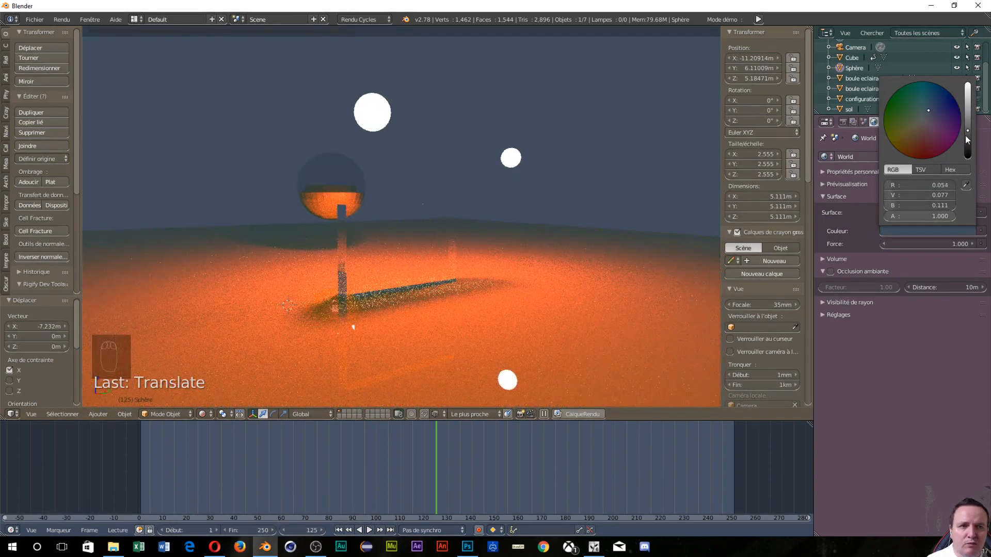
drag(967, 139, 967, 156)
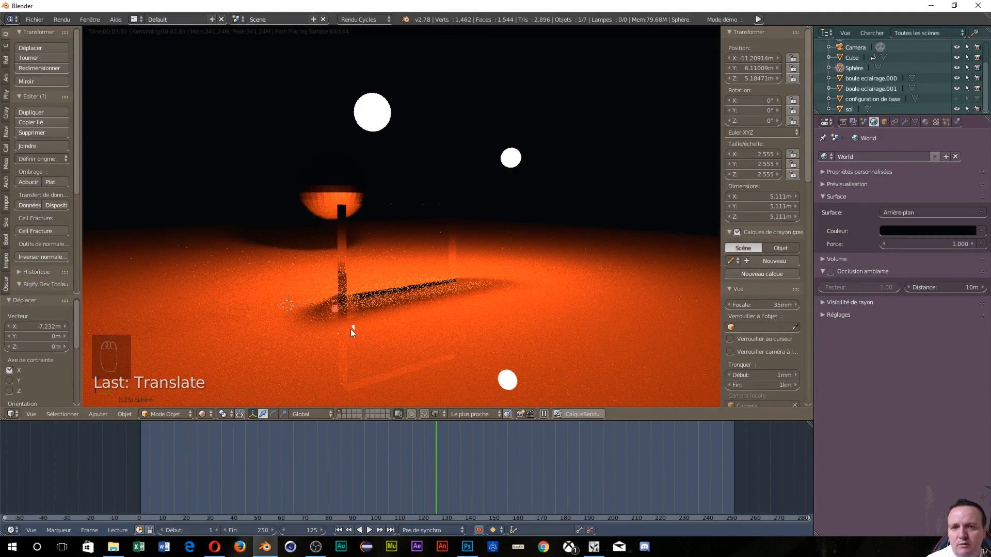
Align the scene camera to the current 3D view.
key(ctrl+alt+KP_0)
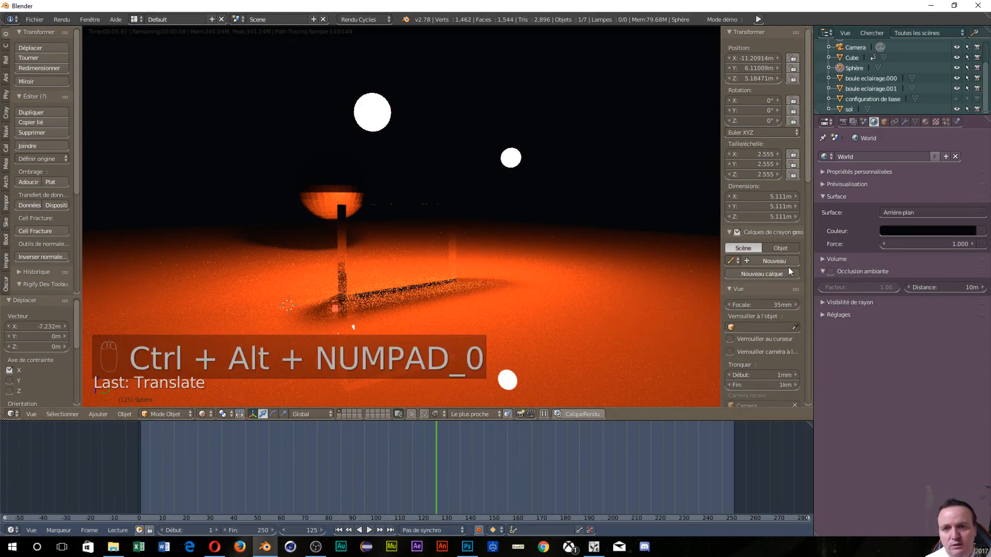
key(ctrl+alt+space)
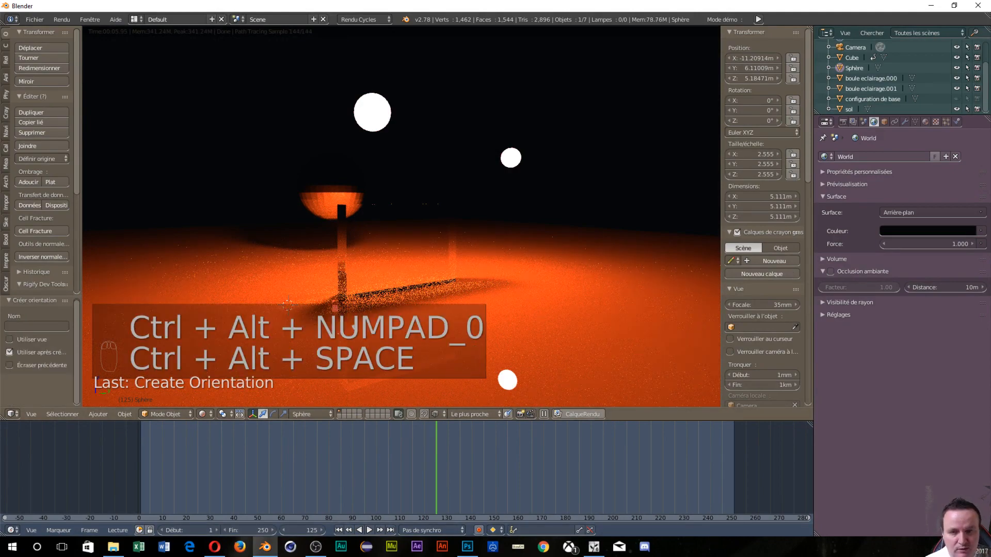
key(ctrl+alt+KP_0)
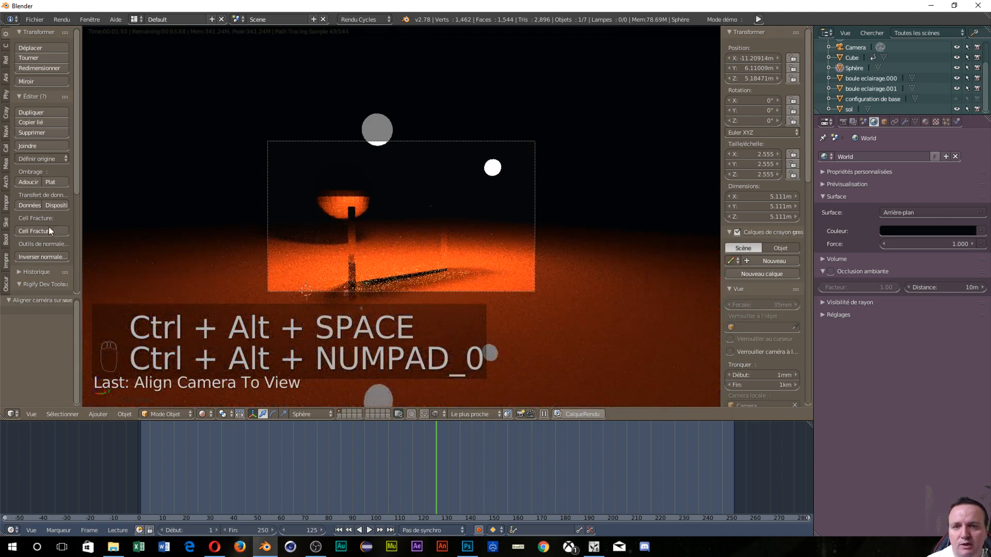
Select the scene camera and enable locking the camera to the view.
right_click(535, 255)
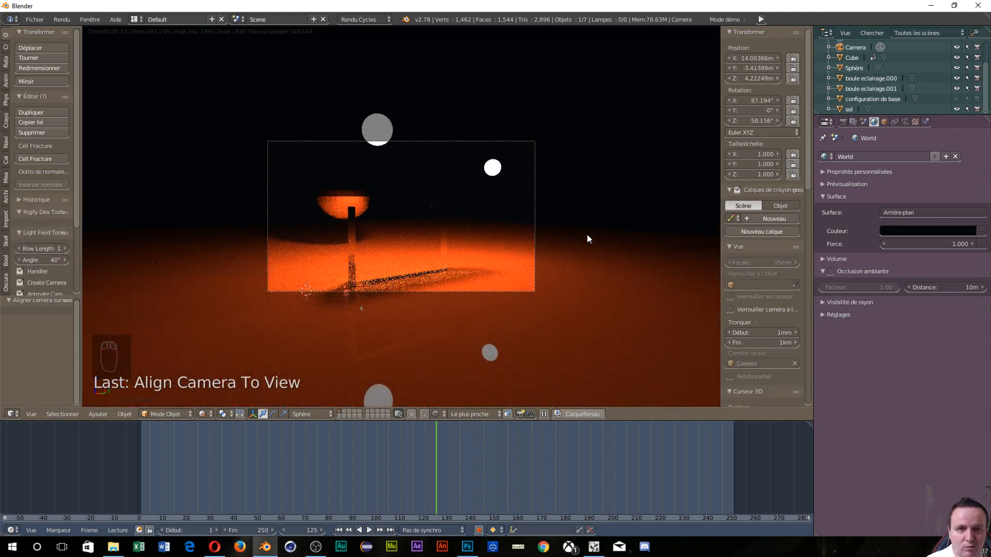
scroll(741, 248, down, 2)
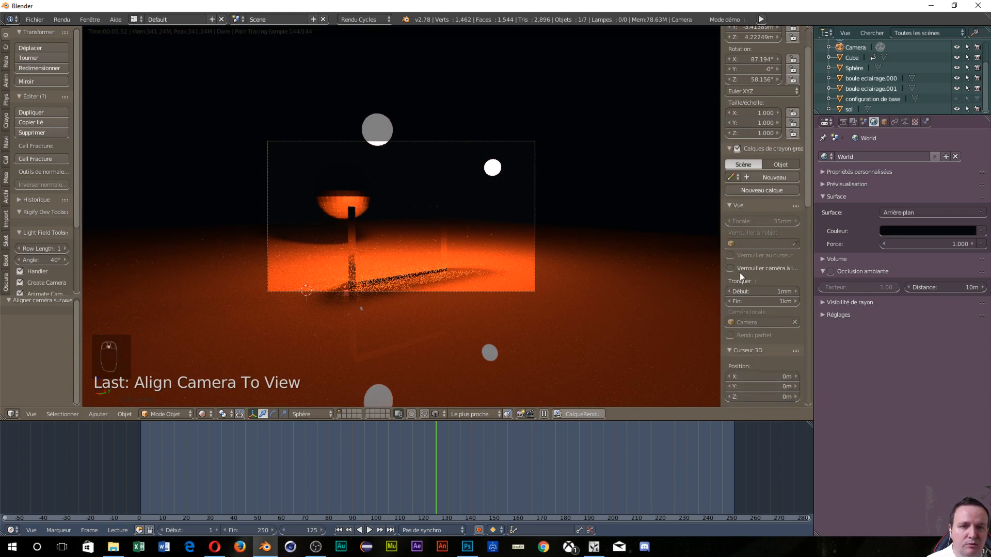
click(734, 268)
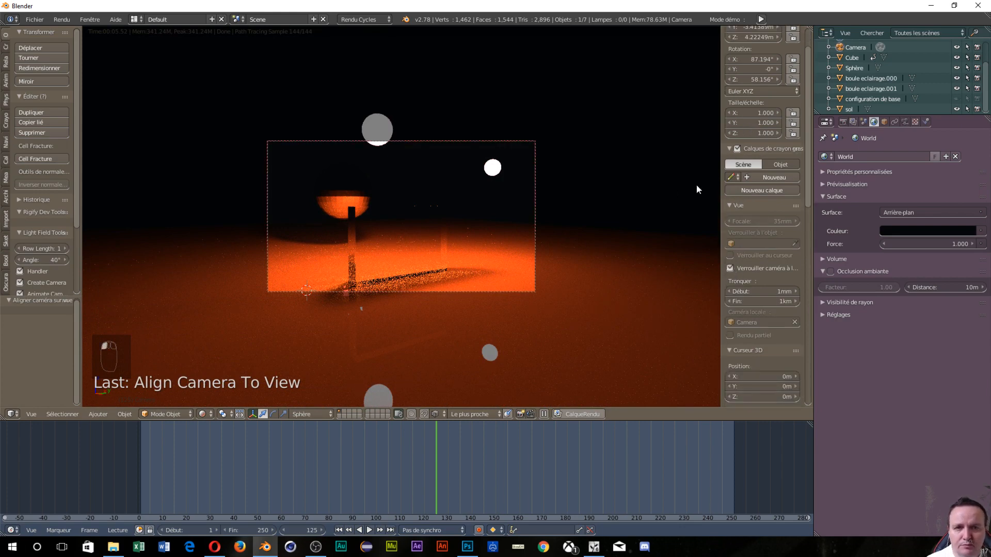
scroll(731, 130, up, 2)
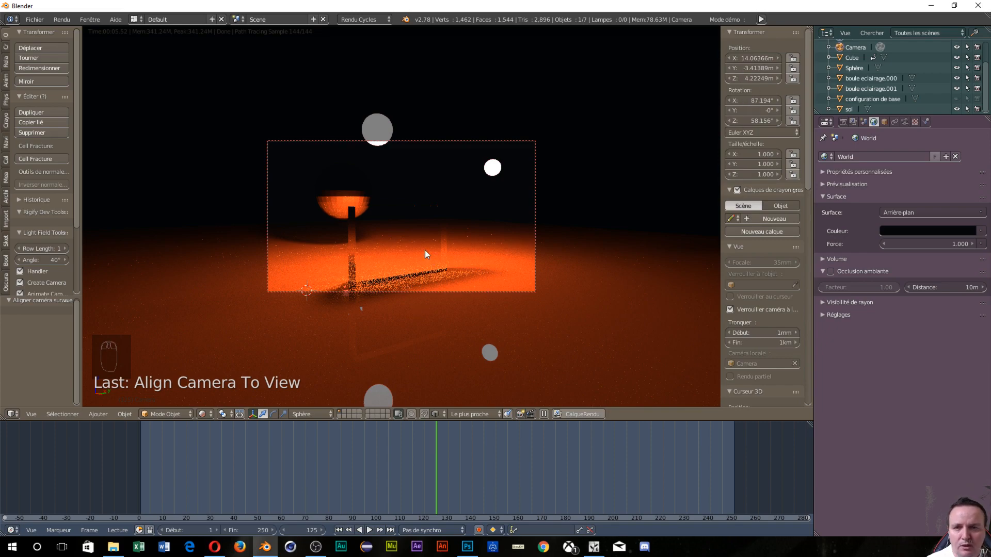
Pull the camera back from the scene and keyframe its location, rotation and scale at frame 0.
scroll(425, 249, down, 3)
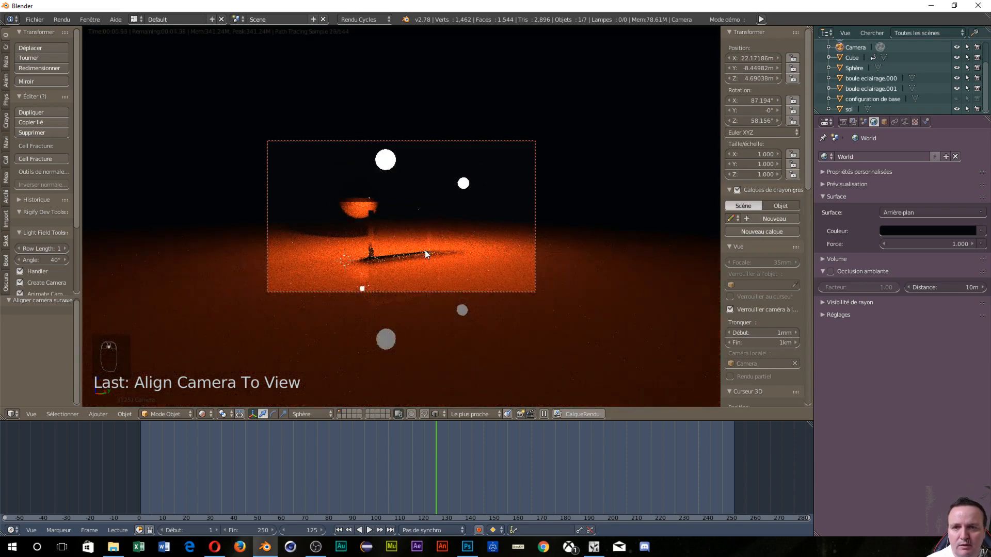
scroll(425, 250, down, 4)
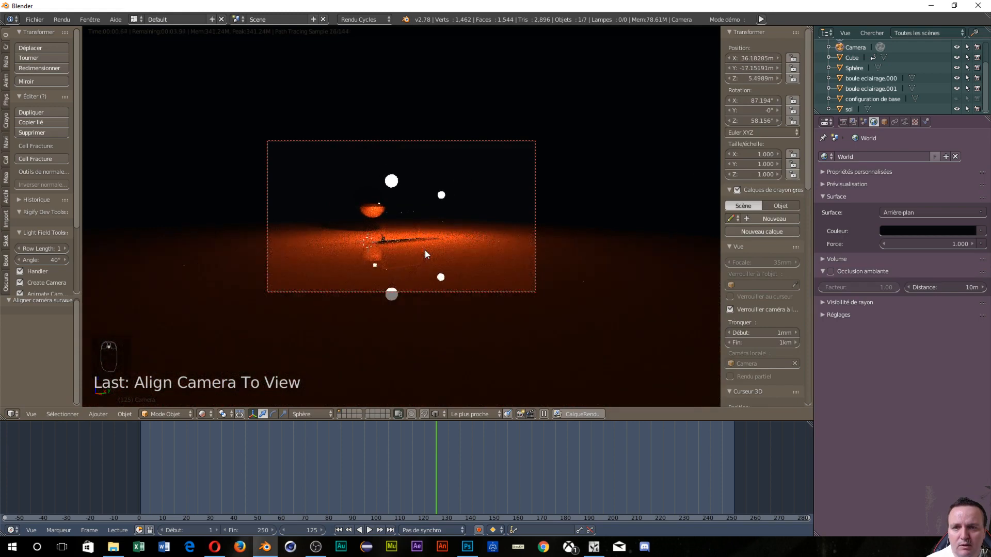
click(134, 446)
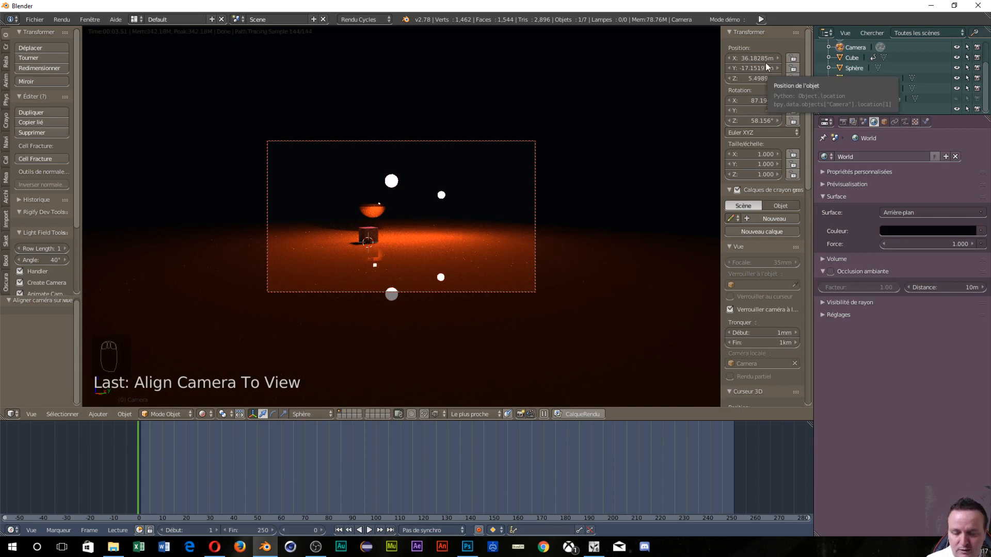
key(i)
key(i)
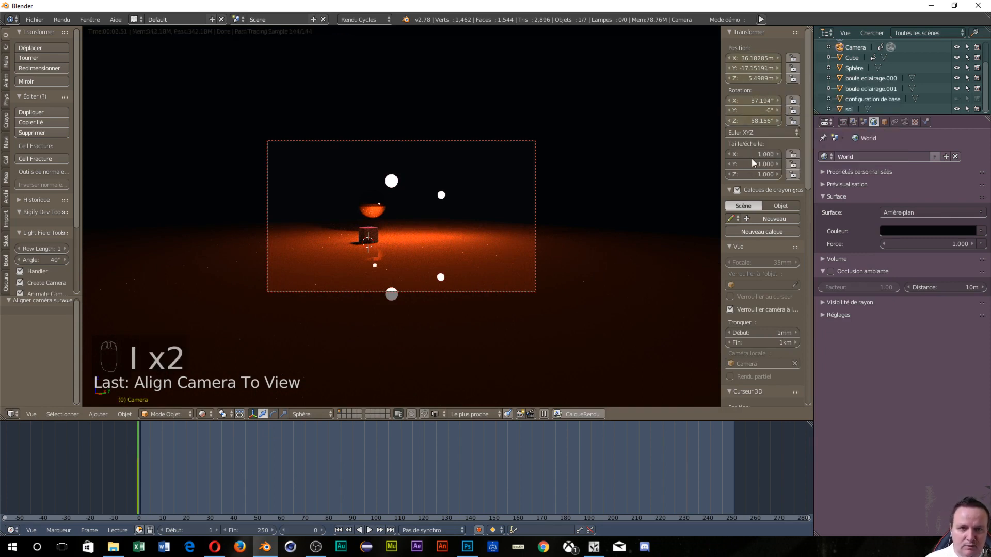
key(i)
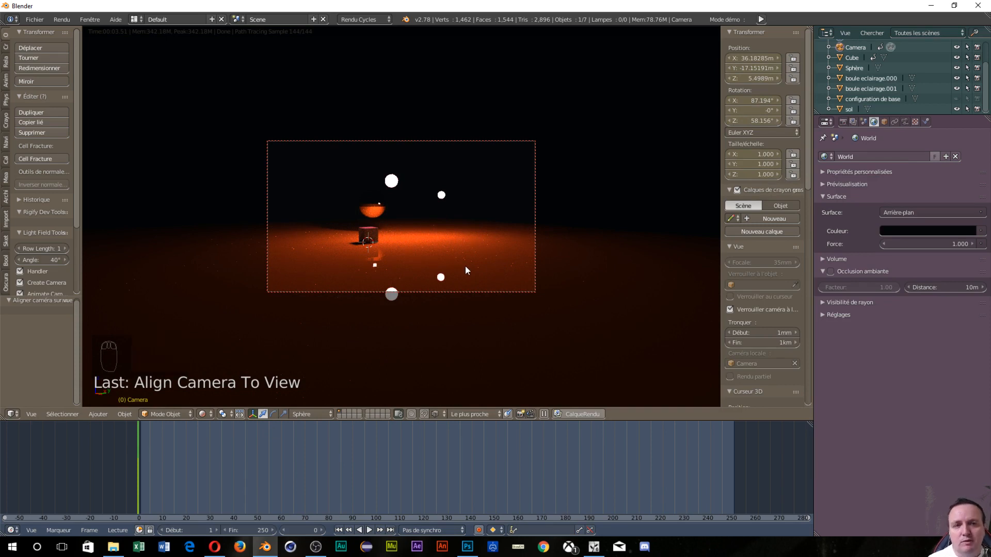
key(space)
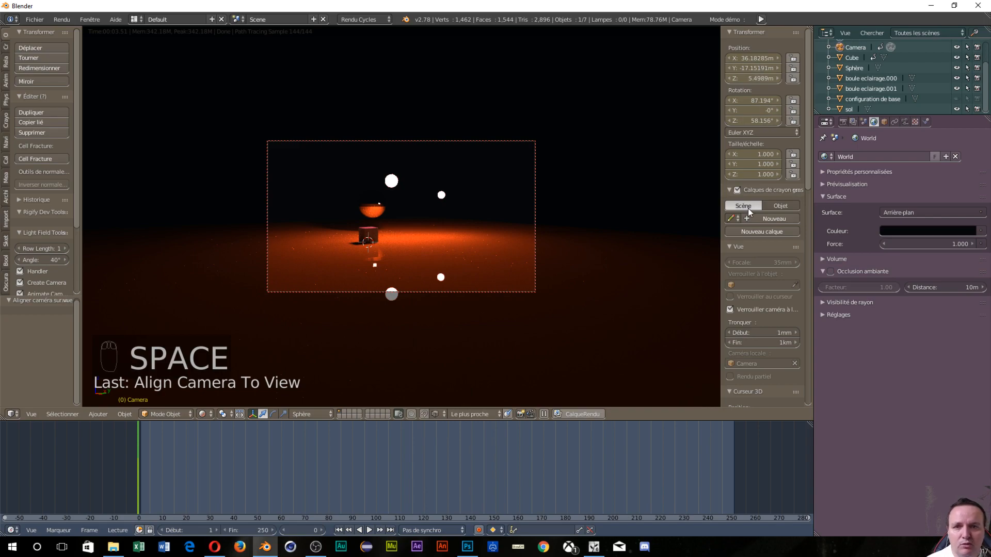
middle_drag(425, 256, 340, 298)
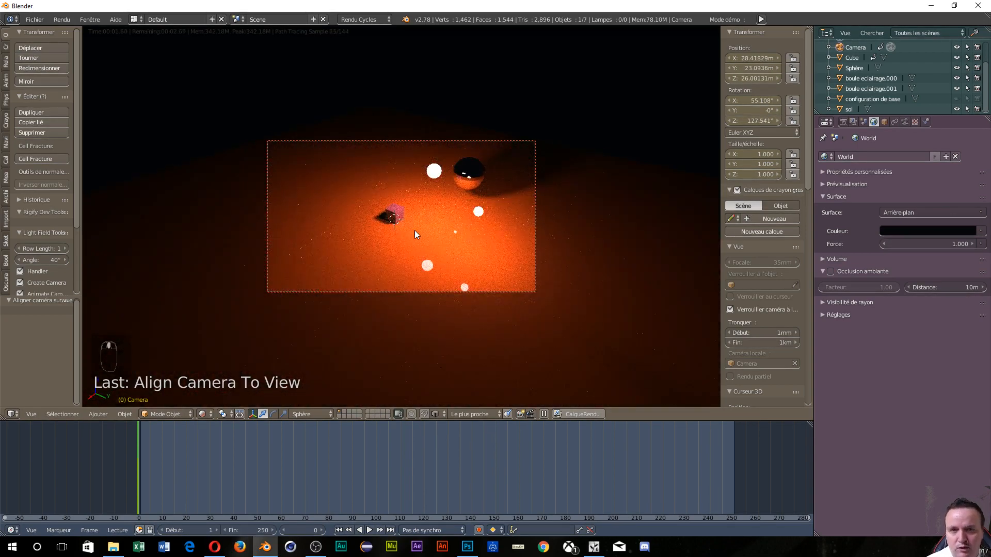
shift+middle_drag(413, 231, 327, 231)
At frame 56, swing the camera to a raised viewpoint about 32.6 m high and keyframe its location, rotation and scale.
click(270, 460)
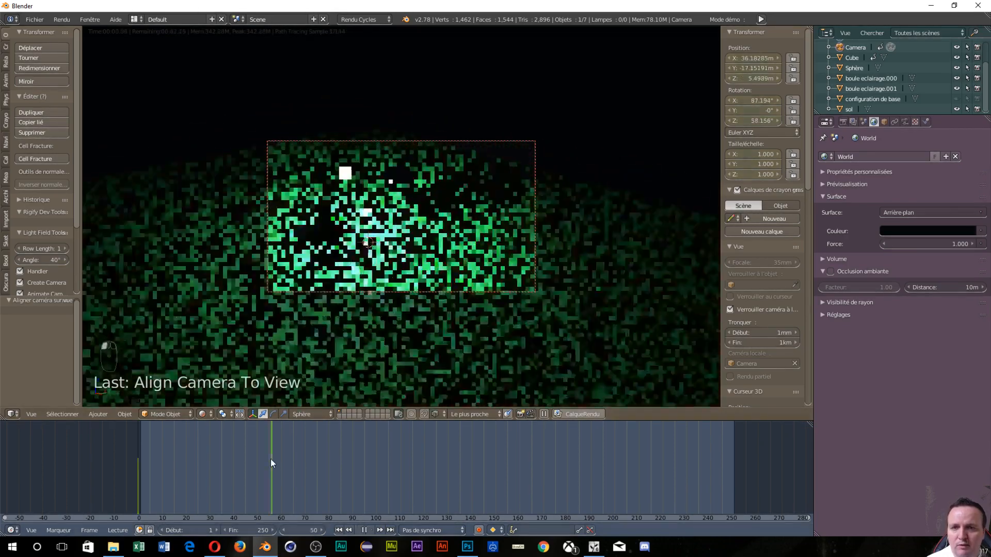
middle_drag(416, 197, 331, 243)
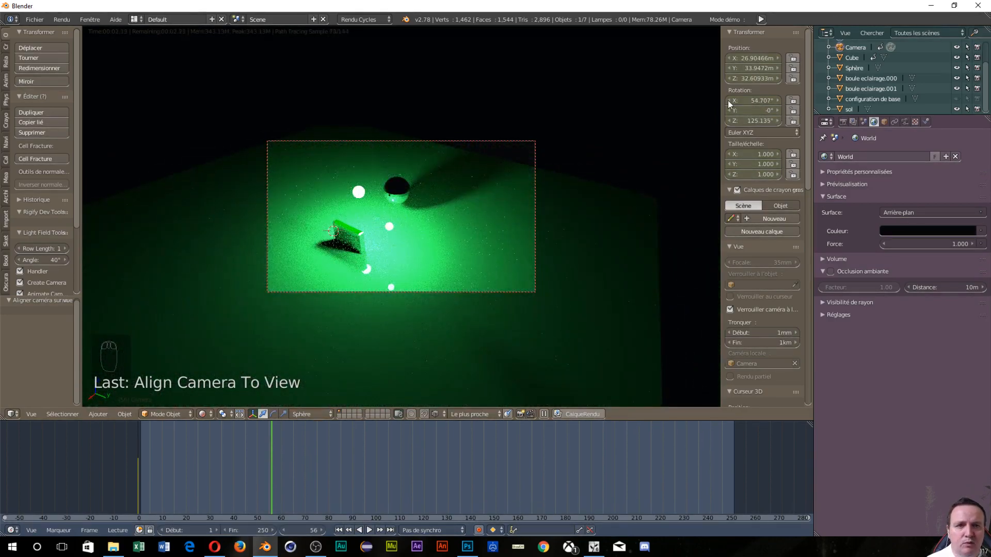
key(i)
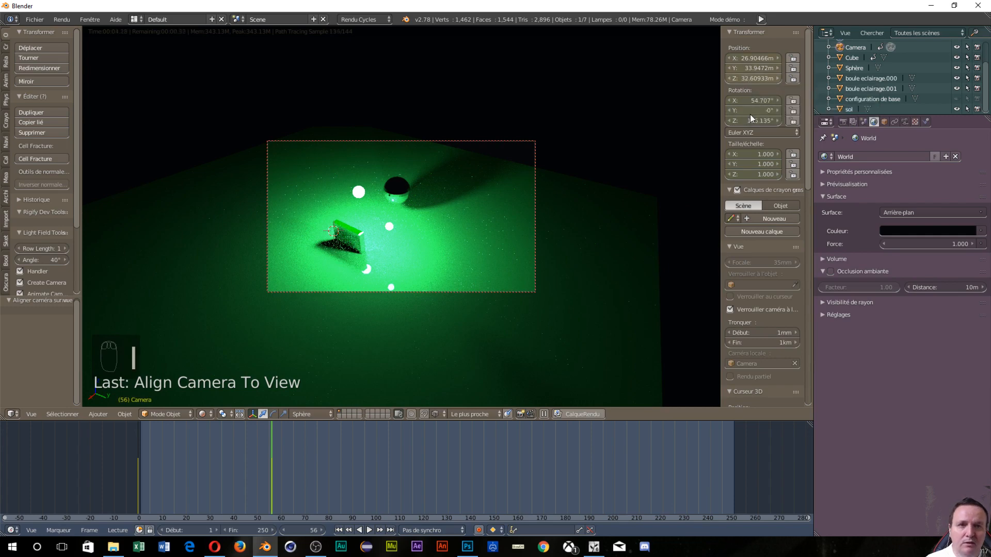
key(i)
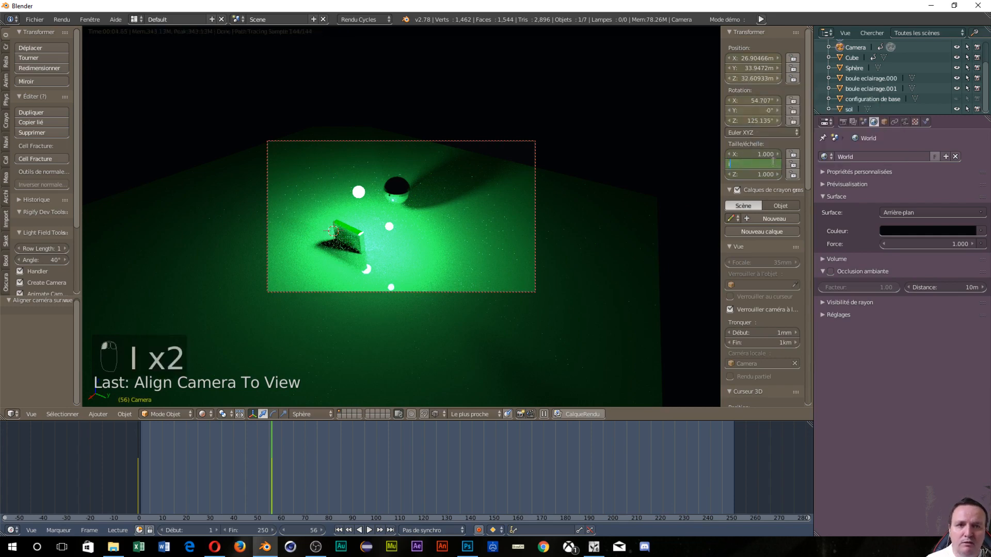
key(Return)
key(i)
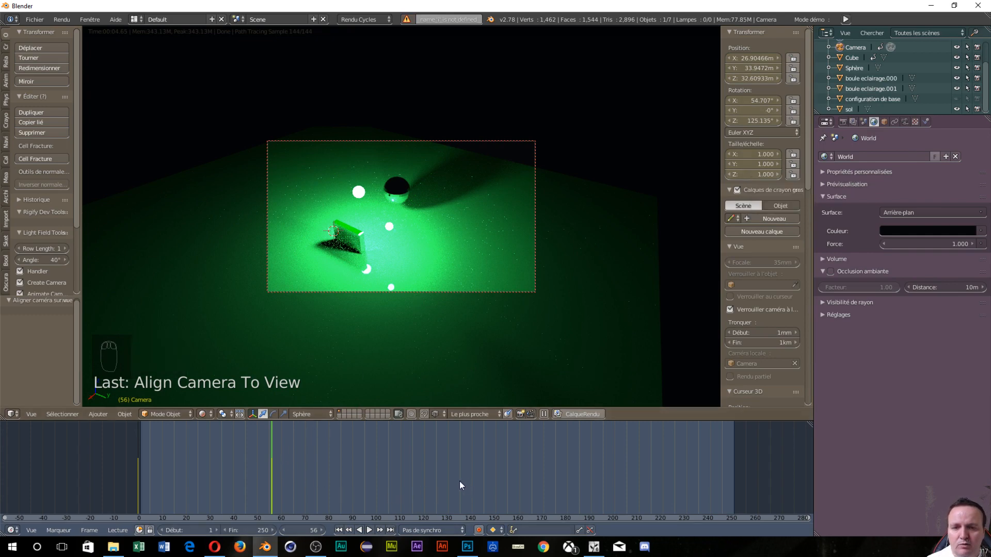
At frame 249, orbit the camera to a low viewpoint about 8.9 m high and keyframe its location, rotation and scale.
click(541, 494)
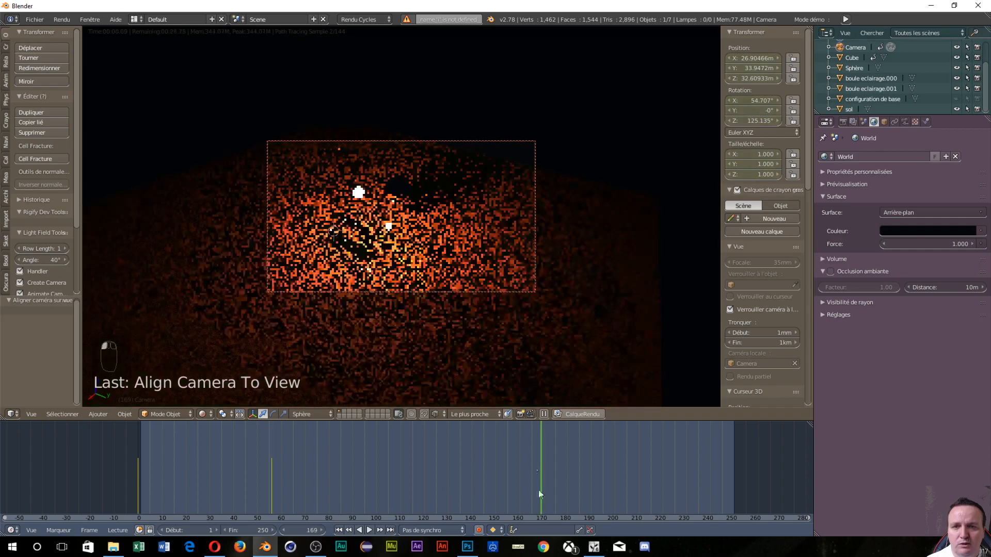
click(732, 484)
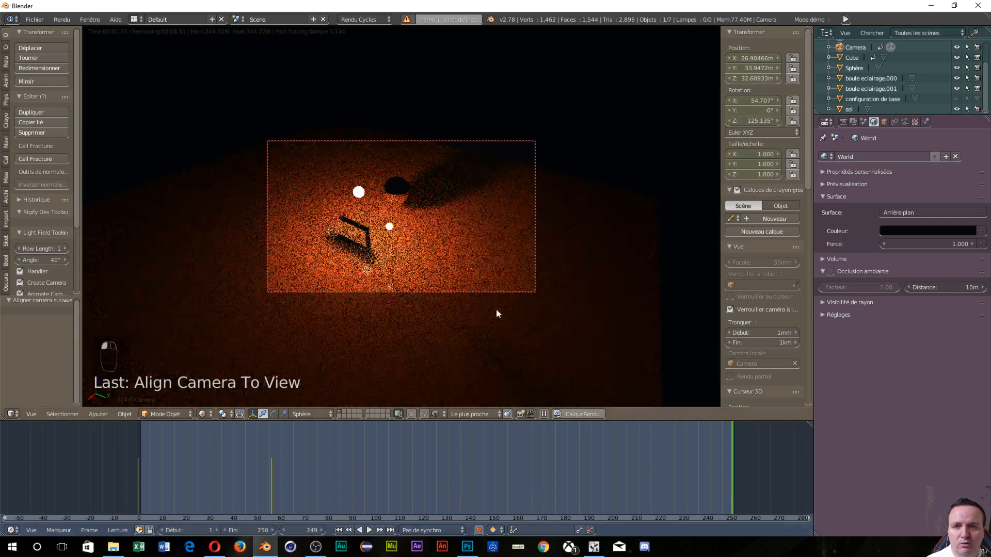
middle_drag(364, 290, 362, 251)
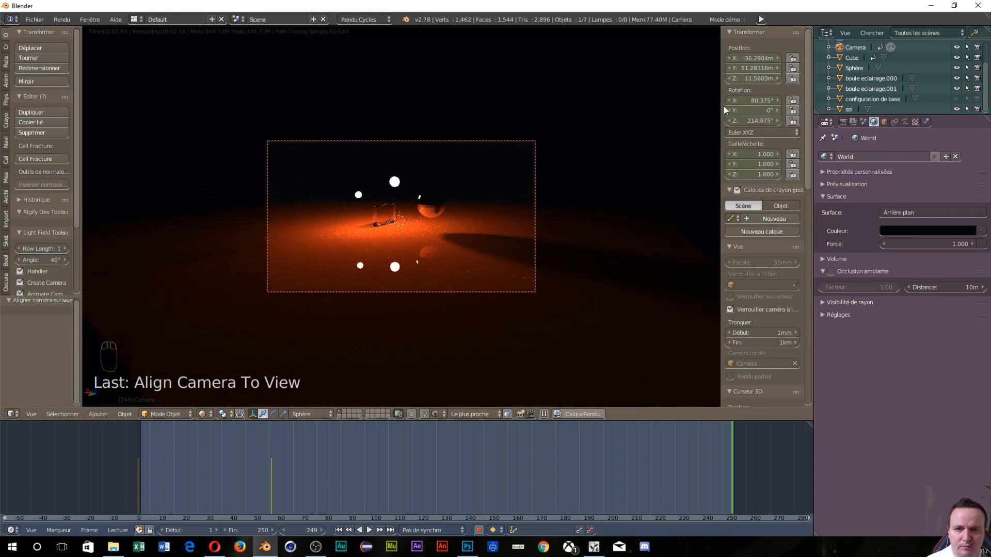
scroll(476, 245, up, 2)
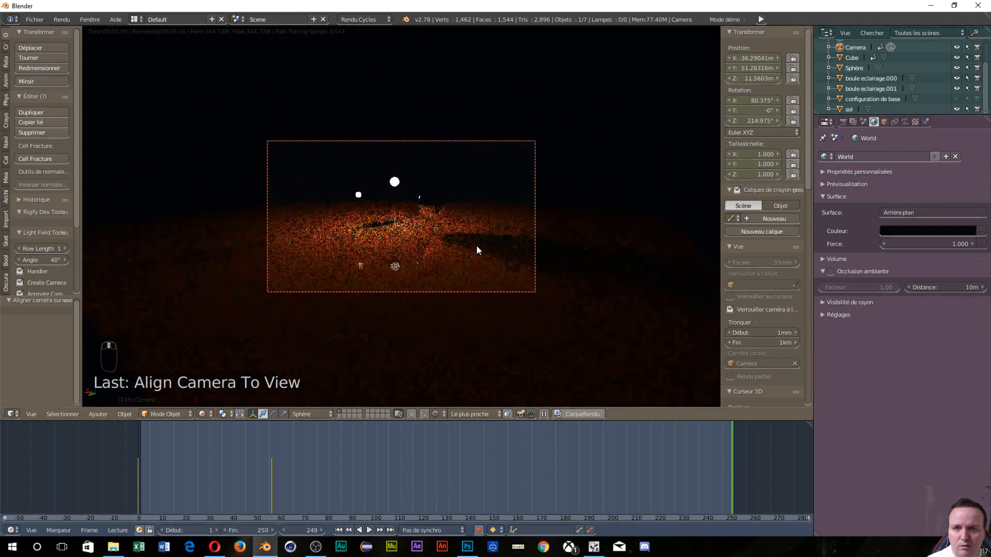
scroll(476, 245, up, 2)
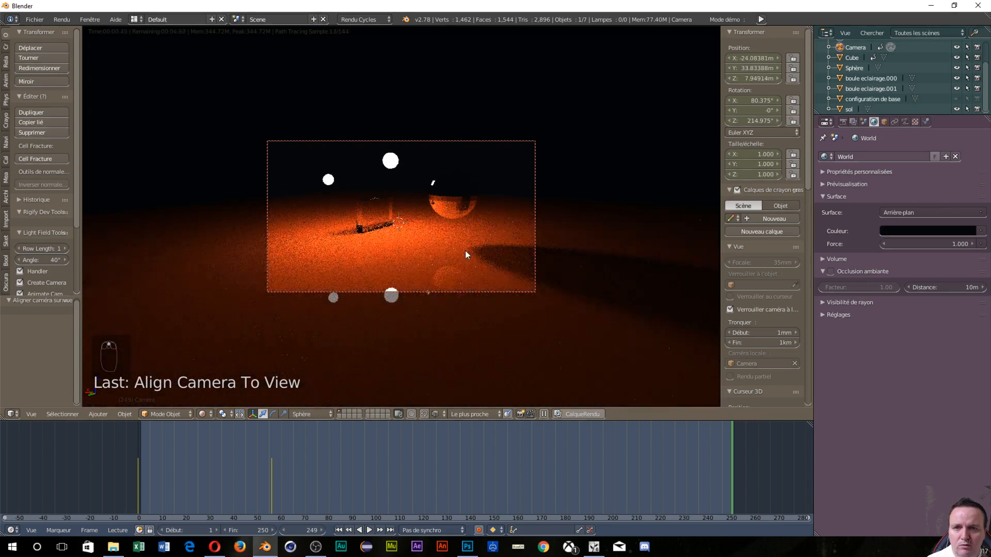
scroll(465, 250, down, 1)
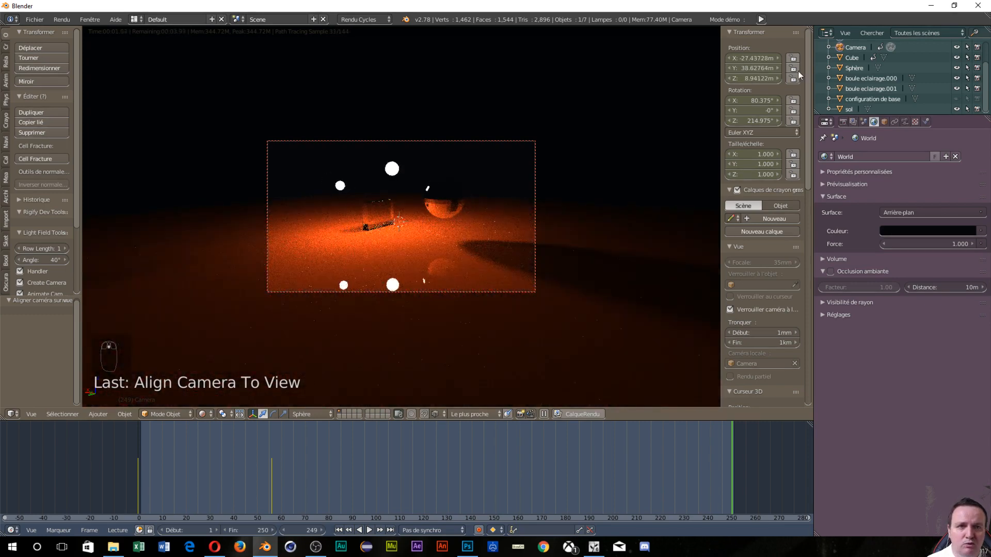
key(i)
key(i)
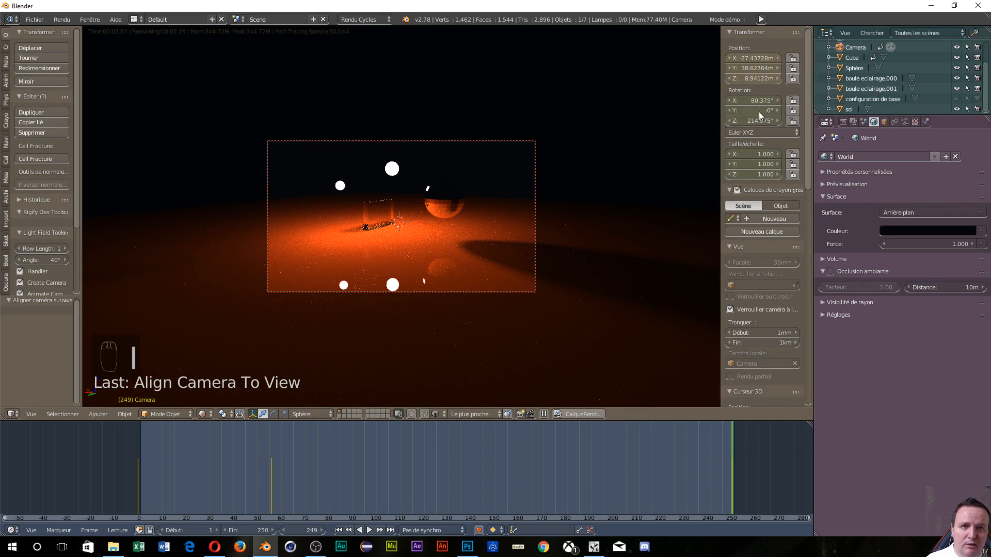
key(i)
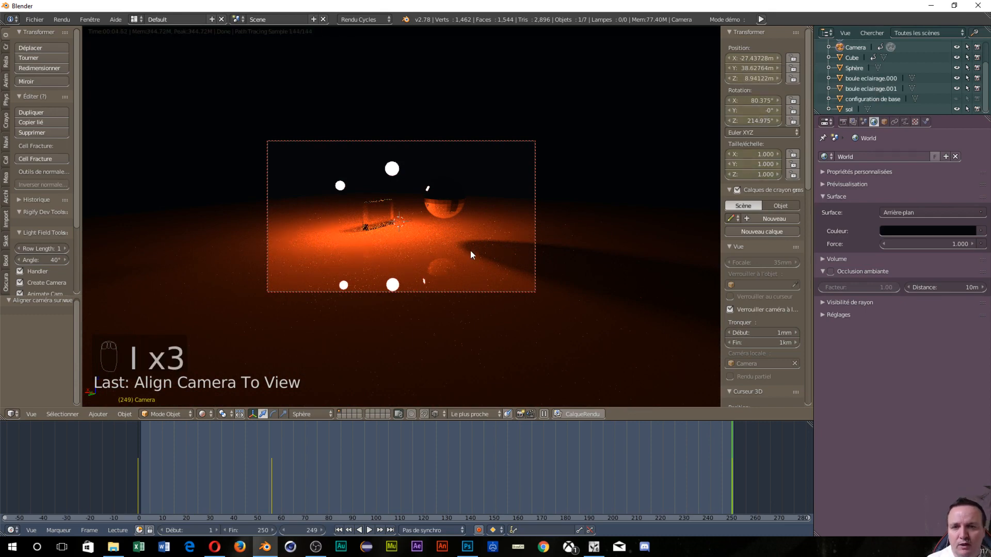
Play the animation to review the camera movement and stop it at frame 159.
click(369, 530)
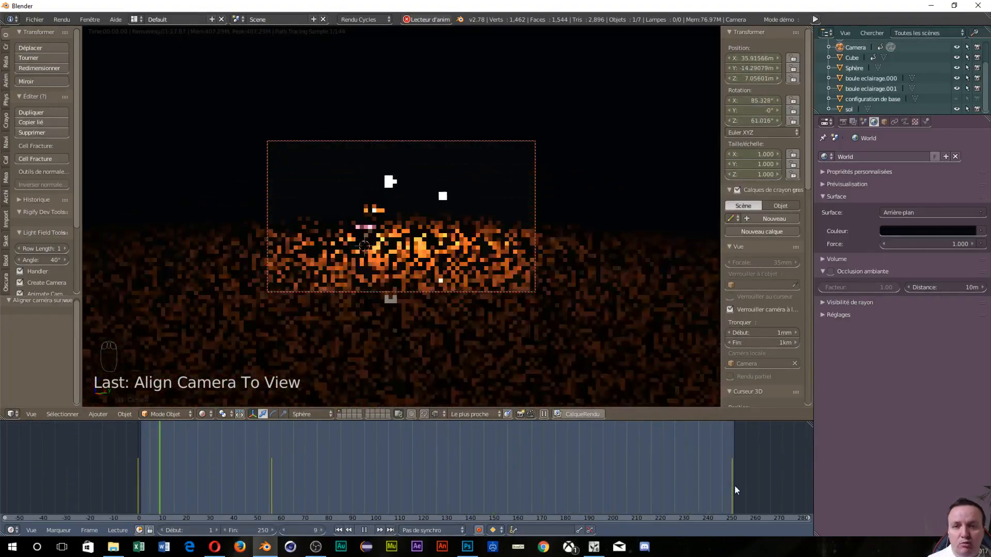
click(367, 530)
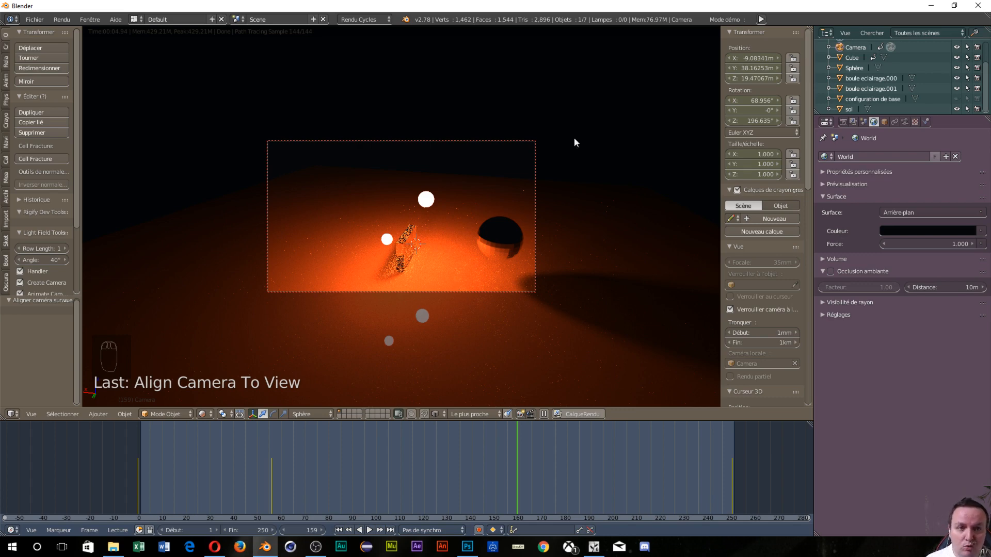
Set the render frame rate to 23.98 fps after trying 30 and 60 fps, and expand the sampling settings.
click(843, 121)
click(929, 242)
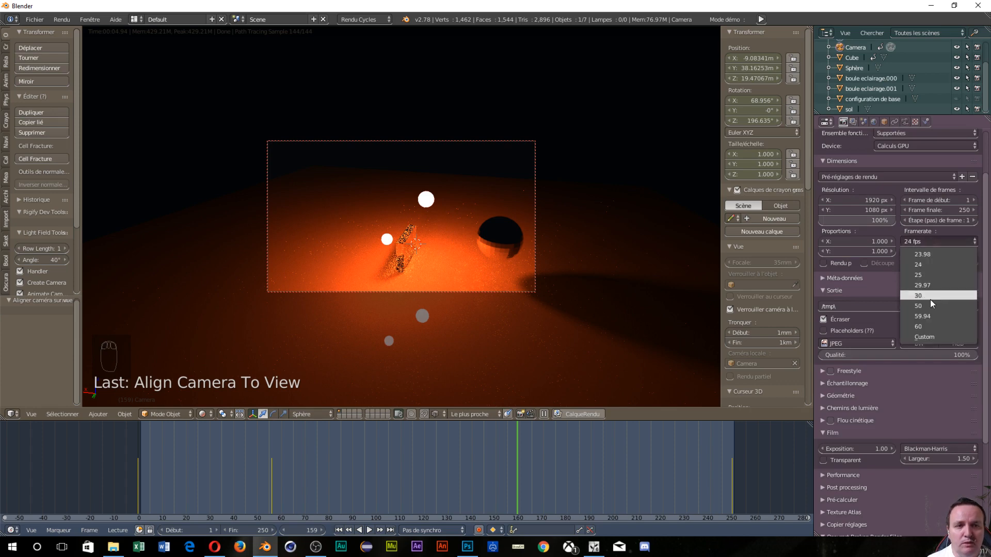
click(929, 297)
click(935, 240)
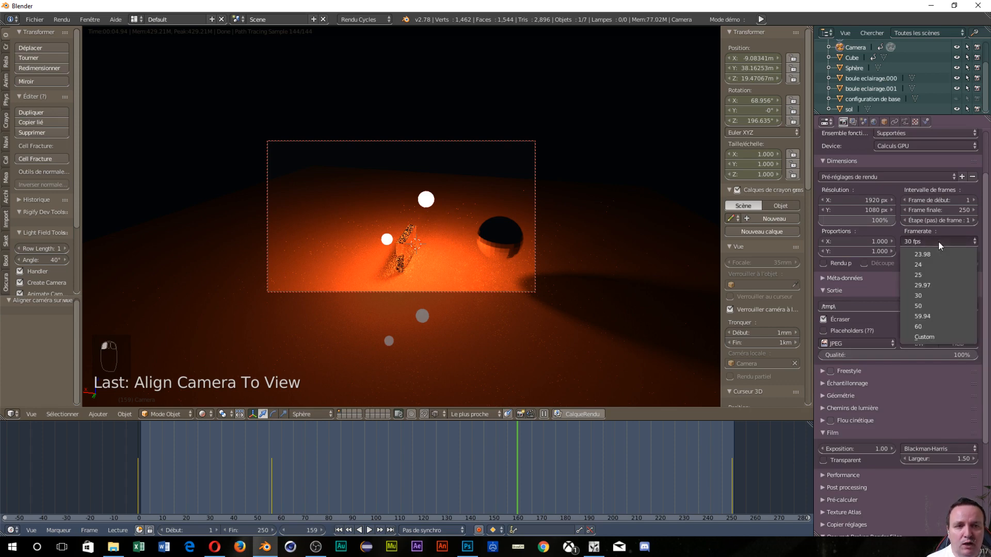
click(930, 329)
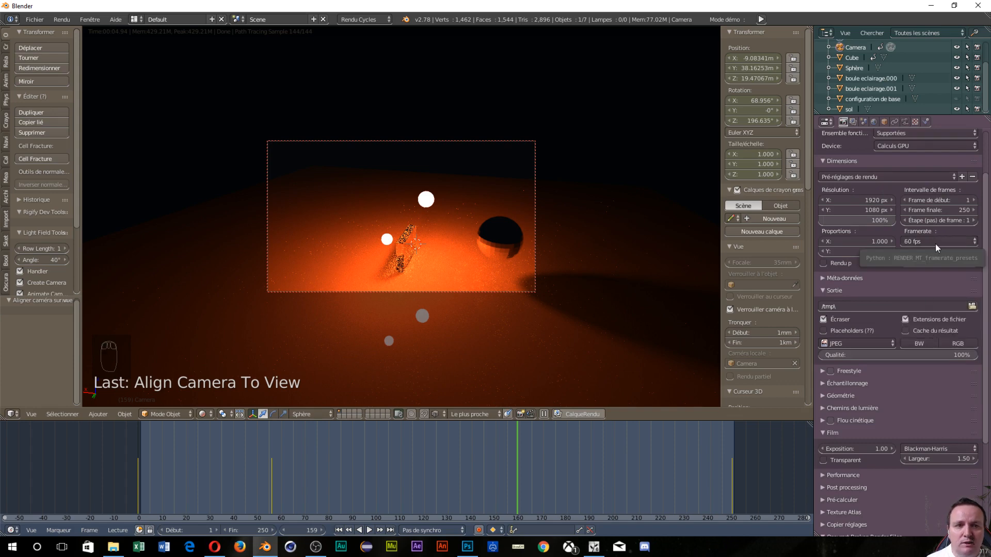
click(932, 242)
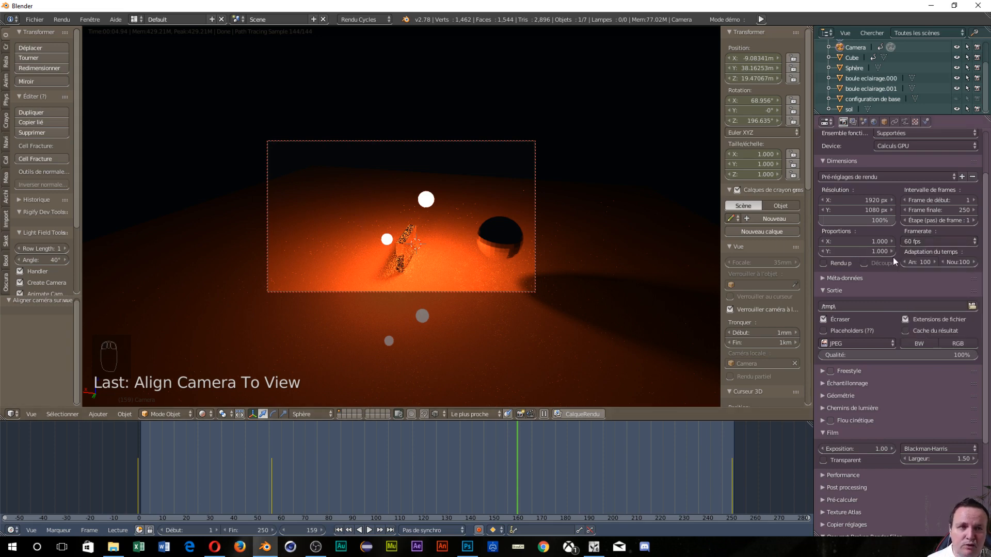
click(933, 240)
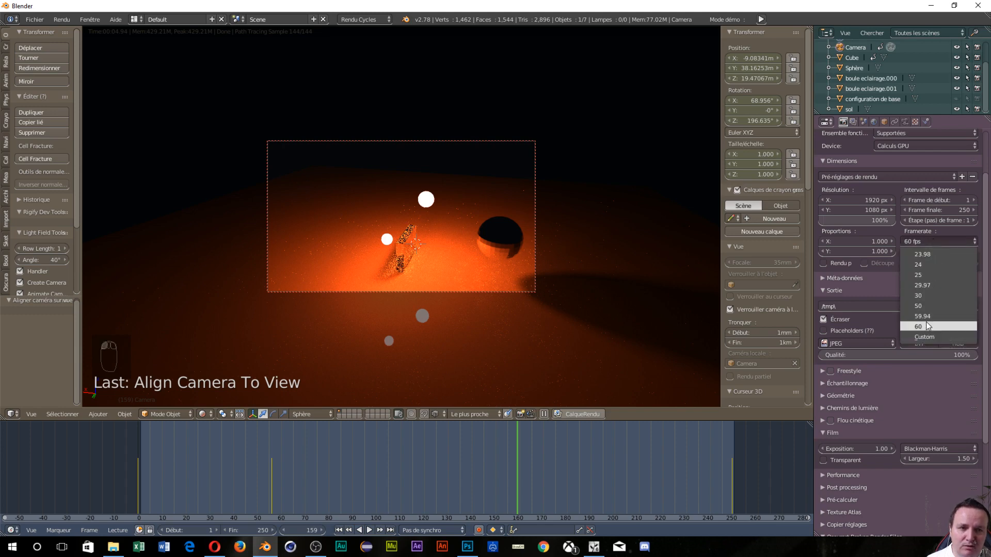
click(947, 255)
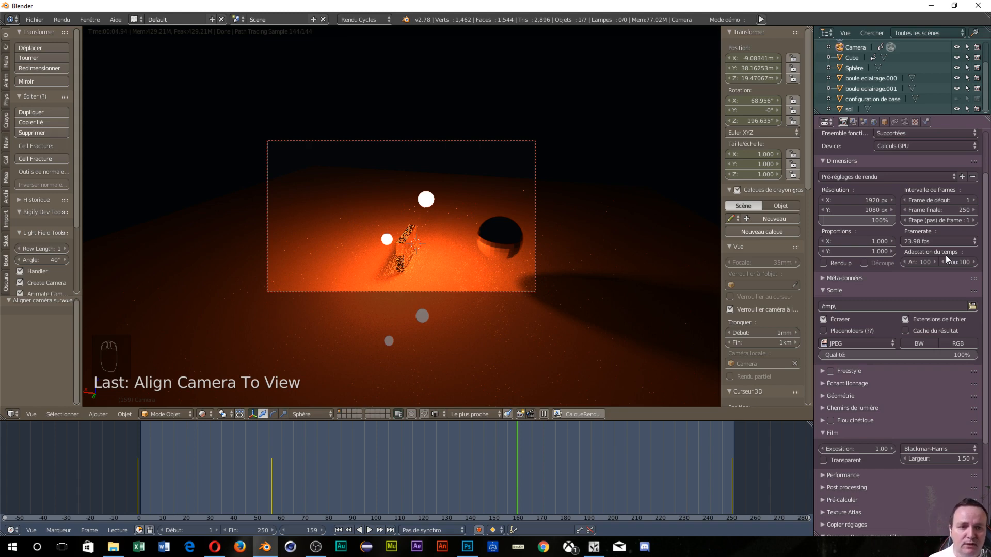
click(825, 383)
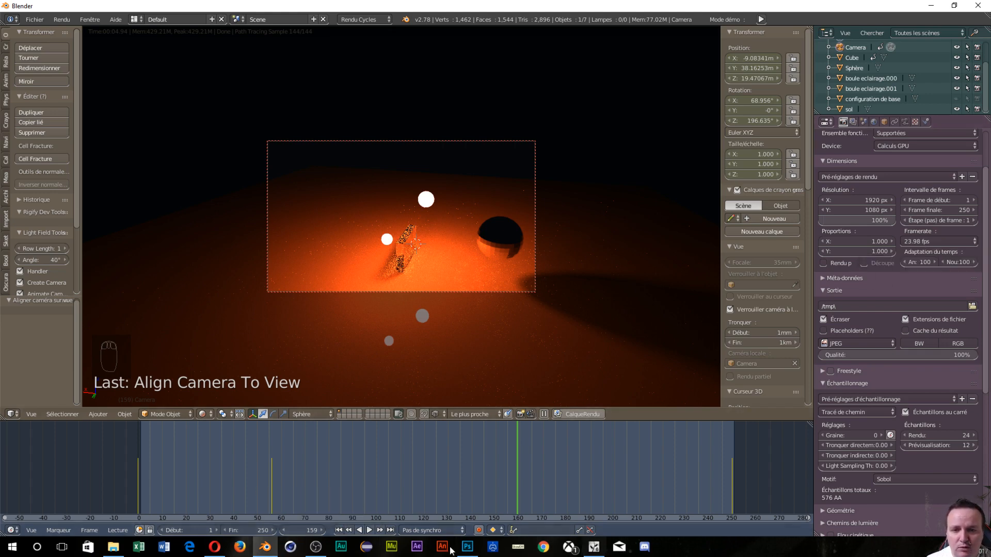
Search Windows for the Calculator app and launch it.
click(37, 547)
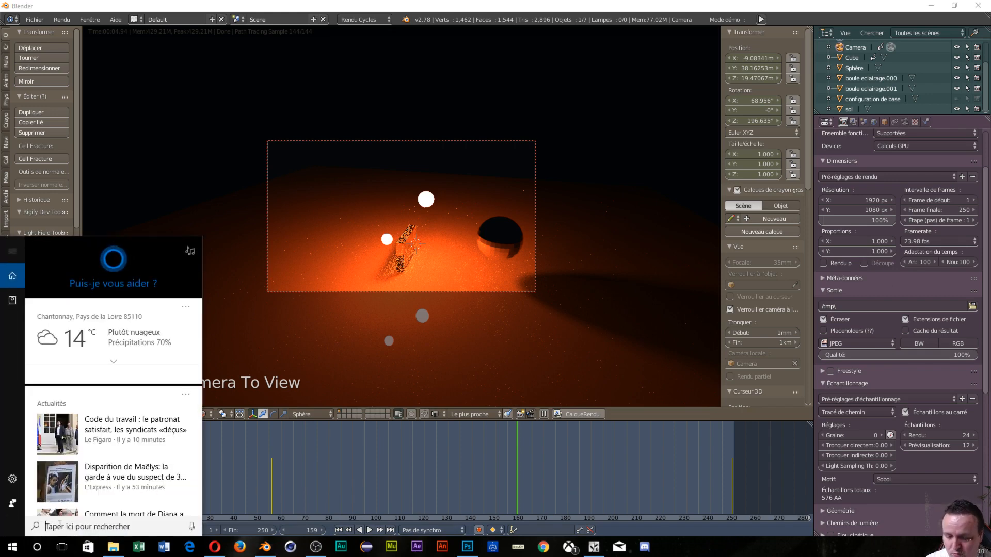
text(c)
click(106, 279)
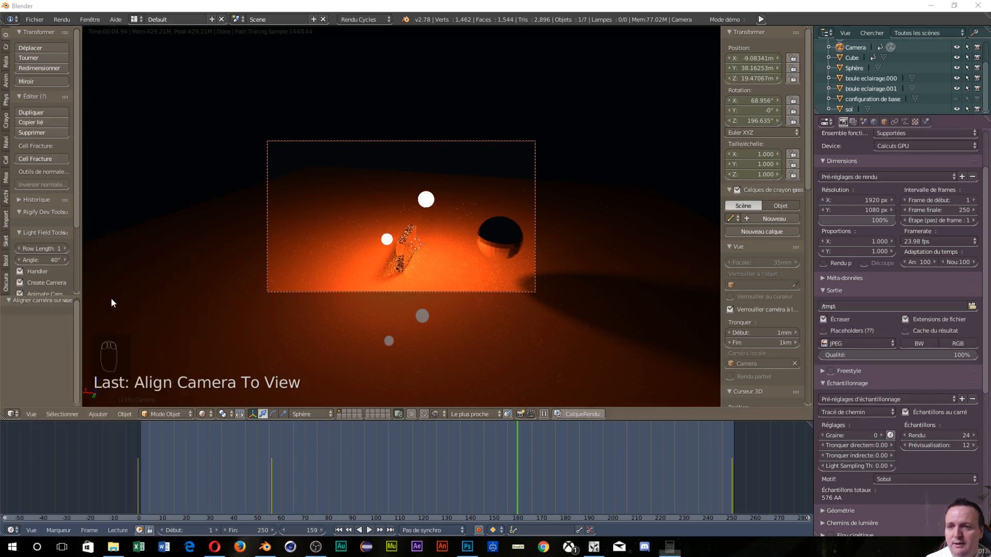
Calculate 1 divided by 23,98 in the calculator, then close it.
click(555, 395)
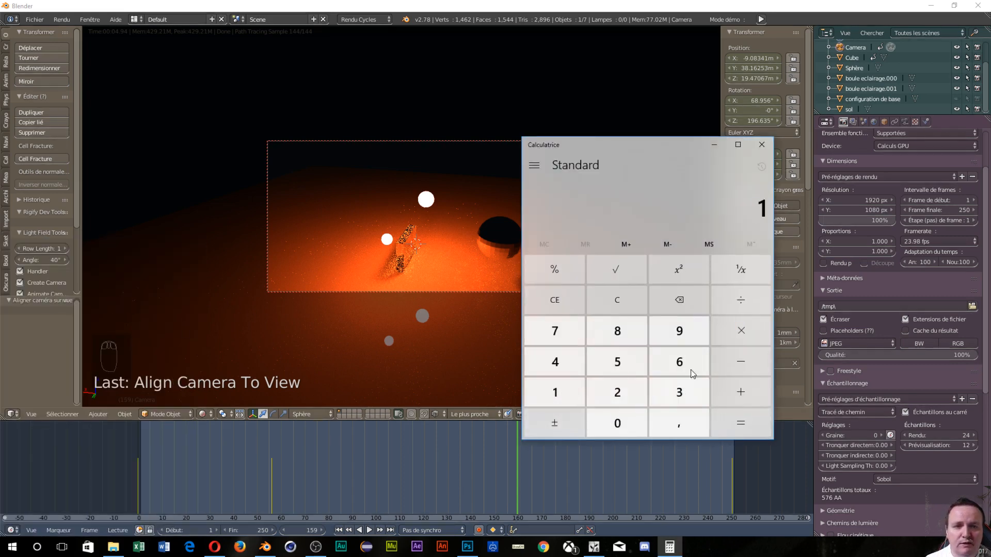
click(738, 308)
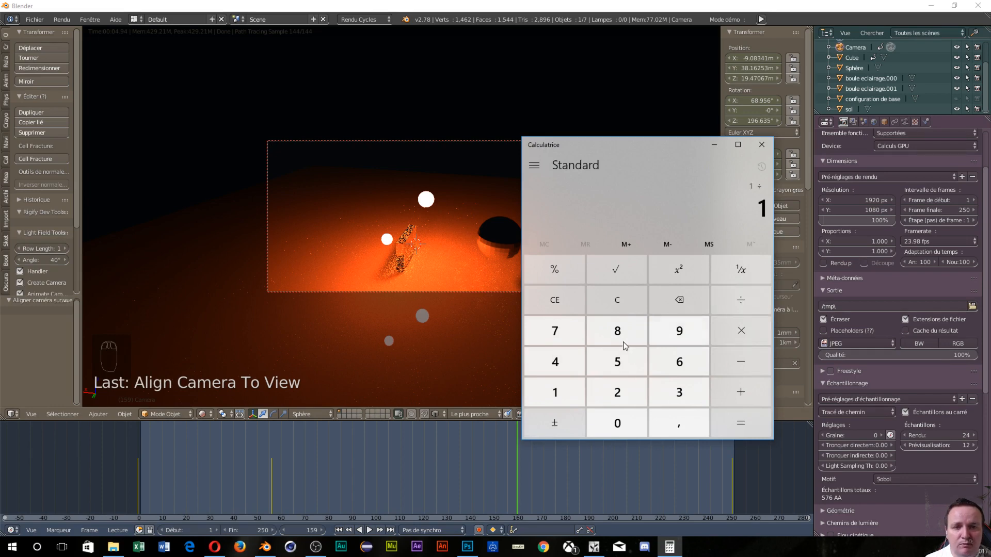
click(670, 387)
click(679, 300)
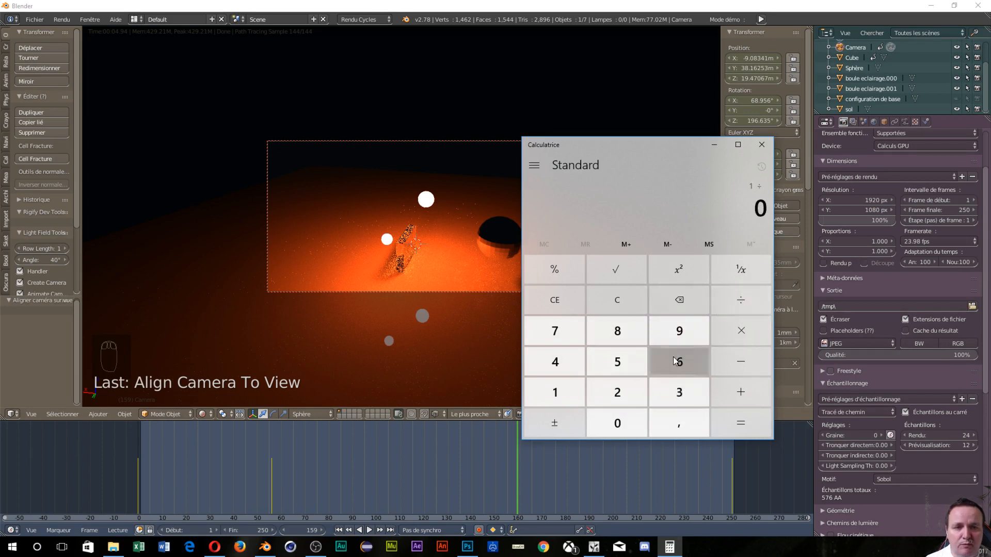
click(627, 385)
click(676, 399)
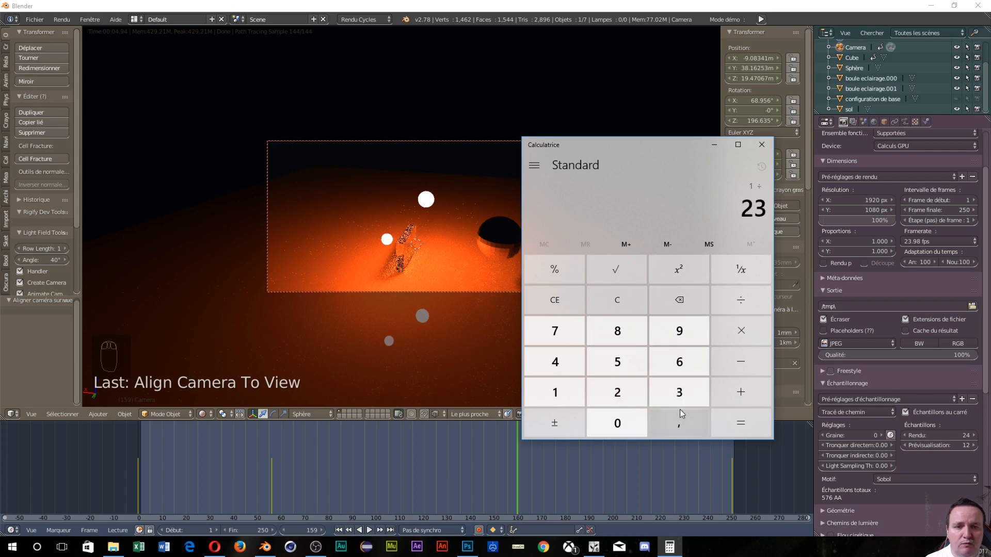
click(680, 412)
click(667, 336)
click(643, 341)
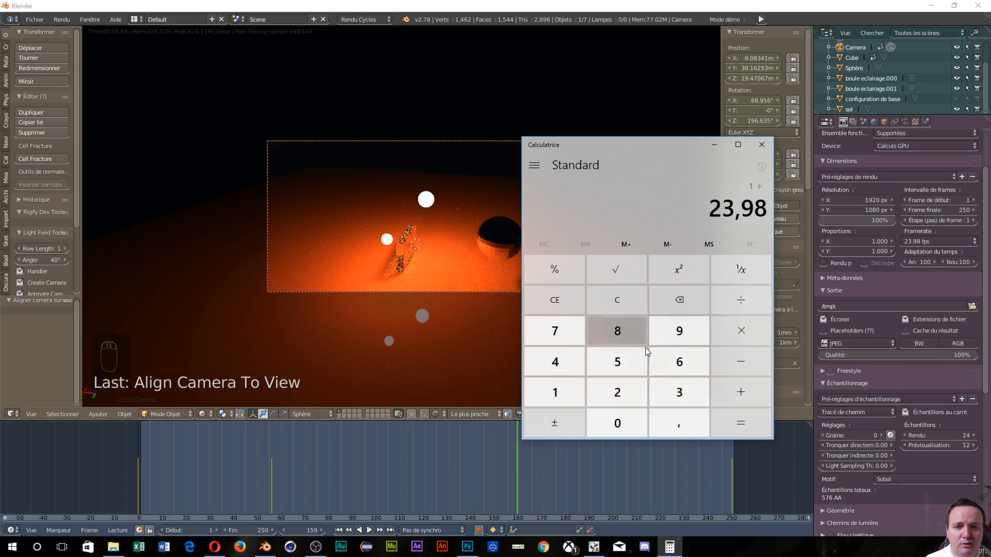
click(742, 428)
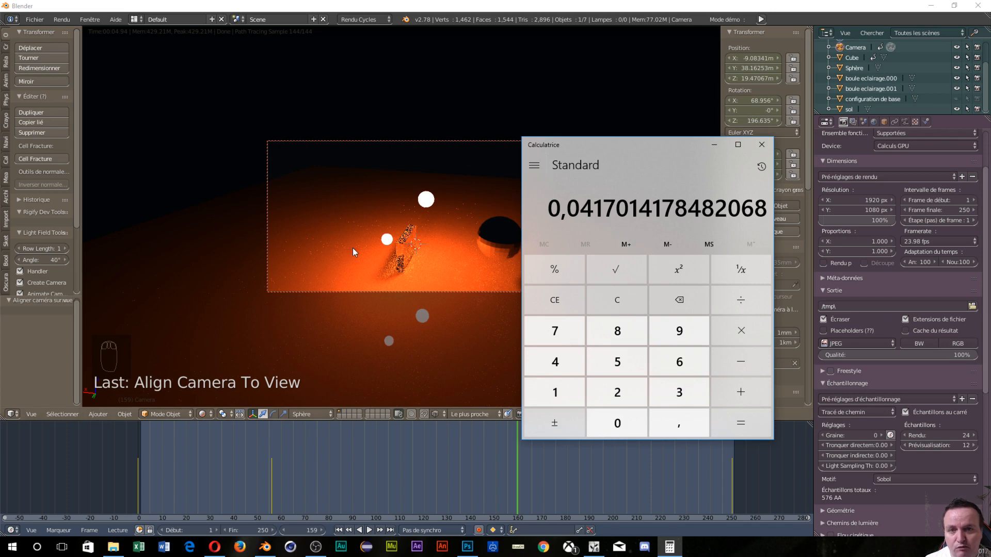
click(762, 147)
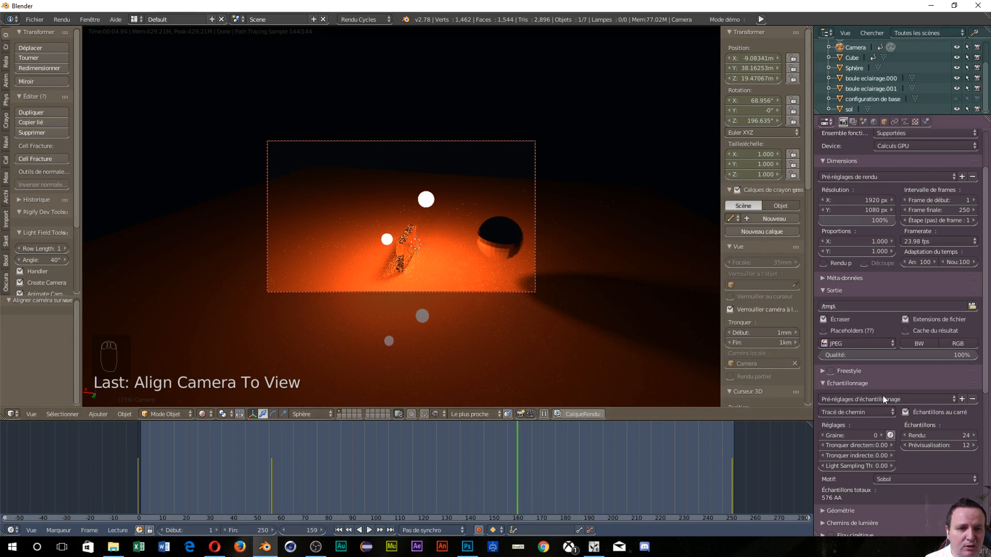
Try raising the Cycles preview sample count (Prévisualisation) to 614.
click(975, 446)
click(974, 445)
click(975, 445)
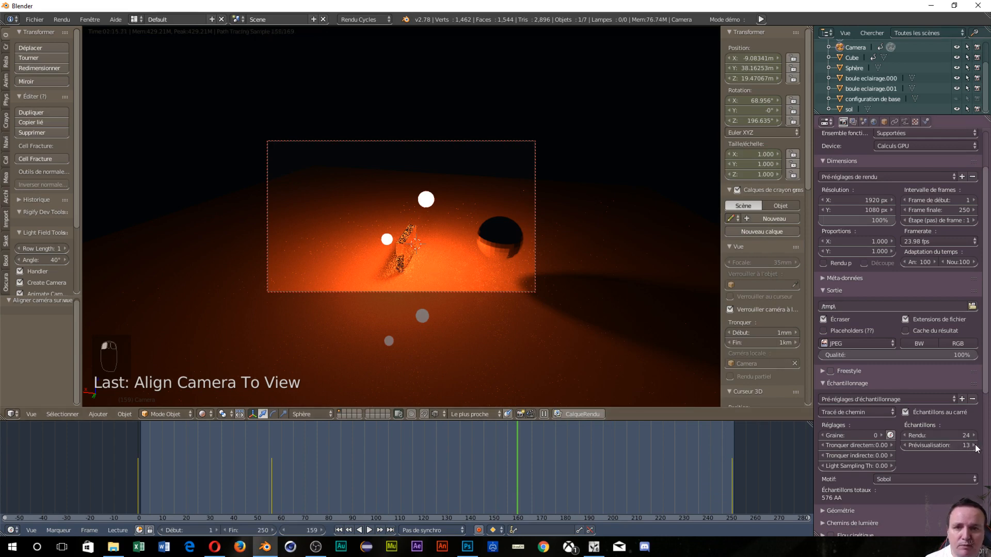
click(974, 445)
click(974, 446)
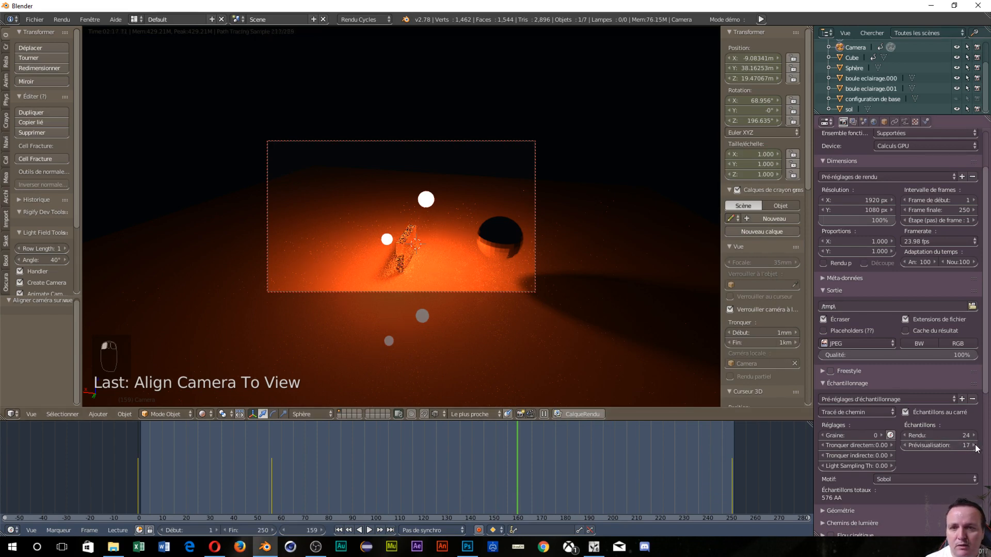
drag(975, 446, 964, 447)
click(971, 448)
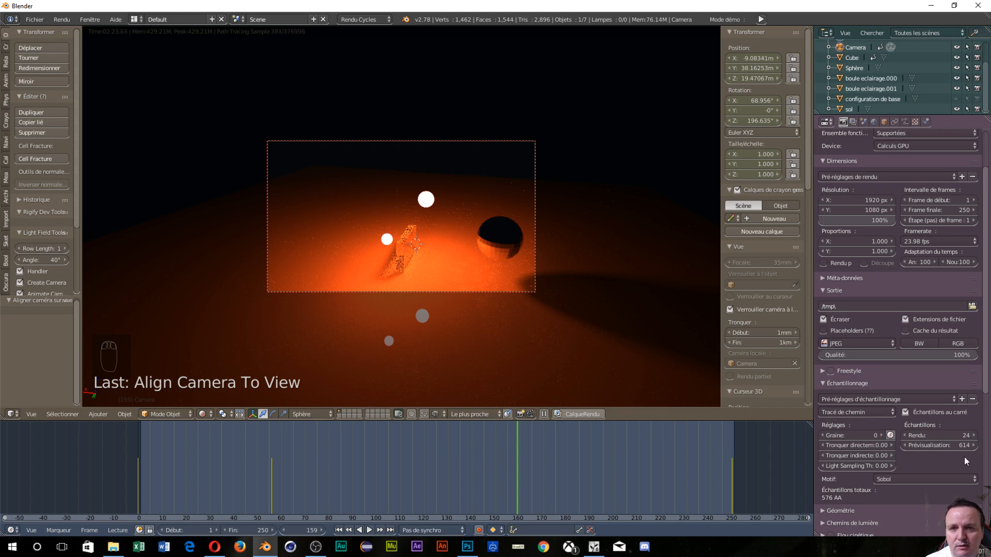
Set the Cycles preview sample count (Prévisualisation) to 0.
click(937, 445)
text(0)
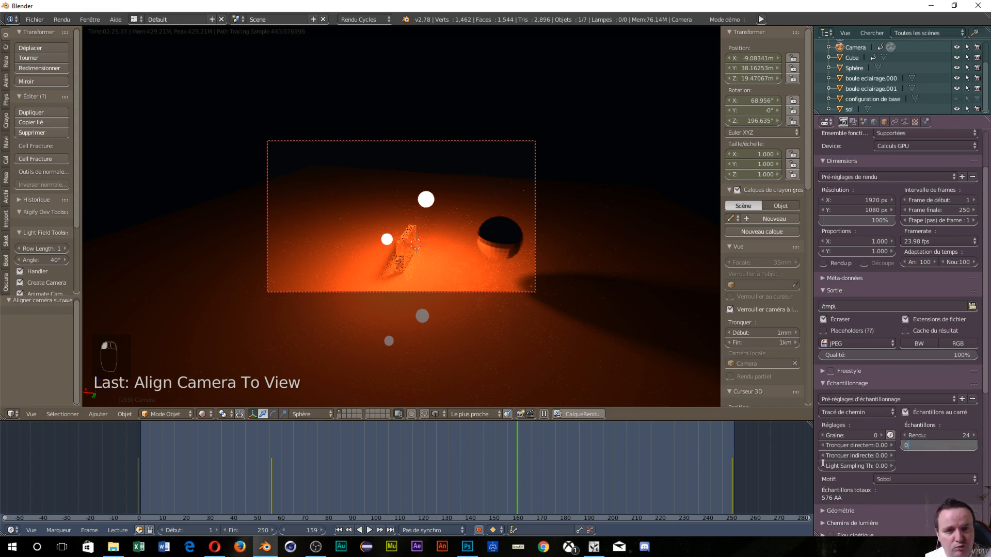
key(Return)
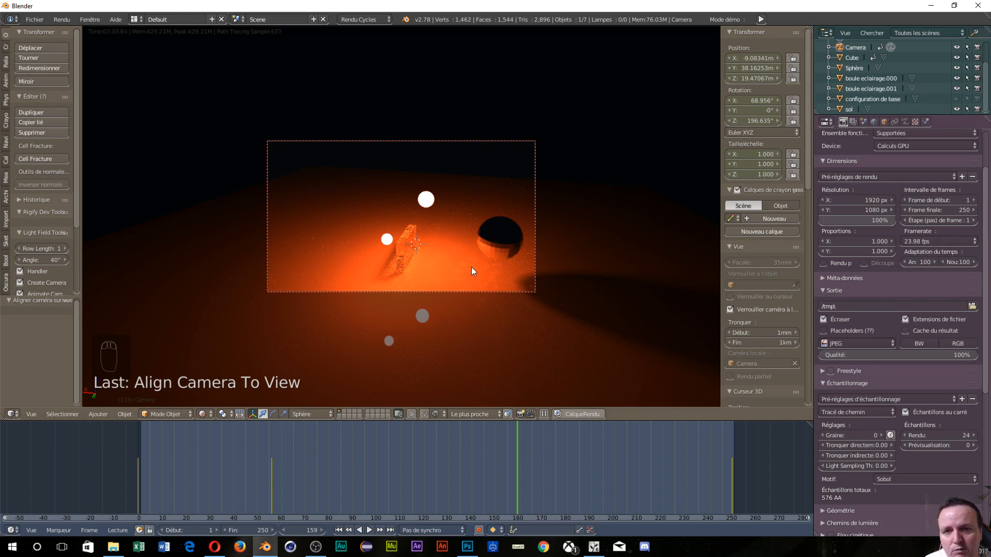
Disable locking the camera to the view in the 3D view settings.
scroll(472, 267, up, 1)
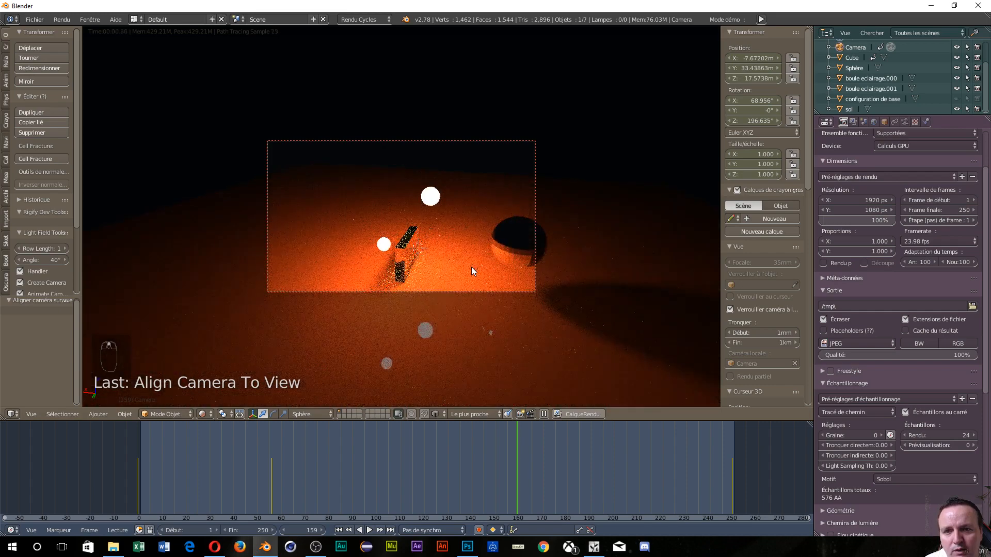
scroll(472, 267, down, 1)
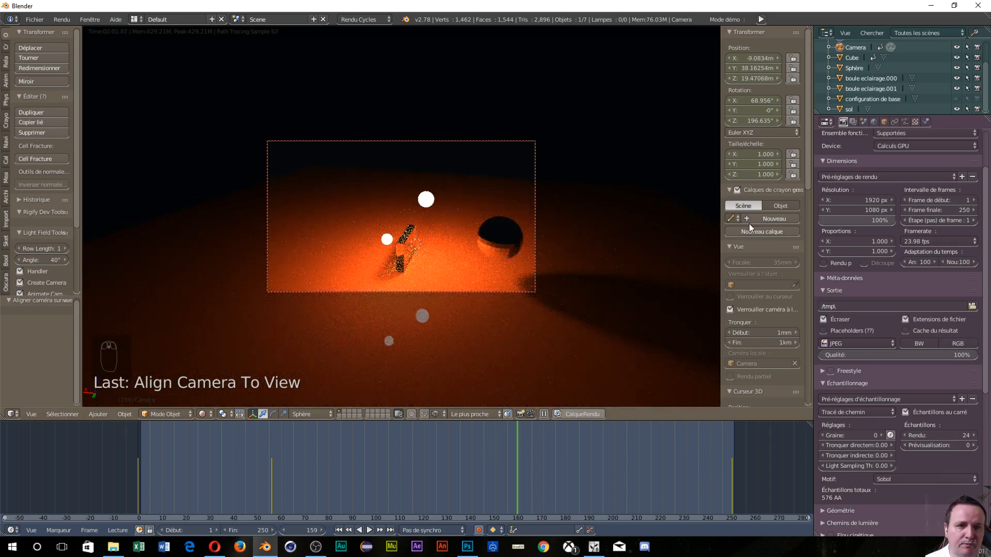
click(729, 310)
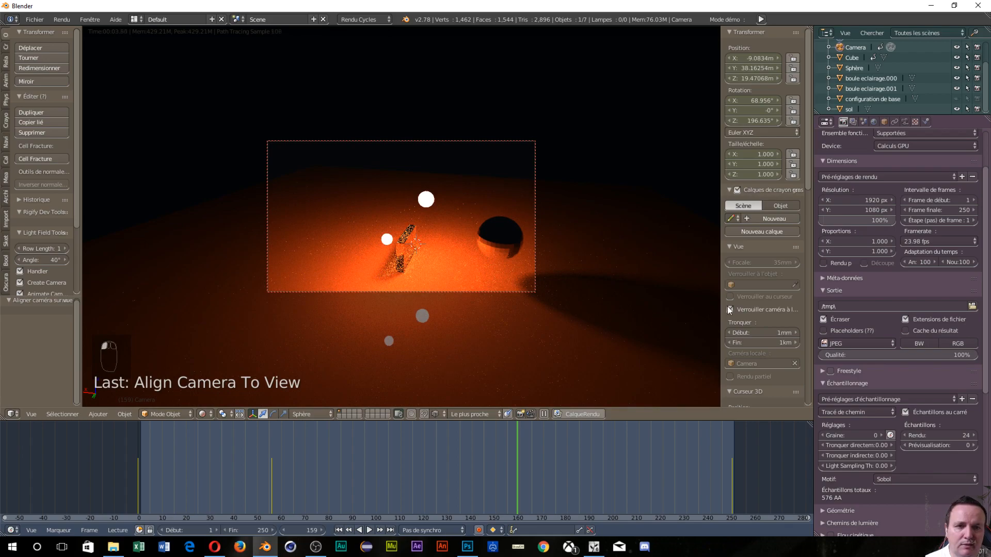
scroll(514, 300, up, 3)
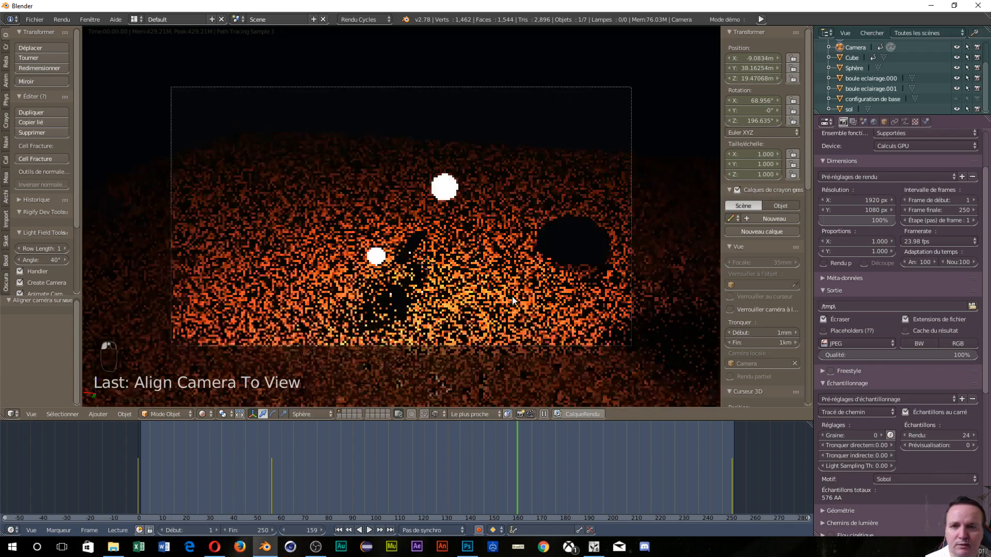
scroll(511, 297, up, 2)
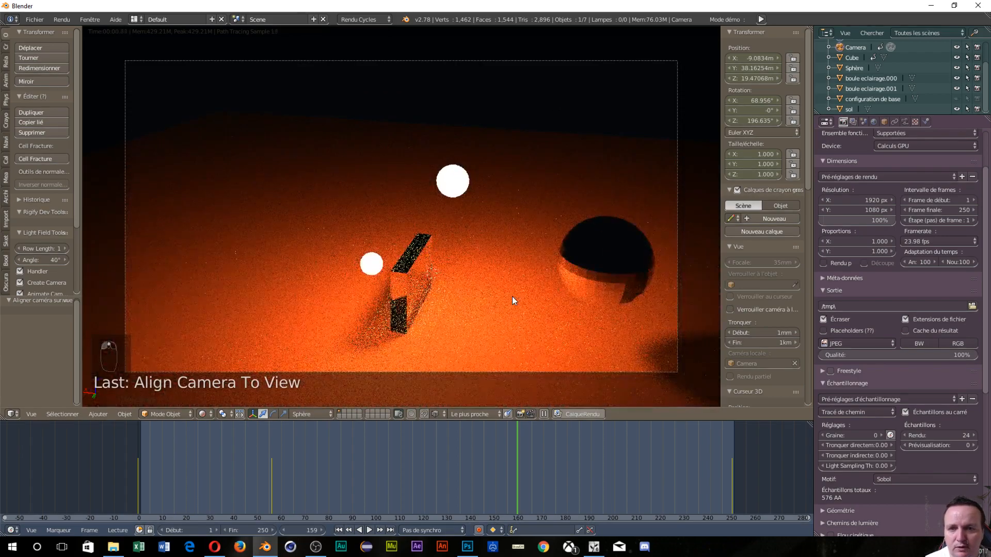
scroll(512, 296, up, 1)
scroll(512, 296, down, 1)
scroll(512, 296, up, 1)
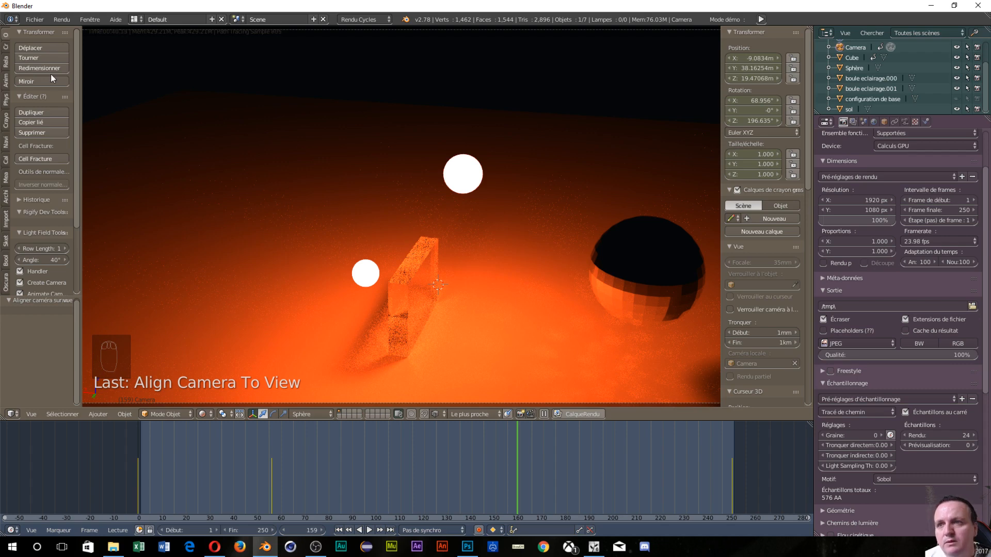
Open the user preferences and brighten the clipping box colour (Boîte de clipping) of the 3D View theme to light grey.
click(33, 19)
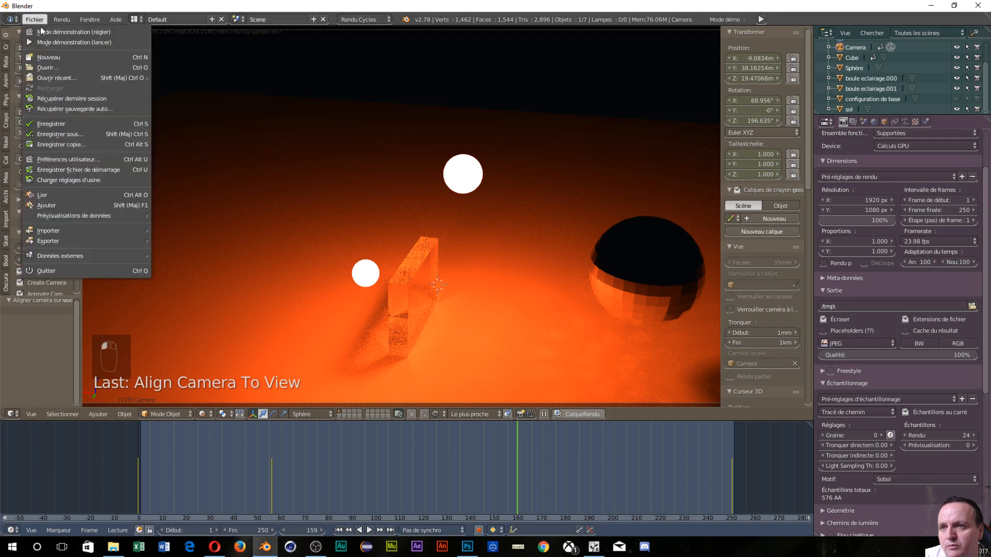
click(73, 159)
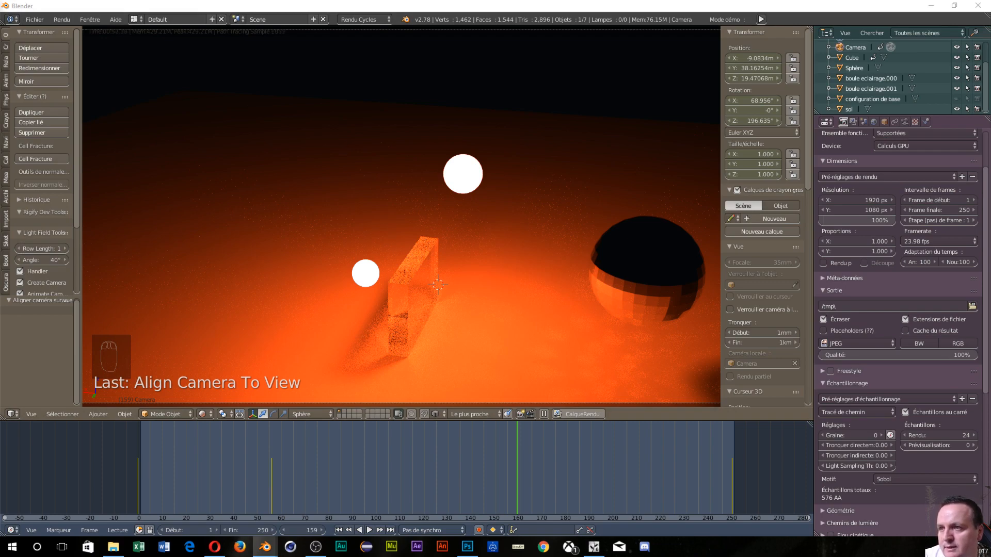
drag(990, 120, 820, 110)
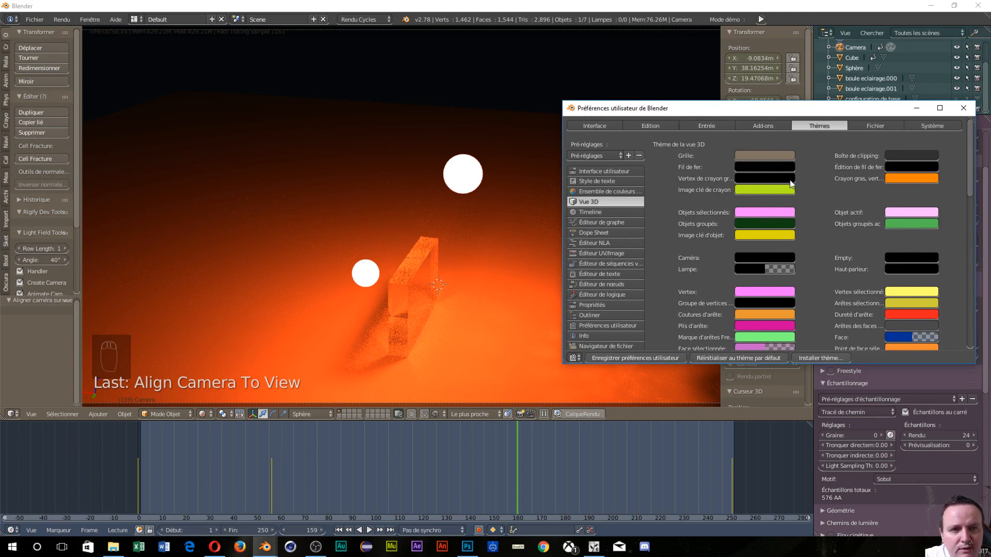
click(910, 155)
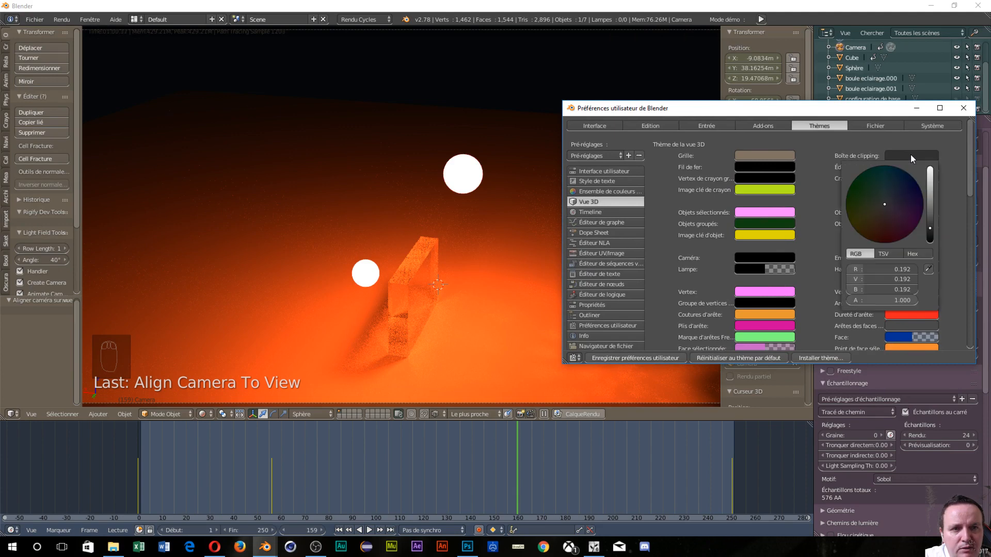
click(928, 180)
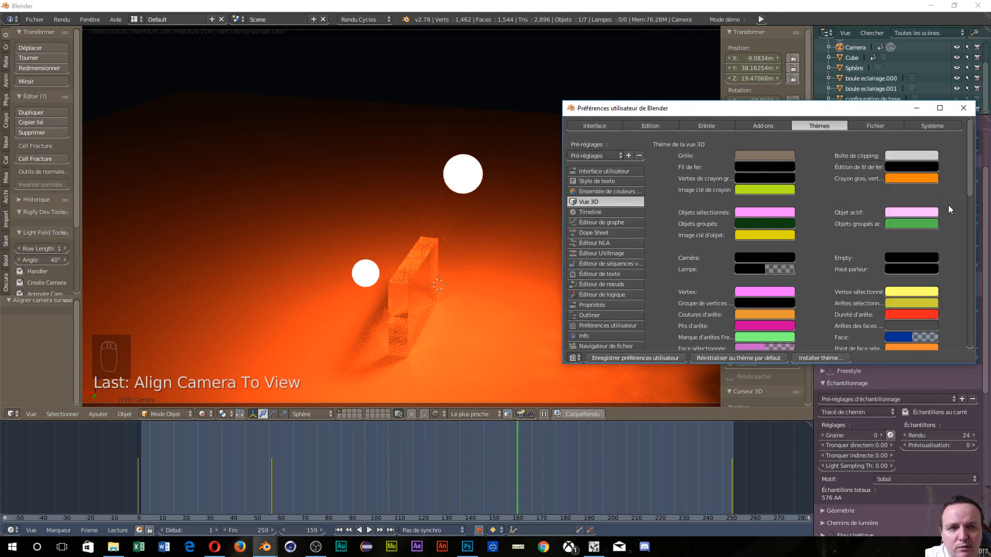
Darken the header colour (En-tête) of the 3D View theme by setting its TSV brightness value V to 0.323.
scroll(881, 230, down, 3)
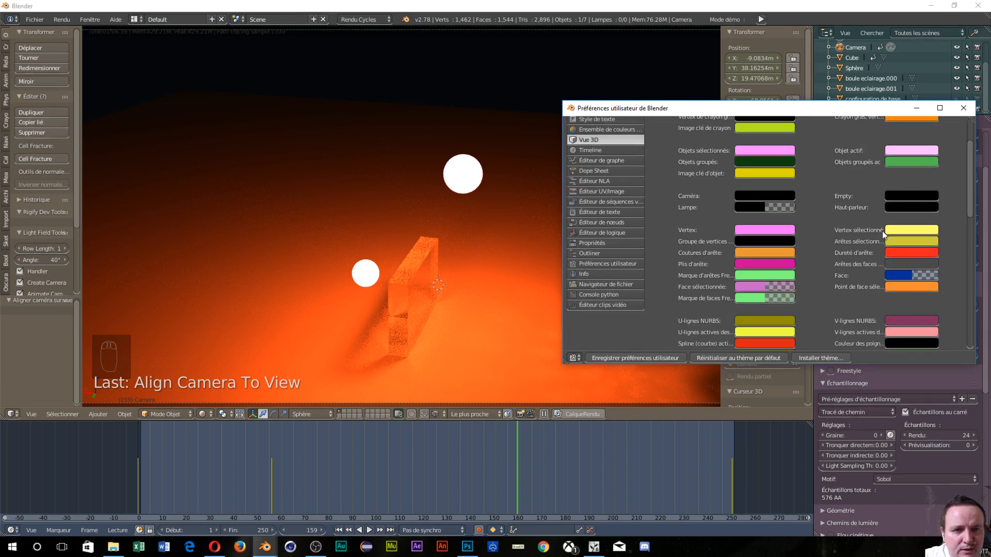
scroll(853, 240, down, 7)
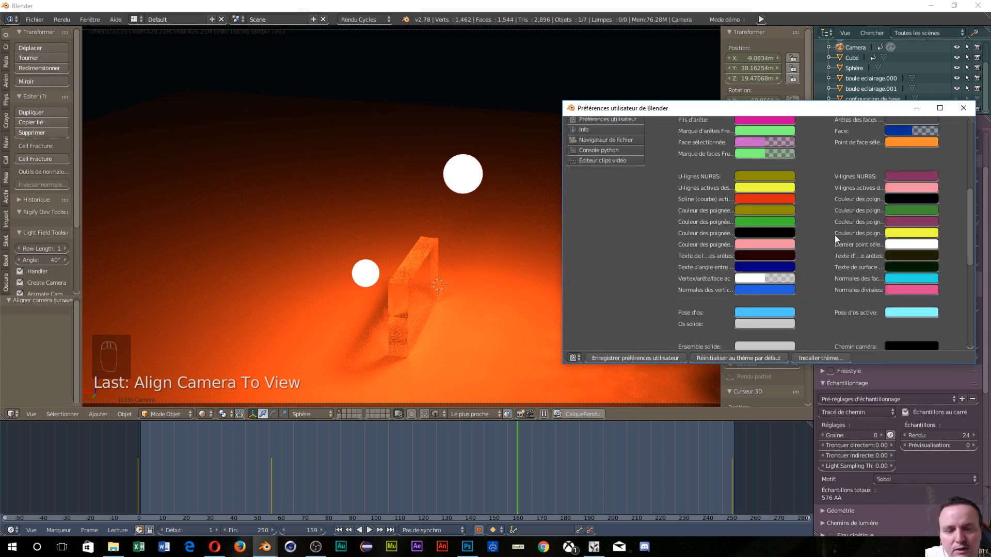
scroll(834, 234, down, 1)
scroll(834, 234, down, 2)
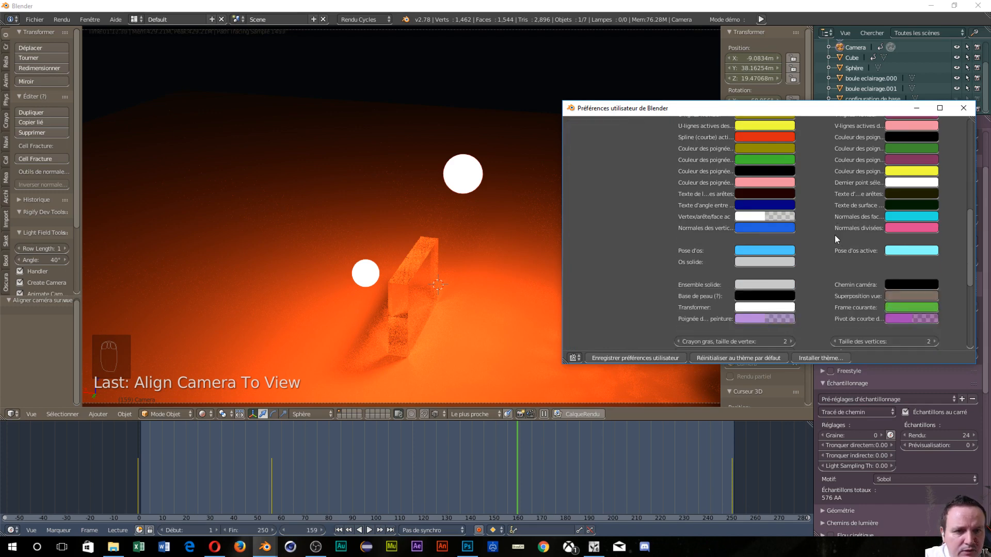
scroll(835, 234, down, 3)
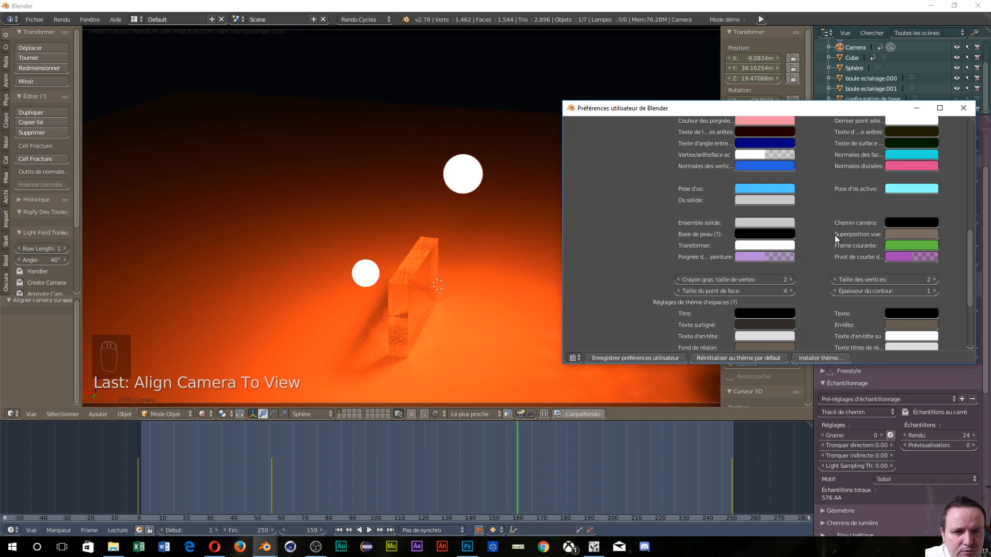
scroll(834, 234, down, 2)
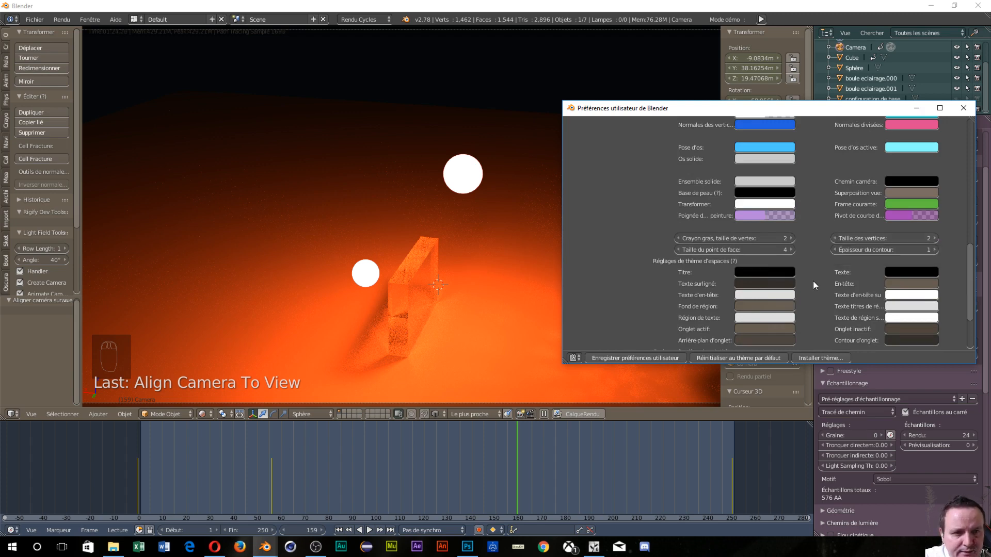
scroll(813, 334, down, 1)
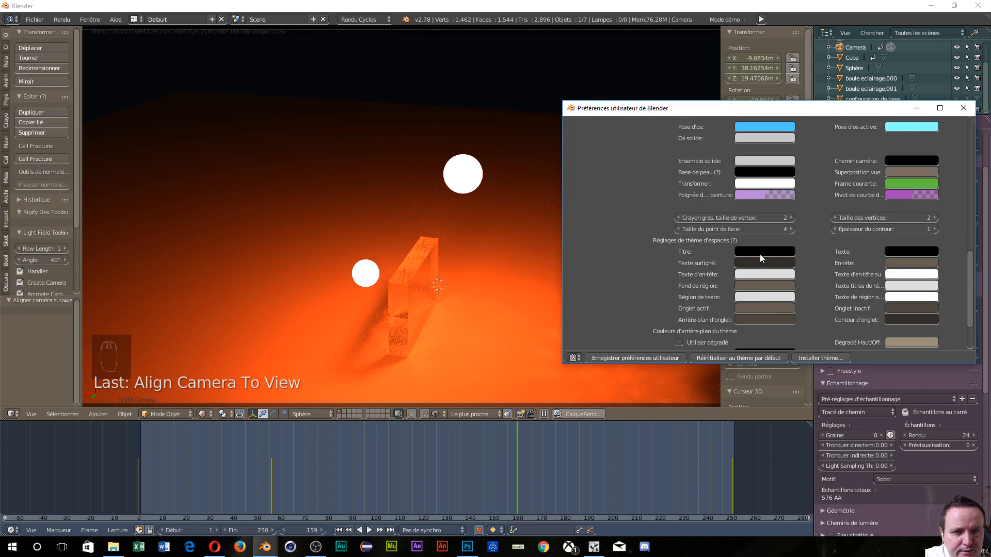
click(904, 264)
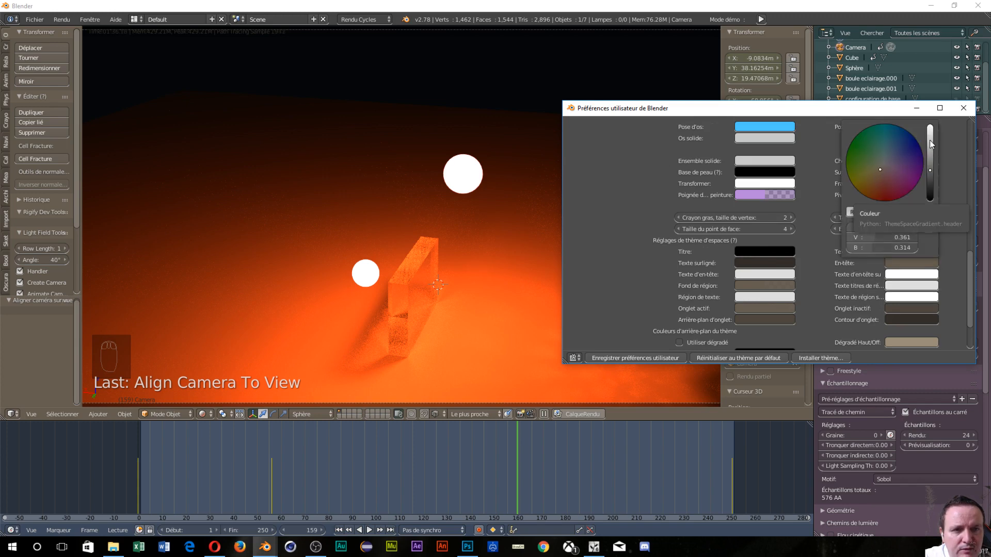
click(883, 212)
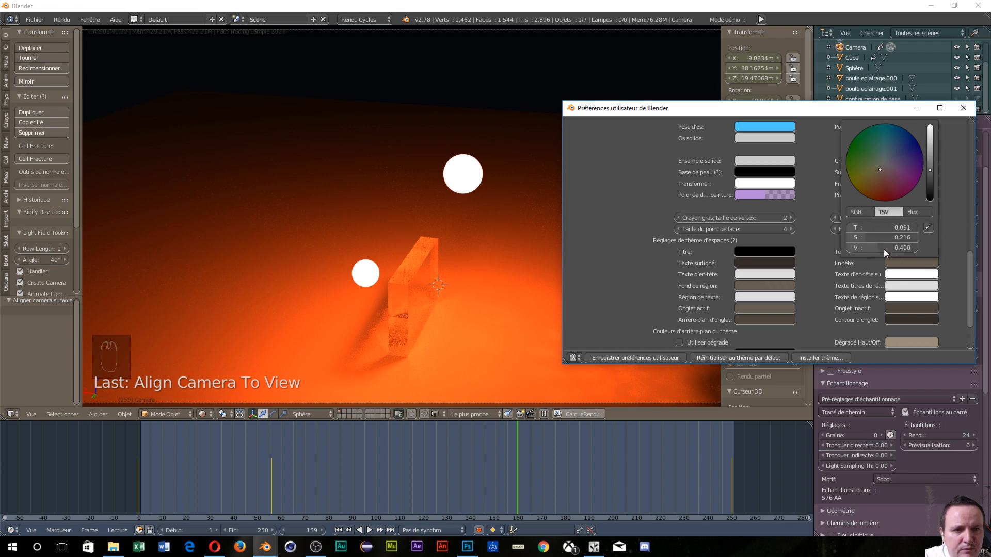
mouse_move(883, 248)
mouse_down()
mouse_move(904, 248)
mouse_move(851, 248)
mouse_move(877, 247)
mouse_up()
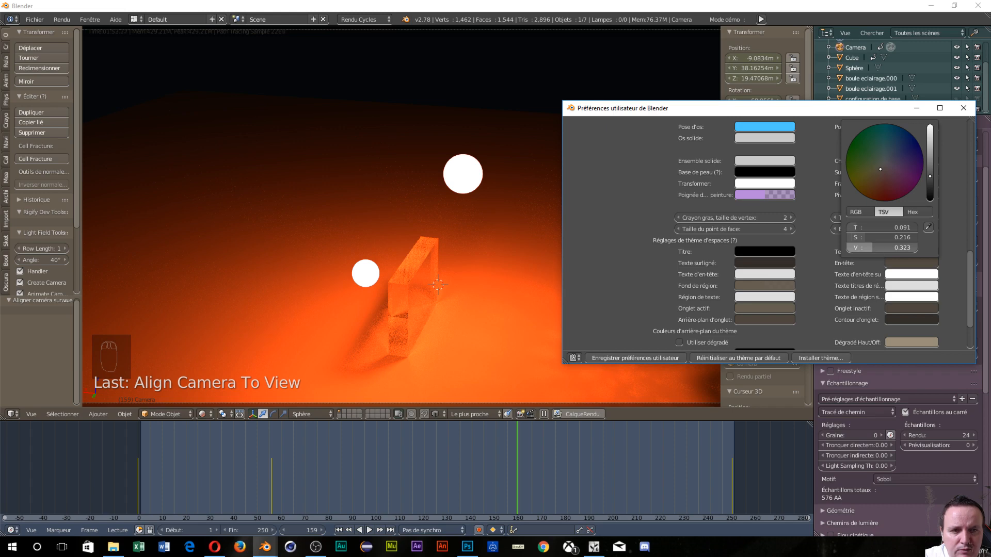
click(952, 204)
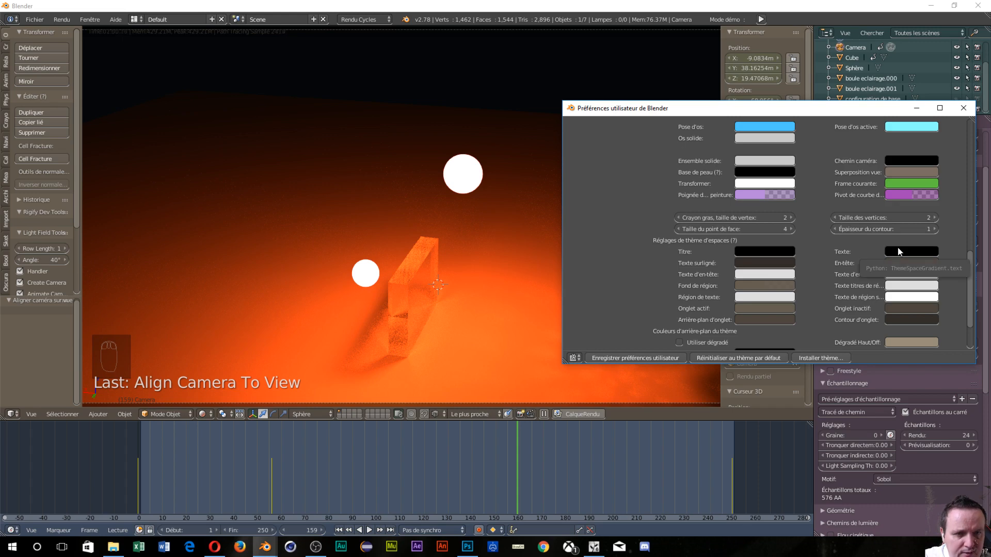
Brighten the highlighted text colour (Texte surligné) of the 3D View theme to V 1.000 in TSV mode and close the preferences.
scroll(868, 283, down, 1)
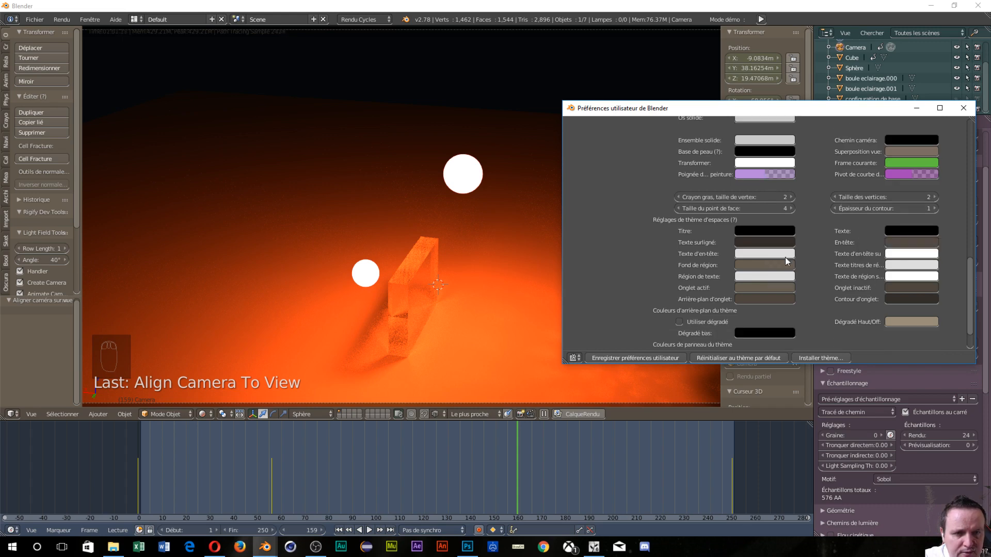
click(757, 240)
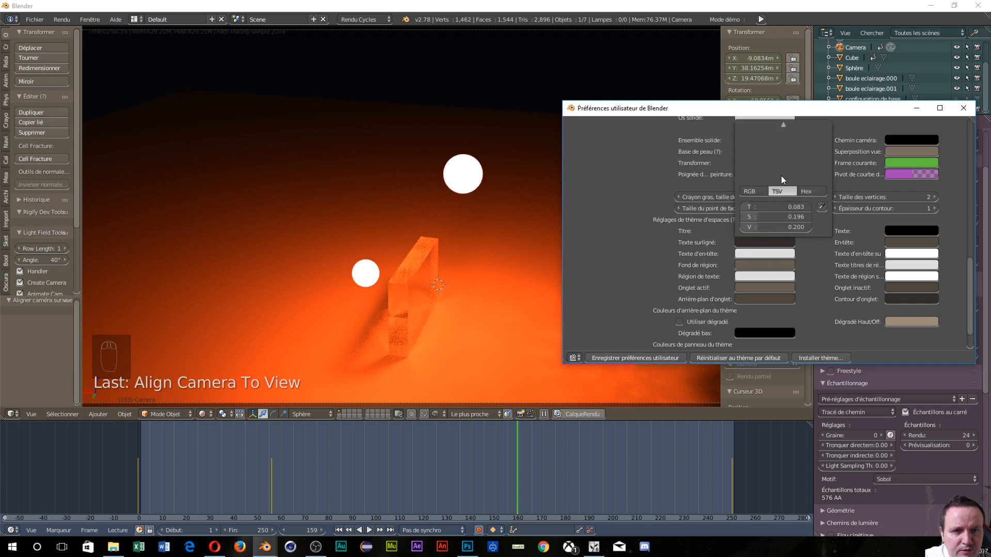
drag(756, 227, 808, 227)
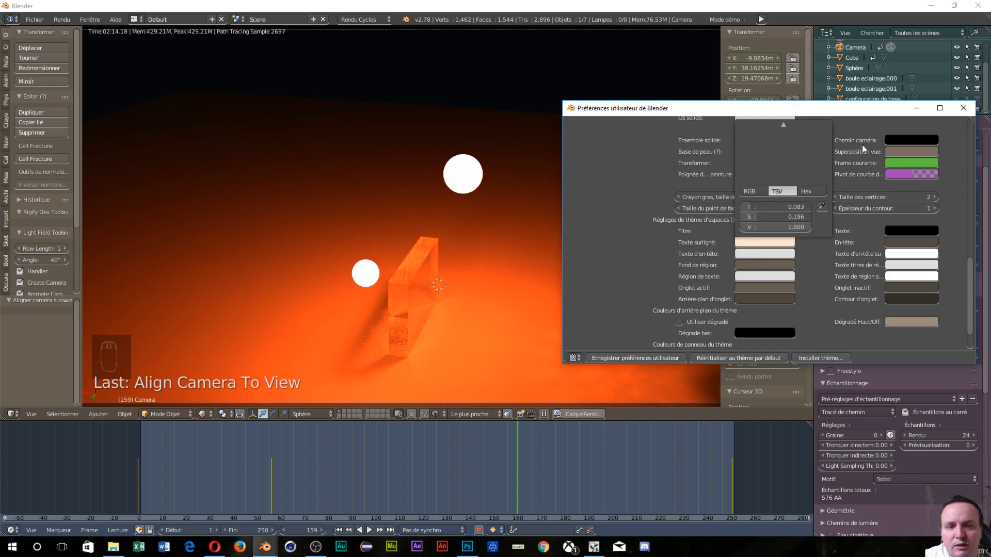
click(963, 108)
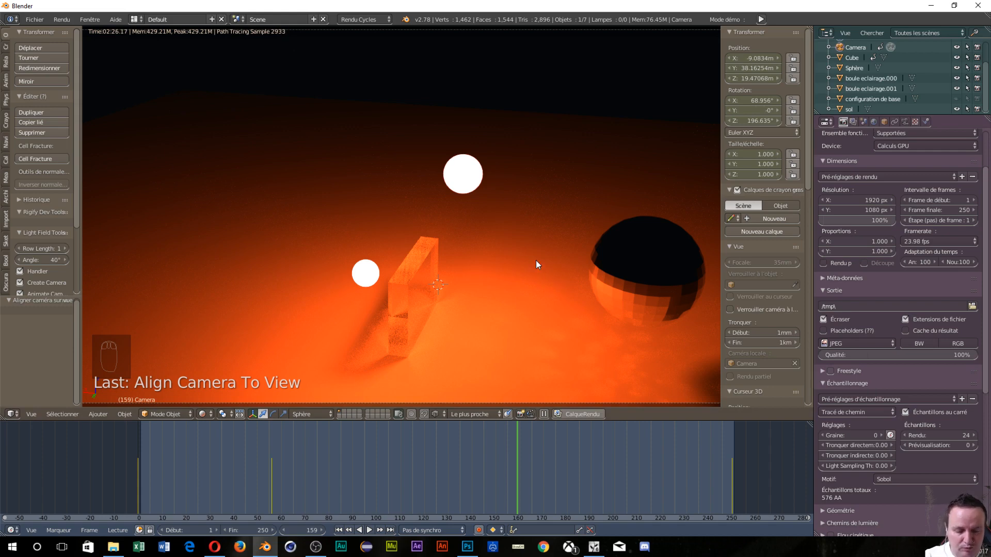
Set the Cycles sampling to 150 preview samples (Prévisualisation) and 3000 render samples (Rendu).
click(935, 445)
text(150)
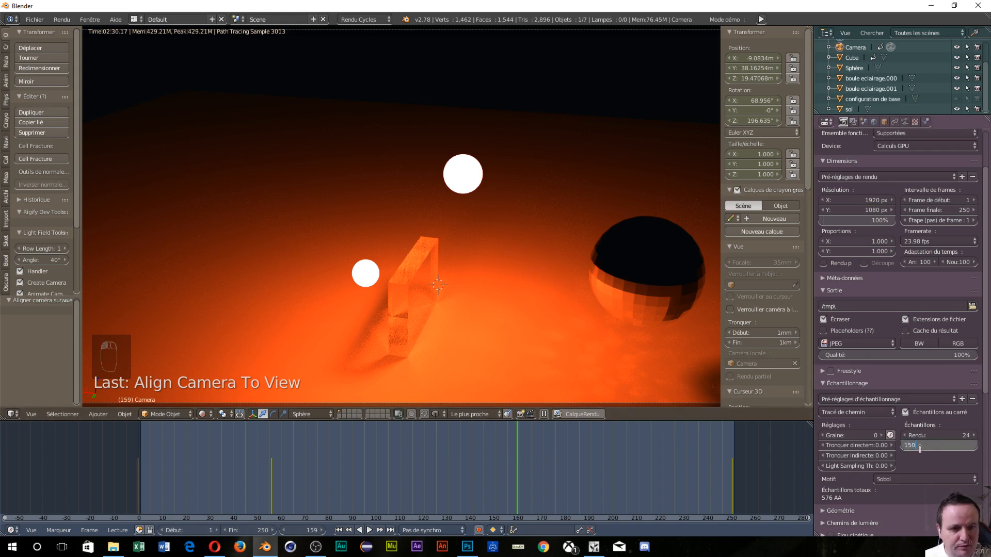
key(Return)
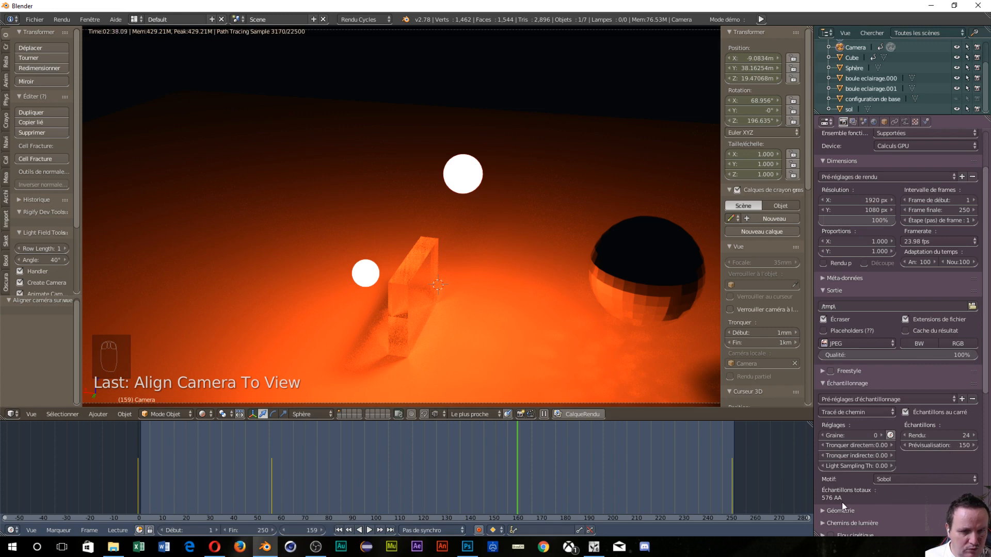
click(944, 435)
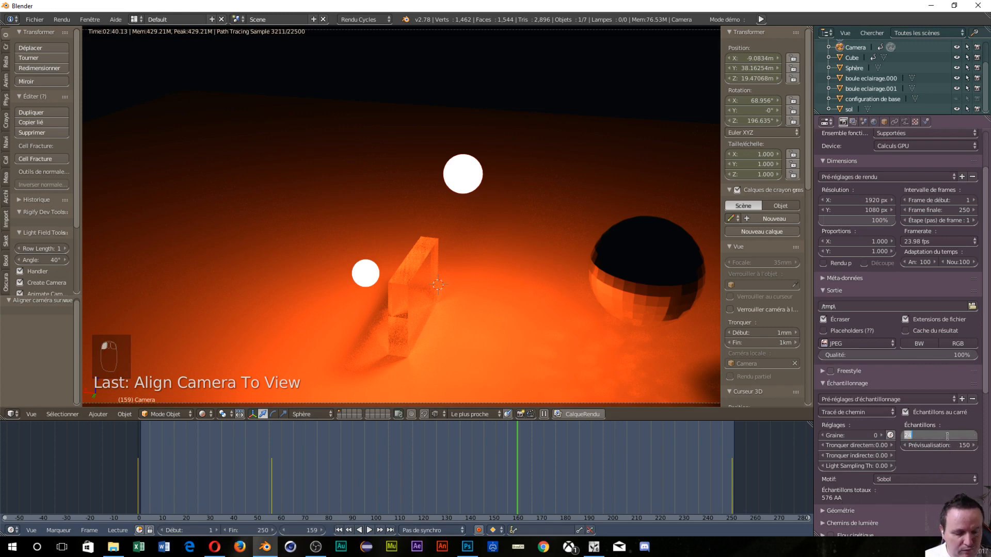
text(3000)
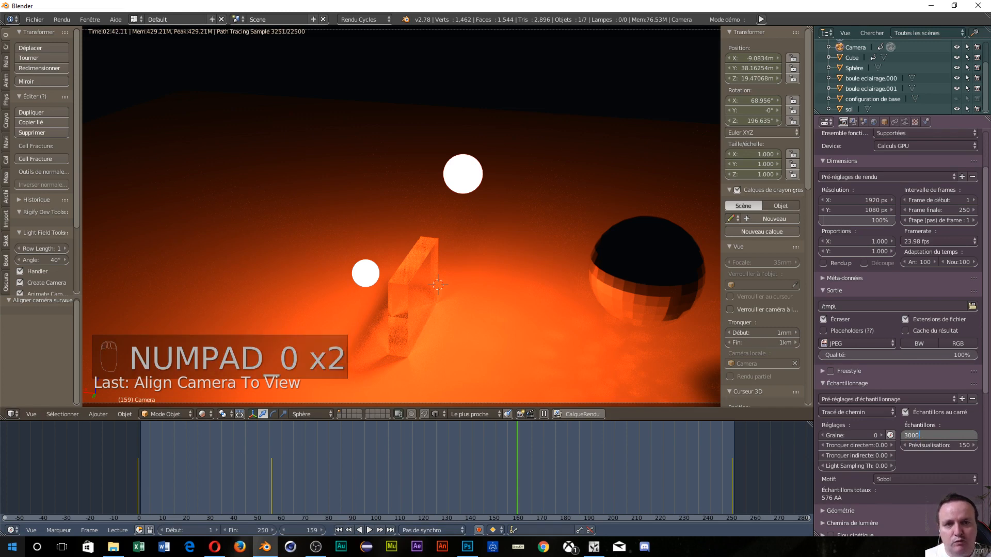
key(Return)
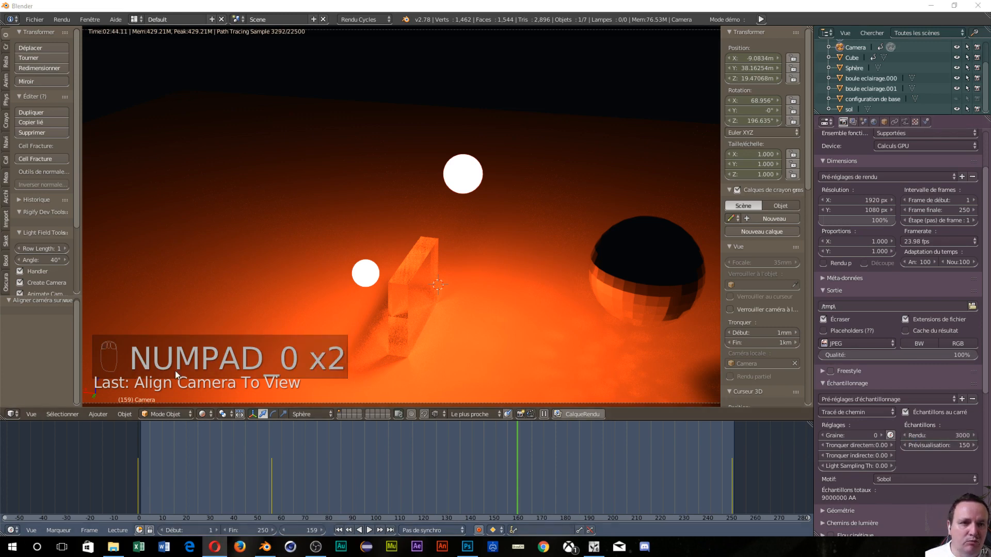
Set the render resolution scale to 50%.
click(865, 220)
text(50)
key(Return)
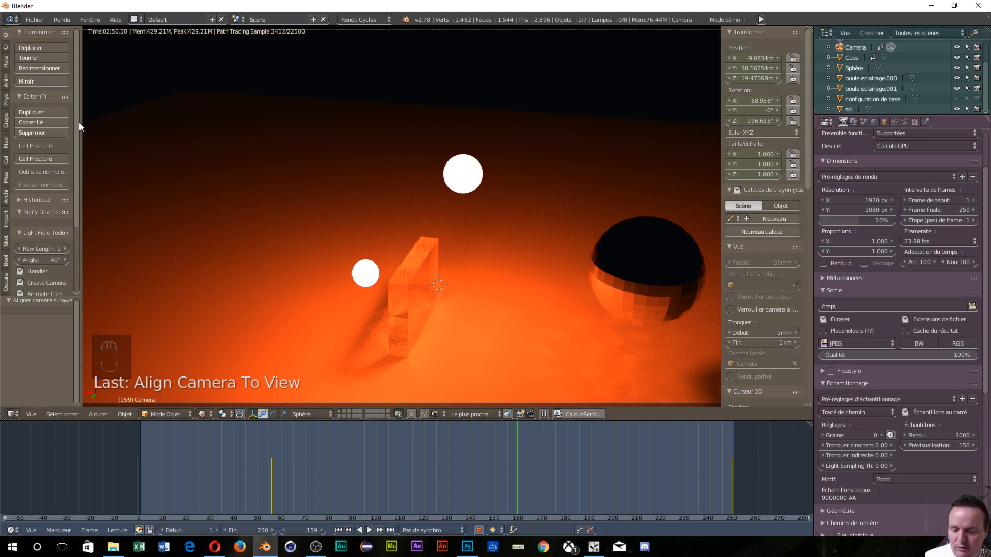
Take the 3D view out of rendered shading into wireframe and move the timeline to frame 118.
key(shift+z)
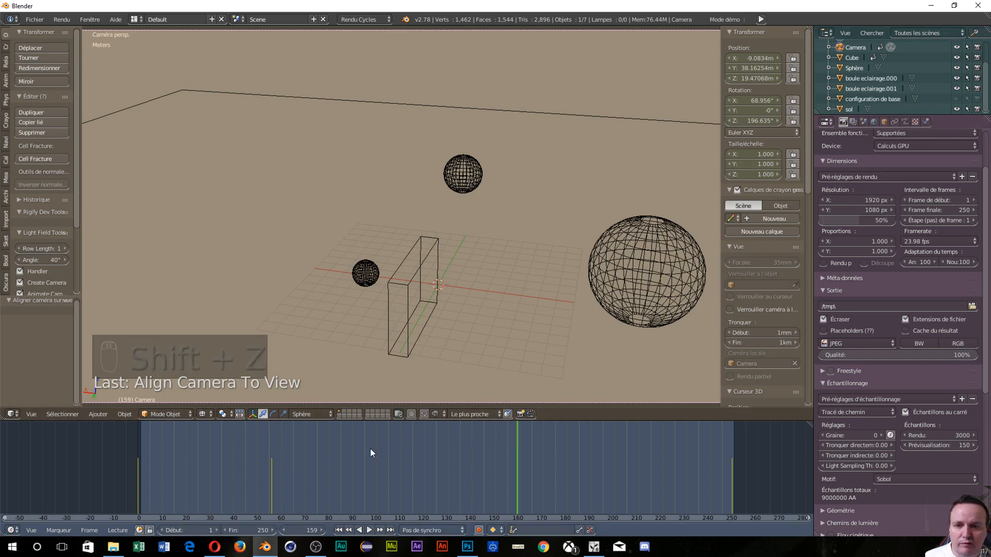
click(386, 462)
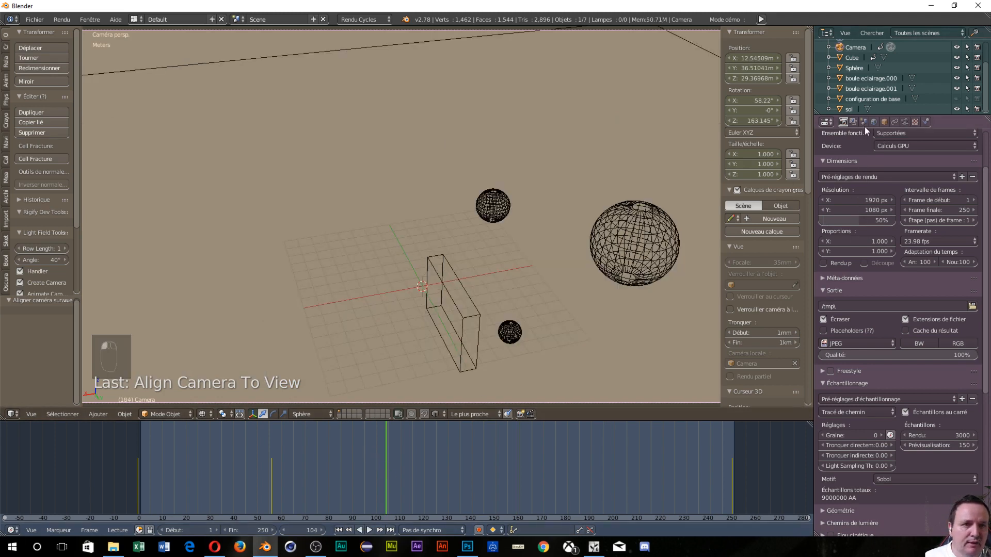
drag(444, 447, 504, 454)
click(397, 455)
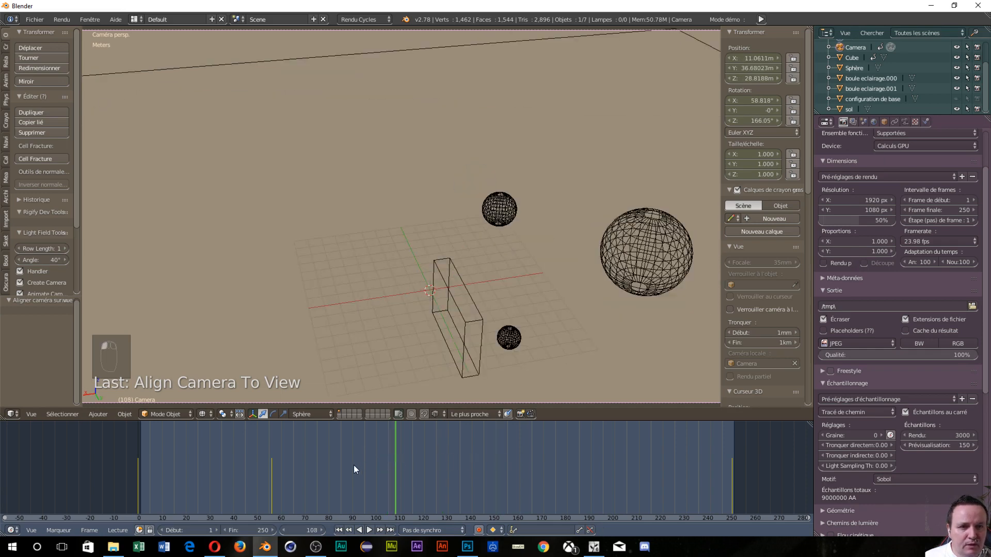
click(354, 466)
click(419, 484)
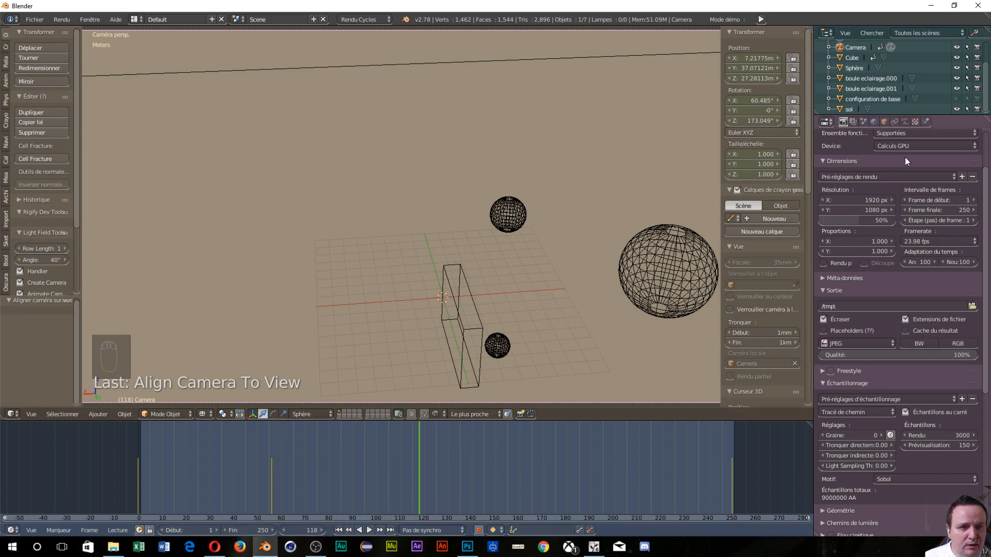
scroll(850, 139, up, 1)
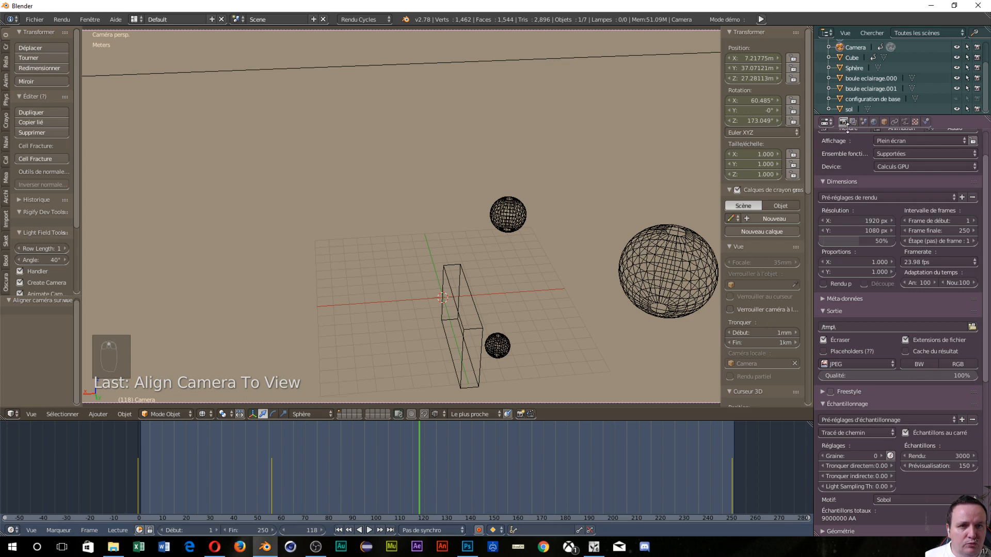
scroll(879, 160, up, 1)
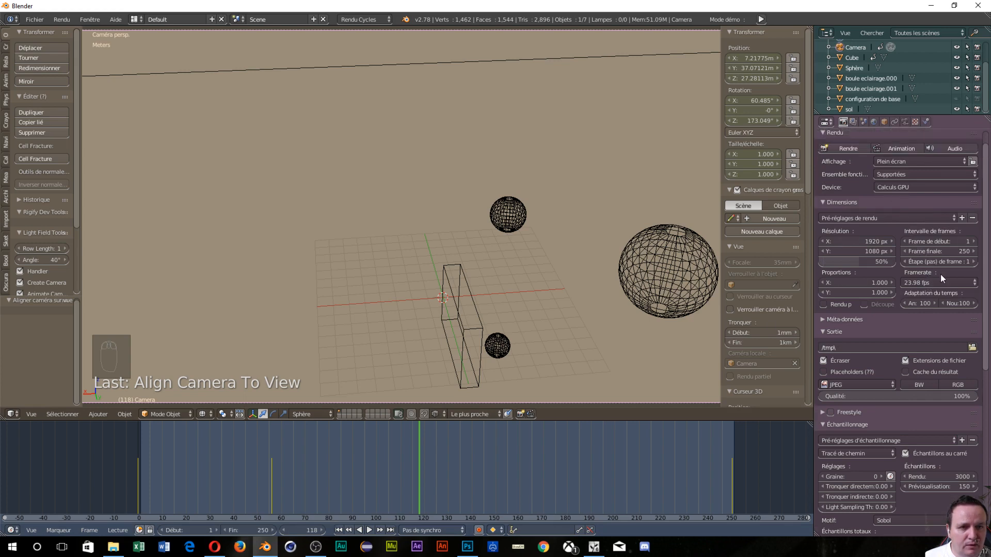
click(948, 261)
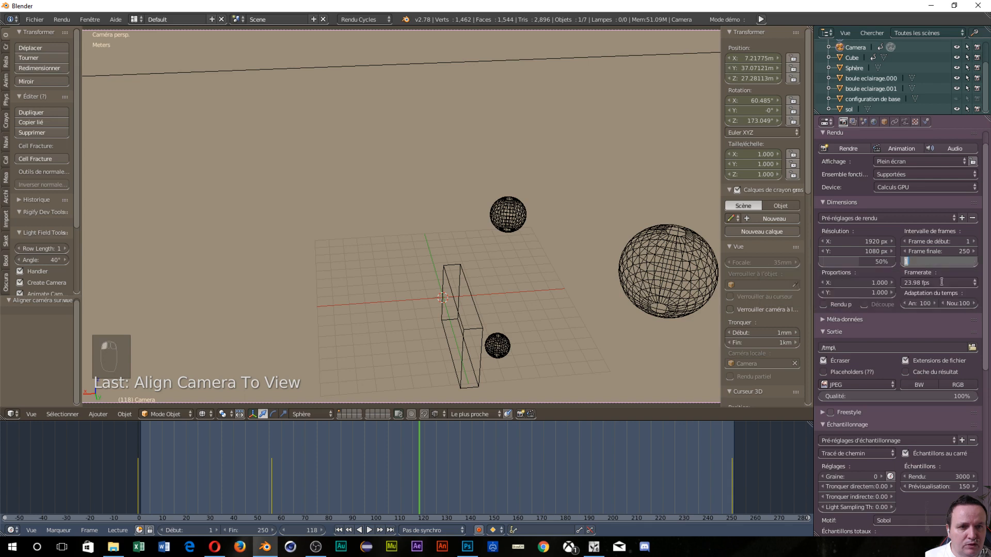
text(118)
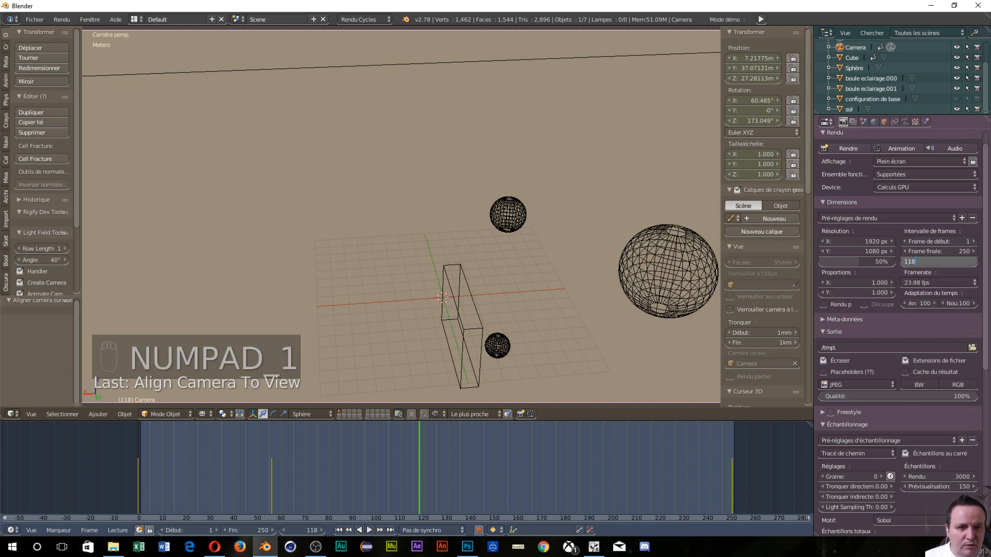
click(916, 228)
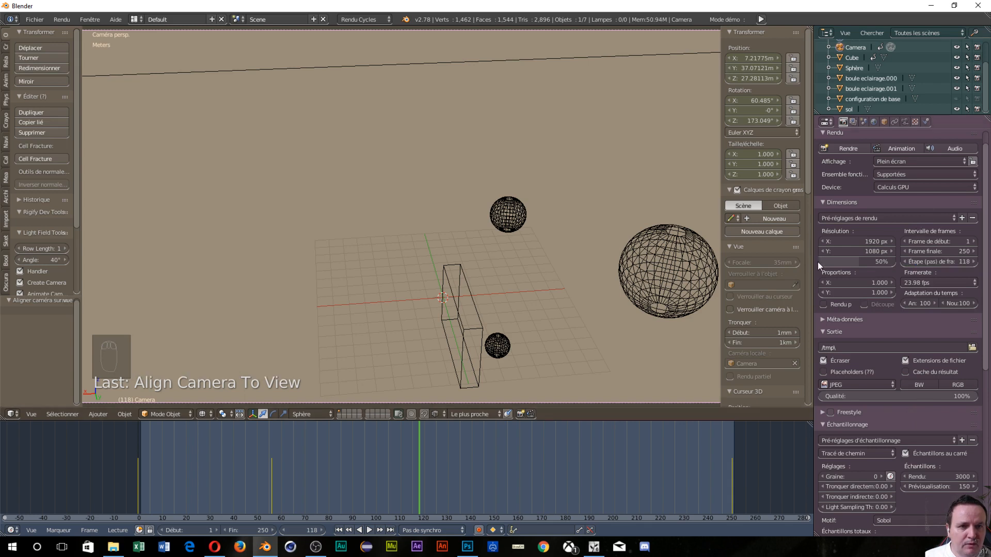
click(932, 262)
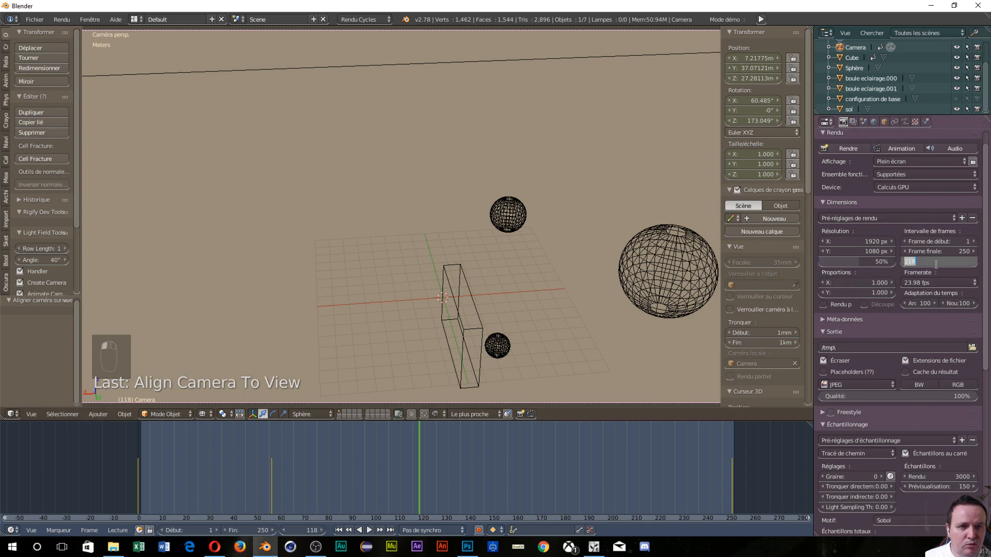
text(1)
key(Return)
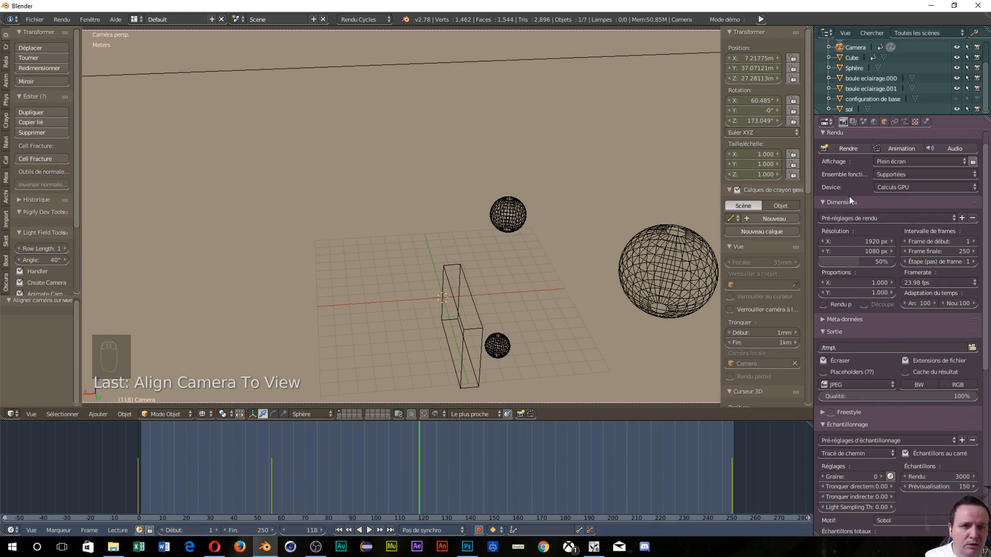
Render a still image of frame 118 and stop the render once the image has cleared up.
click(843, 147)
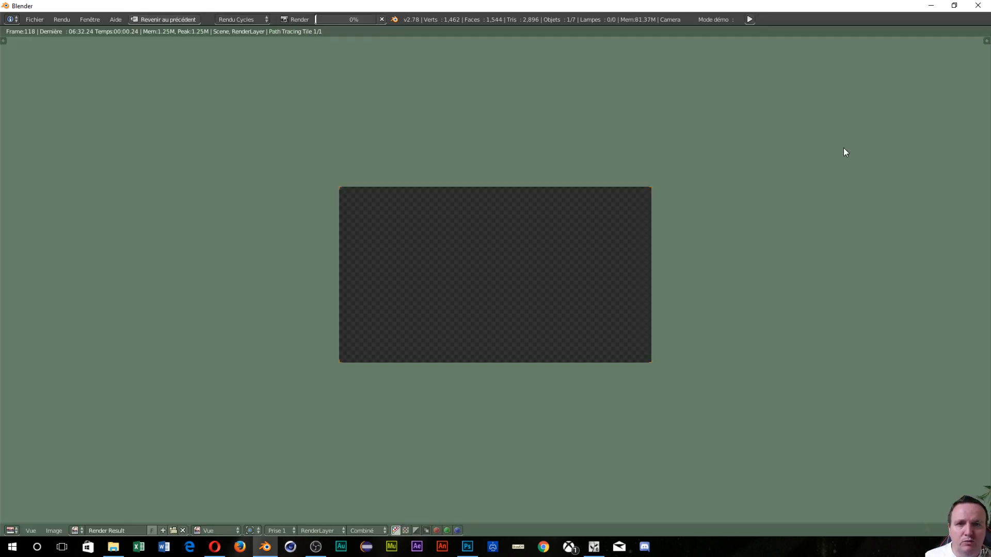
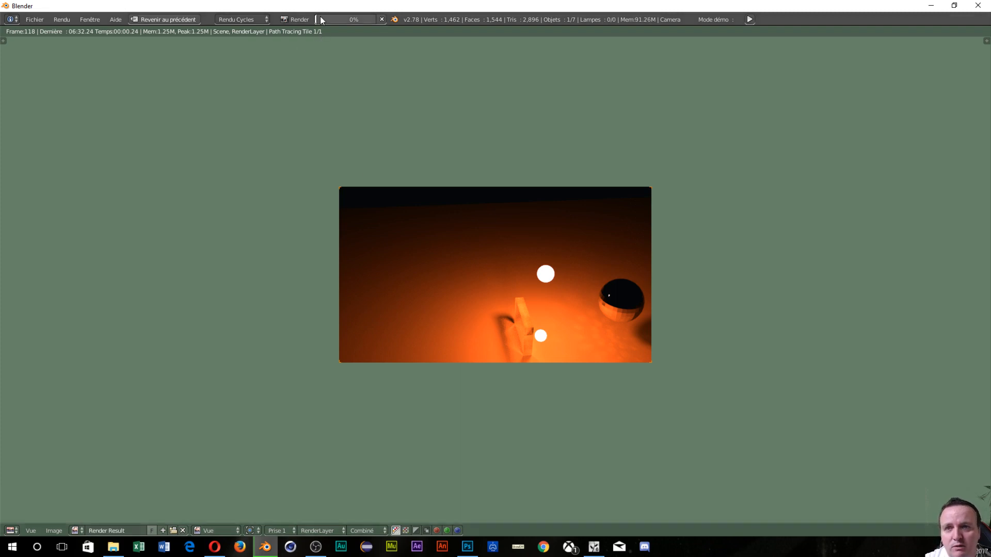
mouse_move(321, 17)
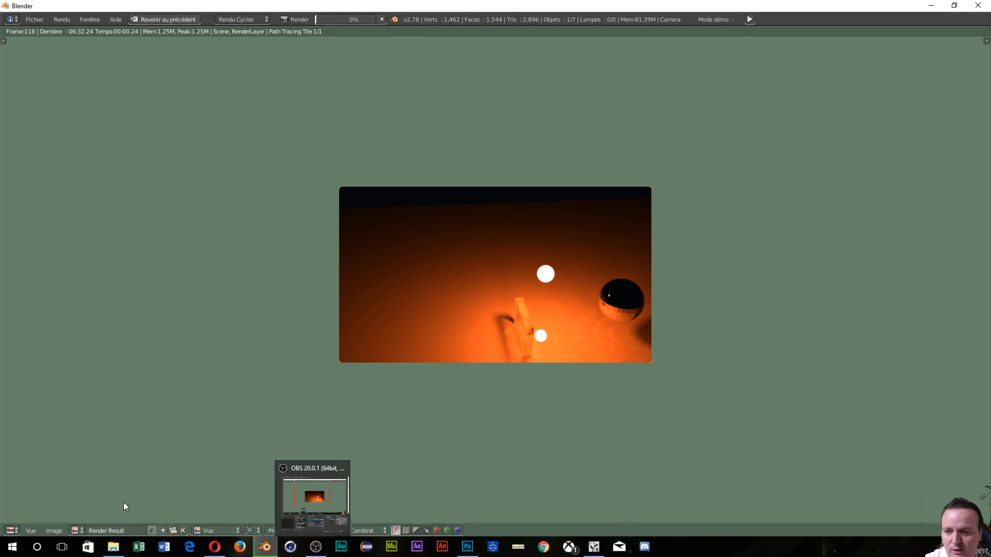
click(383, 19)
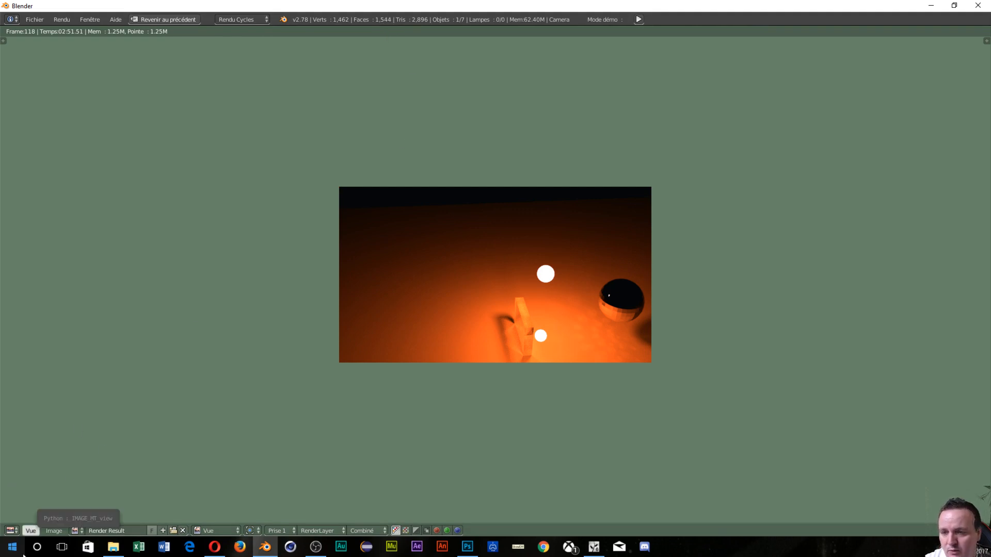
Open the Windows Calculator (Calculatrice) and multiply 250 by 80.
click(41, 553)
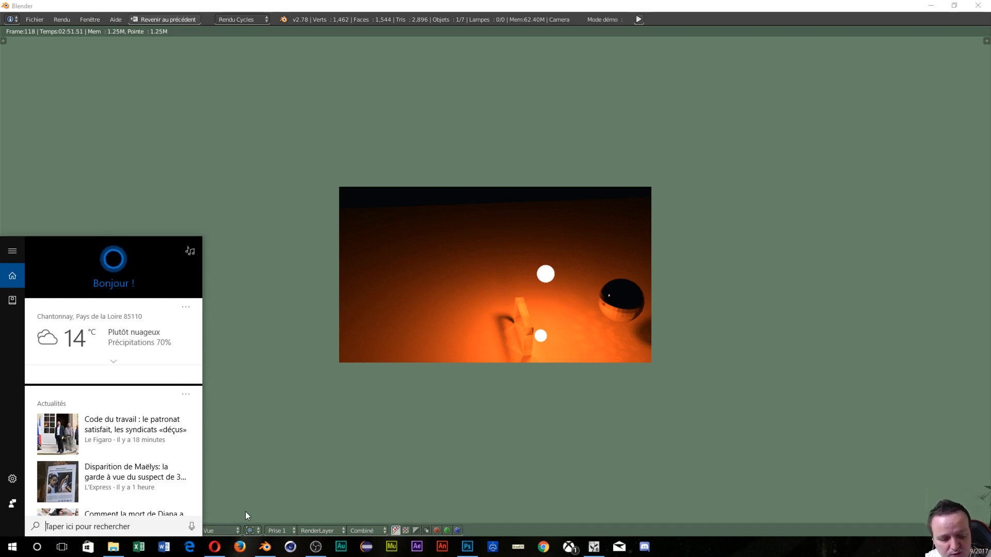
text(c)
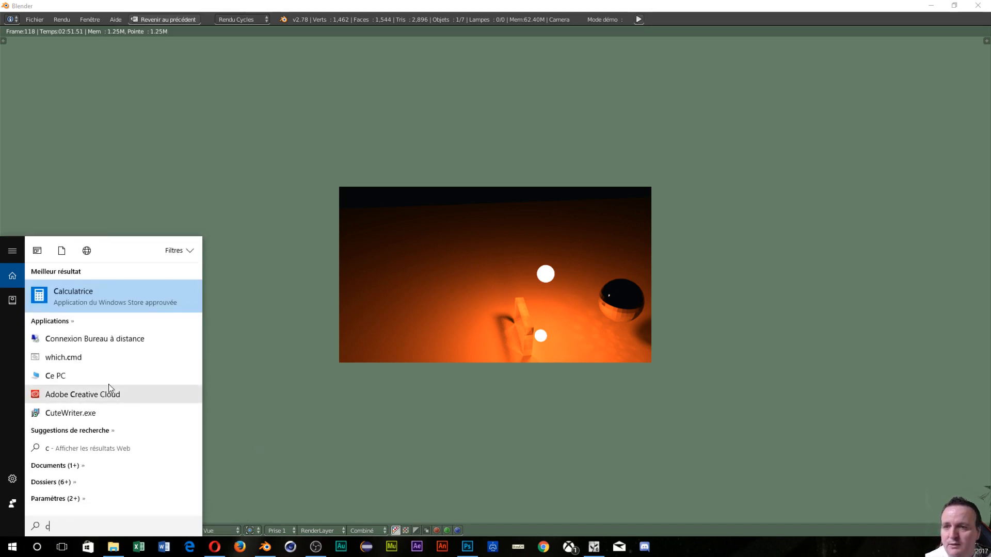
click(119, 292)
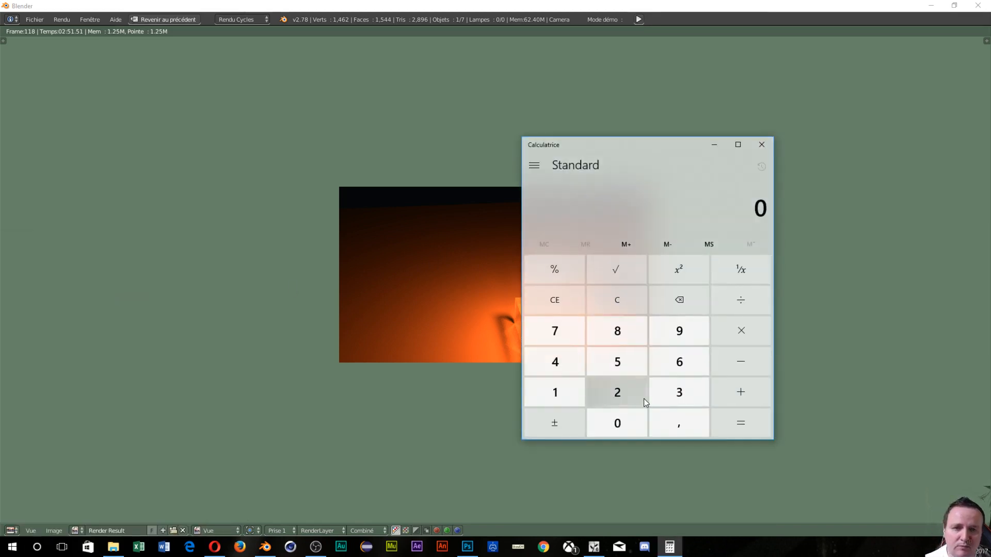
click(618, 391)
click(621, 367)
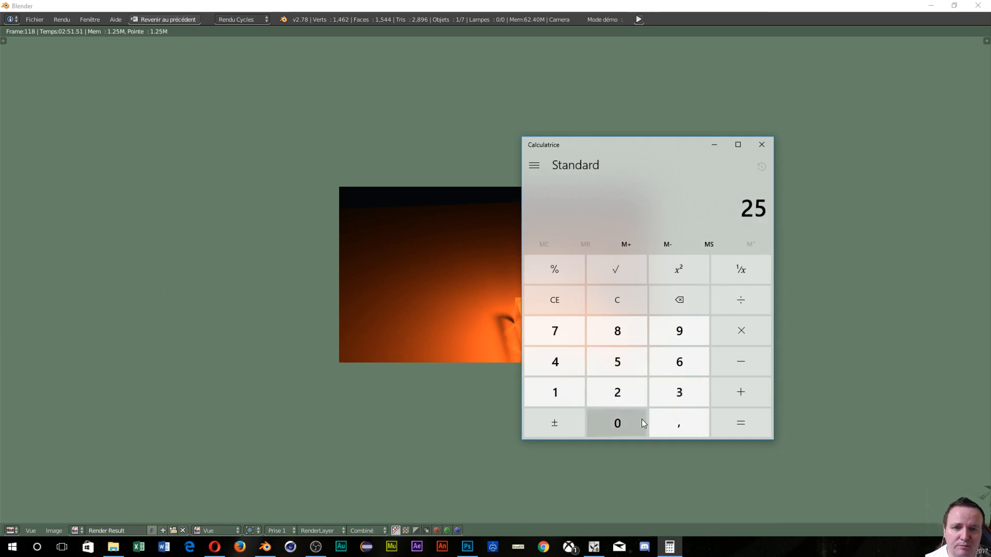
click(640, 422)
click(715, 328)
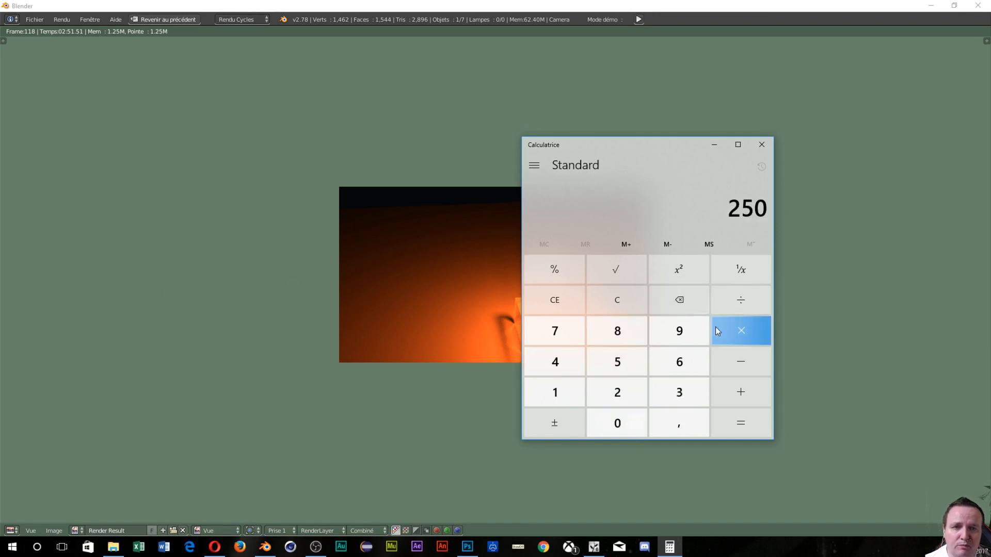
click(601, 331)
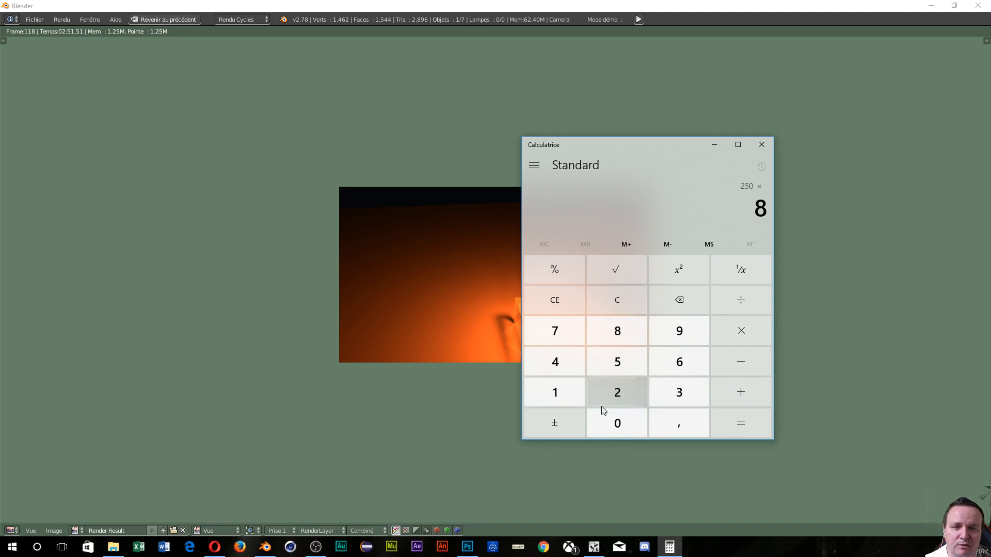
click(609, 434)
click(725, 419)
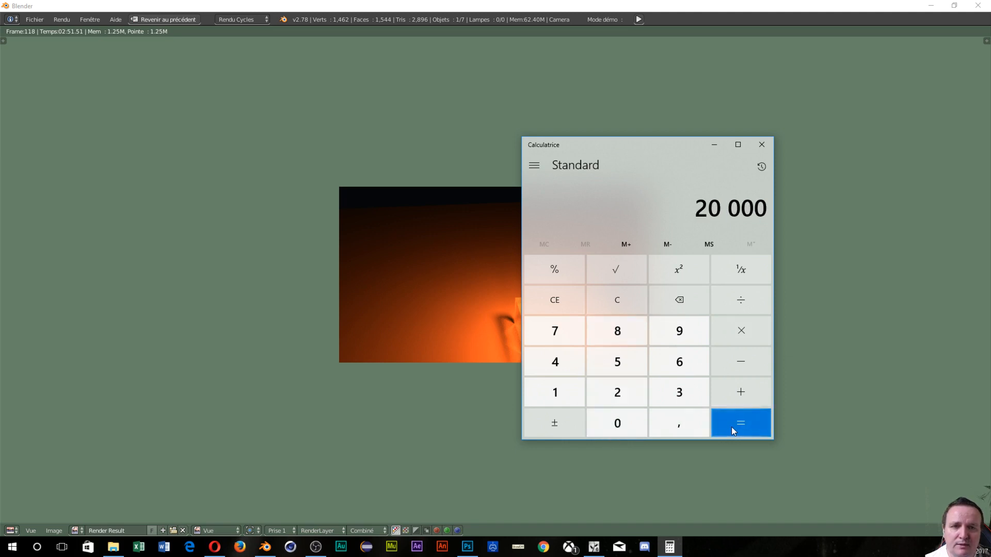
Divide the calculated product by 24.
click(733, 309)
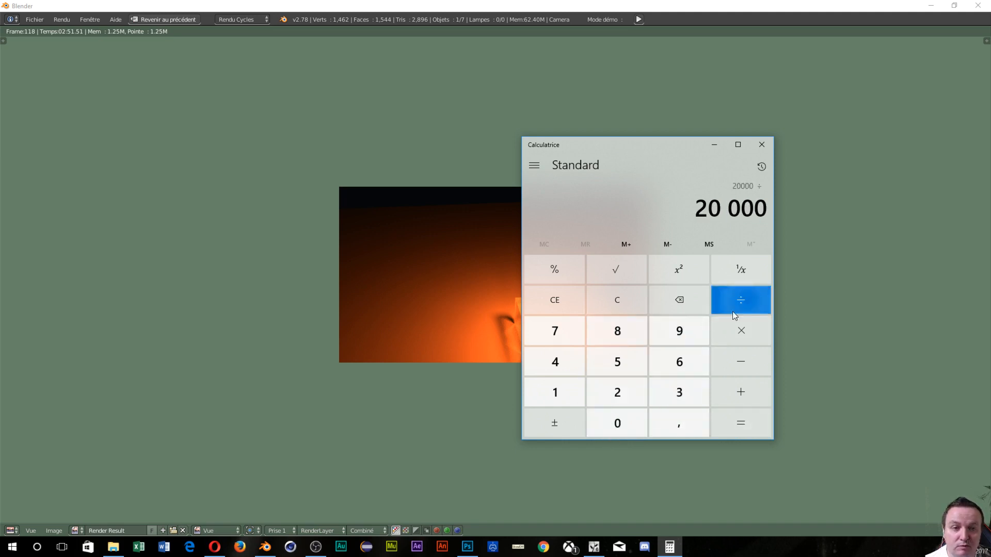
click(595, 399)
click(571, 372)
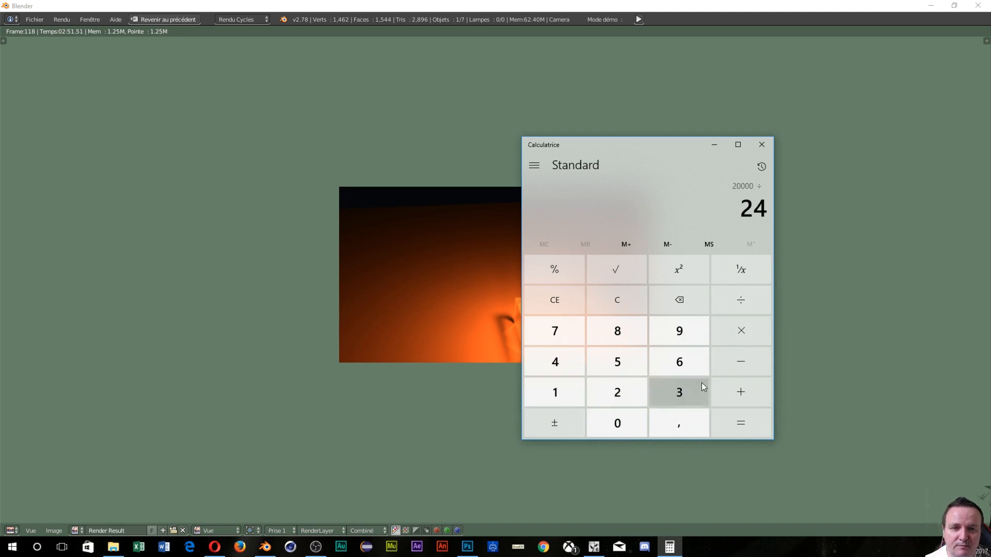
click(745, 422)
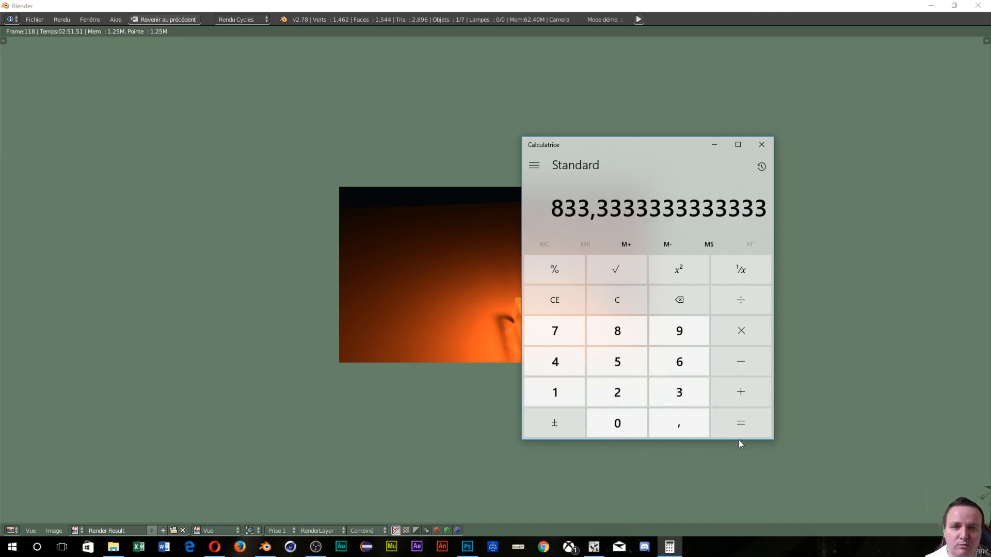
Divide the calculated result by 365 and close the calculator.
click(740, 307)
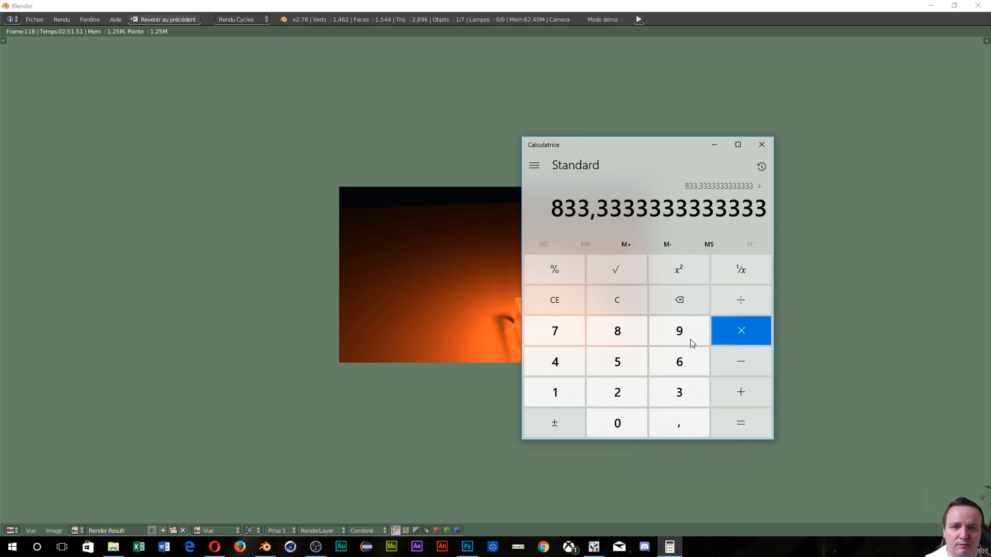
click(660, 393)
click(684, 371)
click(635, 372)
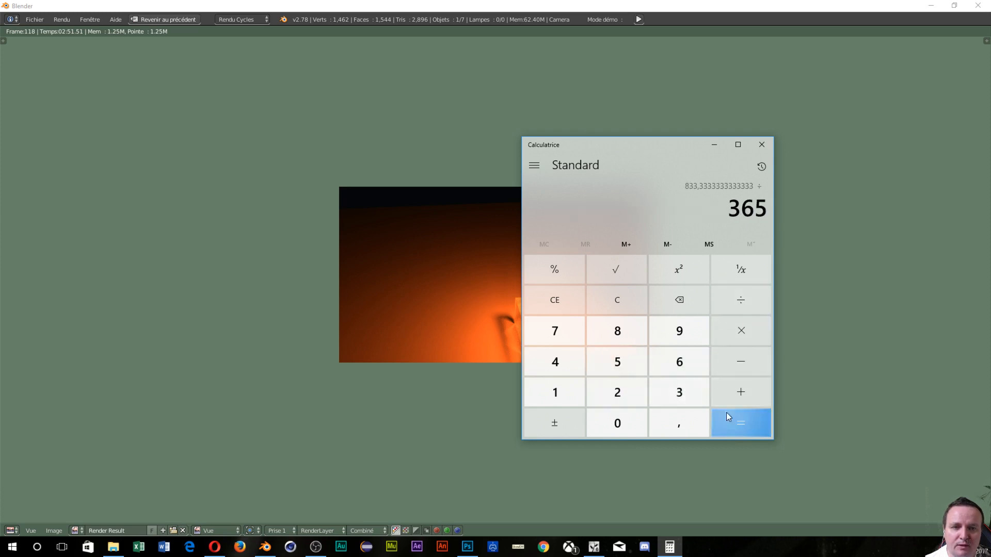
click(740, 422)
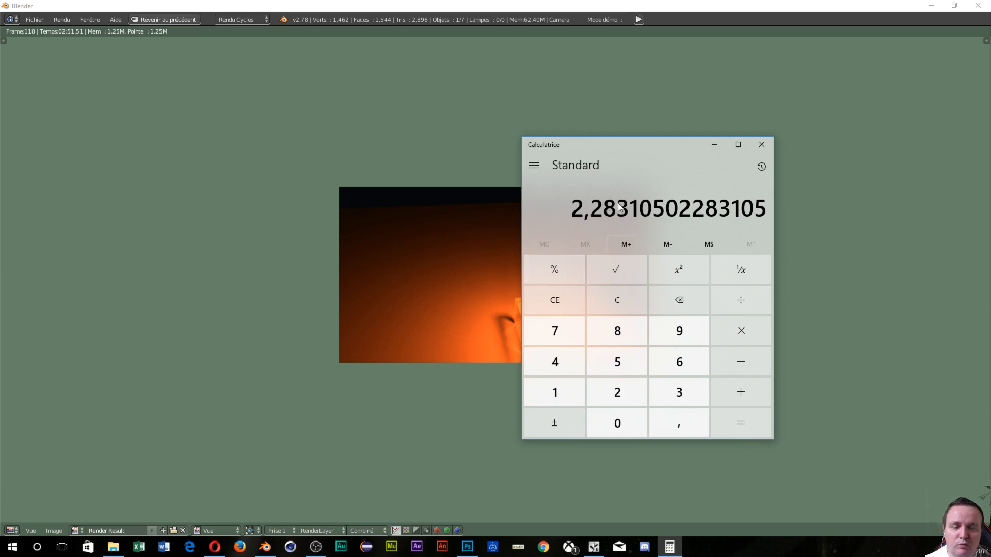
click(763, 147)
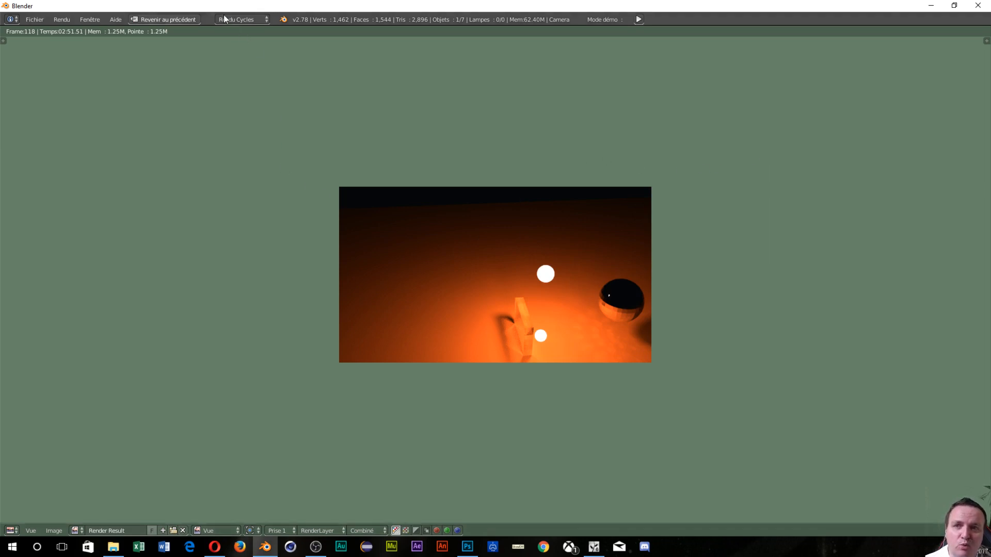
Return from the render result to the 3D view and turn off square samples in the sampling settings.
click(175, 21)
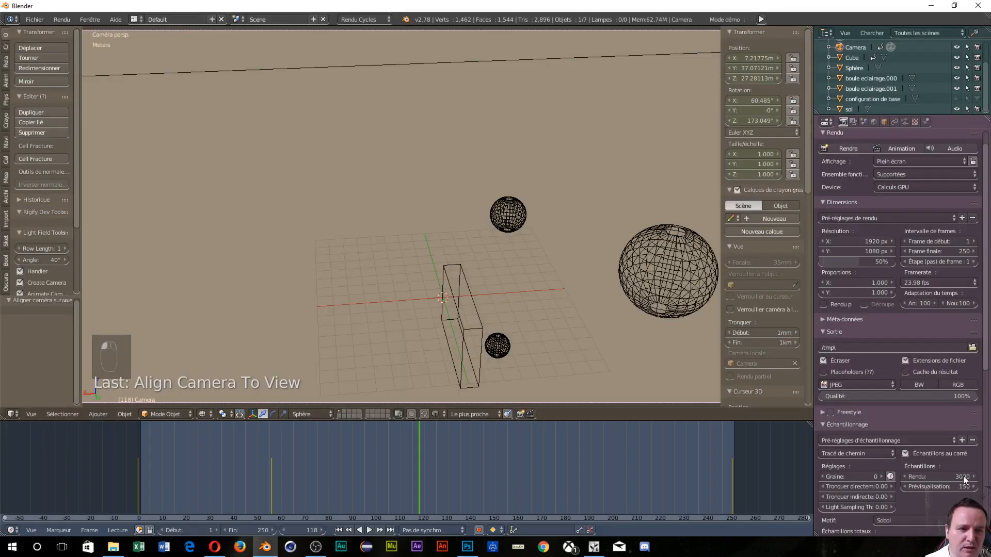
scroll(916, 478, down, 1)
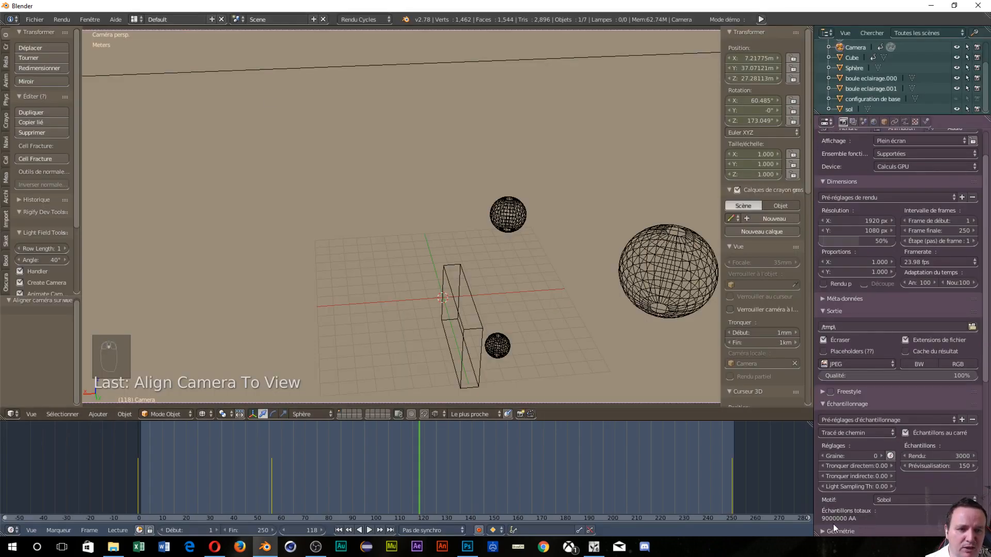
click(917, 456)
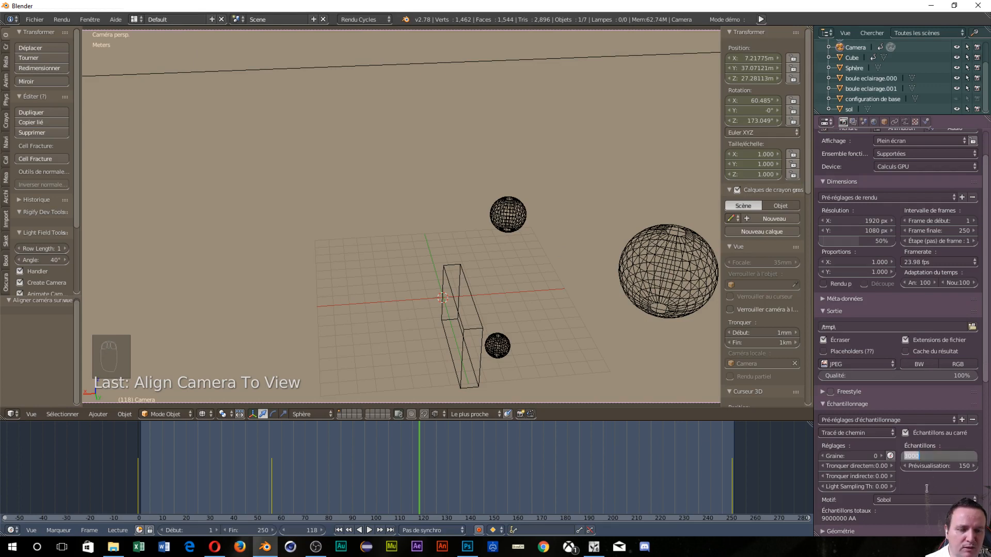
click(925, 438)
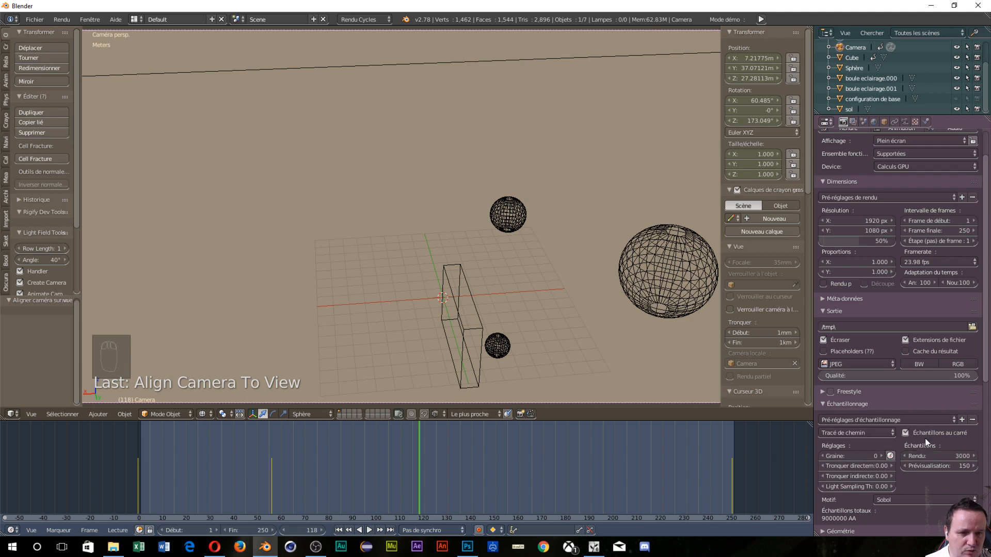
click(905, 432)
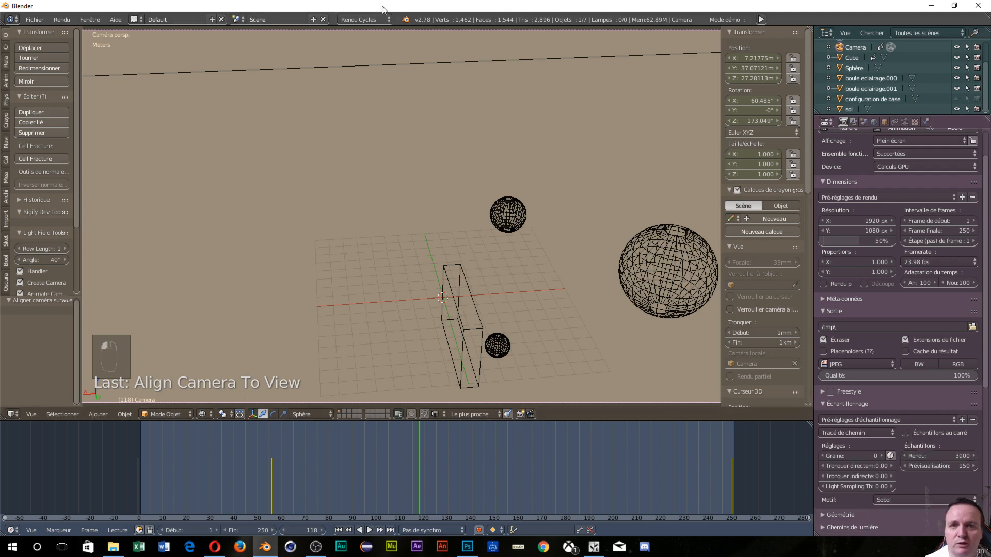
Render a still image of frame 118 with square samples off and let it run to the end.
scroll(846, 142, up, 3)
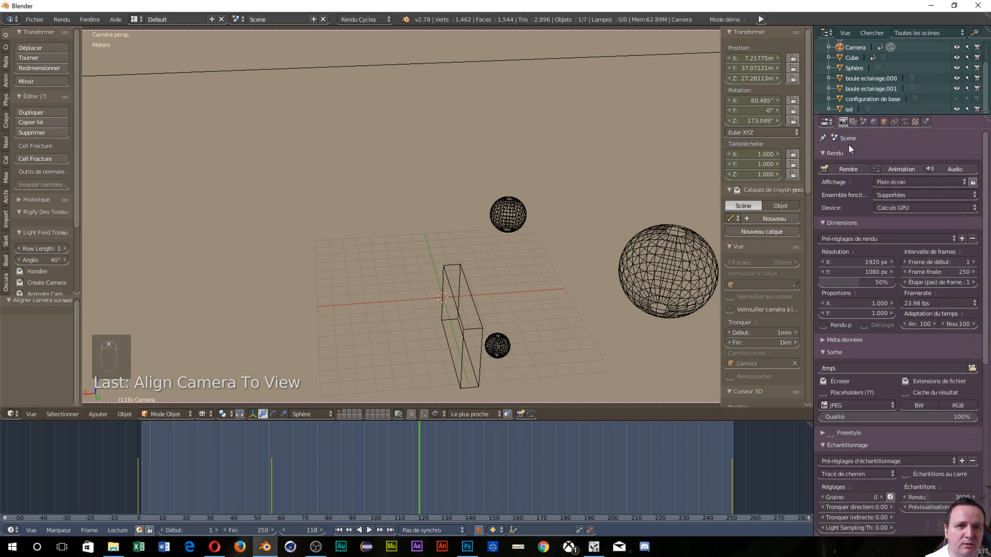
click(858, 167)
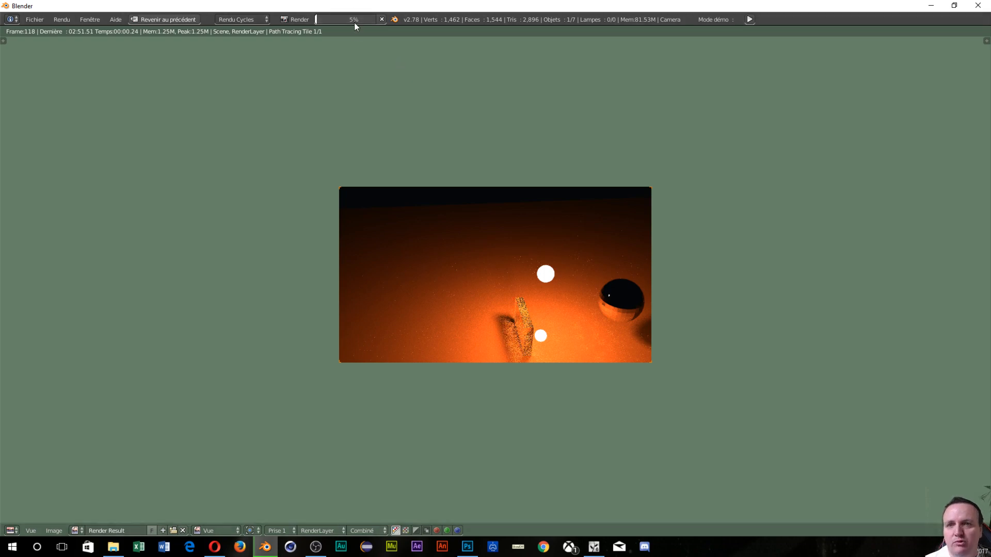
mouse_move(354, 23)
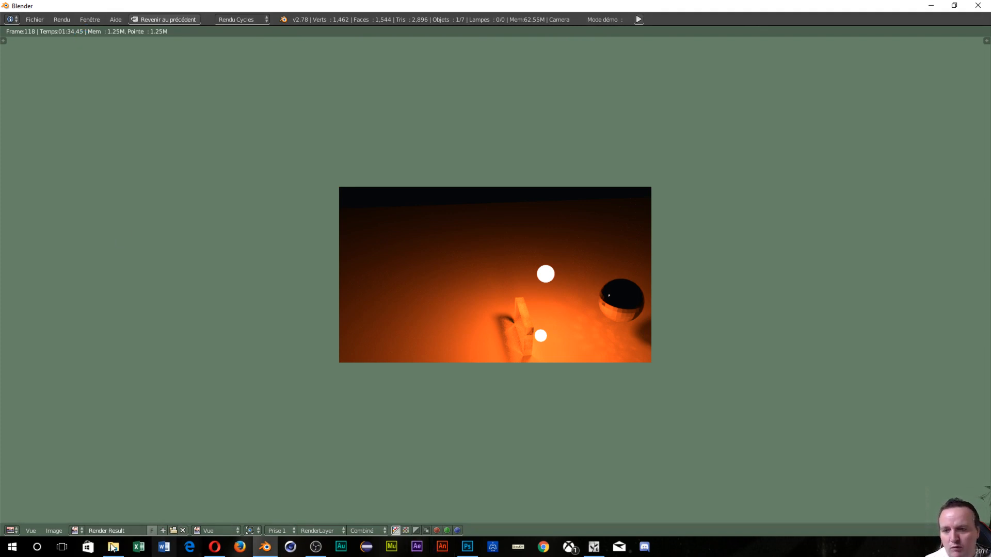
Open the Windows Calculator (Calculatrice) and multiply 94 by 4.
click(36, 548)
text(c)
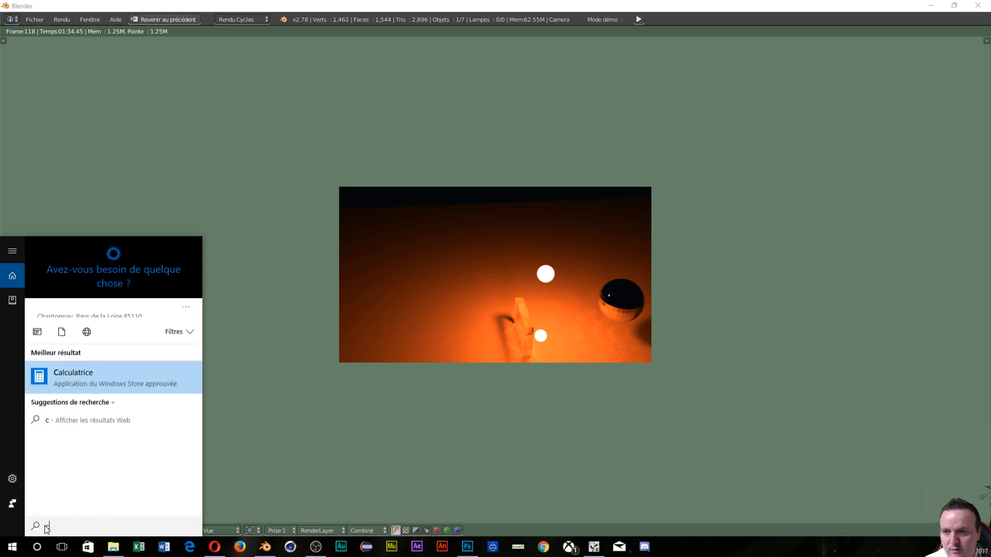
click(82, 297)
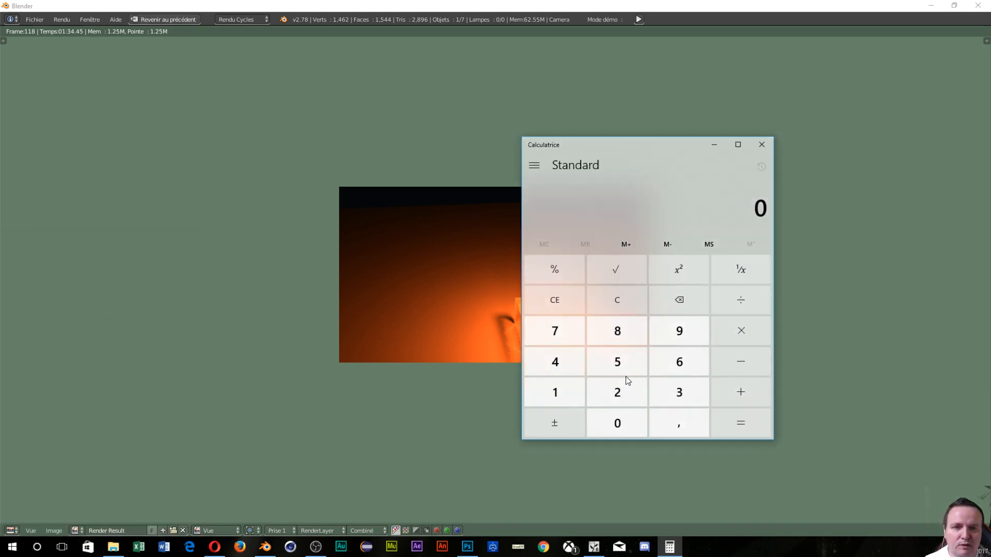
click(673, 333)
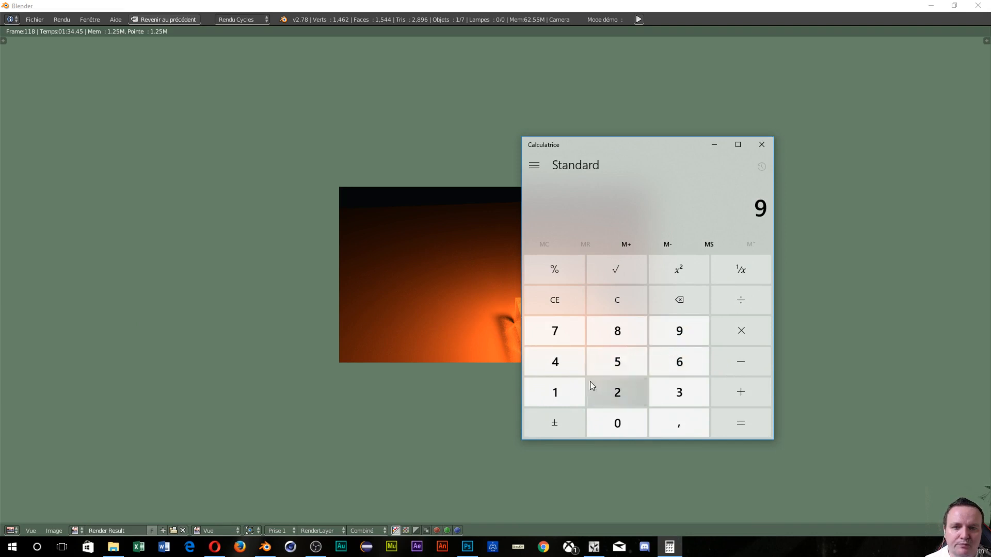
click(561, 359)
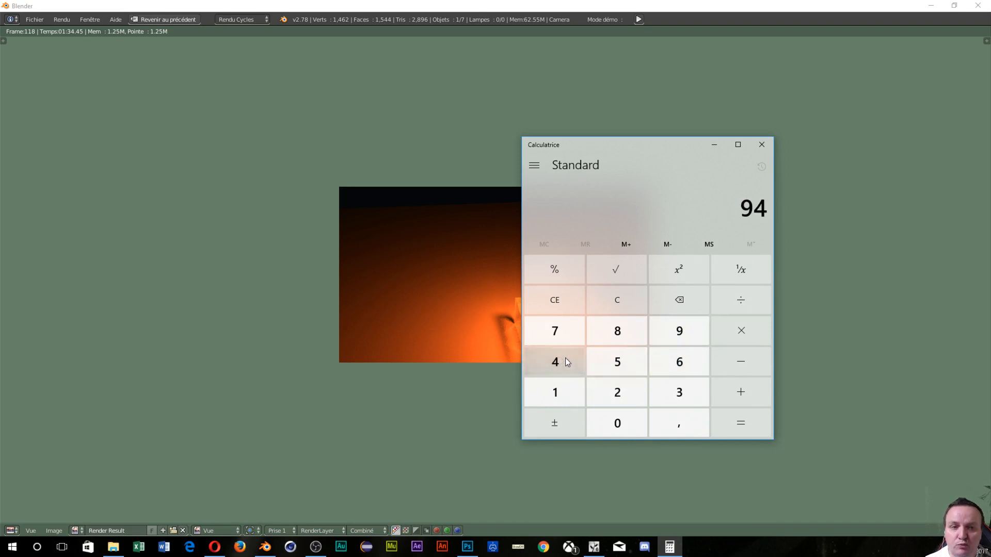
click(732, 332)
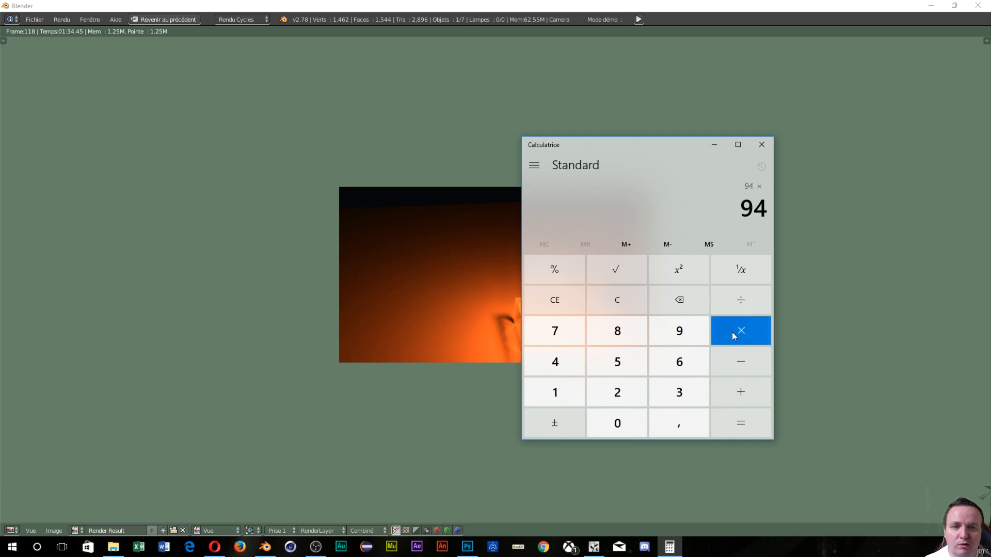
click(553, 362)
click(729, 419)
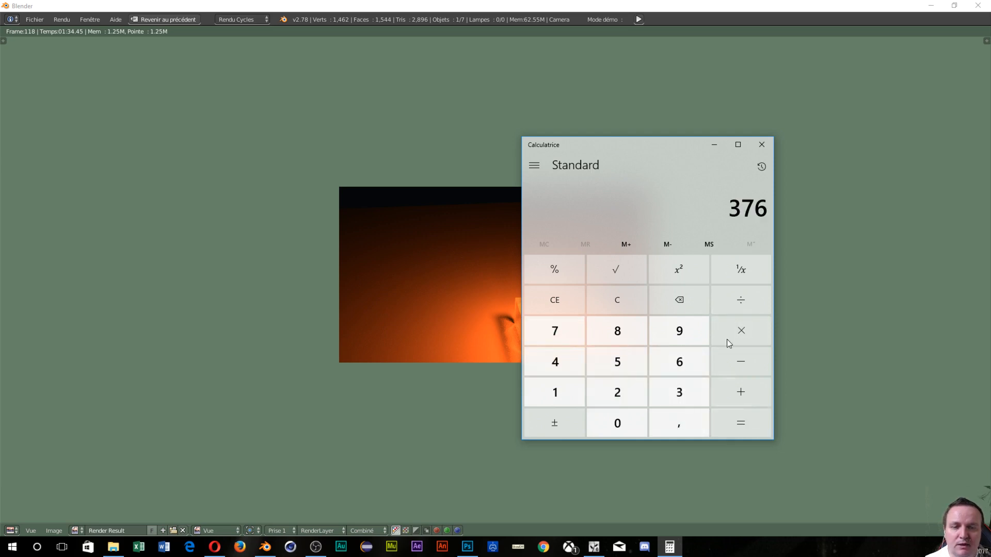
Divide the product by 60 to convert the seconds per frame to minutes.
click(752, 304)
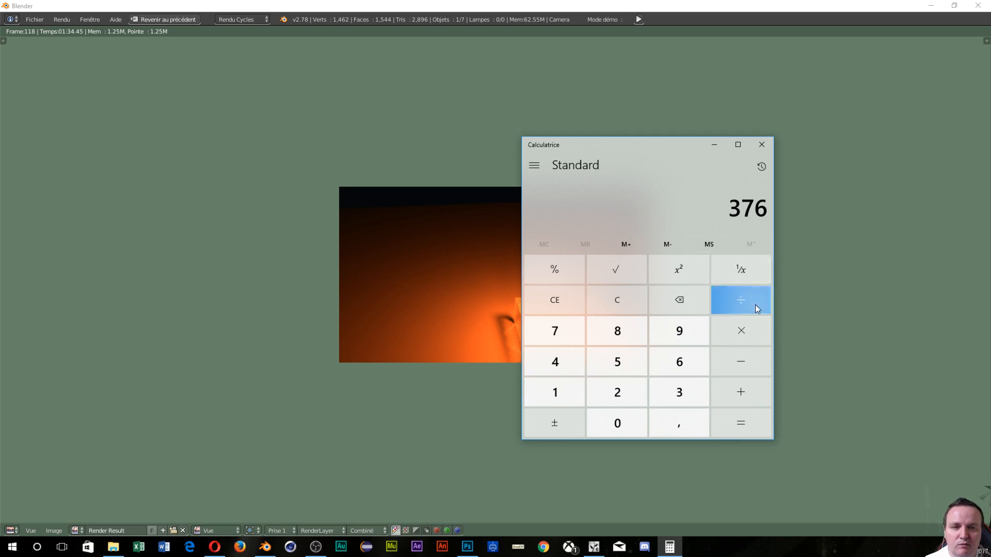
click(666, 368)
click(636, 426)
click(737, 423)
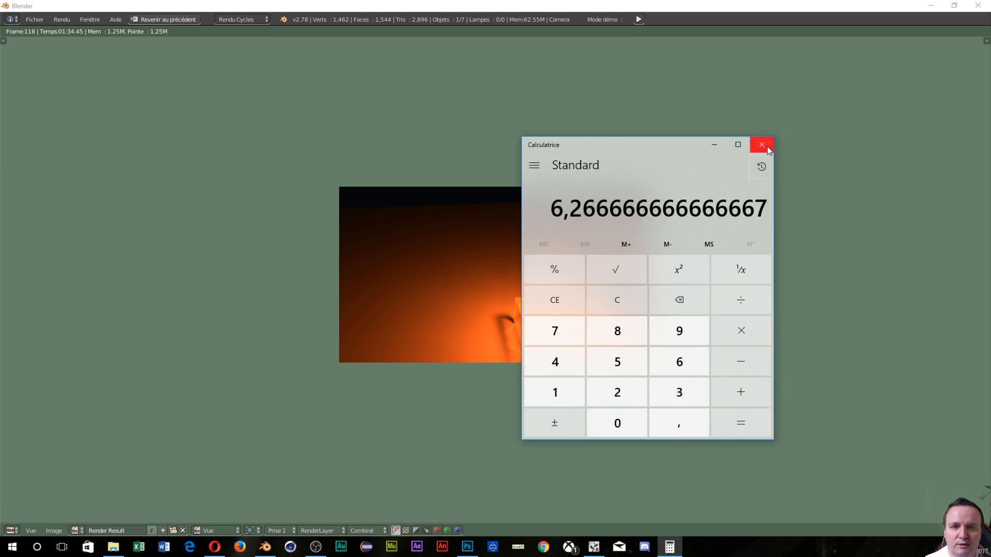
Multiply the minutes per frame by the animation's 250 frames.
click(737, 333)
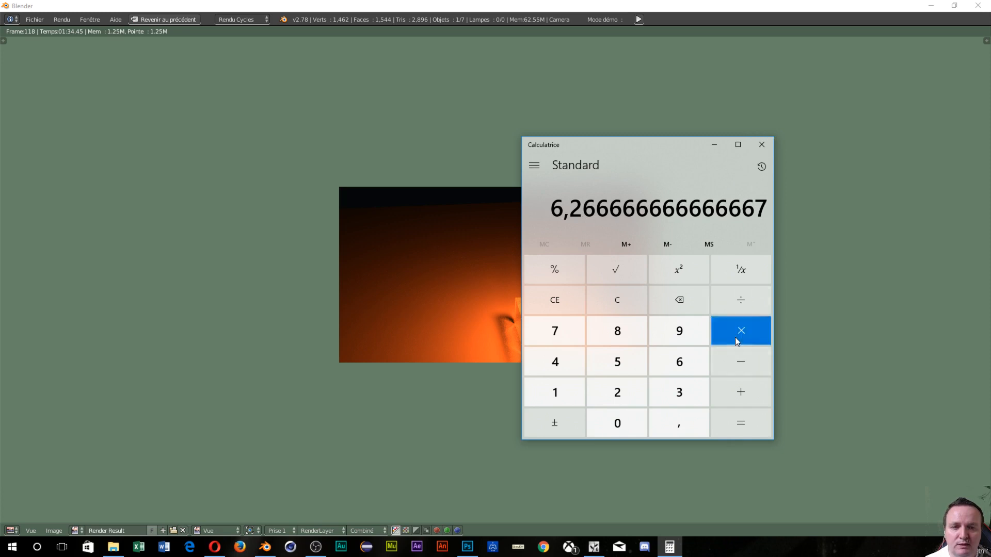
click(644, 386)
click(629, 366)
click(625, 421)
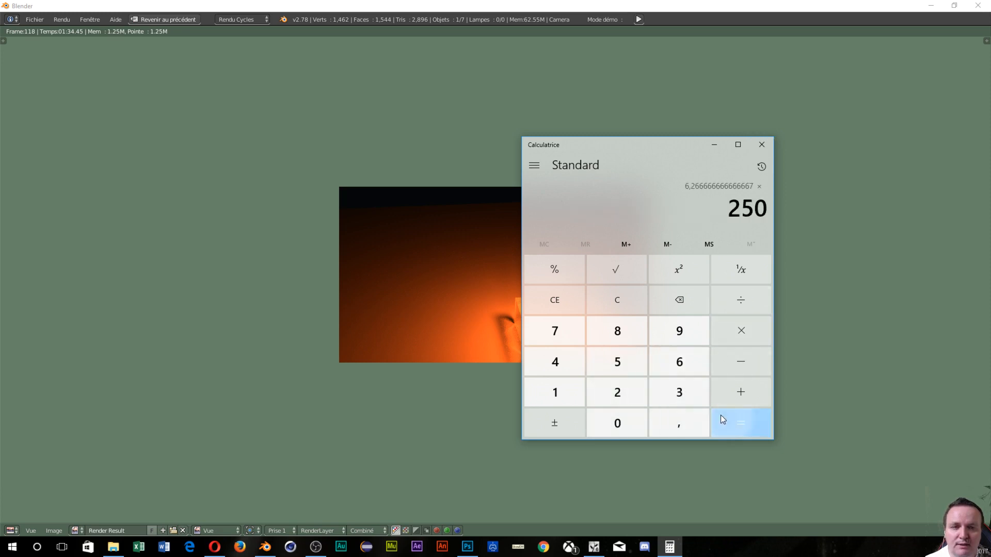
click(723, 419)
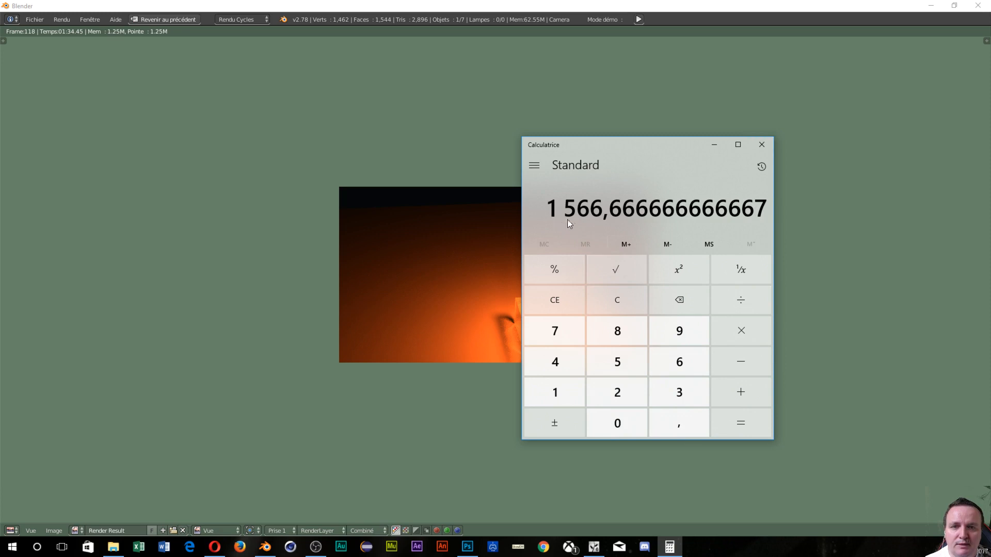
Divide the total minutes by 60 to get hours, and close the calculator.
click(732, 308)
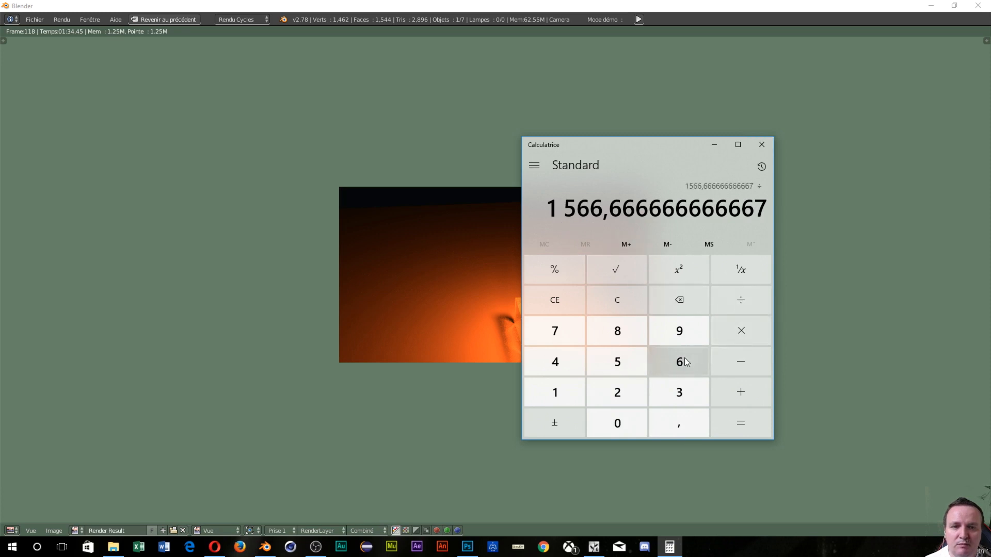
click(685, 362)
click(617, 424)
click(736, 431)
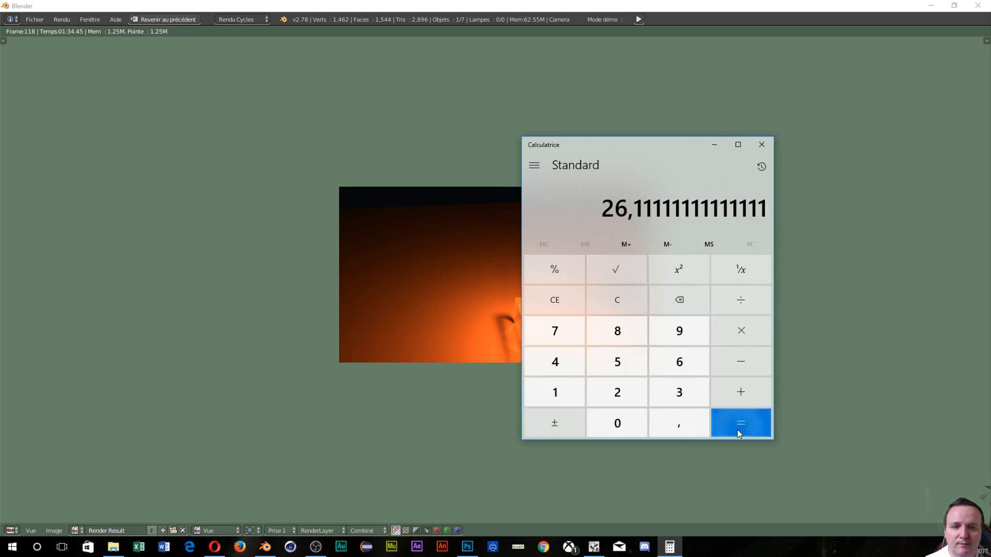
click(761, 144)
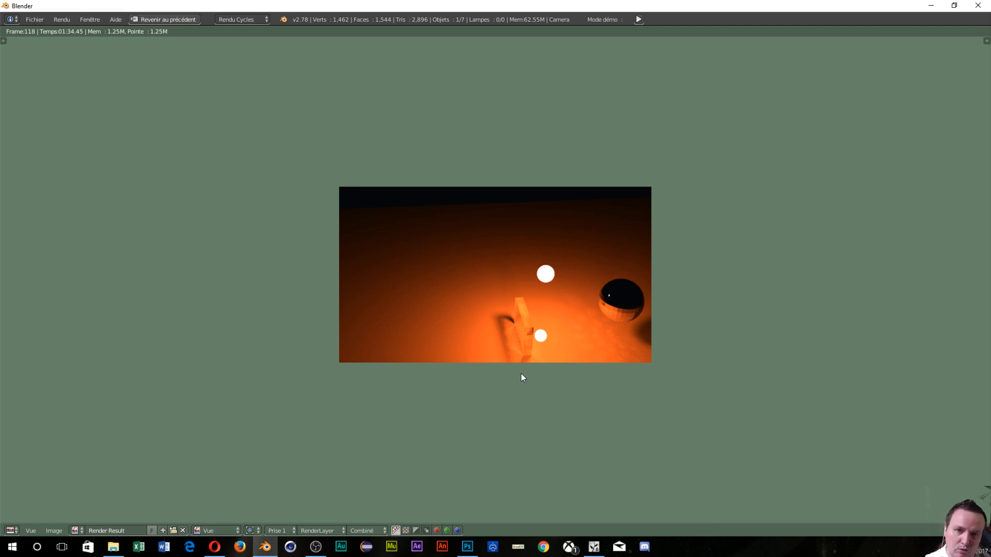
Leave the render result, set the render samples to 300, and render a still image of frame 118.
click(164, 20)
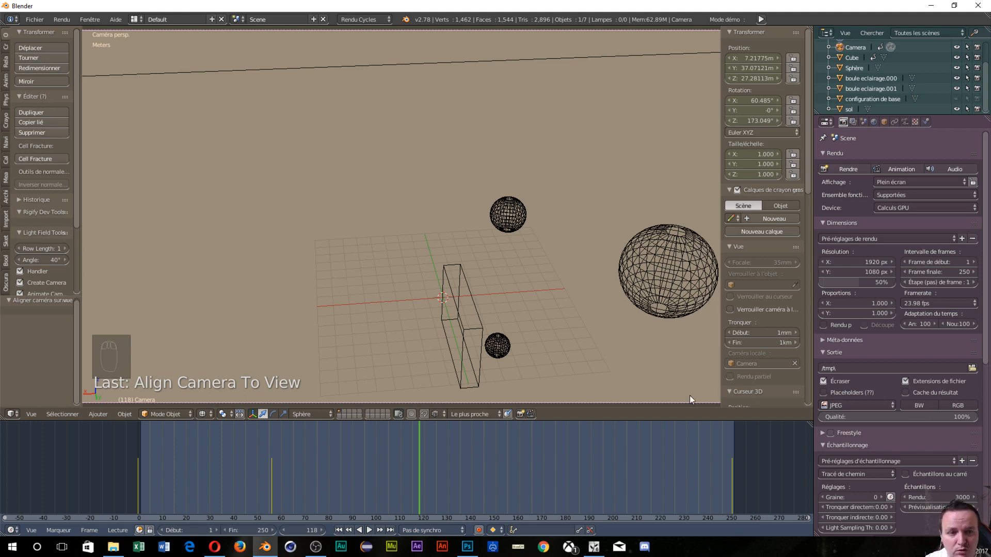
click(944, 498)
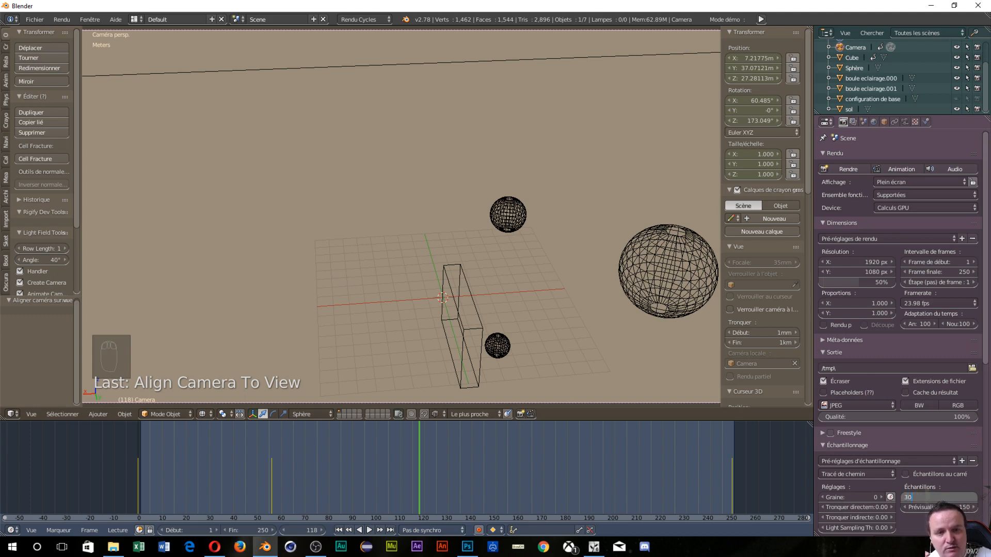
text(300)
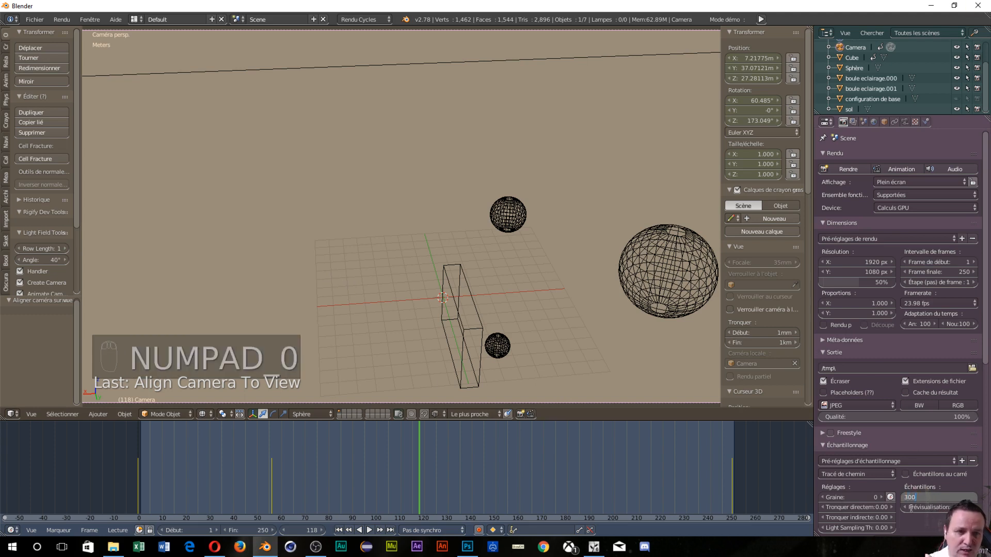
key(Return)
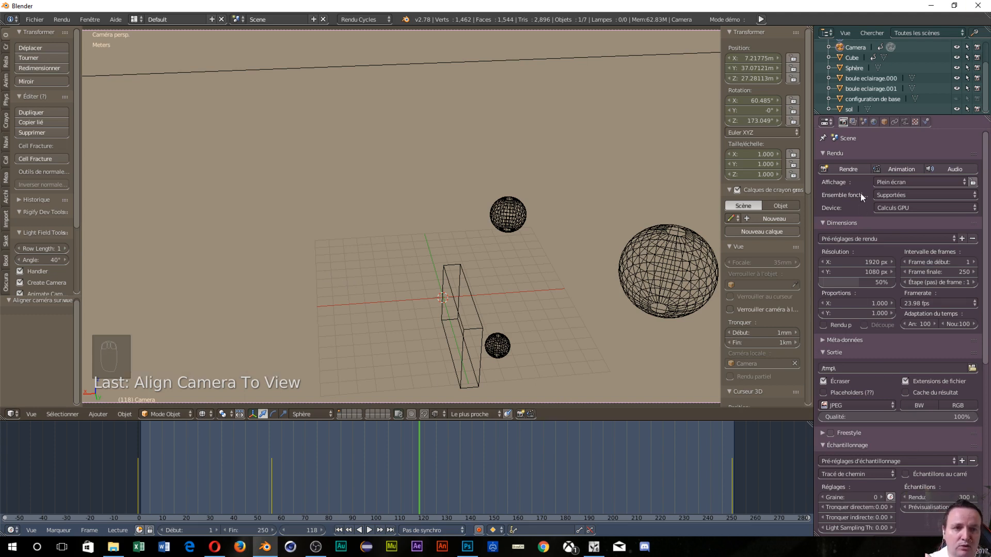
click(855, 172)
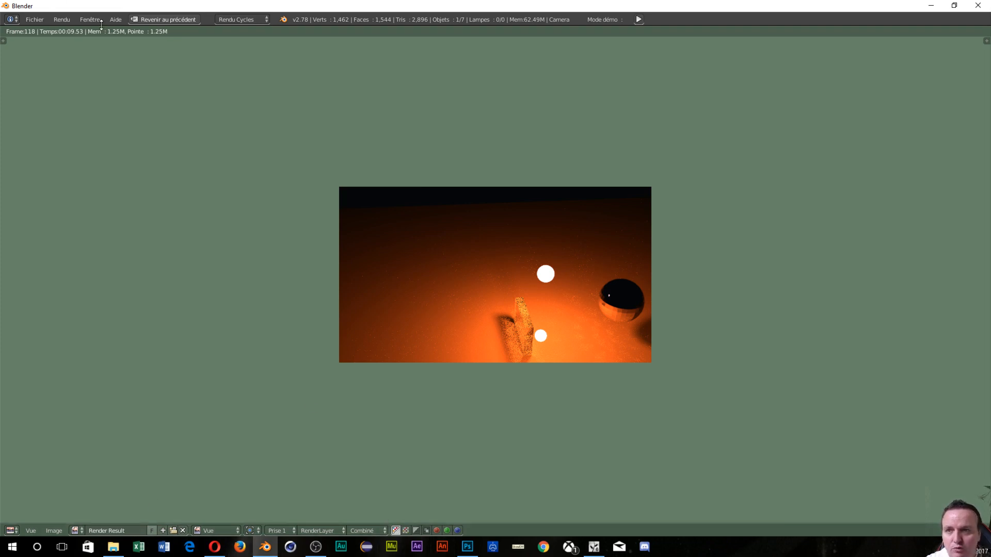
Open the Windows calculator and multiply the render time of 9.53 seconds per frame by 250 frames.
click(39, 551)
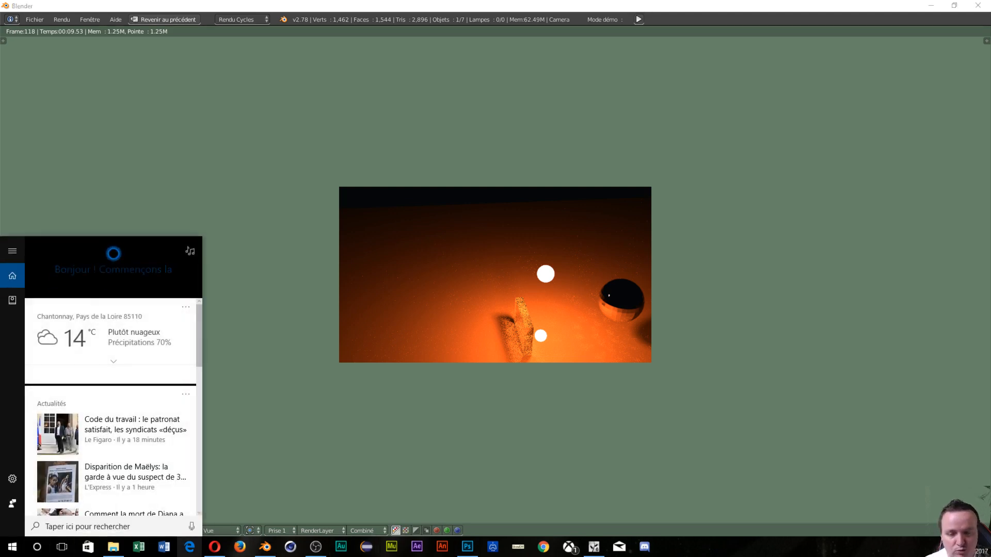
text(c)
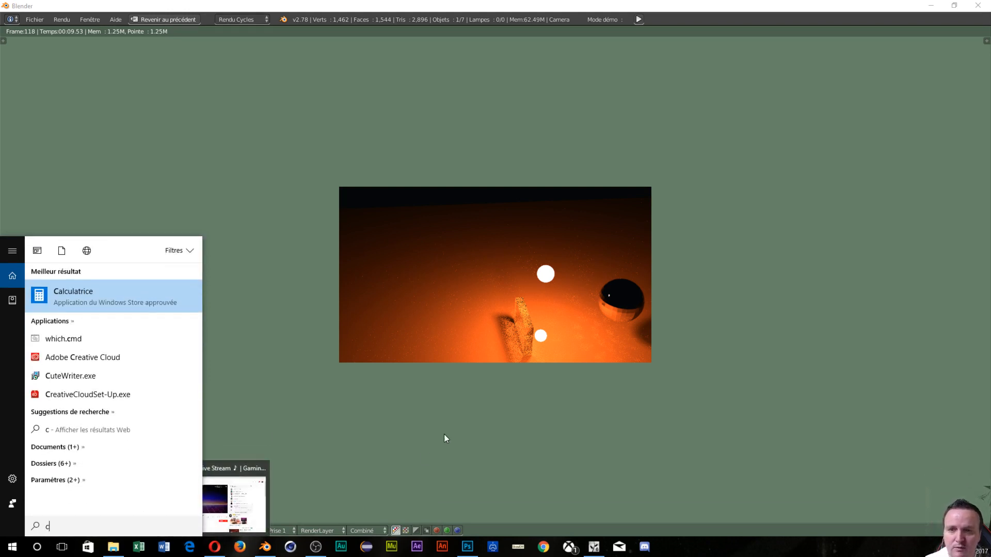
click(138, 302)
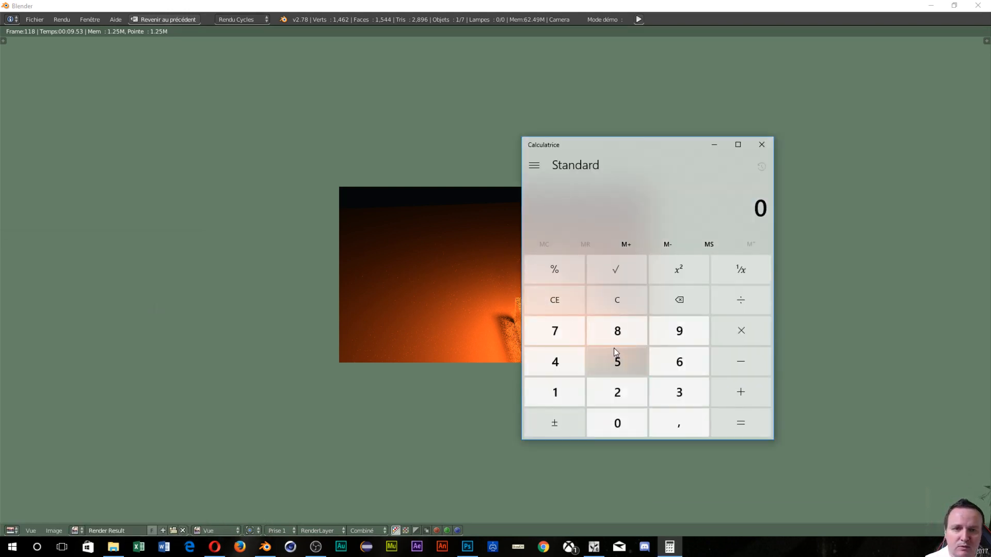
click(682, 336)
click(694, 426)
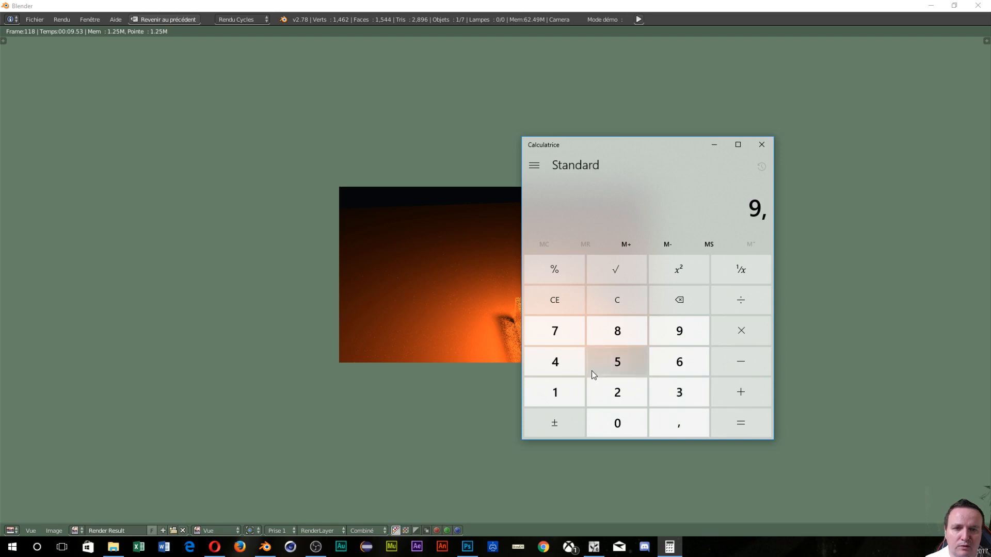
click(617, 364)
click(664, 383)
click(726, 342)
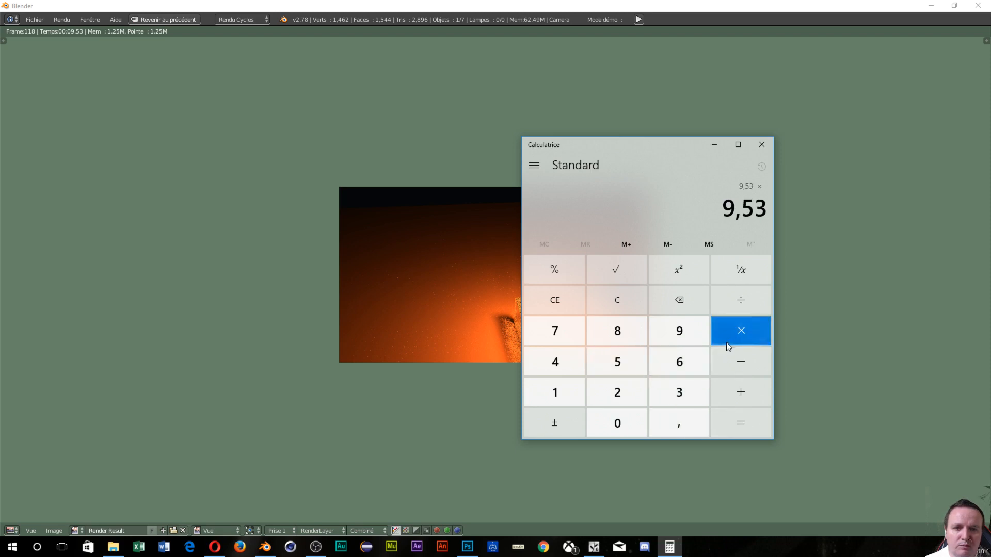
click(621, 379)
click(622, 372)
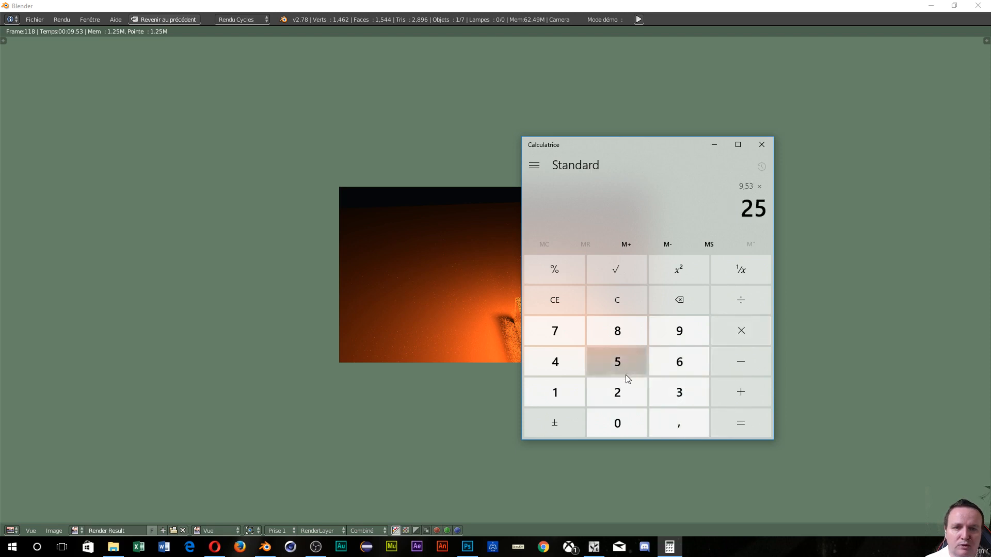
click(617, 430)
click(745, 426)
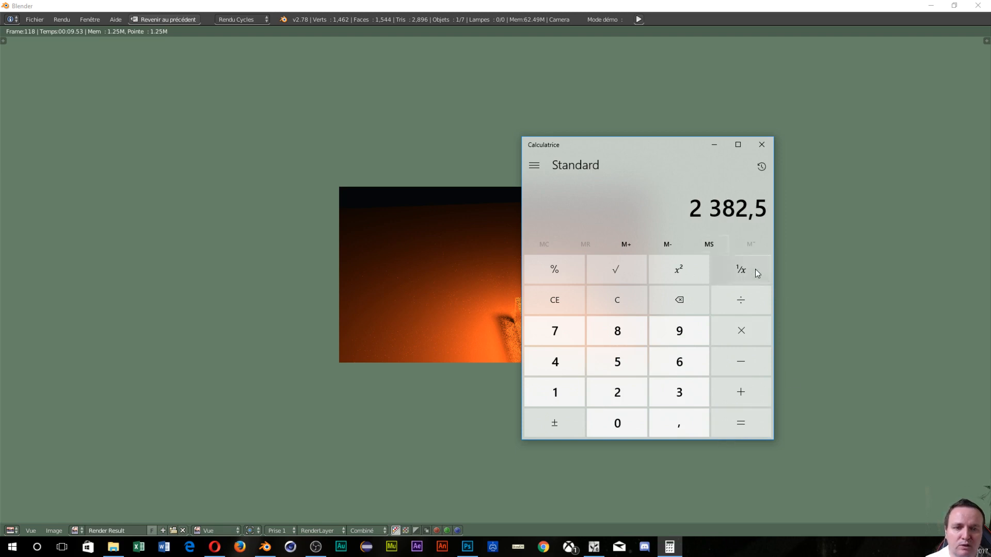
Divide the total seconds by 60 to get the animation's render time in minutes, and close the calculator.
click(735, 309)
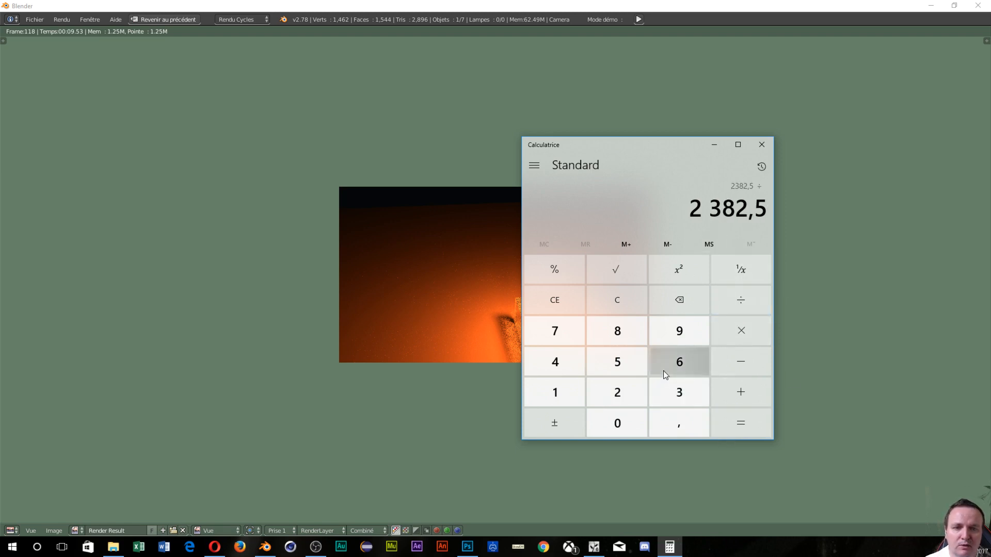
click(664, 369)
click(617, 422)
click(719, 429)
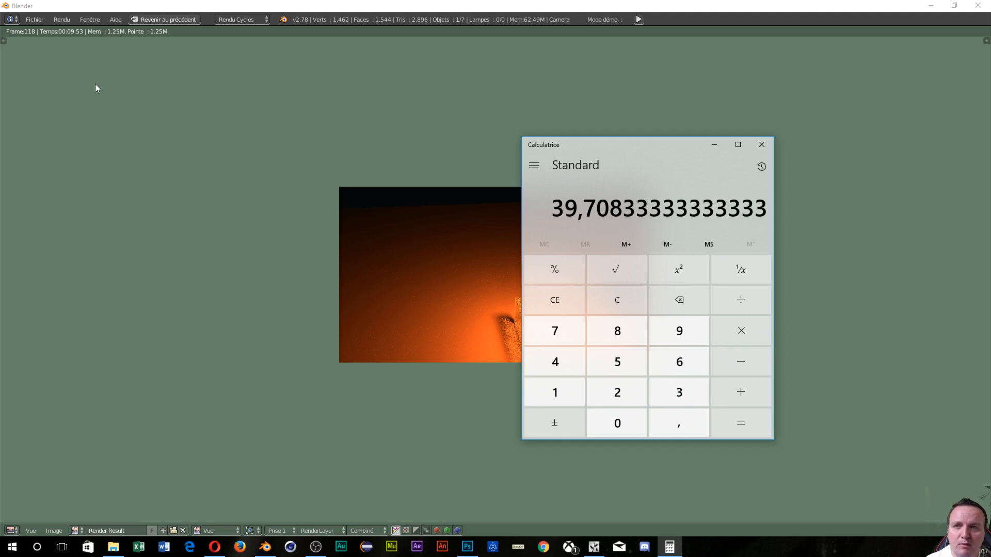
click(761, 147)
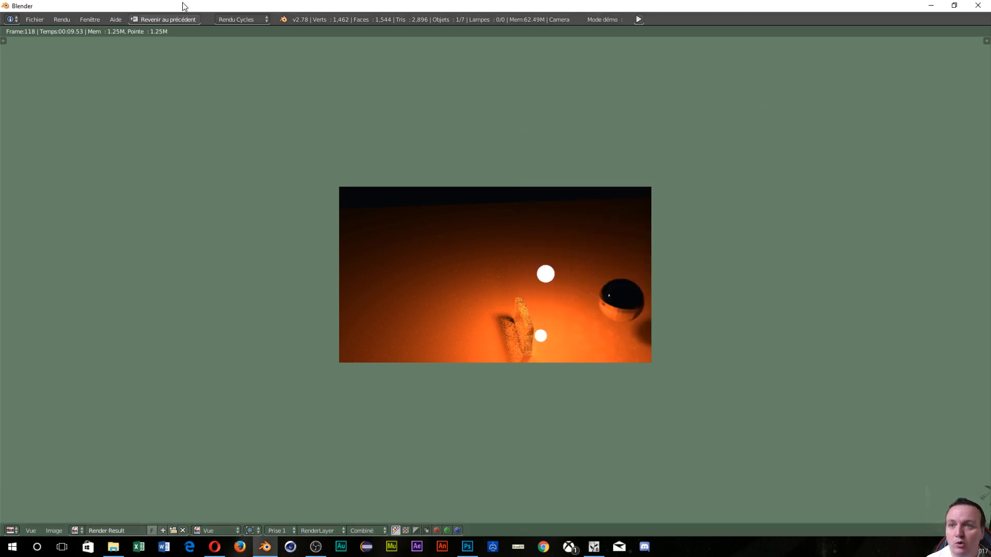
Leave the render result, set the render samples to 200, and render a still image of frame 118.
click(165, 20)
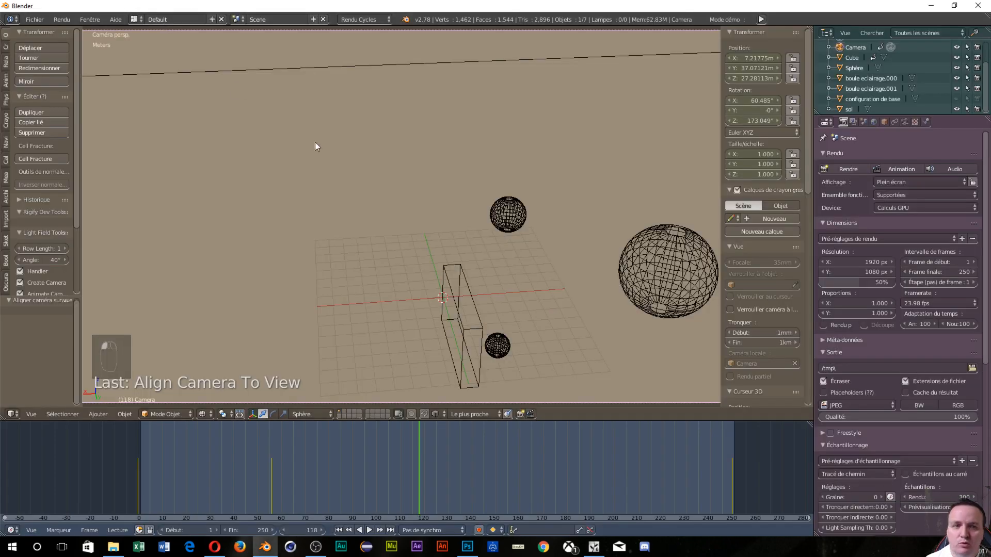
click(948, 501)
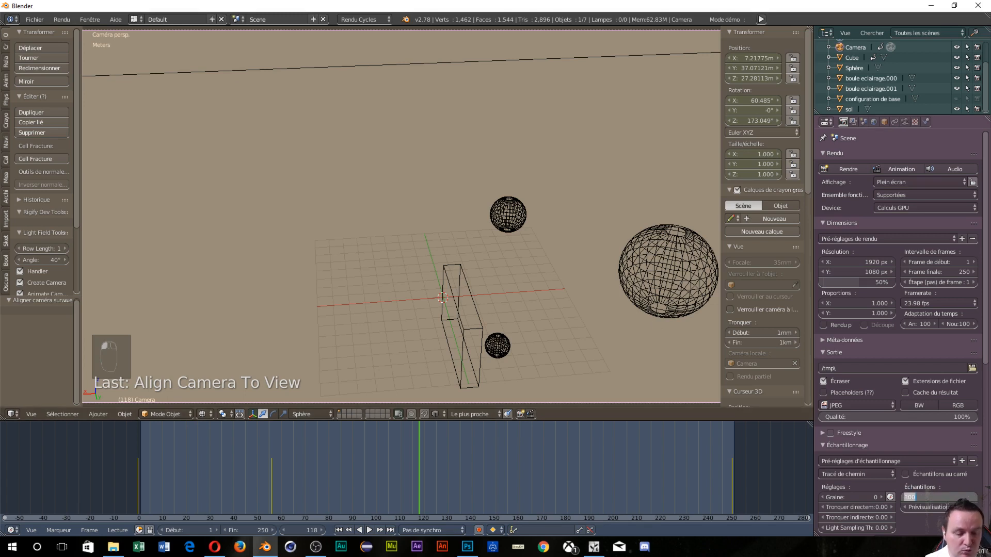
text(25)
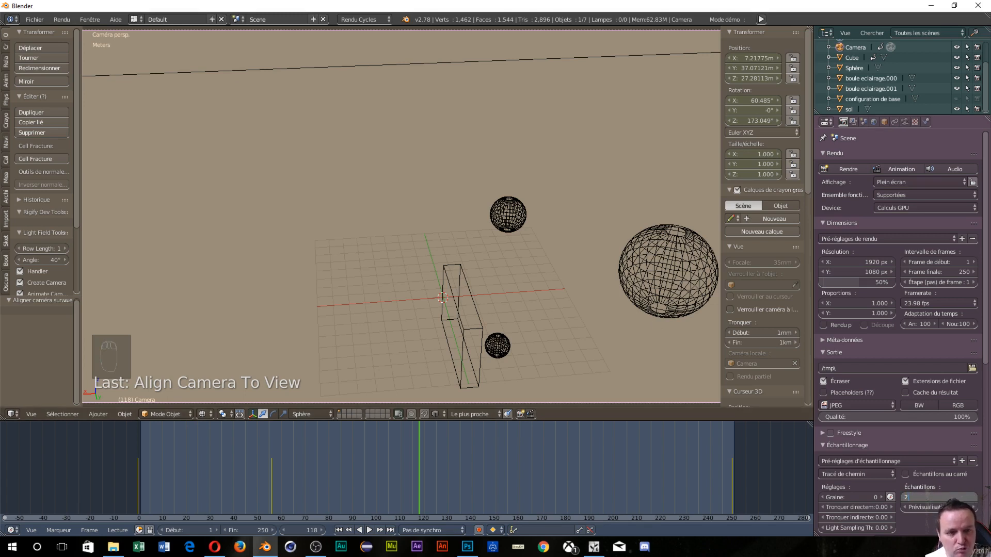
key(BackSpace)
text(00)
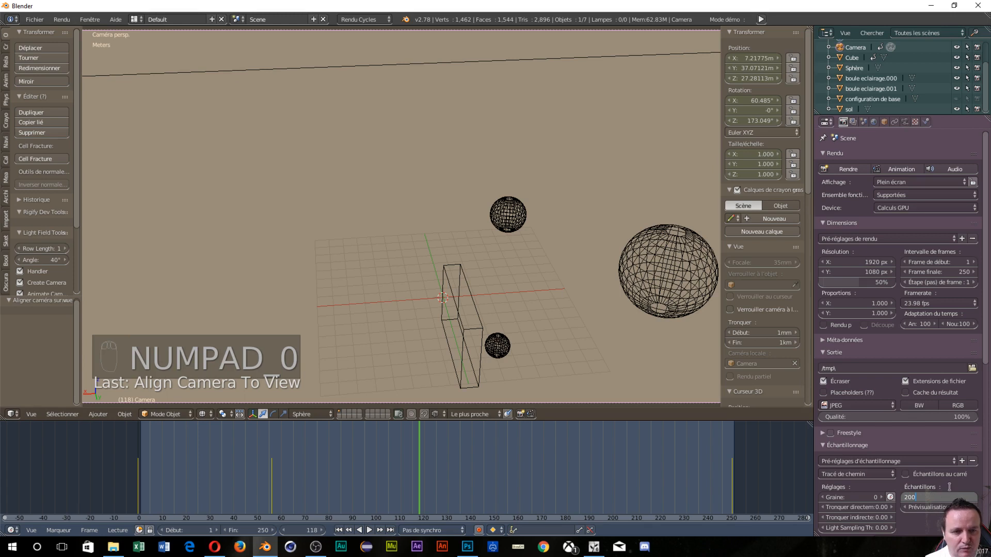
key(Return)
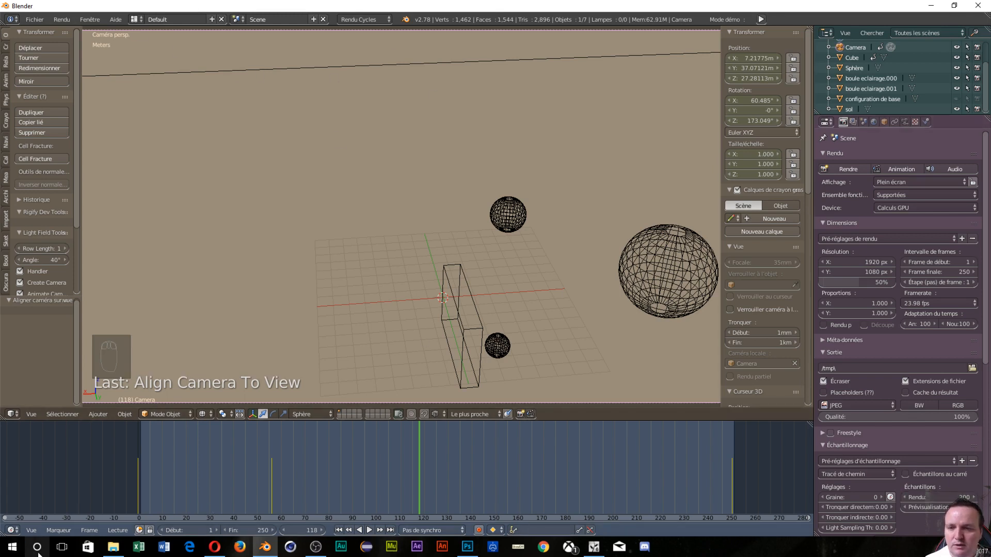
click(844, 169)
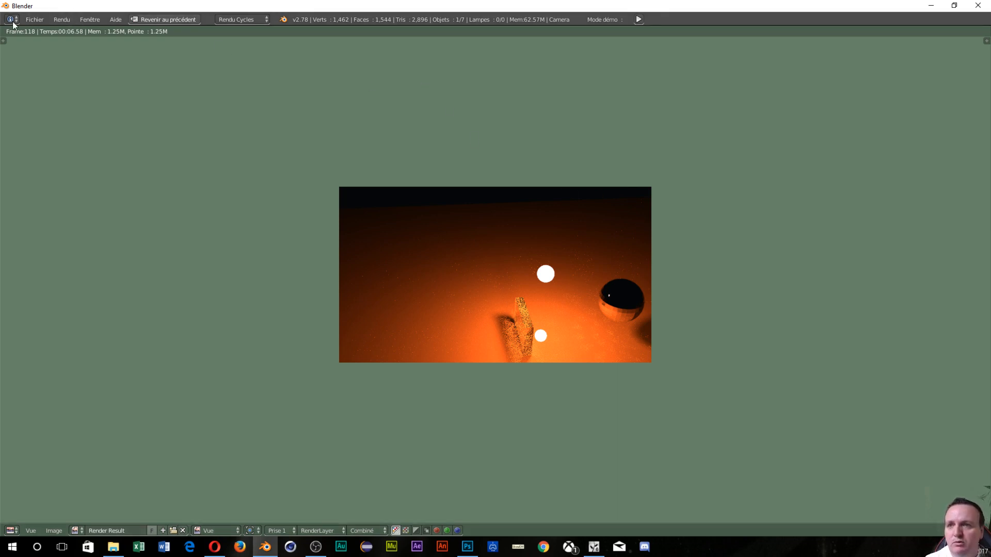
Return to the scene, lower the render samples to 100, and render frame 118 again.
click(151, 20)
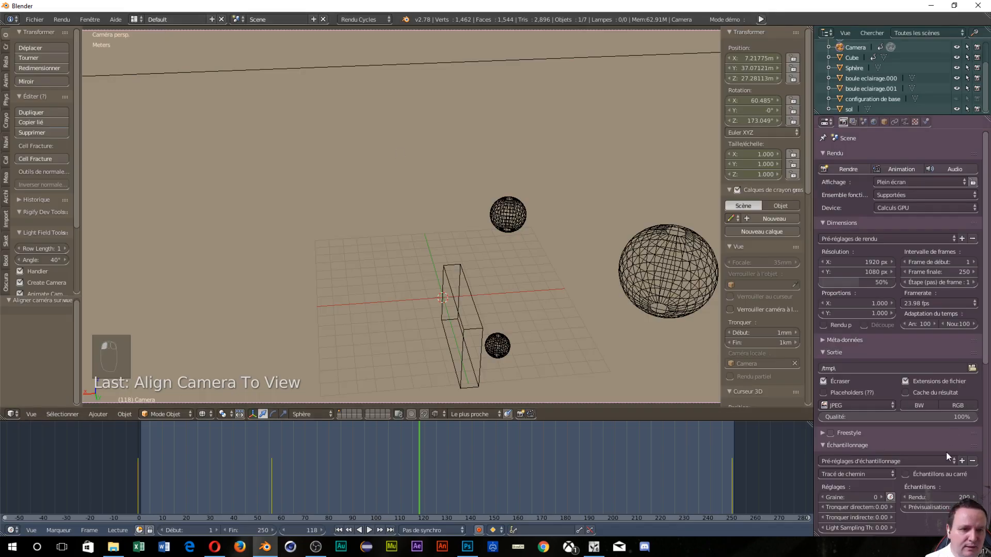
click(939, 498)
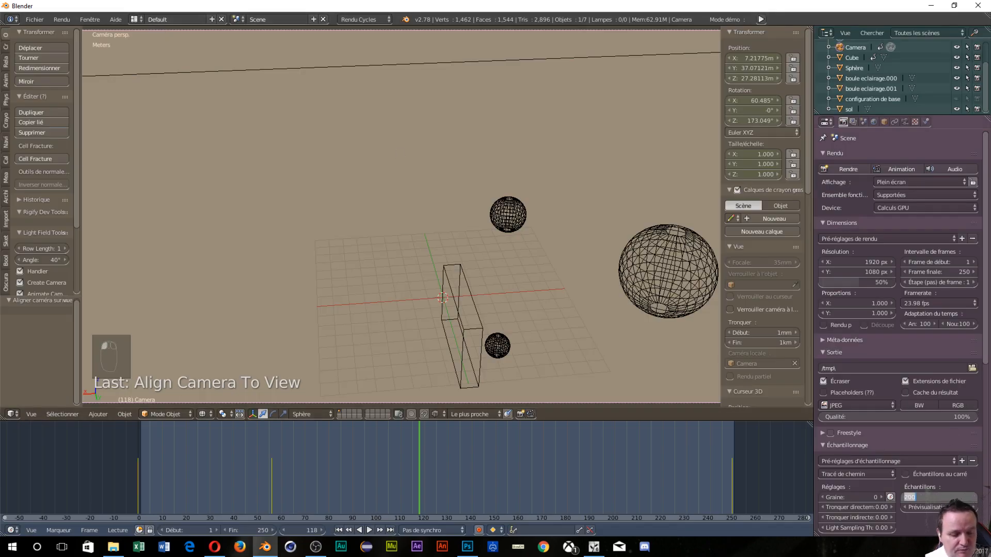
text(100)
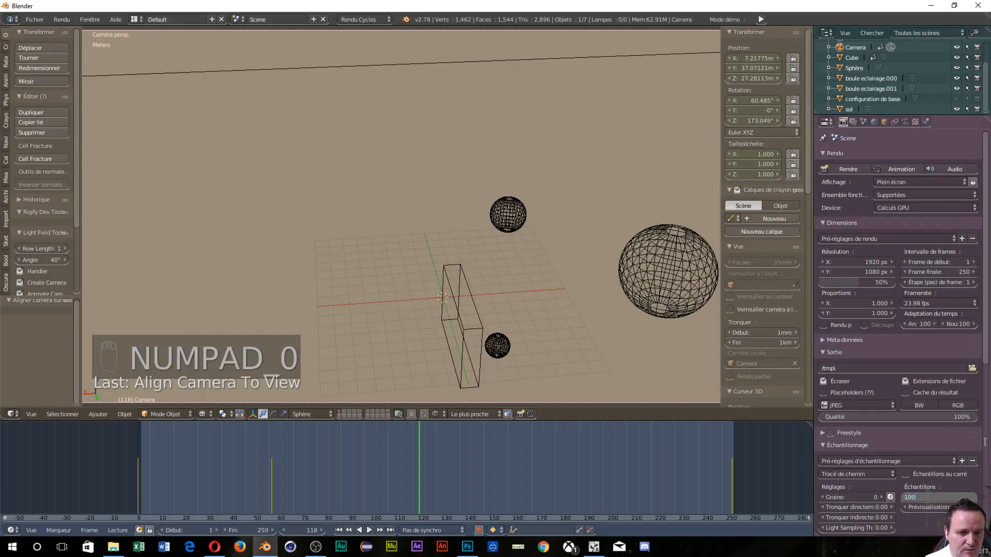
key(Return)
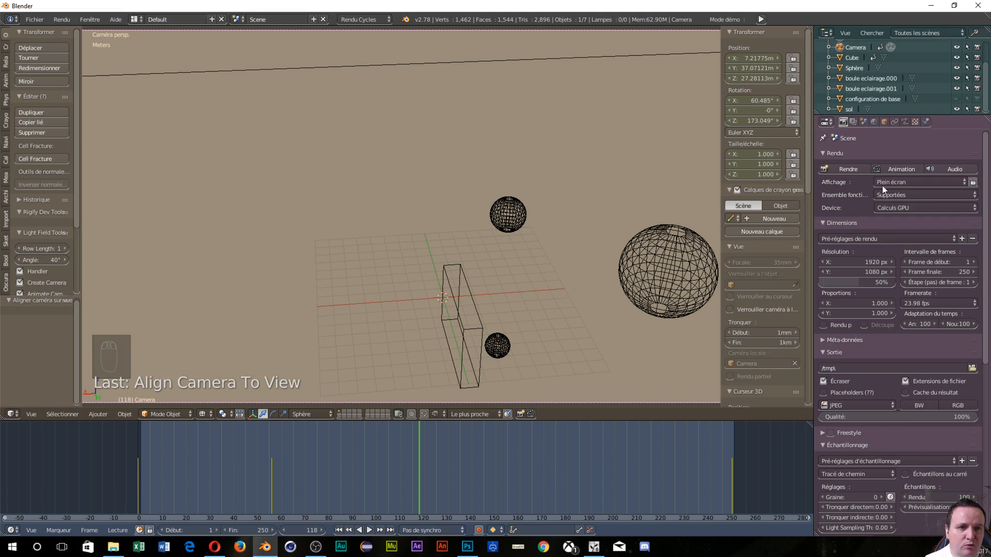
click(857, 169)
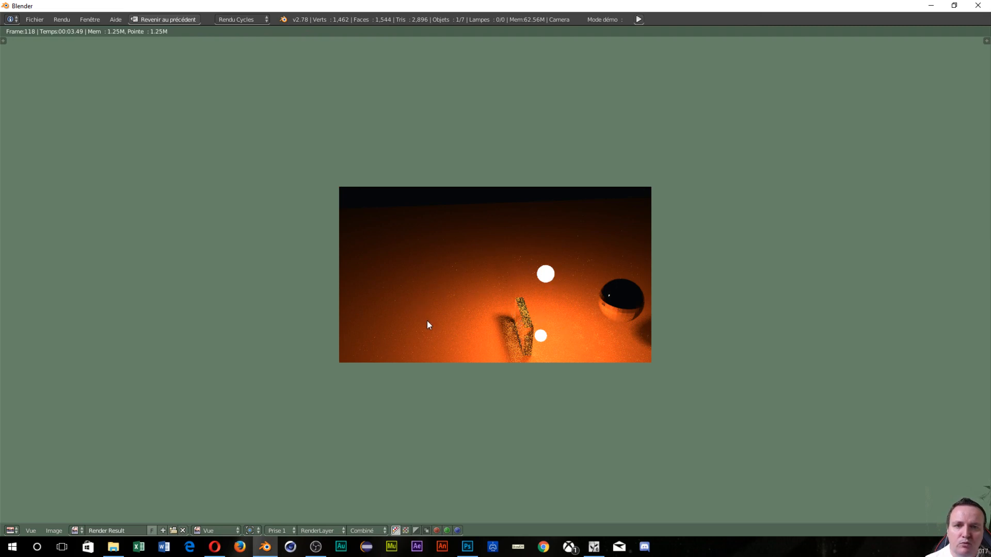
Go back to the scene, reduce the render samples to 75, and render another still of frame 118.
click(145, 21)
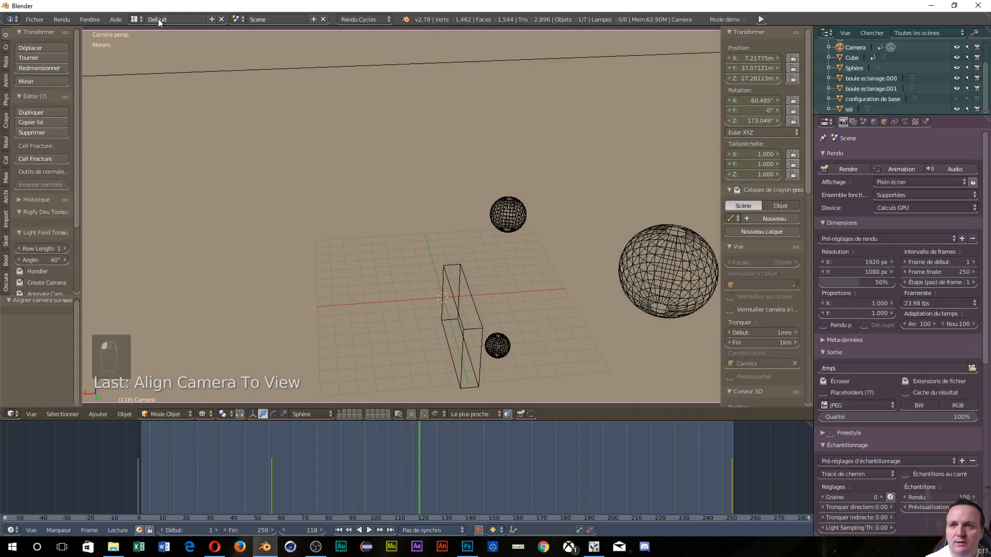
click(955, 496)
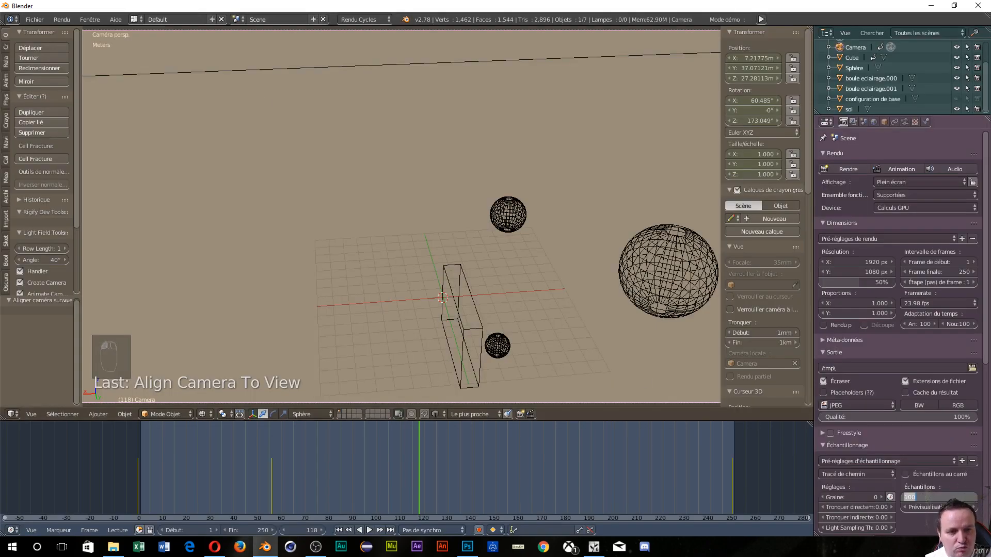
text(75)
key(Return)
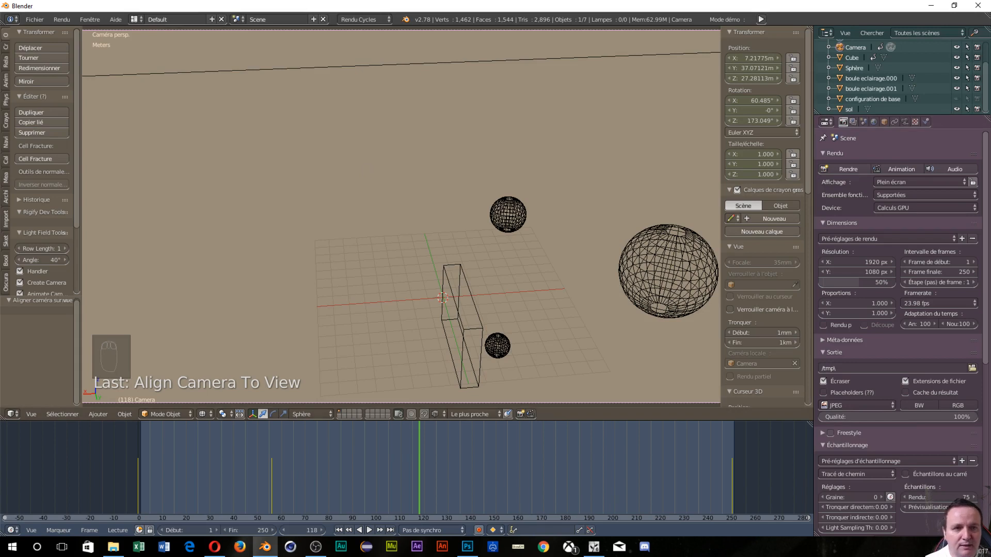
click(838, 170)
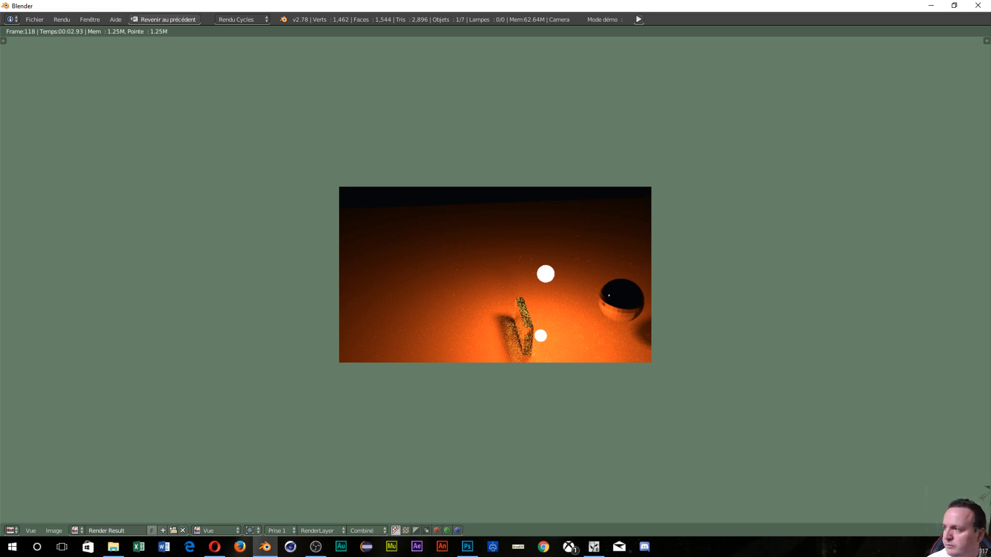
Switch to the Big Hero 6 trailer on YouTube in Opera and check its available video quality options.
key(alt+Tab)
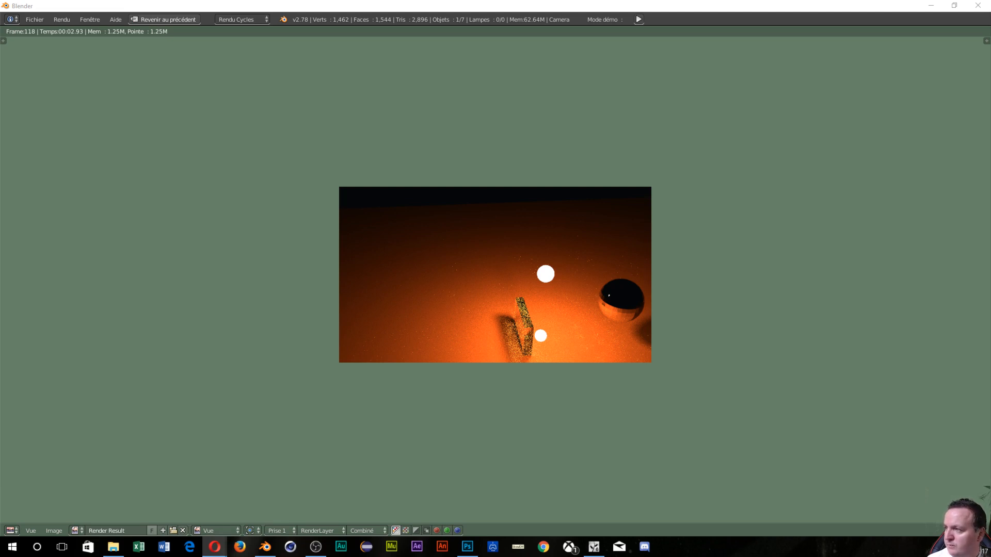
drag(0, 197, 432, 1)
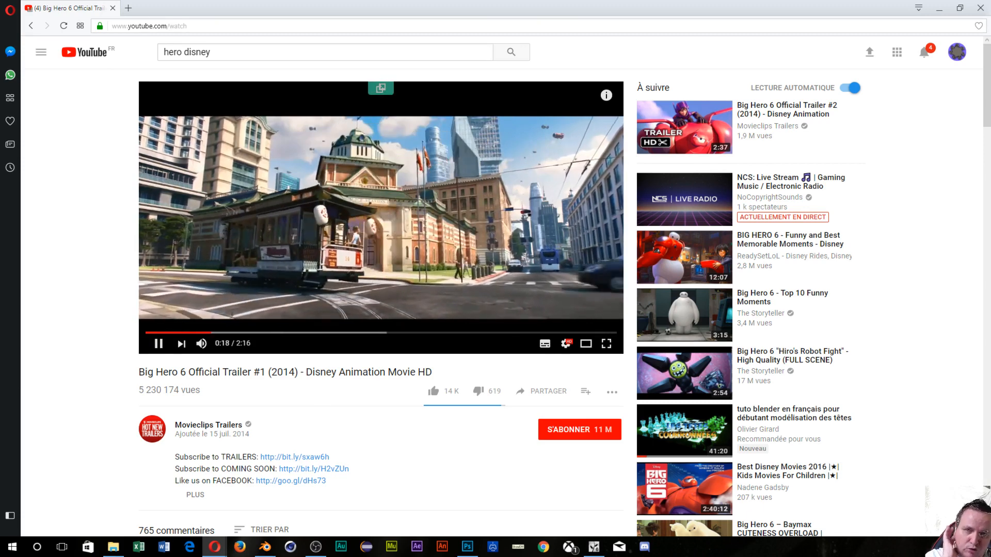
click(566, 343)
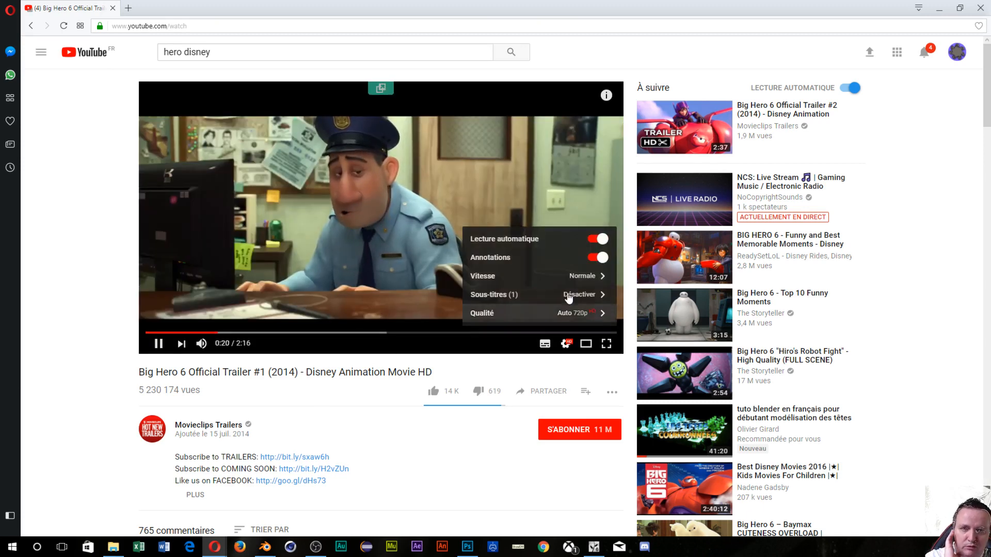
click(581, 320)
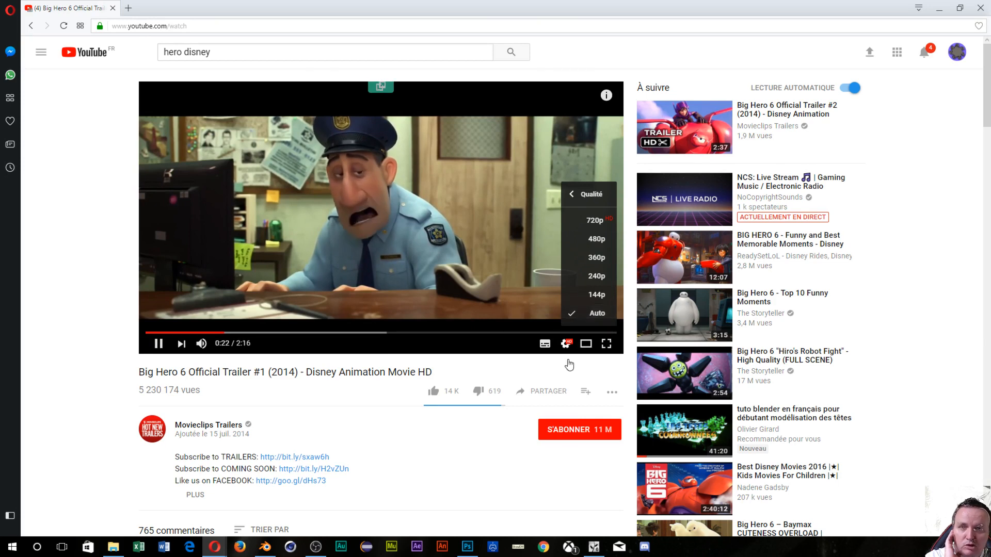
click(483, 364)
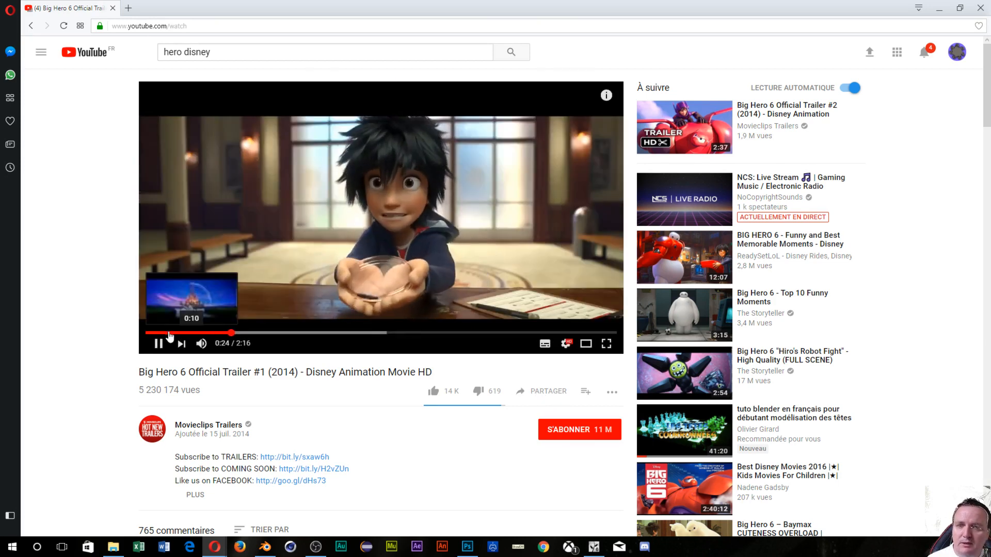
Pause the trailer at 0:26, on the shot of the boy and the white robot, and show it full screen.
click(157, 346)
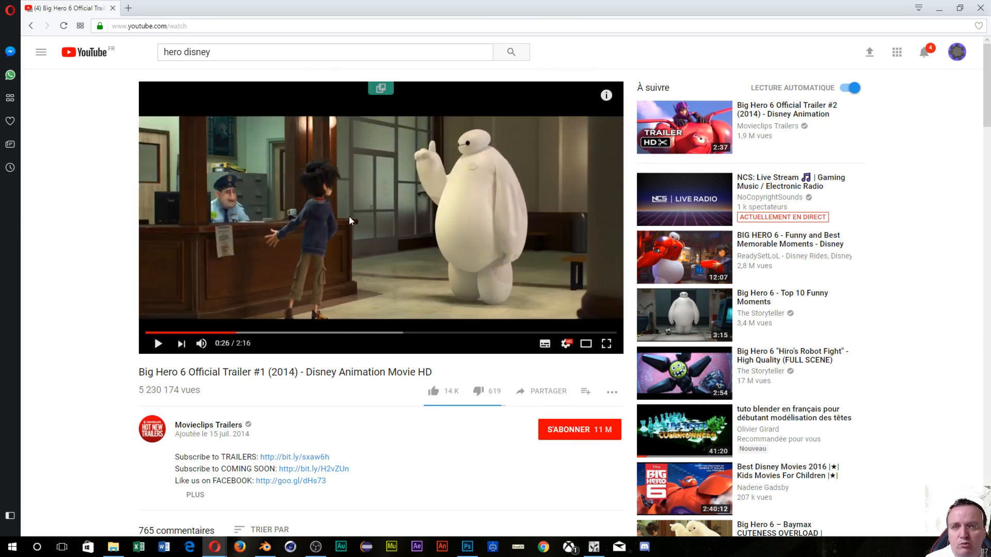
click(605, 344)
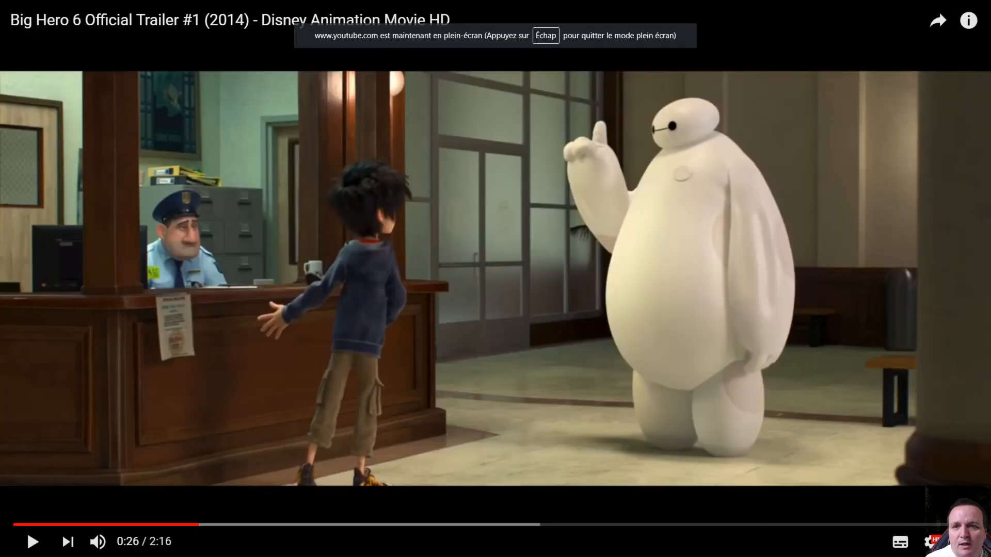
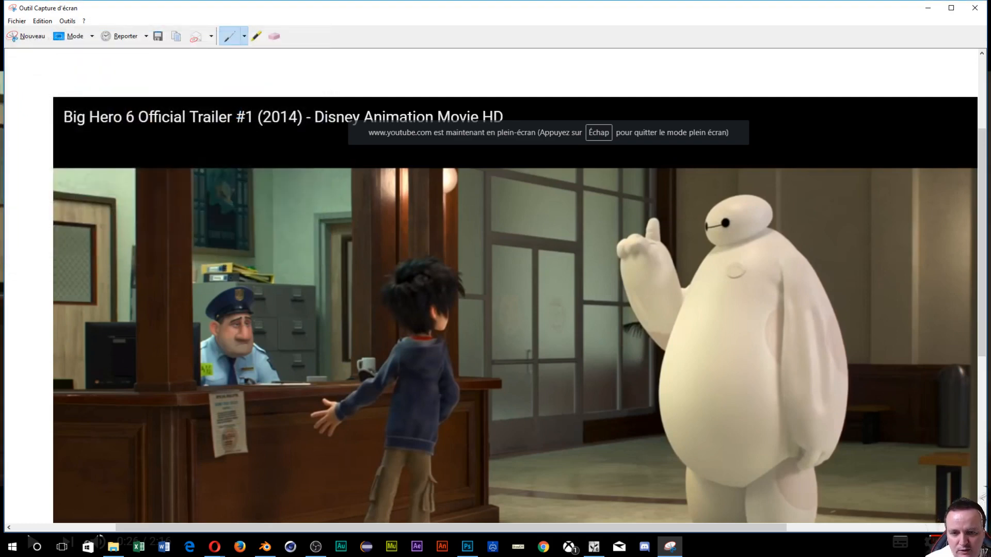
Switch to Photoshop and open the big hero 6 image from the Data (D:) drive.
click(469, 548)
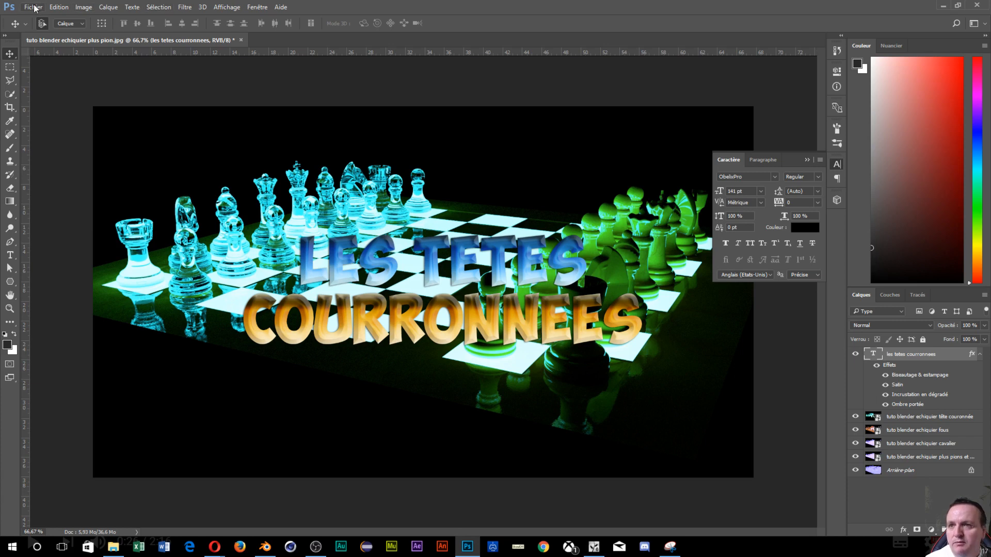
click(33, 7)
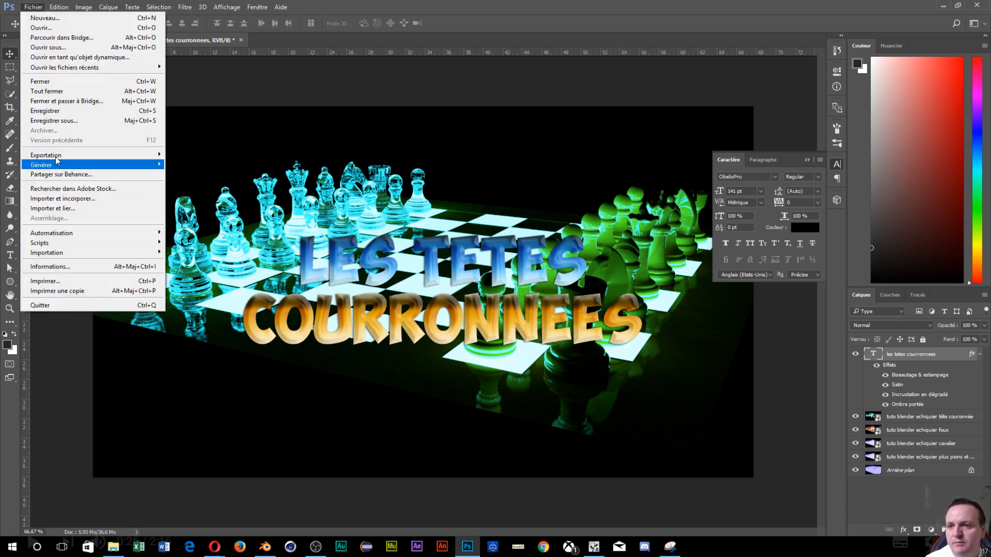
click(52, 30)
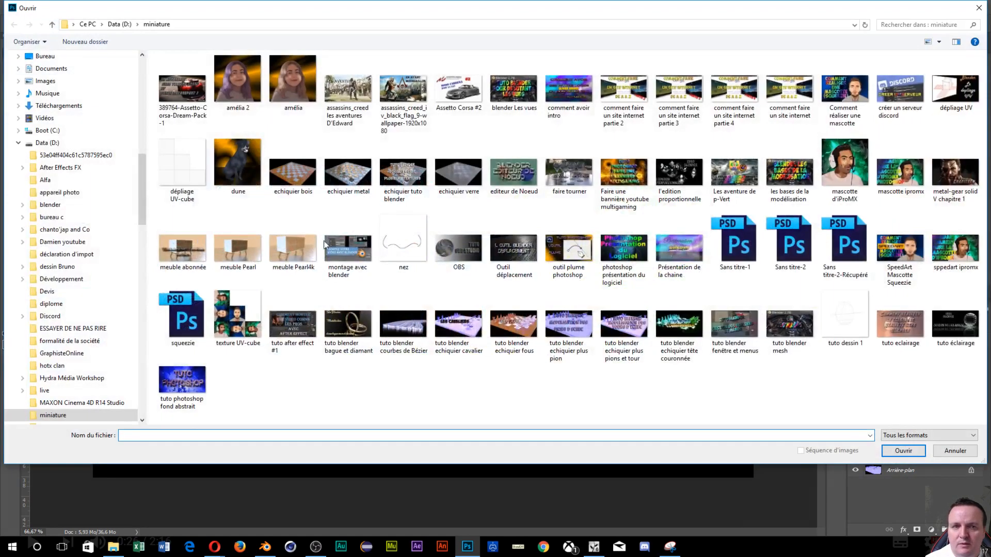
click(119, 24)
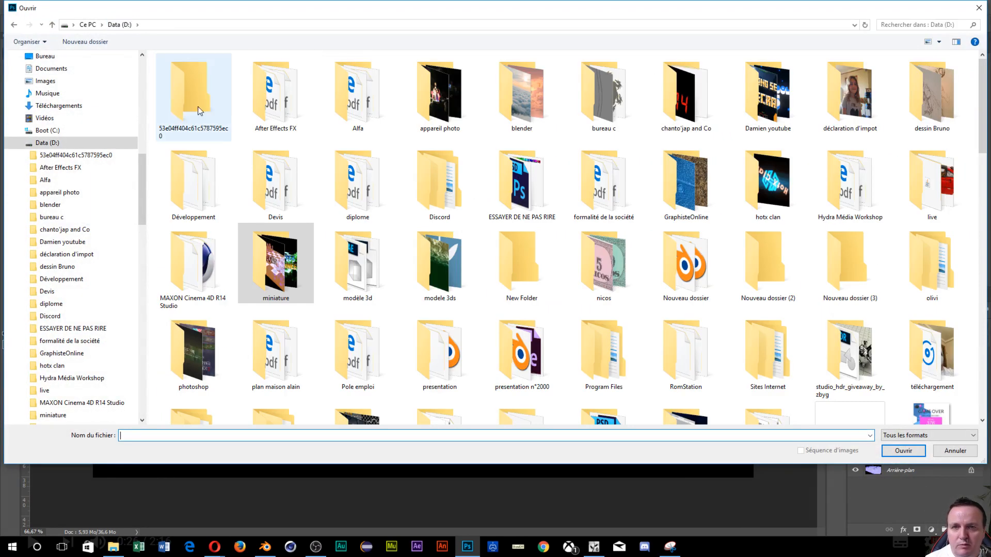
scroll(485, 247, down, 5)
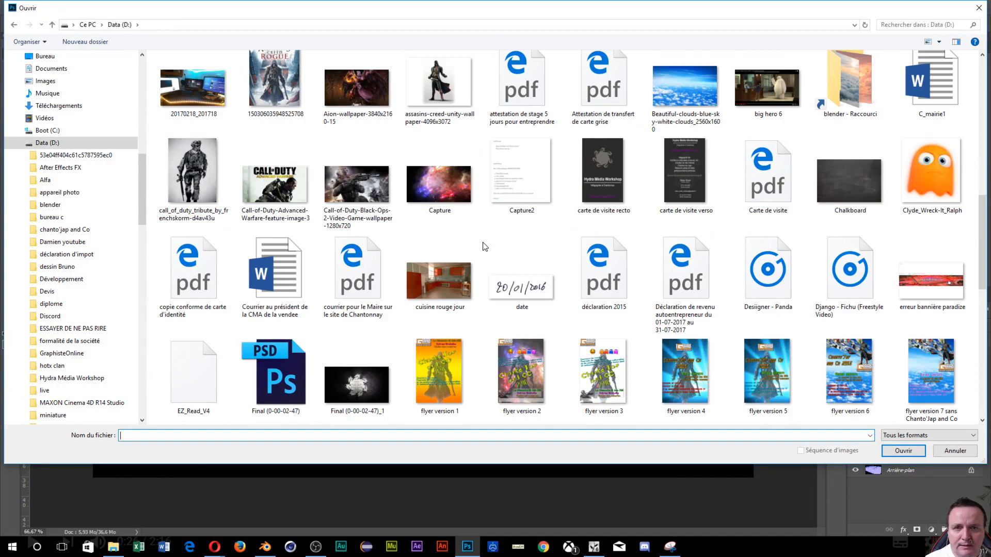
click(767, 88)
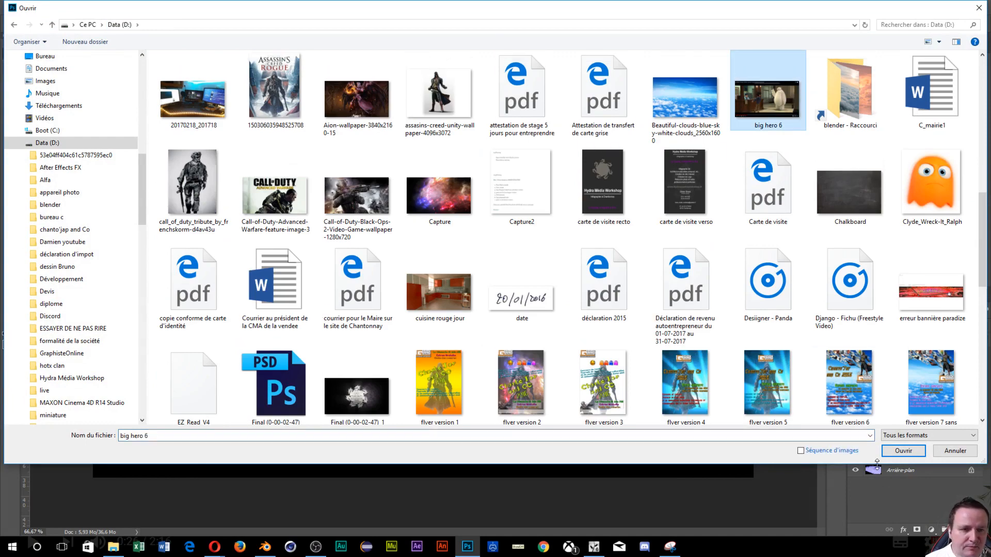
click(902, 450)
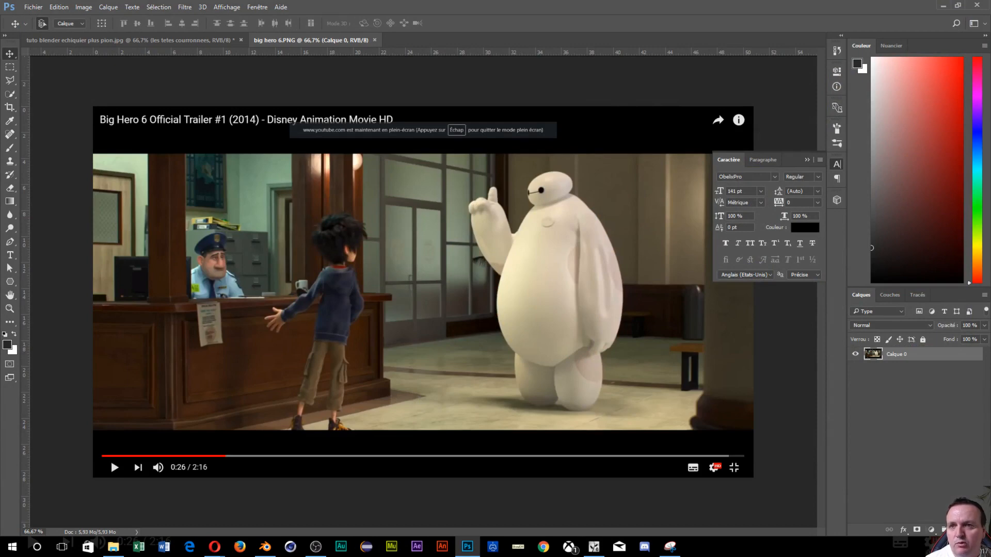
Check the pixel dimensions of the full captured frame without resizing it.
click(83, 7)
mouse_move(97, 35)
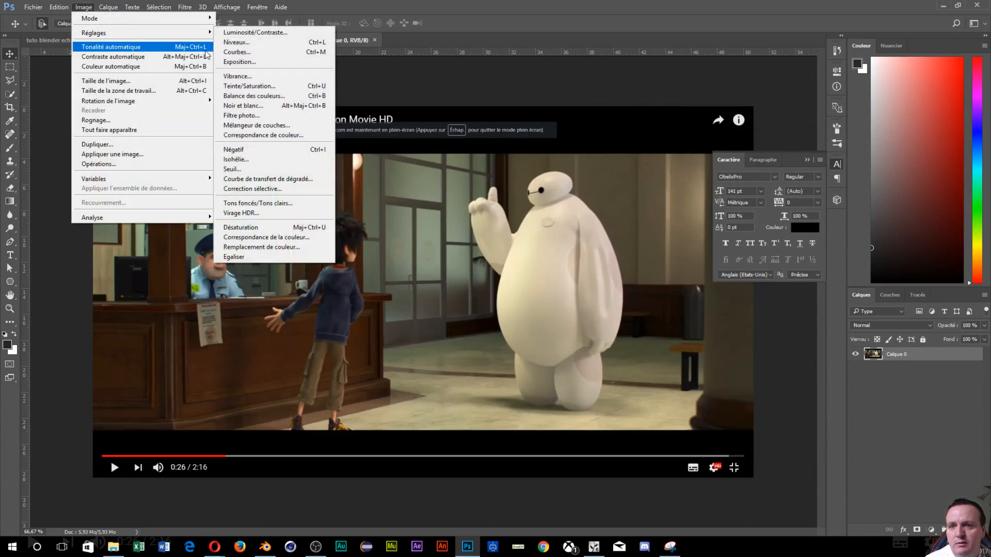
click(106, 81)
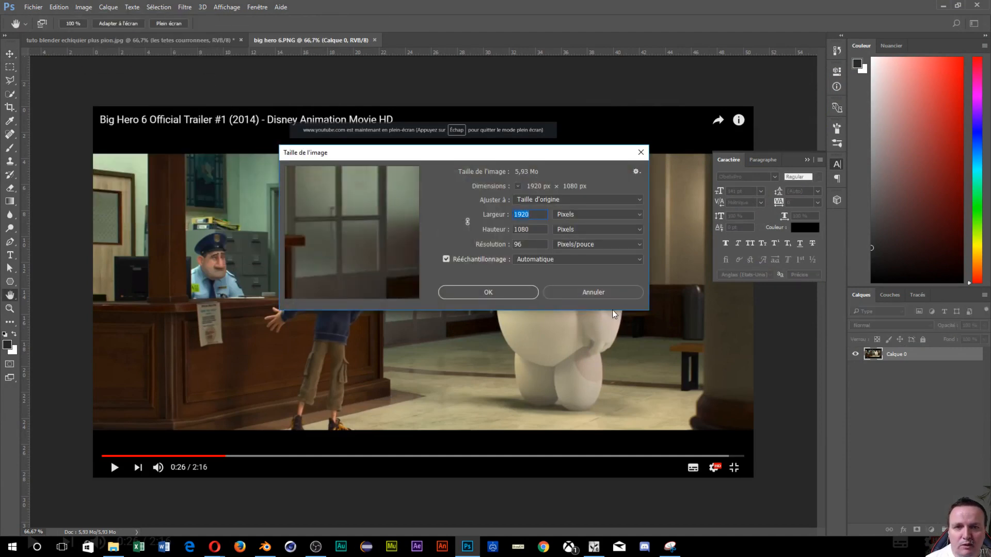
click(577, 293)
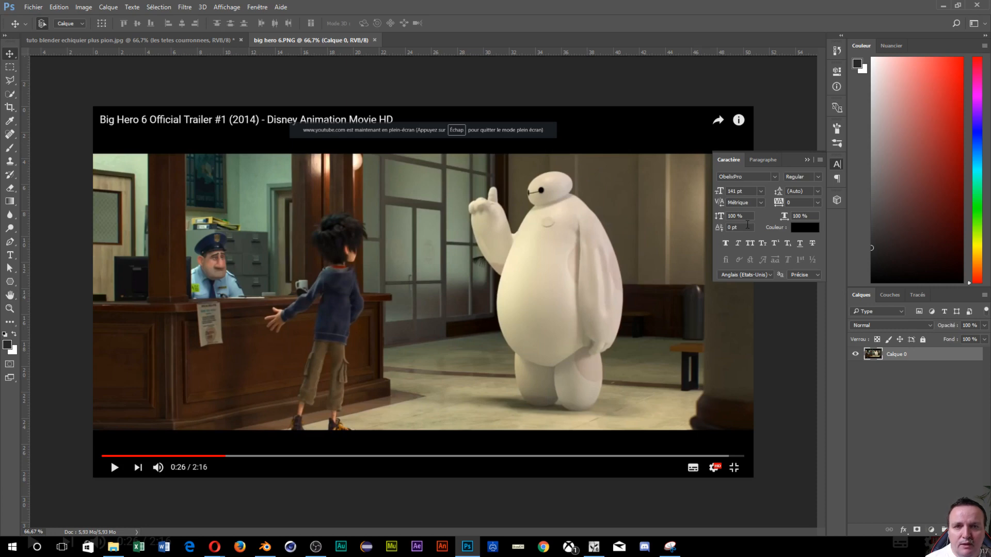
Collapse the character settings and crop the frame to about 1920 × 804 px, removing the black bands above and below the picture.
click(806, 159)
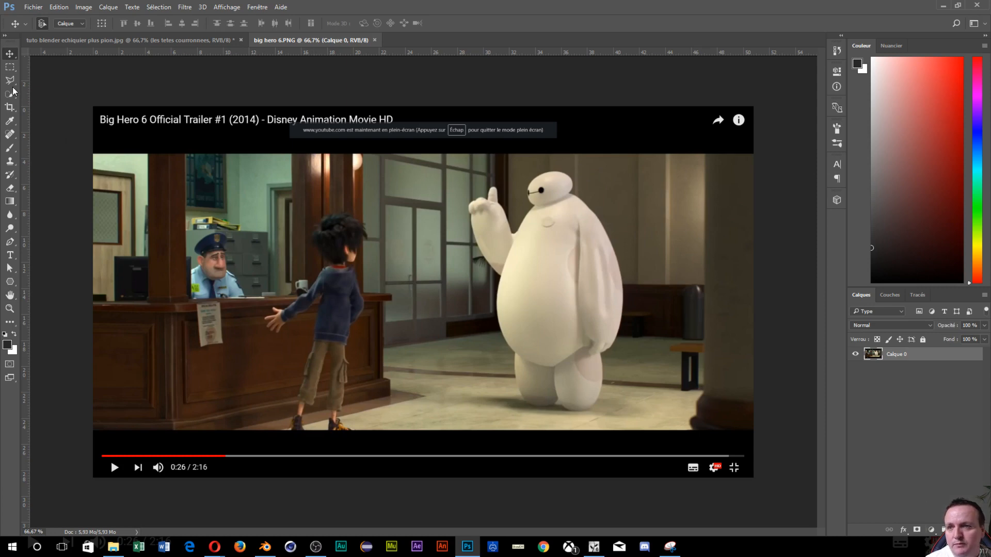
click(10, 108)
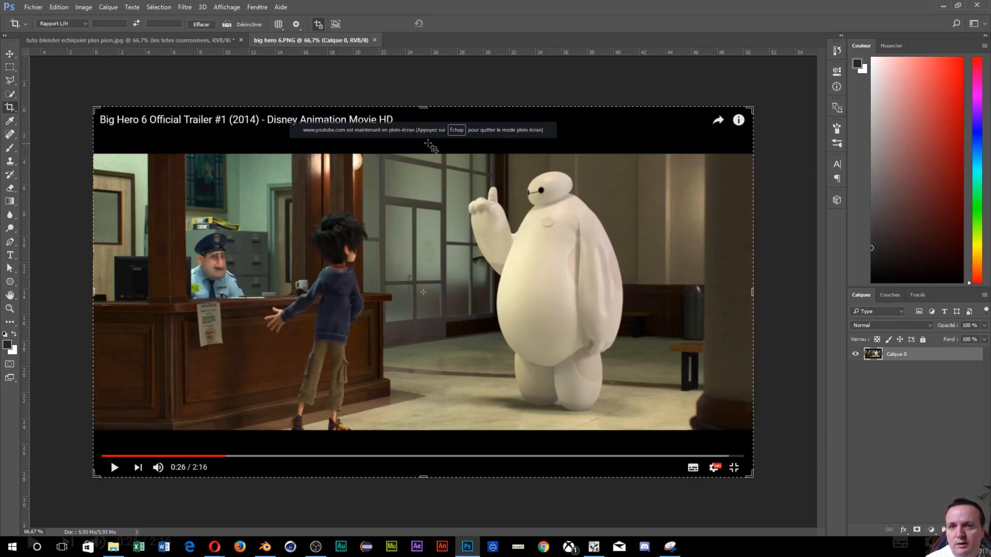
drag(428, 107, 428, 127)
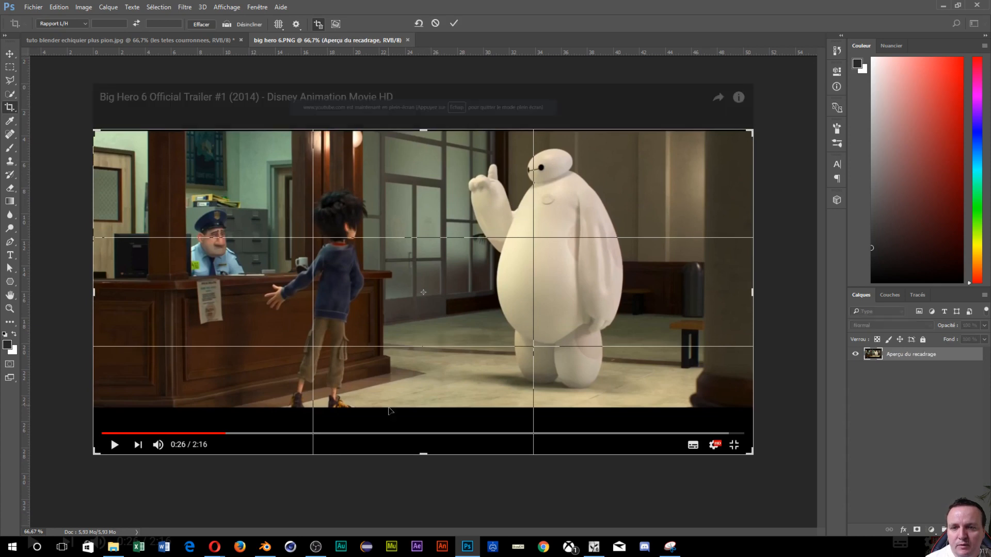
drag(419, 454, 411, 430)
drag(421, 155, 416, 157)
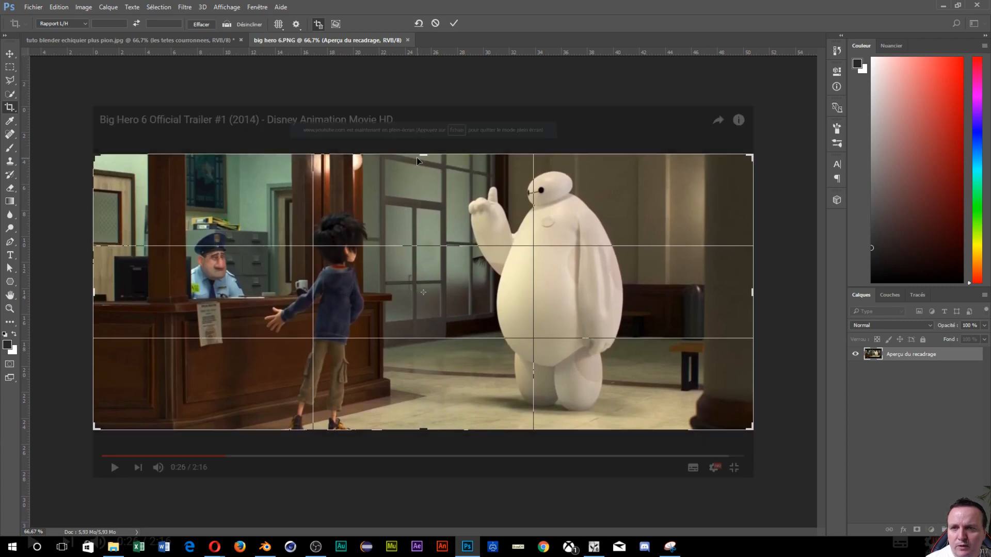
key(Return)
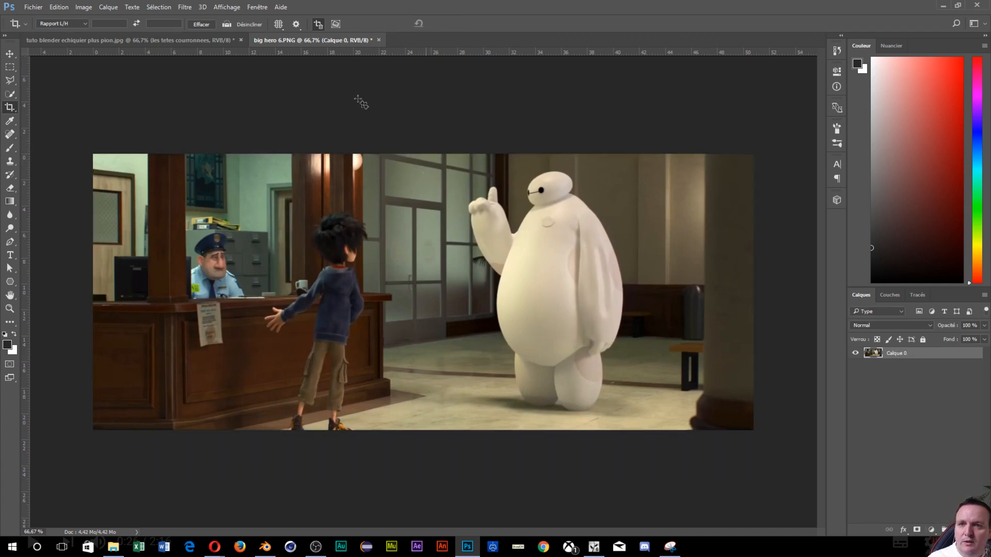
Check the width and height in pixels of the cropped frame without resizing it.
click(84, 8)
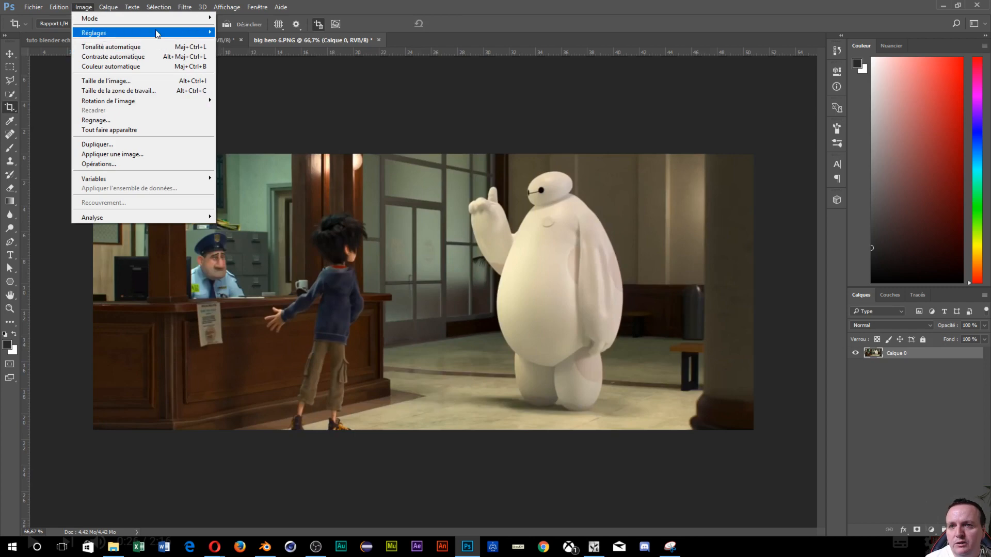
mouse_move(199, 32)
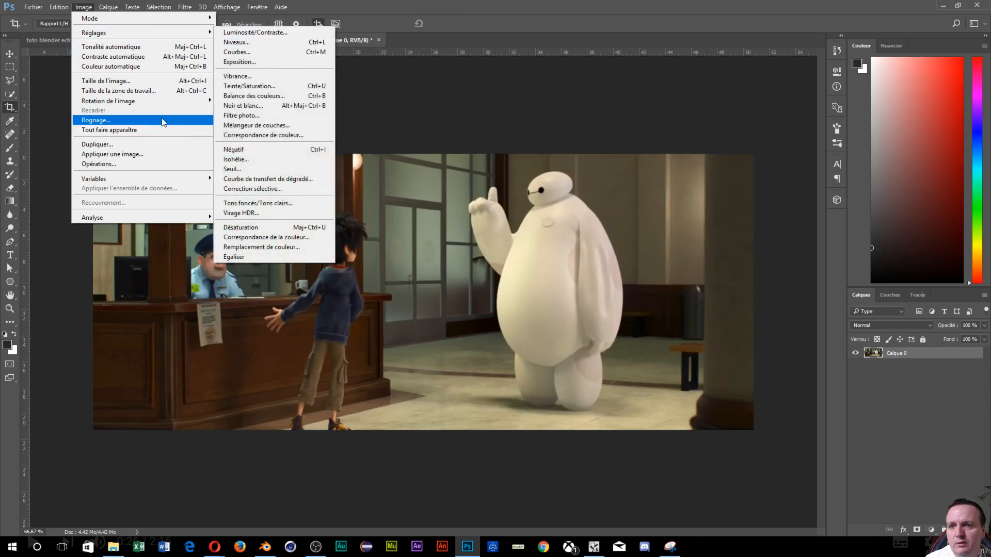
click(140, 80)
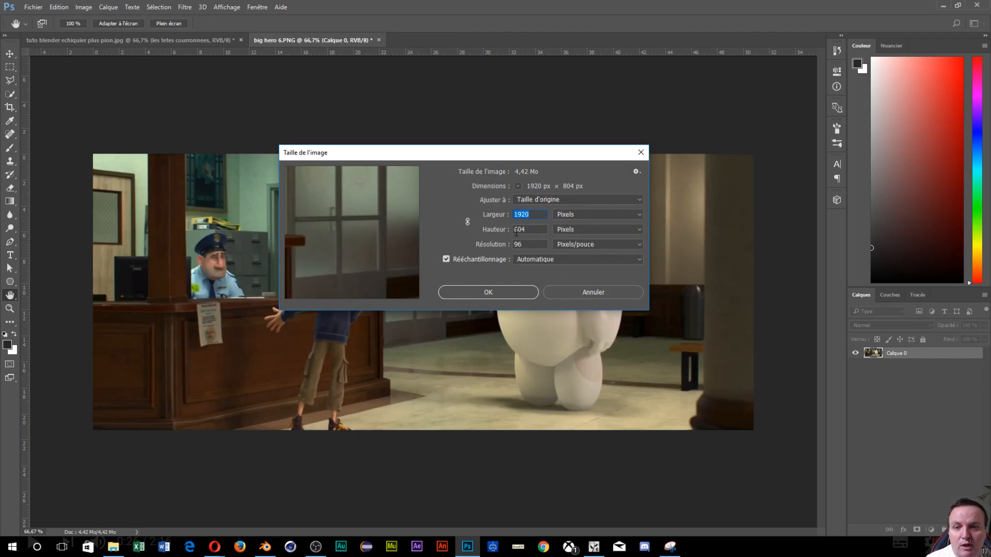
click(640, 153)
key(c)
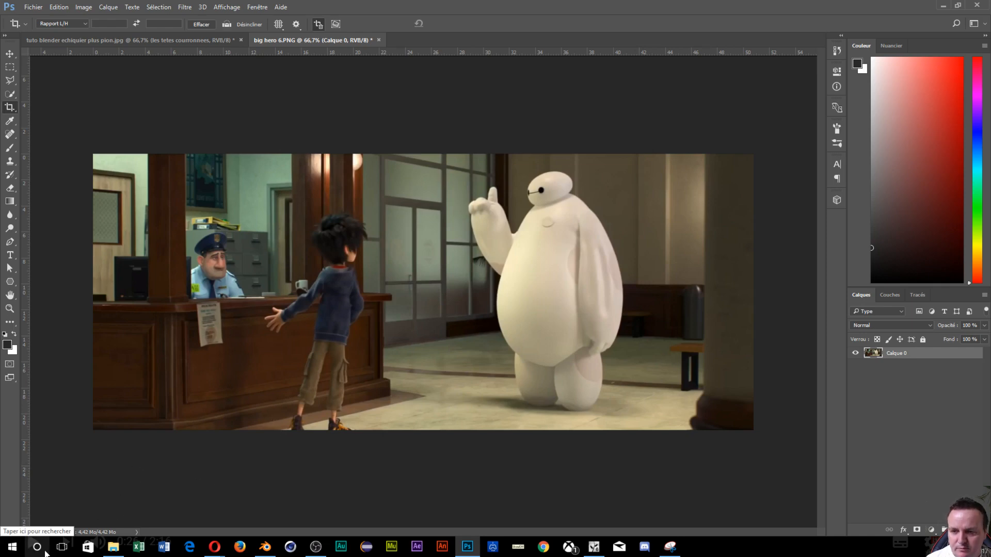
Search Windows for the Calculator app and open it.
click(13, 551)
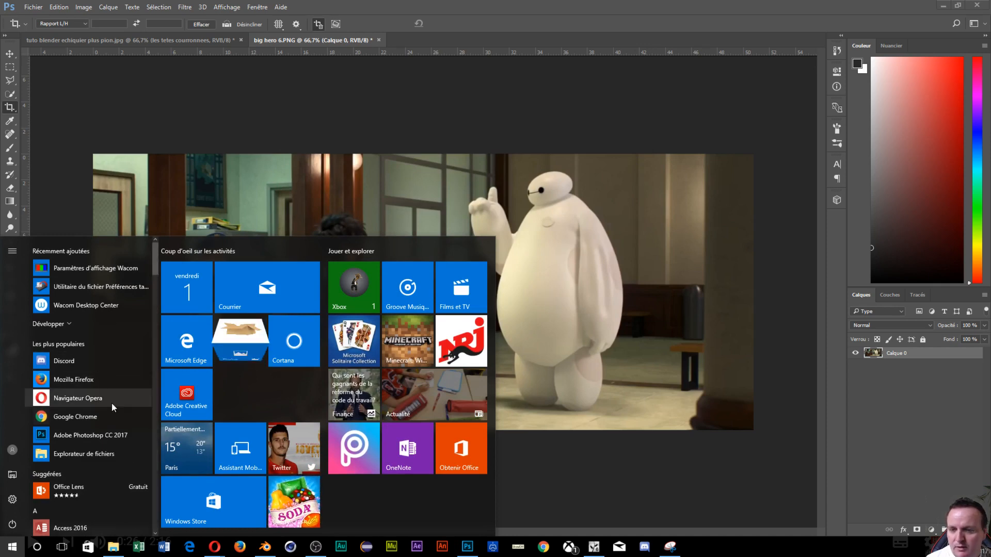
click(36, 547)
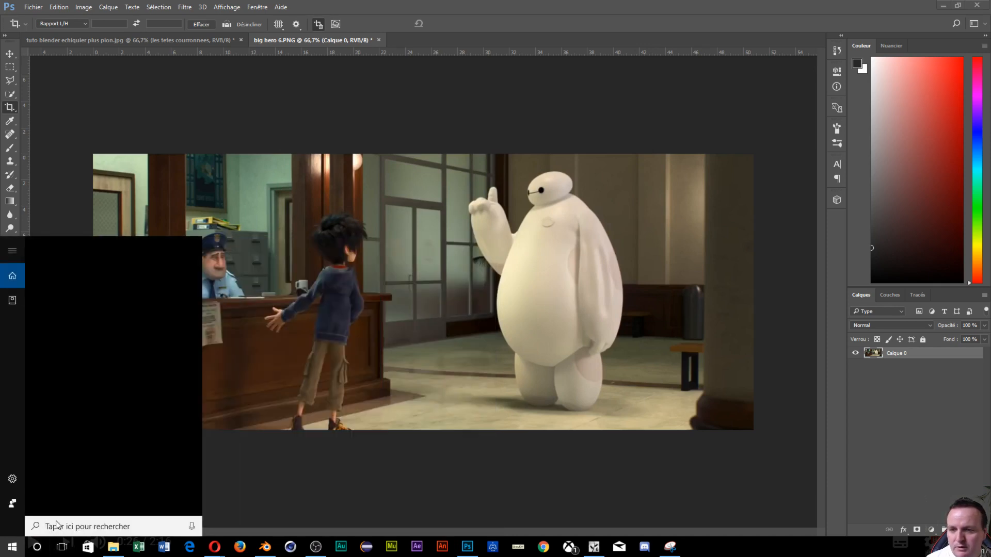
text(c)
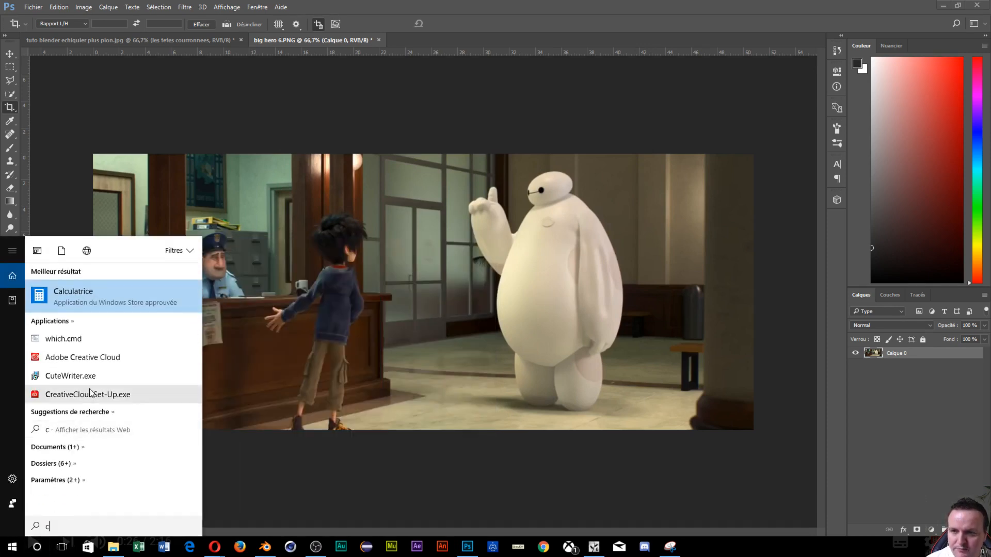
click(87, 298)
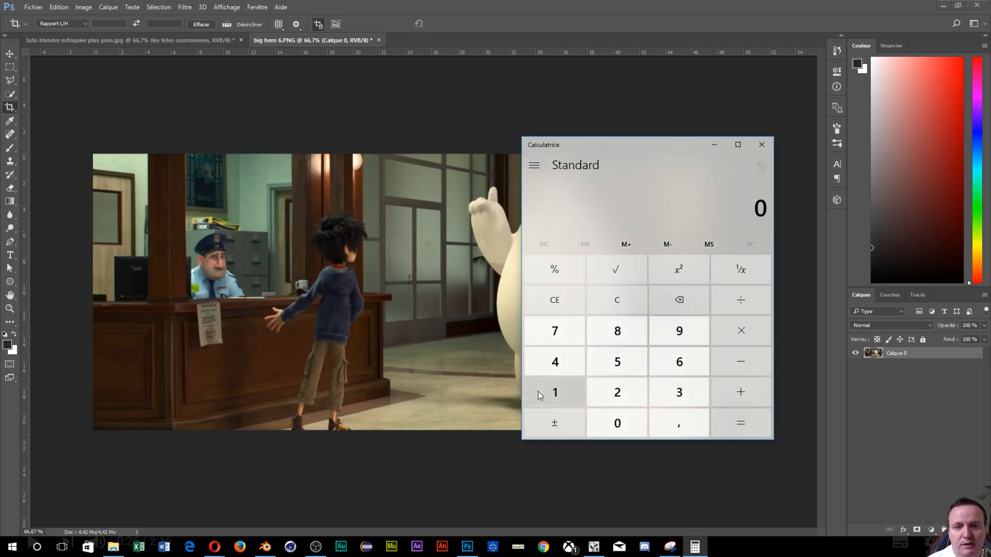
Multiply 1920 by 1080 in Calculator to get the full frame's pixel count.
click(553, 393)
click(663, 335)
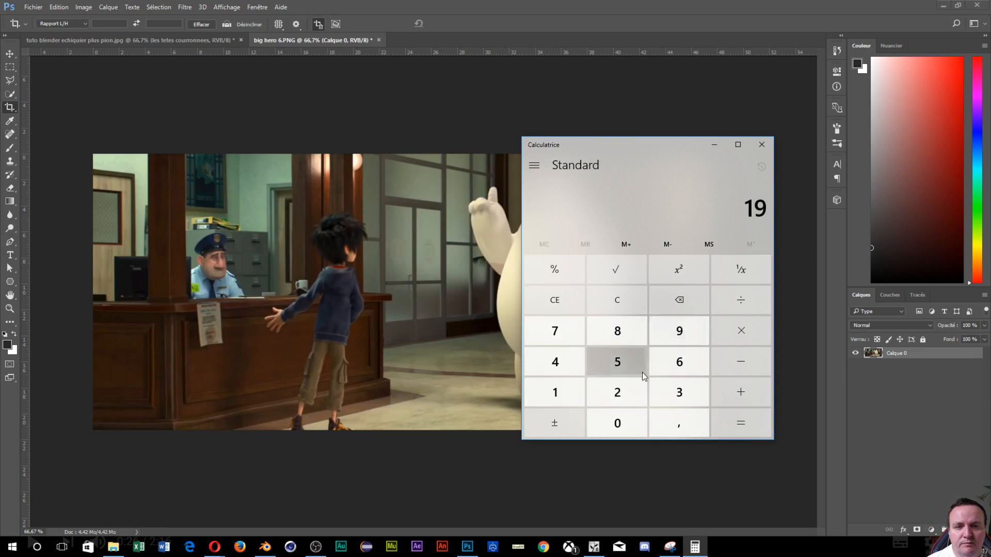
click(627, 387)
click(618, 429)
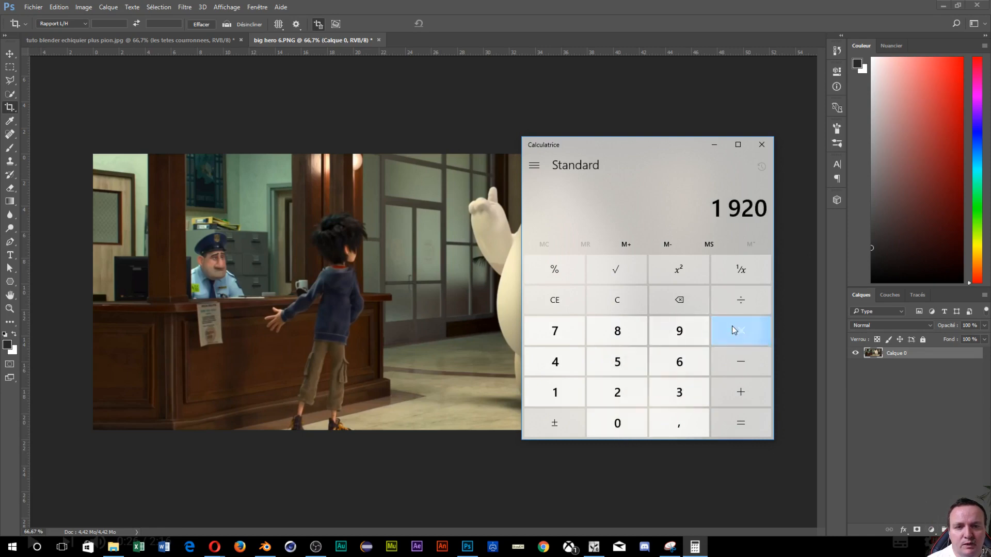
click(733, 328)
click(562, 395)
click(607, 422)
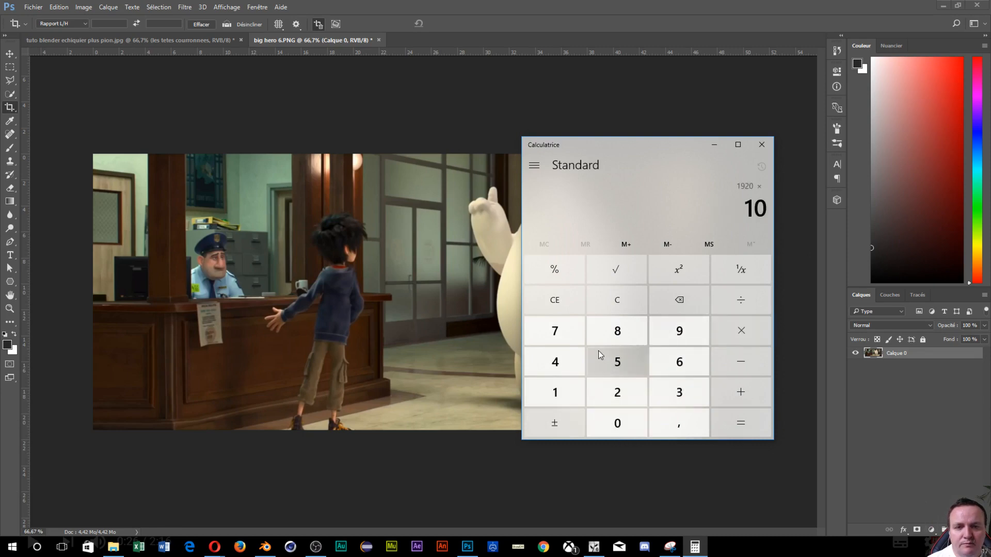
click(620, 333)
click(623, 424)
click(730, 425)
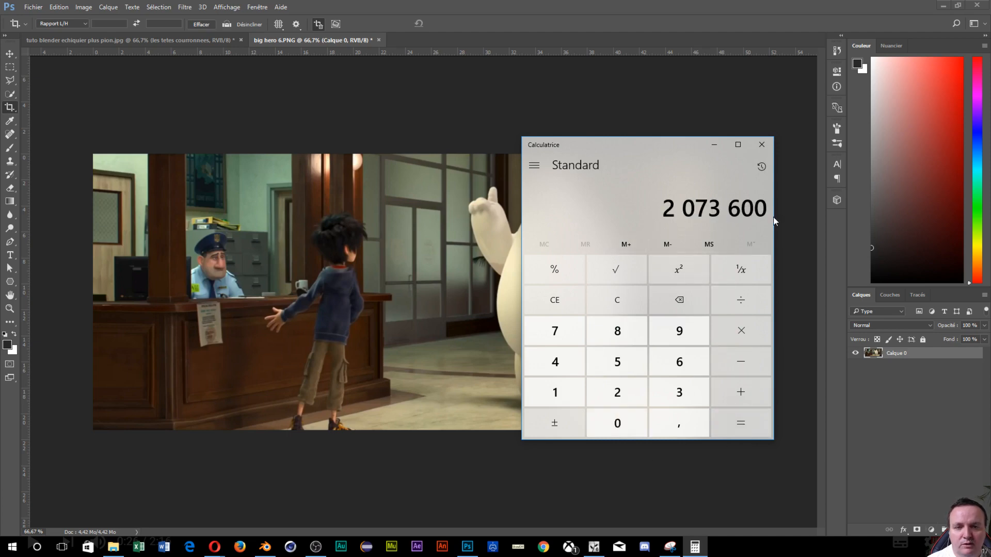
Open Notepad from the Windows accessories, place it beside Calculator, and note the value 2073600.
click(9, 545)
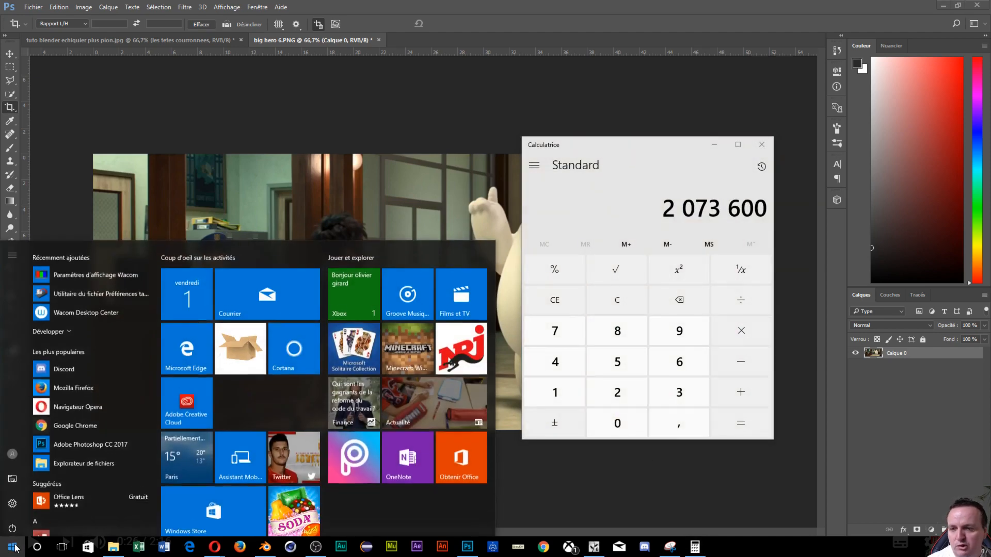
scroll(70, 480, down, 3)
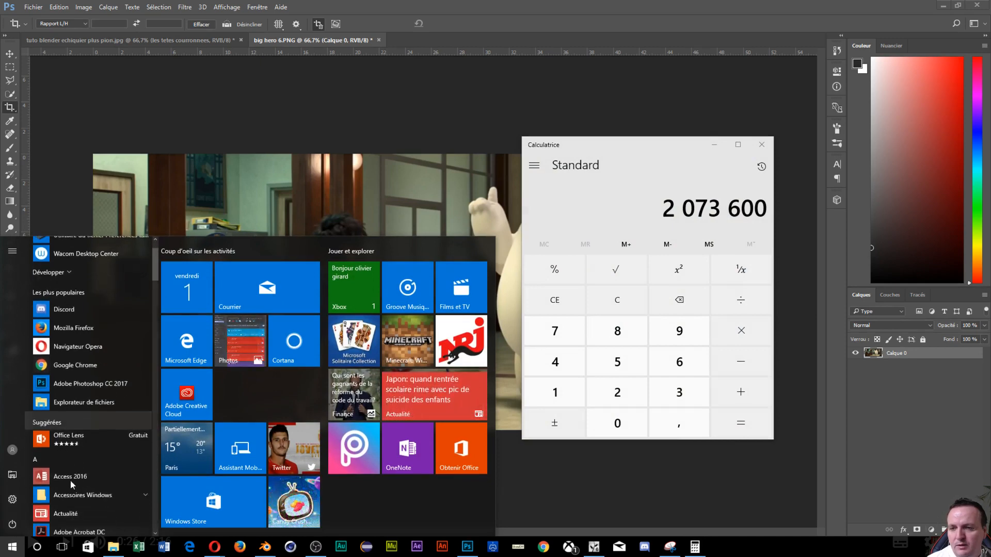
click(73, 455)
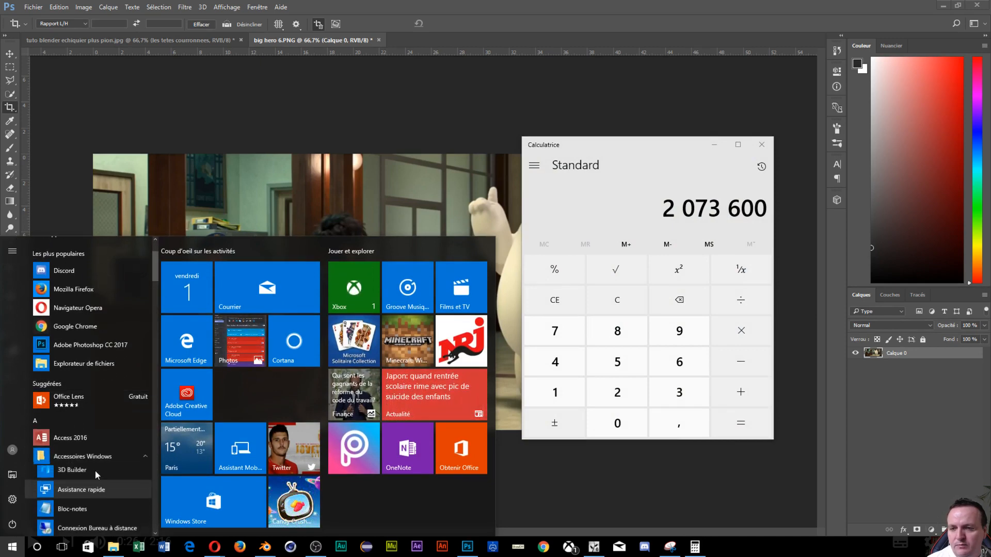
click(92, 513)
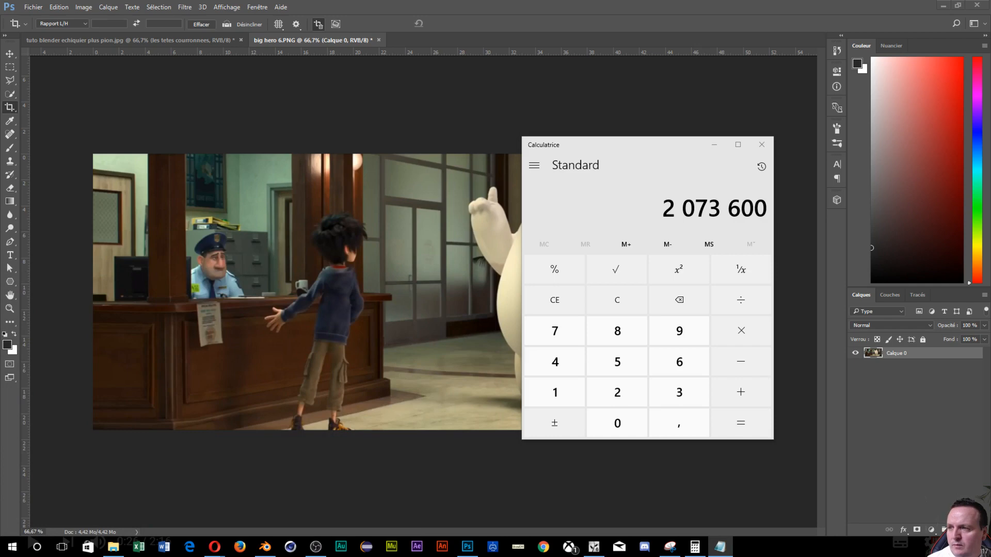
drag(0, 164, 187, 84)
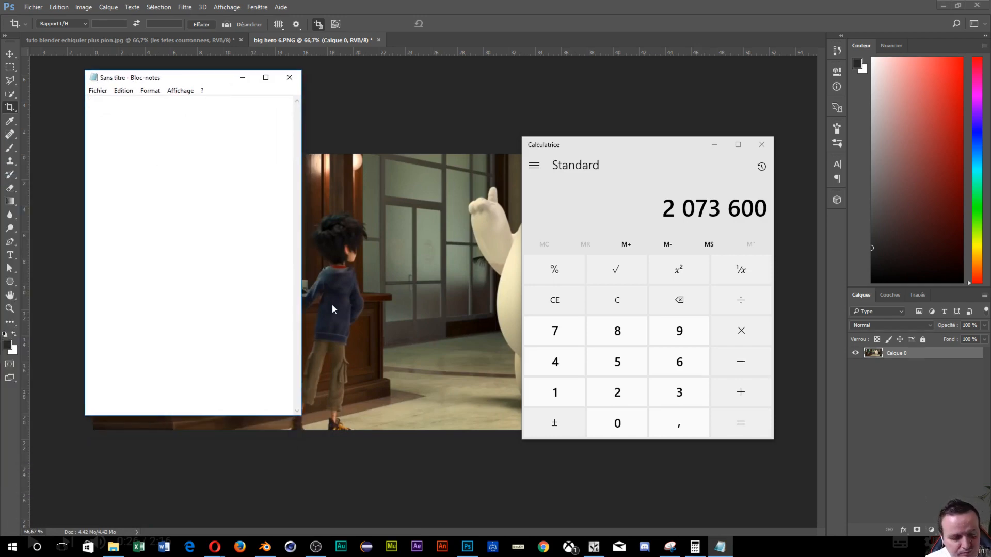
text(2073)
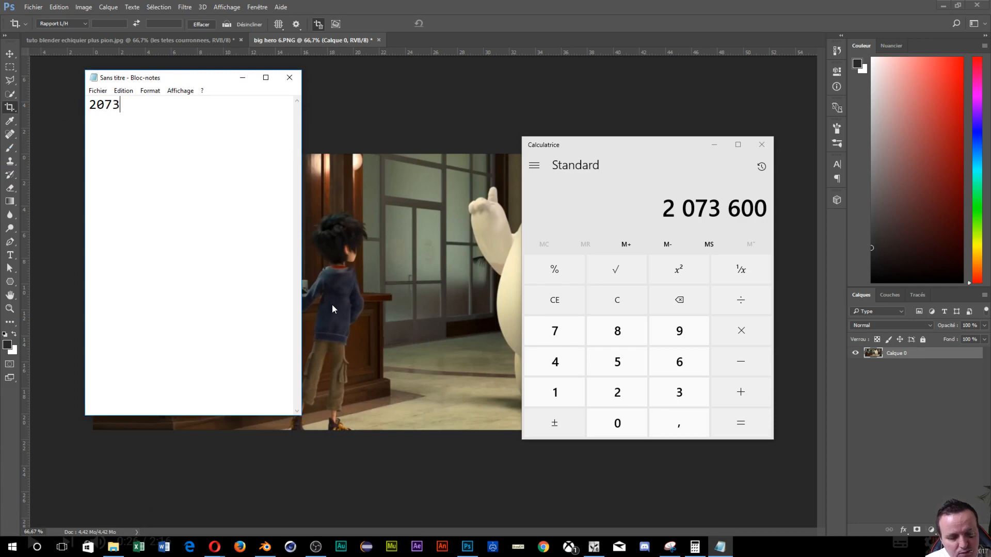
text(600)
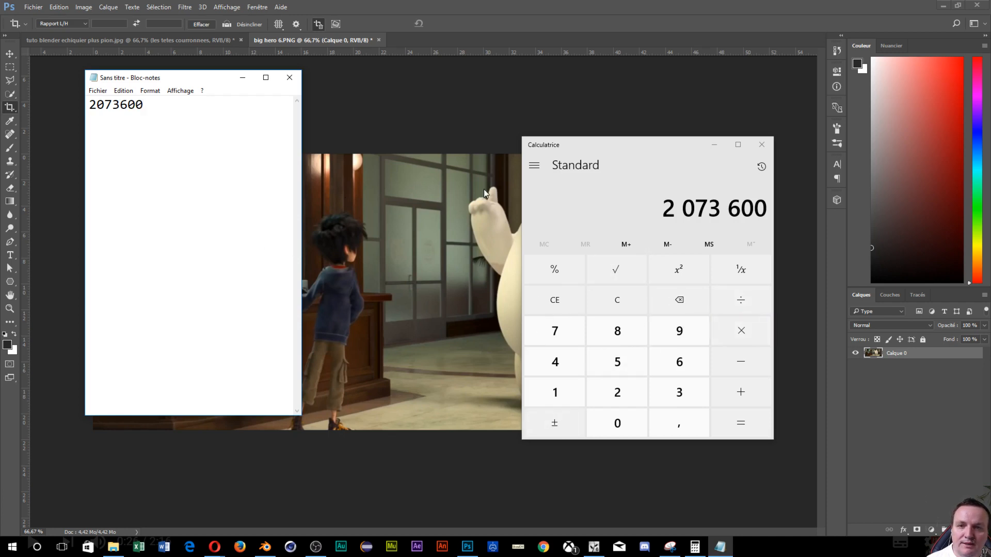
Multiply 1920 by 804 in Calculator to get the cropped frame's pixel count.
click(558, 390)
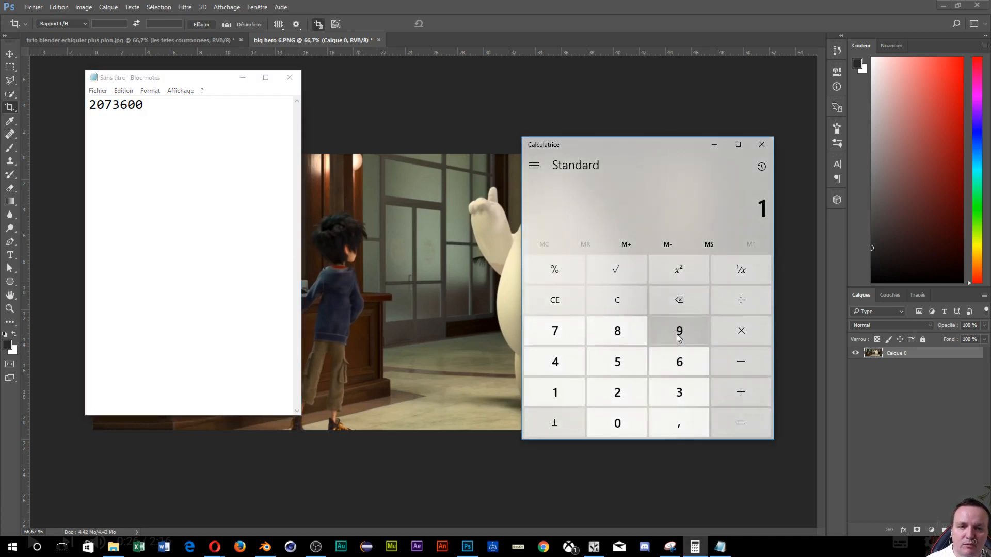
click(679, 336)
click(618, 393)
click(619, 424)
click(743, 334)
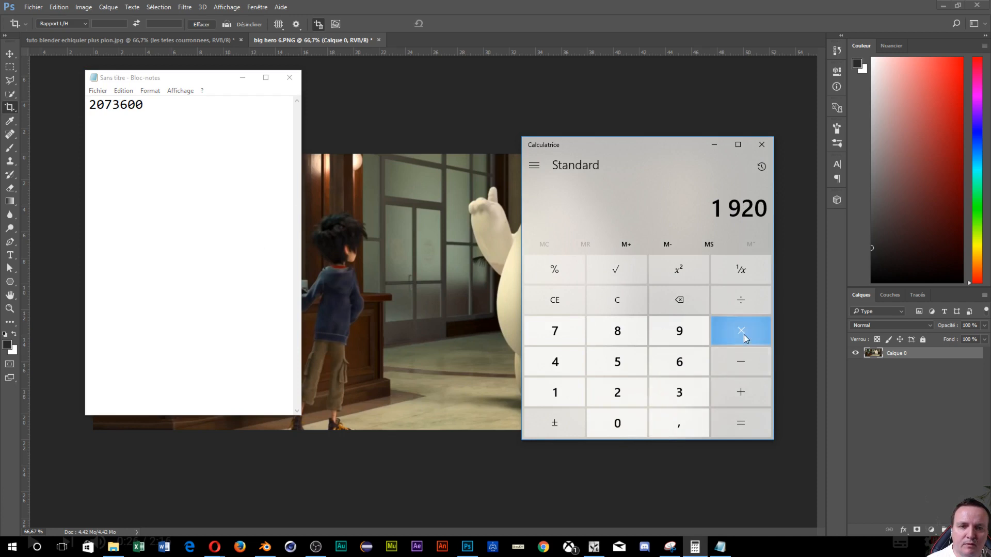
click(622, 328)
click(618, 423)
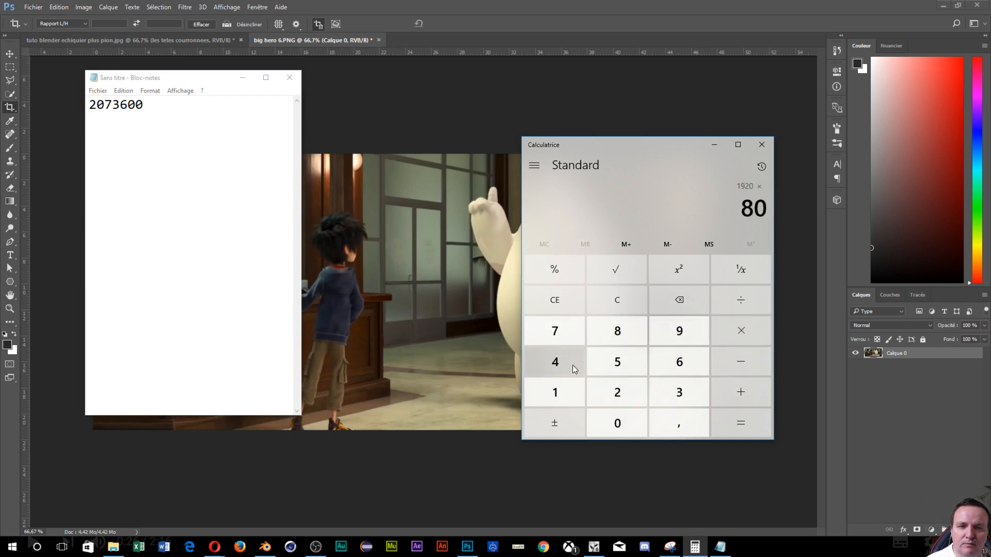
click(572, 366)
click(733, 420)
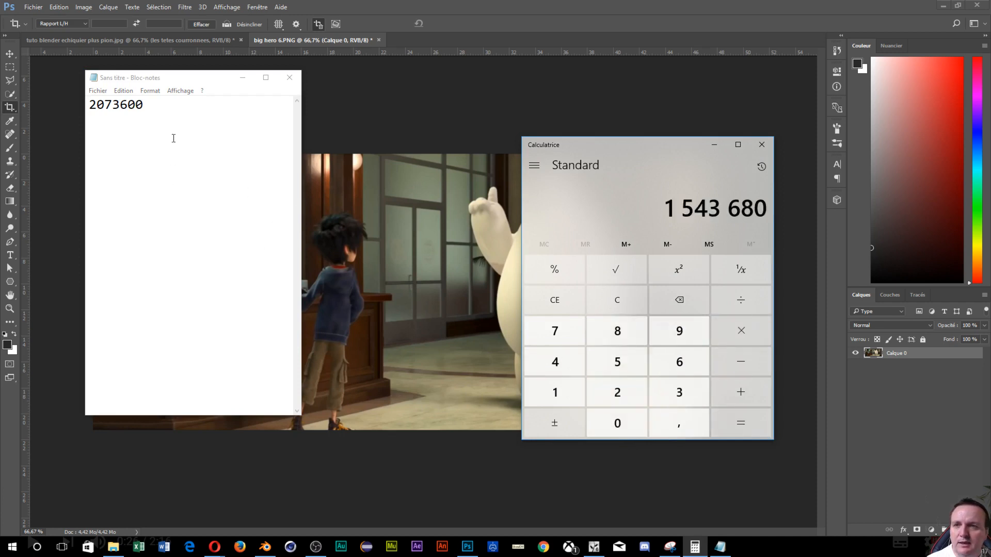
Note 1543680 on a new line below the full frame's pixel count in Notepad.
click(176, 111)
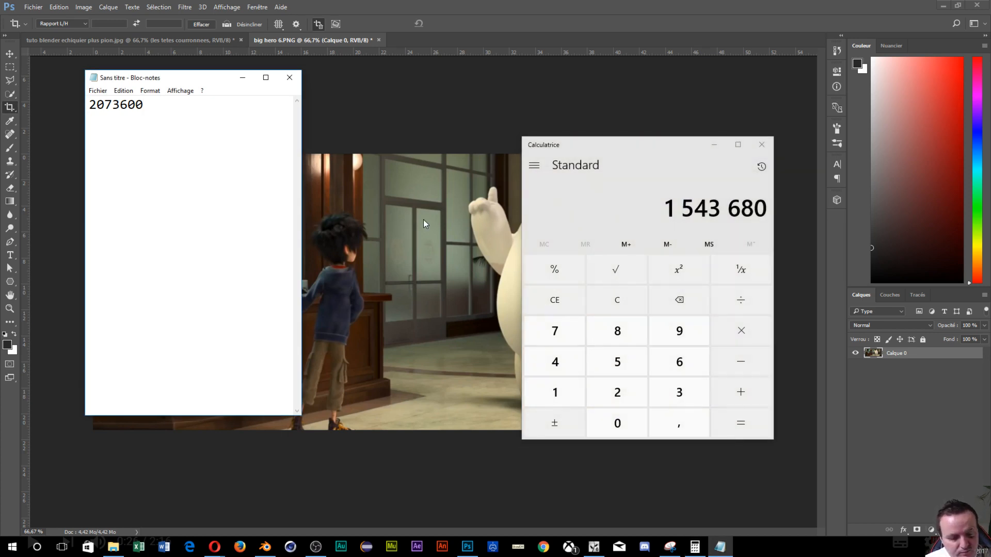
key(Return)
text(1543680)
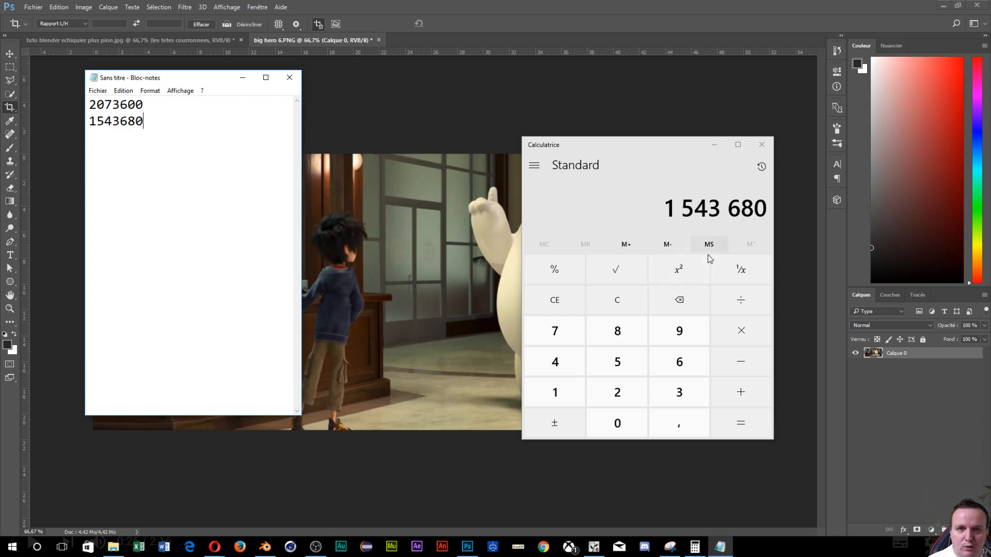
Divide the cropped frame's pixel count by 2073600 in Calculator.
click(732, 308)
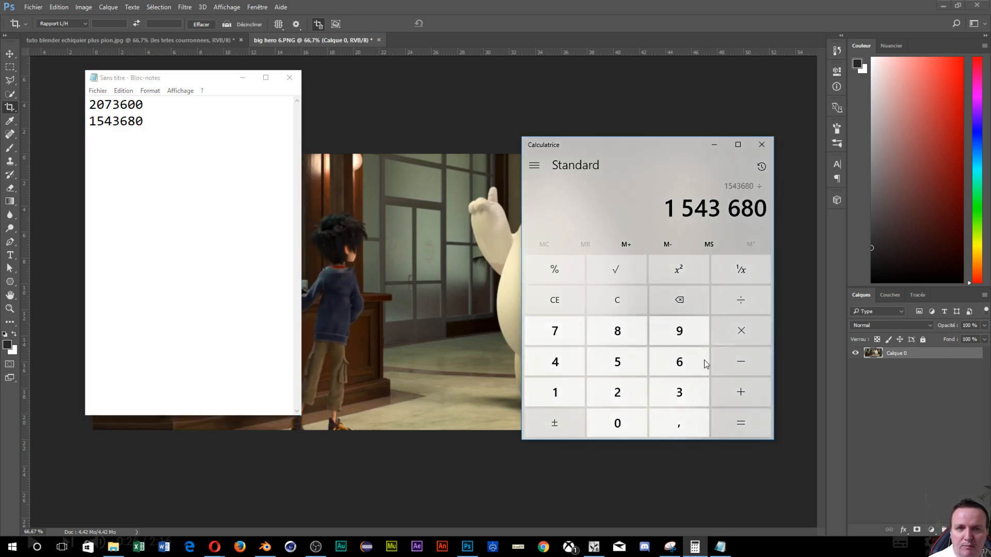
click(633, 397)
click(611, 429)
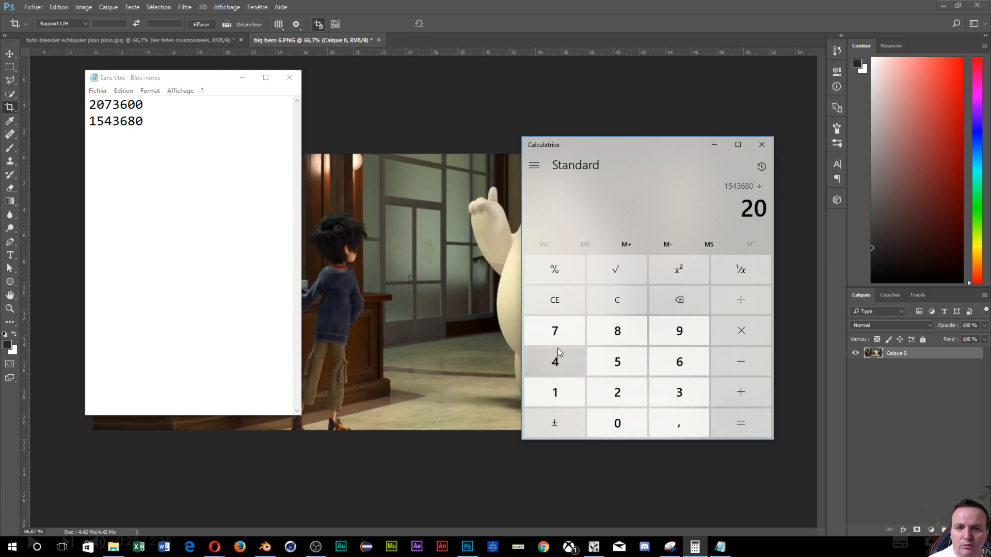
click(560, 334)
click(670, 385)
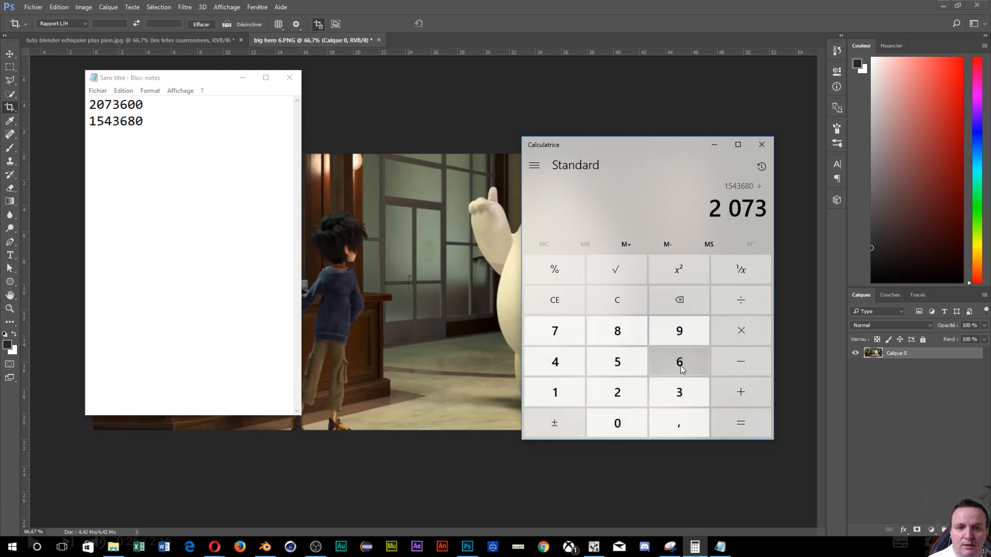
click(680, 364)
click(609, 420)
click(609, 420)
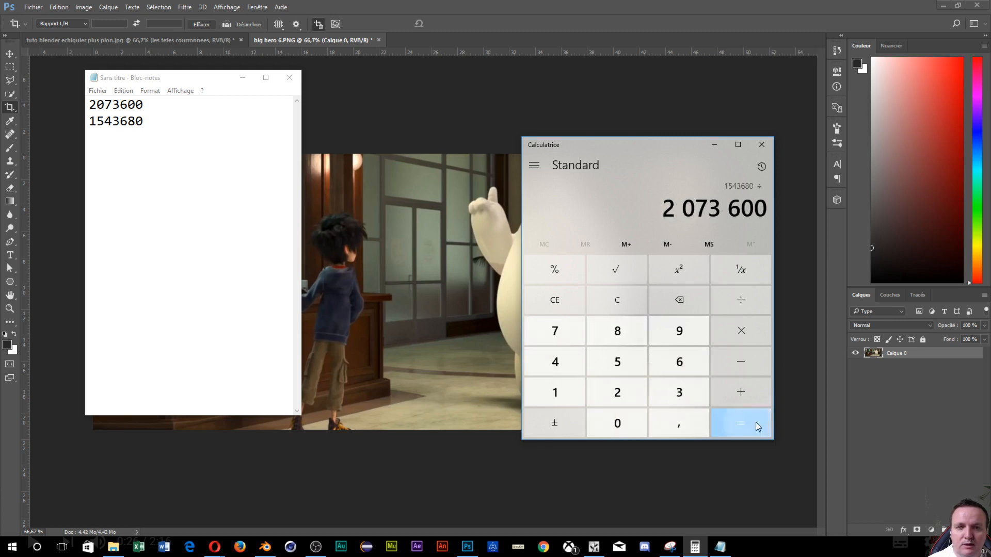
click(756, 423)
Multiply the resulting pixel ratio by 100 in Calculator to turn it into a percentage.
click(733, 324)
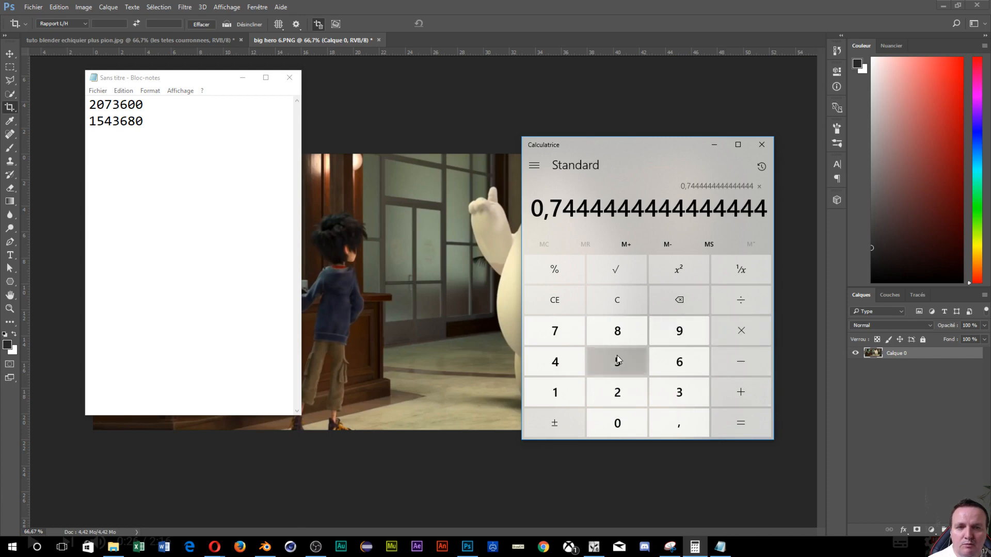
click(555, 392)
click(614, 427)
click(618, 428)
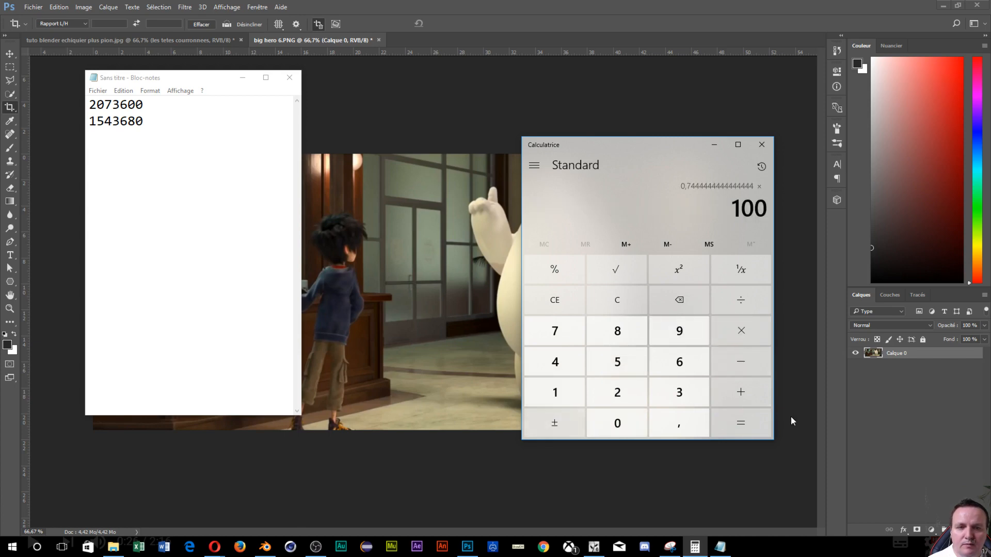
click(754, 420)
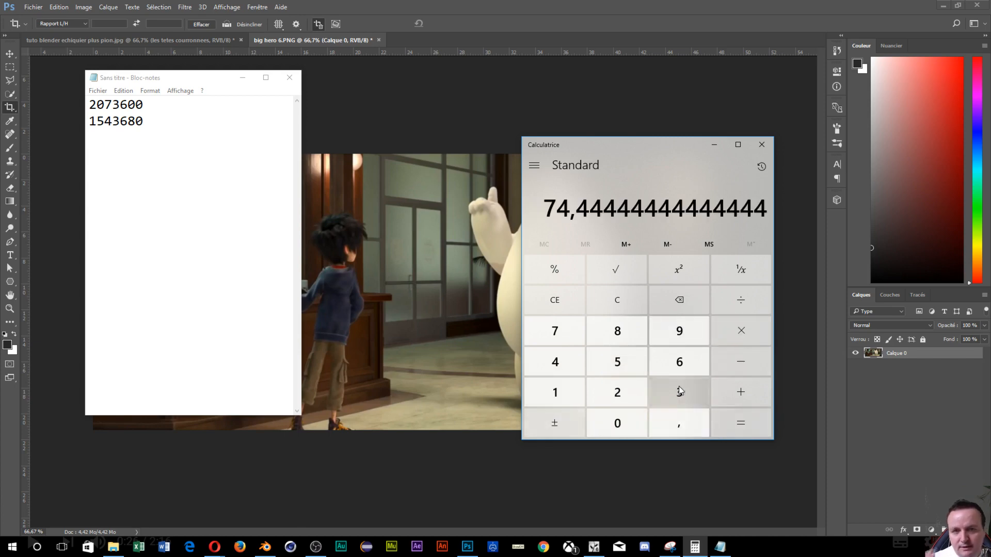
Add the lines "74.44 %" and "100 full HD" below the pixel counts in Notepad.
click(216, 158)
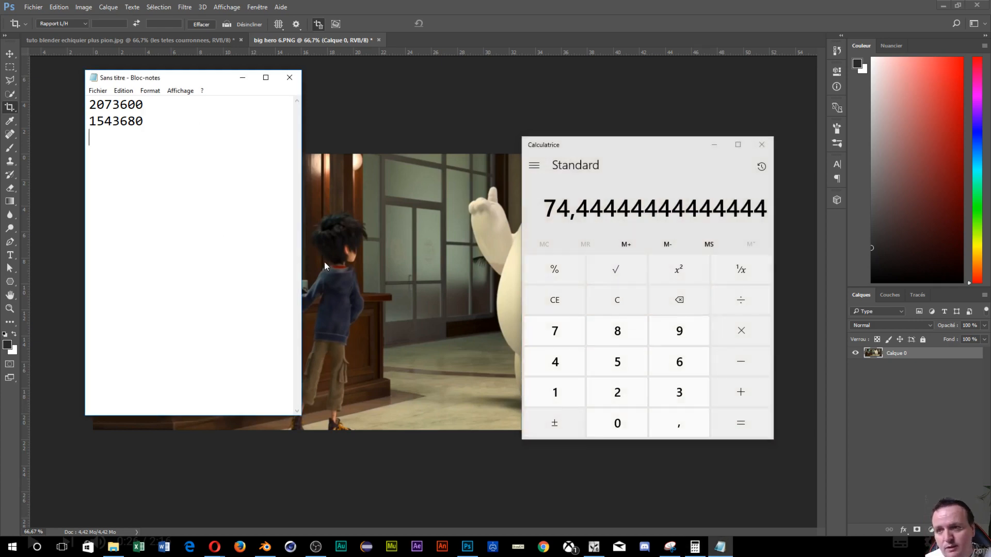
key(Return)
text(74.4)
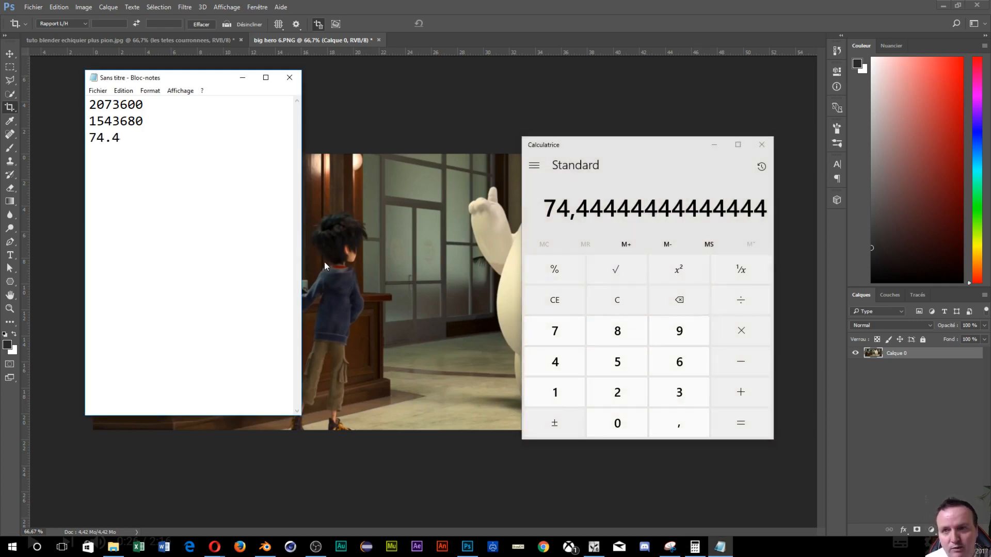
text(4 %)
key(Return)
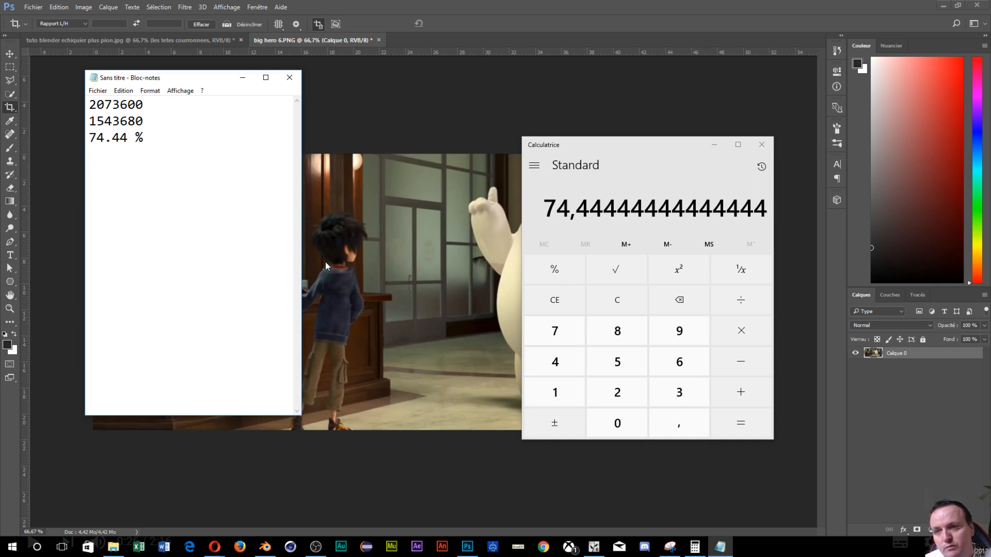
text(100)
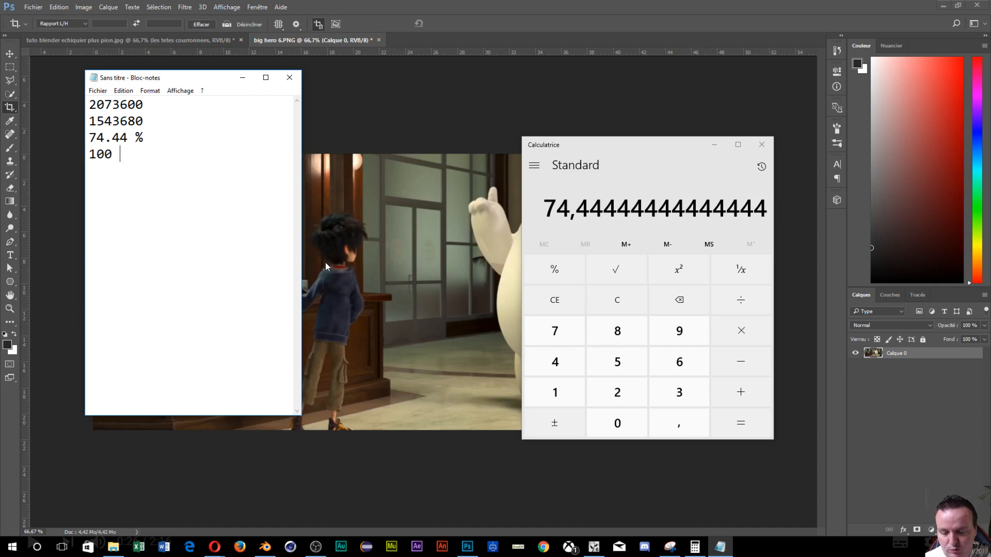
text(full HD)
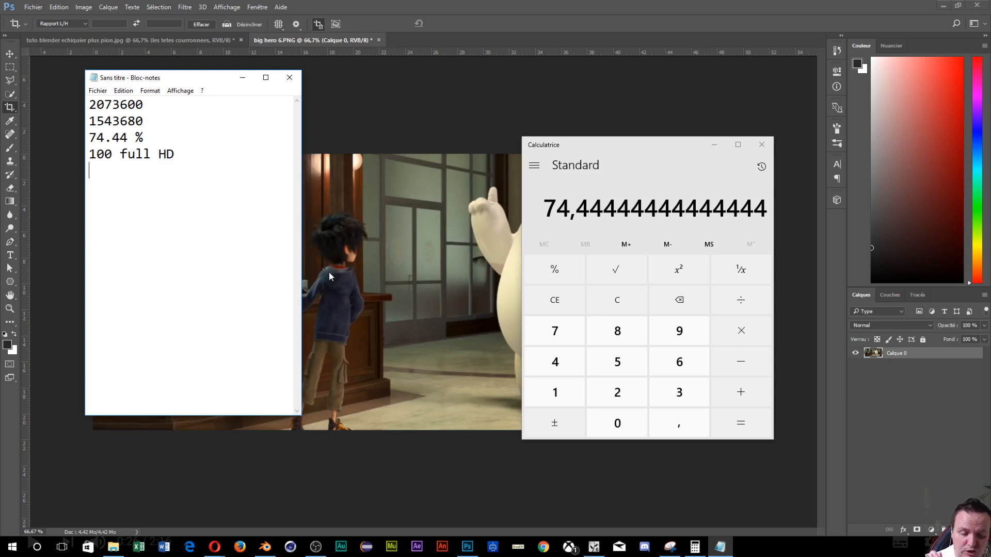
text(100)
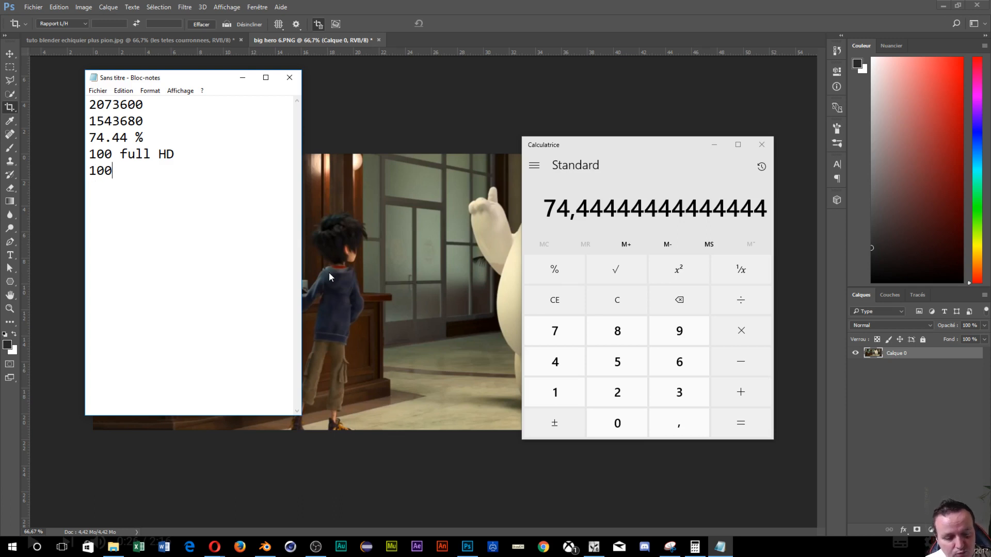
text(*.7444444)
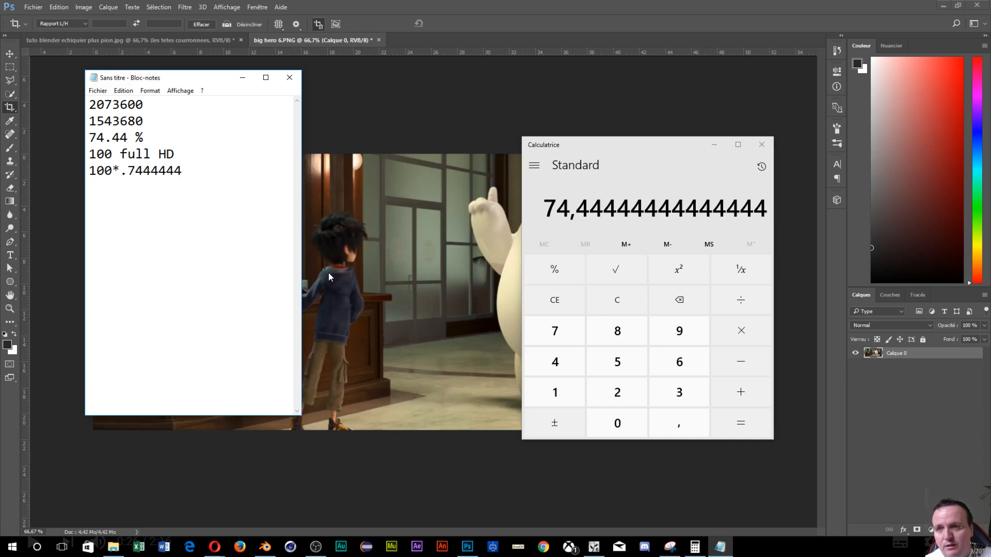
key(BackSpace)
key(BackSpace)
key(BackSpace)
key(BackSpace)
key(BackSpace)
key(BackSpace)
key(BackSpace)
key(BackSpace)
key(BackSpace)
key(BackSpace)
key(BackSpace)
key(BackSpace)
key(BackSpace)
key(BackSpace)
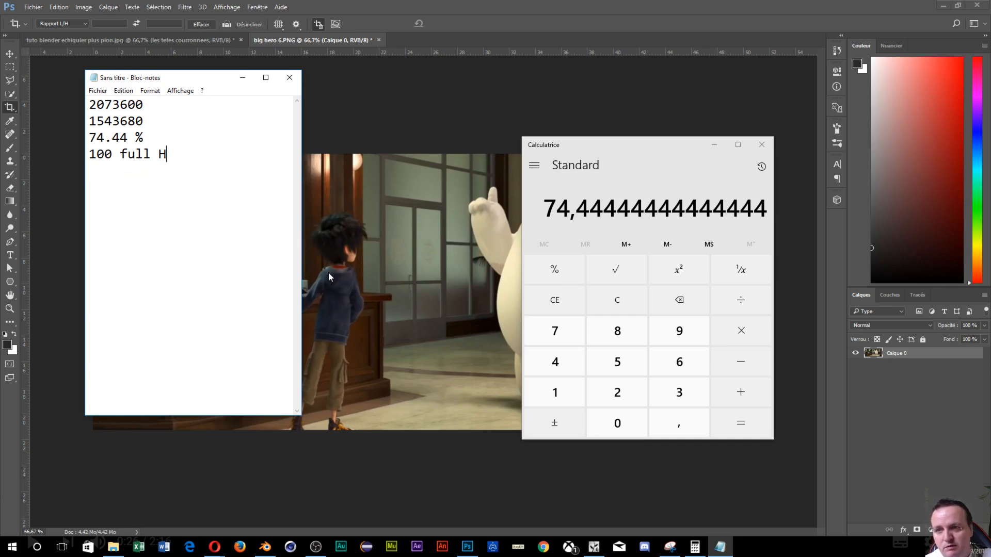
text(D)
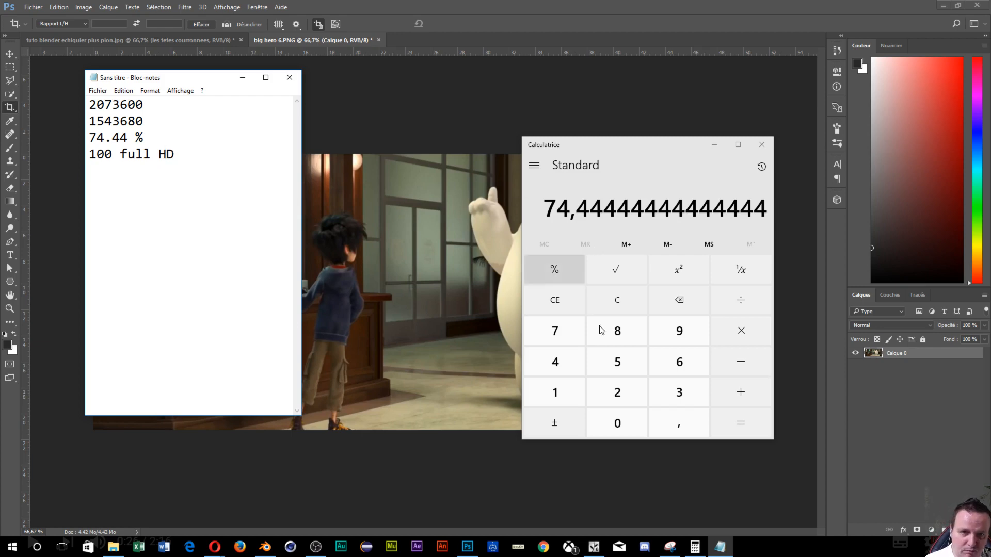
Multiply 100 by 0.744444444 in Calculator to get the cropped render time in hours.
click(573, 393)
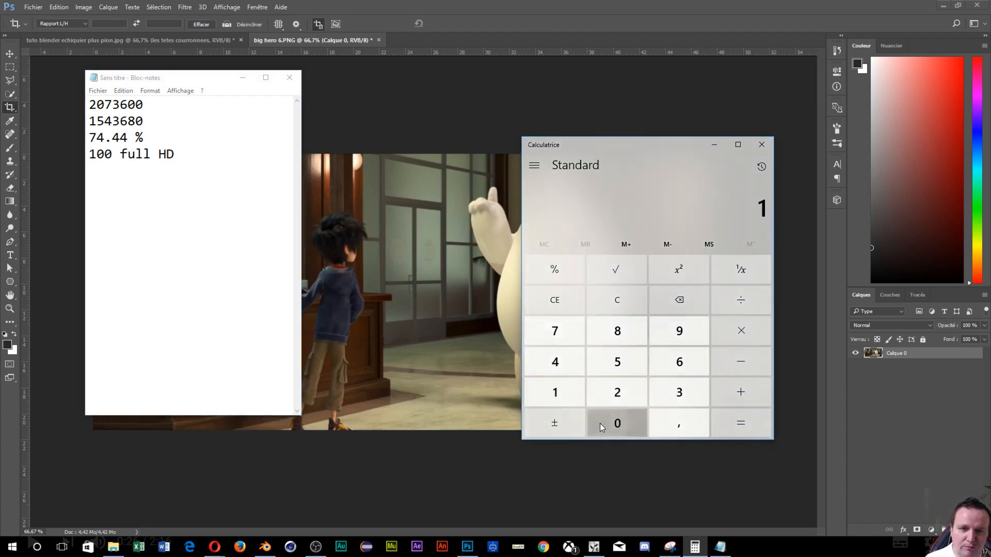
double_click(618, 423)
click(747, 327)
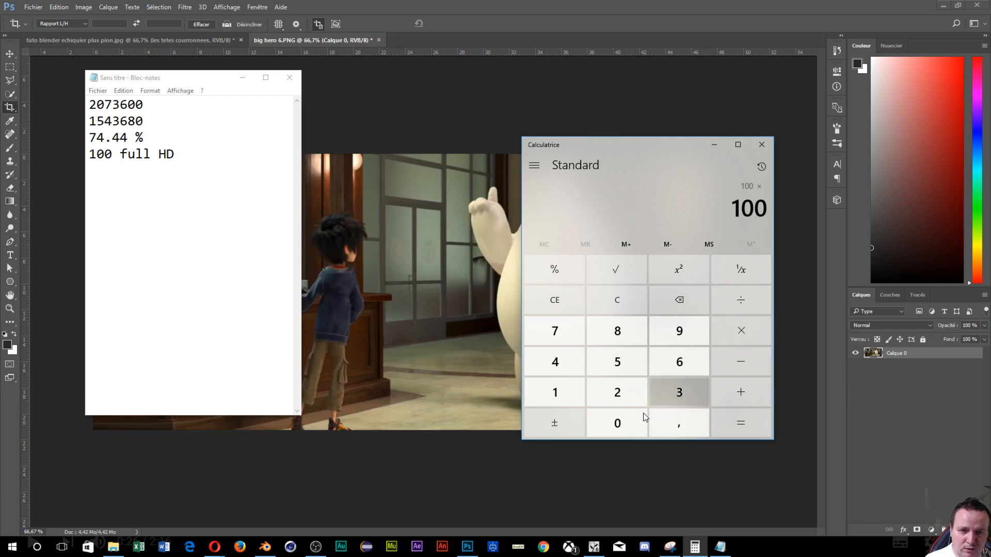
click(671, 419)
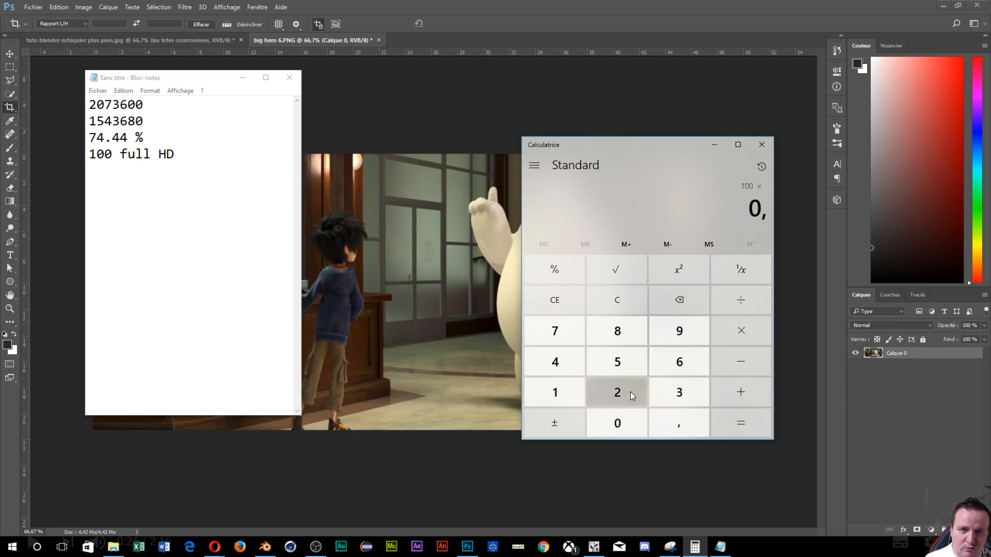
click(575, 328)
triple_click(559, 365)
triple_click(560, 364)
double_click(559, 364)
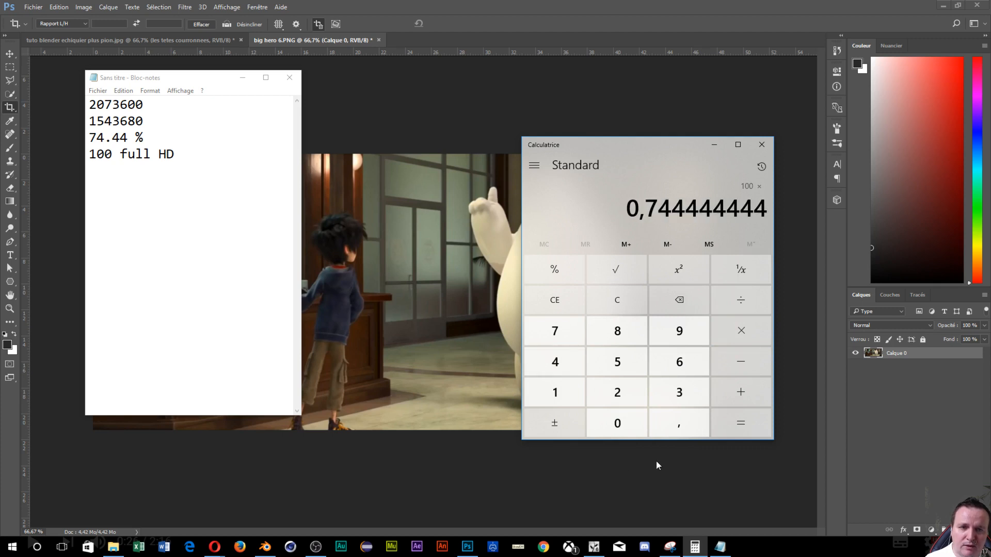
click(726, 422)
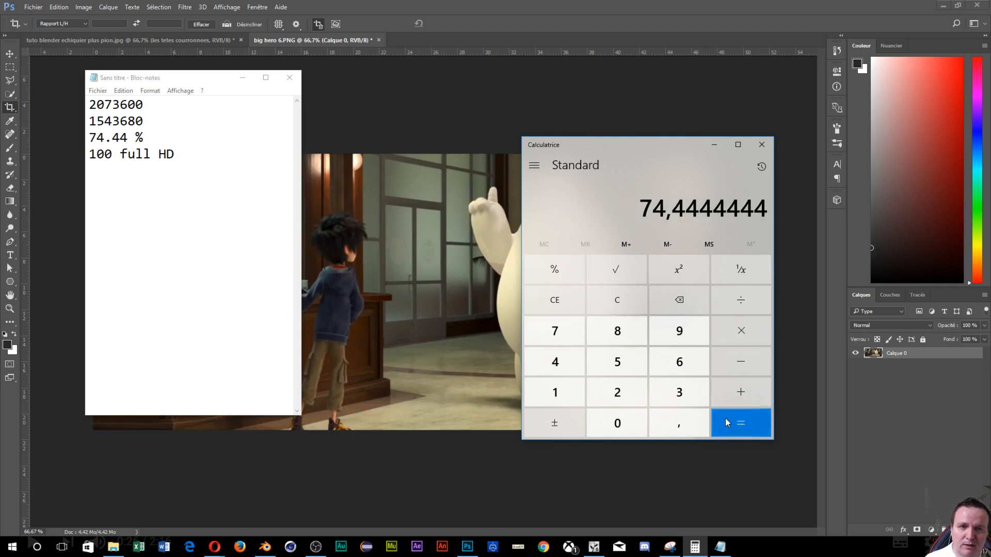
Add the line "74 h full HD" below "100 full HD" in Notepad and start a new line.
click(211, 168)
text(745)
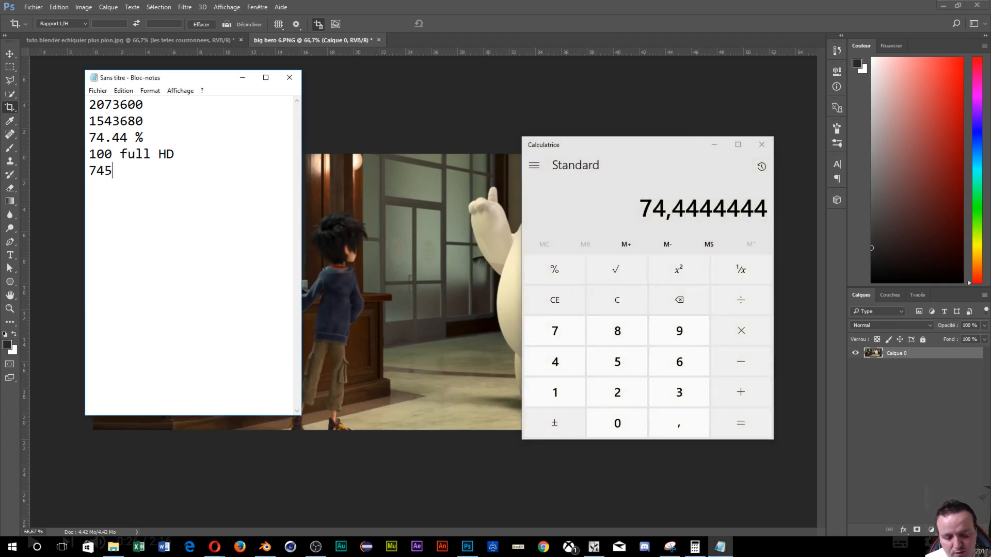
text( h)
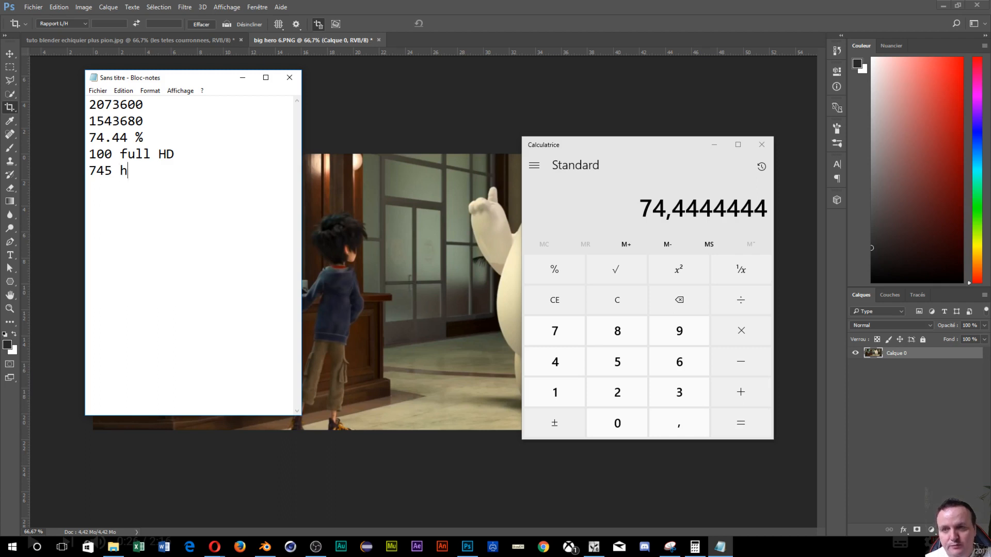
key(BackSpace)
key(BackSpace)
key(BackSpace)
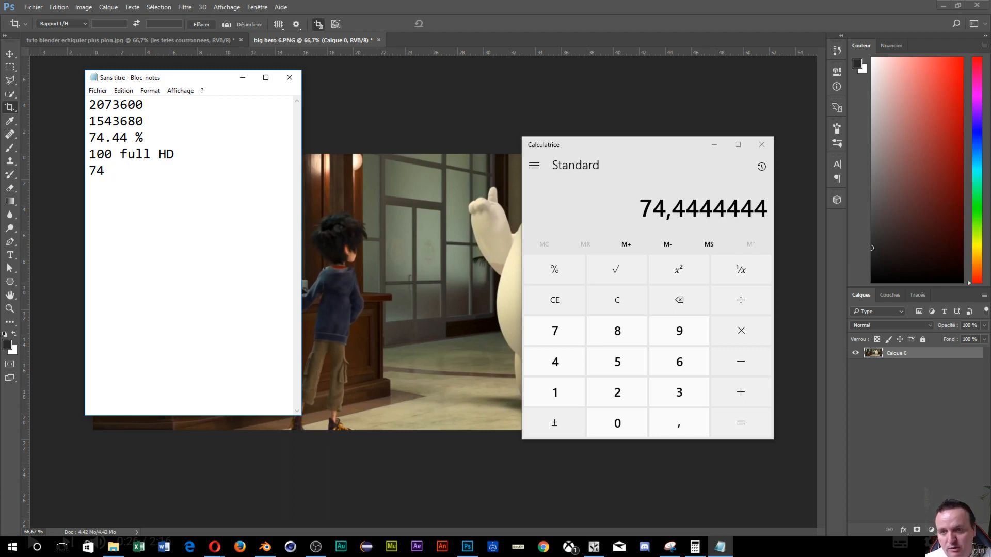
text(h ful)
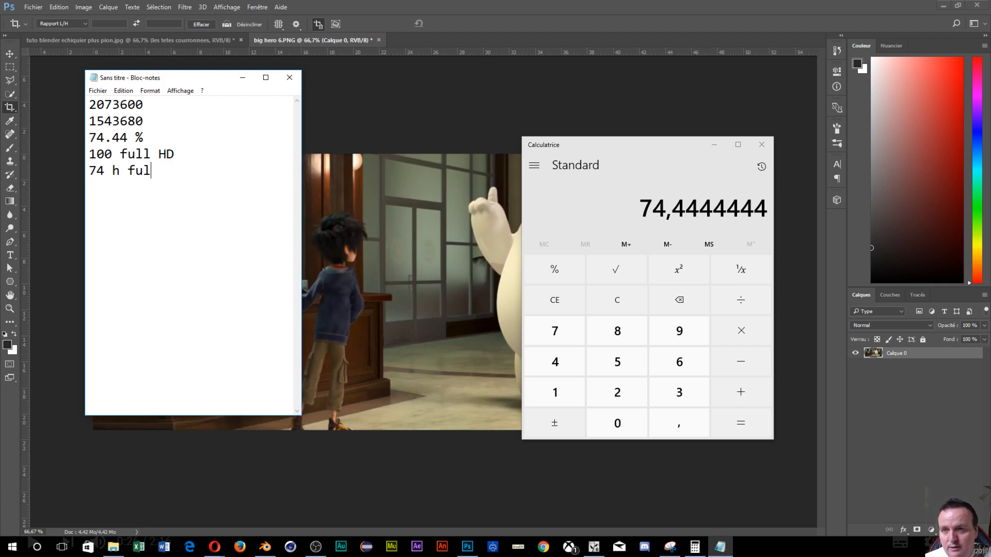
text(l HD)
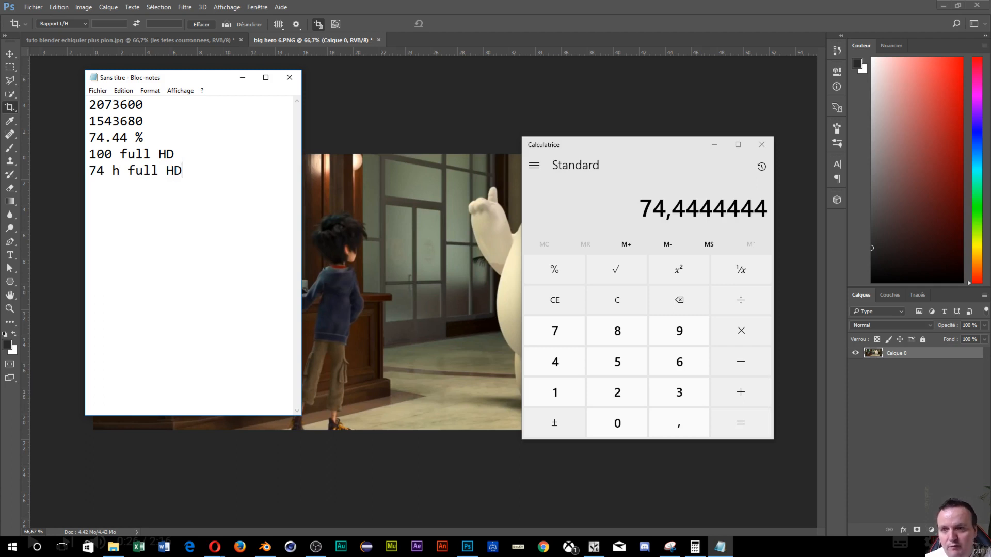
key(Return)
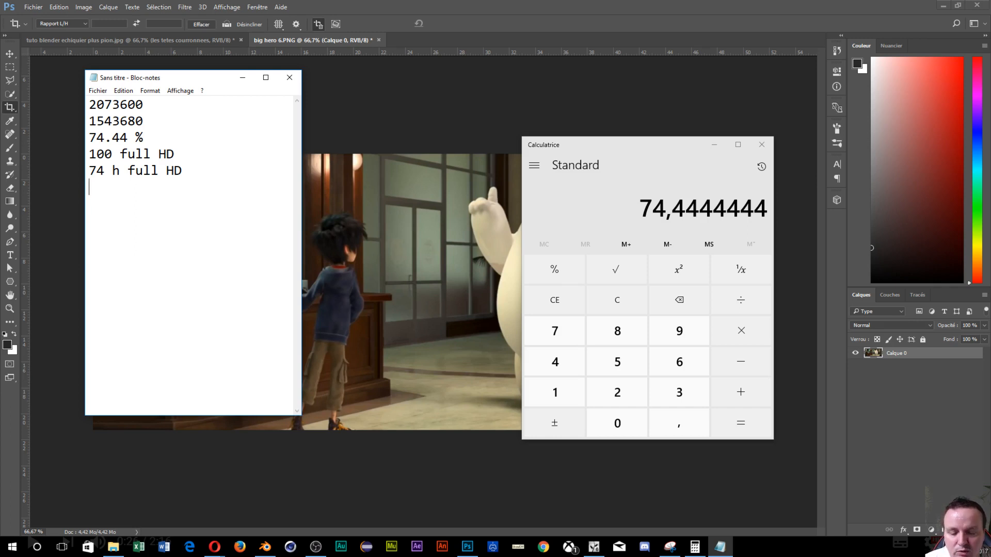
Edit the two full HD time lines in Notepad to read "10000 h full HD" and "7400 h full HD".
key(alt)
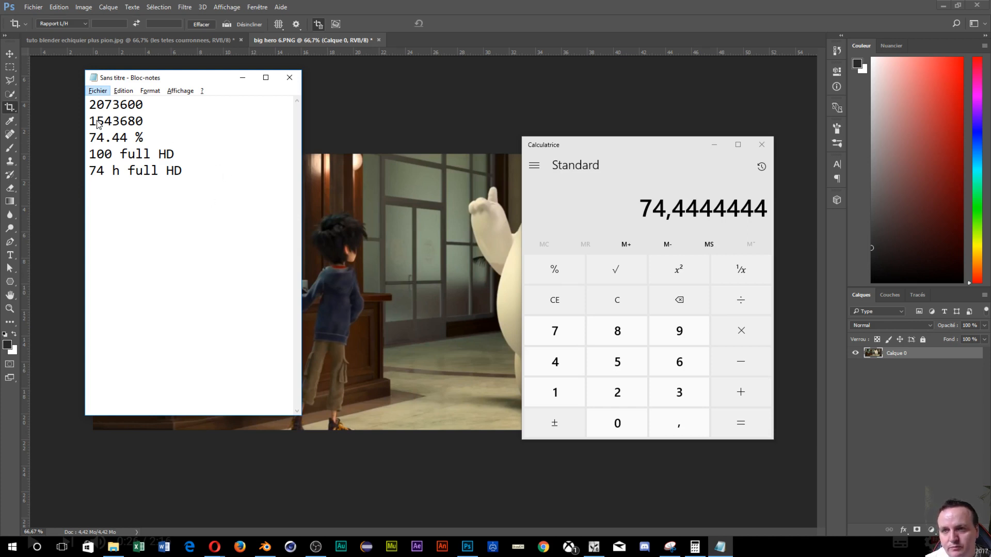
click(113, 154)
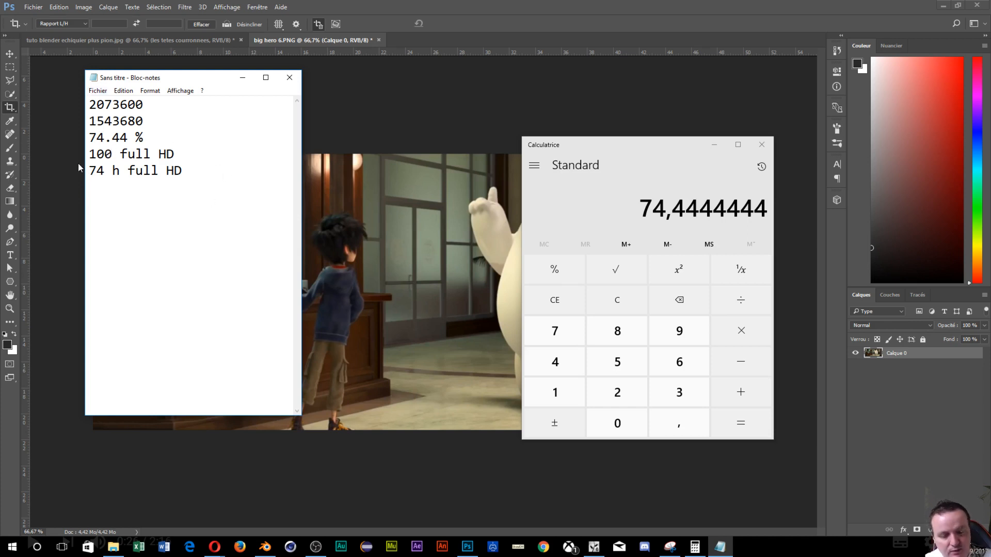
text(00 h)
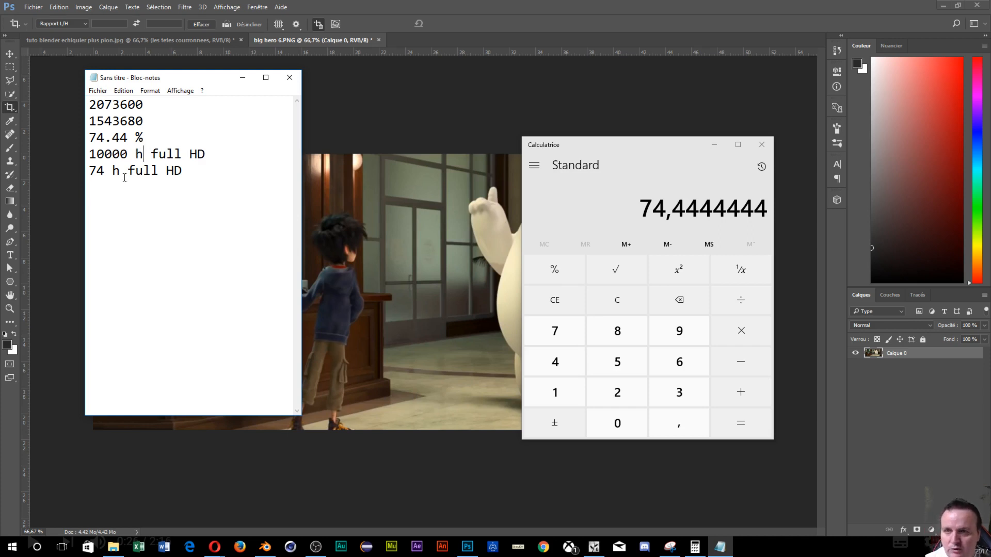
click(108, 171)
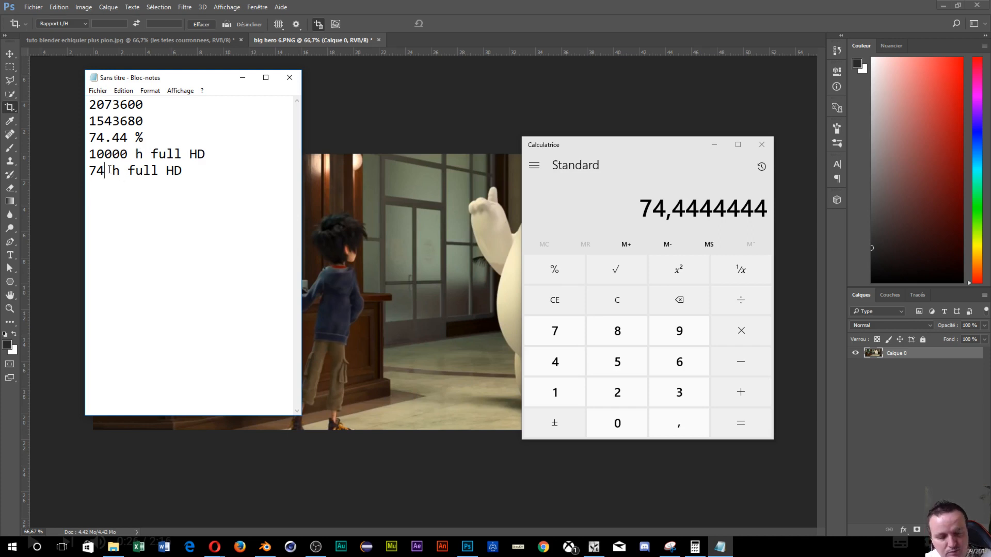
text(00)
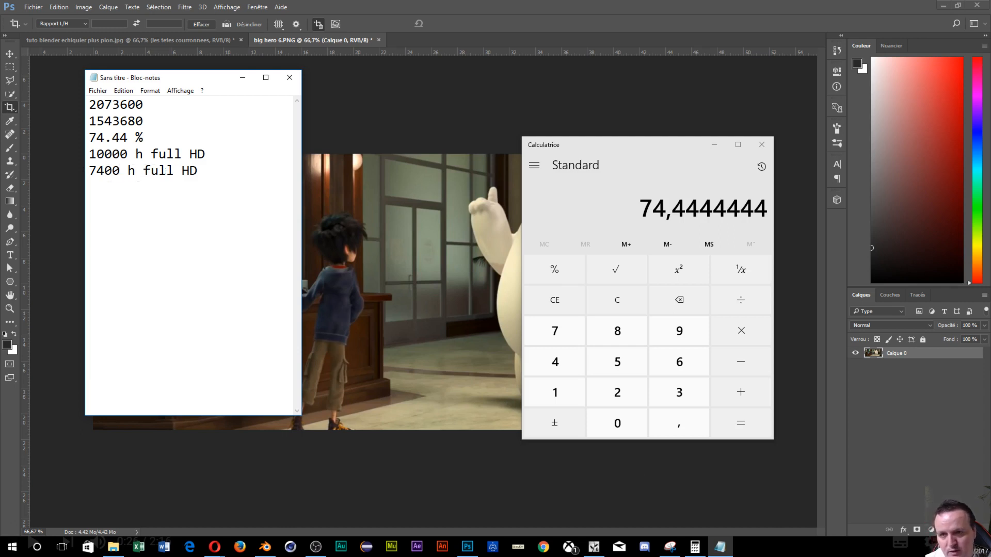
Subtract 7400 from 10000 in Calculator to get the render hours saved.
click(546, 388)
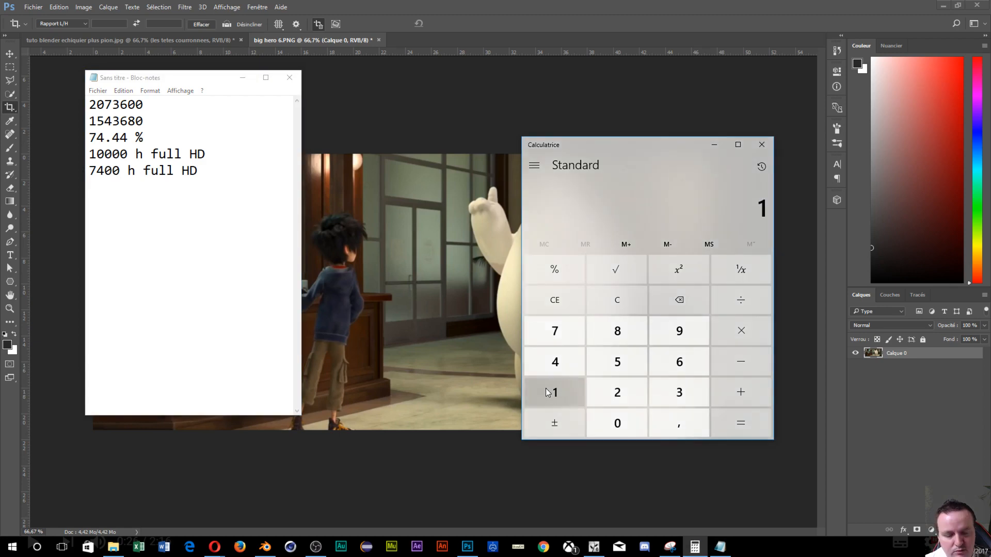
text(000)
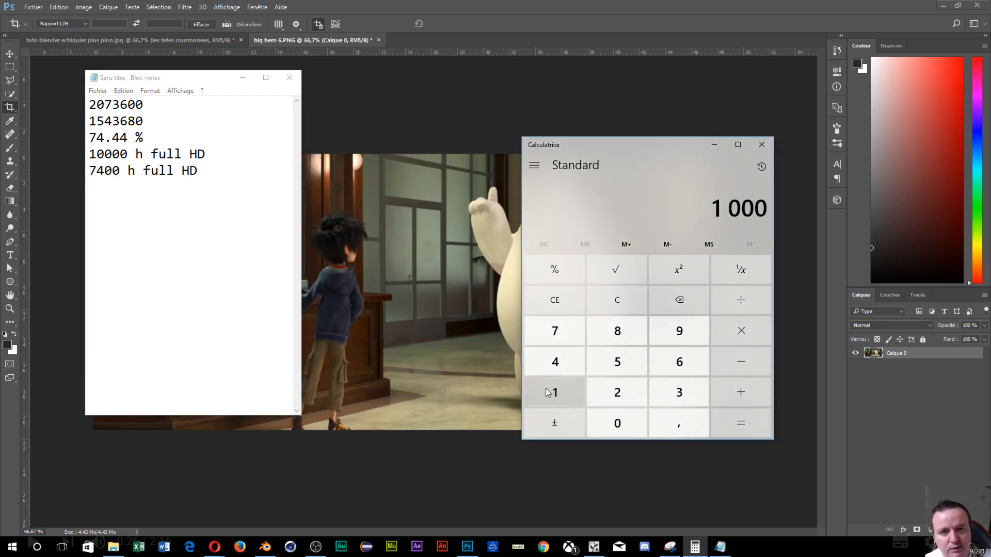
text(0 - 7 400)
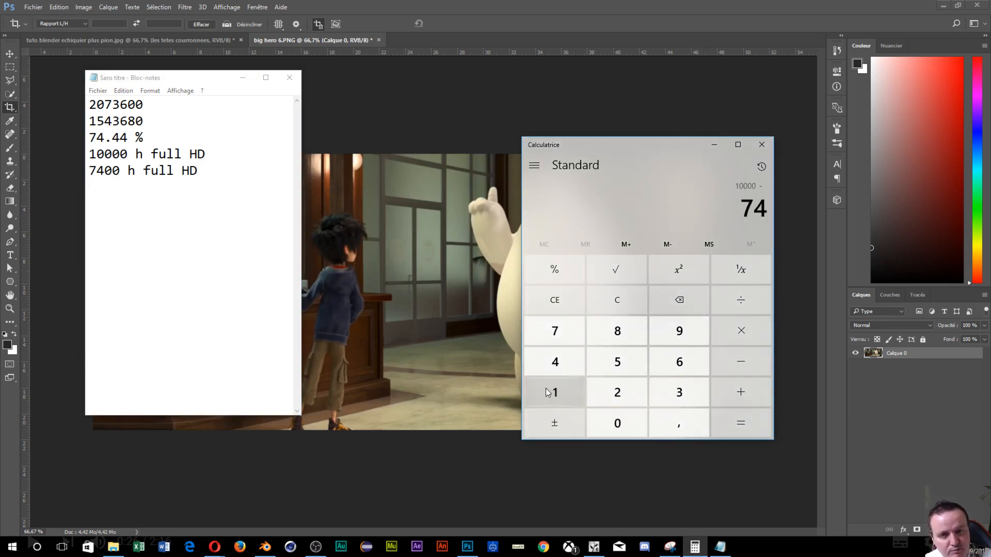
key(Return)
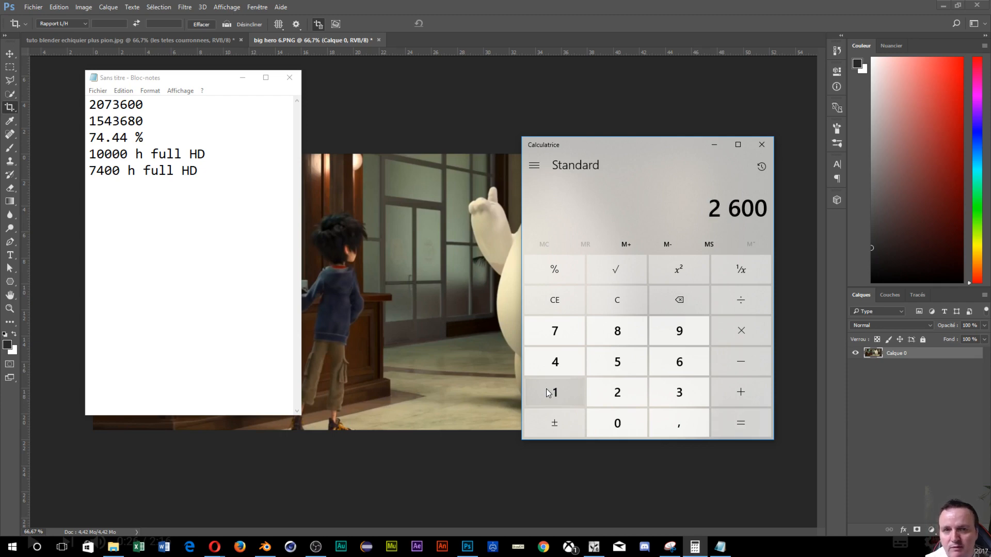
Add the line "2600 4000 €" below the 7400 h line in Notepad.
click(251, 162)
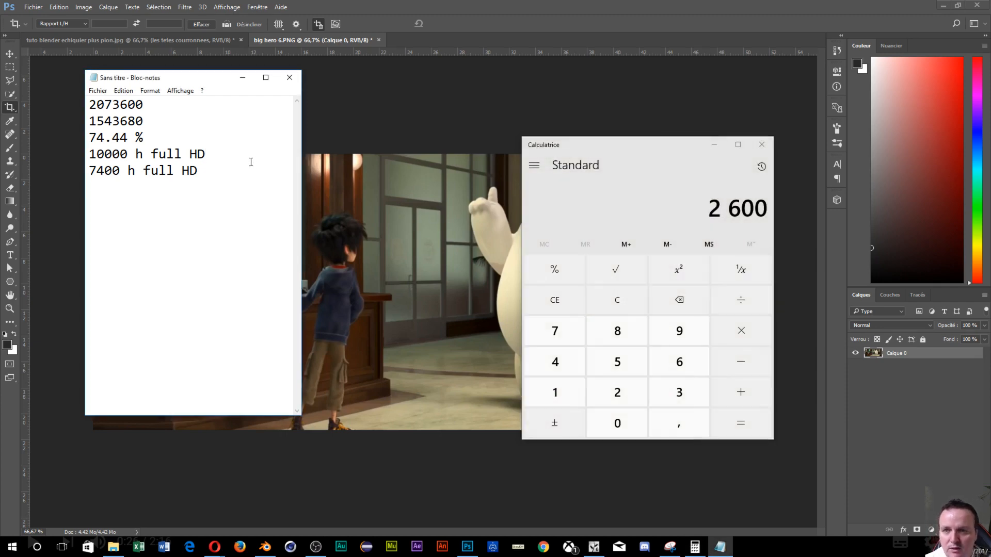
text(2600)
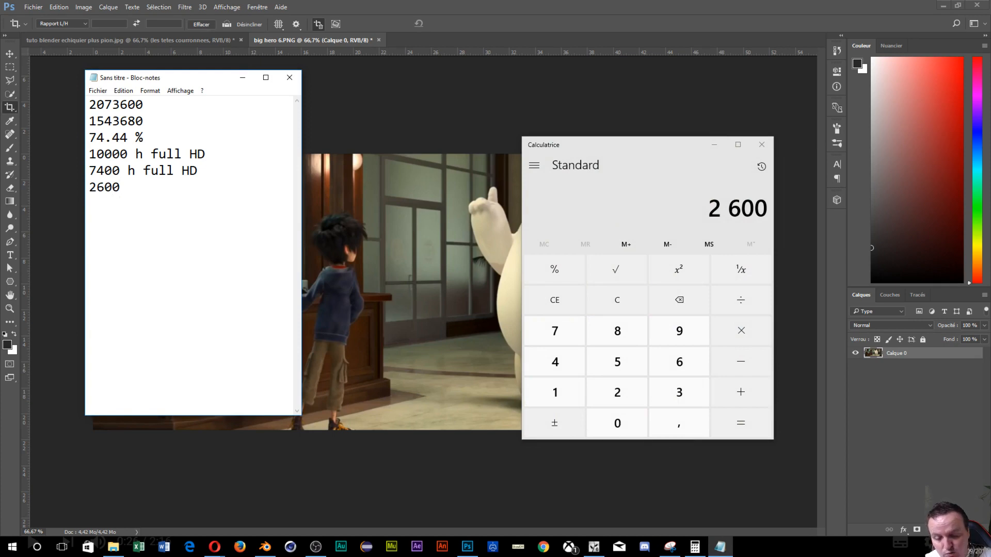
text( 30)
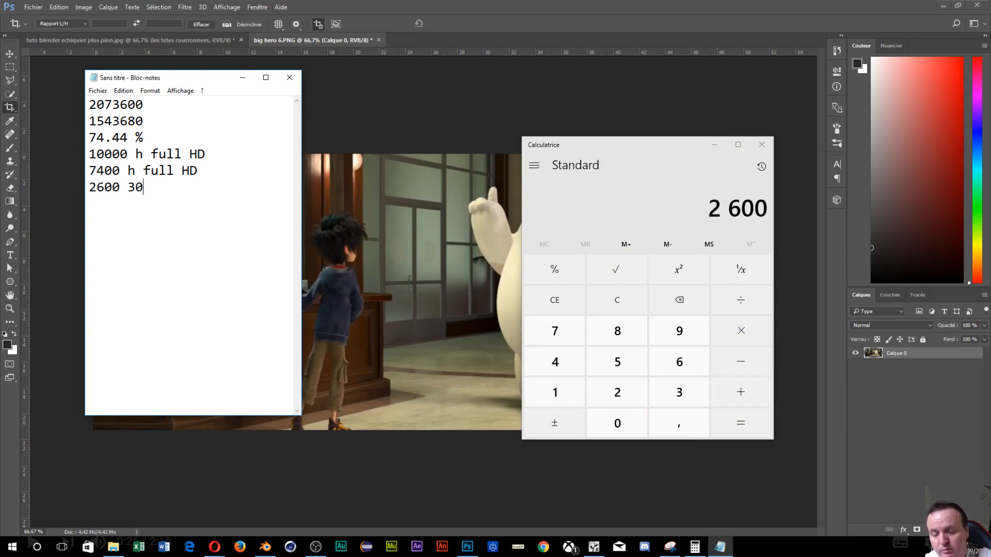
key(BackSpace)
key(BackSpace)
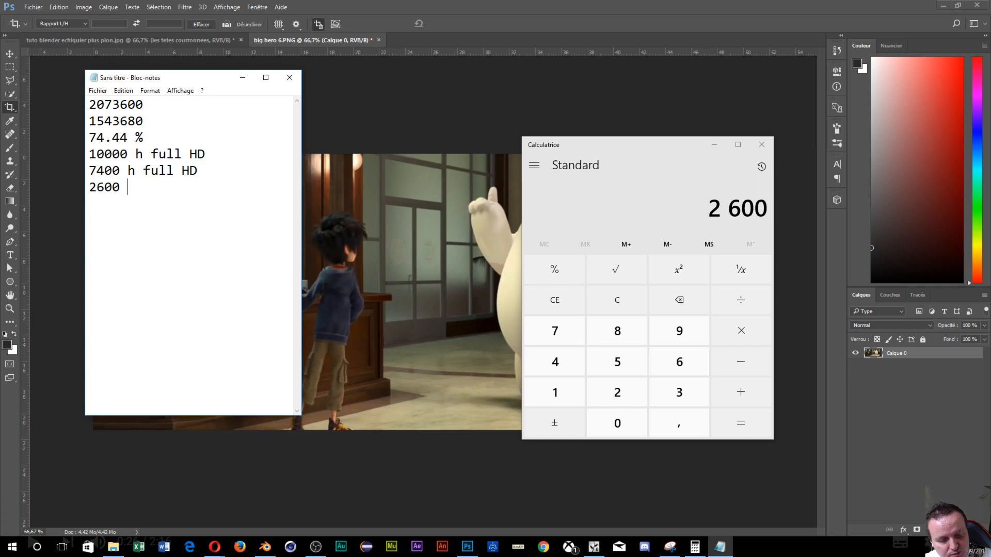
text(4000)
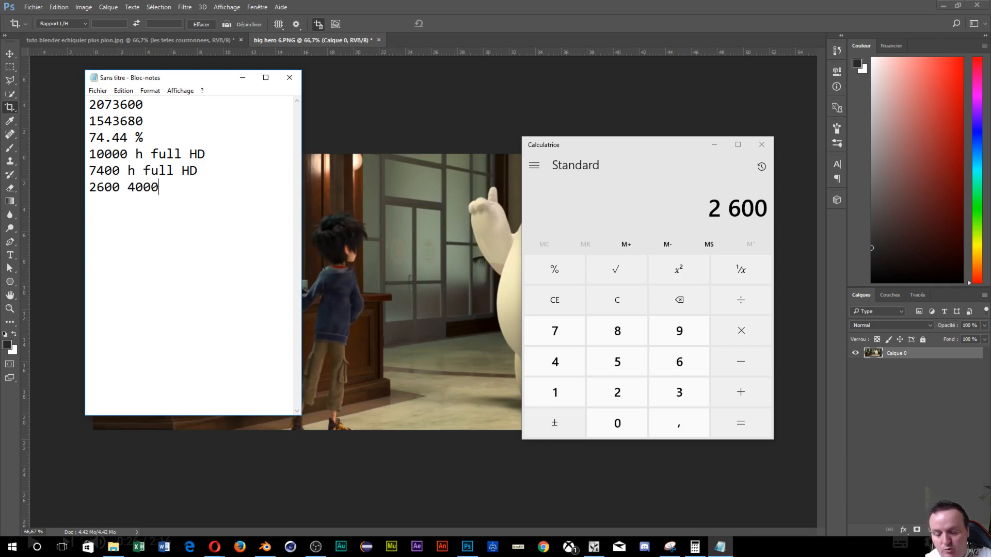
text( €)
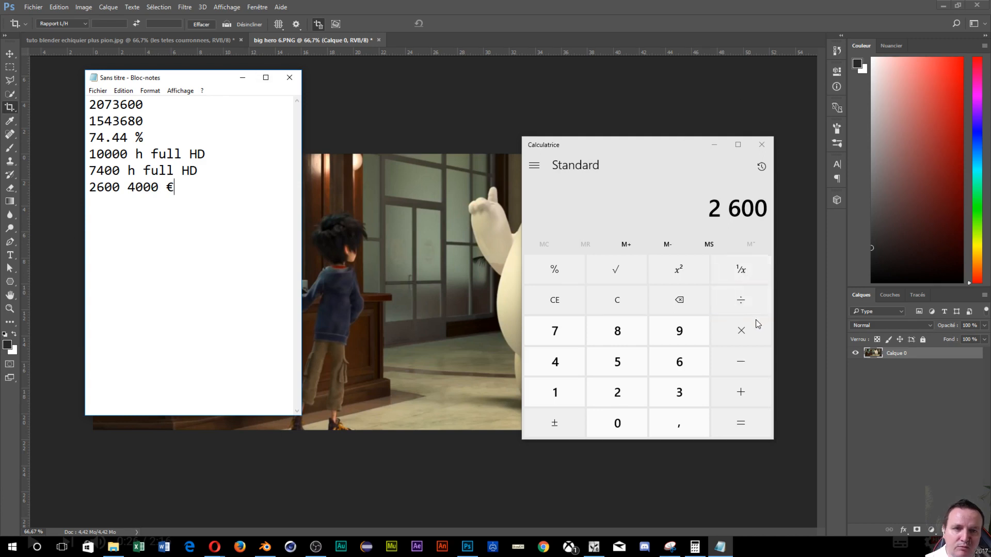
Multiply 2600 by 4000 in Calculator to get the total cost saved, keeping the Notepad notes open.
click(740, 331)
click(564, 373)
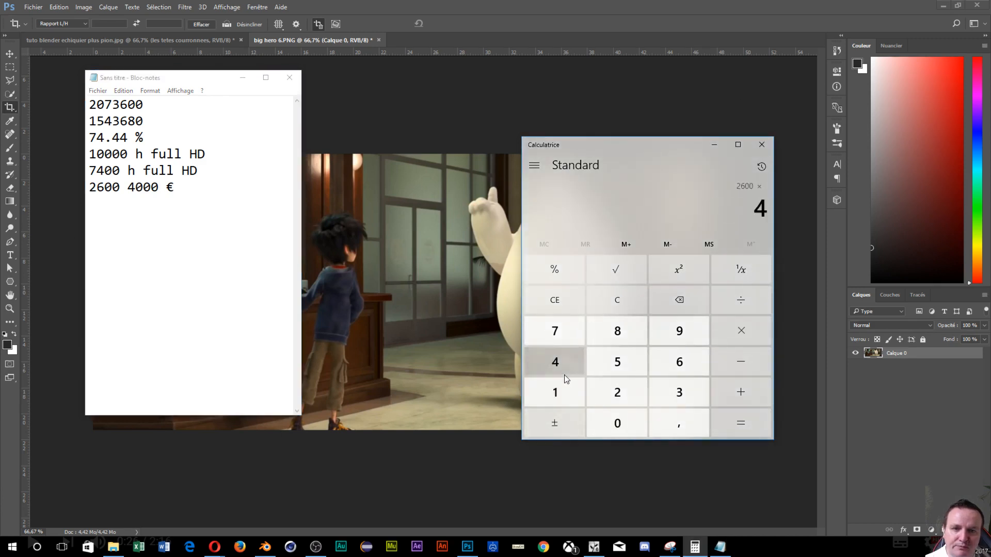
double_click(626, 423)
click(625, 423)
click(723, 424)
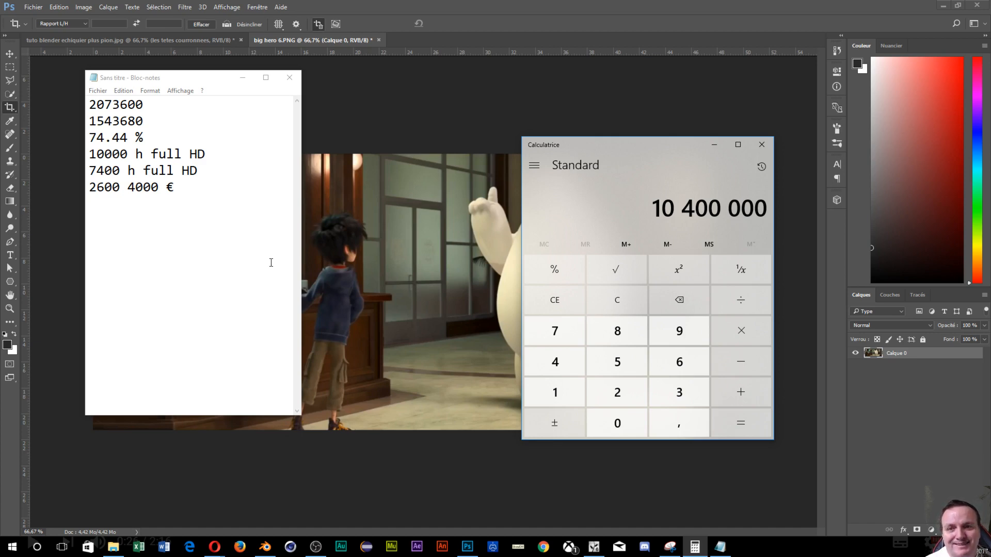
click(290, 79)
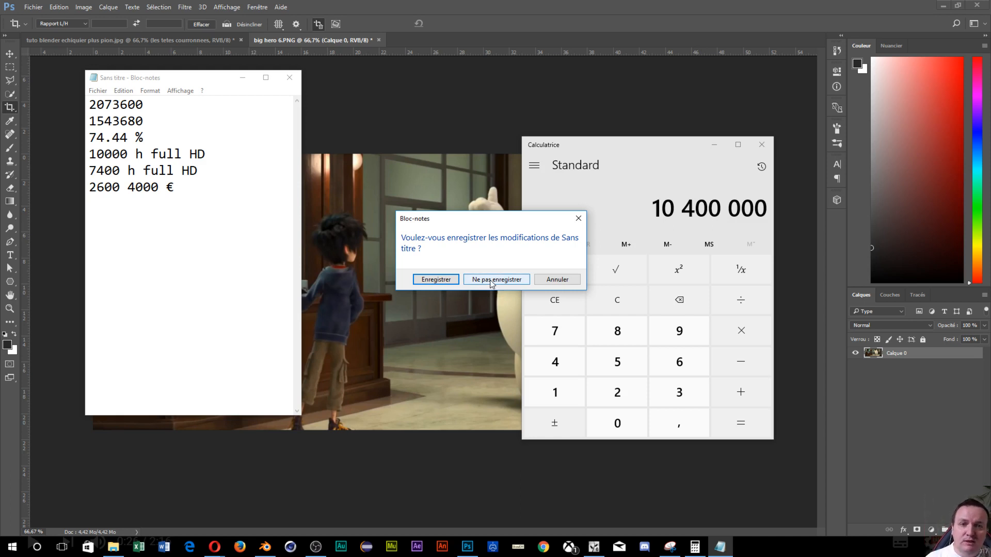
click(557, 279)
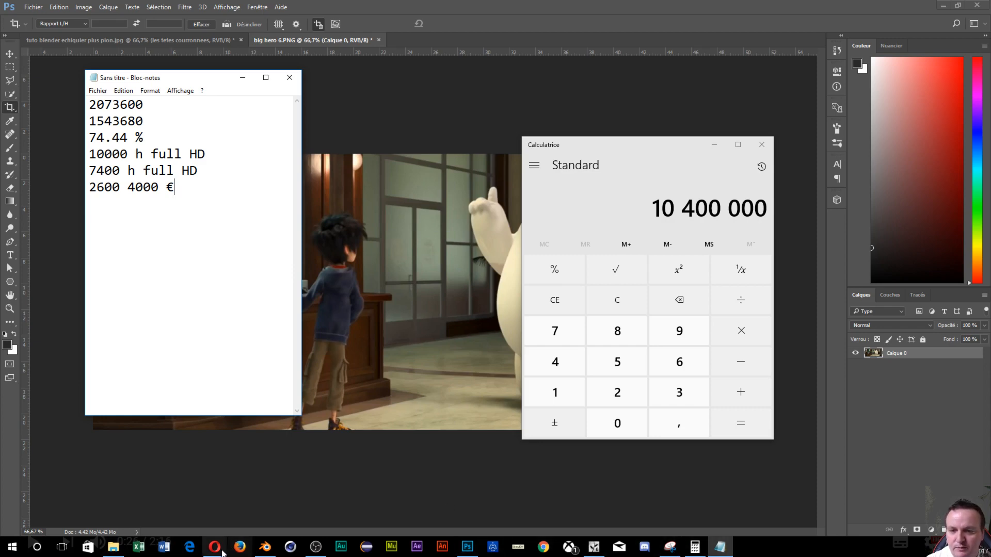
Switch to the Opera window with the Big Hero 6 trailer, leave full screen and open a new browser tab.
mouse_move(215, 546)
click(269, 512)
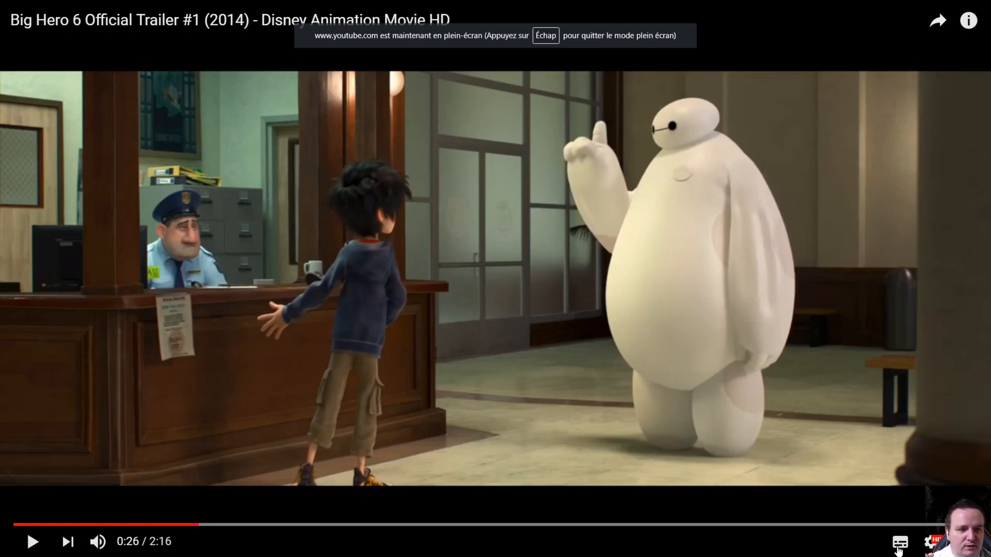
click(963, 541)
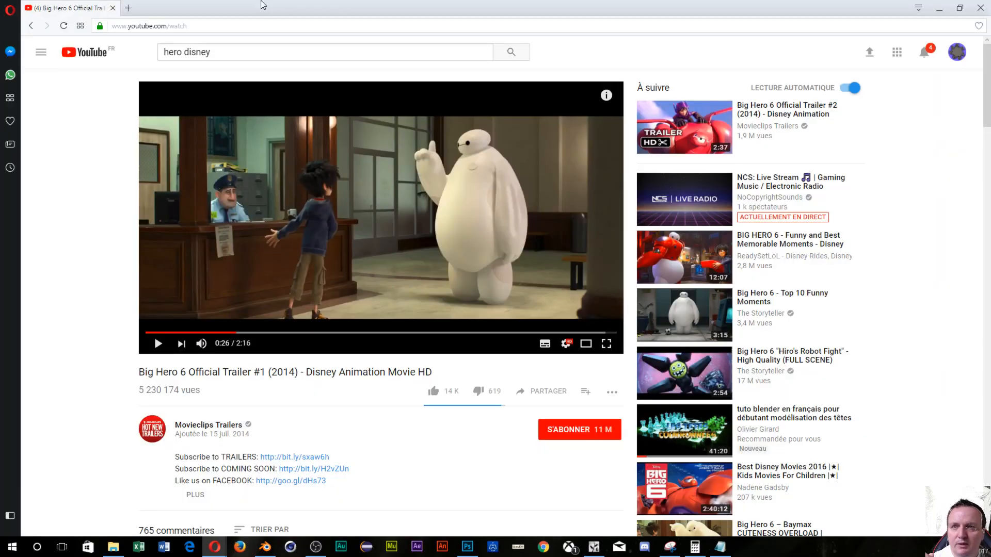
drag(136, 7, 114, 7)
click(111, 10)
Search Google for "heo disney".
click(471, 85)
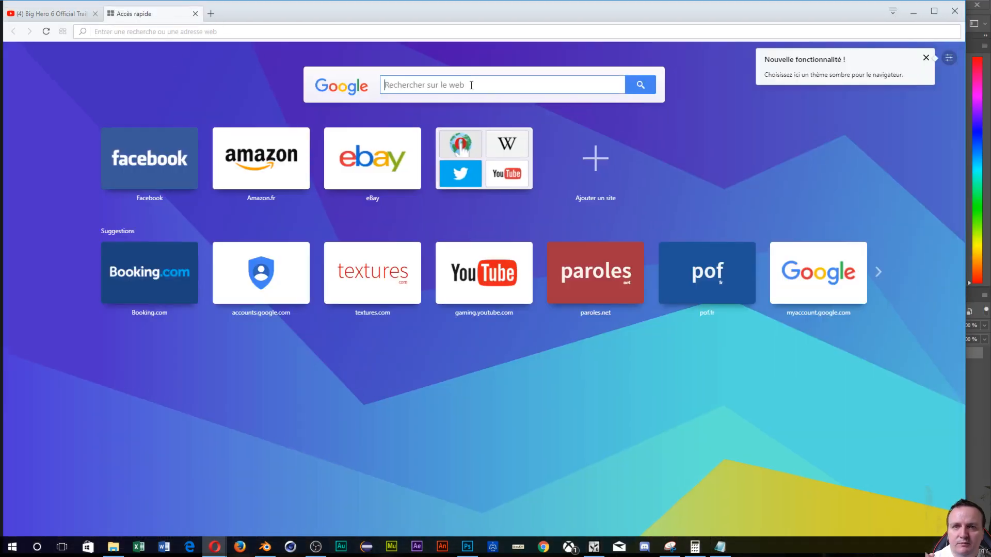
text(herr)
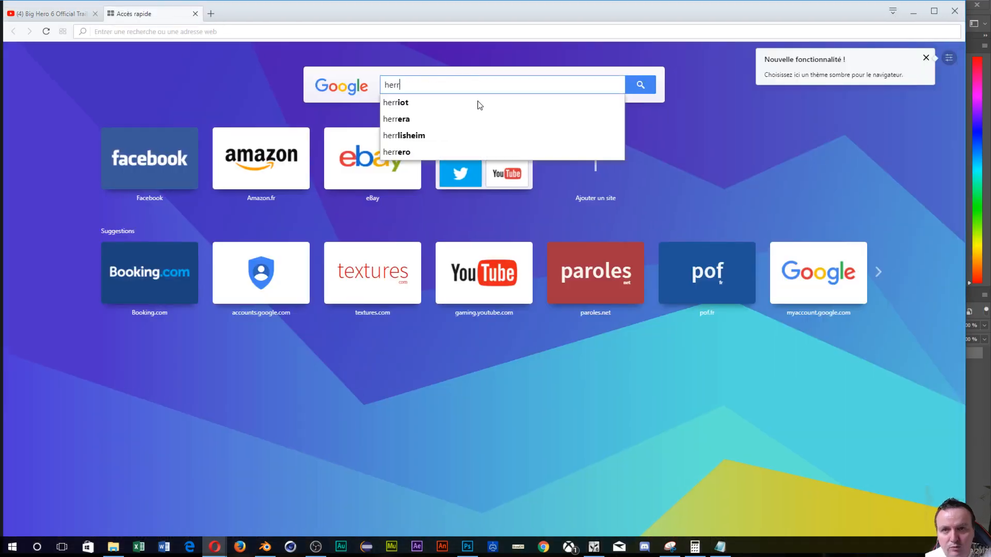
key(BackSpace)
text(o d)
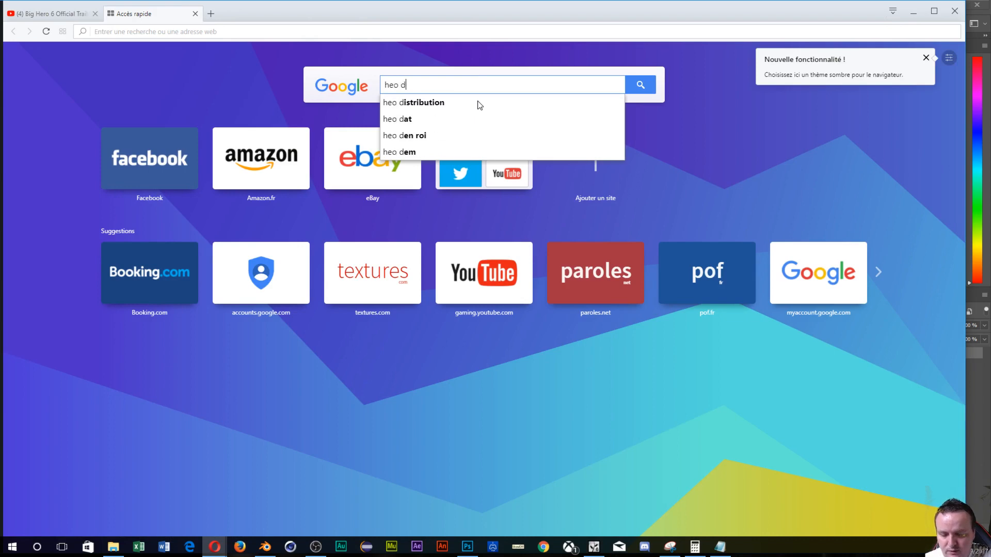
text(isney)
key(Return)
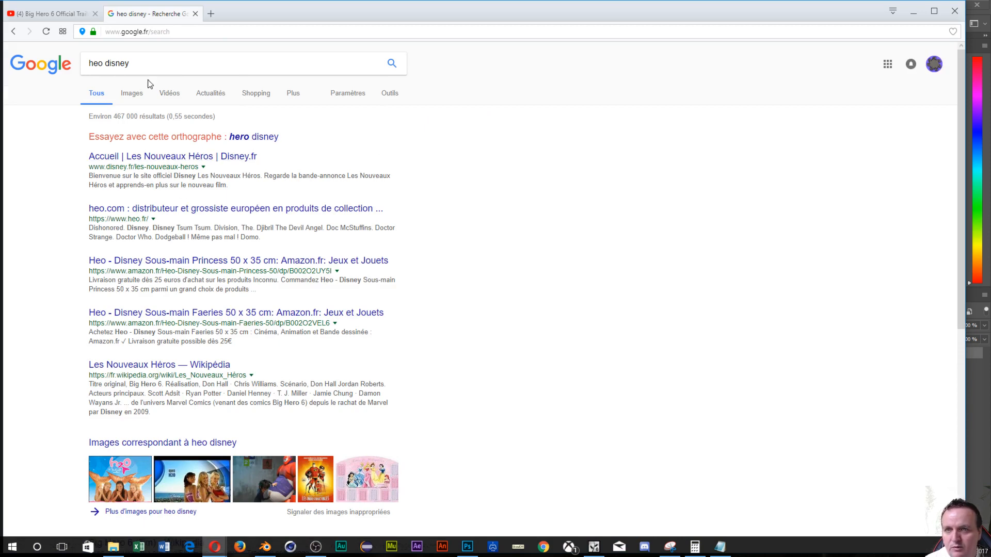
Search Google for the suggested query "les nouveaux héros disney" and open the film's Wikipedia article.
click(132, 64)
key(ctrl+a)
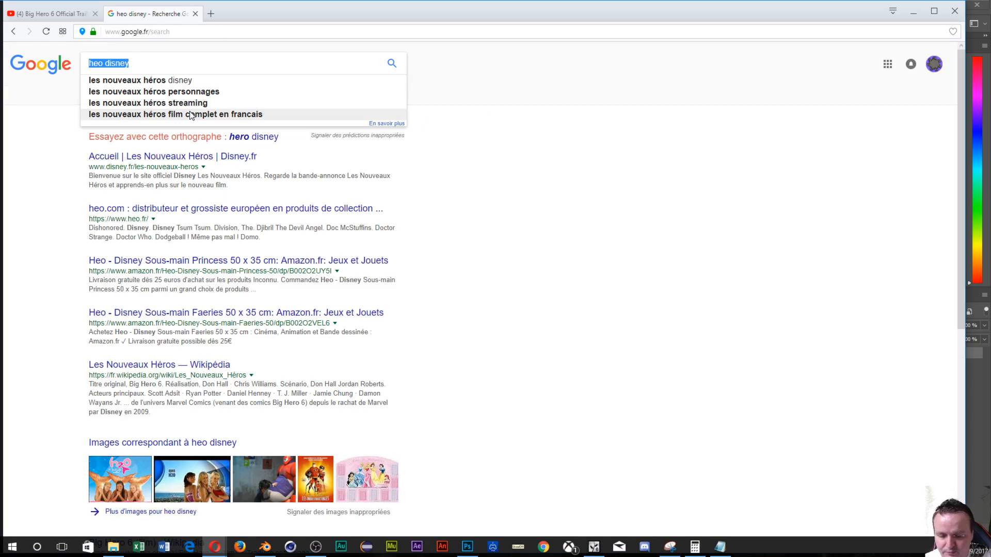
click(132, 80)
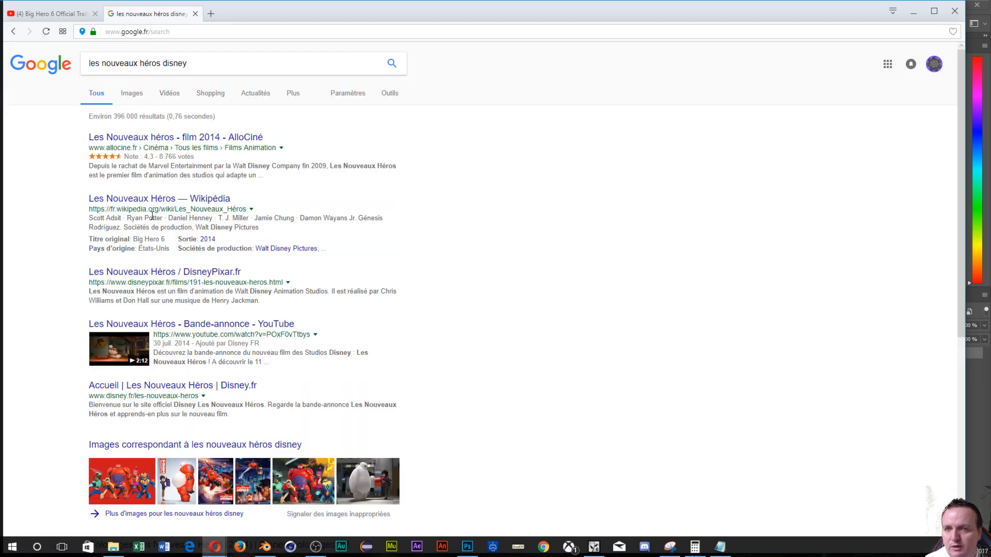
click(142, 203)
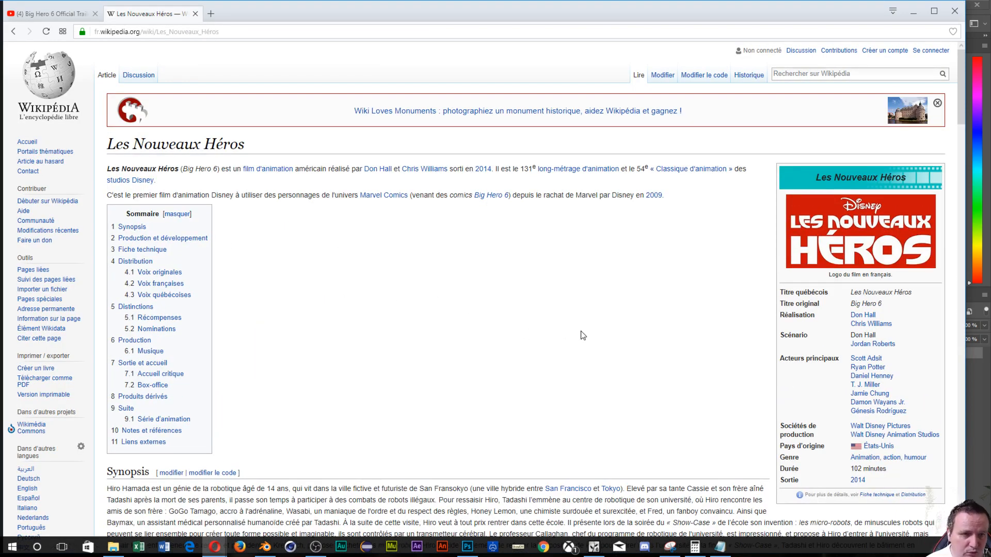
Look through the Les Nouveaux Héros article's infobox and production section for film details, and return to the search results.
scroll(590, 327, down, 2)
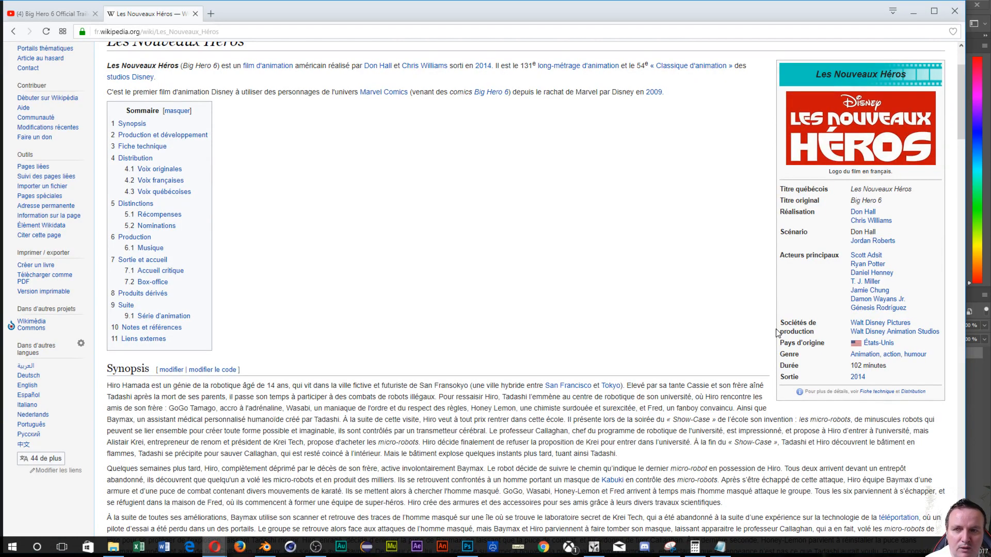
scroll(795, 348, down, 6)
scroll(784, 348, down, 3)
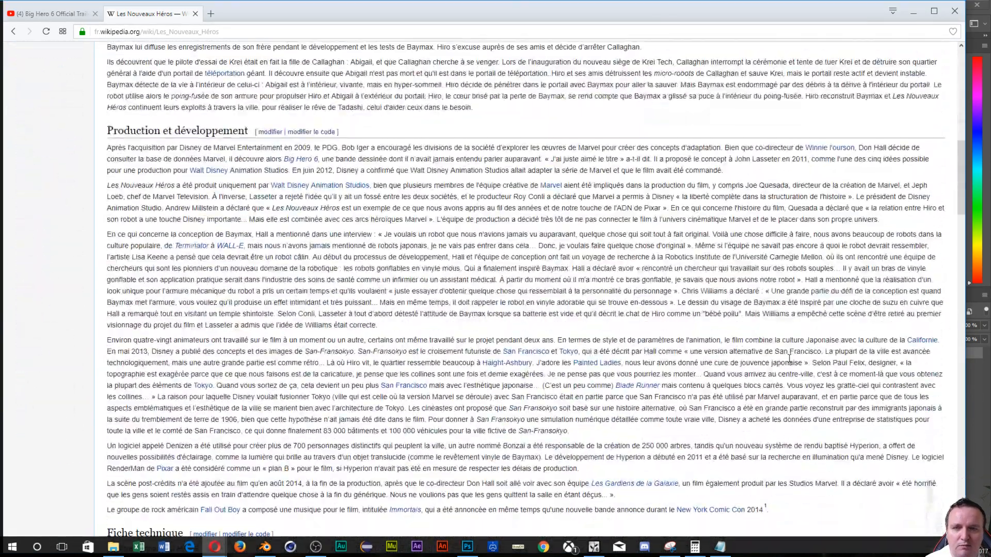
scroll(789, 358, up, 10)
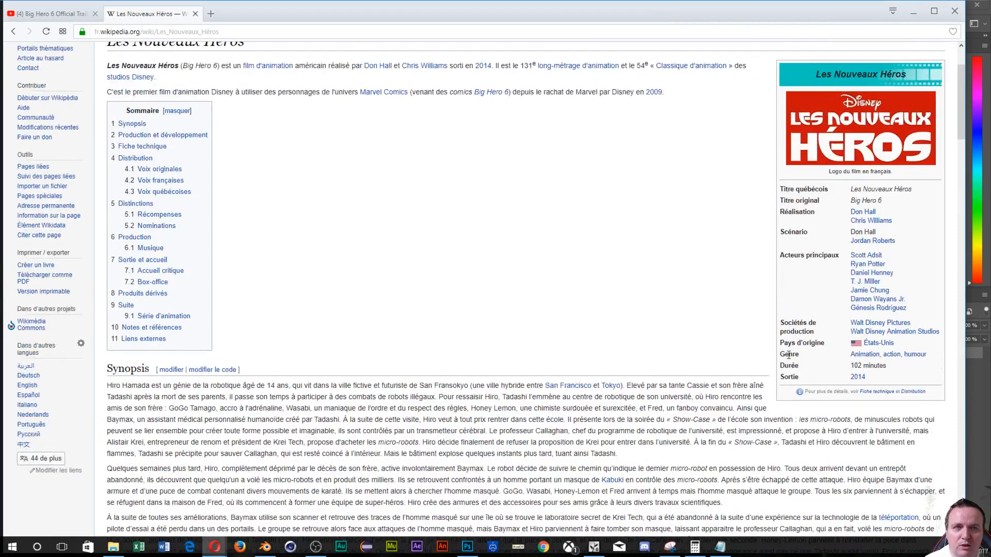
scroll(783, 353, up, 1)
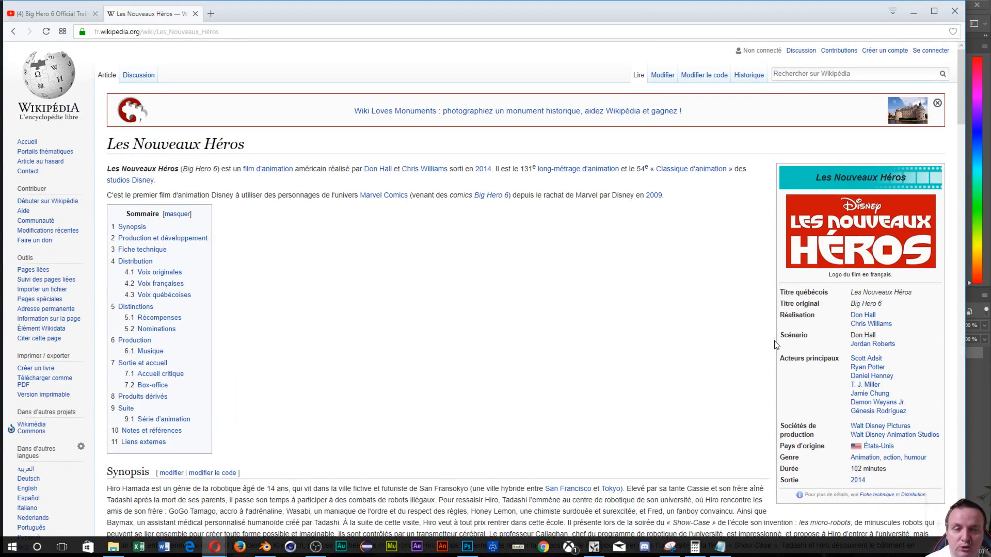
click(13, 32)
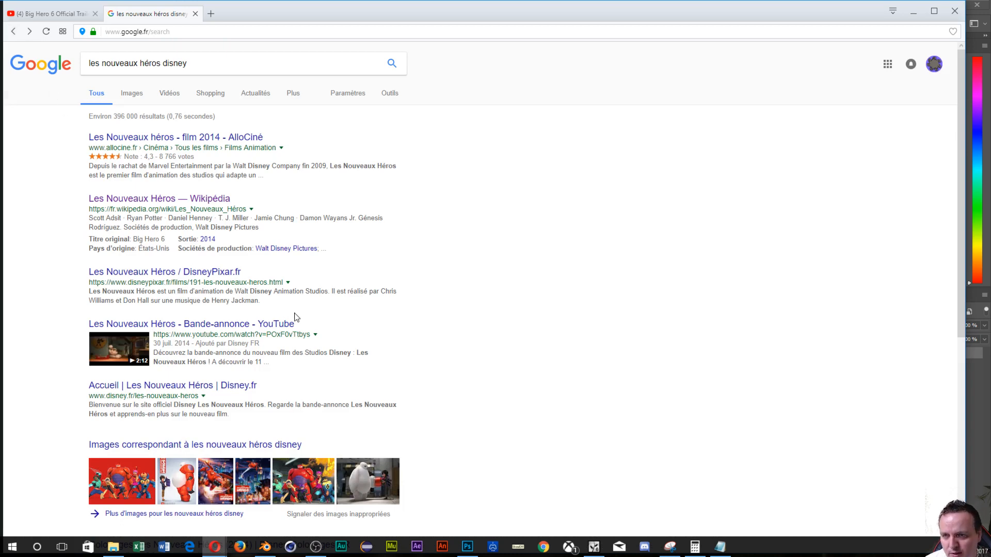
Search Google for "les nouveaux héros disney générique de fin".
scroll(304, 316, down, 4)
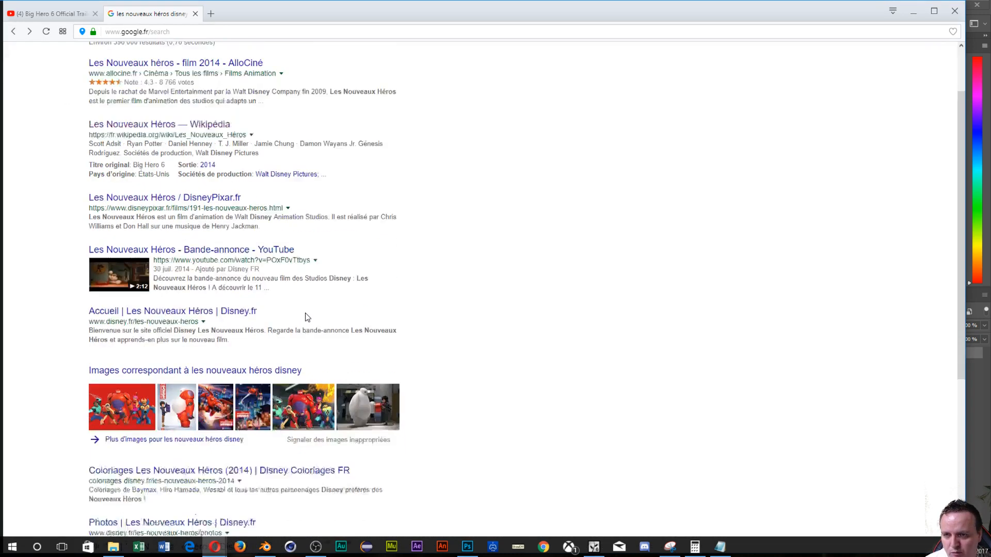
scroll(309, 323, down, 3)
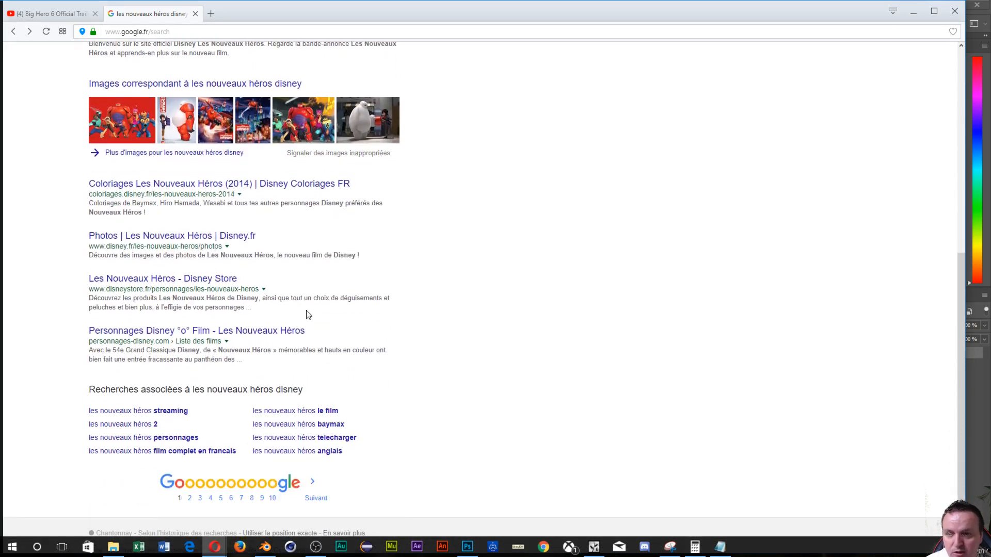
scroll(311, 317, down, 1)
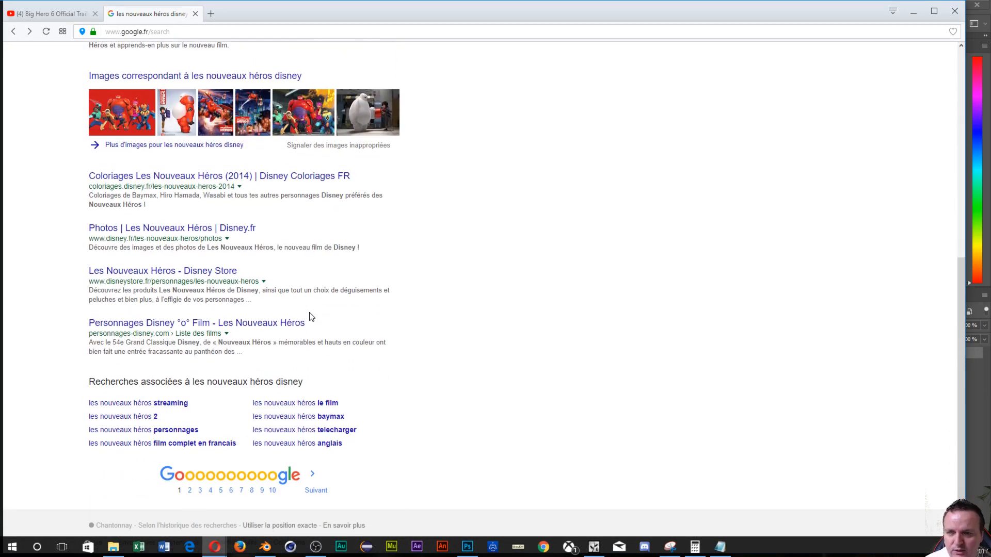
scroll(311, 317, up, 7)
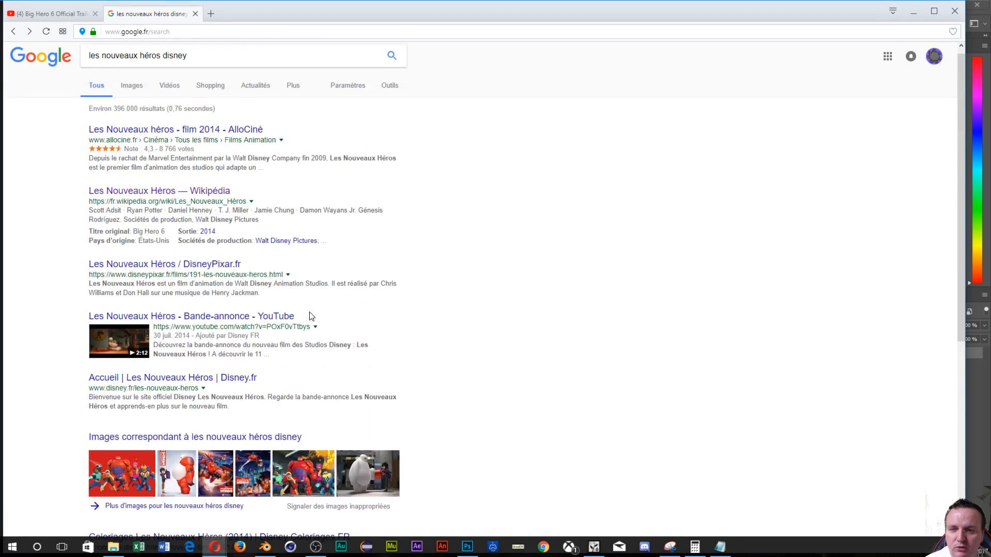
click(195, 58)
text(gé)
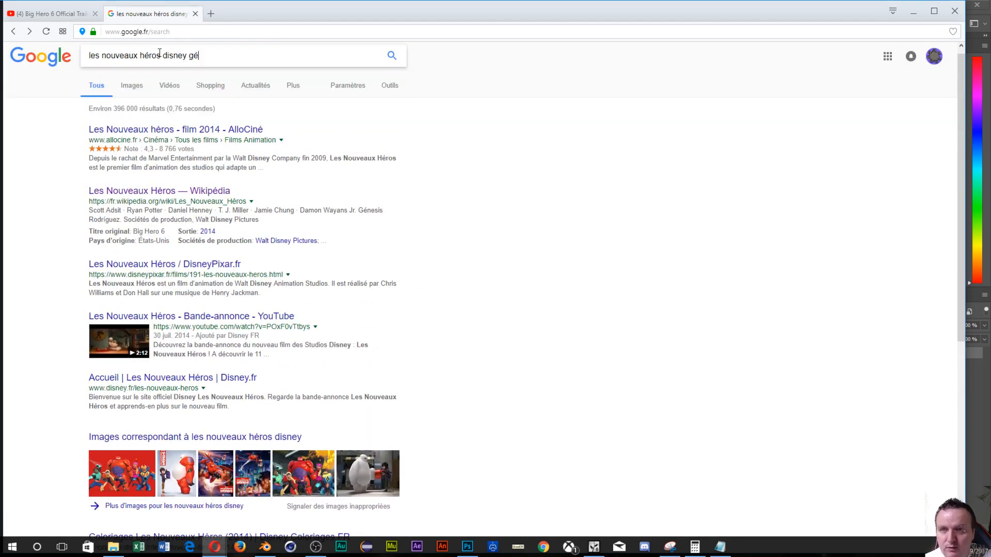
text(nérique )
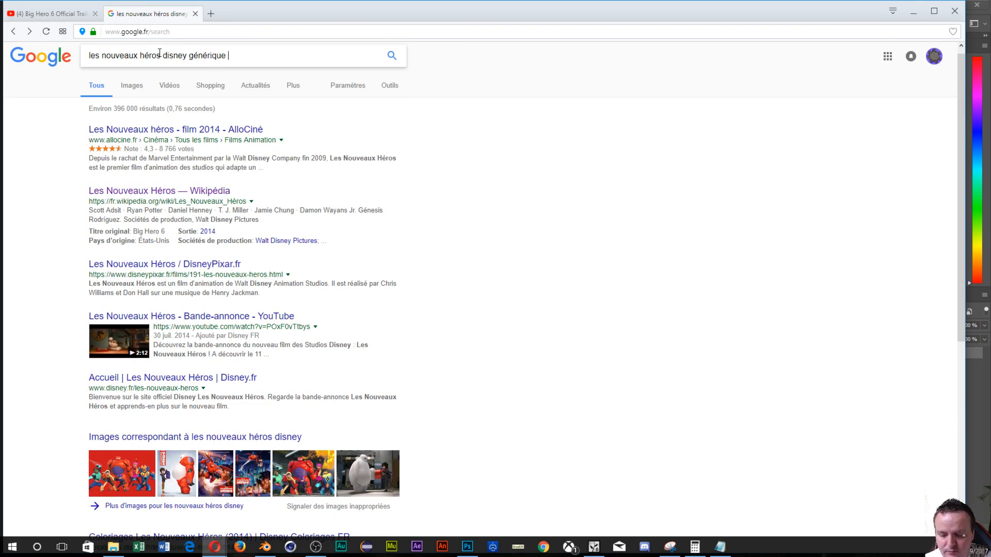
text(de fin)
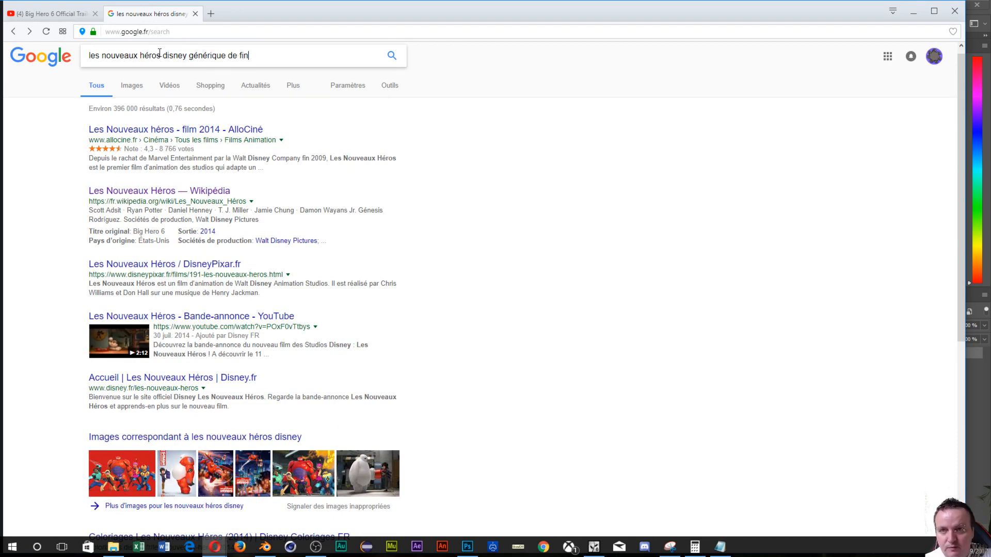
key(Return)
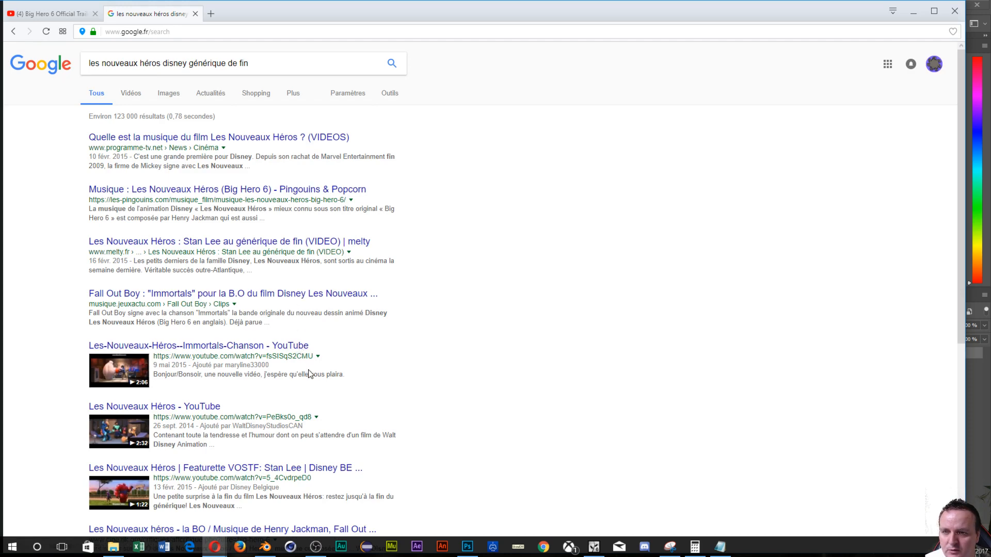
Examine the search results for a page or video about the end credits of Les Nouveaux Héros.
scroll(321, 385, down, 2)
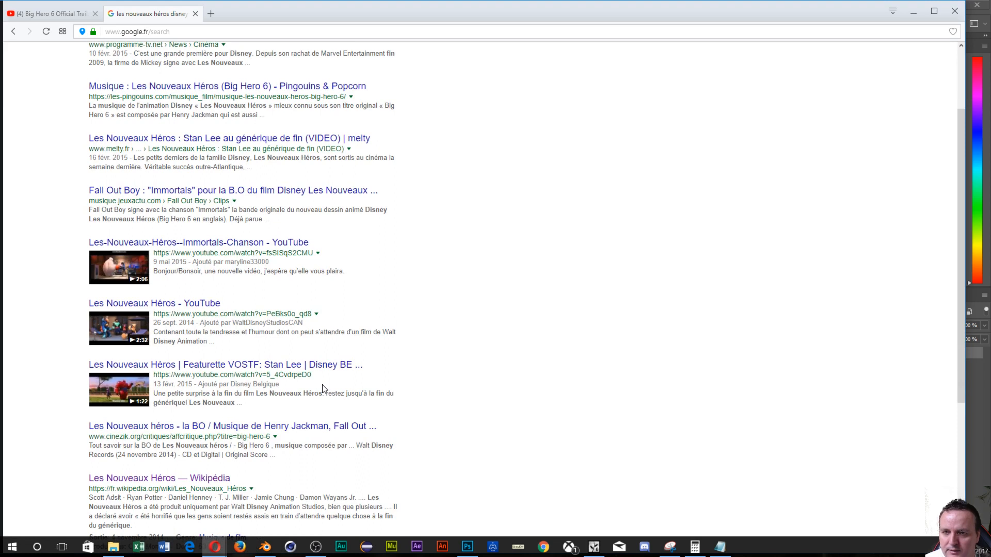
scroll(322, 387, down, 2)
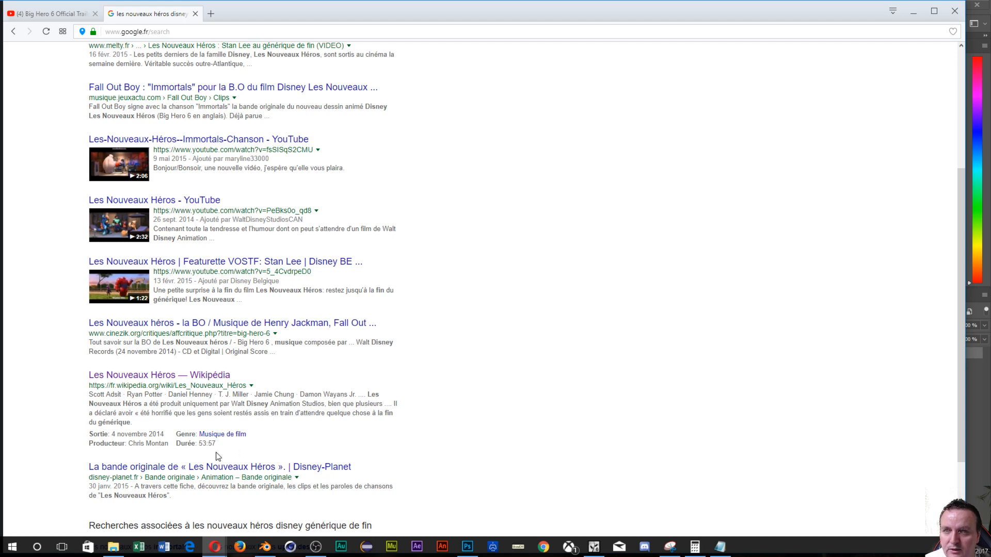
scroll(196, 363, up, 1)
scroll(196, 363, down, 2)
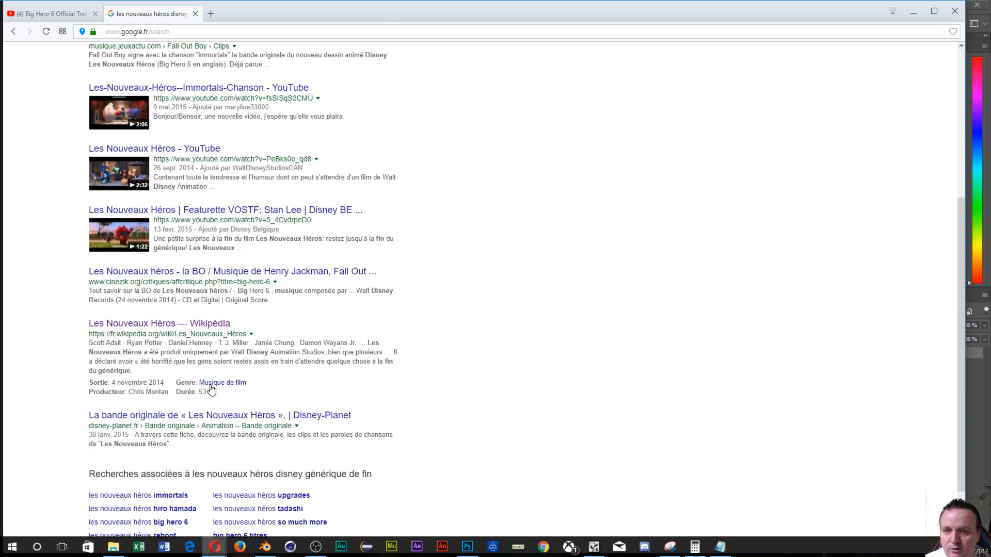
scroll(499, 342, down, 2)
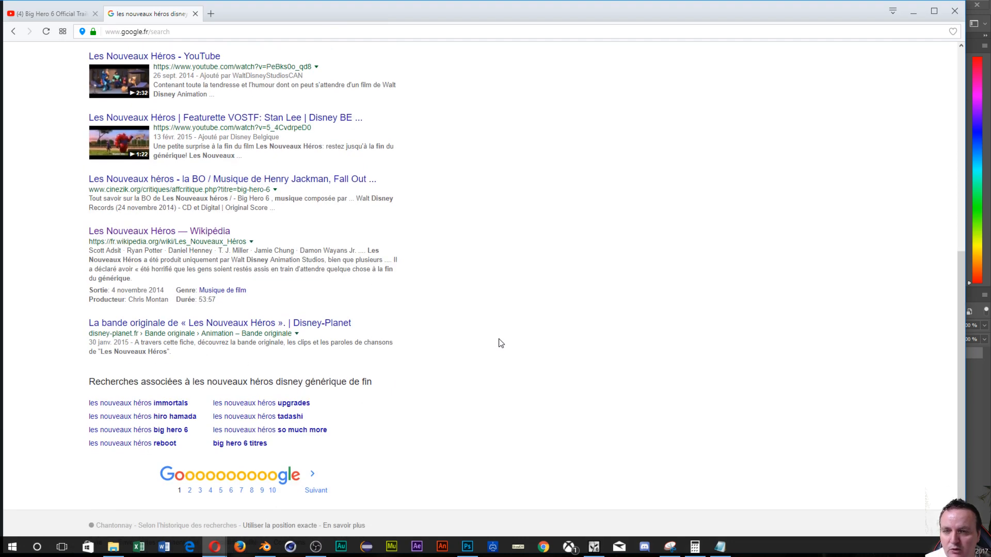
scroll(499, 343, up, 7)
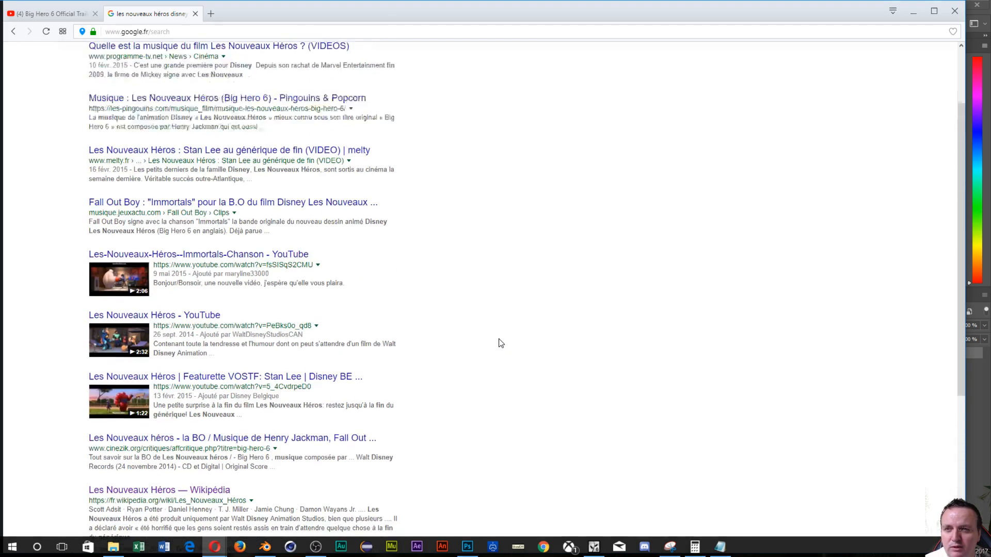
scroll(499, 343, down, 4)
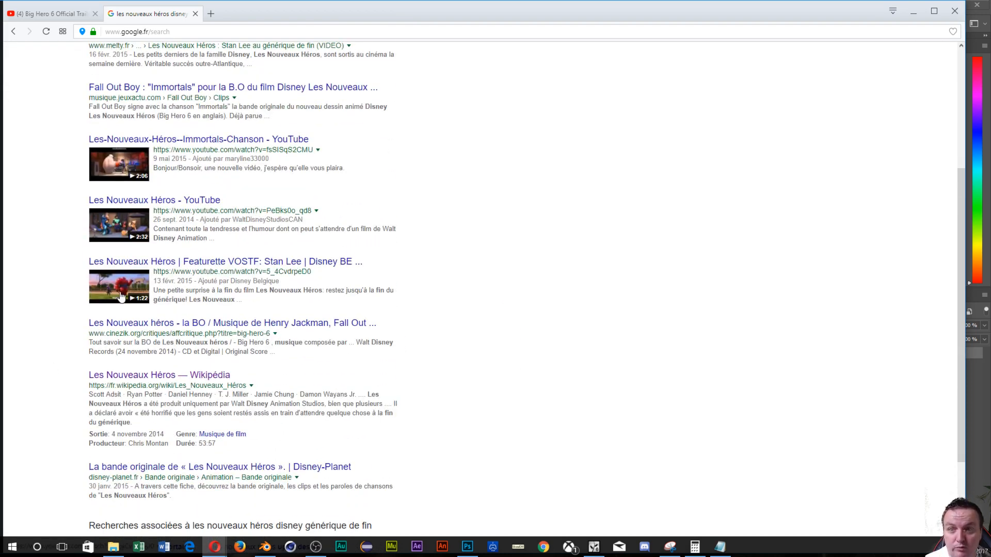
scroll(120, 297, up, 3)
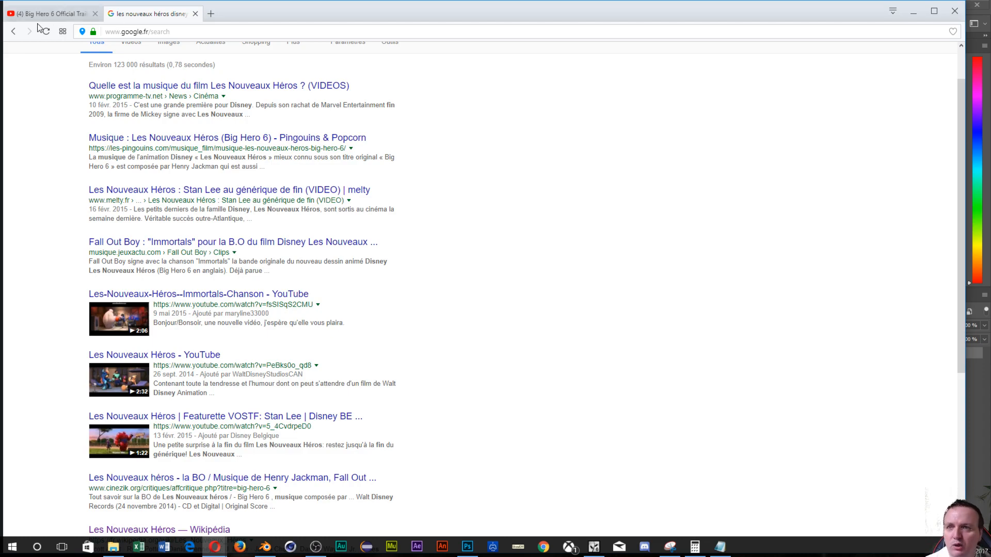
Close the Big Hero 6 trailer page and open the Wikipedia article on Les Nouveaux Héros from the earlier "les nouveaux héros disney" results.
click(14, 19)
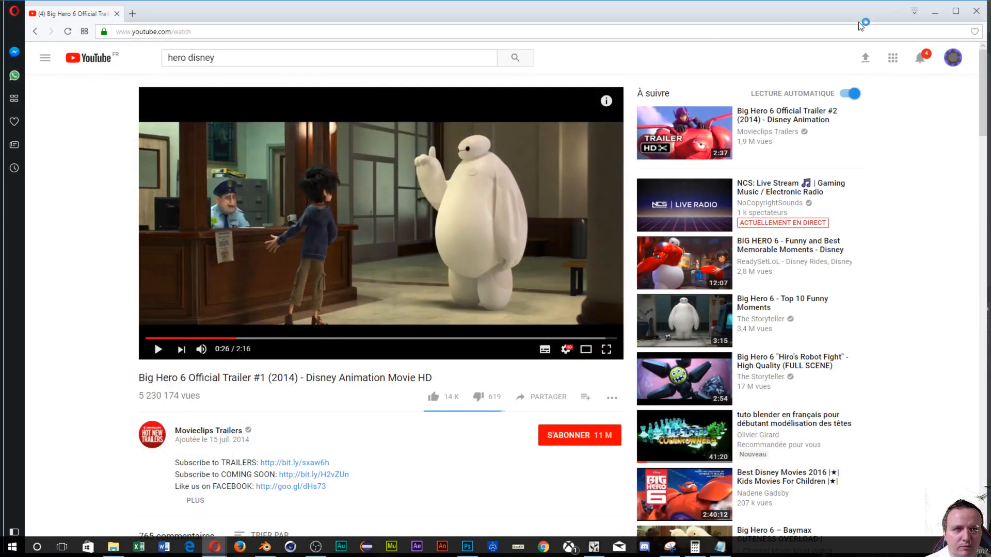
click(974, 17)
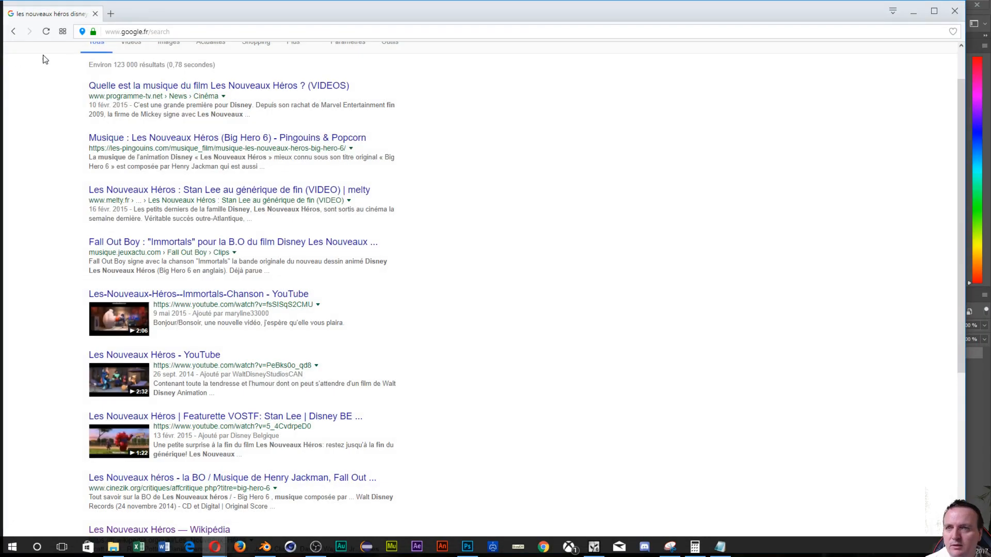
click(9, 33)
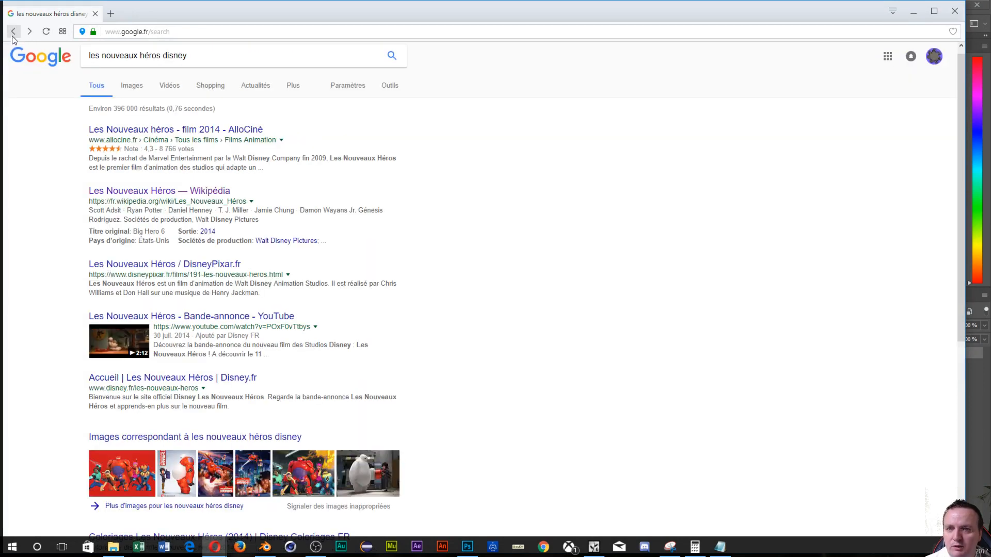
click(14, 33)
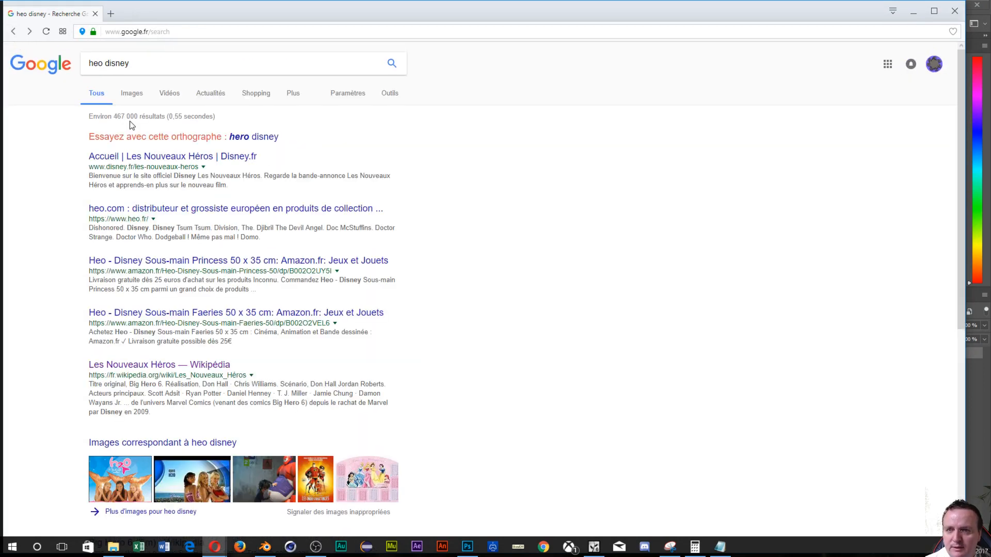
click(30, 32)
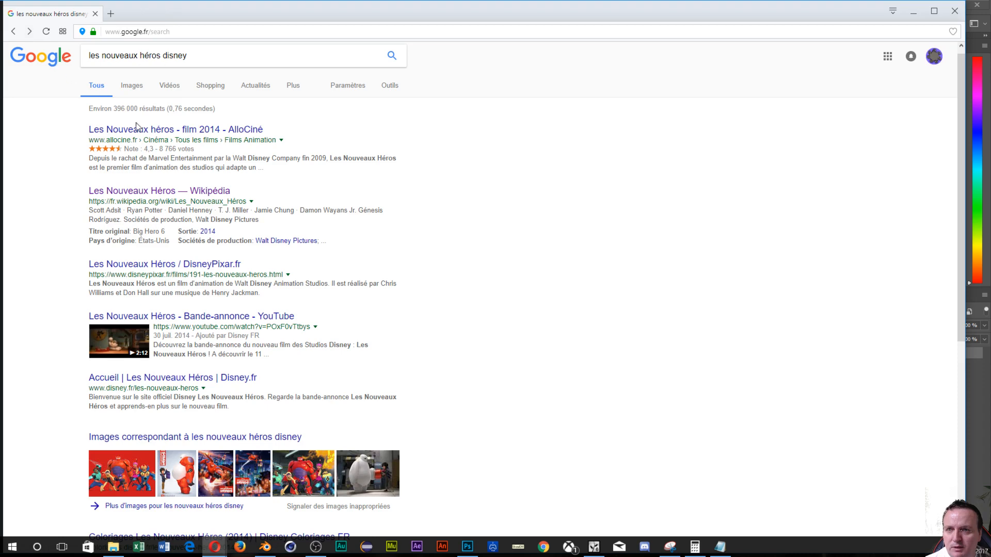
click(154, 191)
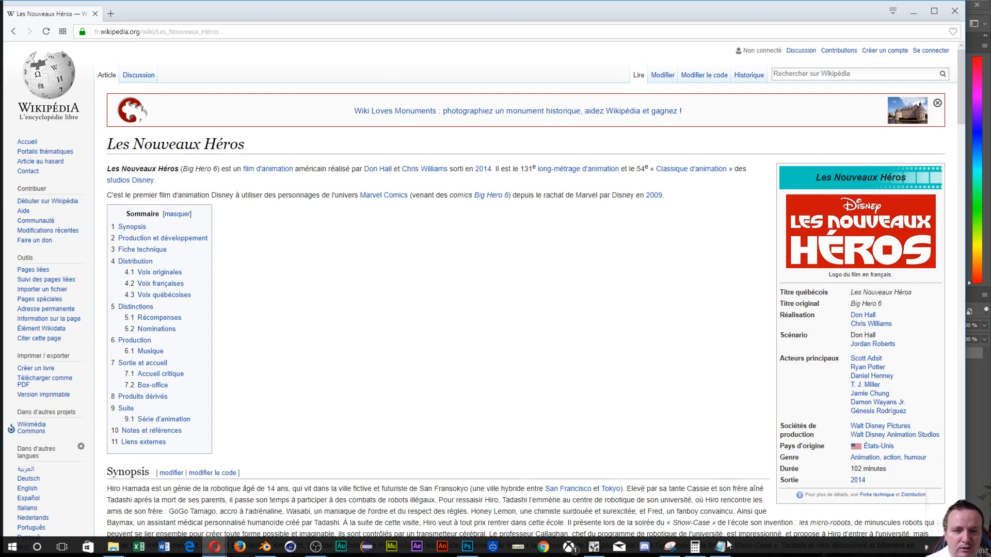
Bring up the calculator and the Notepad notes over the article, and enter 10000 in the calculator.
click(697, 548)
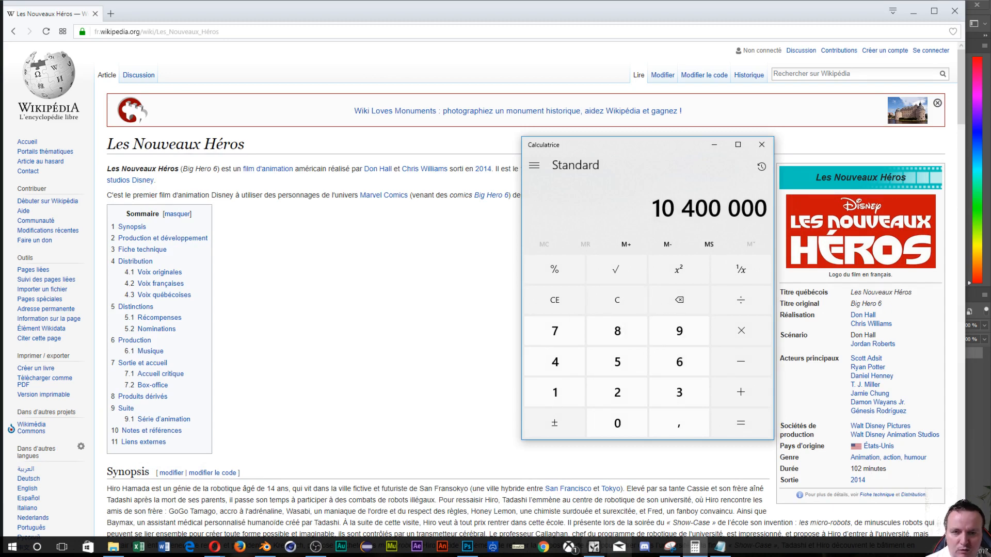
click(724, 555)
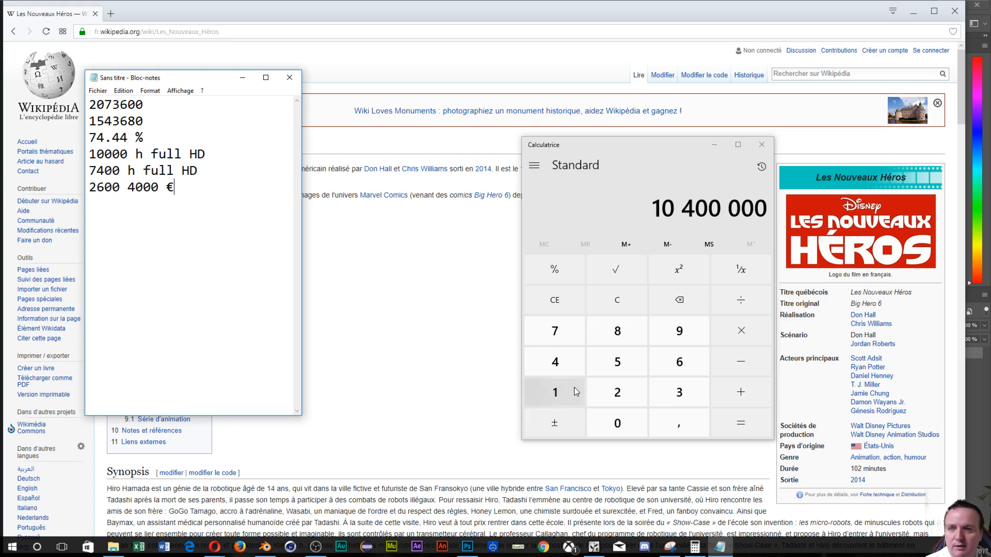
click(555, 389)
double_click(603, 423)
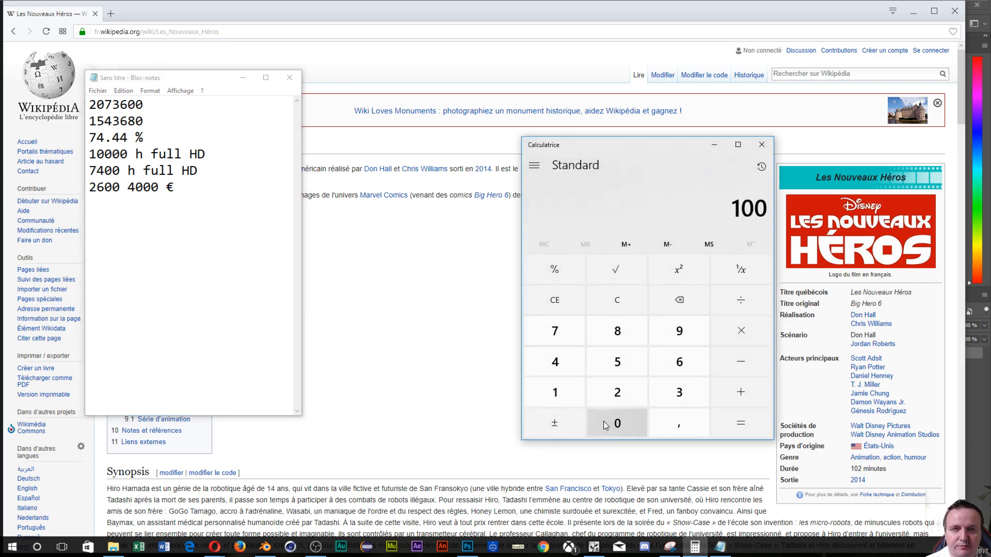
click(606, 422)
click(606, 421)
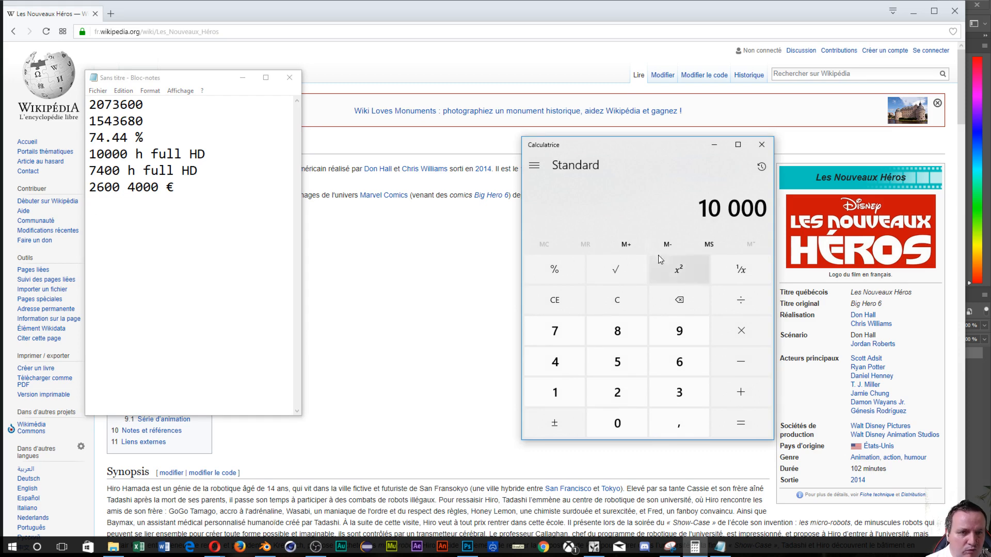
Move the calculator and the Notepad notes off the article, keeping the unsaved notes open.
drag(631, 151, 990, 181)
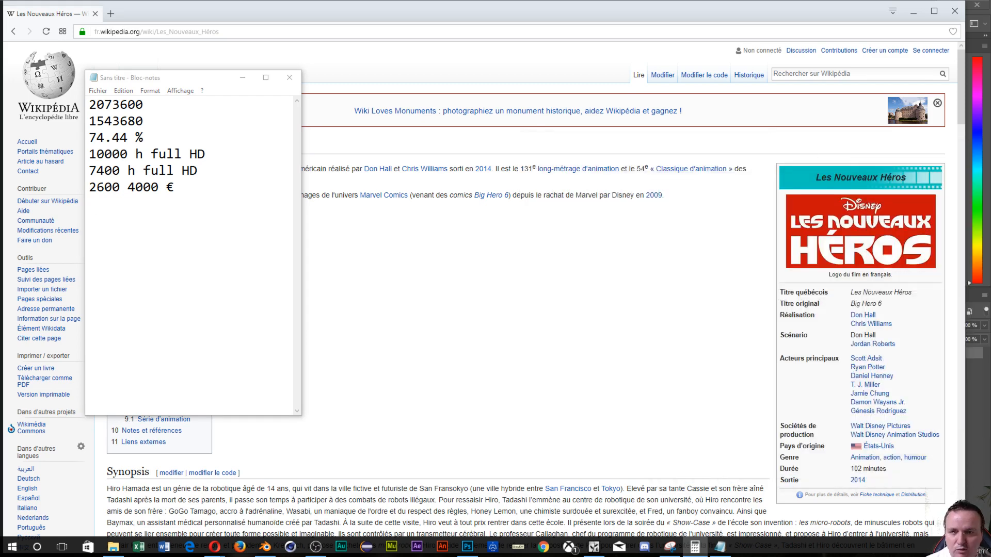
click(289, 78)
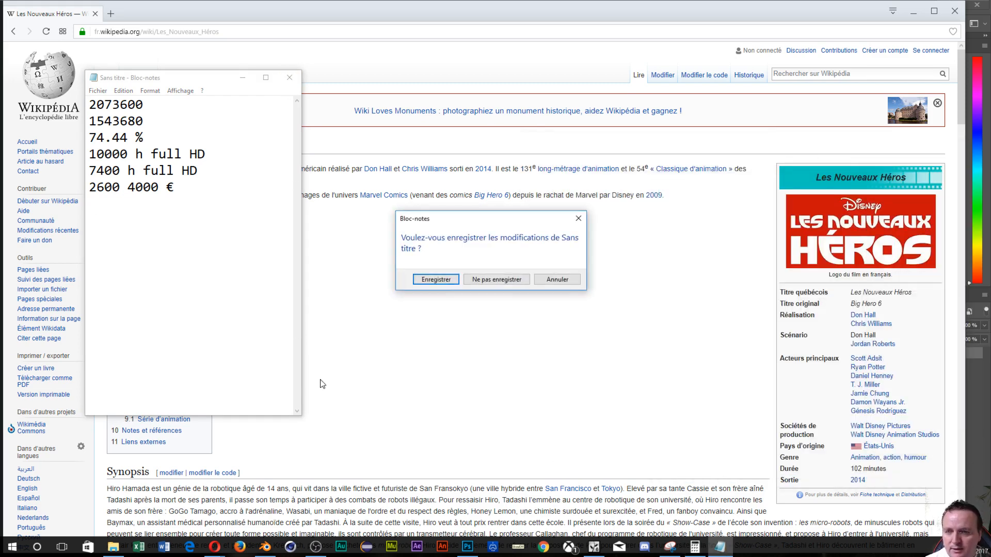
click(565, 284)
drag(204, 80, 990, 108)
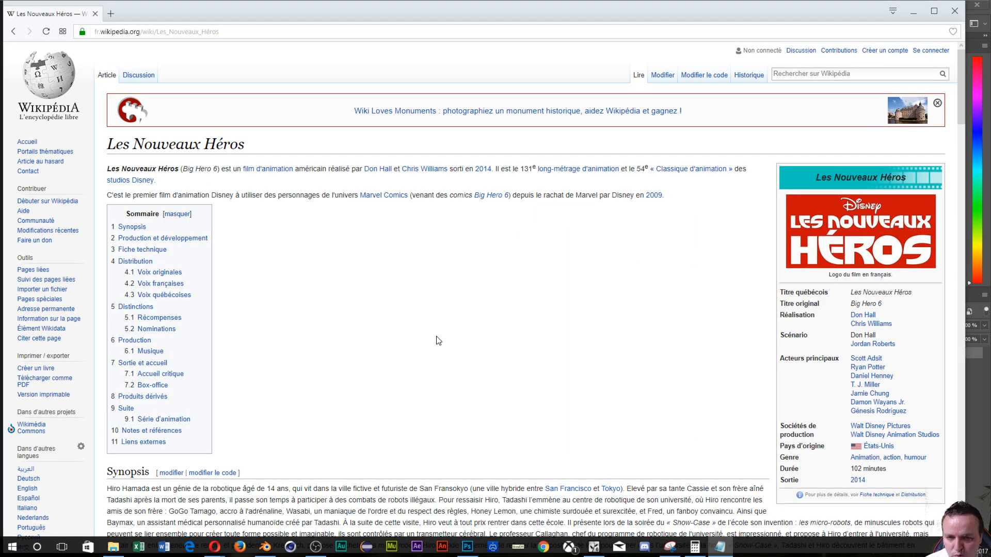
Search Google in a new browser tab for "coût du film super hero".
scroll(445, 339, down, 5)
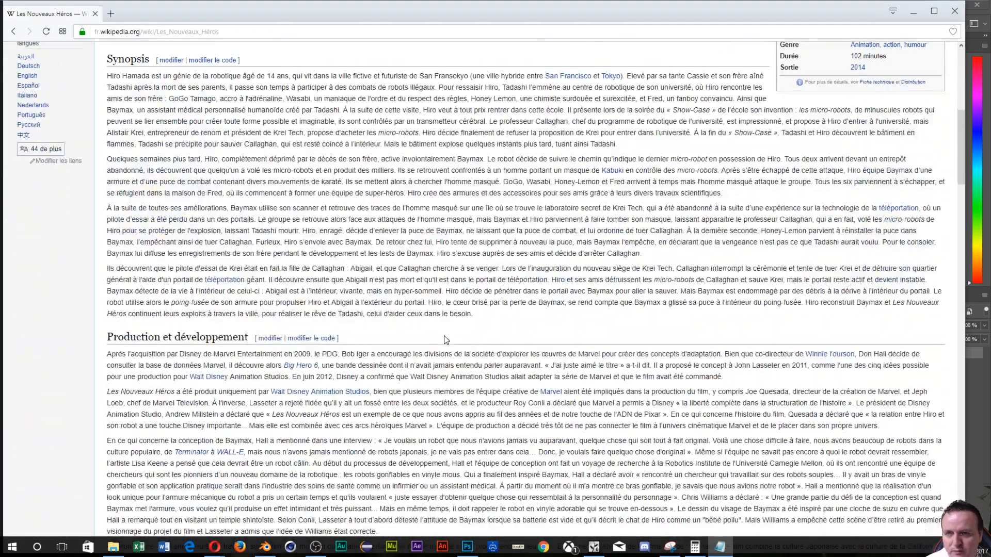
scroll(445, 339, up, 8)
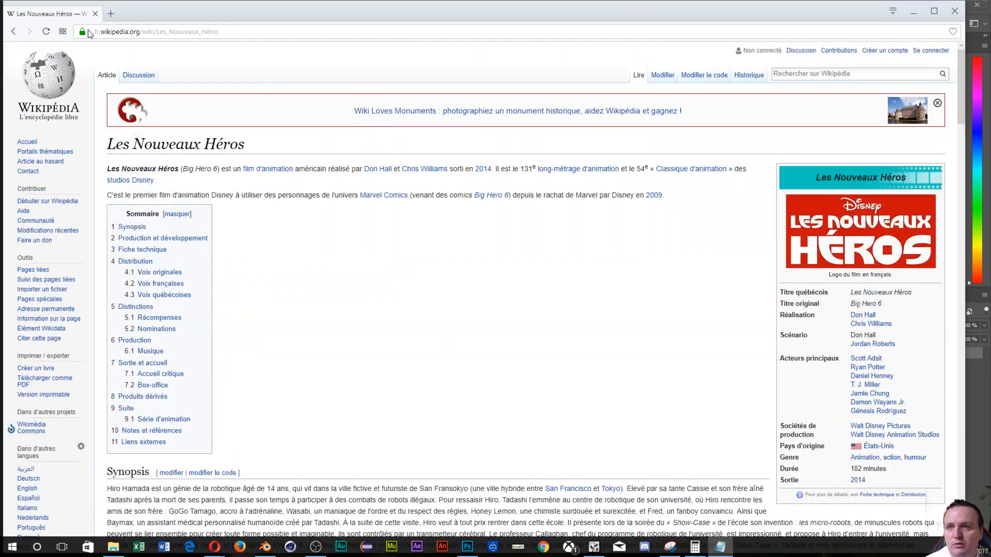
click(113, 13)
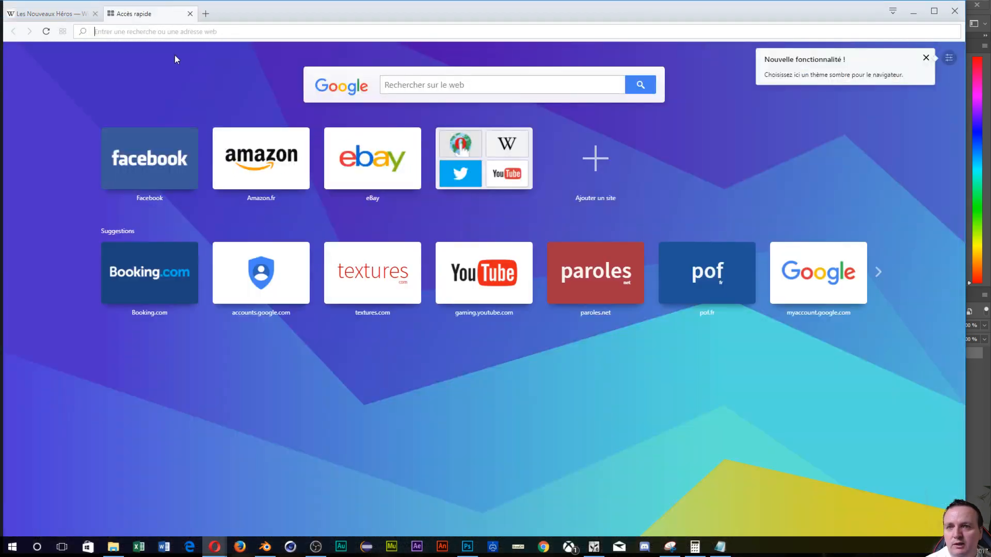
click(421, 88)
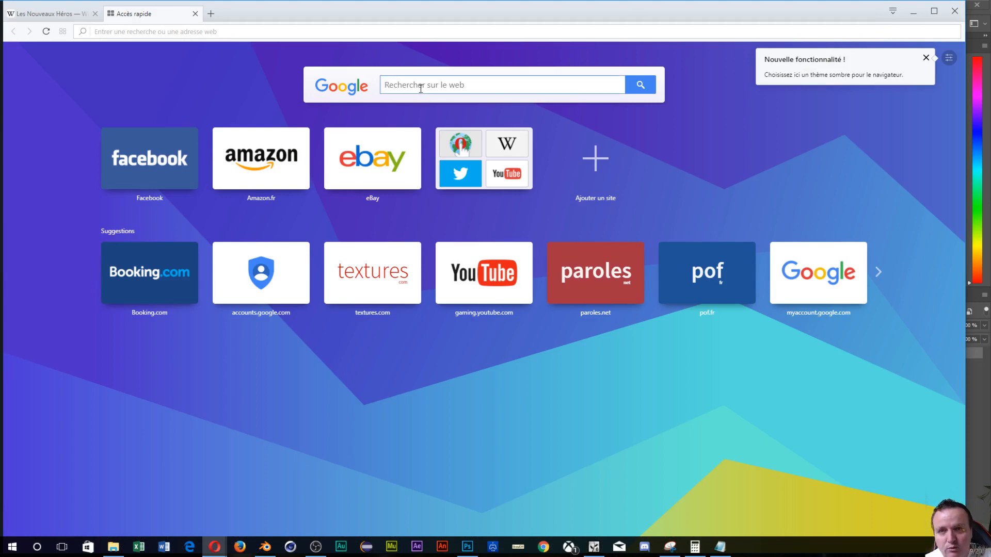
text(c)
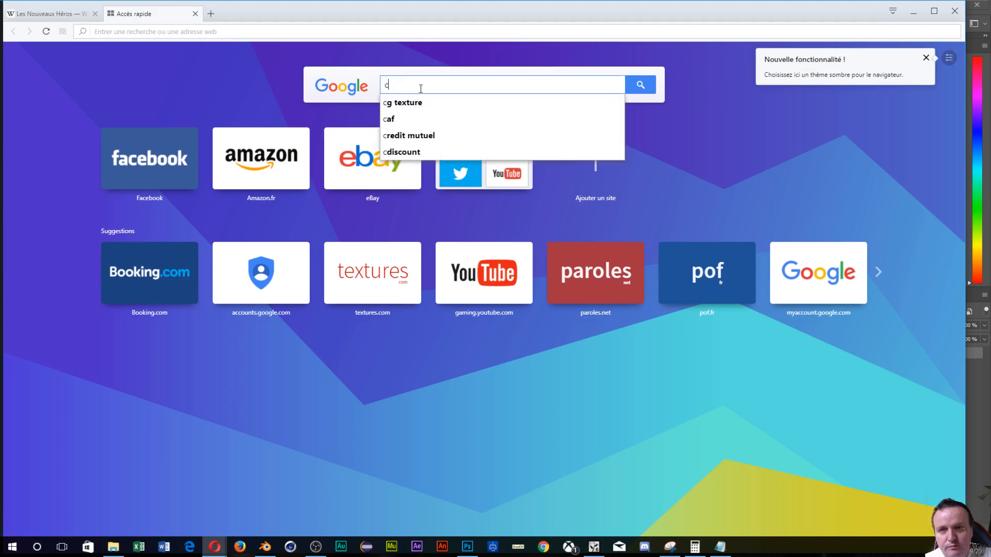
text(o)
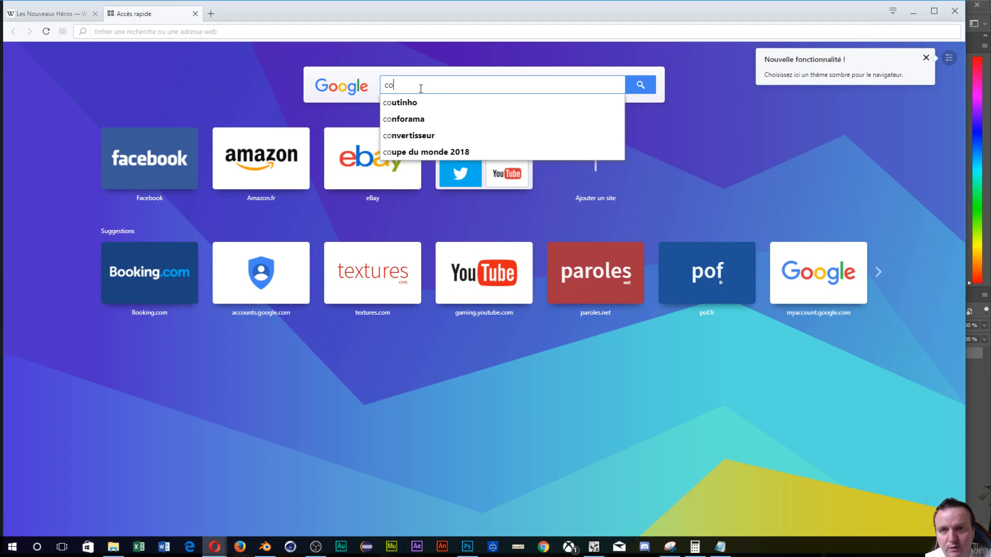
text(ût du fil)
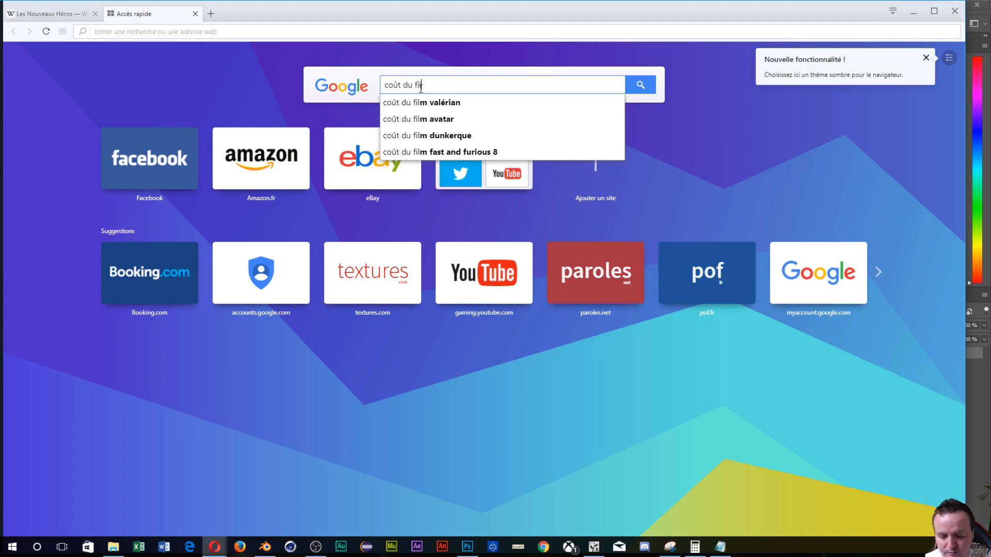
text(m super hero)
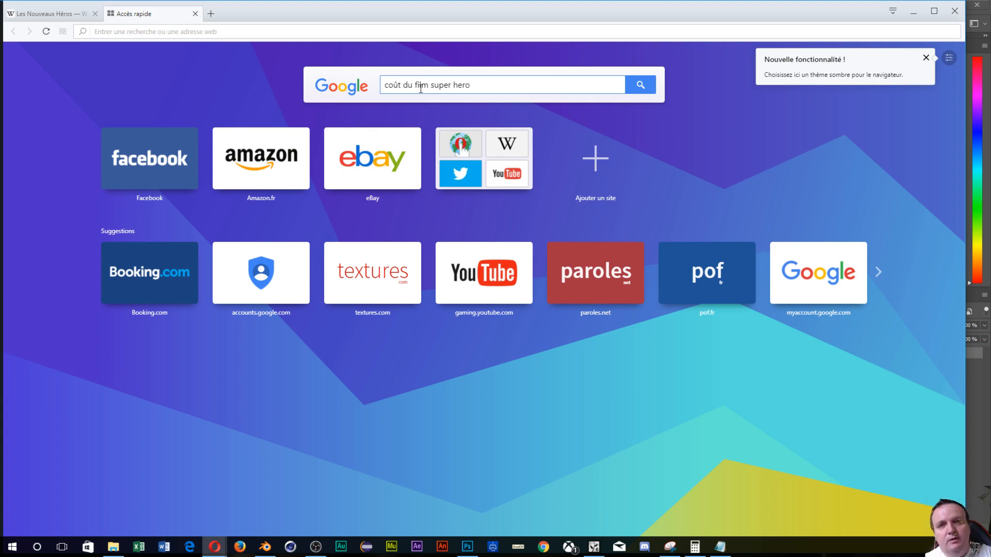
key(Return)
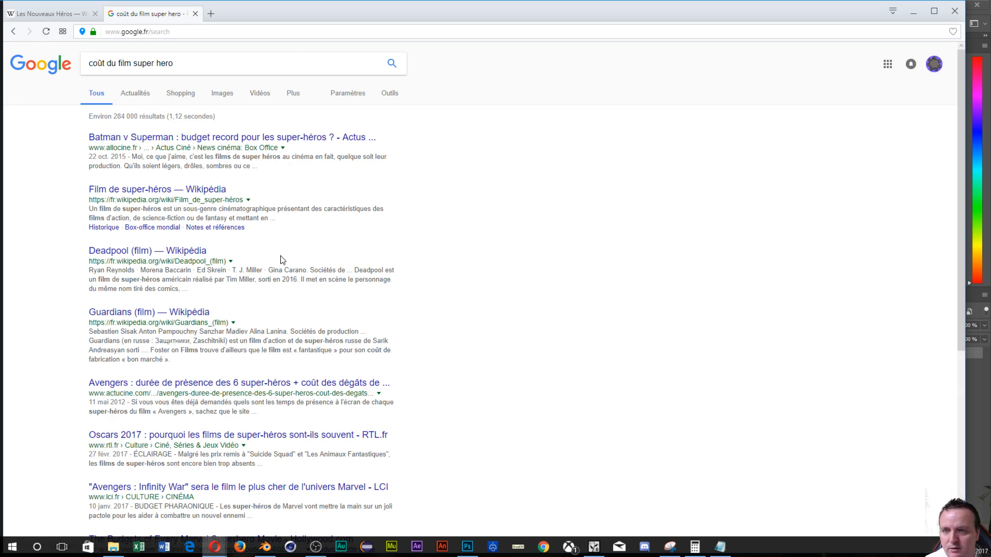
Refine the query to name the film and Disney, and show the results for "coût du film nouveaux hero disney".
click(239, 62)
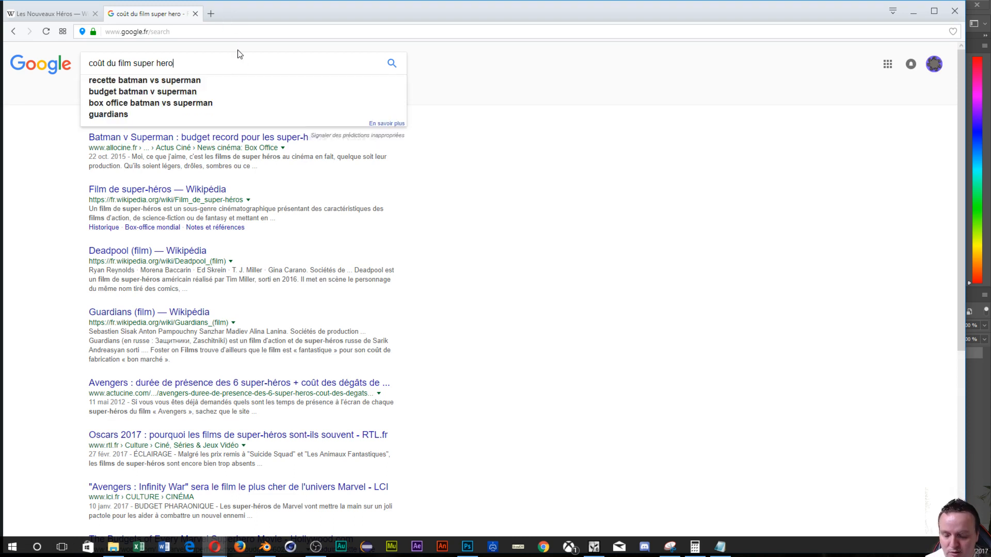
click(238, 51)
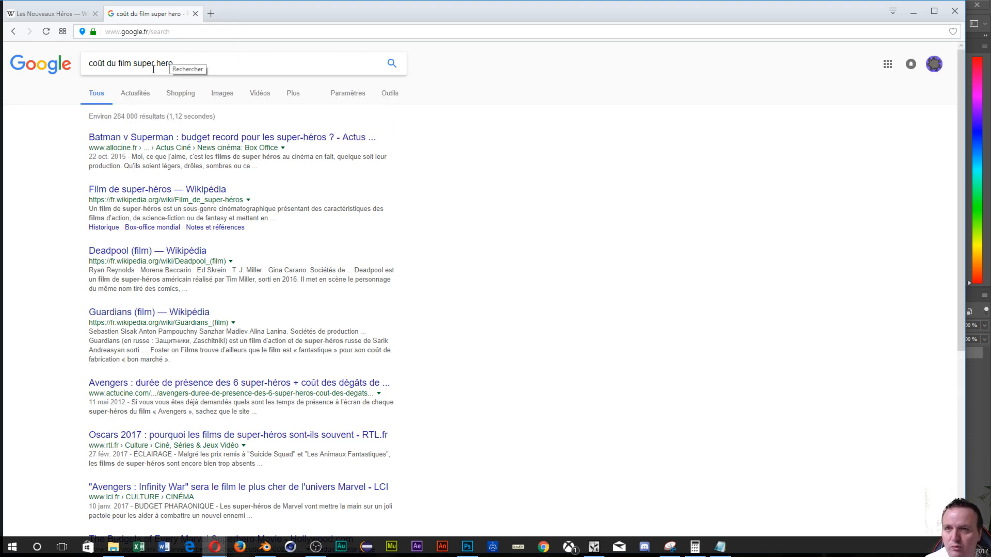
drag(154, 67, 132, 60)
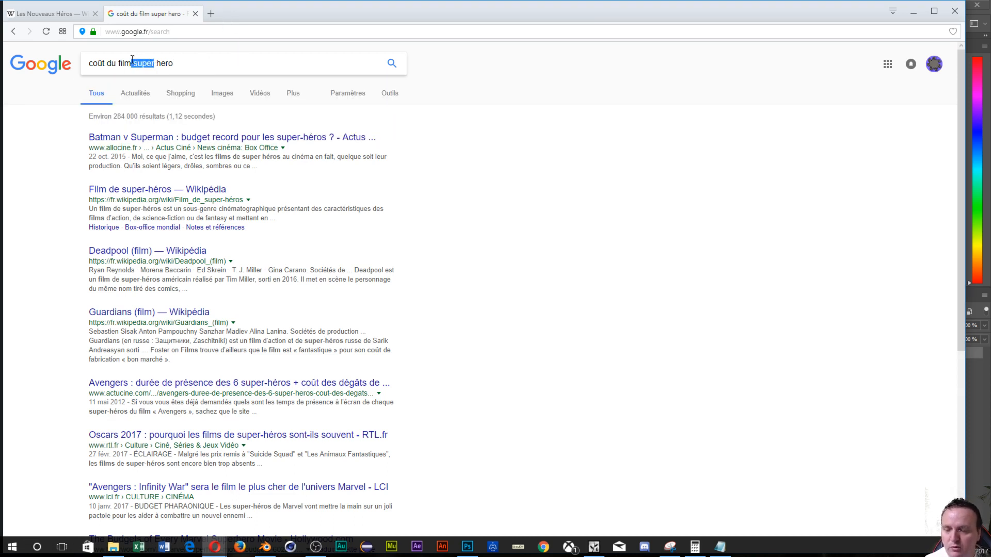
text(nouveau)
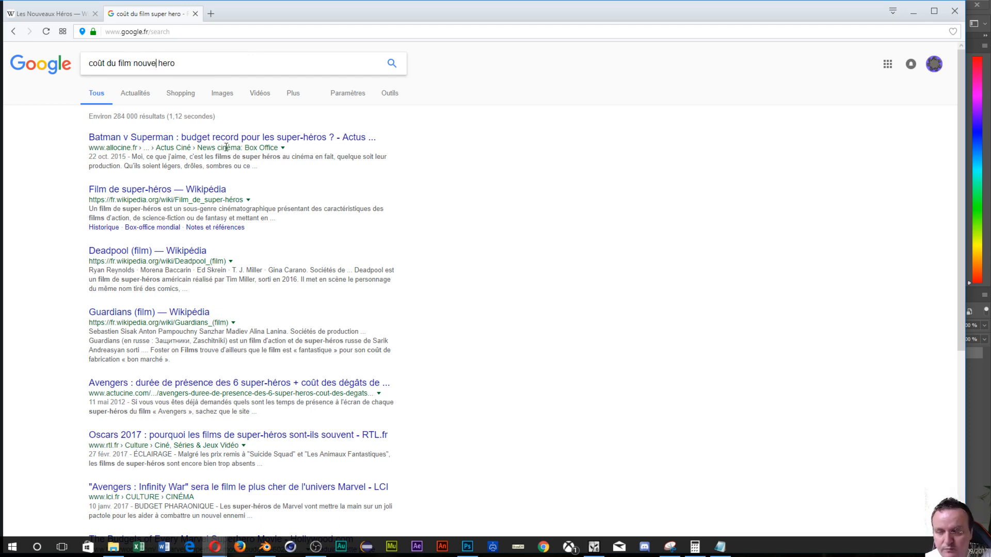
text(x)
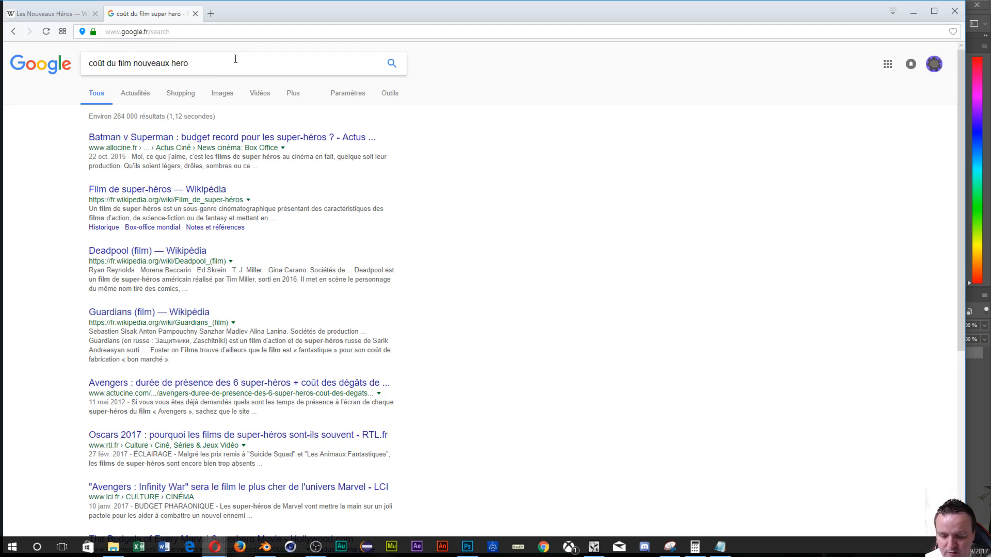
text(disner)
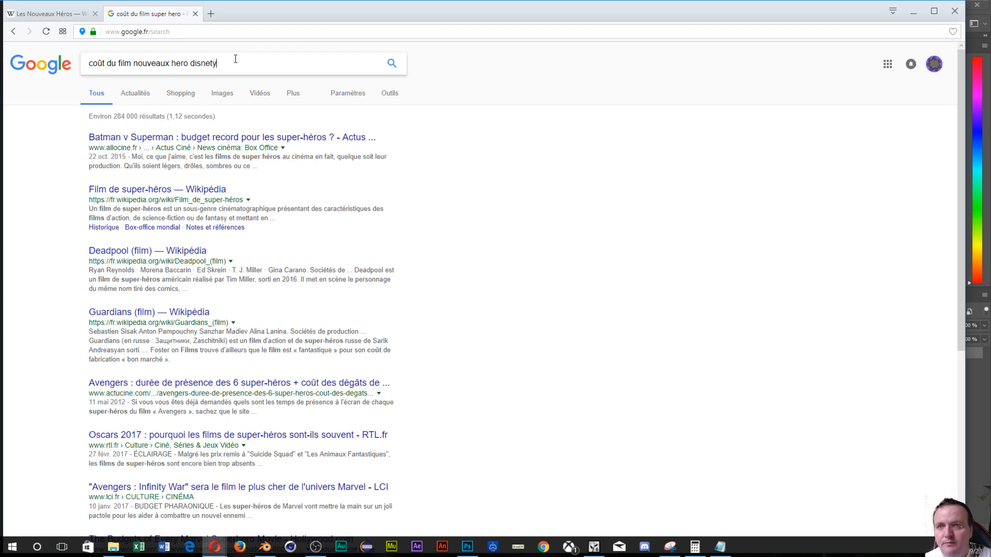
text(t)
key(Return)
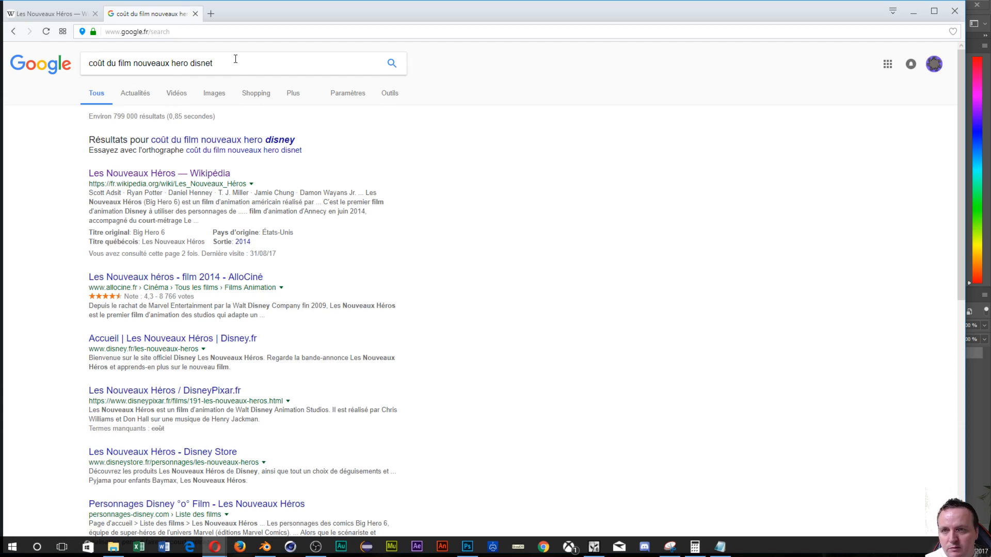
click(224, 140)
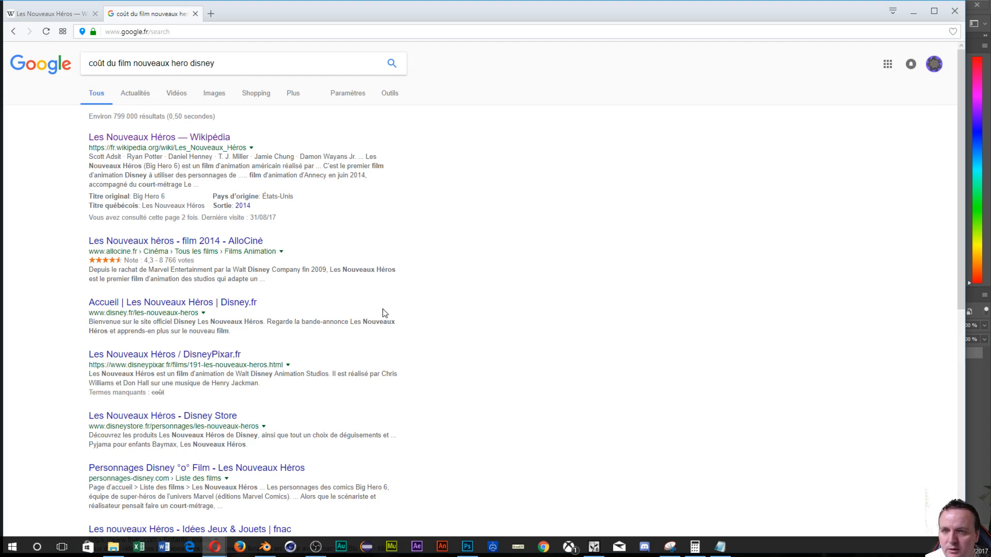
Check the search results and open the Wikipedia article on Les Nouveaux Héros.
scroll(375, 417, down, 1)
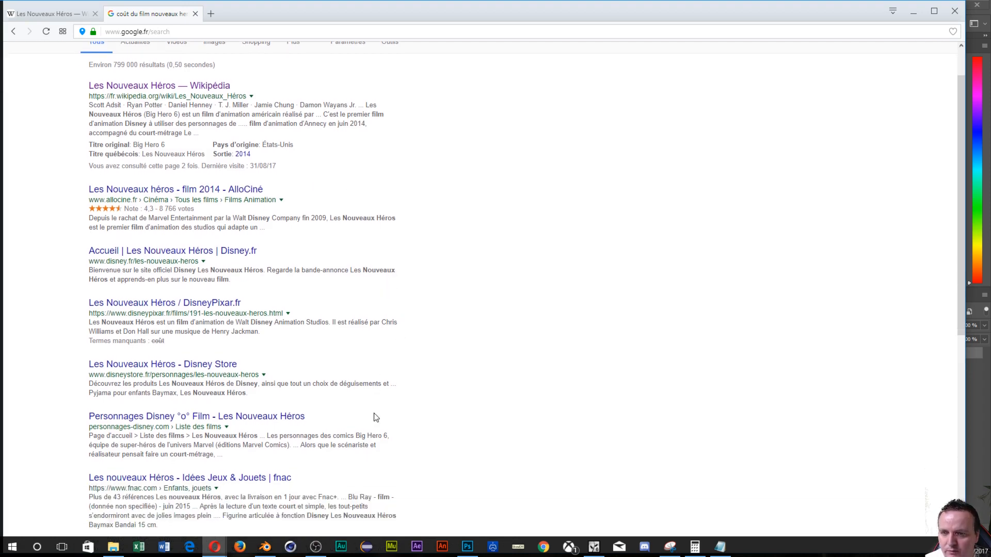
scroll(209, 302, up, 1)
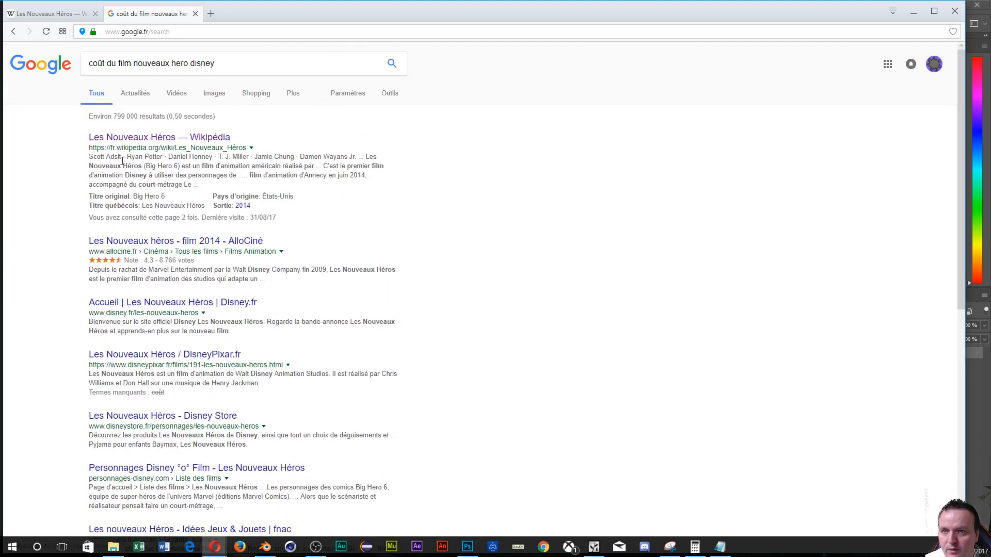
click(144, 138)
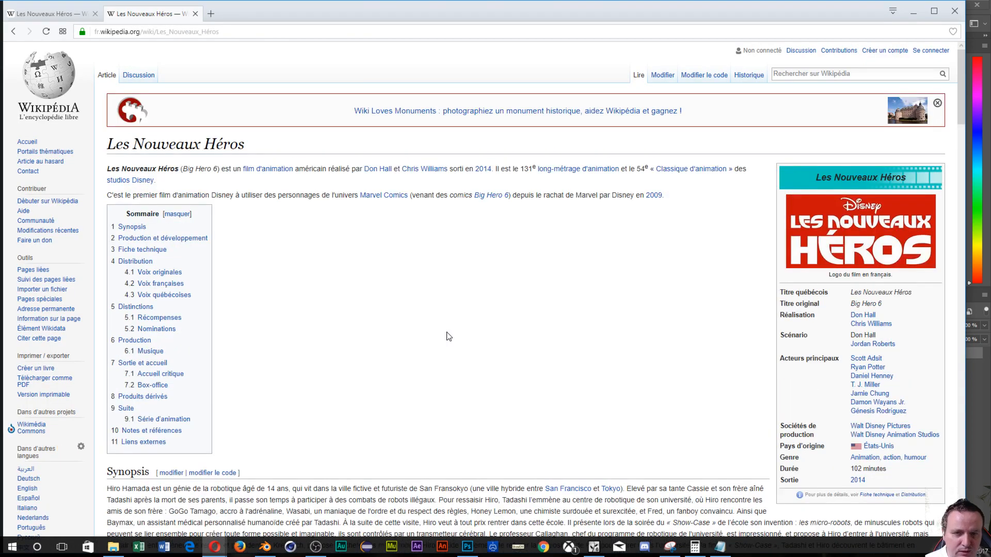
Examine the article from the synopsis through the technical details, box office and references for the film's production cost.
scroll(447, 333, down, 4)
scroll(447, 329, down, 3)
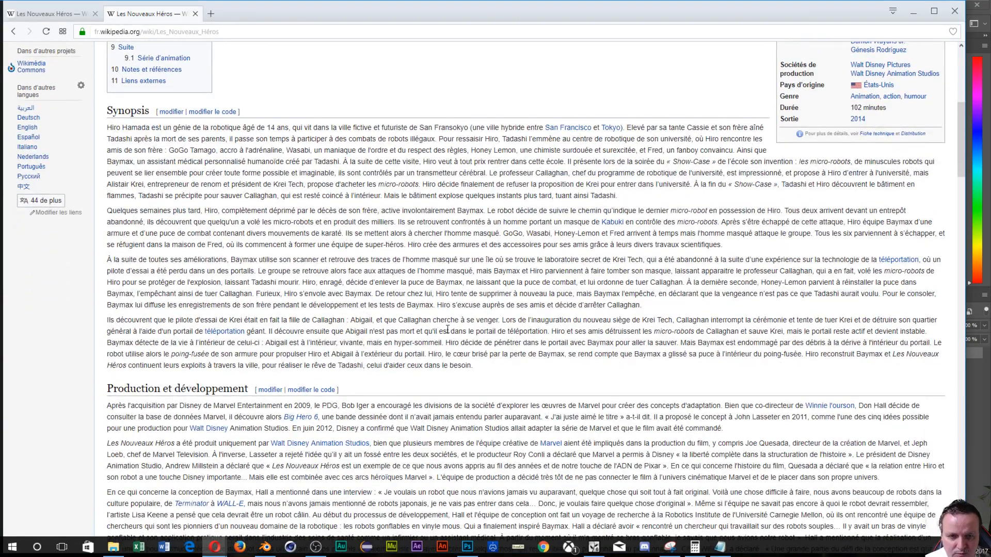
scroll(446, 329, down, 6)
scroll(447, 328, down, 1)
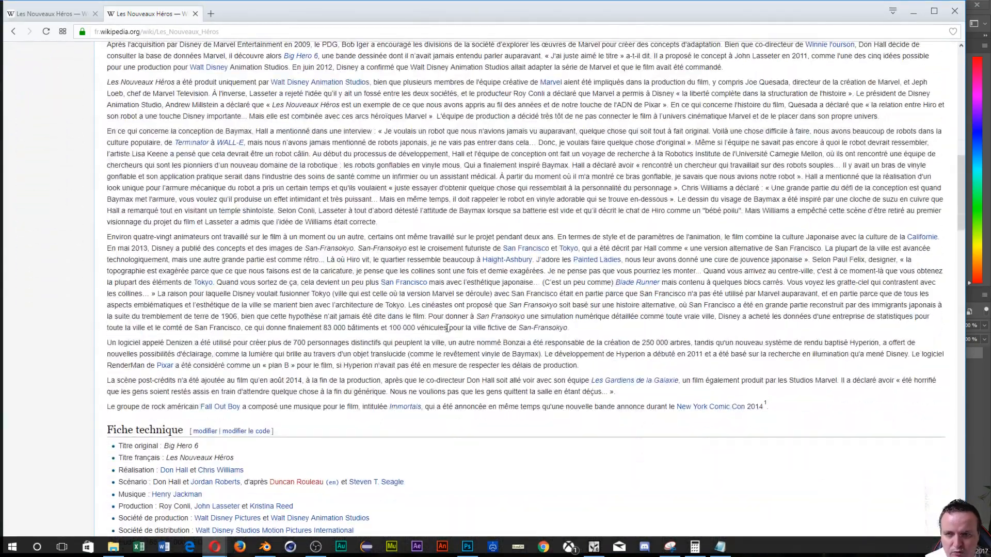
scroll(447, 329, down, 3)
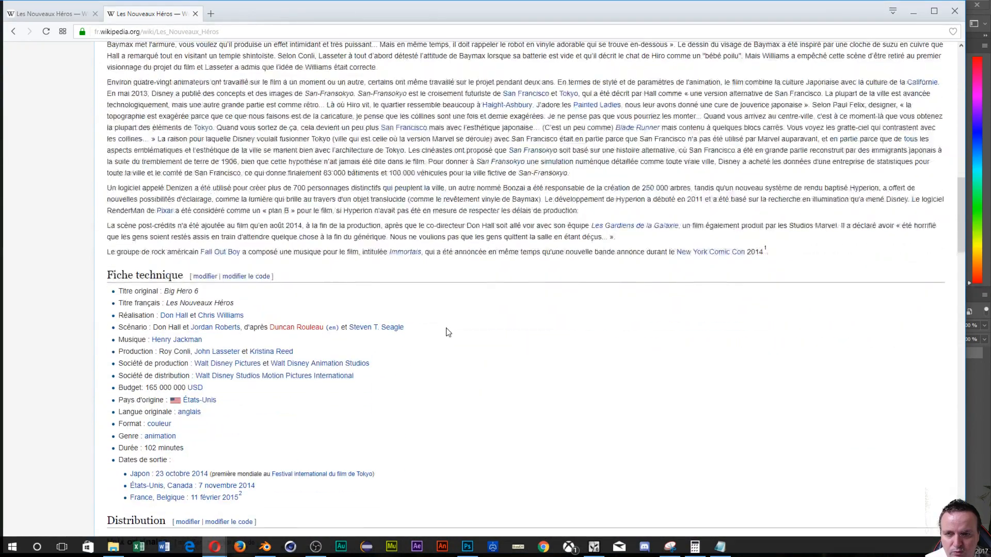
scroll(448, 332, down, 3)
scroll(448, 332, down, 5)
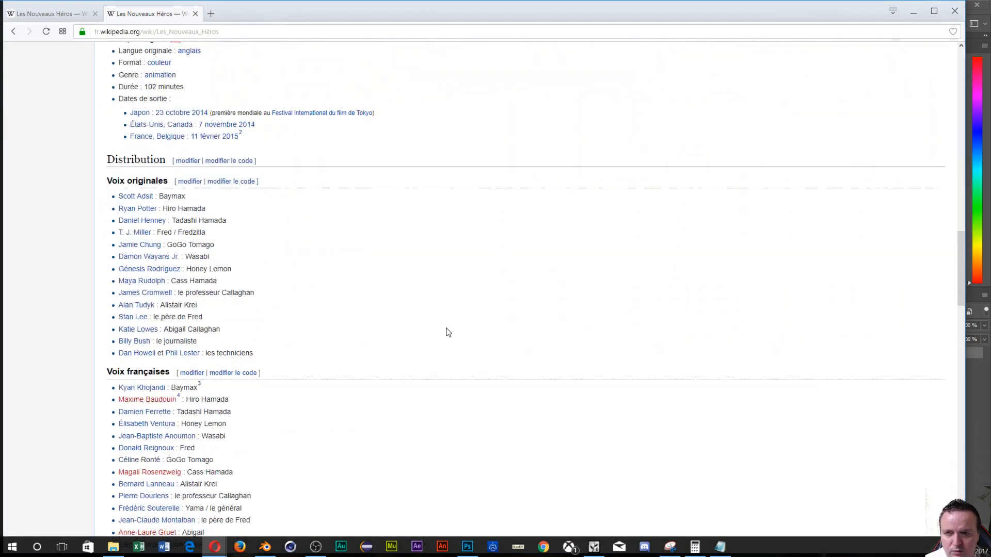
scroll(442, 325, down, 4)
scroll(440, 321, down, 4)
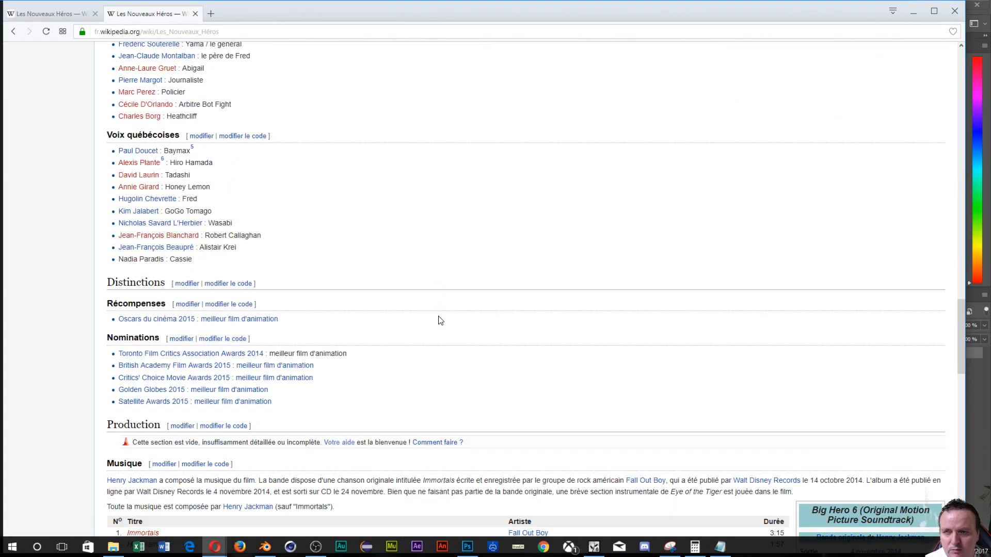
scroll(440, 321, down, 1)
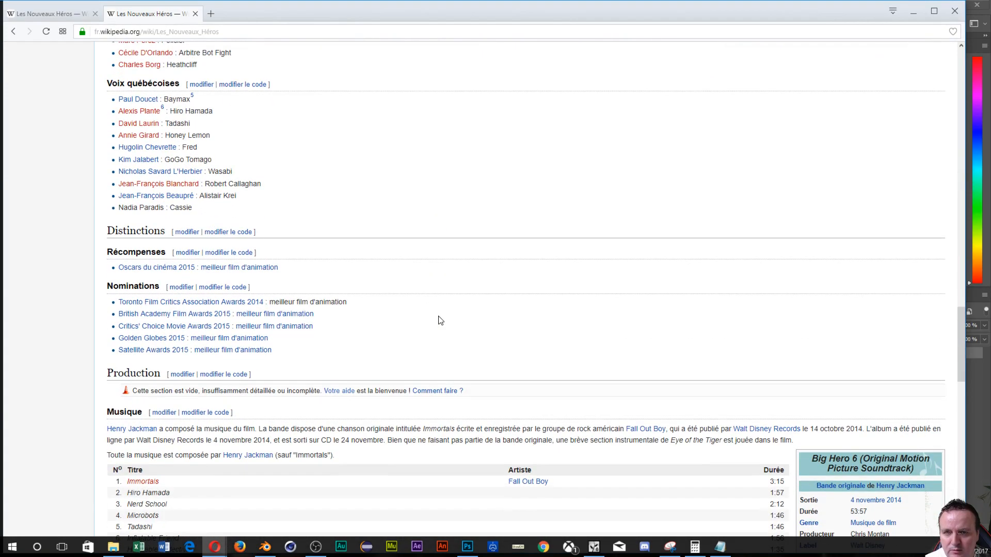
scroll(440, 321, down, 8)
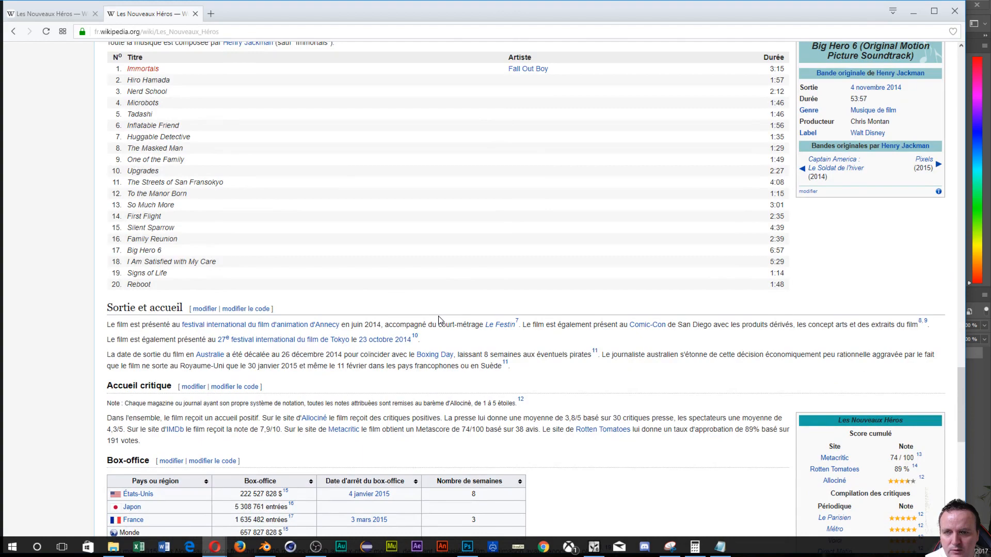
scroll(439, 319, down, 3)
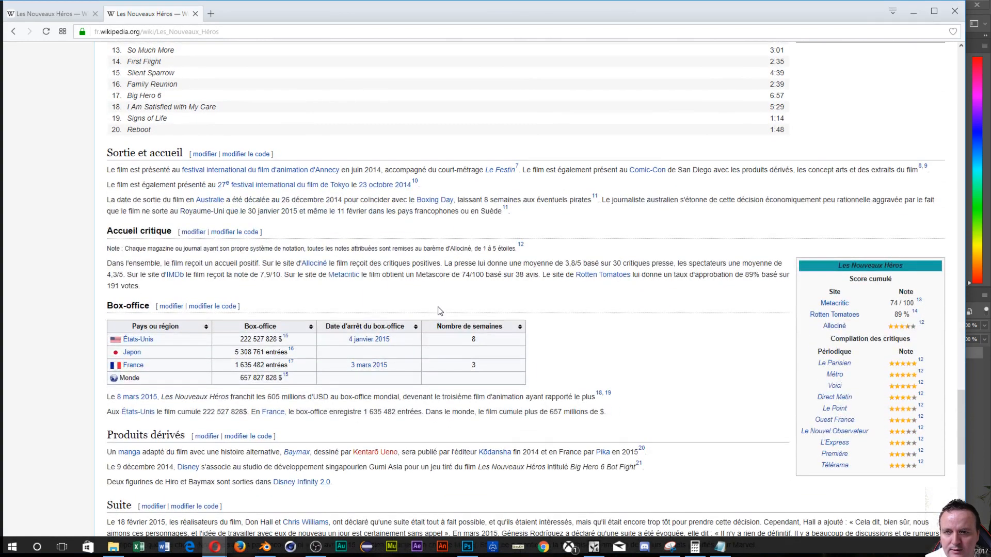
scroll(440, 309, down, 2)
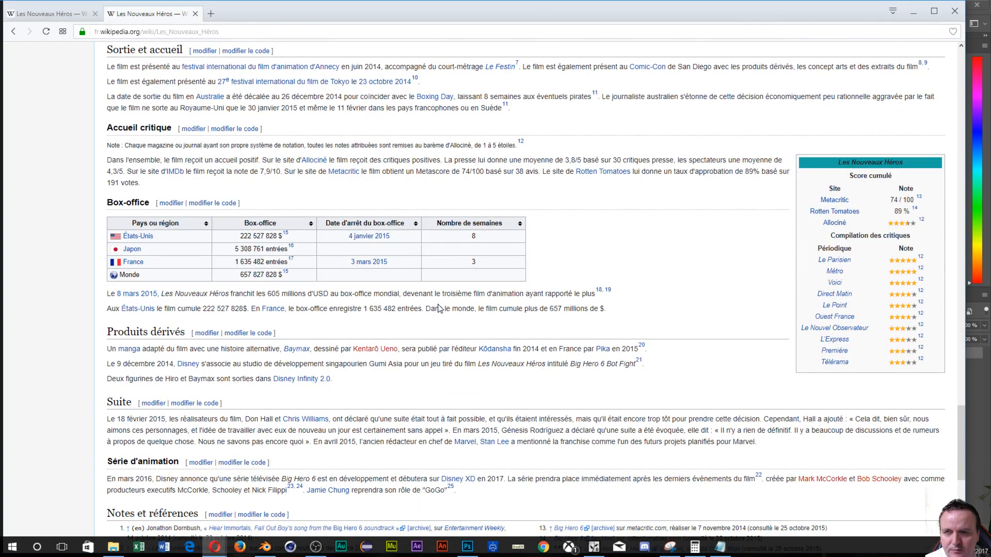
scroll(438, 308, down, 2)
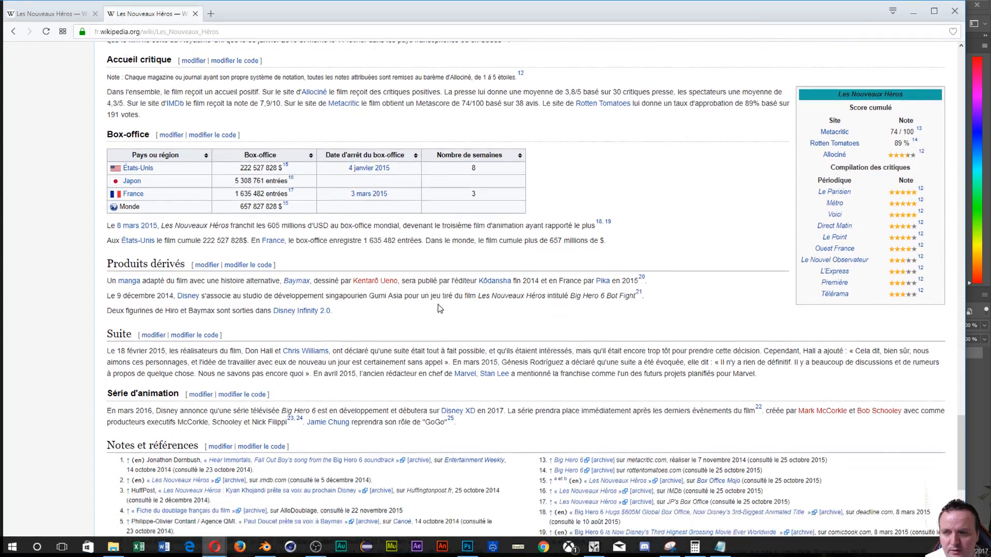
scroll(438, 308, down, 4)
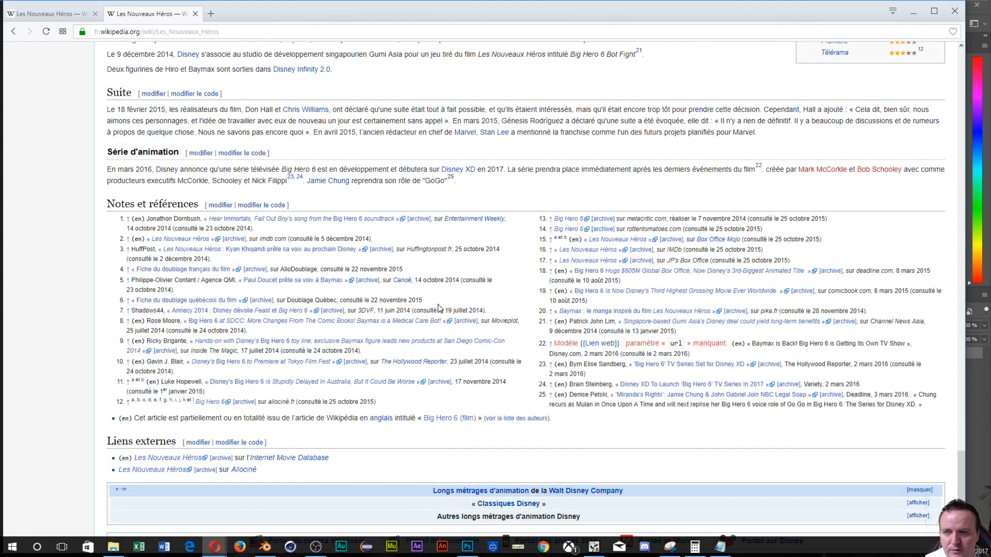
Return to the search results, open AlloCiné's page on Les Nouveaux Héros, skip the Netflix advertisement and look through the page.
click(14, 32)
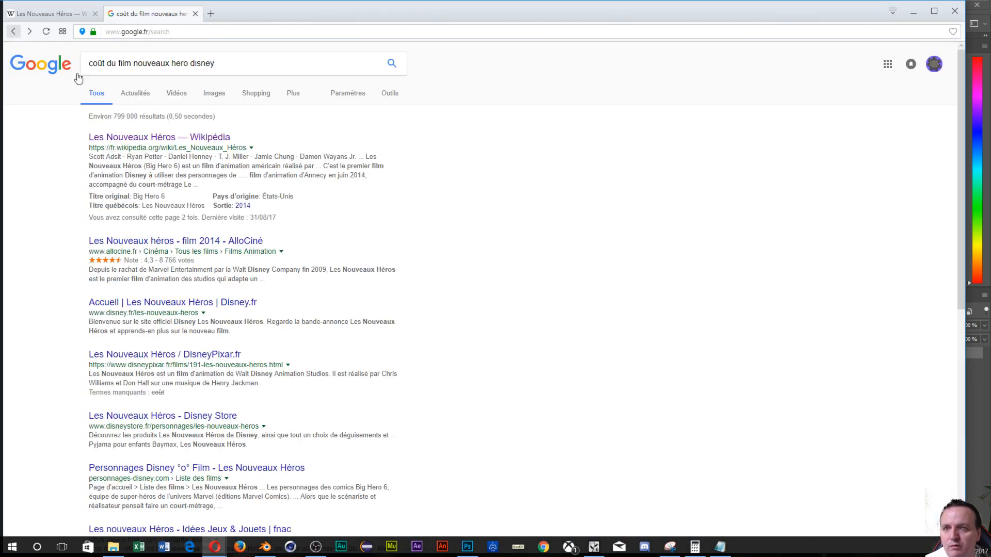
click(208, 241)
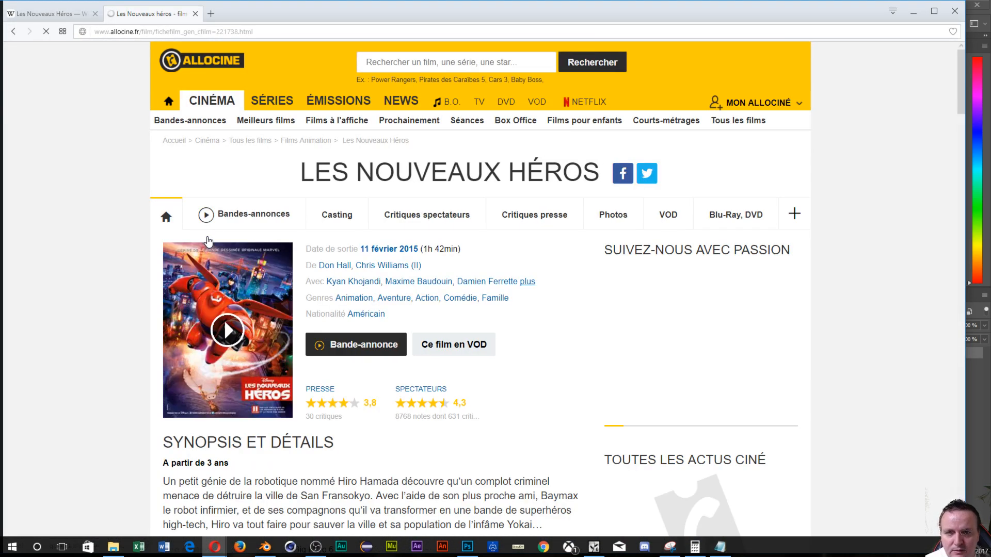
scroll(206, 239, down, 2)
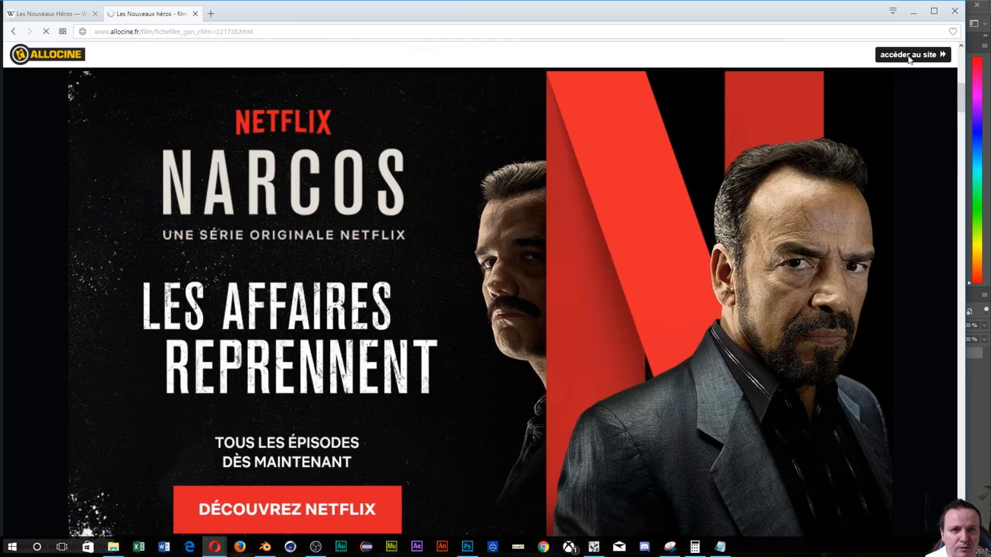
click(909, 54)
scroll(284, 348, down, 10)
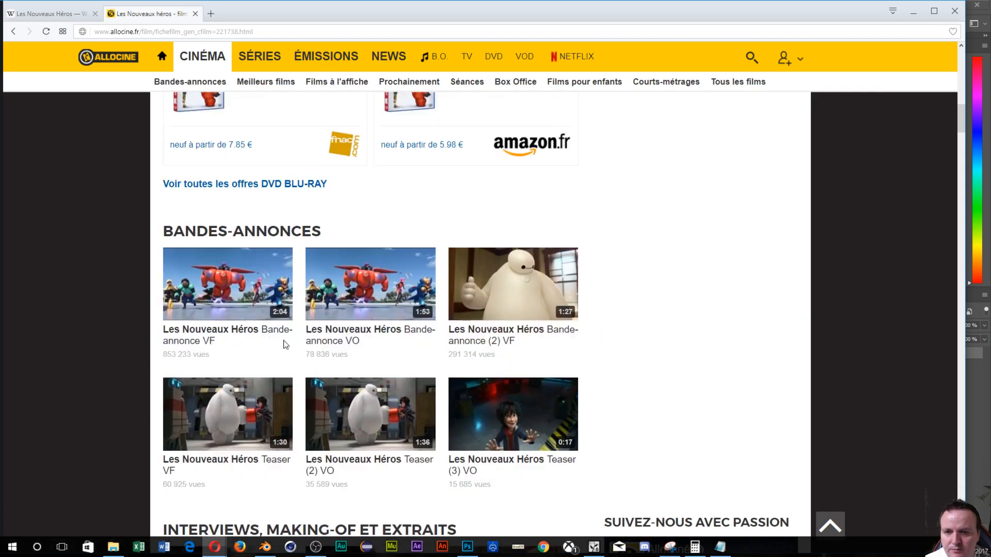
Look through the AlloCiné page from the trailers through the reviews, photos, production secrets and news for the film's cost.
scroll(283, 345, down, 10)
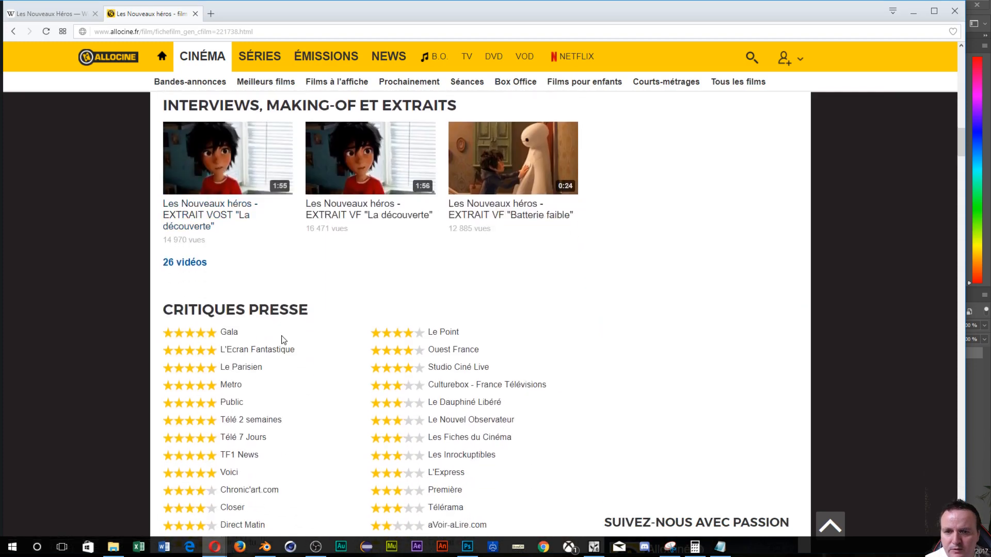
scroll(282, 336, down, 8)
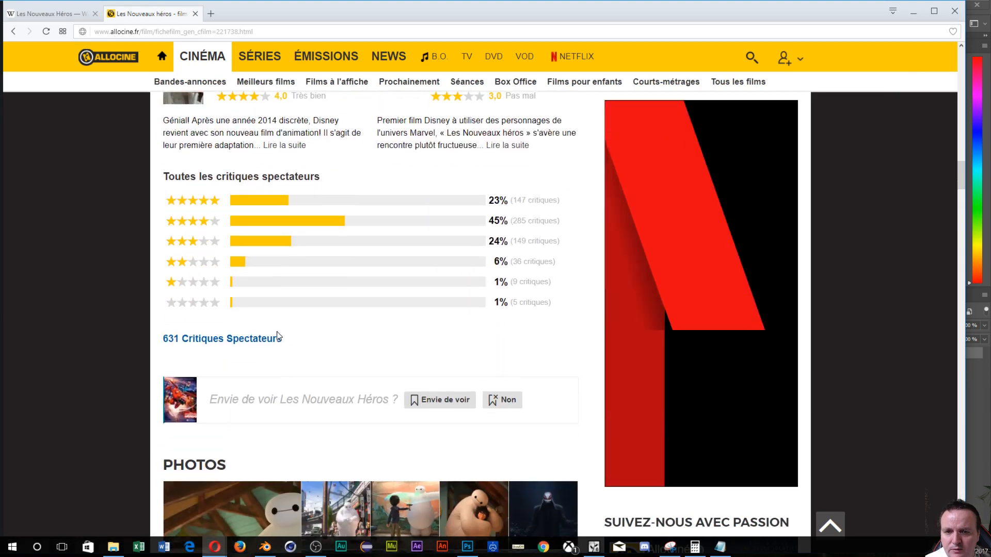
scroll(275, 332, down, 2)
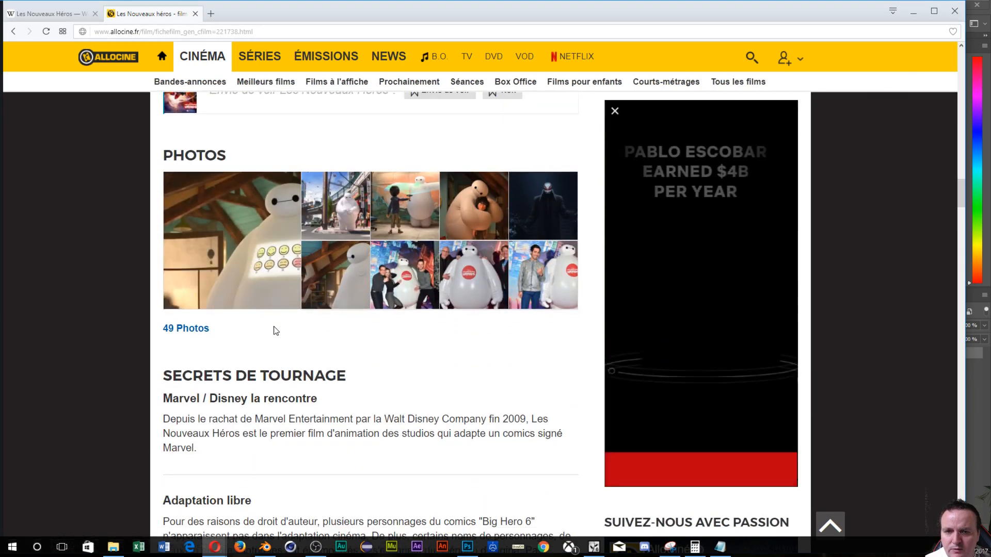
scroll(275, 330, down, 3)
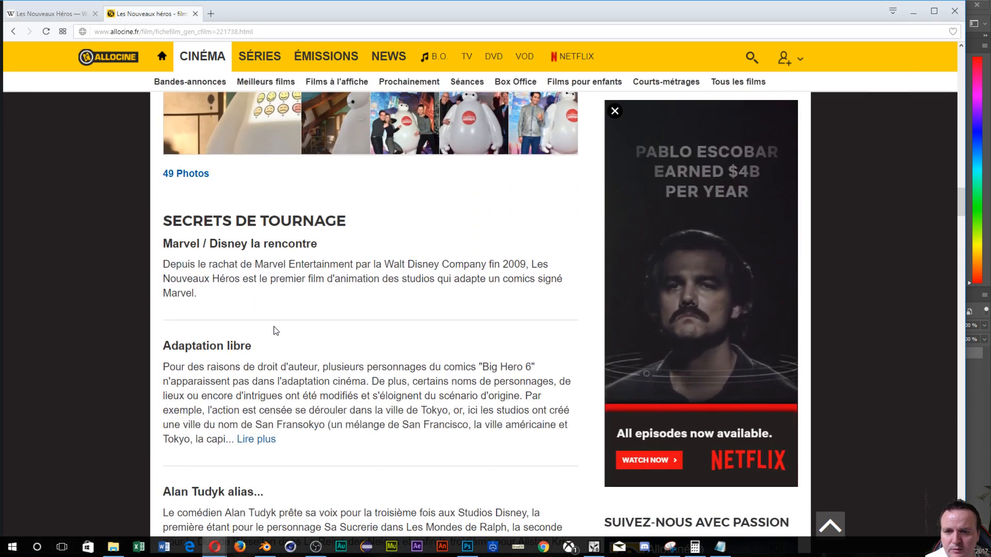
scroll(275, 332, down, 3)
scroll(275, 332, down, 12)
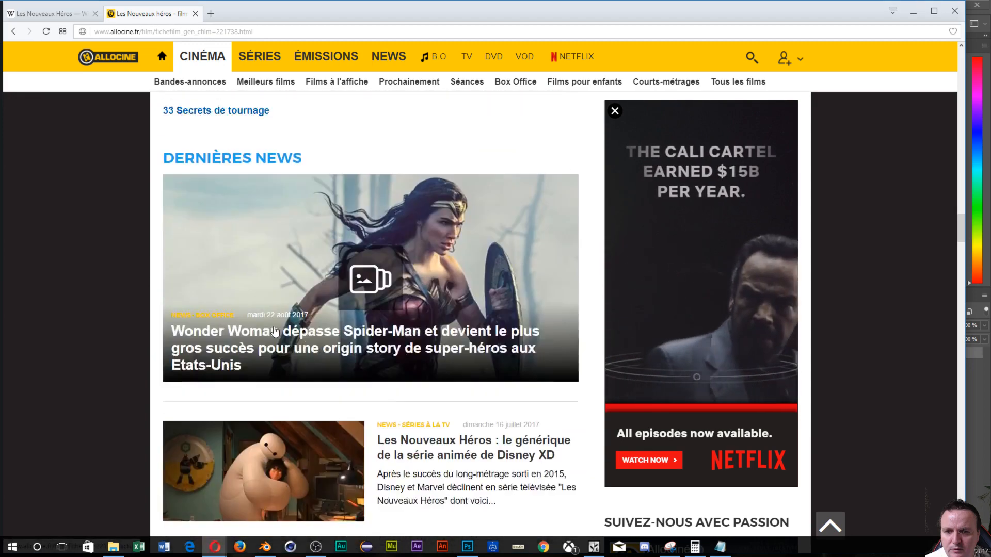
scroll(275, 330, down, 4)
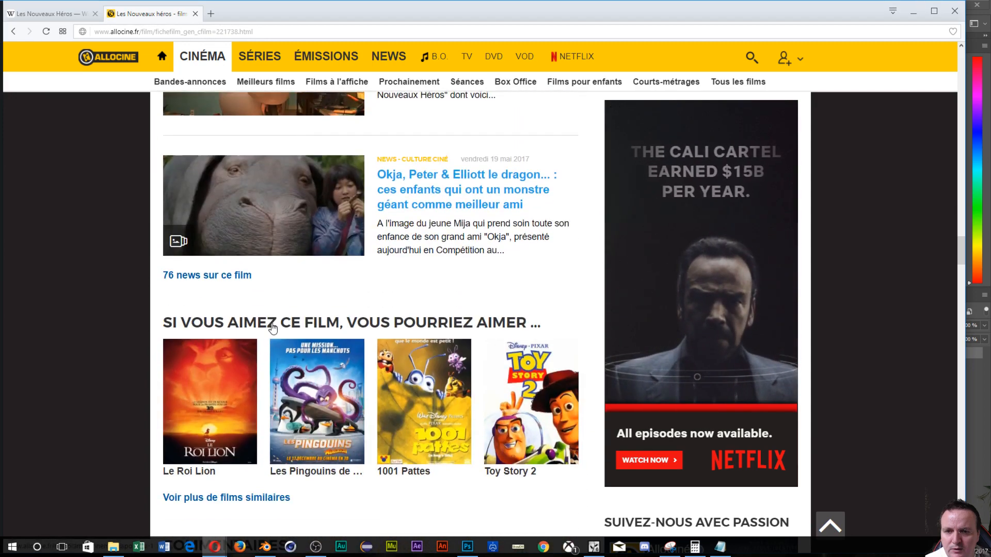
Return to the search results and open the DisneyPixar.fr page on Les Nouveaux Héros.
click(14, 32)
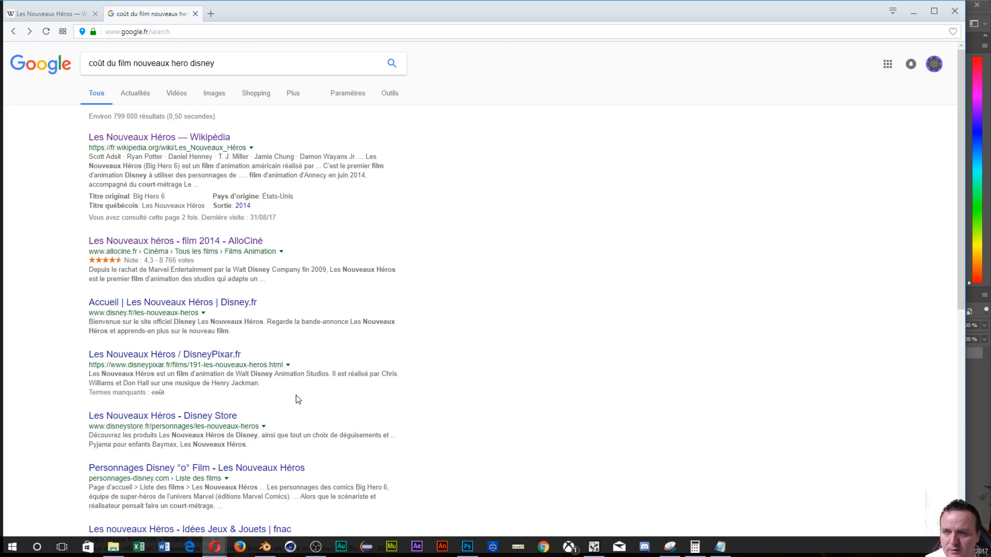
click(139, 356)
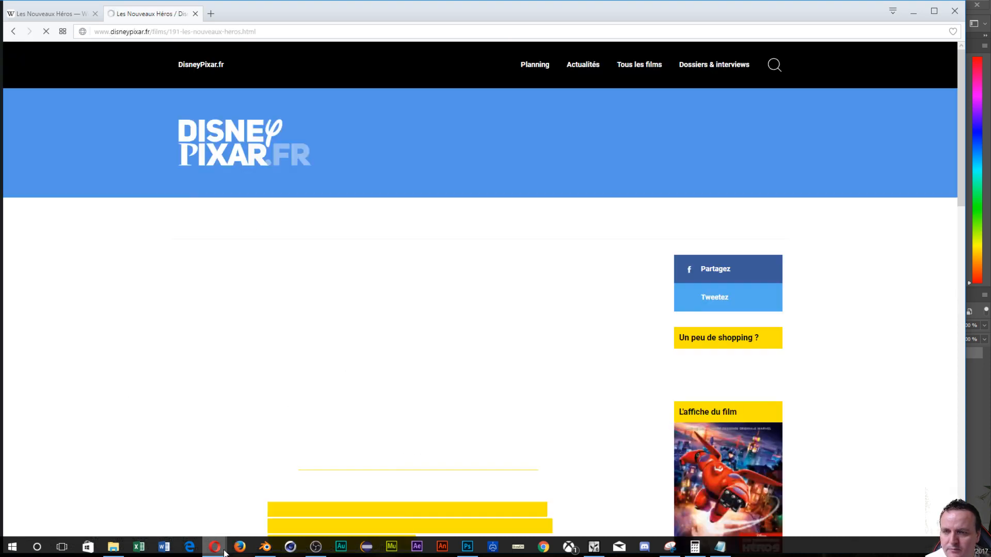
mouse_move(224, 554)
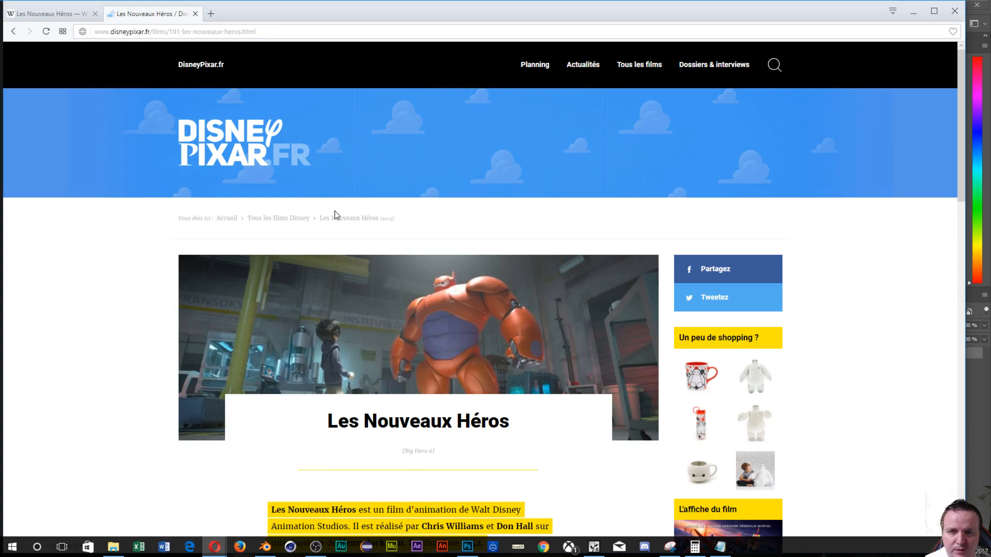
Examine the DisneyPixar.fr page from the synopsis through the cast, review text and video for production cost information.
scroll(309, 167, down, 4)
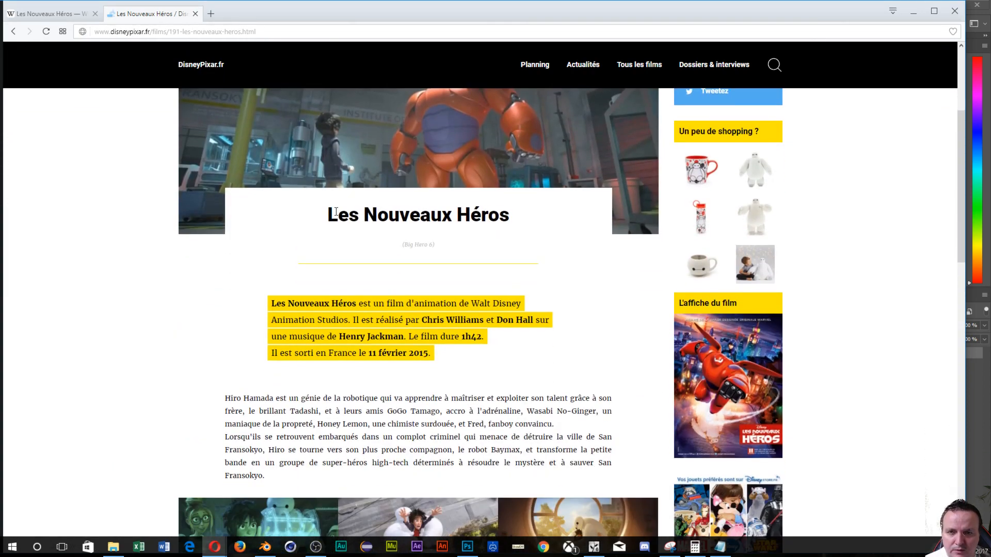
scroll(336, 212, down, 8)
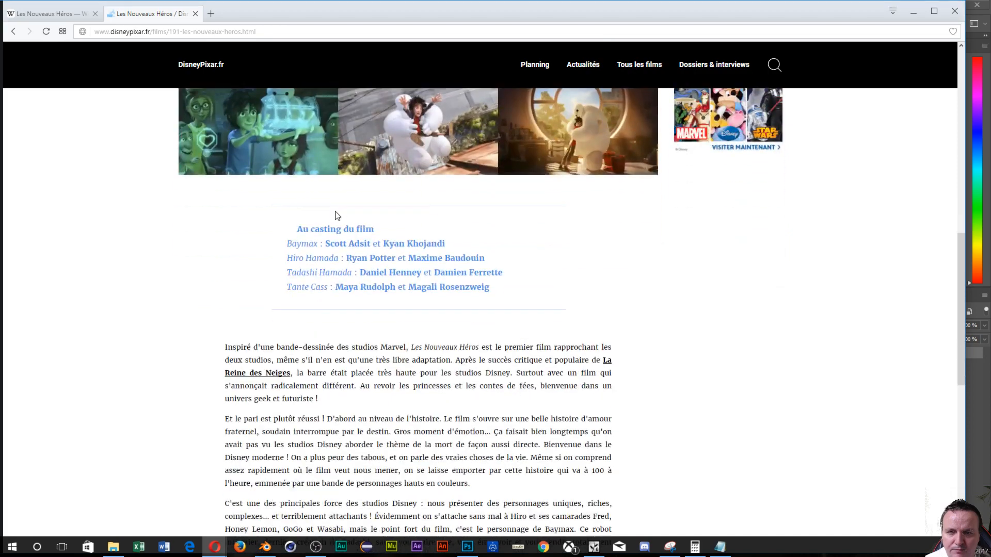
scroll(336, 215, down, 11)
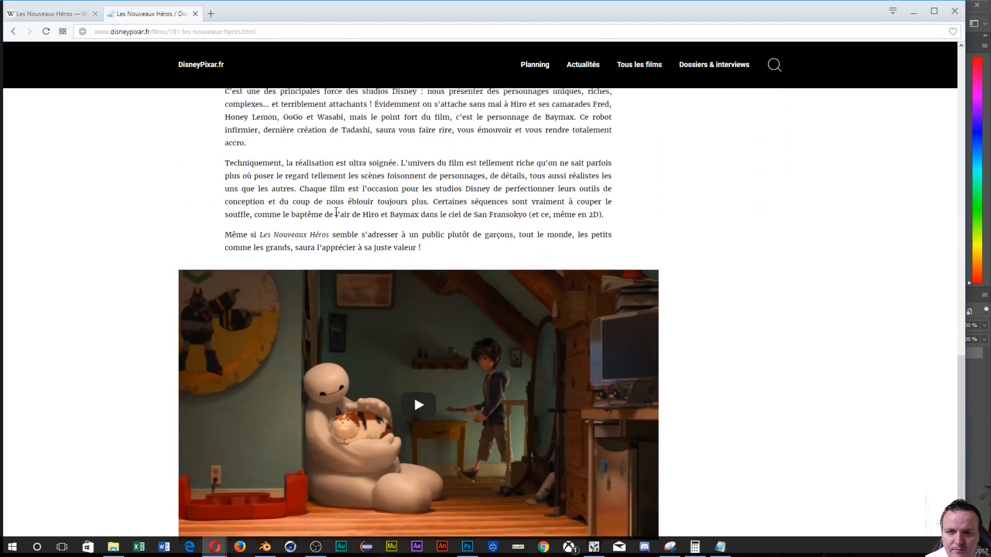
scroll(336, 215, down, 1)
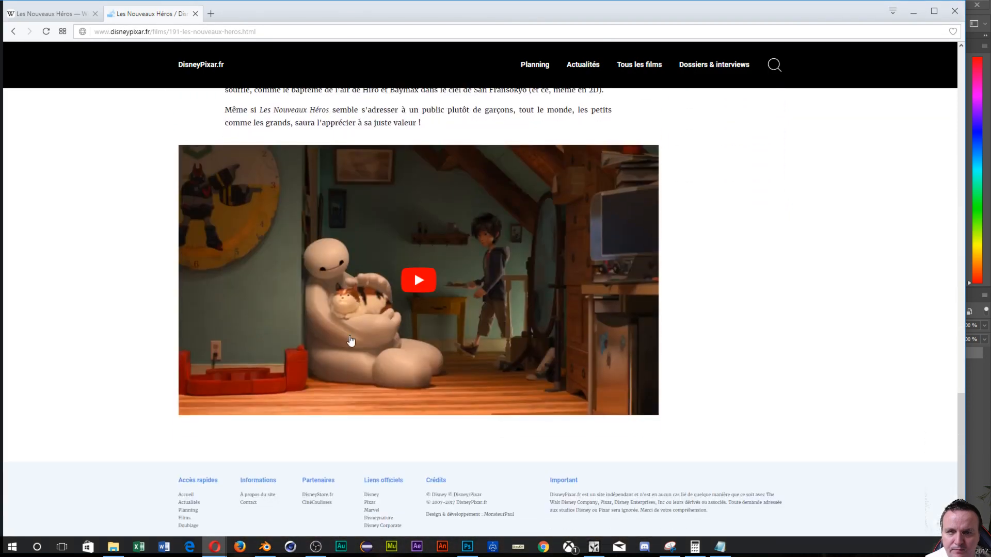
scroll(382, 364, up, 3)
scroll(382, 364, up, 10)
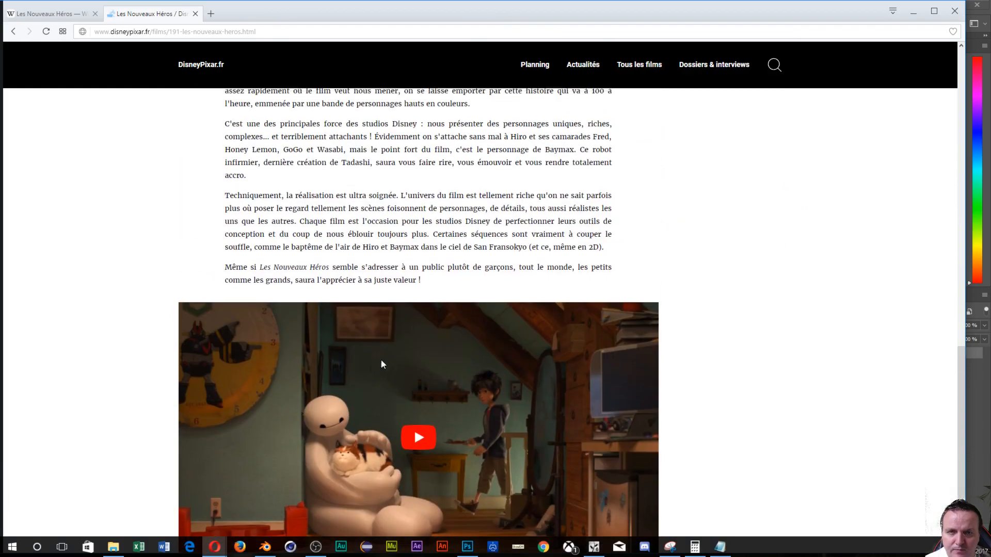
scroll(379, 361, up, 5)
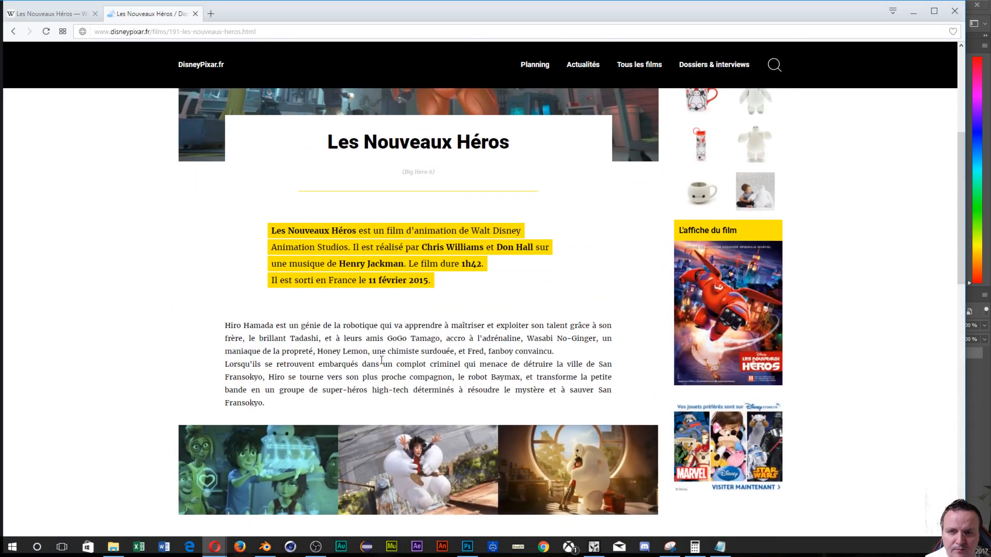
scroll(381, 360, up, 5)
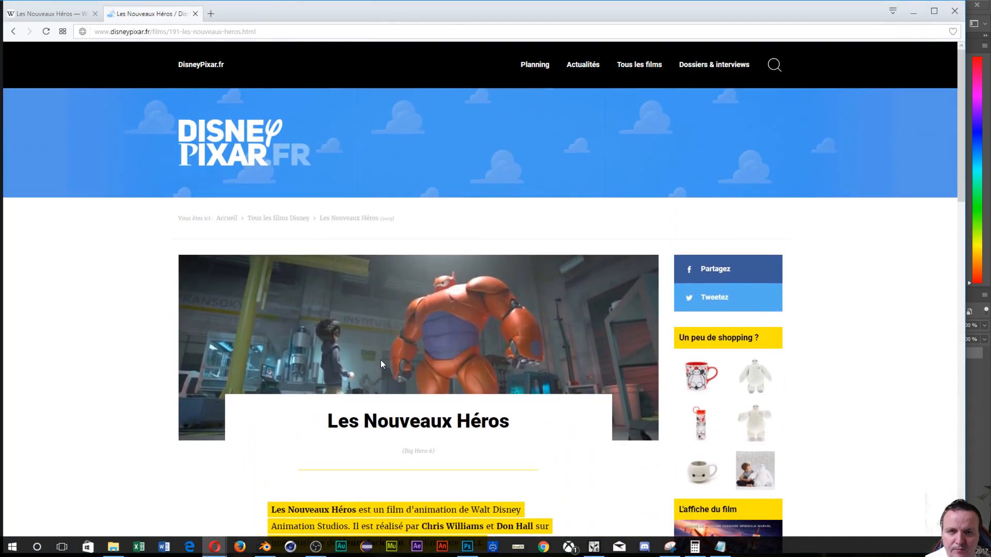
Return to the search results, check the remaining entries and open Le Figaro's article "Les Nouveaux Héros de Disney, plus gros succès animé de 2014".
click(13, 32)
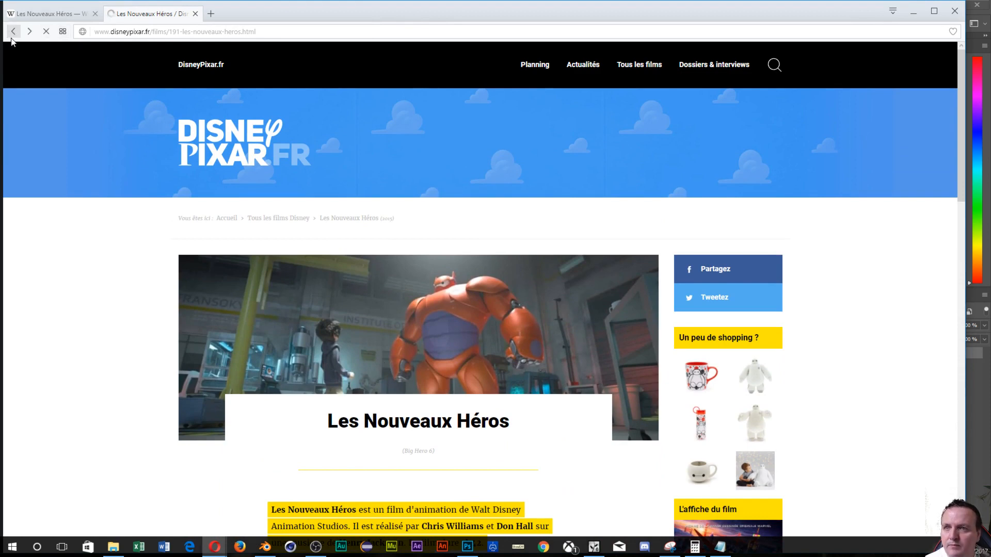
scroll(308, 409, down, 3)
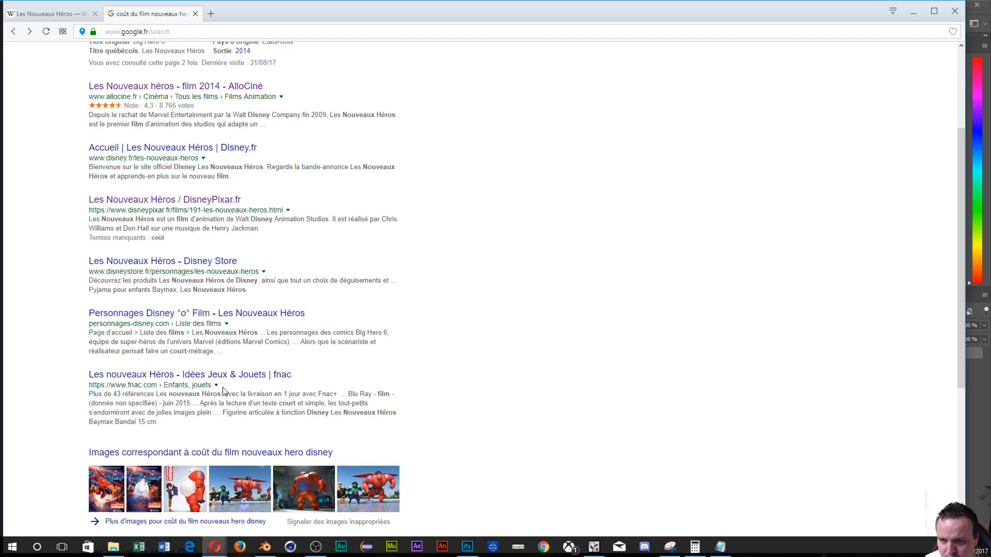
scroll(237, 434, down, 3)
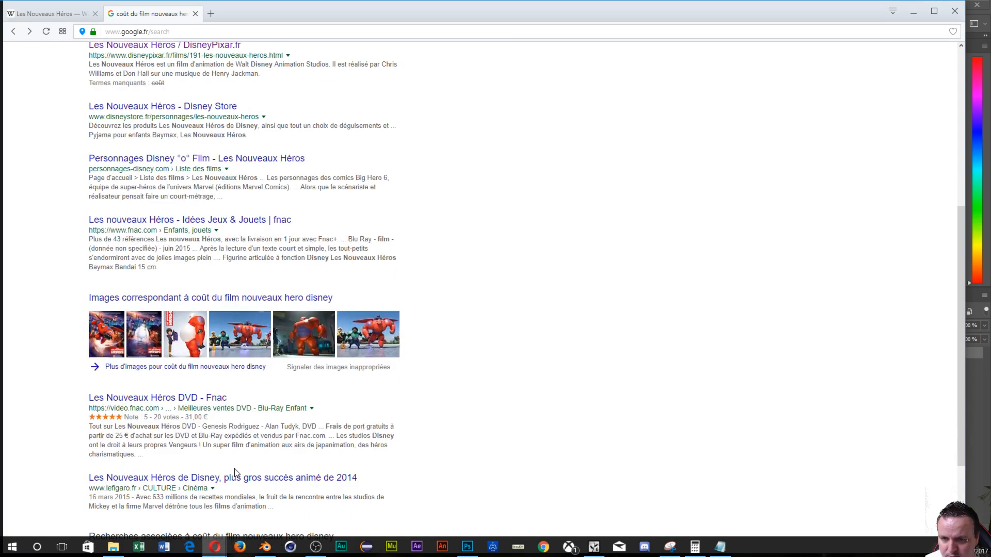
scroll(236, 473, down, 2)
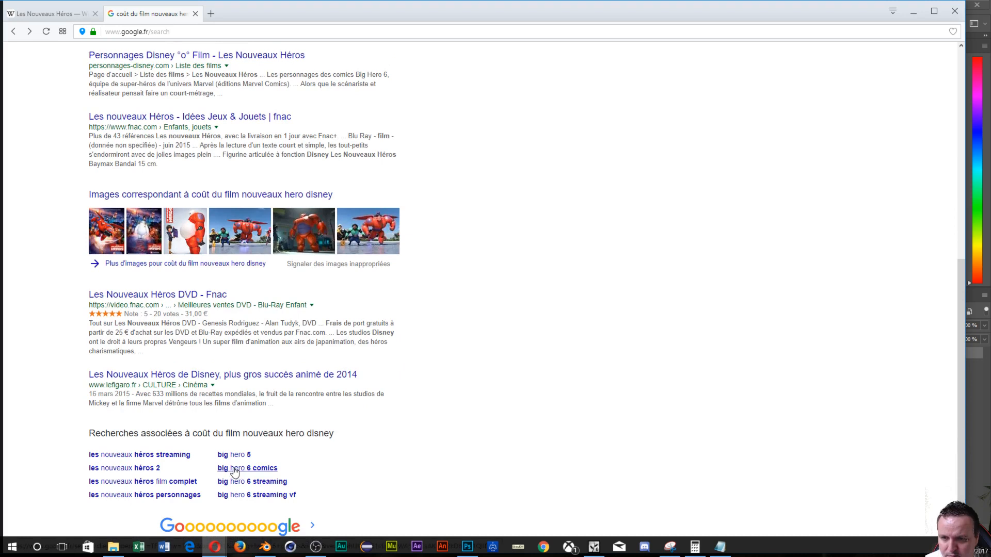
click(146, 380)
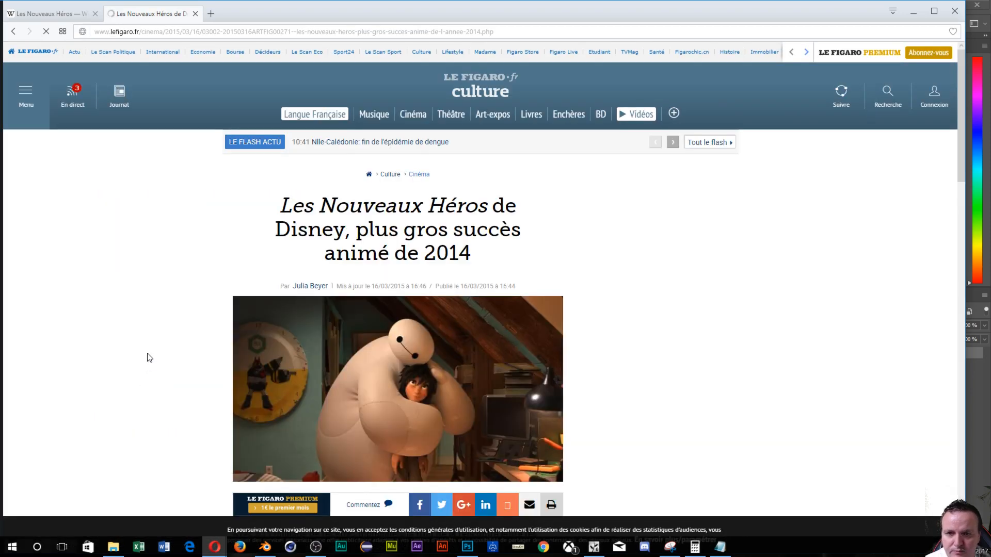
Read the Le Figaro article on the film's worldwide success through to the recommended articles, looking for cost figures.
scroll(148, 334, down, 5)
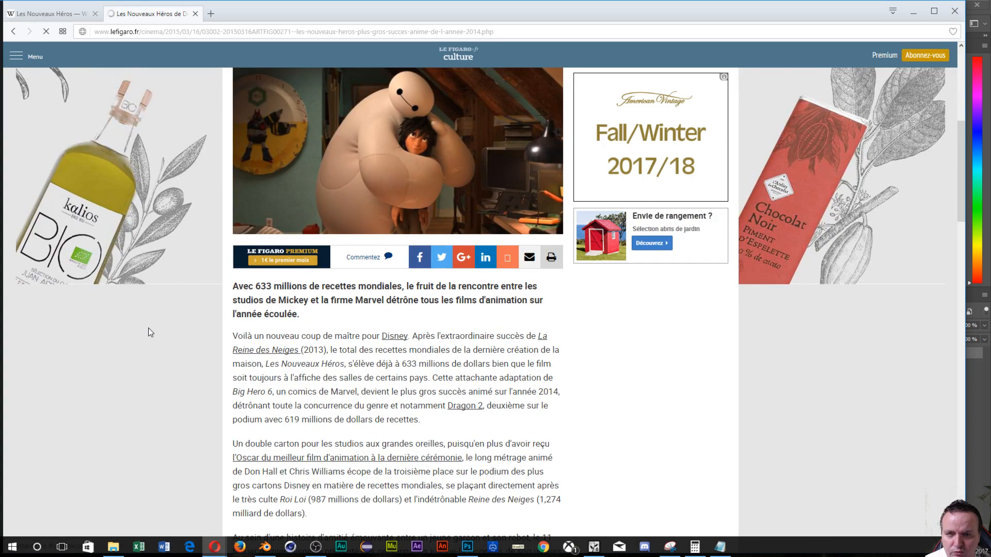
scroll(157, 352, down, 2)
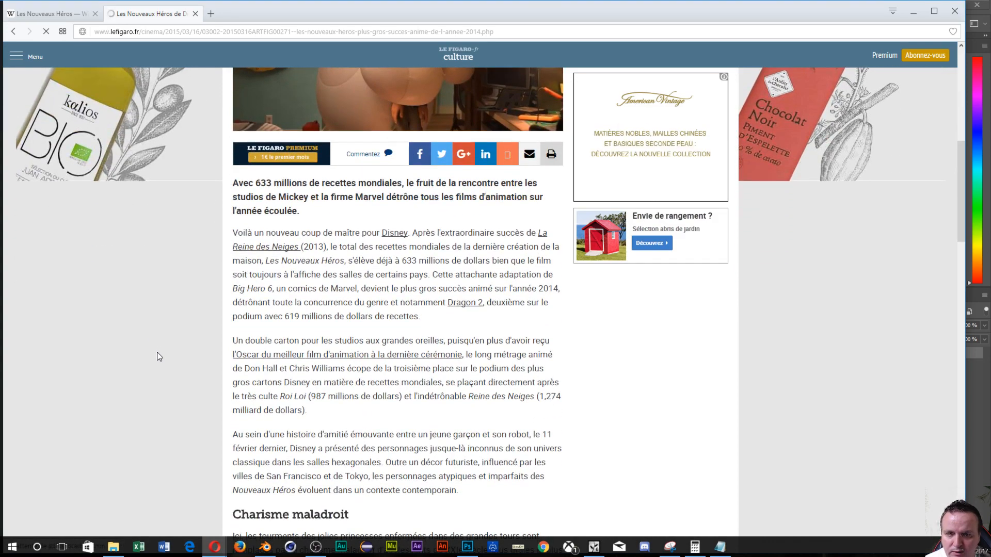
scroll(157, 352, down, 2)
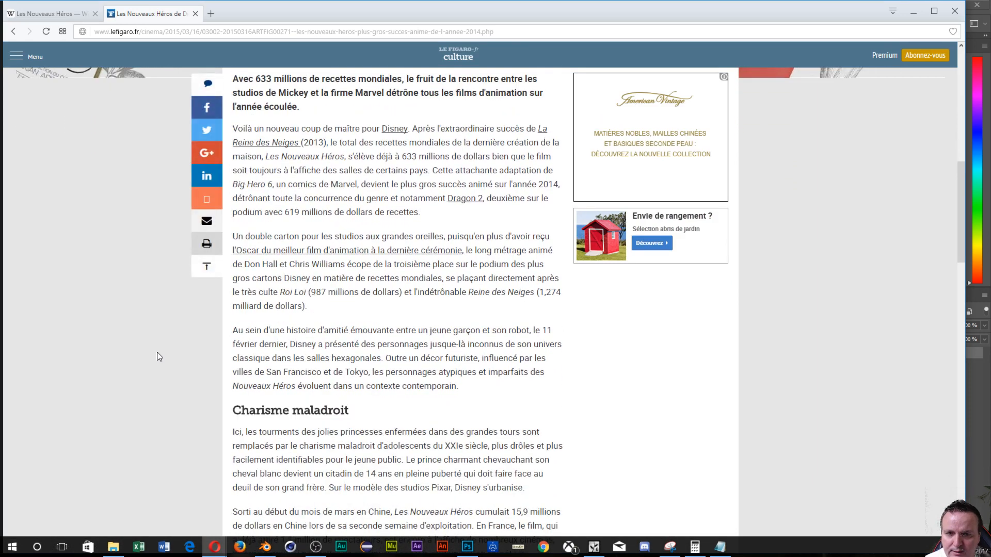
scroll(157, 357, down, 1)
scroll(157, 357, down, 2)
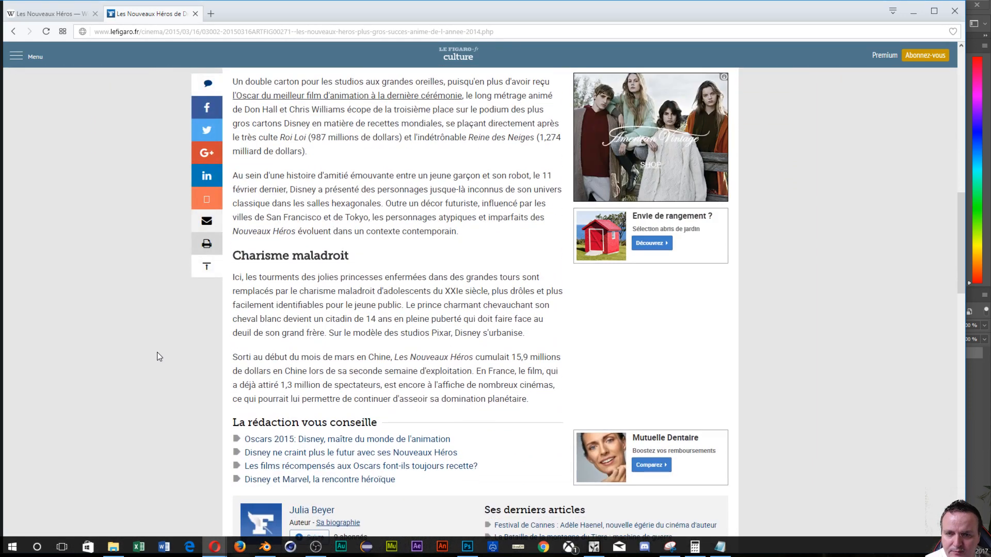
scroll(159, 357, down, 4)
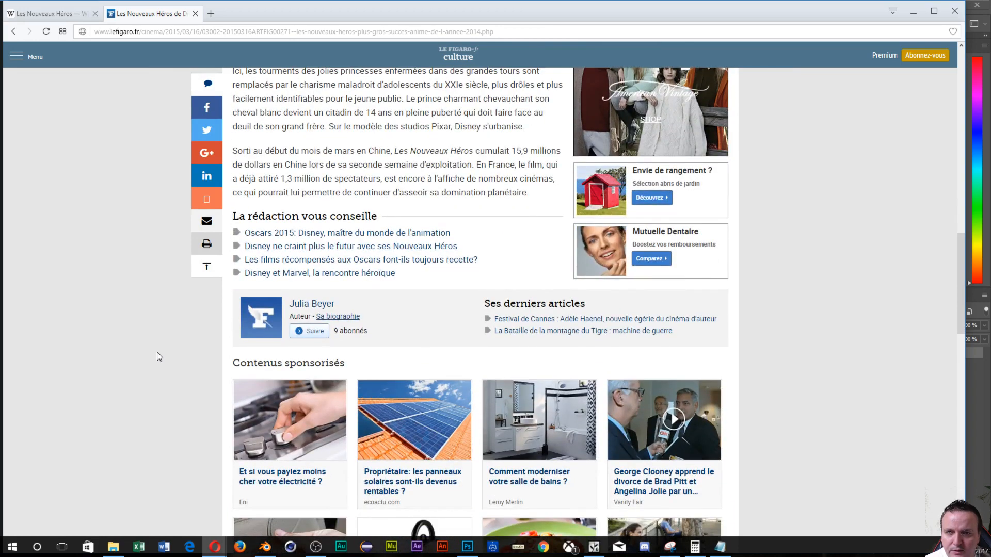
scroll(157, 355, down, 5)
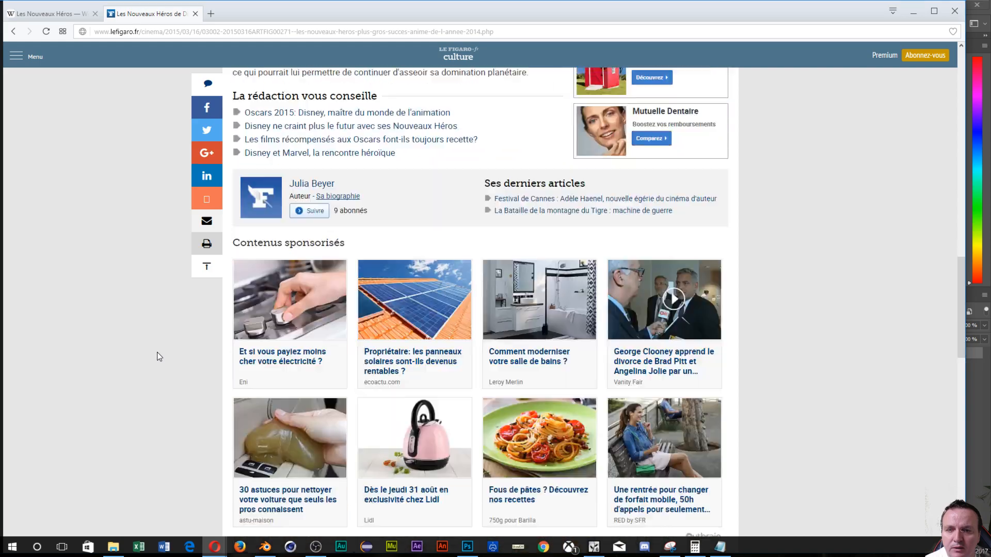
scroll(157, 354, up, 5)
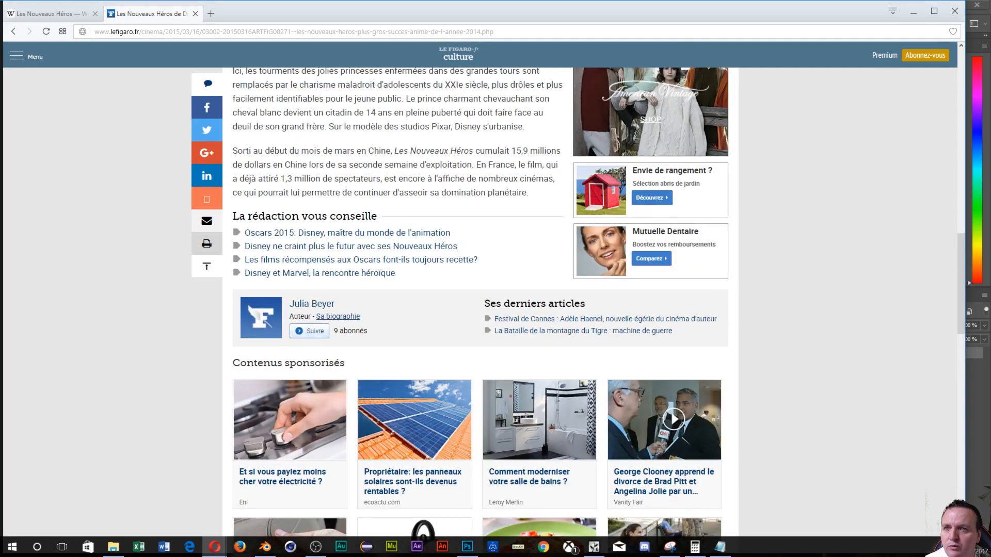
Return to the search results for "coût du film nouveaux hero disney" and review the entries again.
click(11, 33)
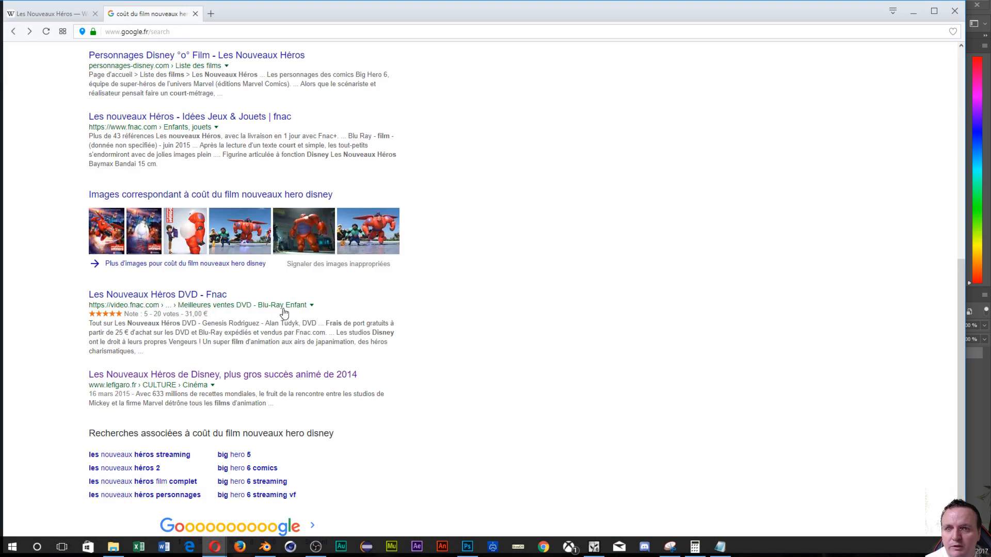
scroll(278, 307, up, 8)
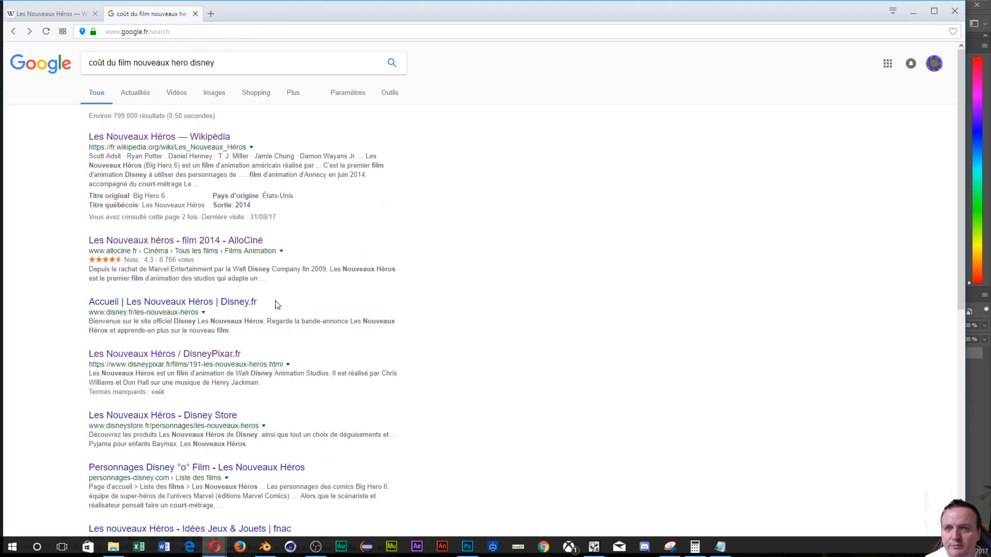
click(237, 61)
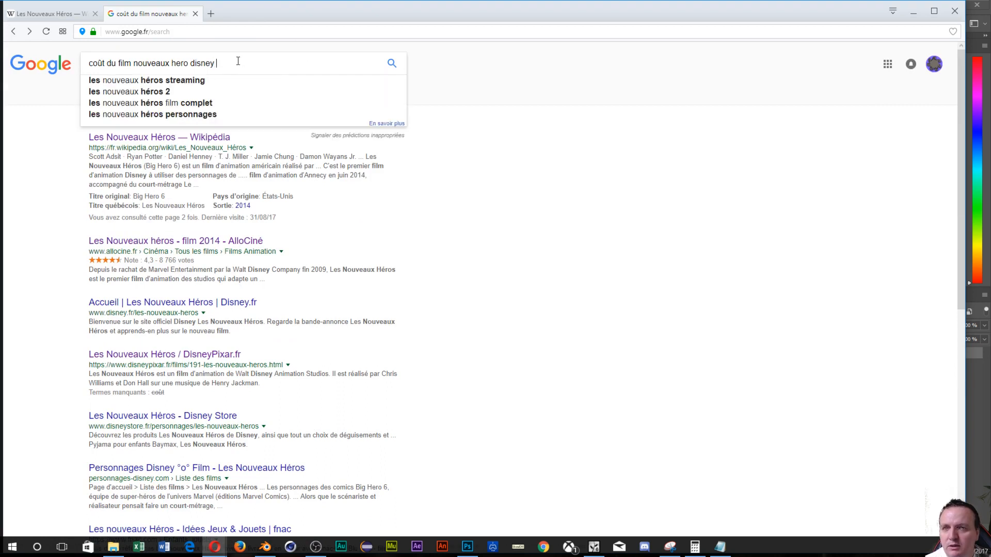
key(Escape)
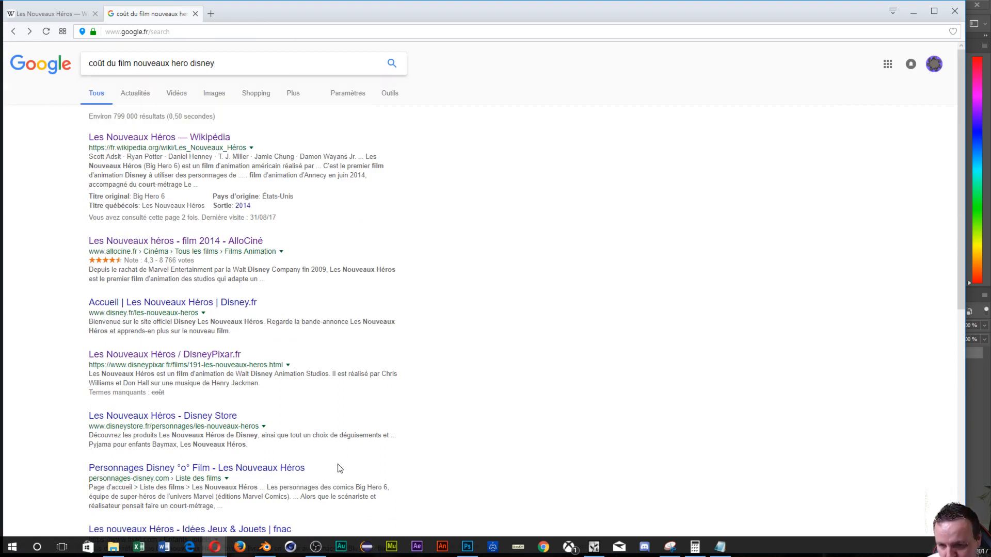
scroll(336, 467, down, 3)
scroll(315, 465, up, 3)
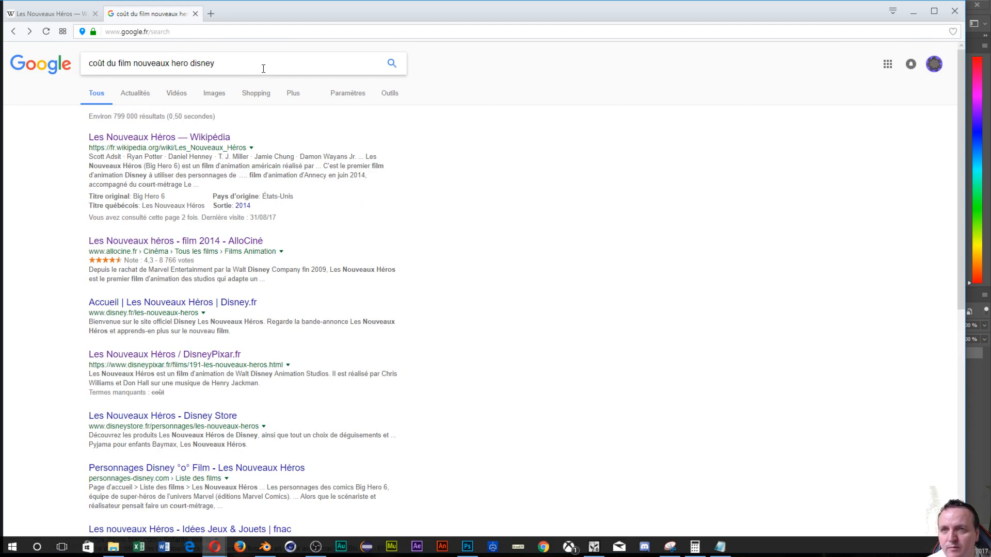
Replace "coût" with "investieEMENT" in the Google query and search for "investieEMENT du film nouveaux hero disney".
click(213, 69)
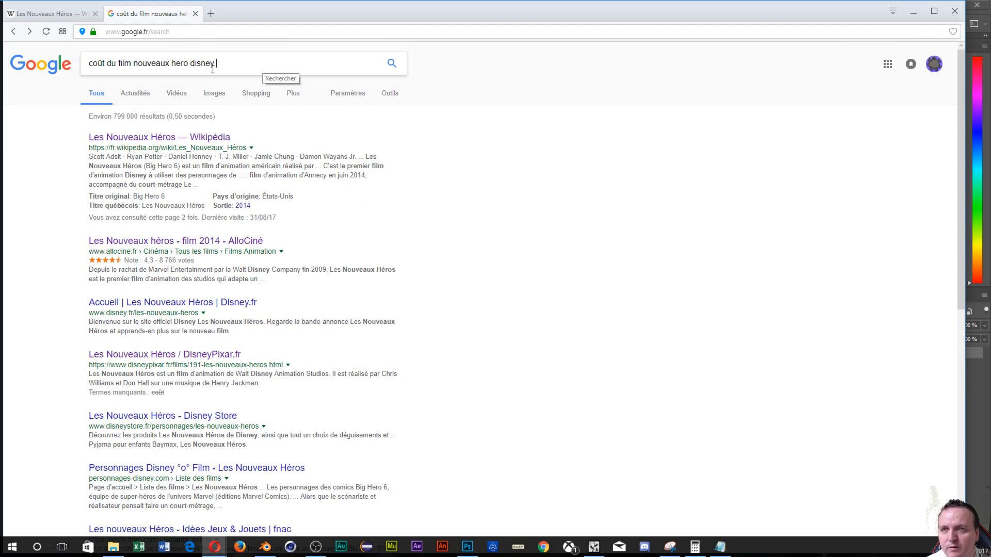
double_click(105, 63)
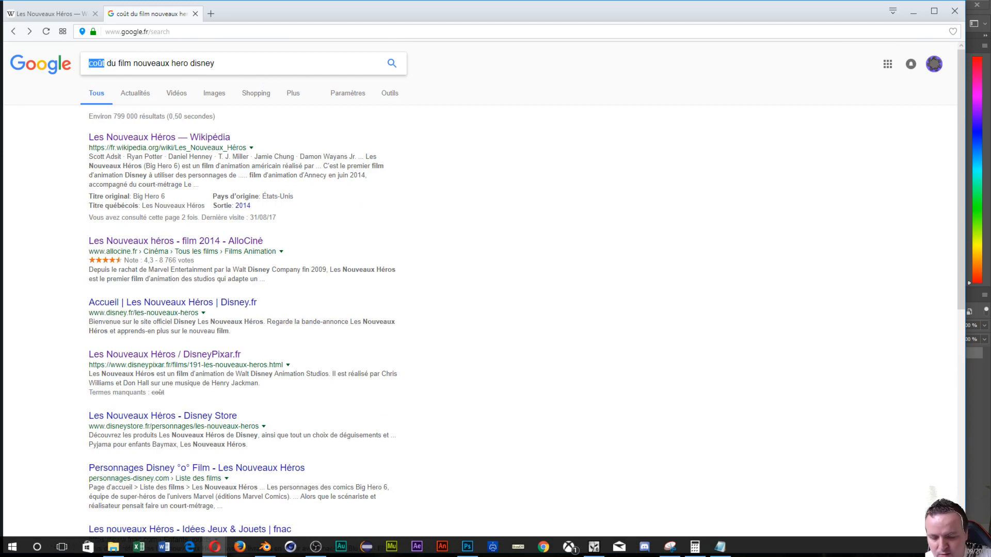
text(investieEMEN)
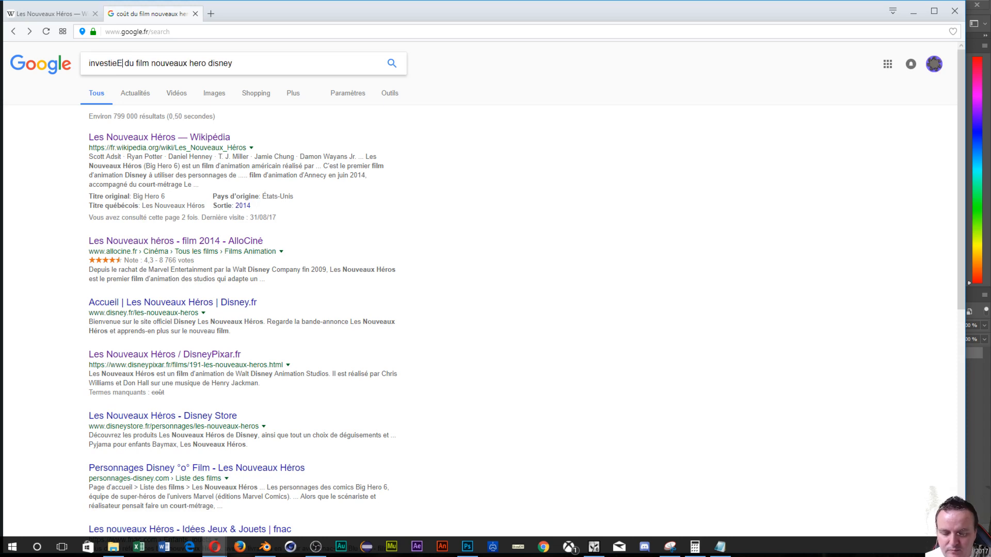
text(T)
key(Return)
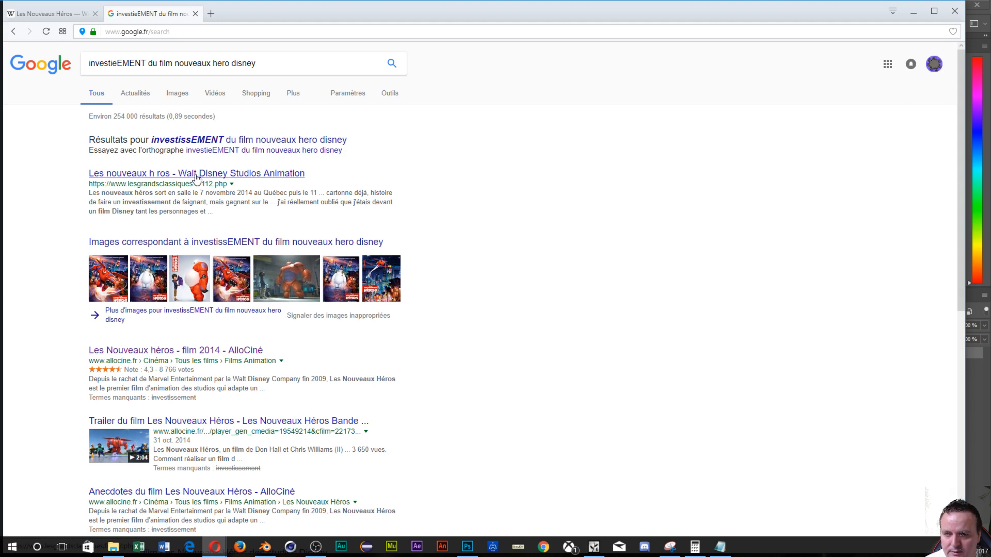
Open the result "Descriptif du film Les Nouveaux Héros des studios Disney" and read it through the director and producer profiles for investment figures.
scroll(185, 356, down, 2)
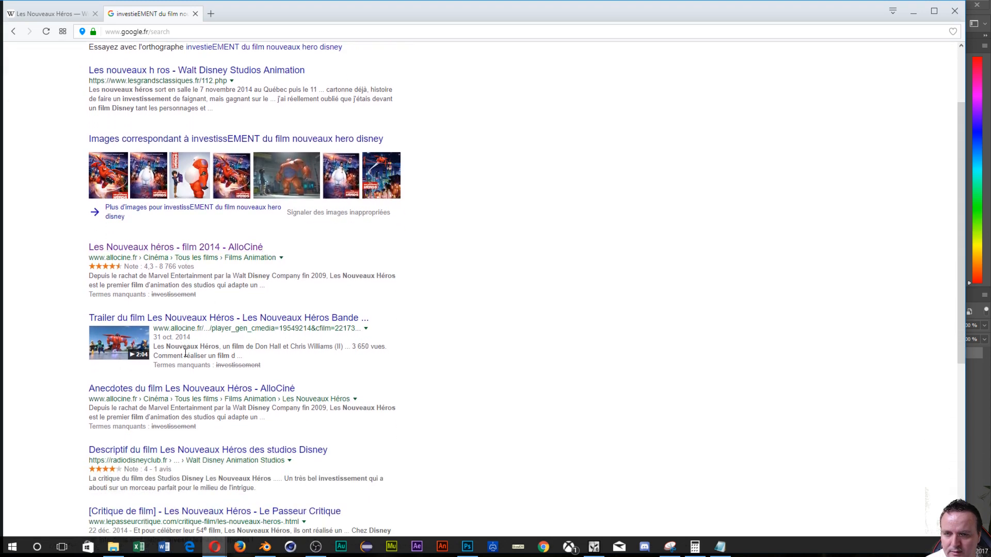
click(166, 449)
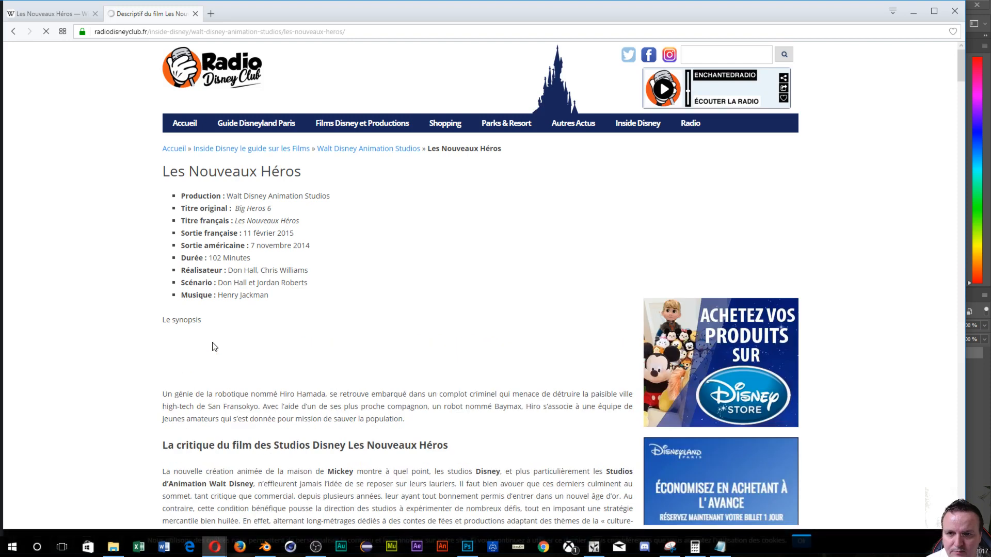
scroll(212, 347, down, 3)
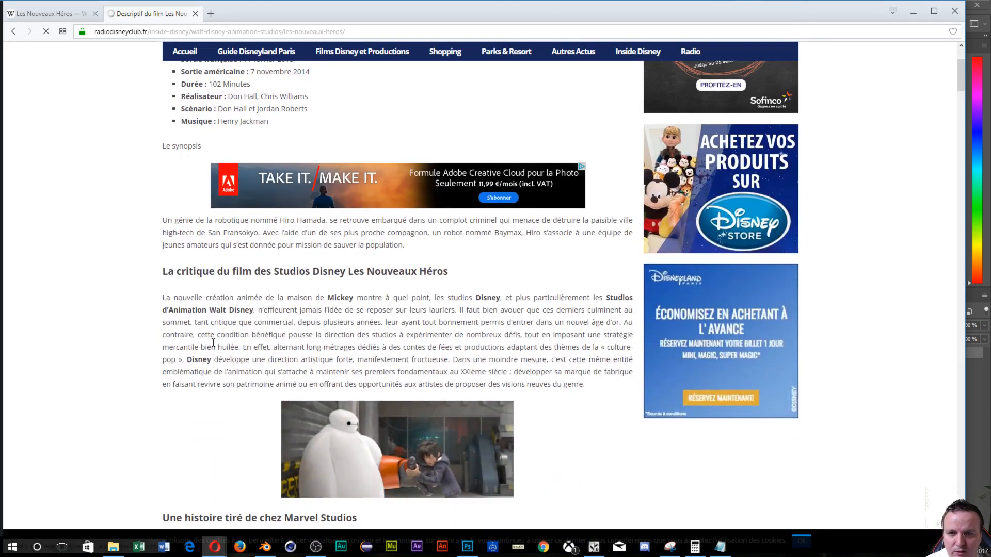
scroll(213, 344, down, 2)
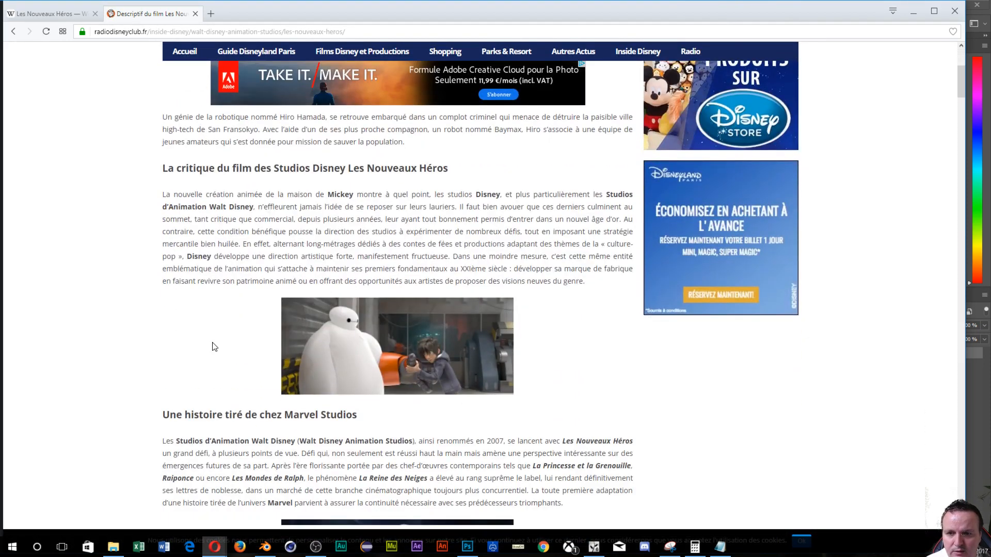
scroll(214, 346, down, 1)
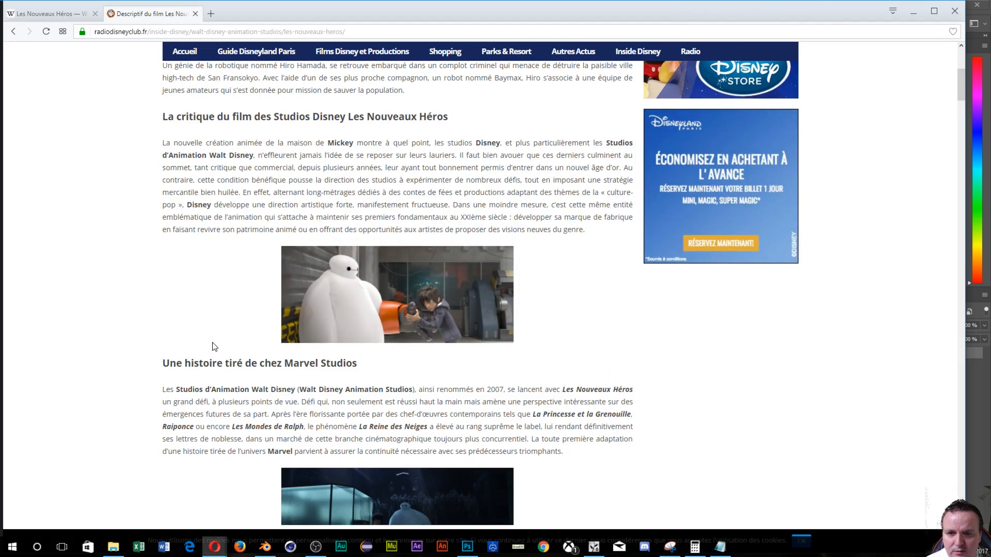
scroll(212, 346, down, 4)
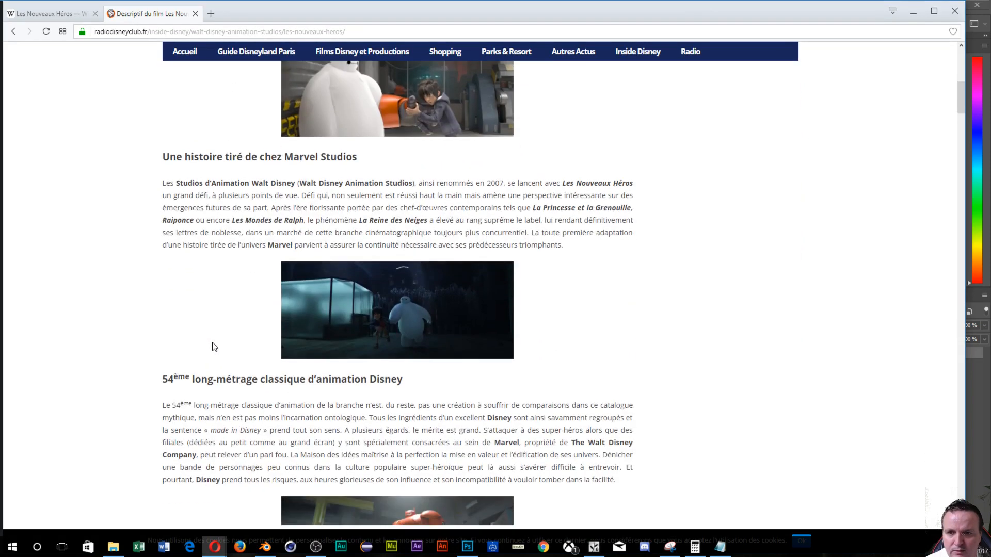
scroll(212, 347, down, 3)
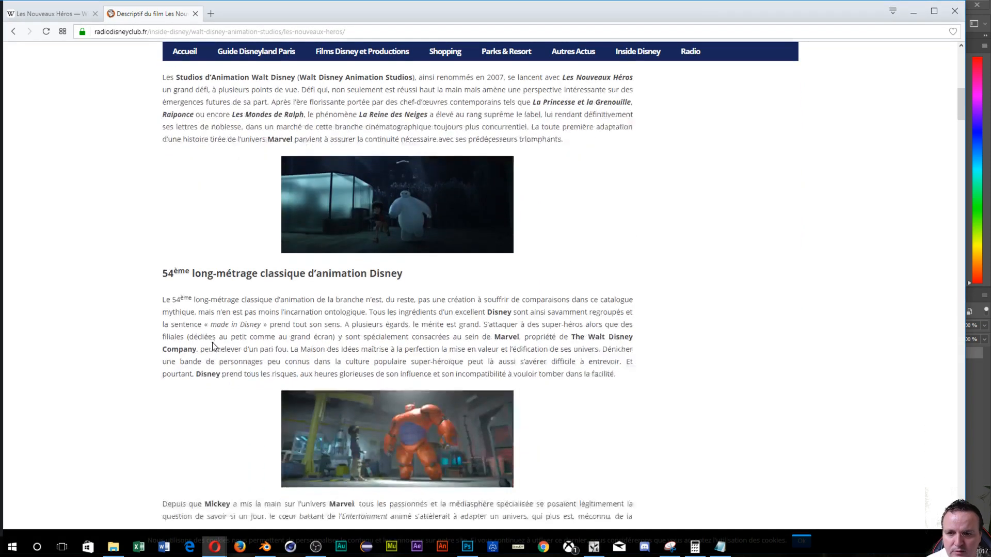
scroll(215, 346, down, 7)
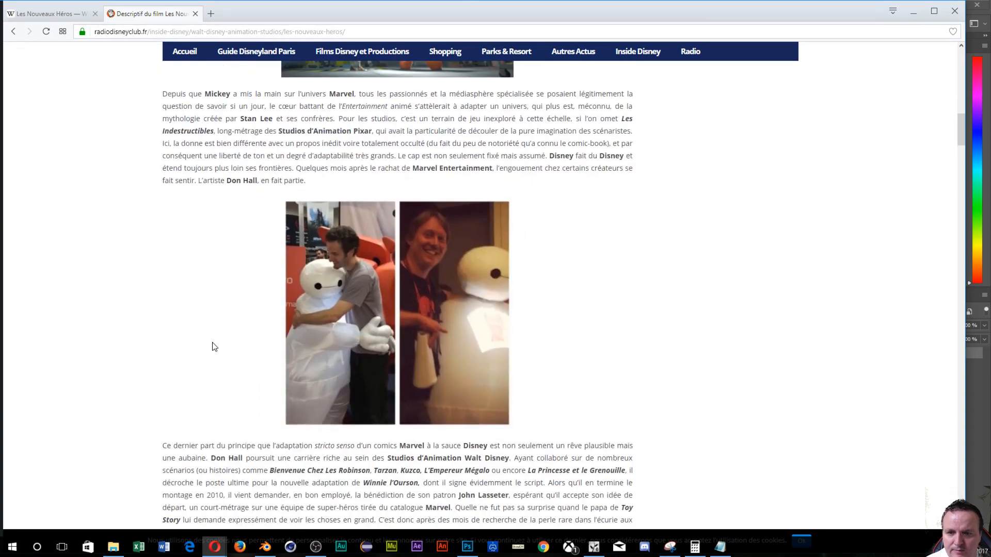
scroll(215, 346, down, 1)
scroll(207, 357, down, 8)
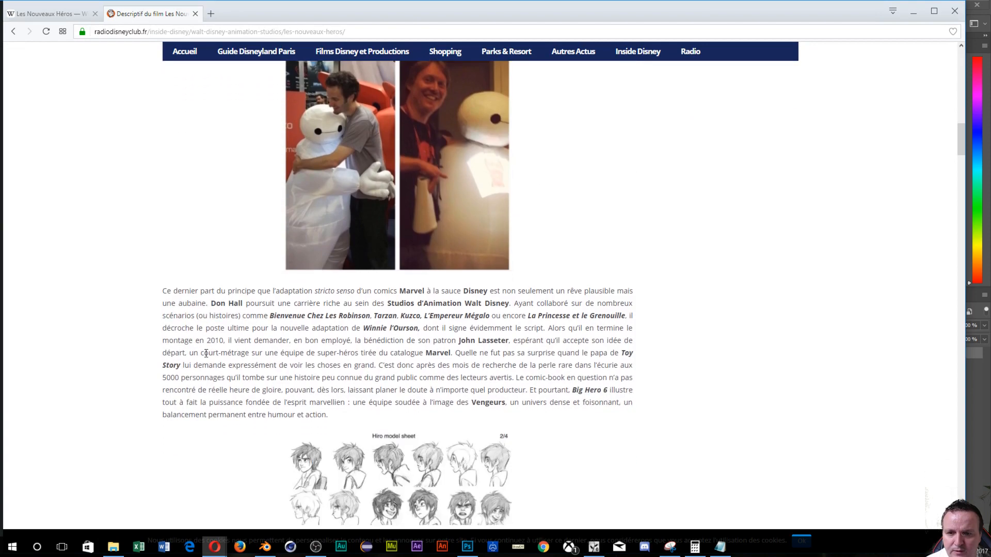
scroll(206, 357, down, 1)
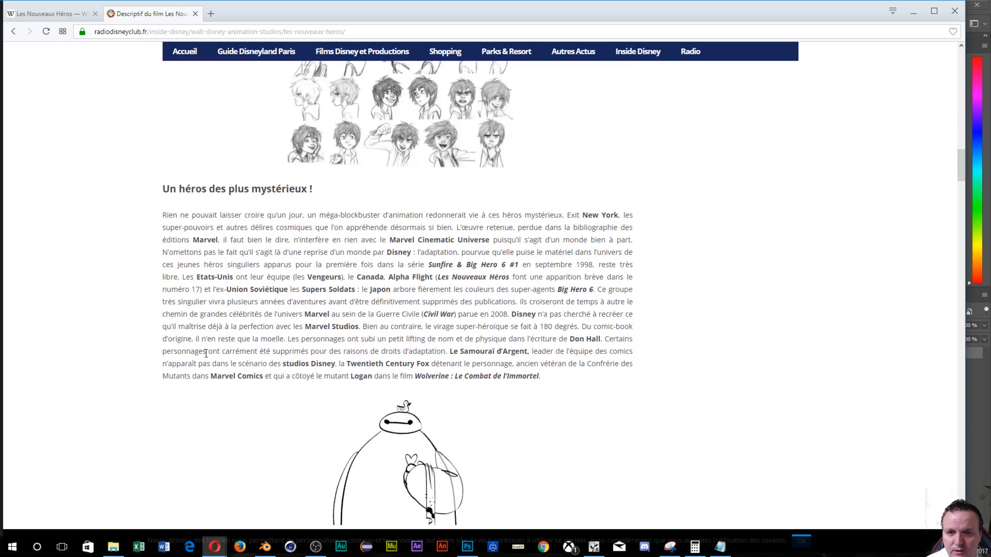
scroll(206, 353, down, 6)
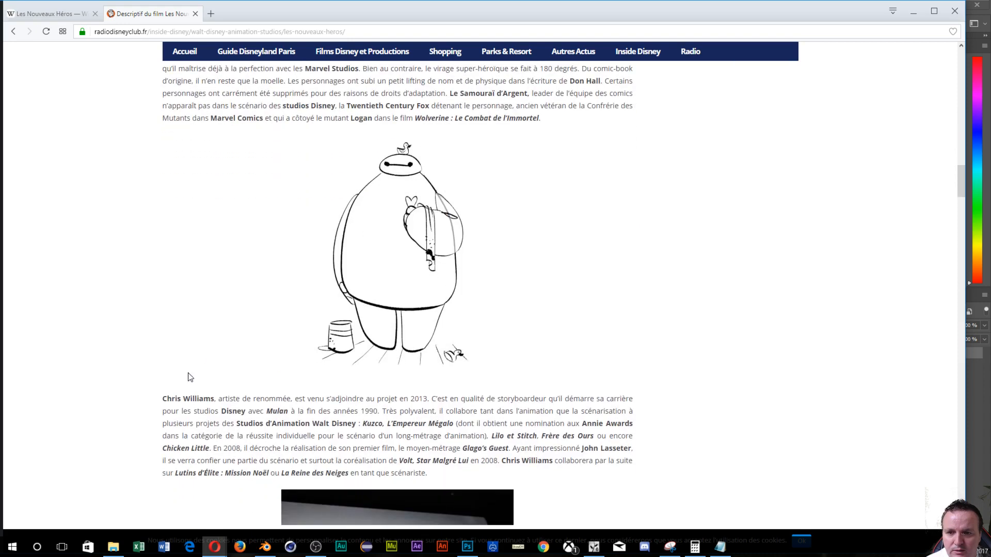
scroll(188, 377, down, 3)
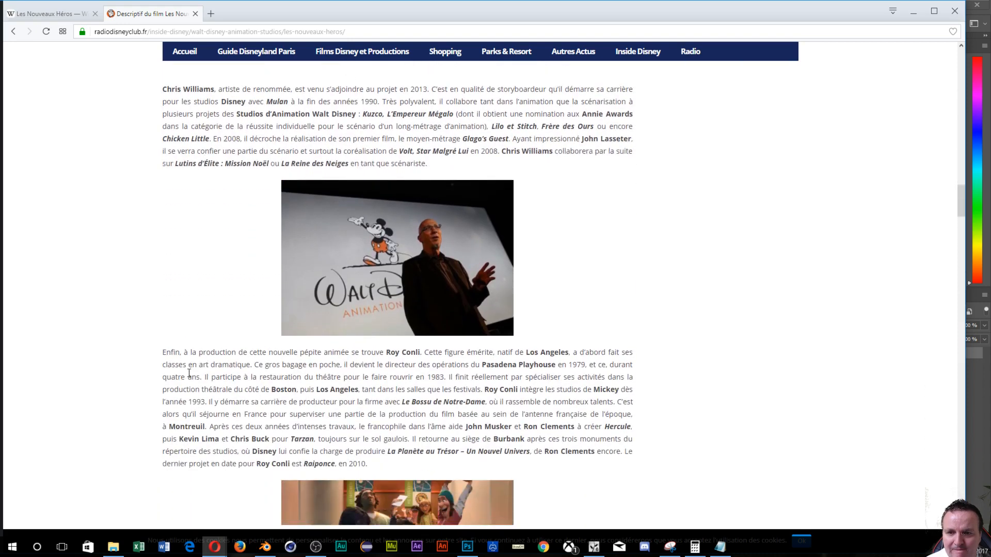
Examine the rest of the Radio Disney Club review, from the story and character sections to the conclusion, for production cost information.
scroll(189, 373, down, 7)
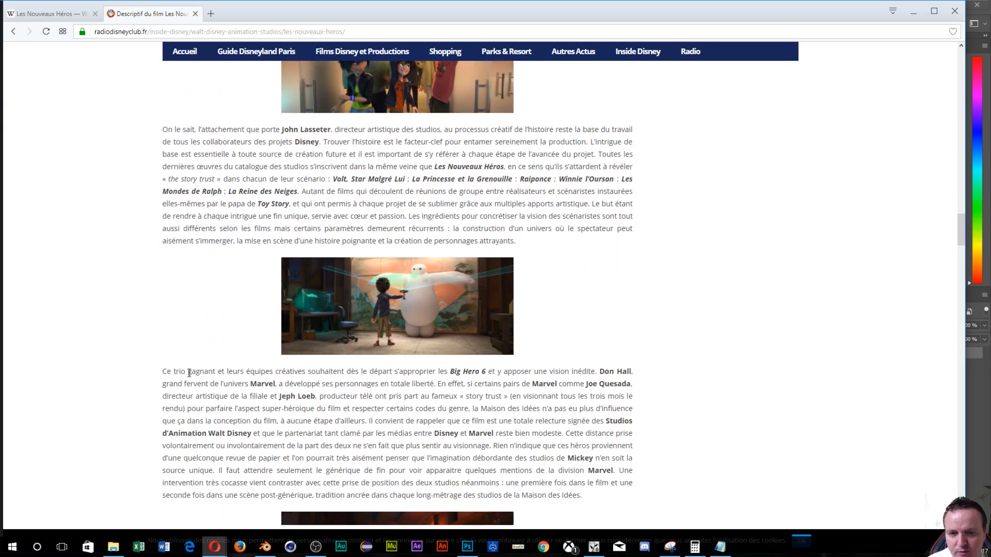
scroll(189, 374, down, 4)
scroll(189, 376, down, 4)
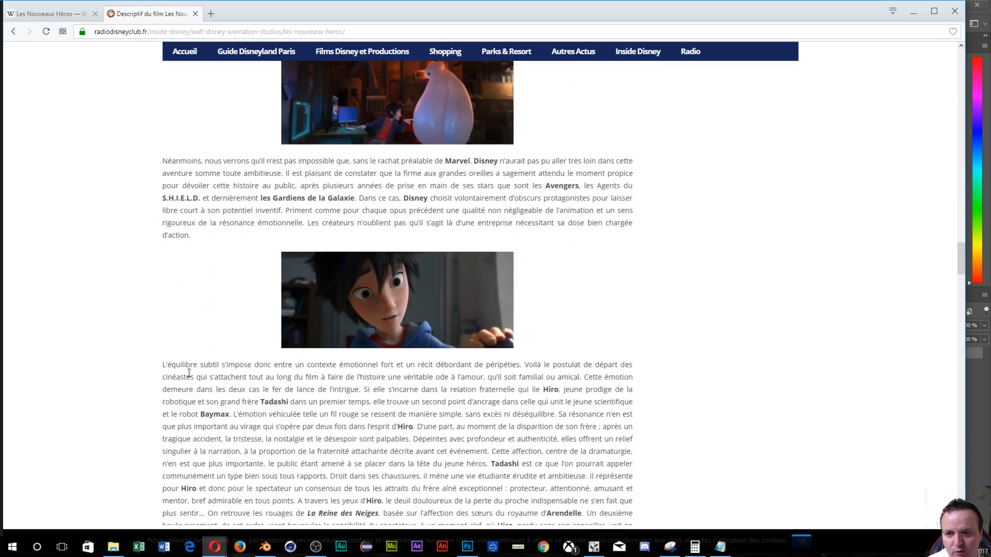
scroll(189, 373, down, 8)
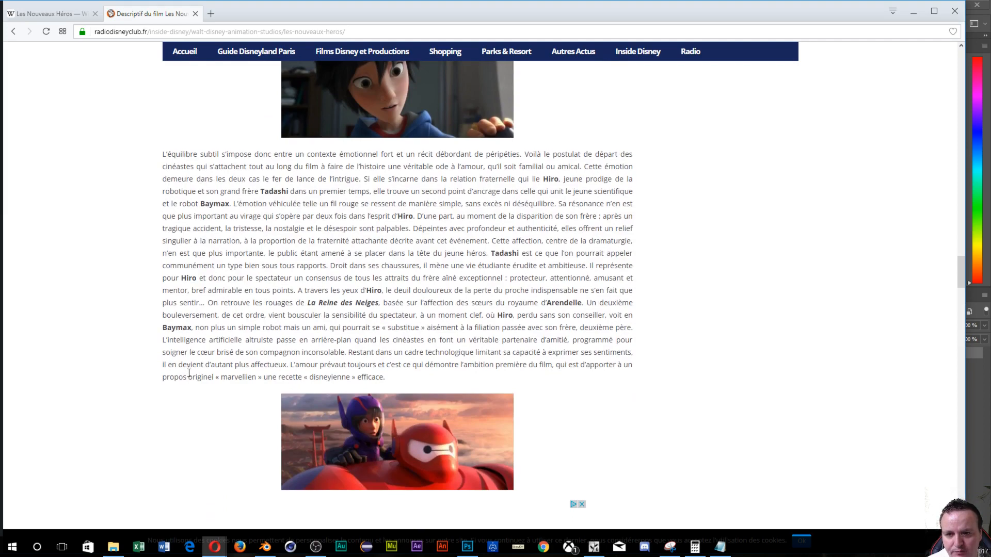
scroll(188, 377, down, 4)
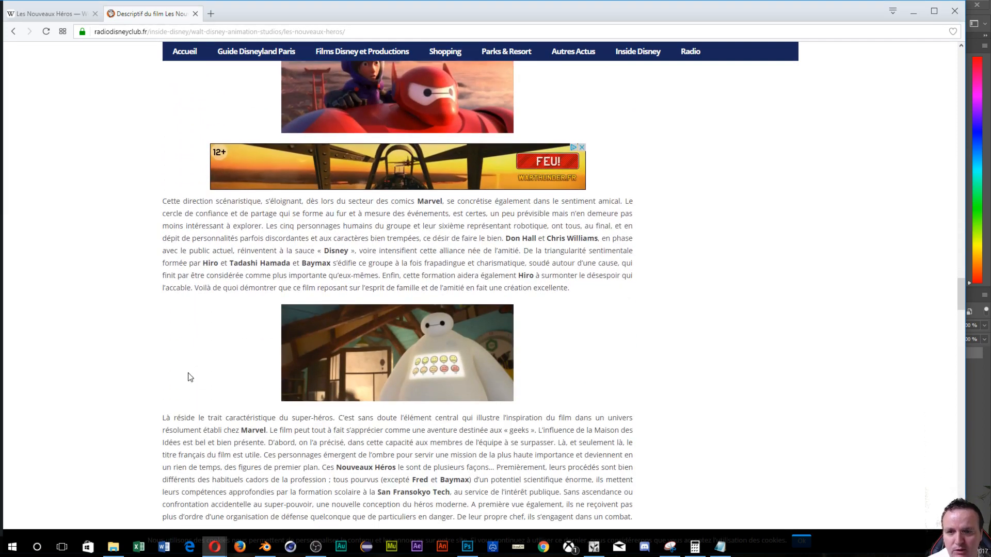
scroll(188, 376, down, 7)
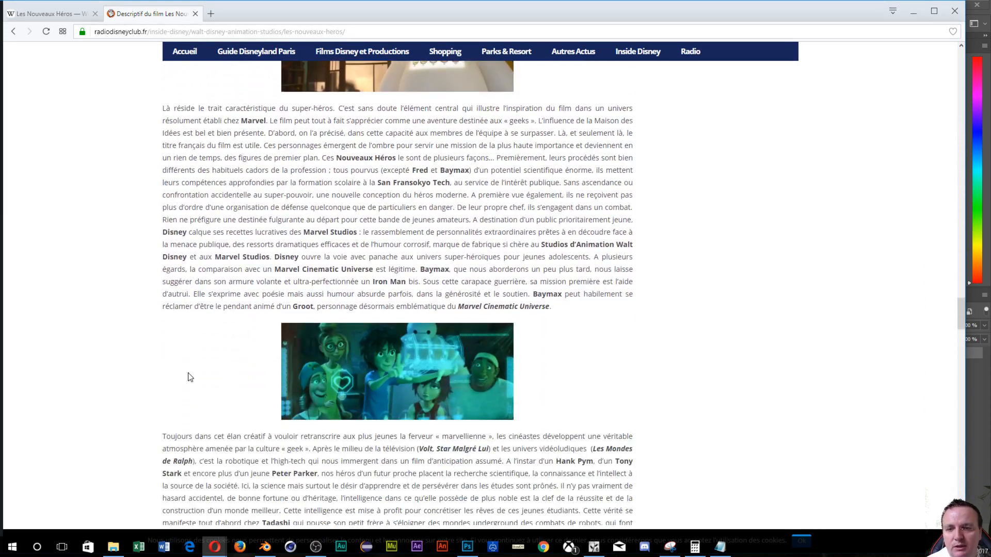
scroll(189, 376, down, 7)
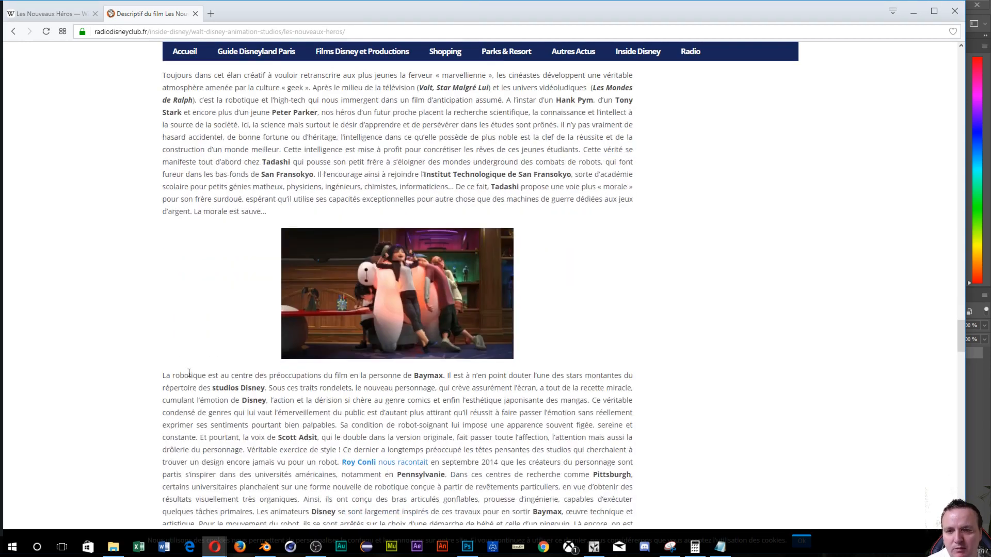
scroll(189, 374, down, 3)
scroll(189, 376, down, 7)
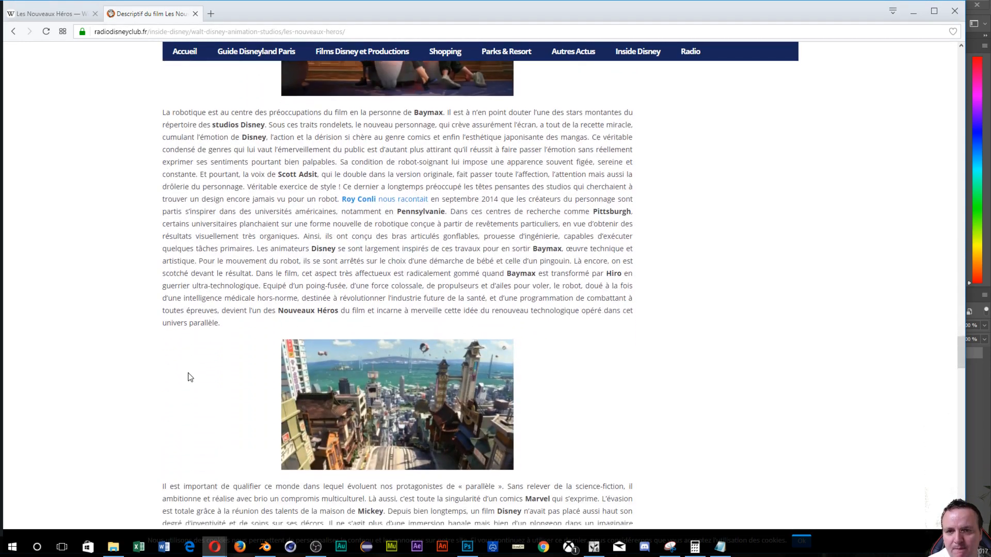
scroll(189, 374, down, 13)
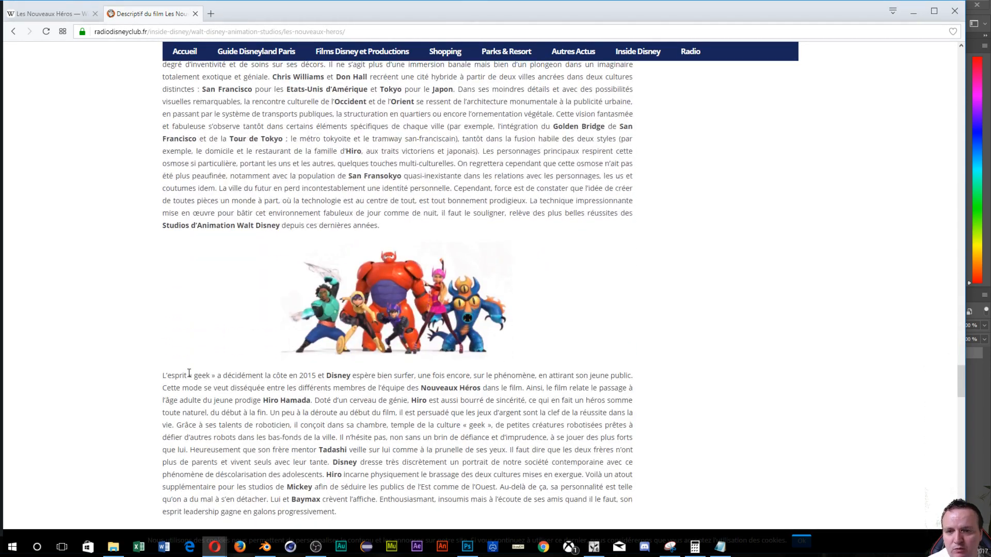
scroll(189, 377, down, 9)
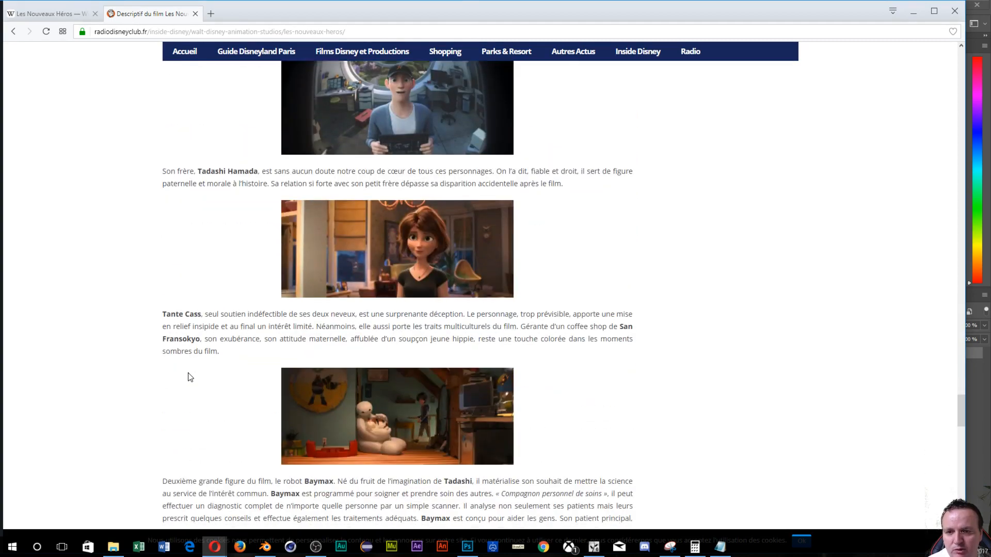
scroll(188, 376, down, 5)
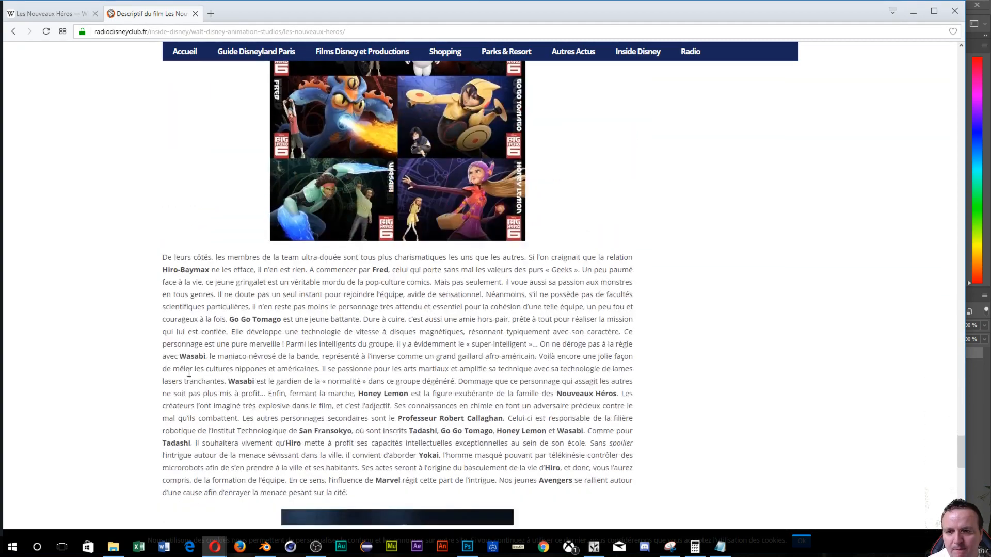
scroll(189, 372, down, 5)
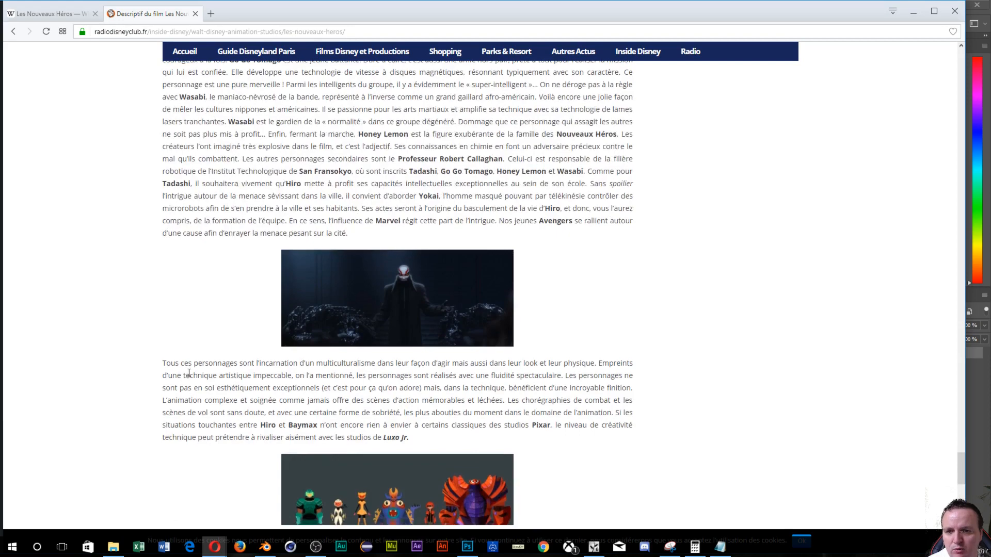
scroll(188, 373, down, 4)
scroll(189, 372, down, 8)
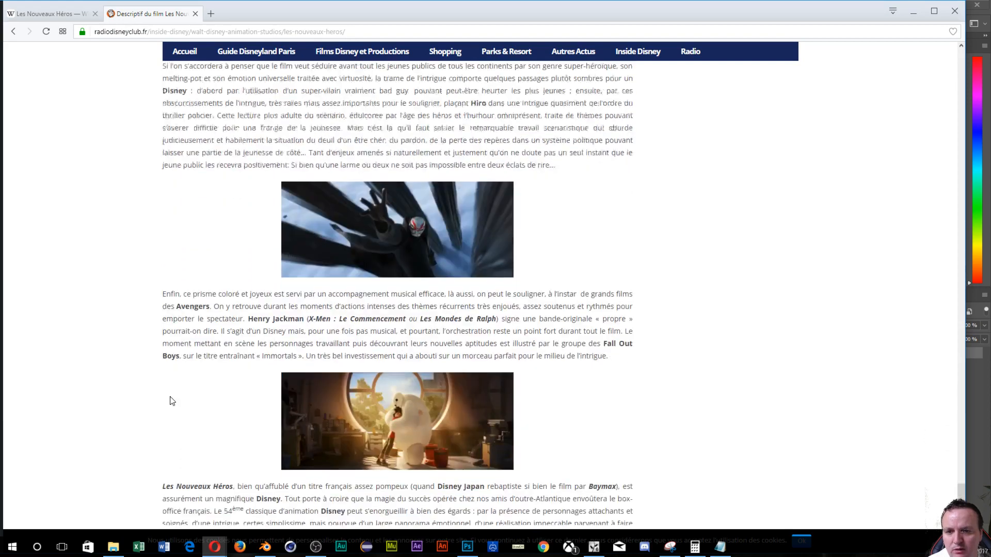
scroll(171, 396, down, 4)
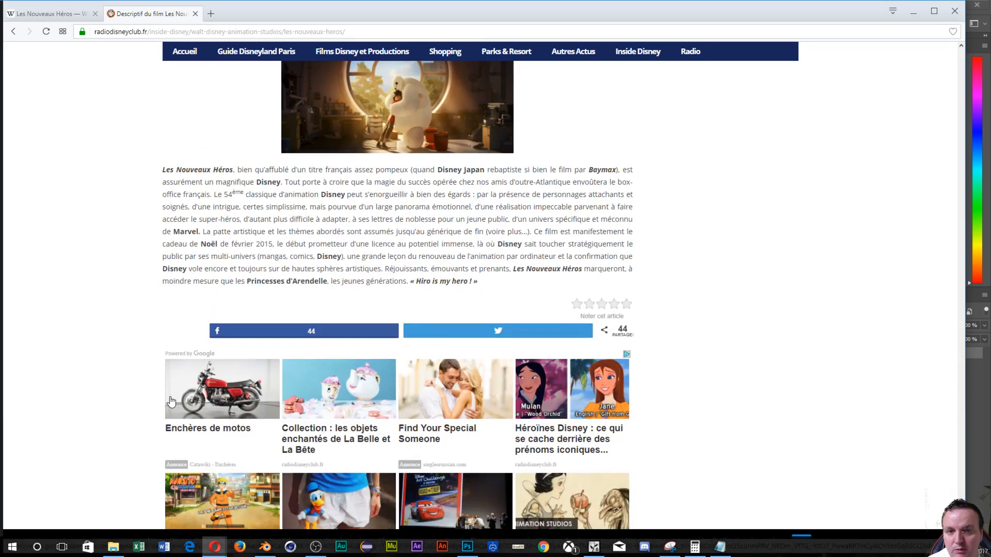
scroll(172, 402, down, 2)
Skim back through the Radio Disney Club review for missed cost figures and return to the Google search results.
scroll(171, 400, up, 14)
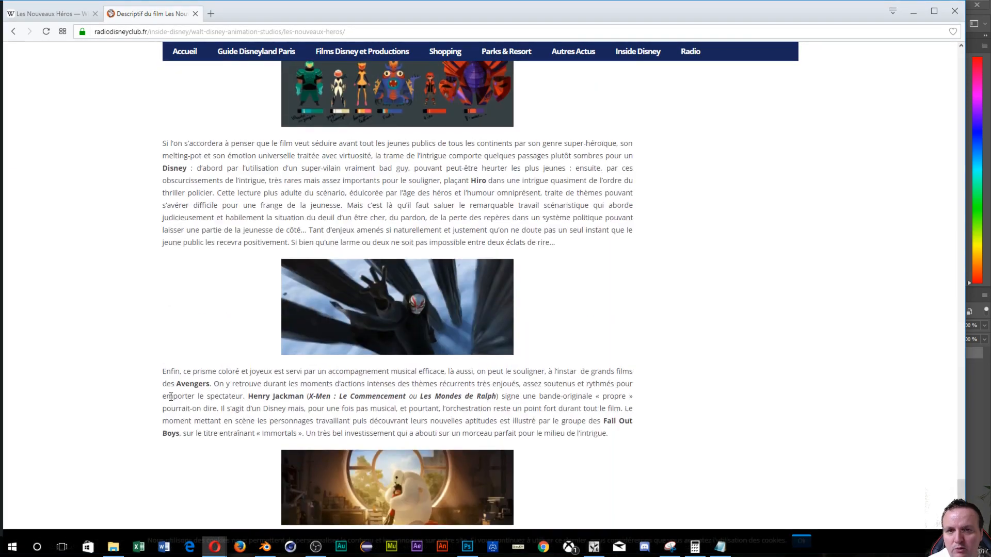
scroll(170, 397, up, 20)
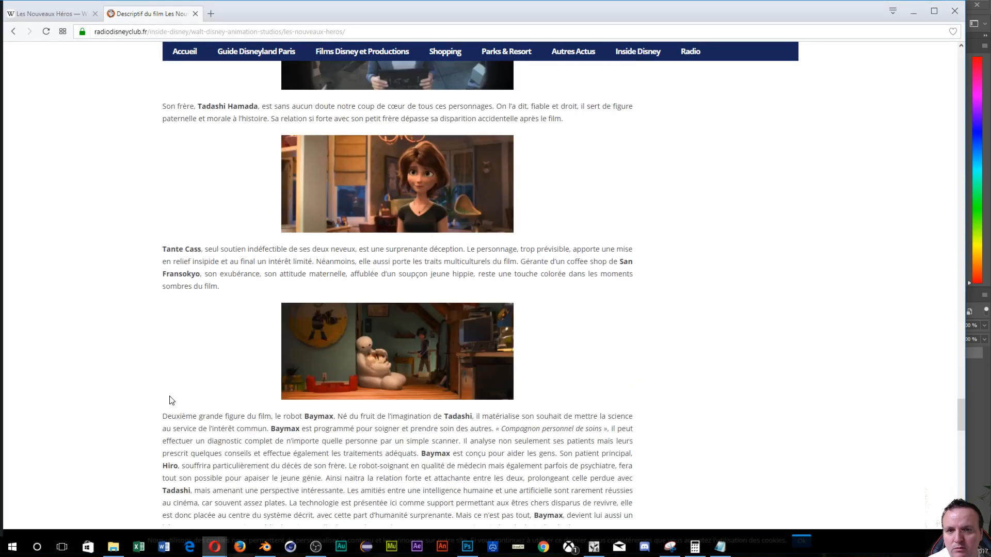
scroll(170, 401, down, 17)
scroll(171, 397, up, 5)
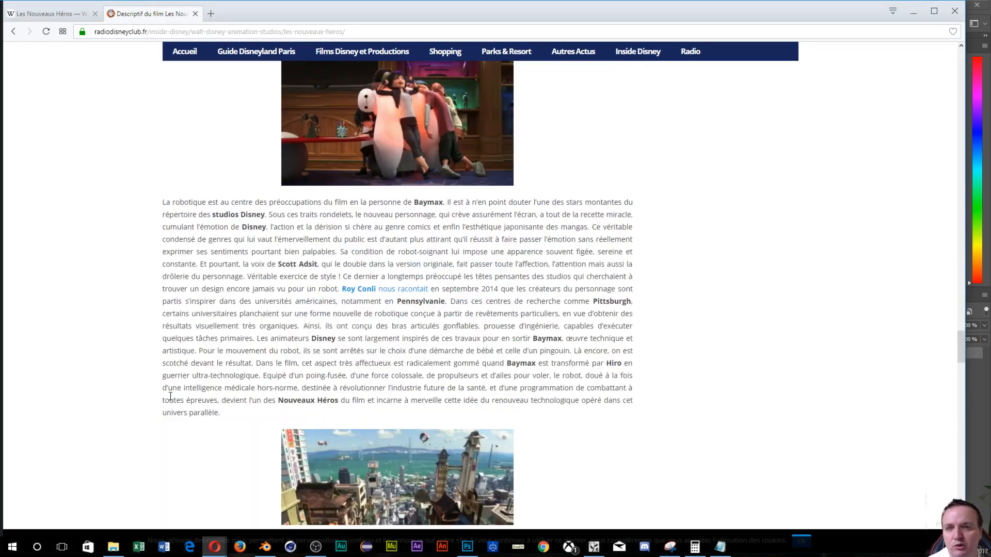
scroll(171, 398, up, 15)
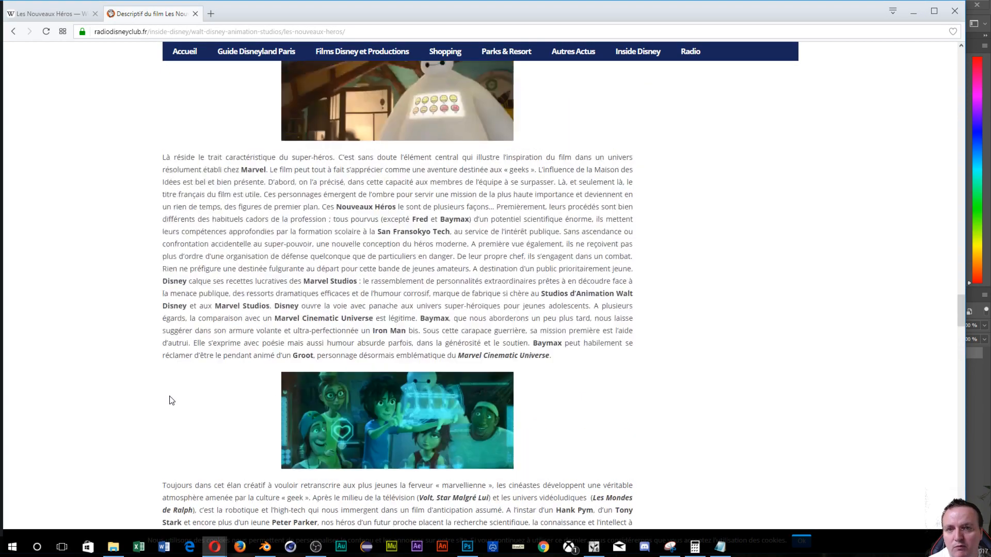
scroll(169, 400, up, 10)
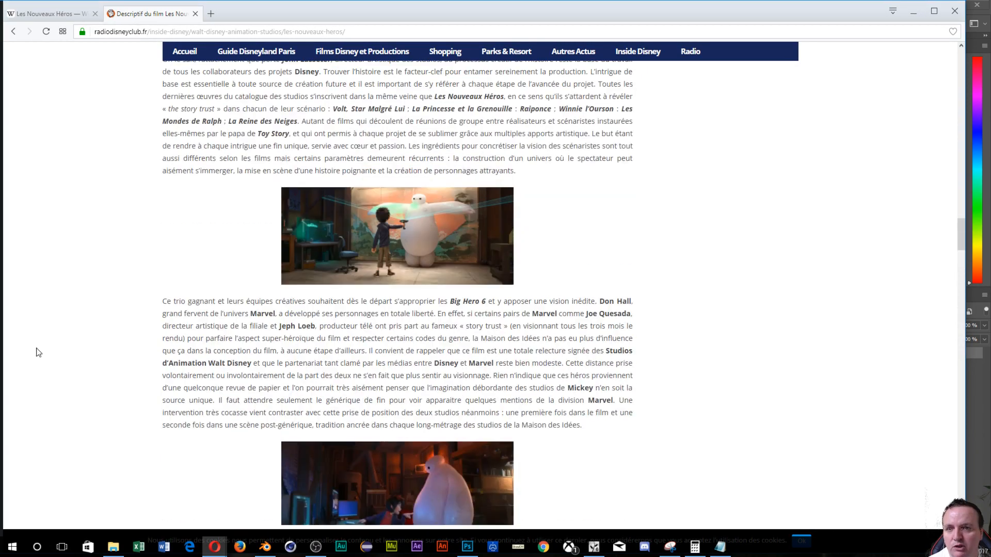
click(13, 31)
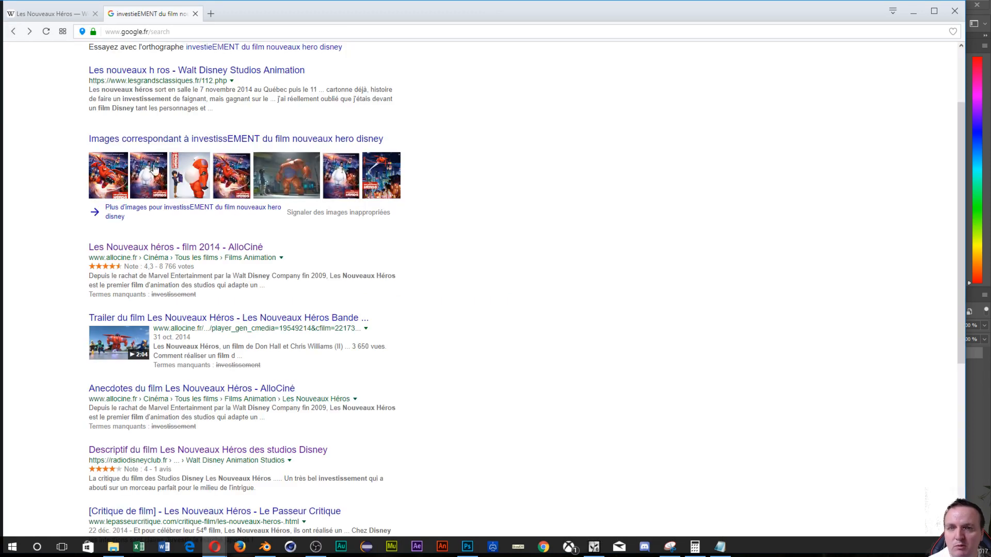
Open the lesgrandsclassiques.fr result on Les Nouveaux Héros and read its information and summary sections for investment figures.
scroll(423, 389, down, 2)
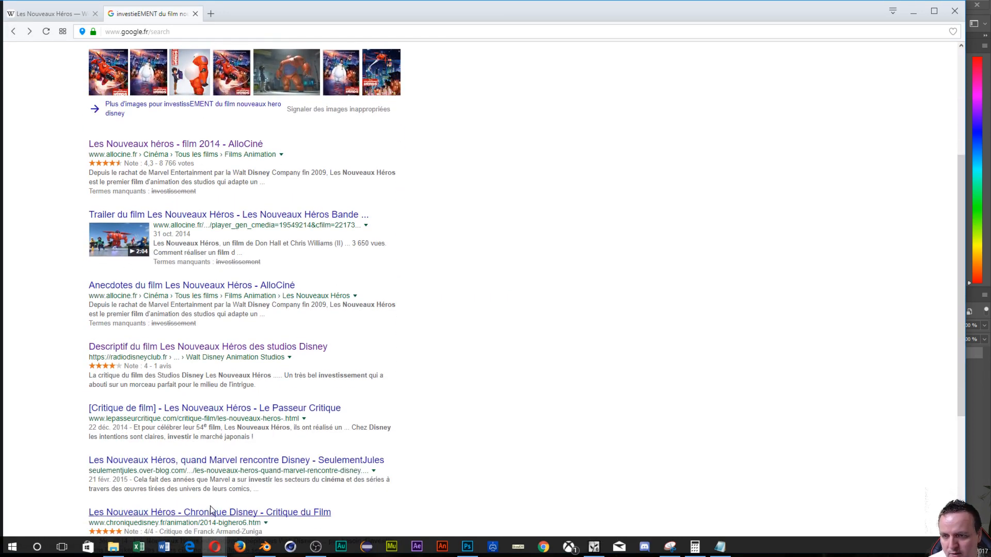
scroll(86, 138, up, 4)
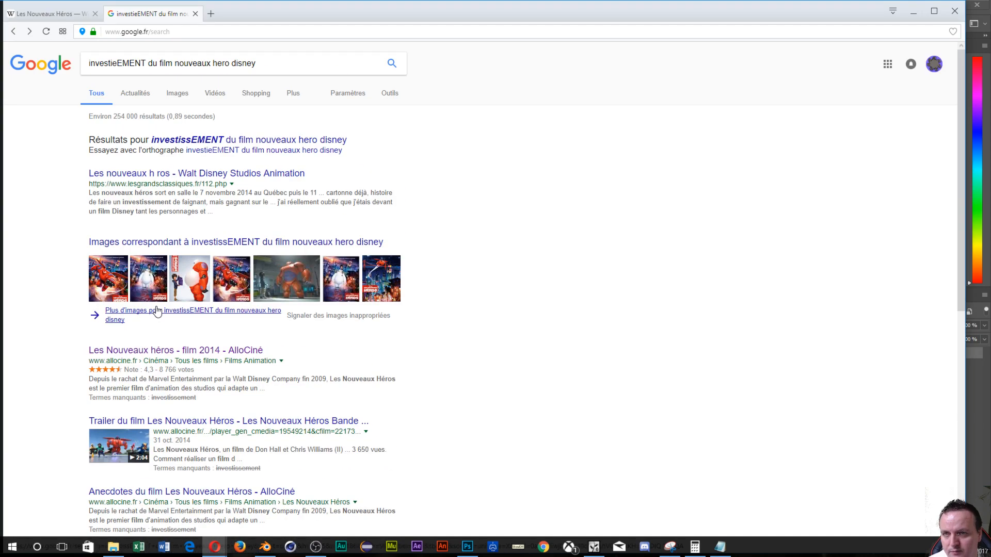
click(137, 175)
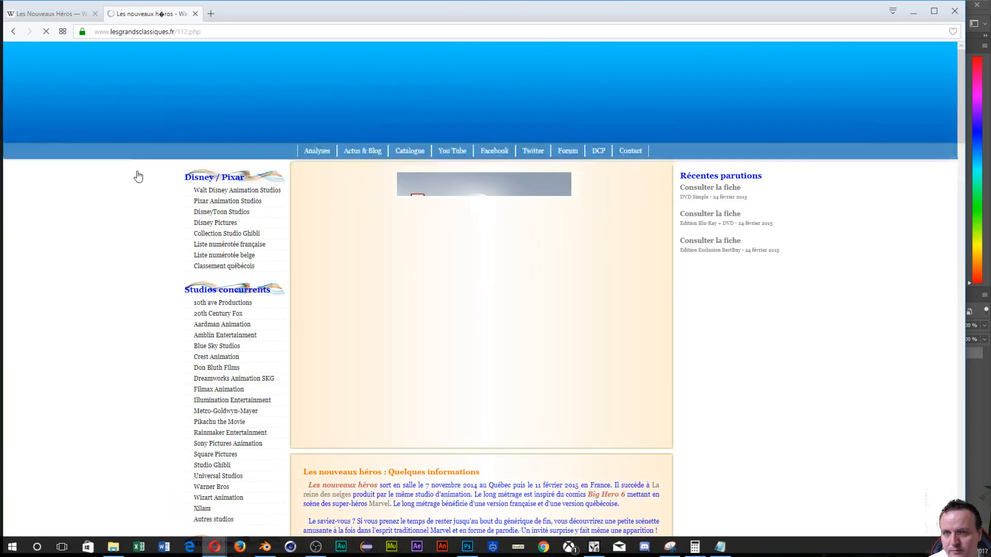
scroll(369, 380, down, 3)
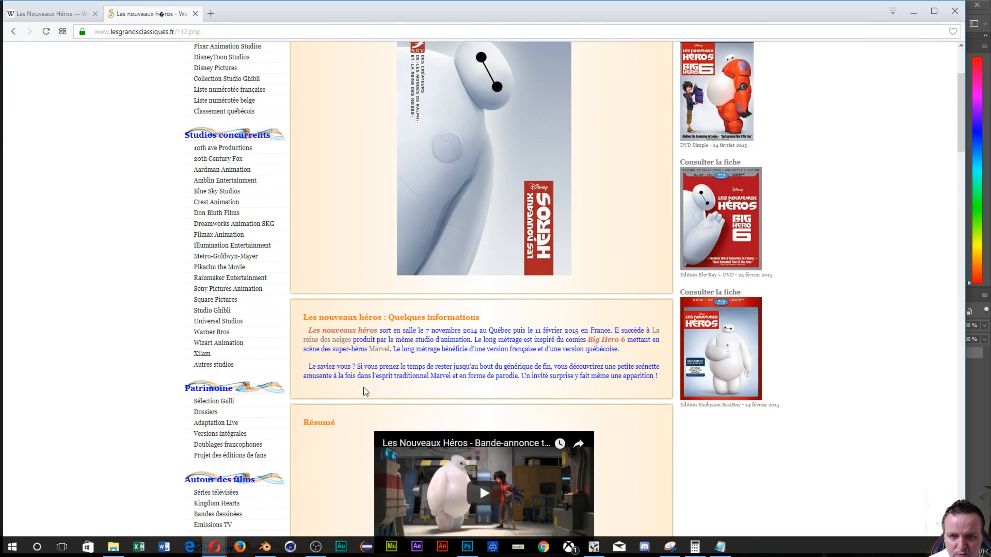
scroll(364, 392, down, 2)
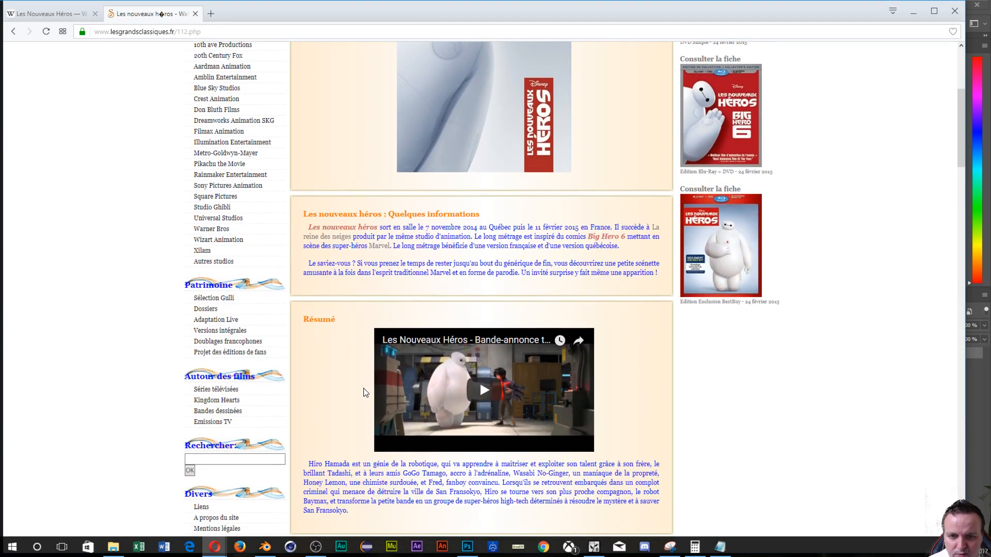
scroll(363, 392, down, 3)
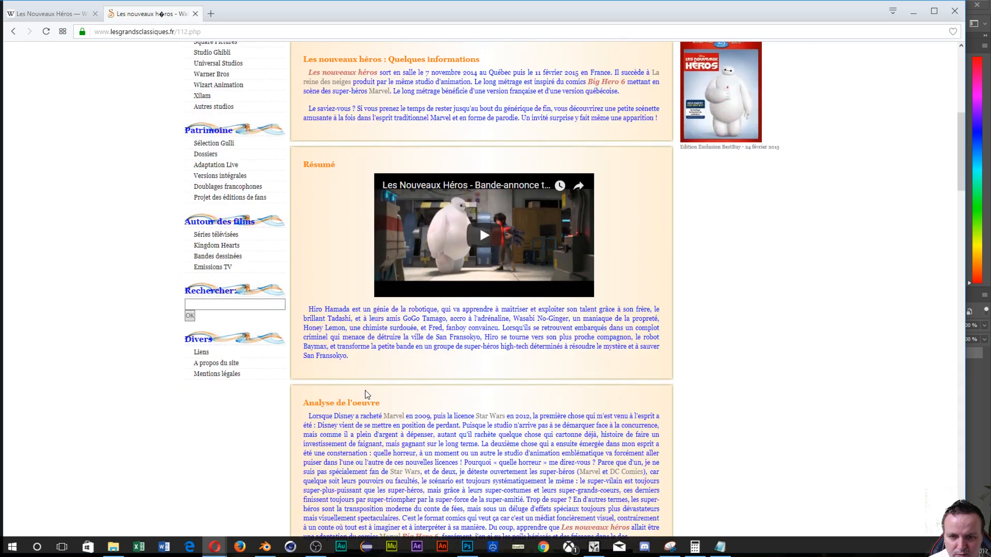
scroll(366, 391, down, 1)
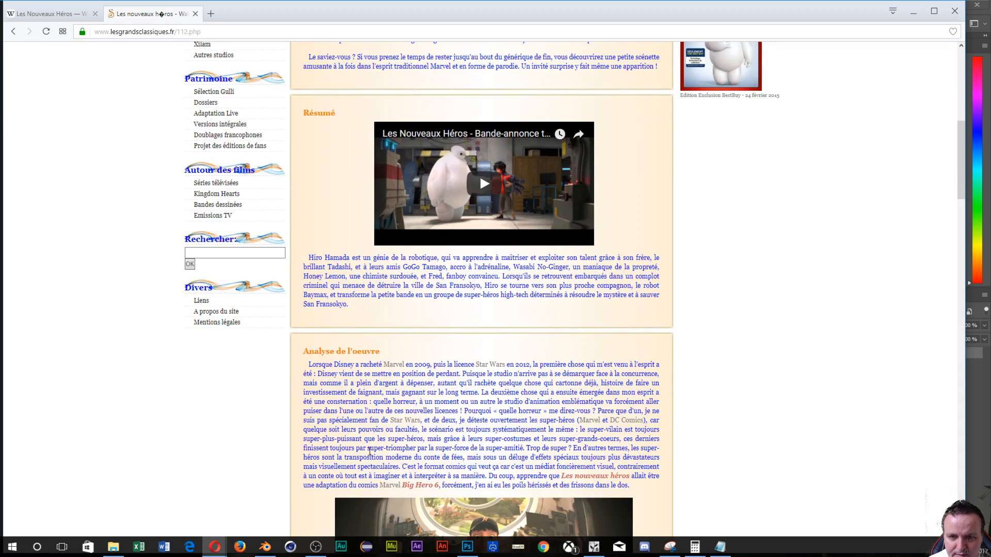
Examine the "Analyse de l'oeuvre" section through to the voice cast list for production cost information.
scroll(369, 452, down, 1)
scroll(367, 448, down, 3)
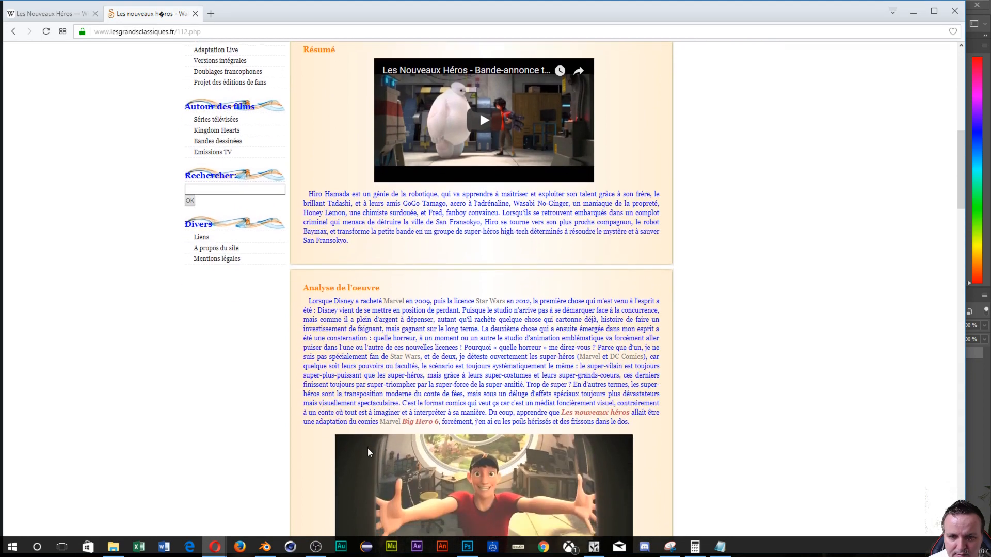
scroll(369, 449, down, 1)
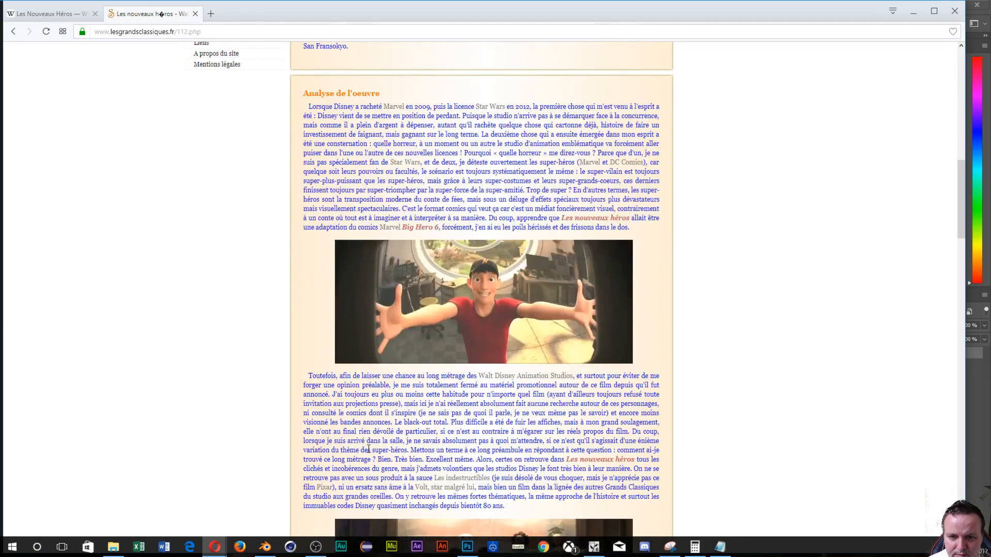
scroll(367, 448, down, 6)
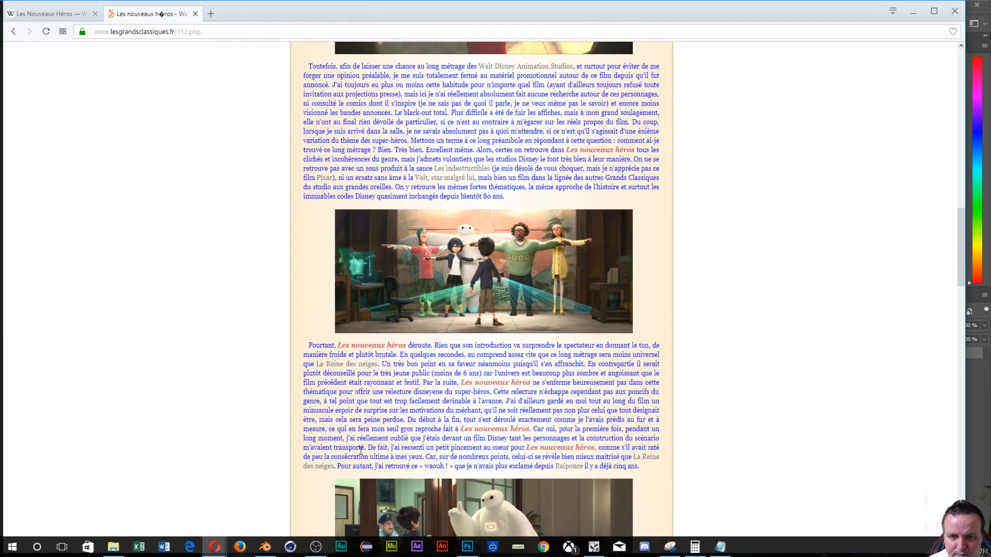
scroll(358, 456, down, 6)
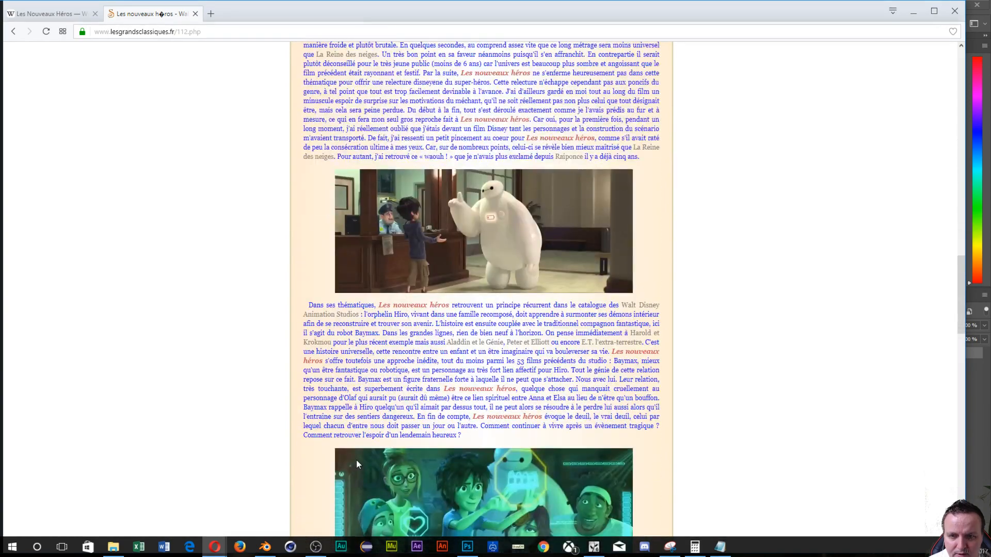
scroll(356, 464, down, 10)
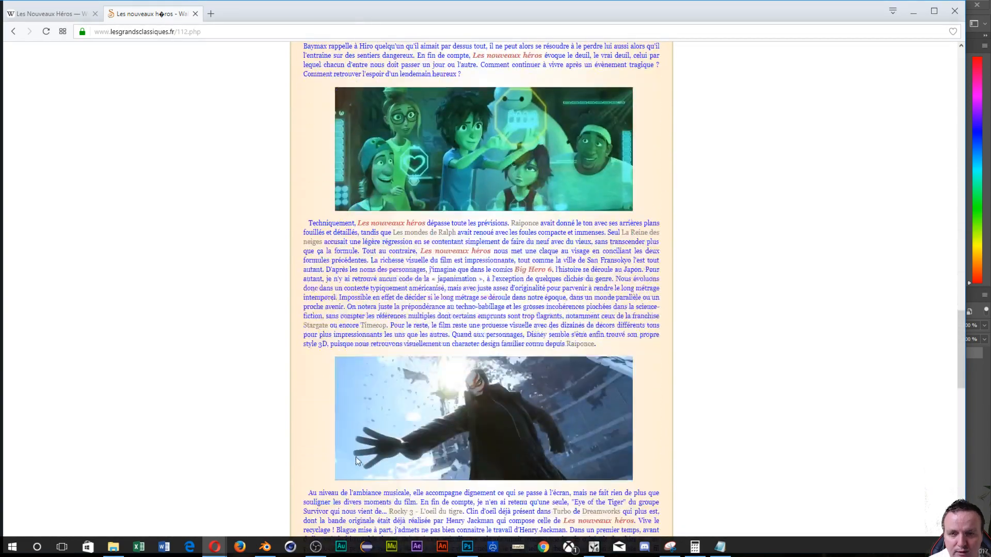
scroll(346, 443, down, 6)
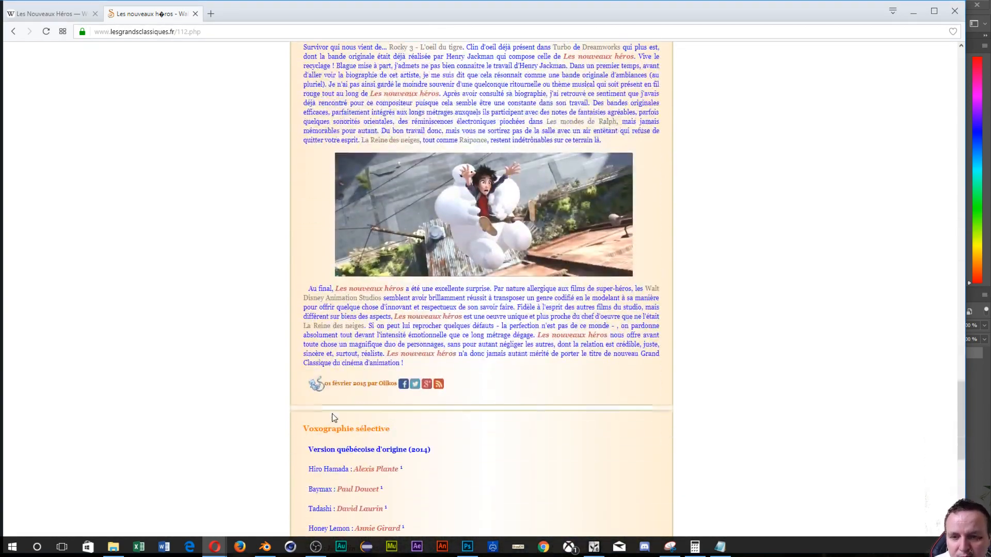
scroll(332, 418, down, 10)
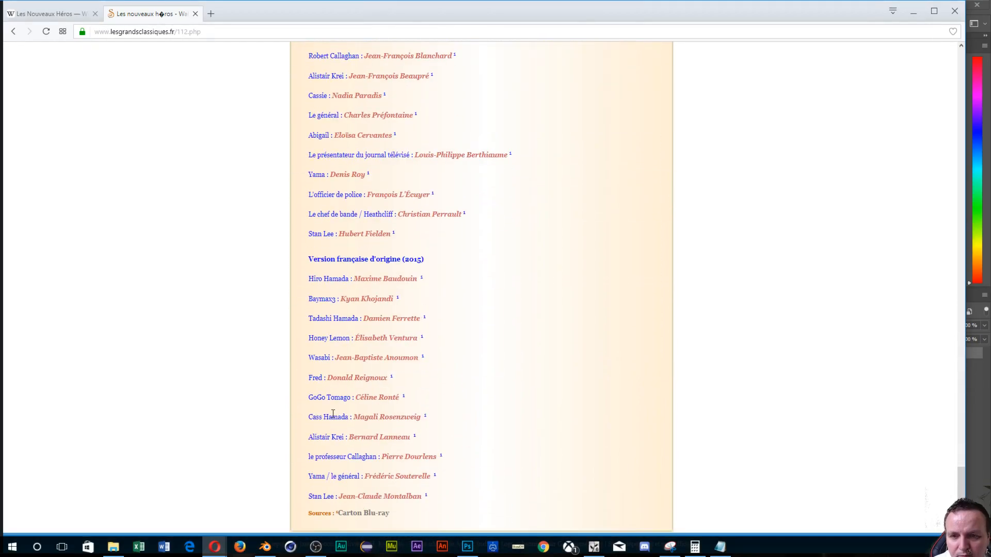
Skim back up through the lesgrandsclassiques.fr review and return to the Google search results.
scroll(291, 329, up, 20)
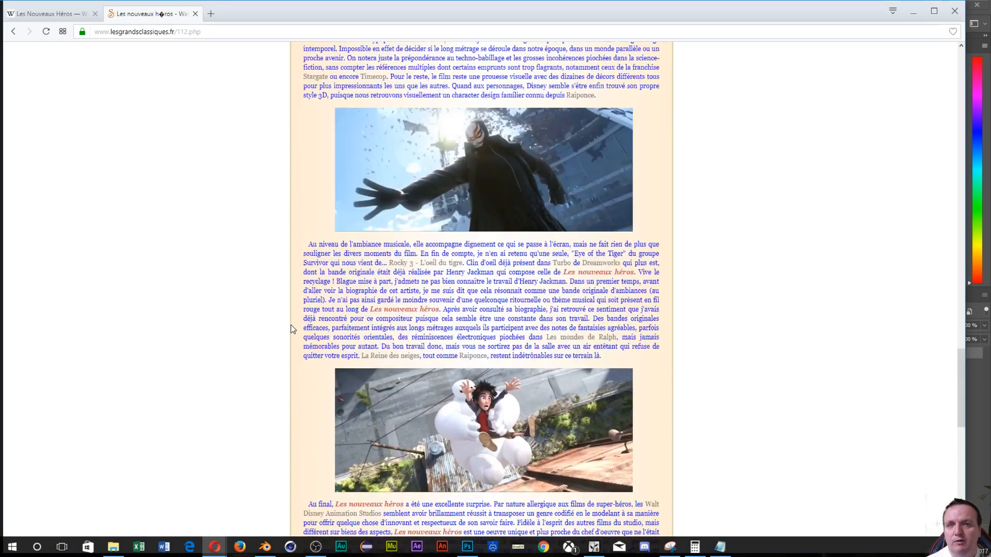
scroll(290, 329, up, 20)
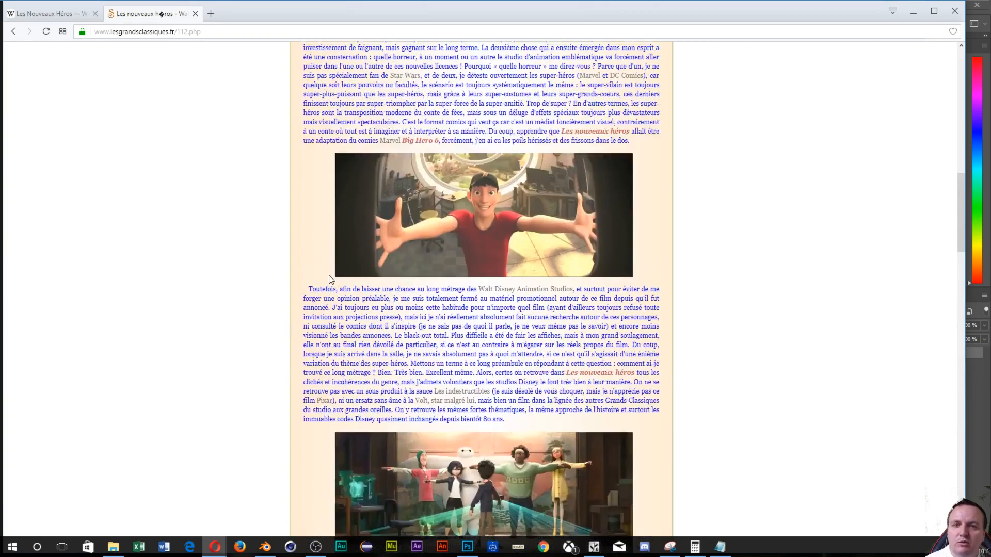
scroll(327, 272, up, 3)
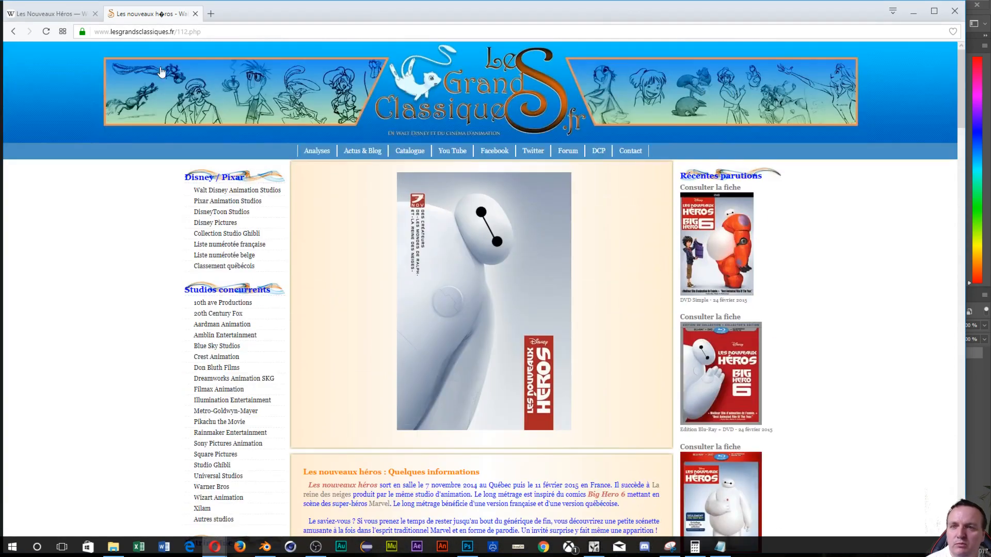
click(11, 31)
Open the result "Anecdotes du film Les Nouveaux Héros - AlloCiné" and read the anecdotes up to "Reproduction massive" for budget details.
scroll(179, 333, down, 3)
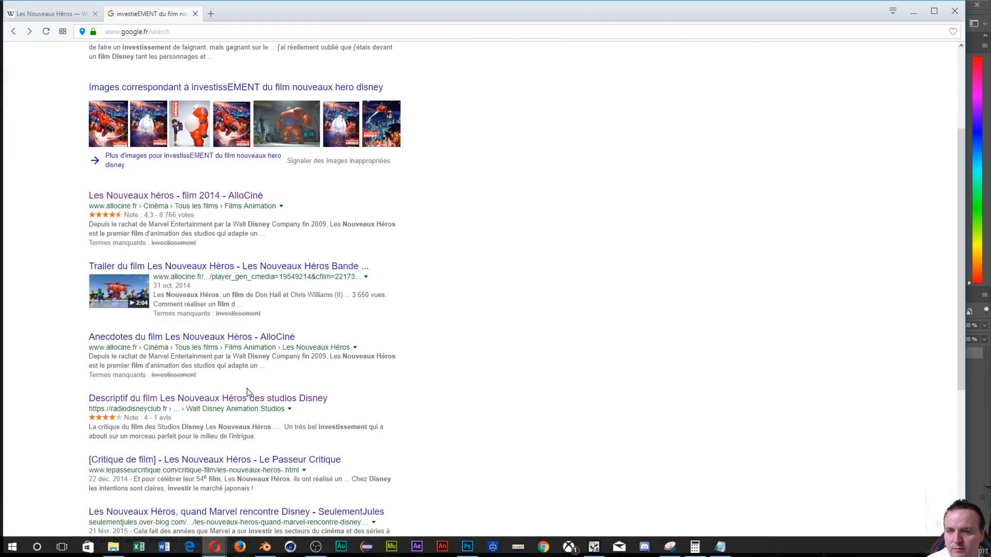
click(180, 338)
scroll(190, 351, down, 3)
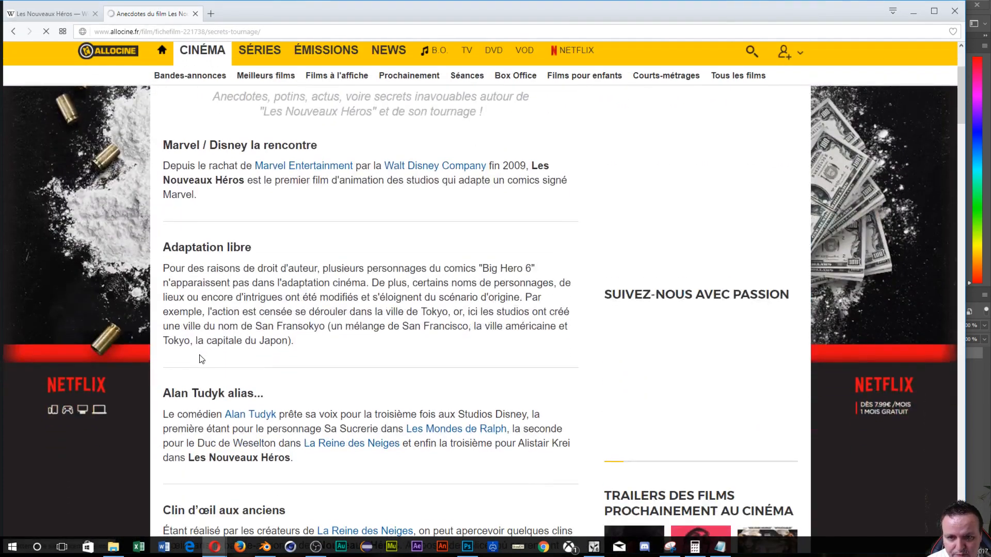
scroll(201, 358, down, 10)
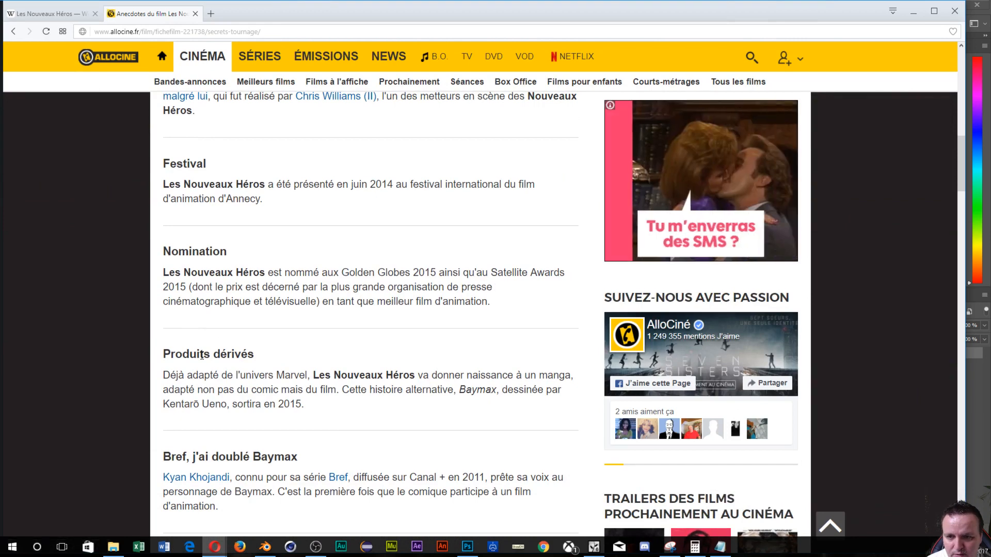
scroll(202, 356, down, 2)
scroll(202, 356, down, 7)
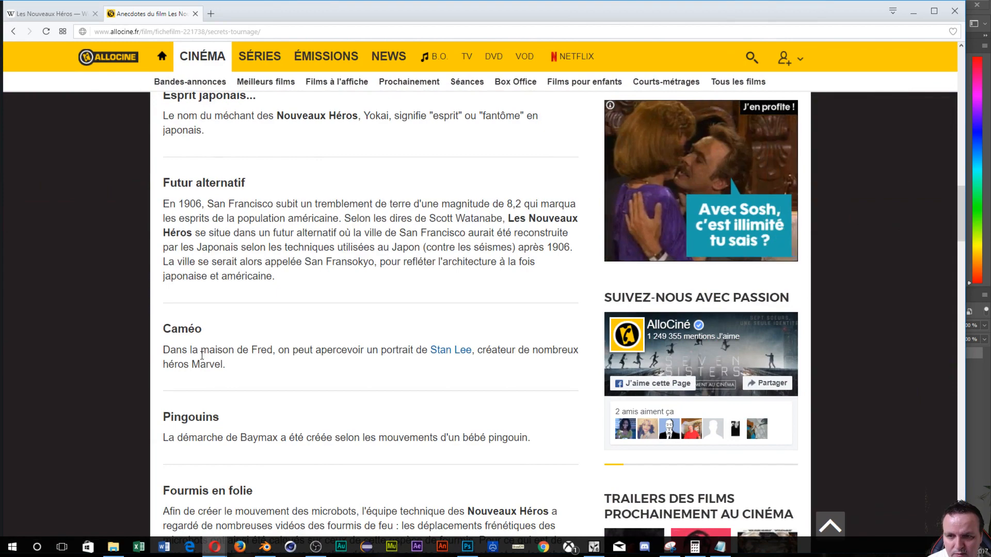
scroll(202, 356, down, 7)
scroll(208, 364, down, 1)
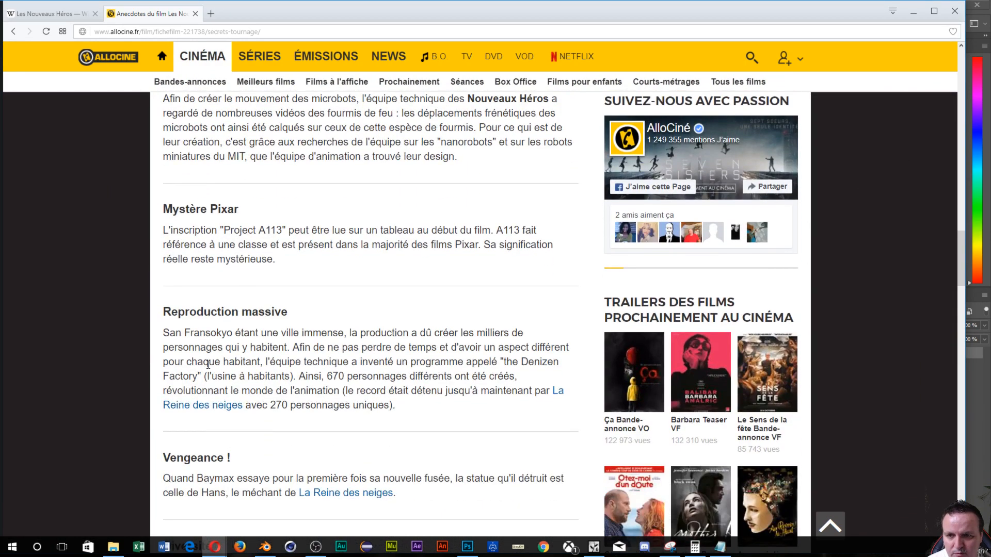
Examine the remaining AlloCiné anecdotes, from "Vengeance !" to "Marvel vs Disney", for production cost information.
scroll(208, 366, down, 1)
scroll(212, 367, down, 2)
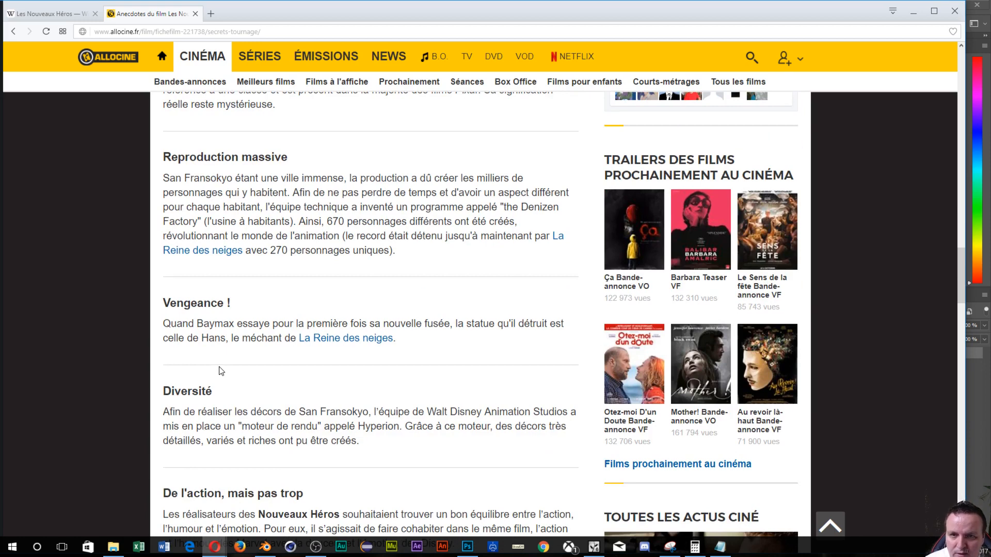
scroll(220, 369, down, 1)
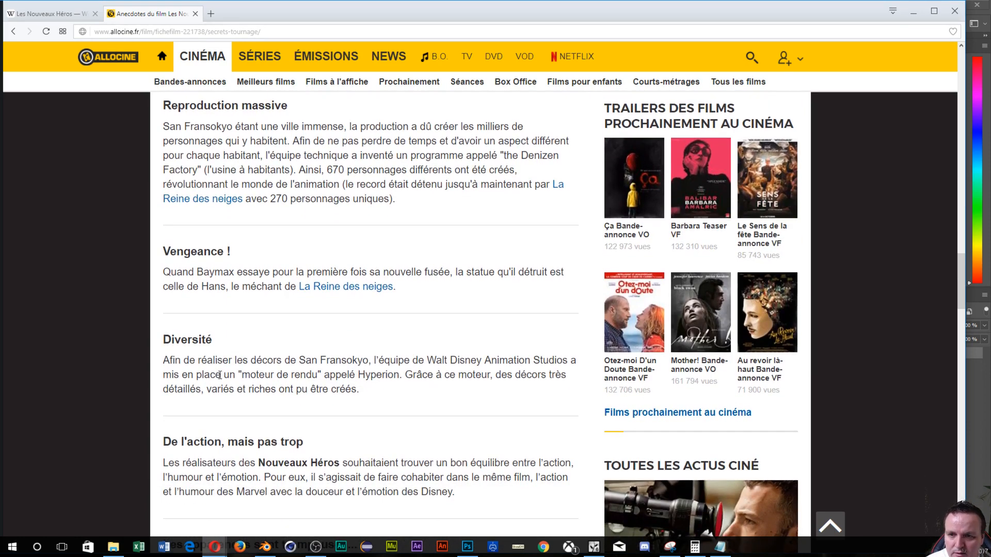
scroll(220, 376, down, 4)
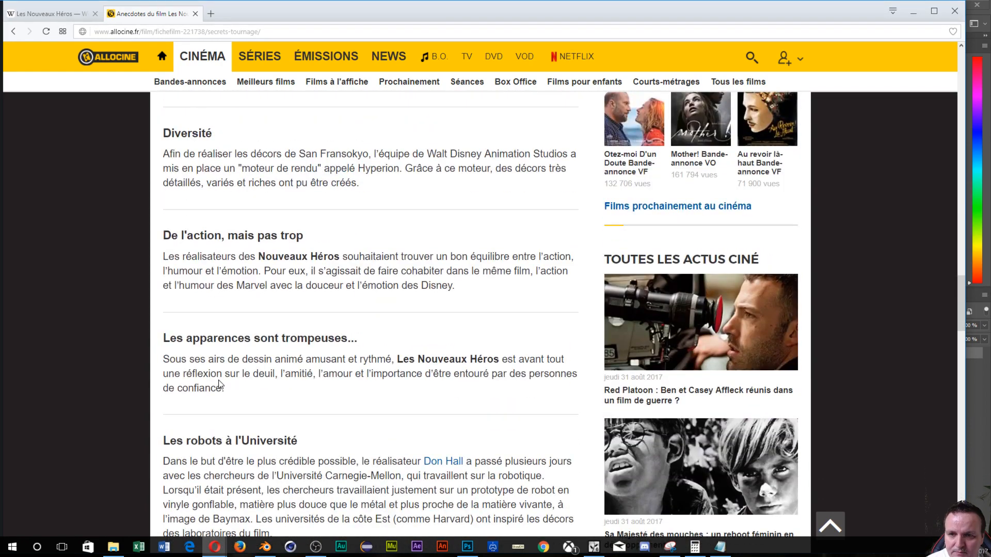
scroll(219, 384, down, 2)
scroll(213, 397, down, 2)
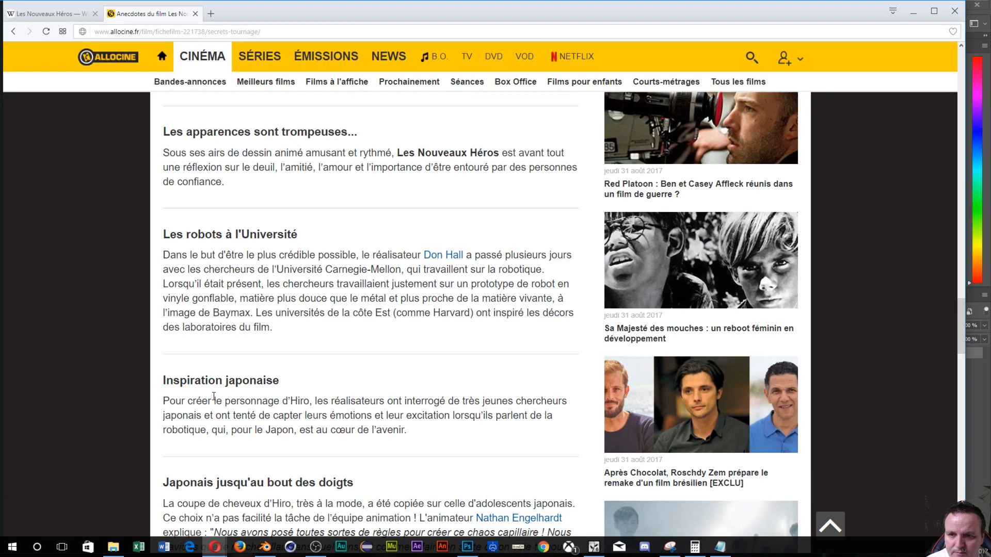
scroll(213, 396, down, 7)
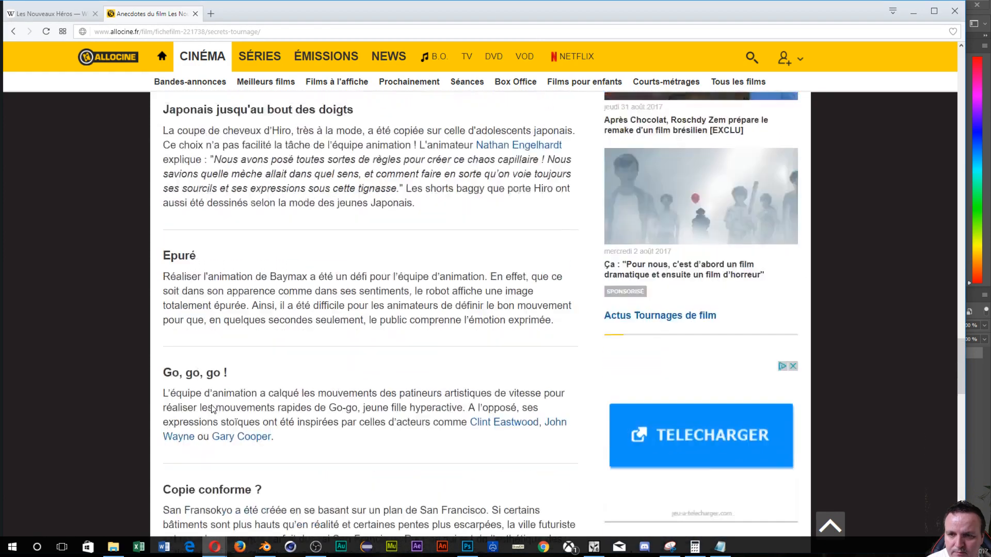
scroll(212, 410, down, 2)
scroll(213, 407, down, 4)
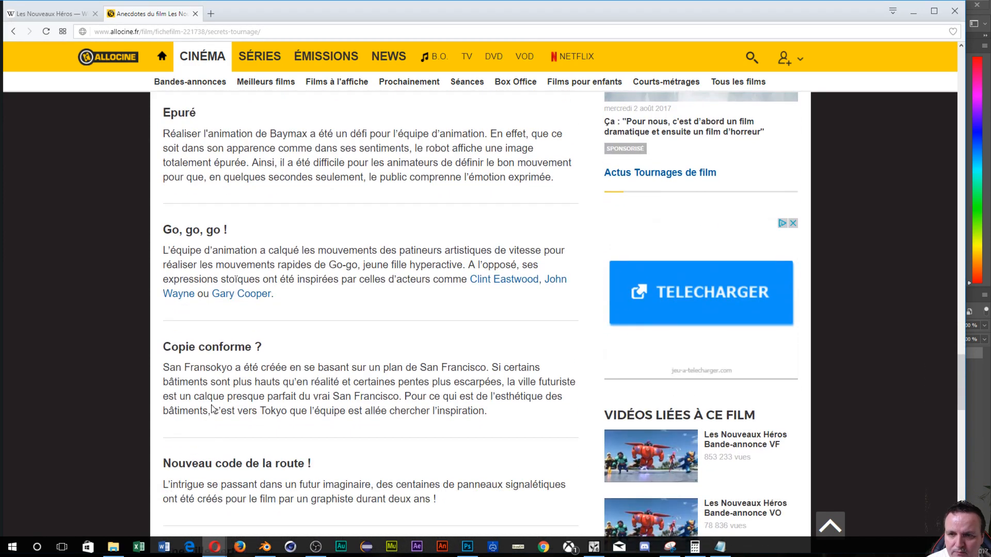
scroll(212, 408, down, 5)
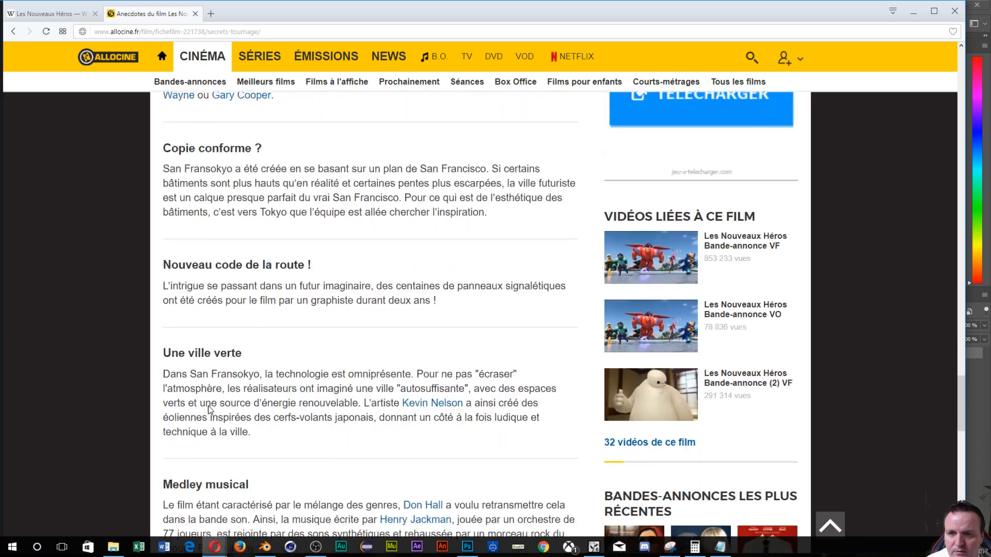
scroll(204, 419, down, 3)
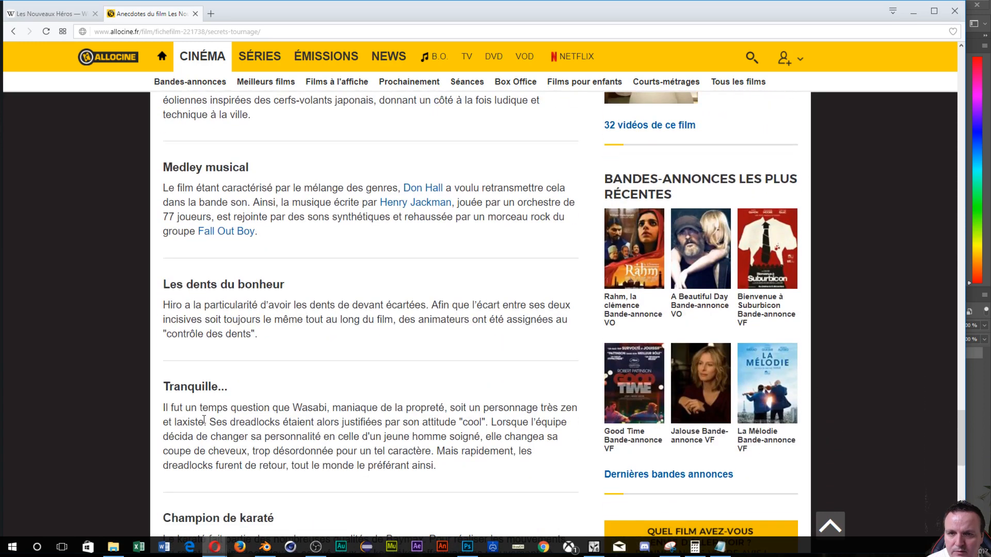
scroll(204, 419, down, 10)
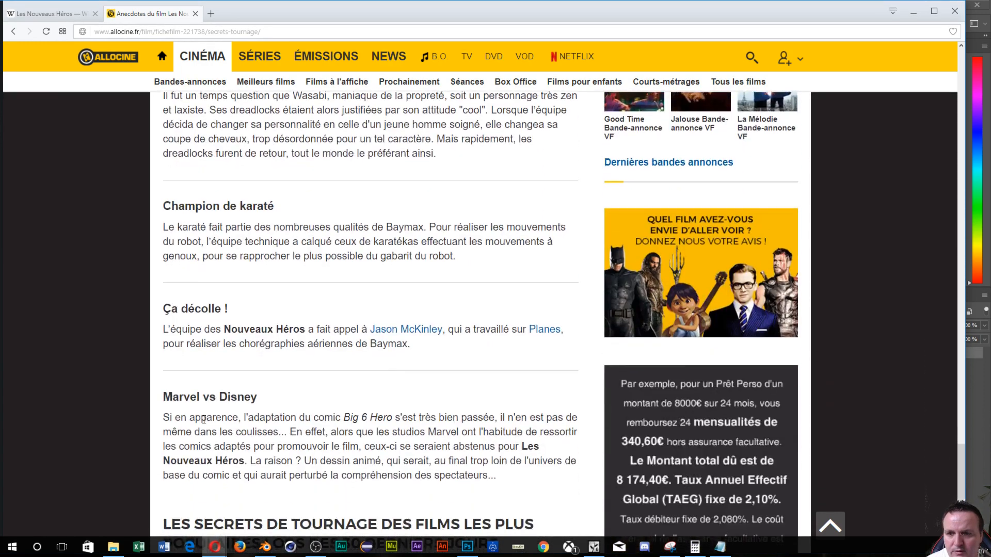
scroll(221, 436, up, 3)
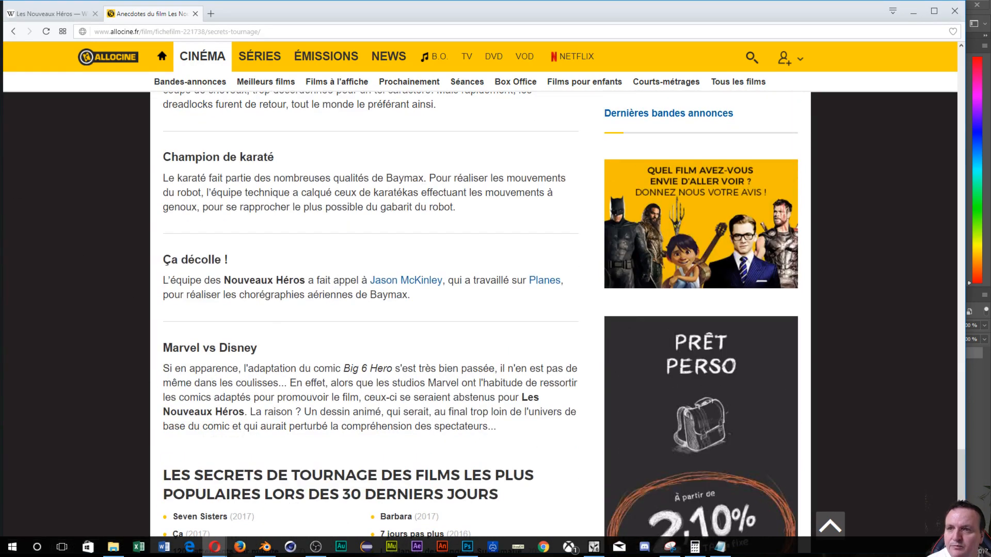
Return to the Google results, remove "investieEMENT du film" from the query and search for "nouveaux hero disney".
click(13, 32)
scroll(189, 272, up, 3)
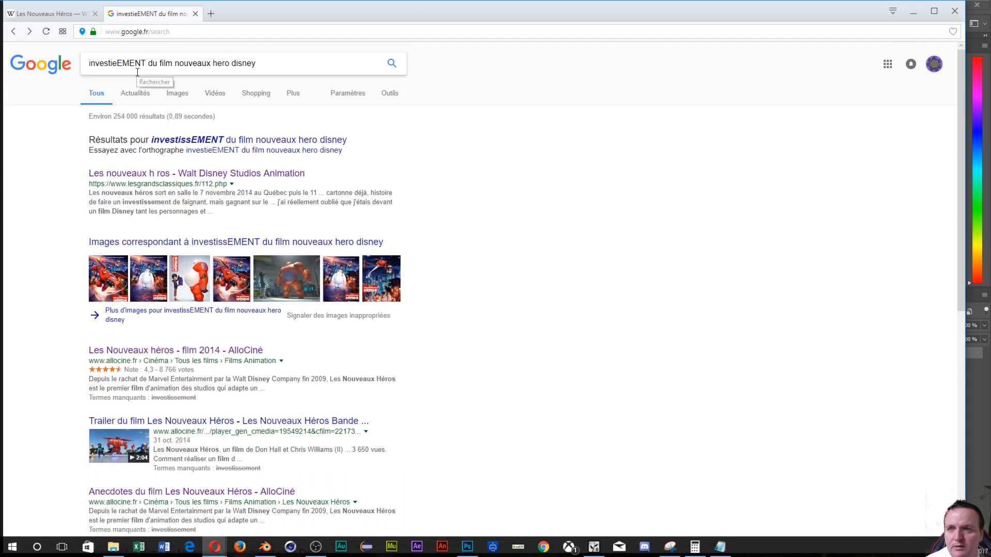
click(176, 62)
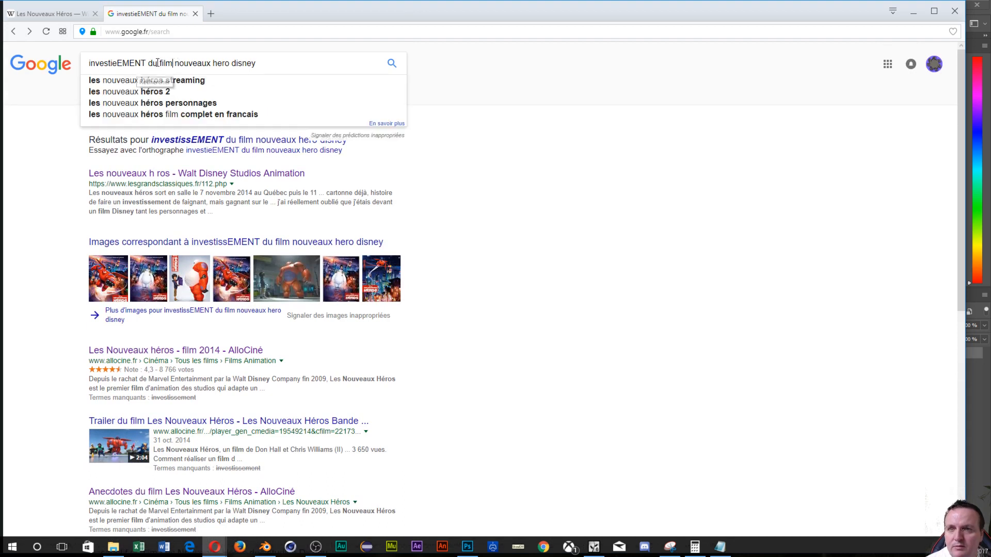
key(shift+Home)
key(BackSpace)
key(Return)
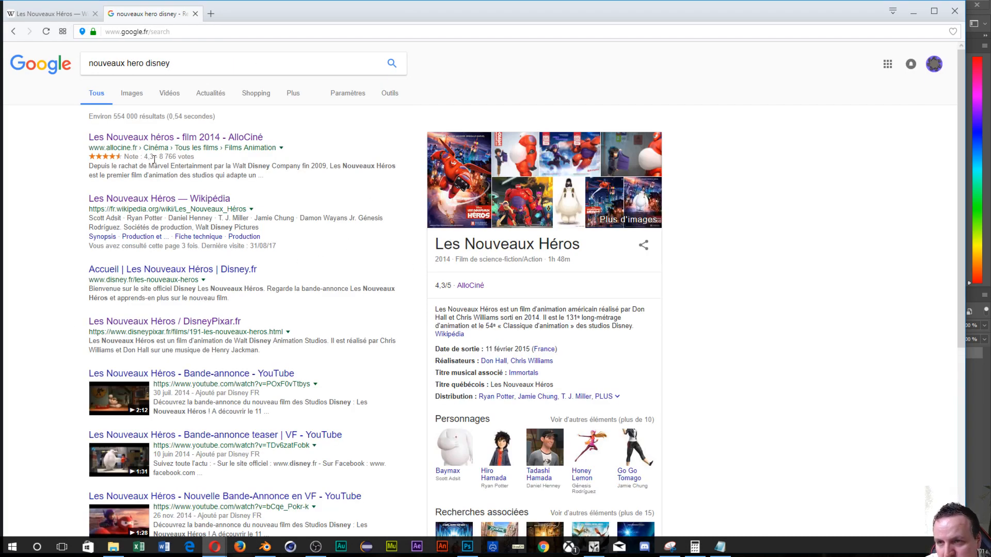
Open the French Wikipedia article on Les Nouveaux Héros and highlight the budget amount in the Fiche technique section.
click(162, 204)
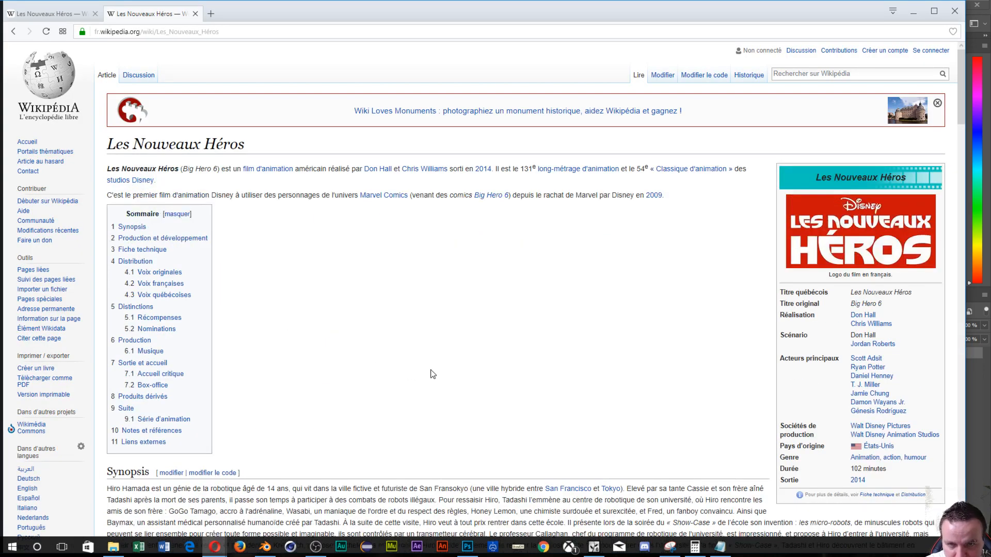
scroll(434, 376, down, 3)
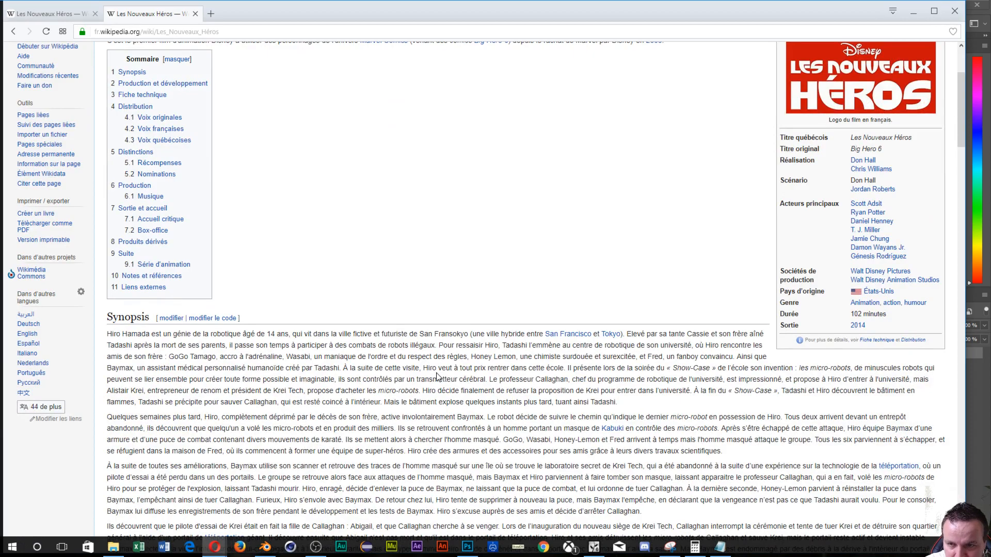
scroll(436, 375, down, 4)
scroll(436, 375, down, 2)
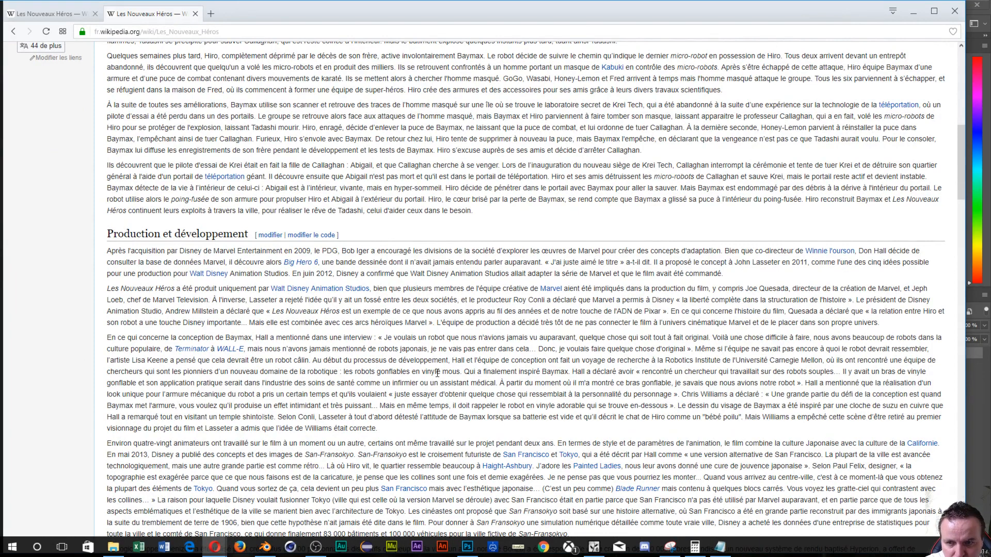
scroll(437, 372, down, 1)
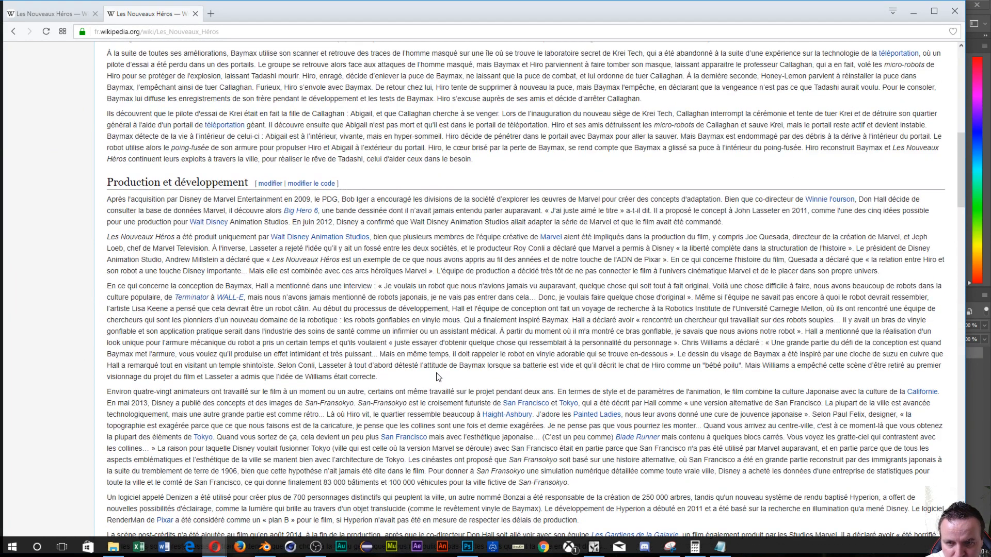
scroll(437, 375, down, 1)
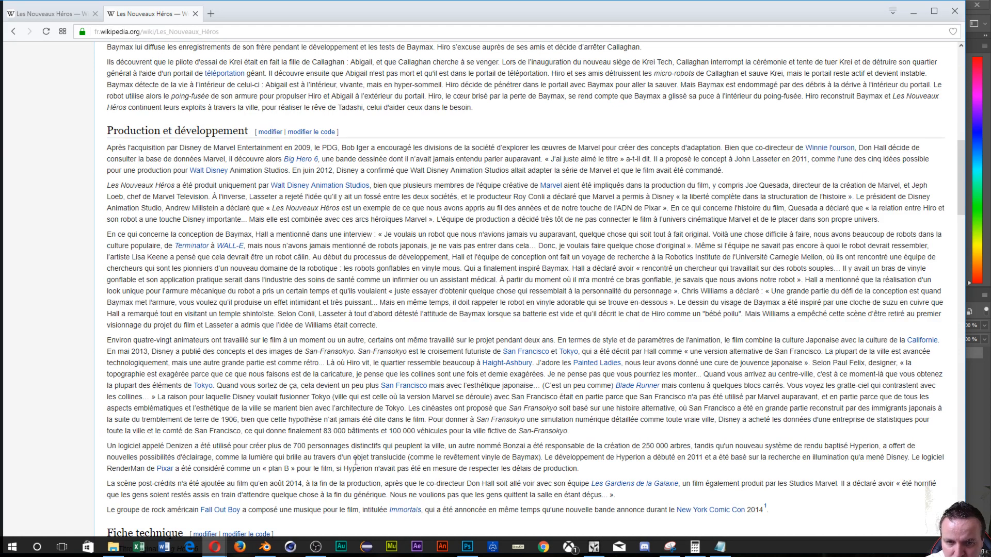
scroll(355, 461, down, 1)
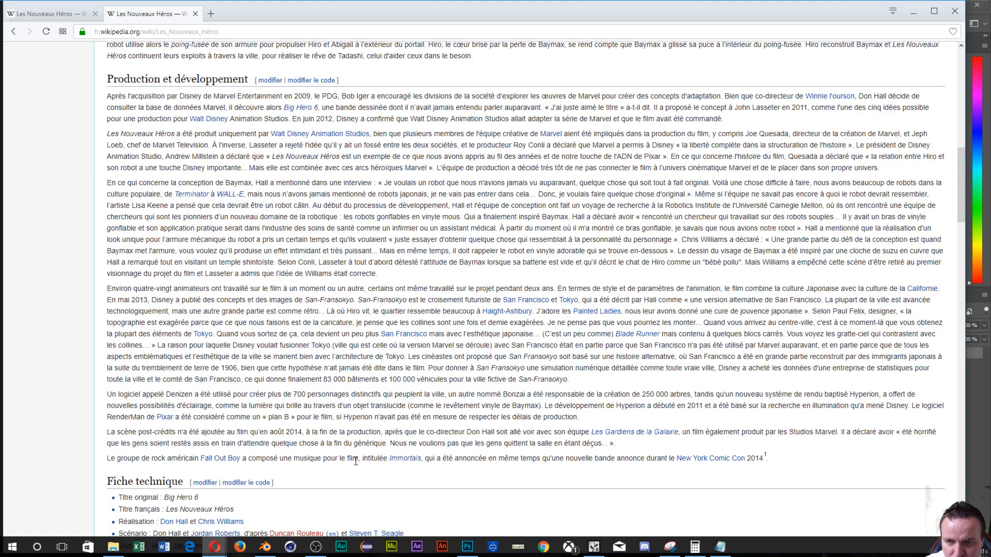
scroll(356, 461, down, 3)
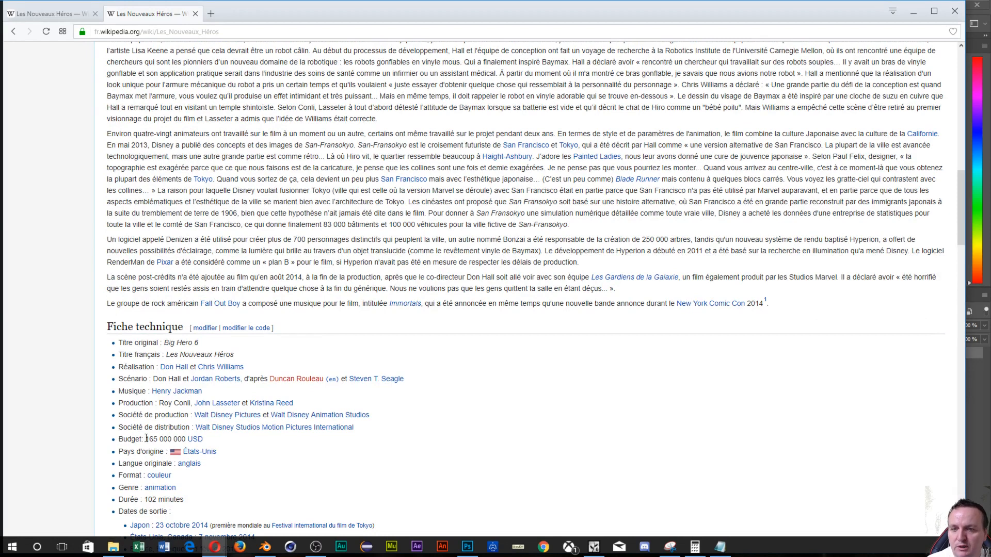
drag(147, 438, 187, 440)
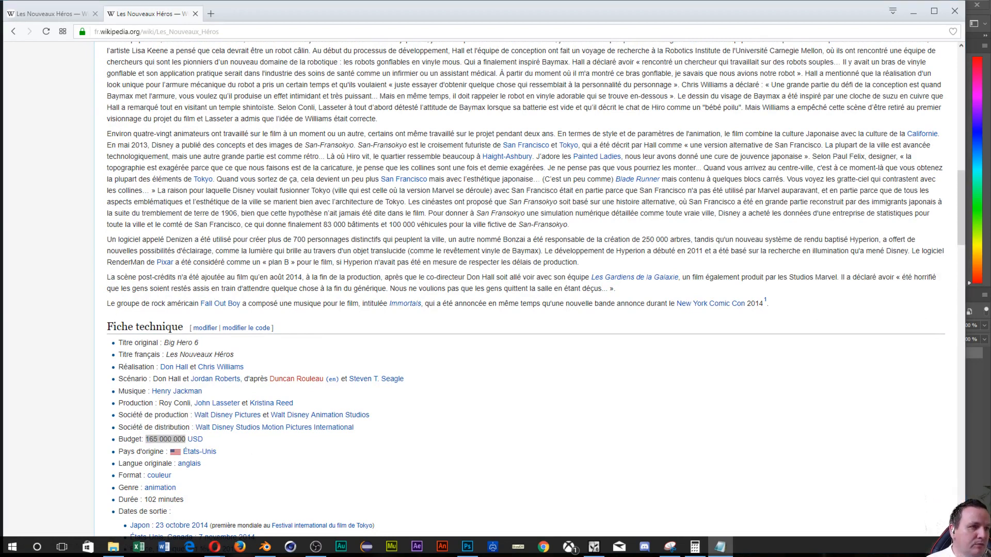
In the Notepad notes, add "165 000 000 74.44%" below a blank line, and bring up the Calculator.
drag(990, 15, 281, 74)
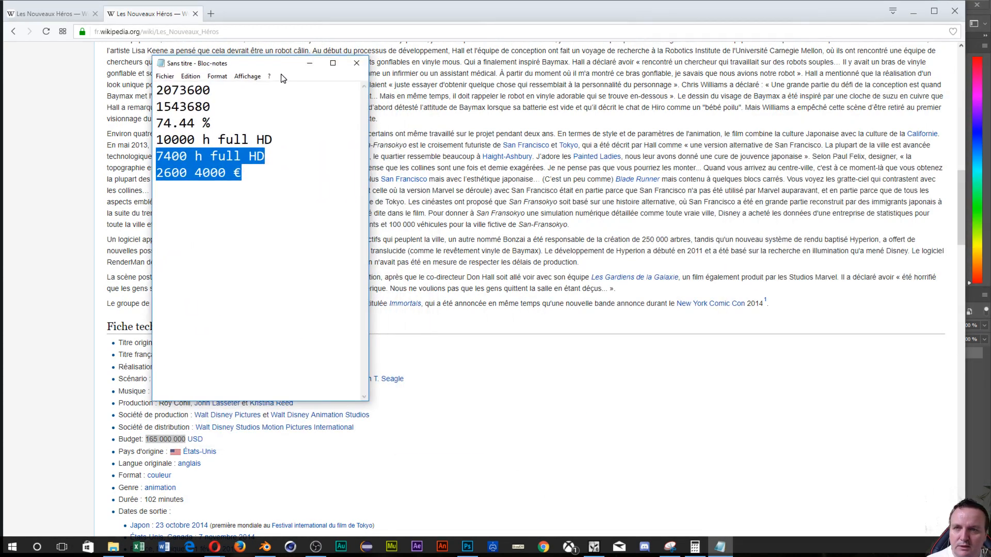
click(182, 183)
key(Return)
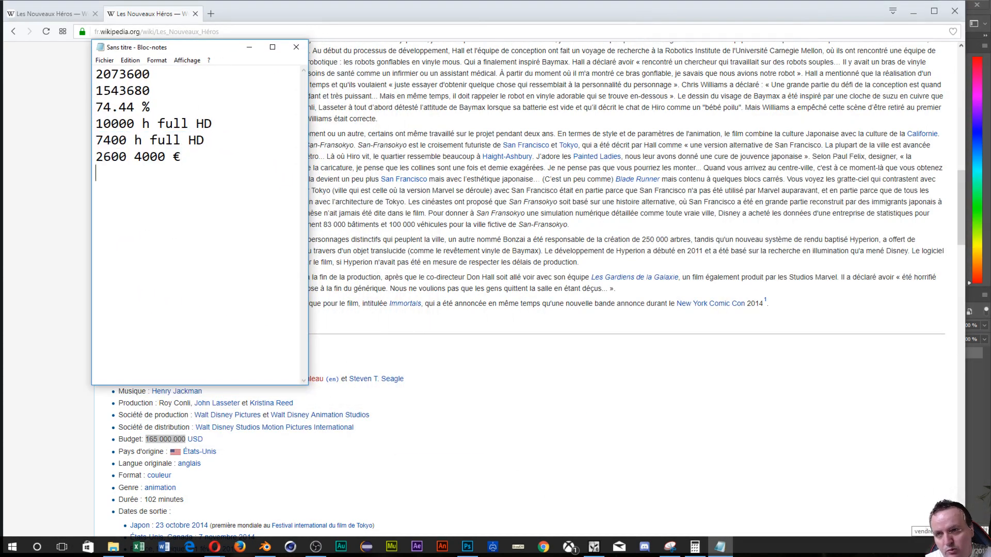
key(Return)
text(1)
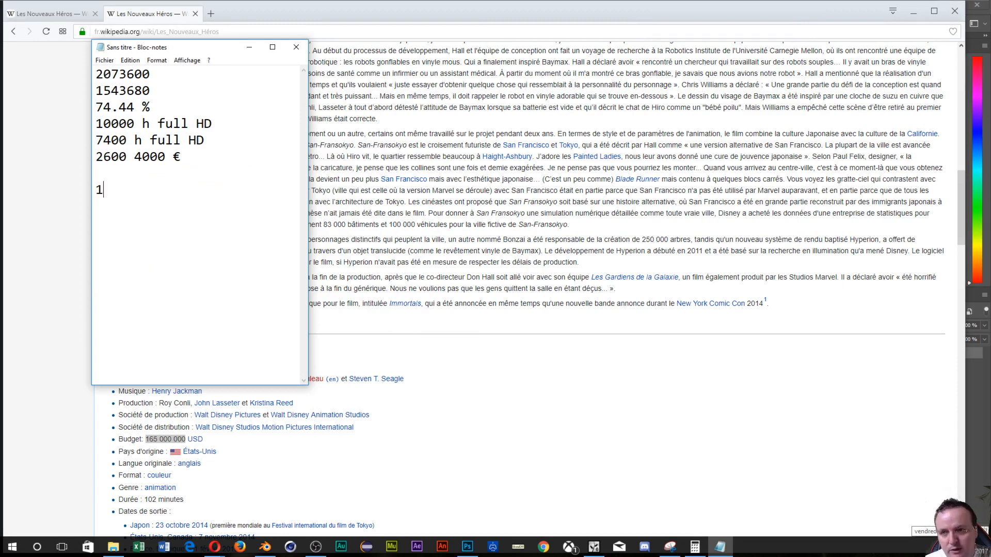
text(65 000 000)
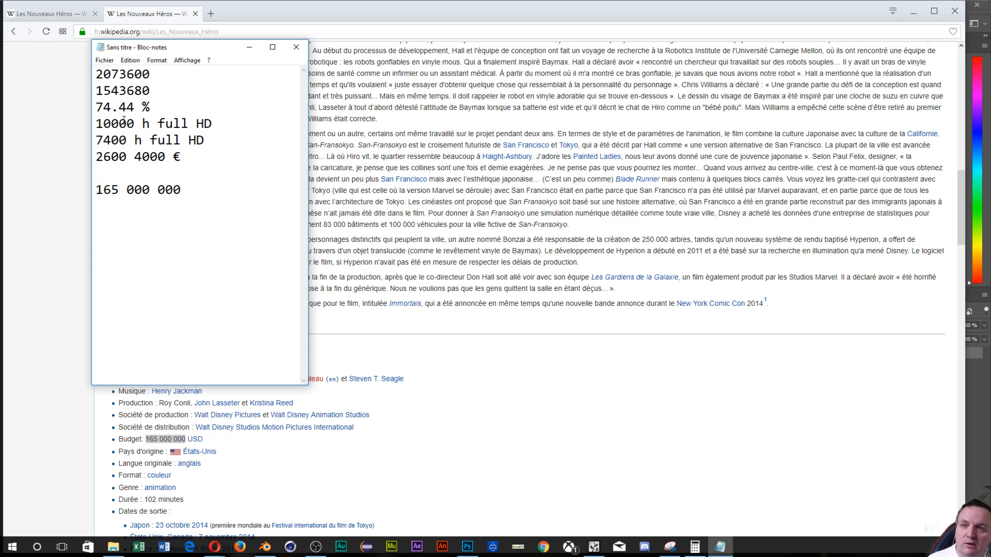
text( 74)
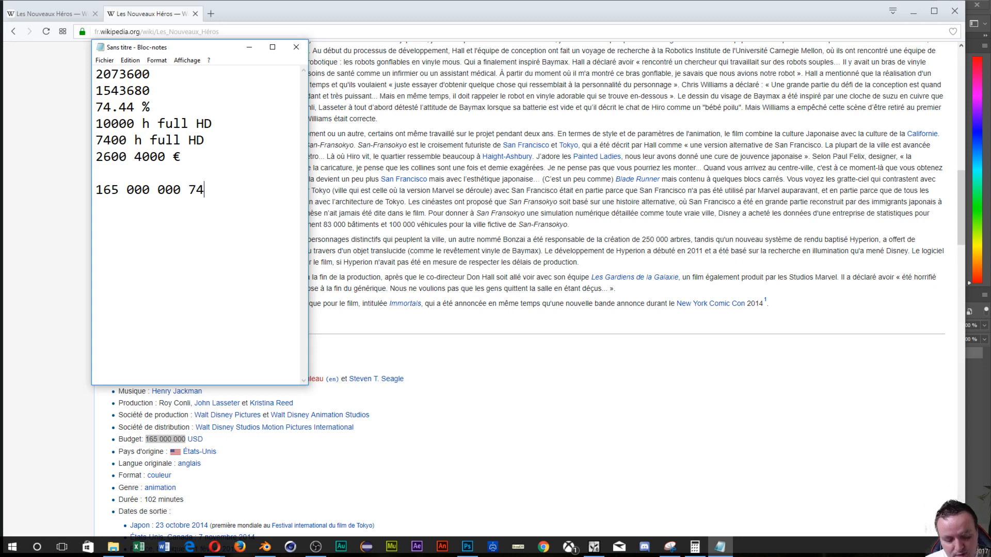
text(.44)
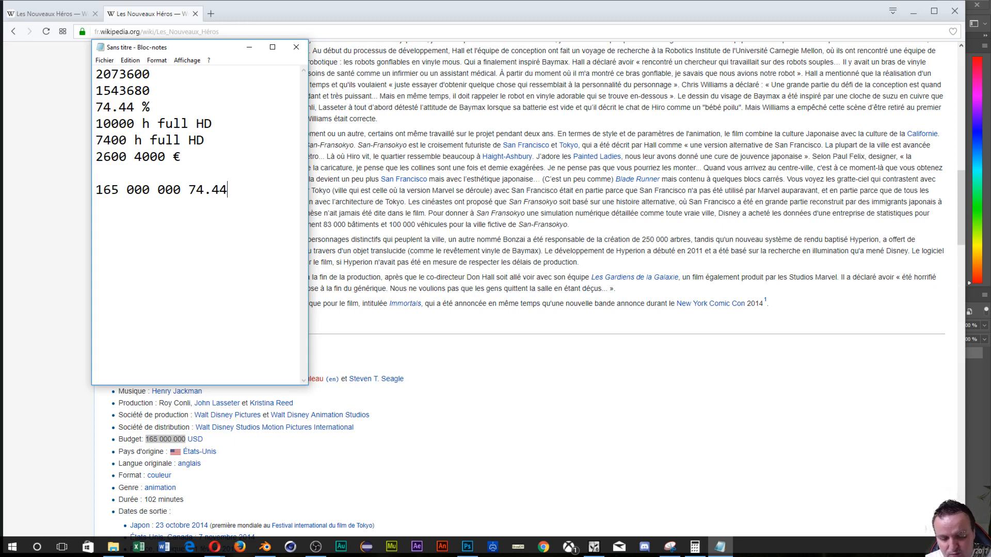
text(%)
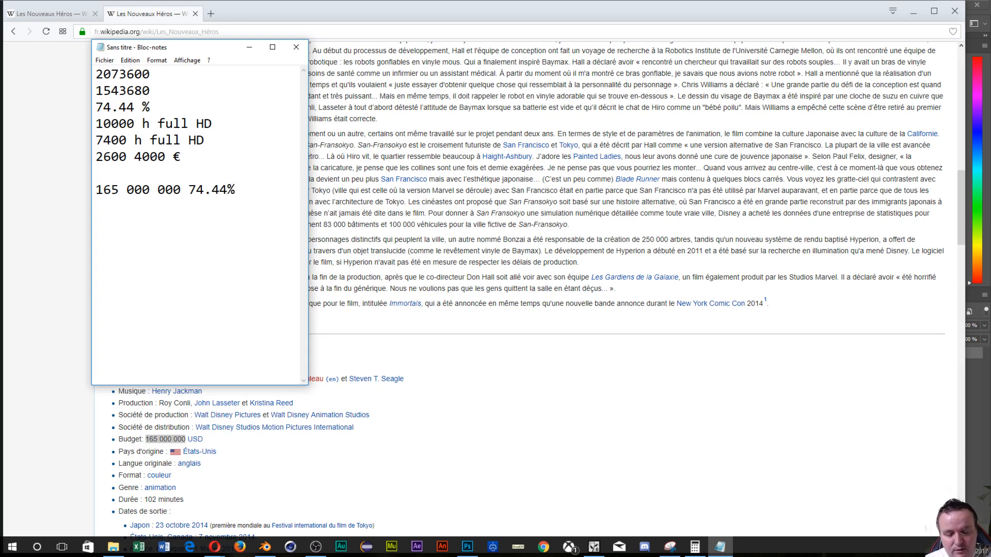
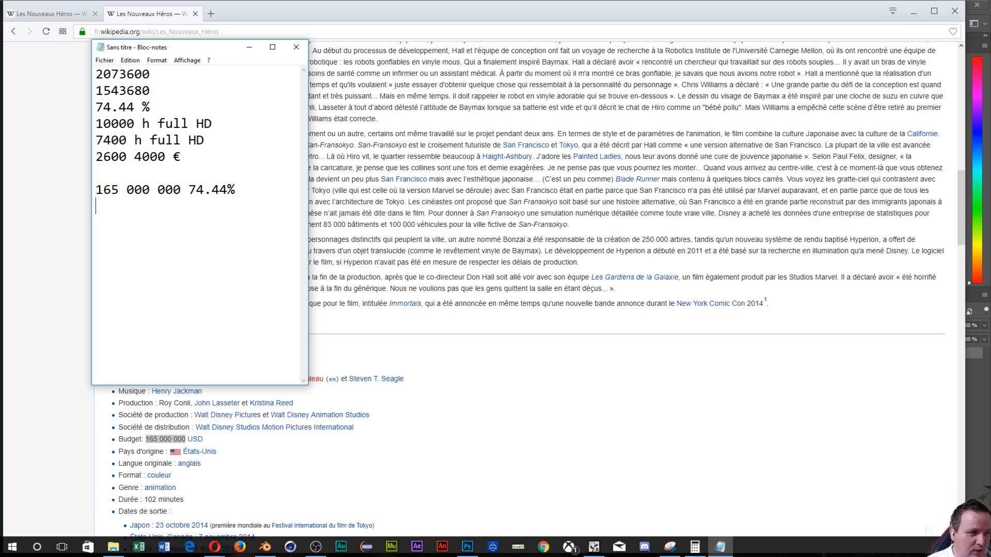
key(alt+Tab)
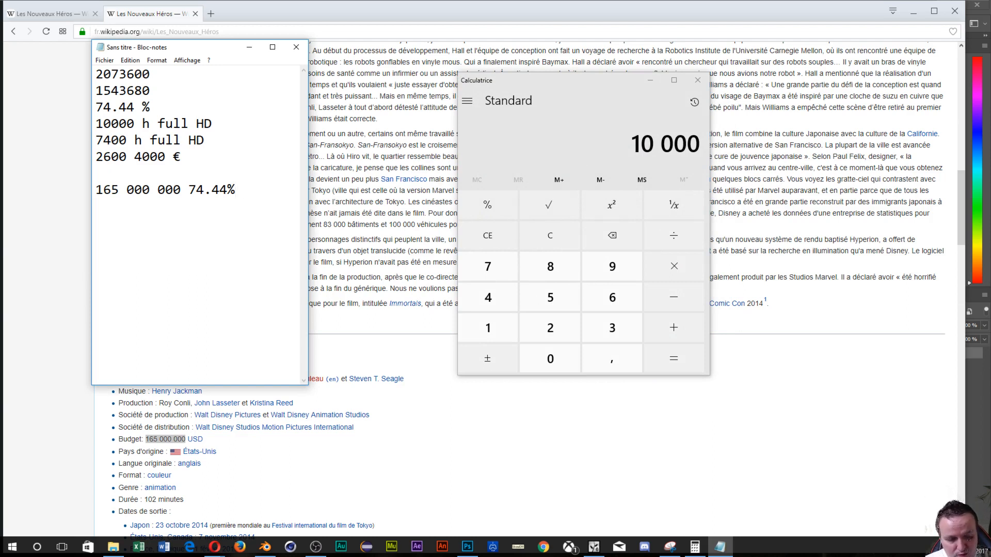
text(102)
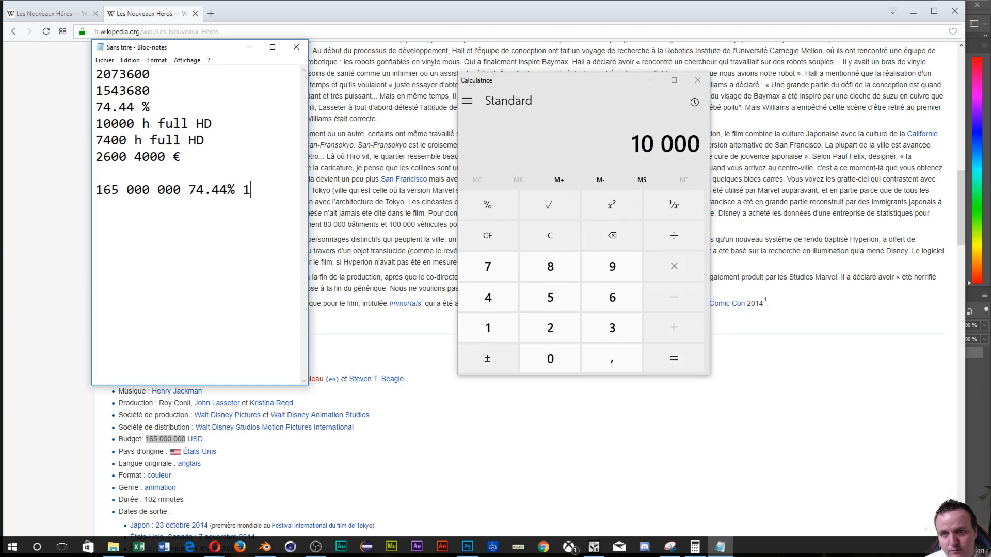
key(BackSpace)
key(BackSpace)
key(BackSpace)
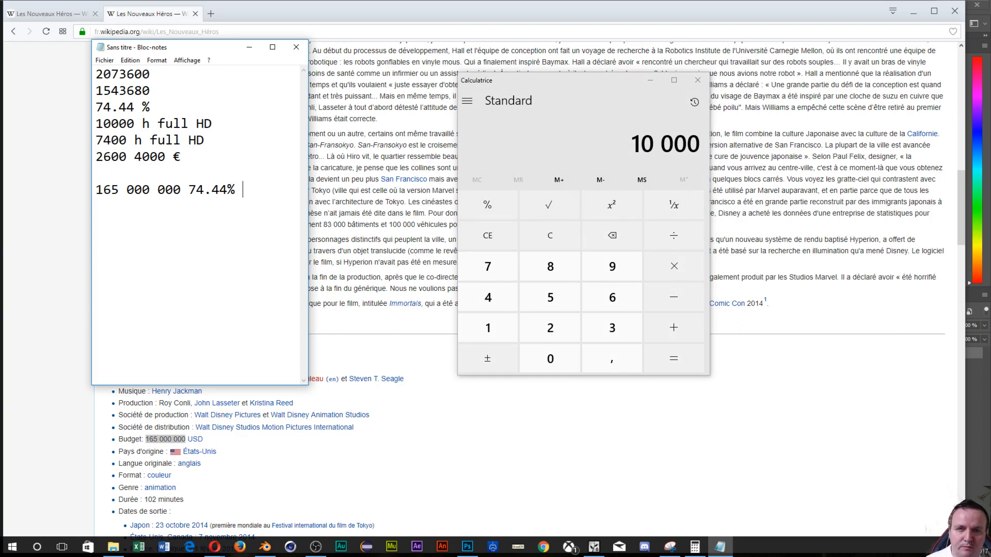
click(558, 143)
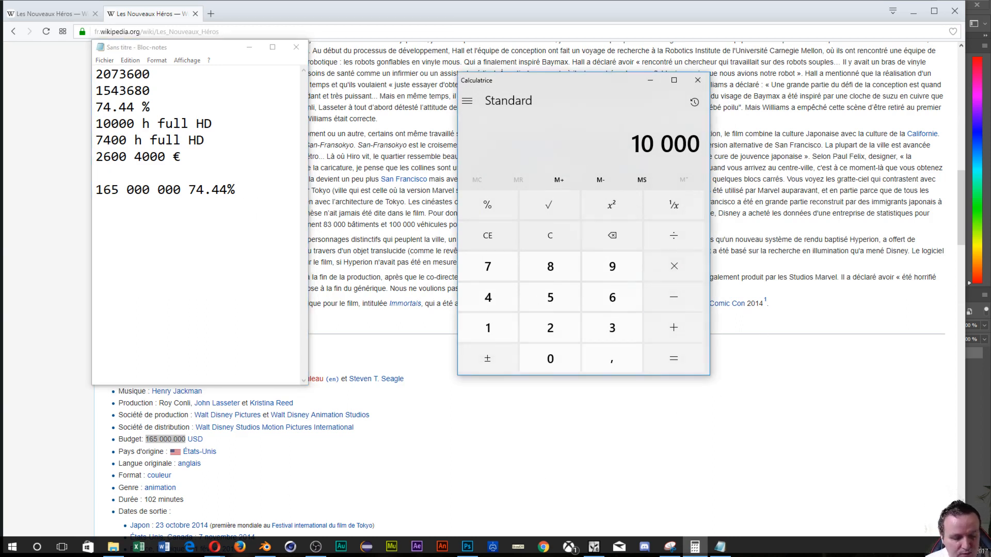
text(1402)
key(minus)
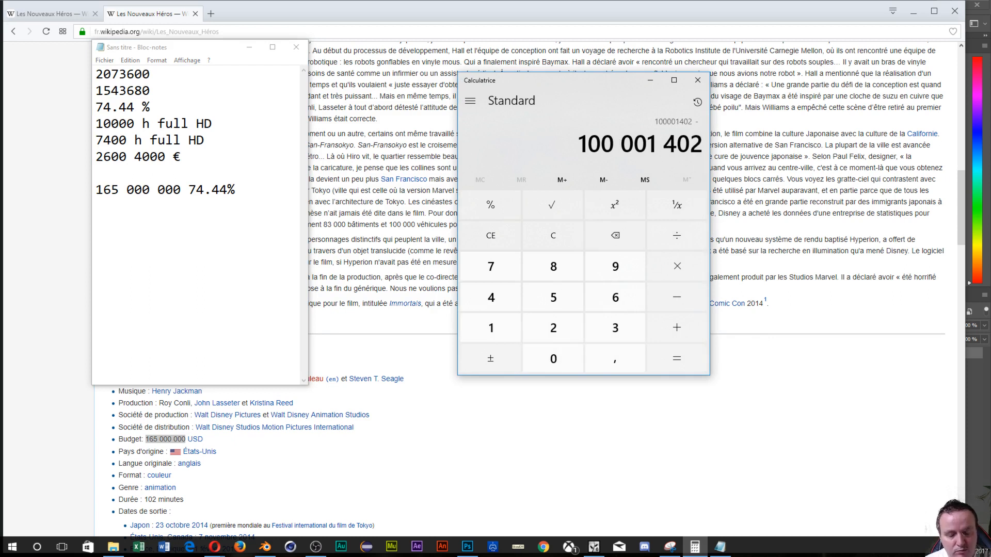
key(Escape)
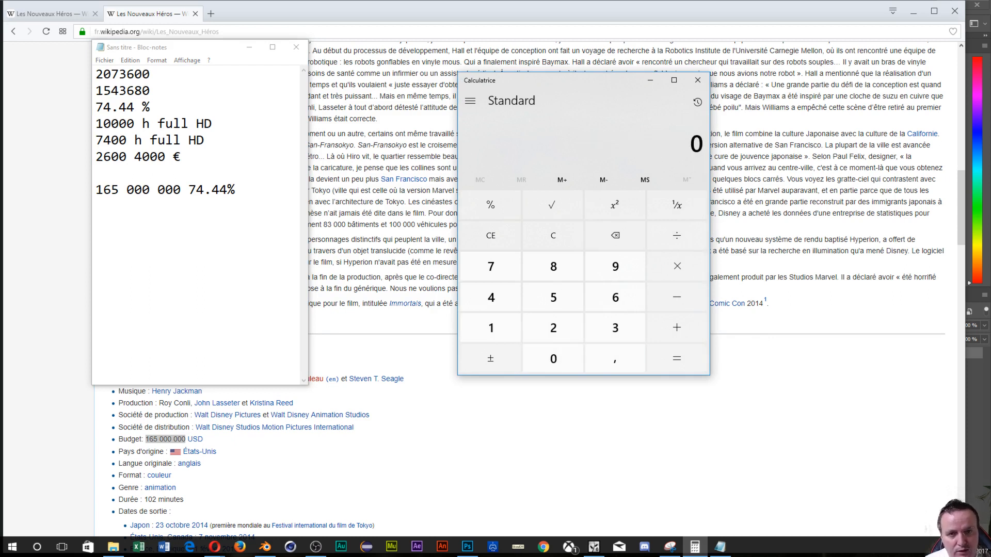
Calculate 102 minus 15 in the Calculator to get the film's length without 15 minutes.
text(102)
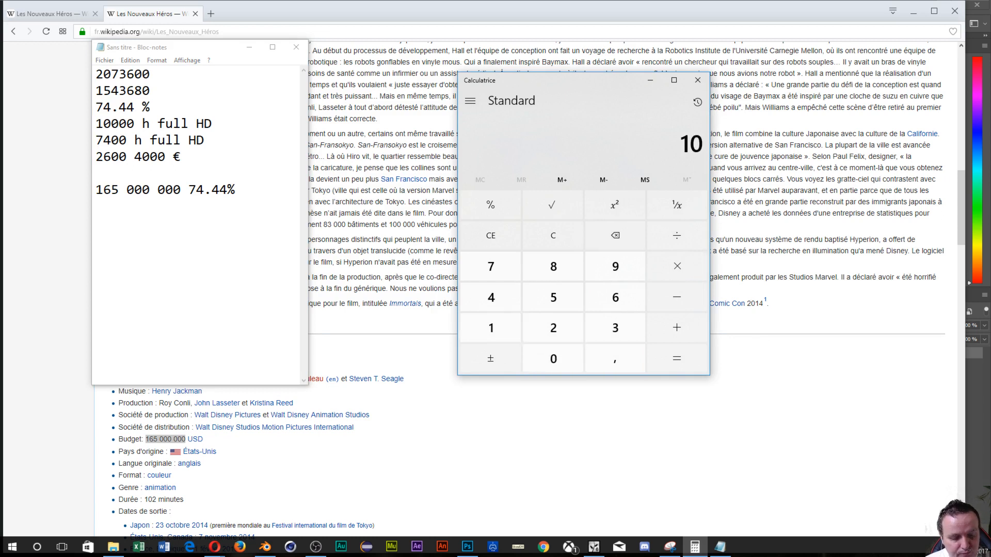
key(minus)
text(15)
key(Return)
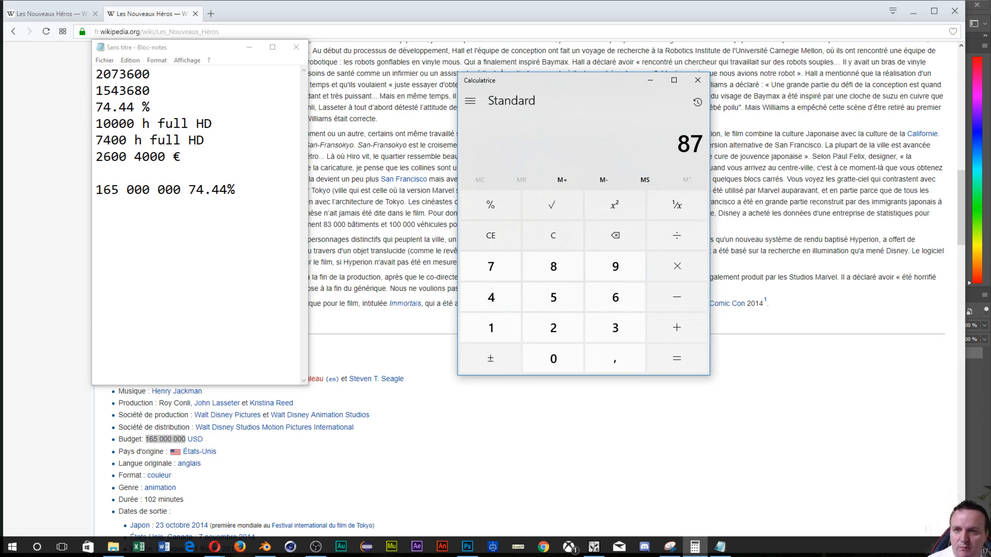
In the Notepad notes, append "87 minutes" to the budget line and insert "usd" after 165 000 000.
click(262, 202)
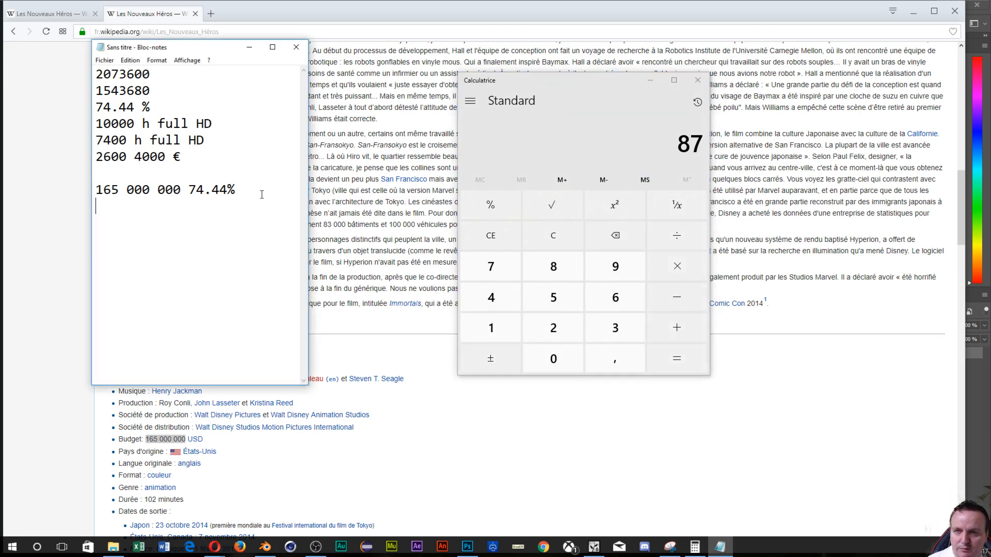
text(87)
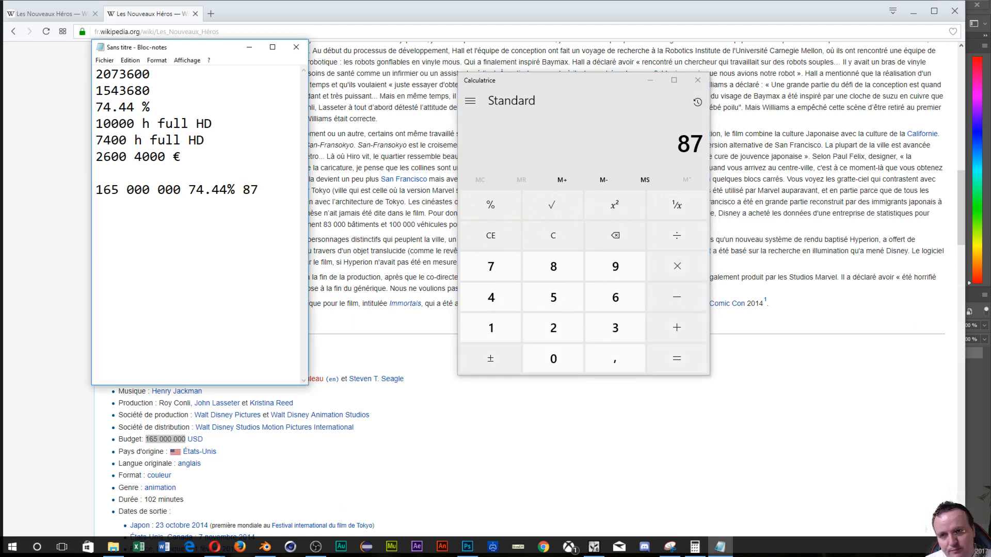
text( minute)
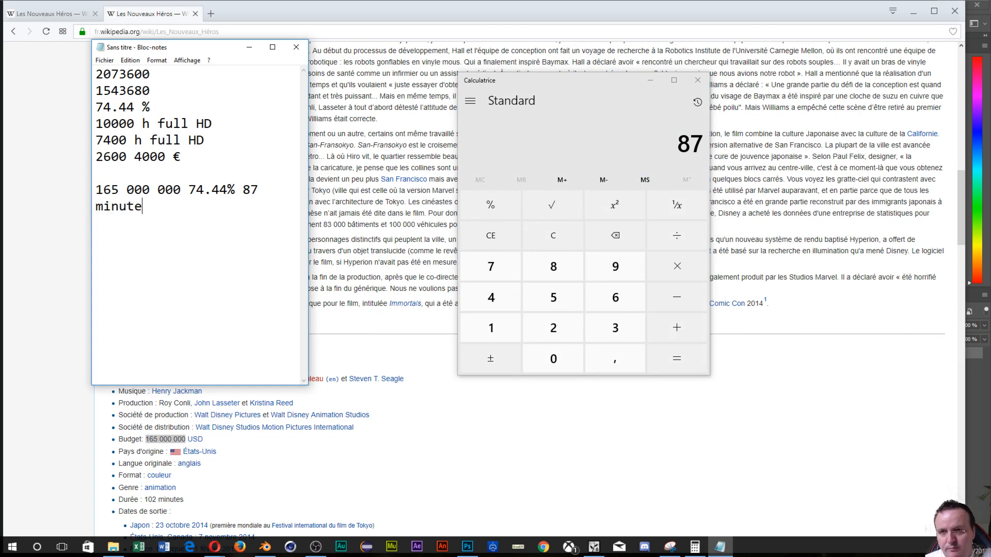
text(s)
key(Return)
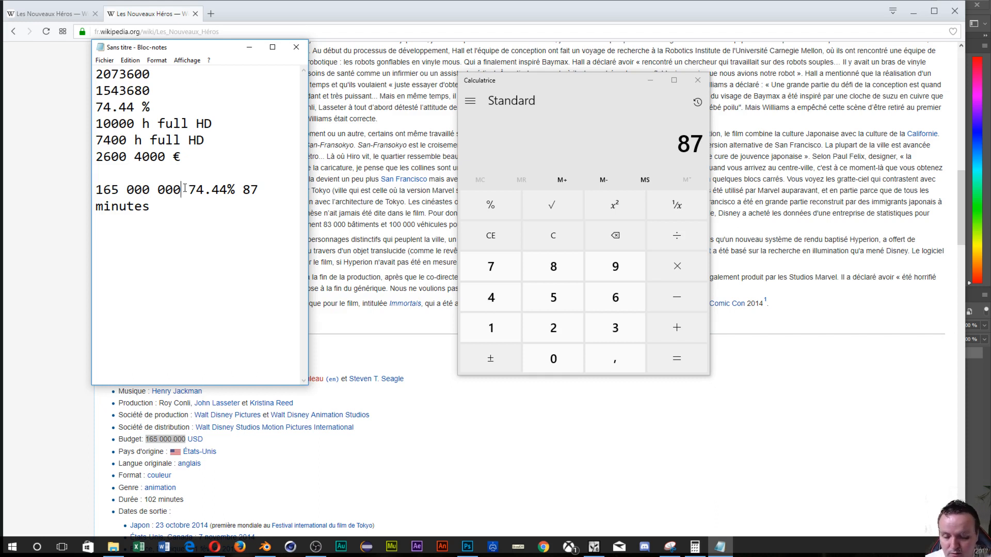
text(usd)
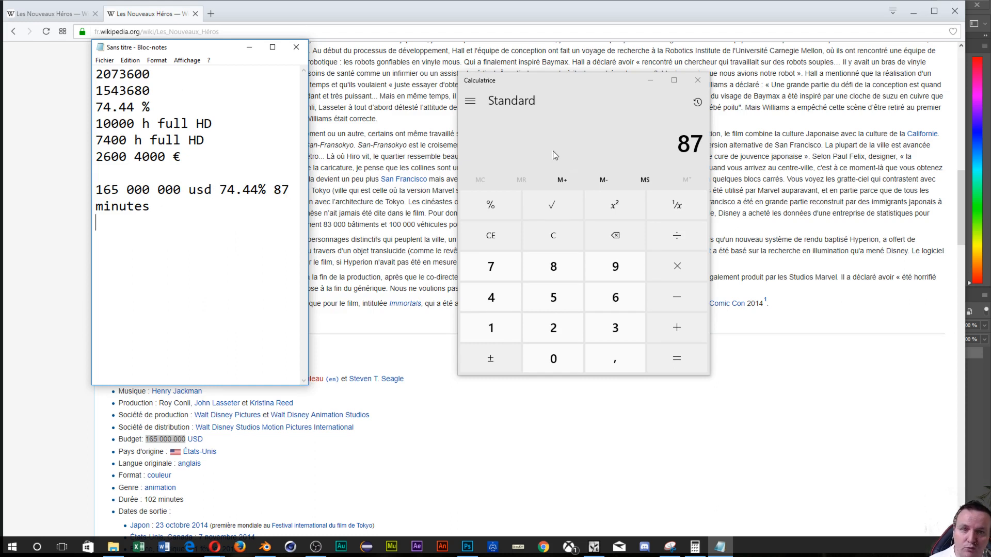
Divide 165 by 0,74444444 in the Calculator.
click(503, 325)
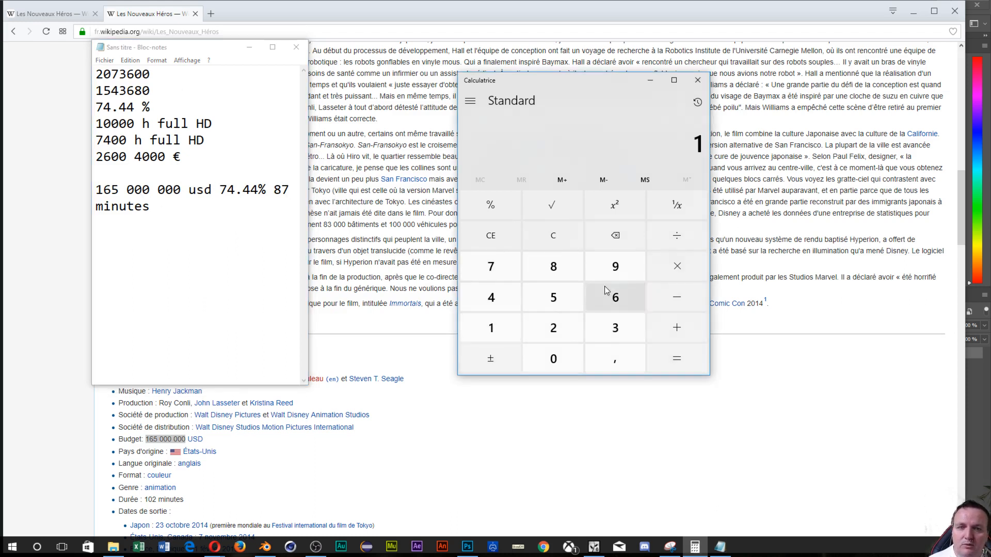
click(613, 299)
click(563, 296)
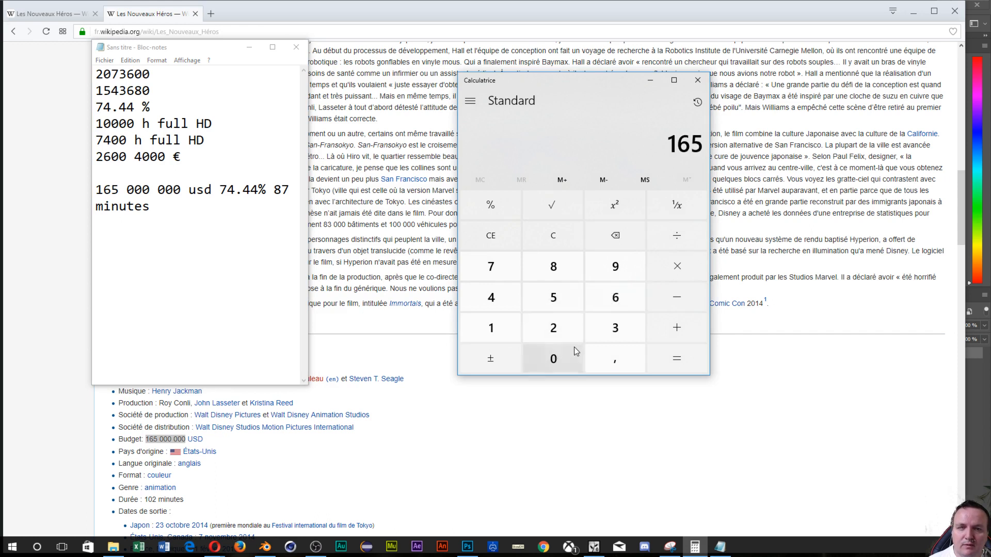
click(664, 242)
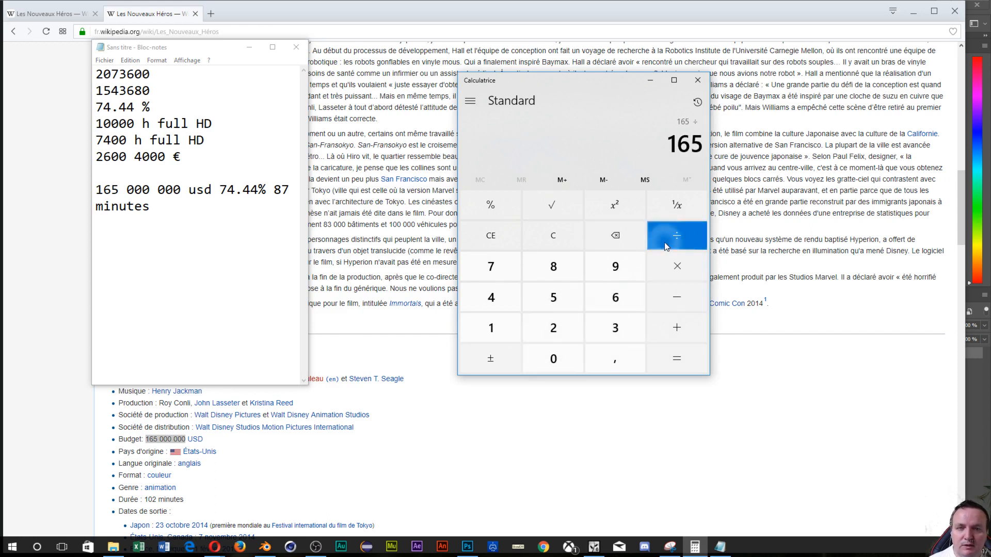
click(606, 355)
click(497, 269)
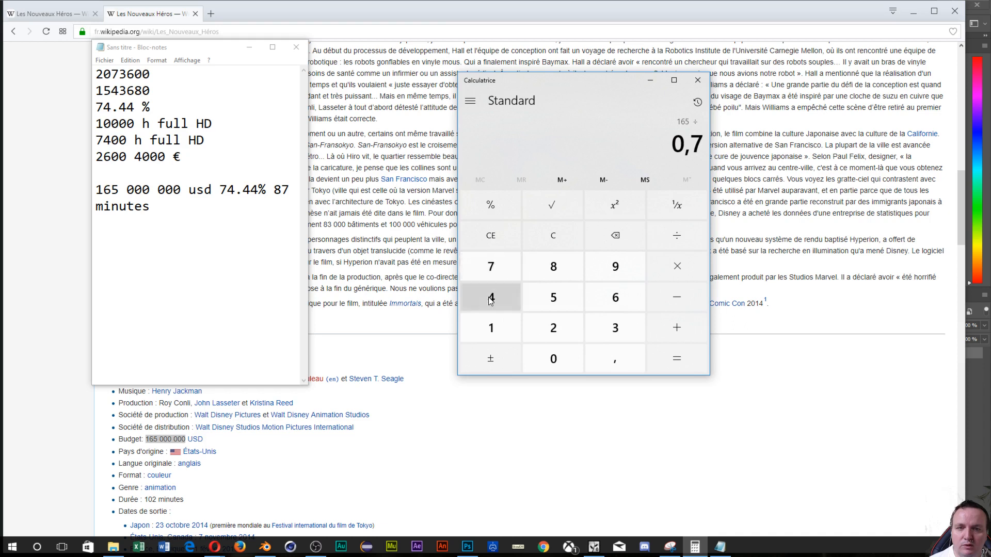
click(490, 300)
click(490, 299)
click(490, 299)
click(490, 299)
click(490, 299)
click(490, 299)
click(490, 299)
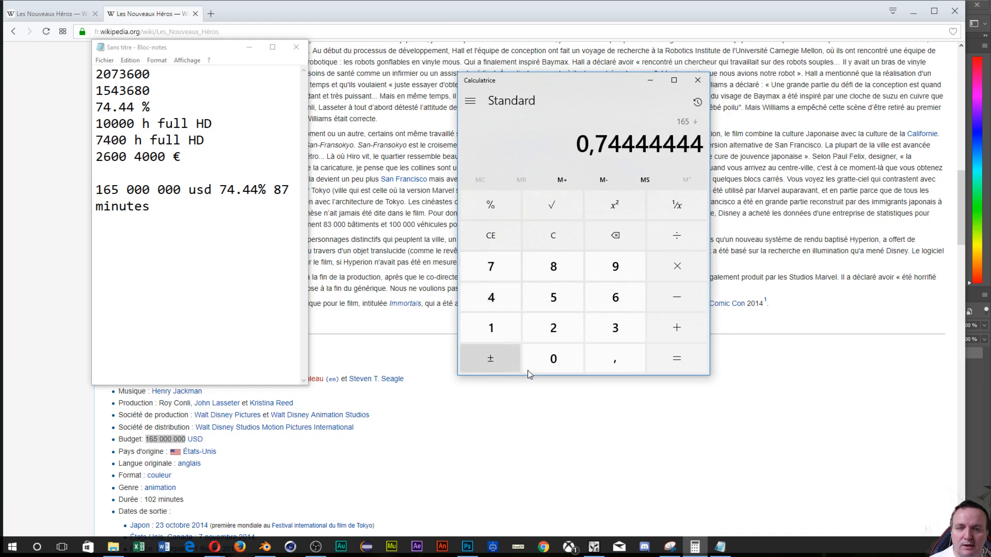
click(668, 361)
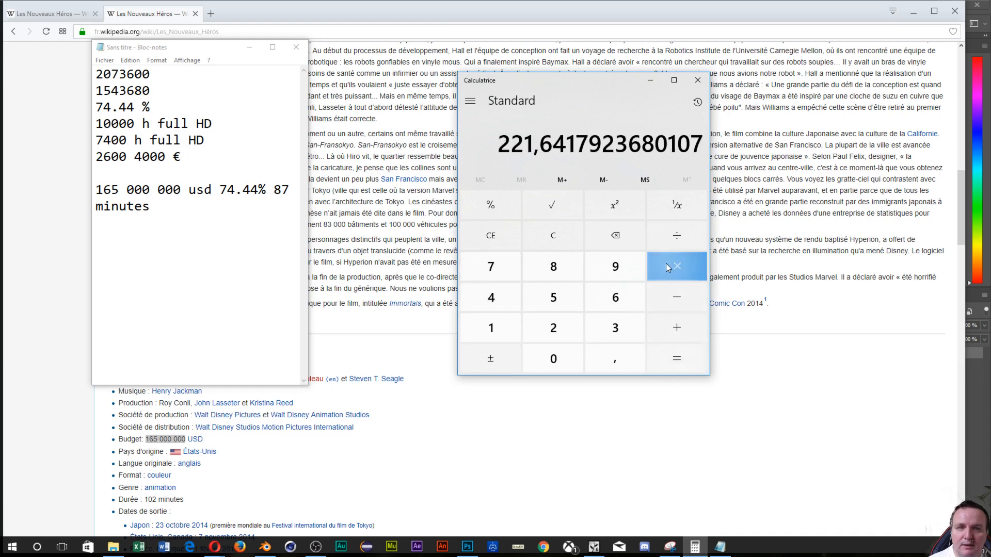
click(669, 243)
click(611, 354)
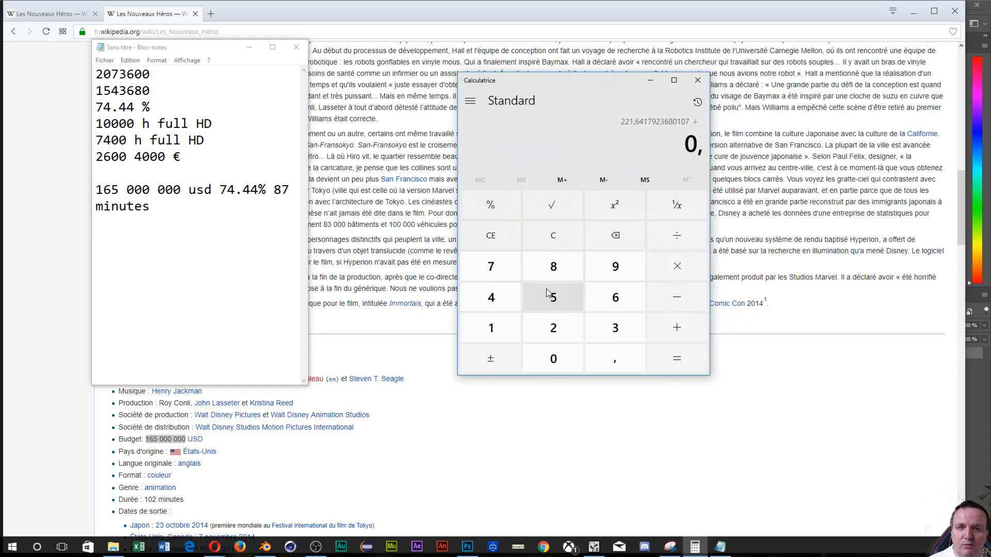
click(543, 261)
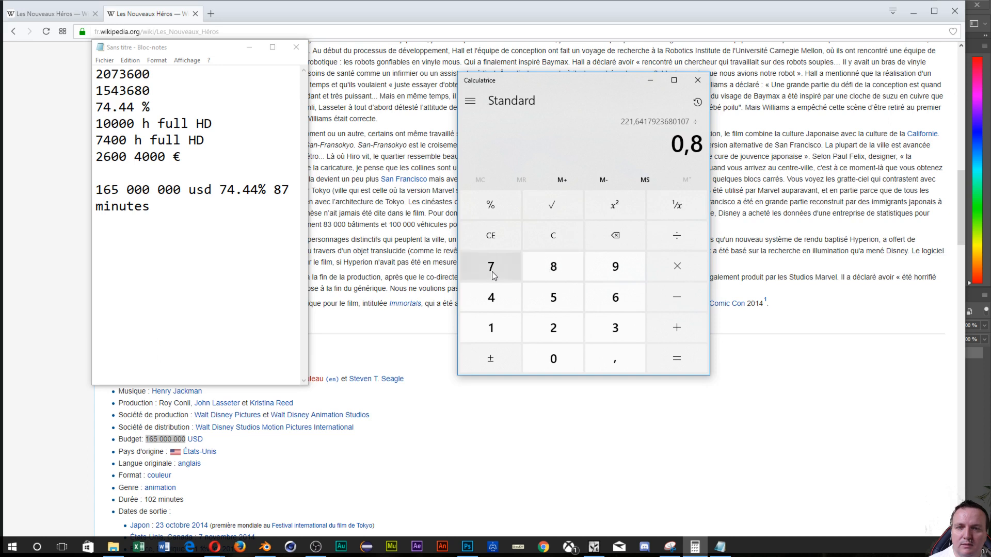
click(634, 237)
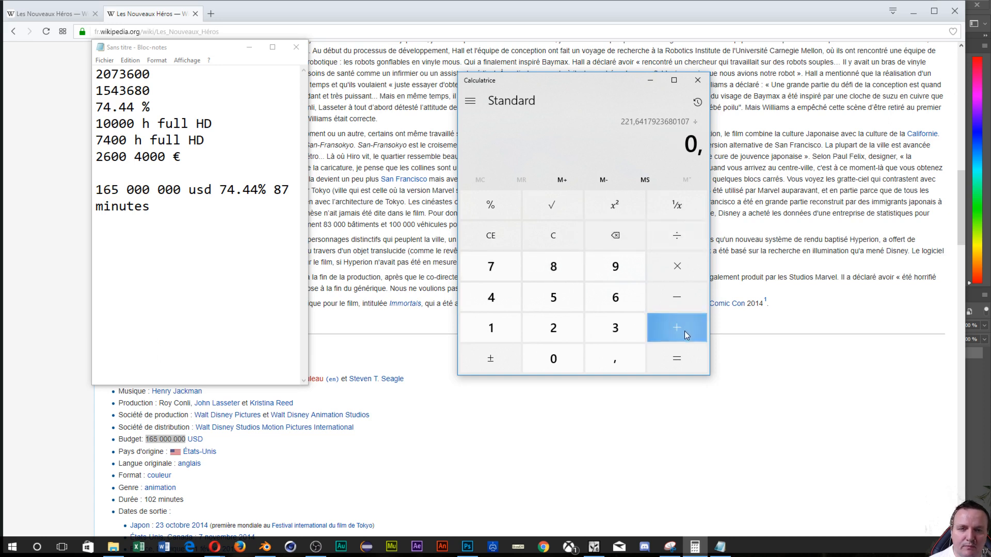
click(627, 240)
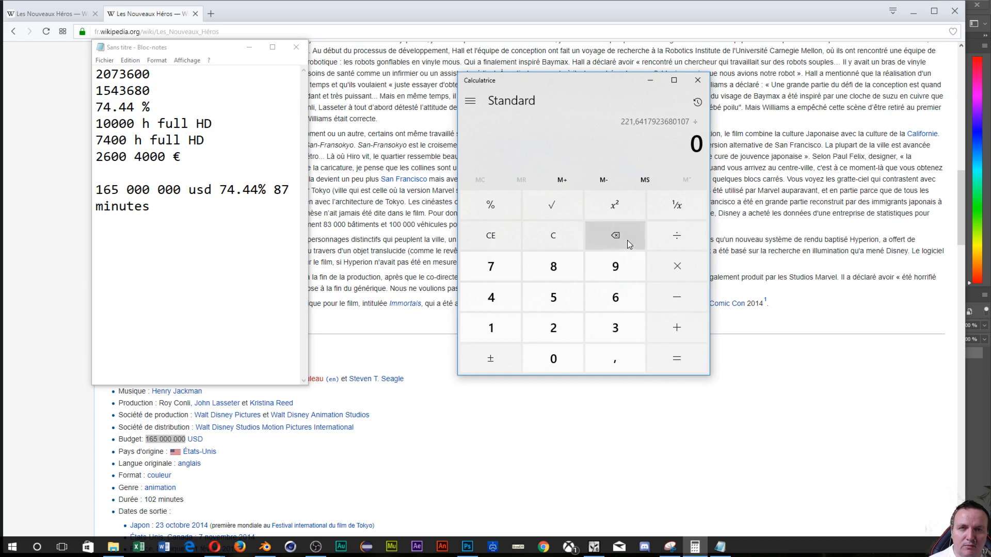
click(677, 362)
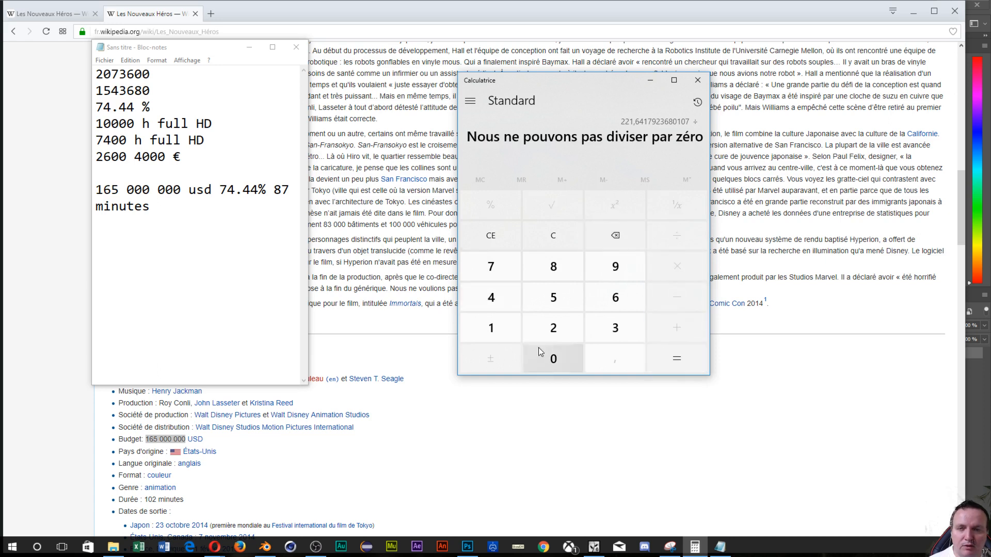
Divide 87 by 102 in the Calculator to get the ratio of the shortened film length to the full length.
click(538, 272)
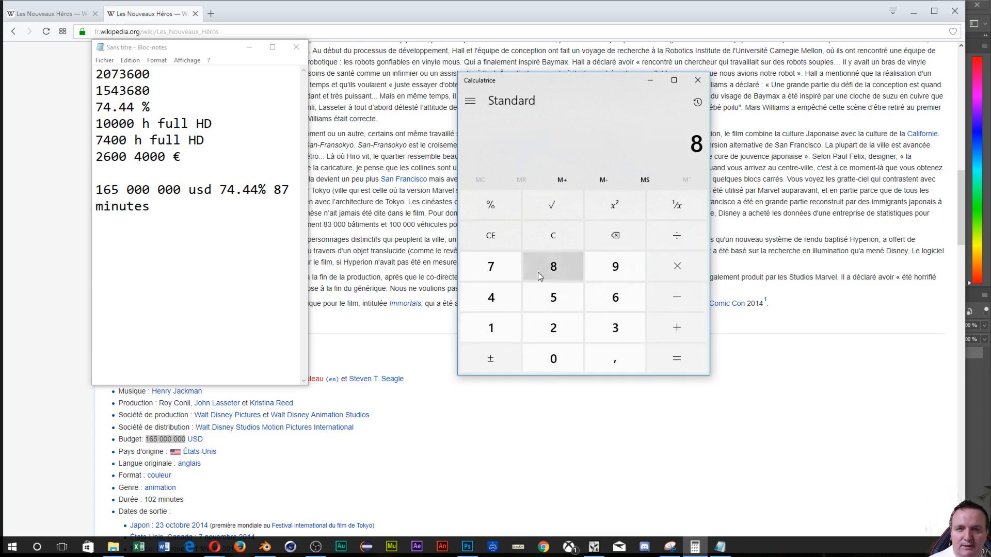
click(499, 268)
click(676, 235)
click(491, 328)
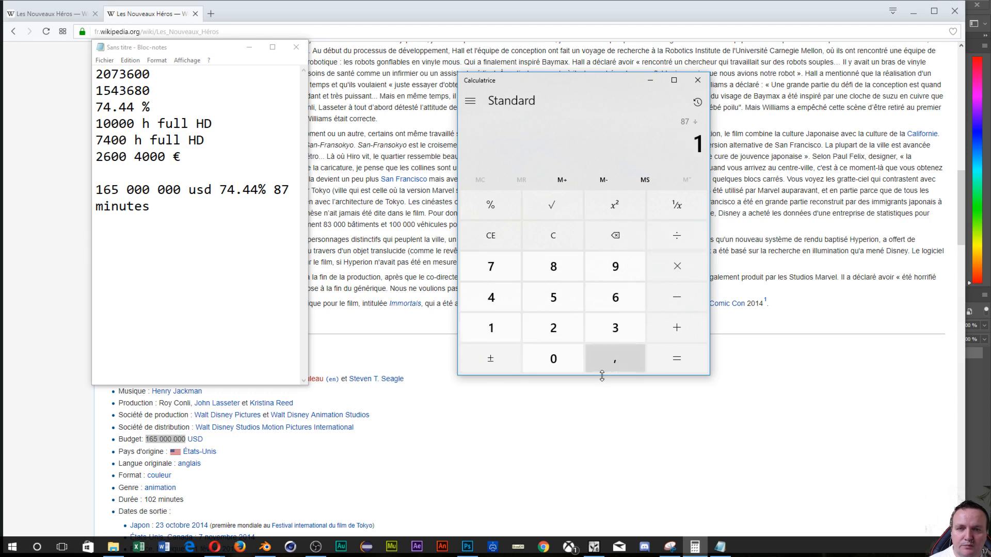
click(553, 359)
click(566, 341)
click(665, 370)
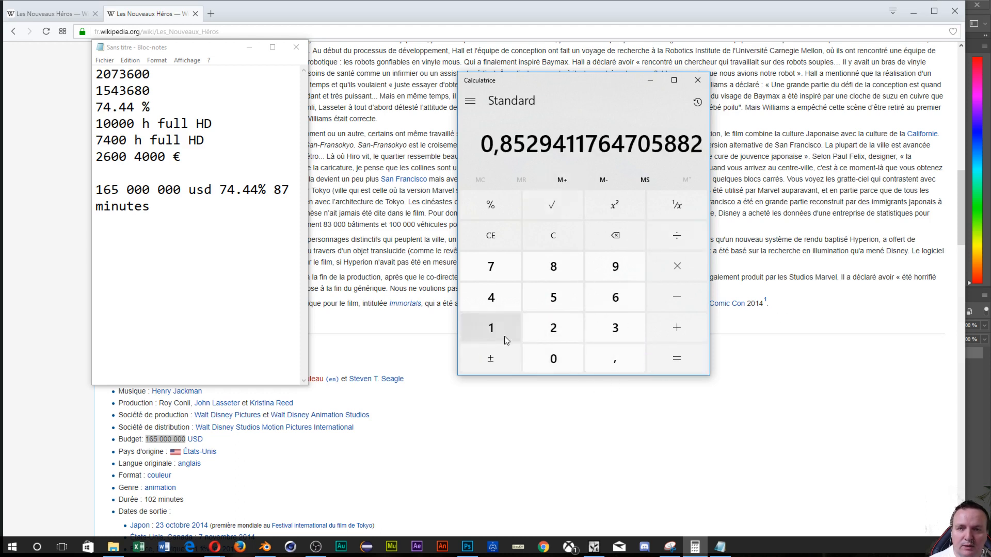
Enter 165 divided by 0,744444 in the Calculator to scale the budget to the full-screen picture.
click(477, 320)
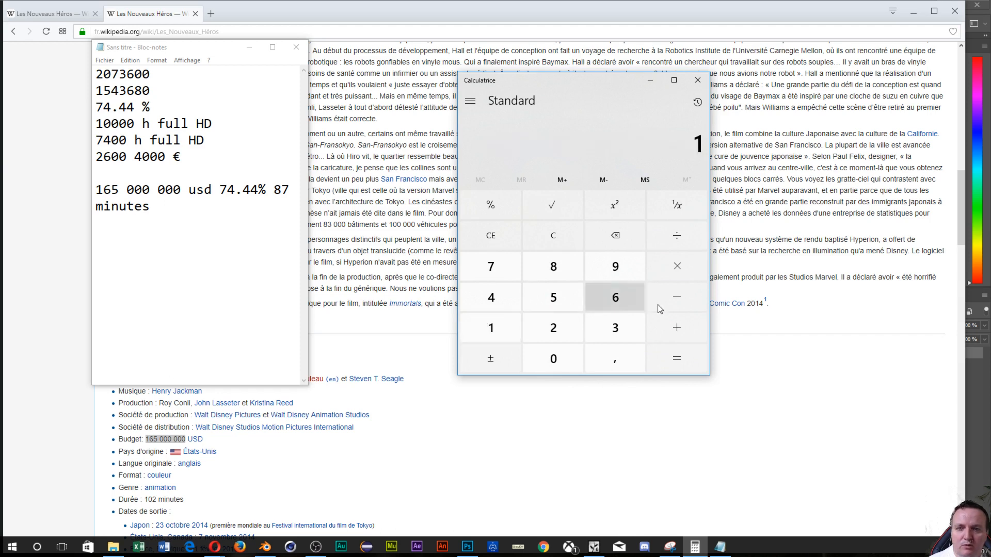
click(603, 293)
click(563, 302)
click(677, 245)
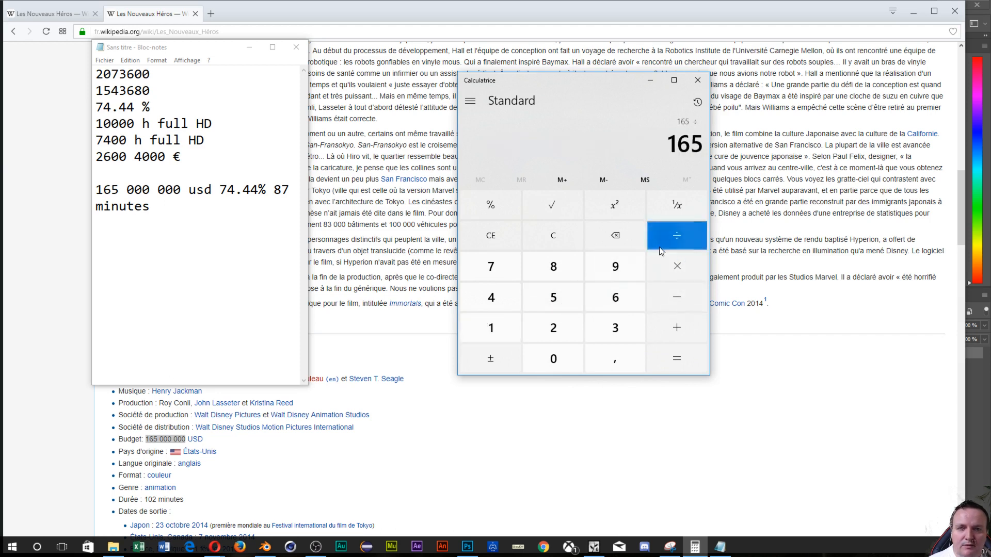
click(600, 353)
click(502, 271)
click(507, 286)
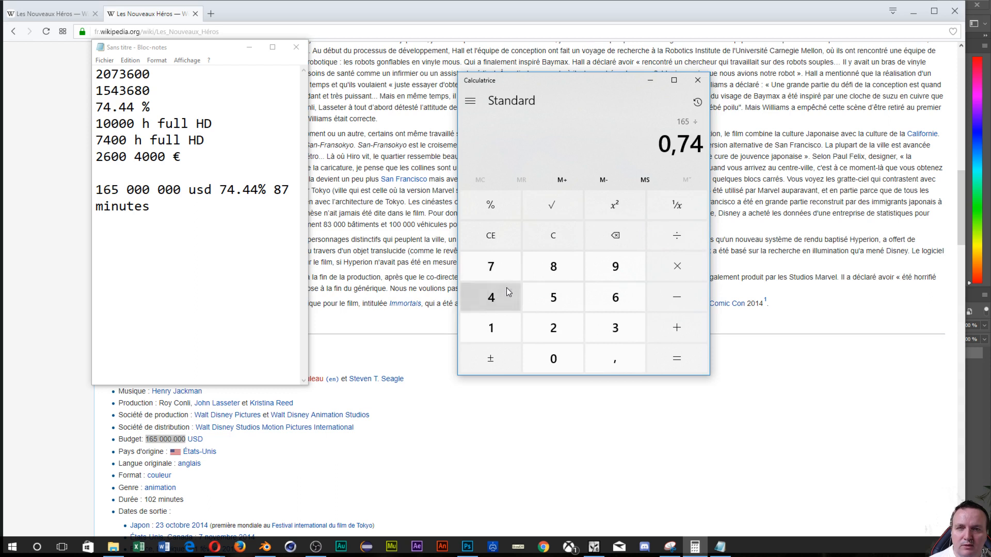
click(506, 287)
click(506, 287)
click(506, 288)
click(497, 292)
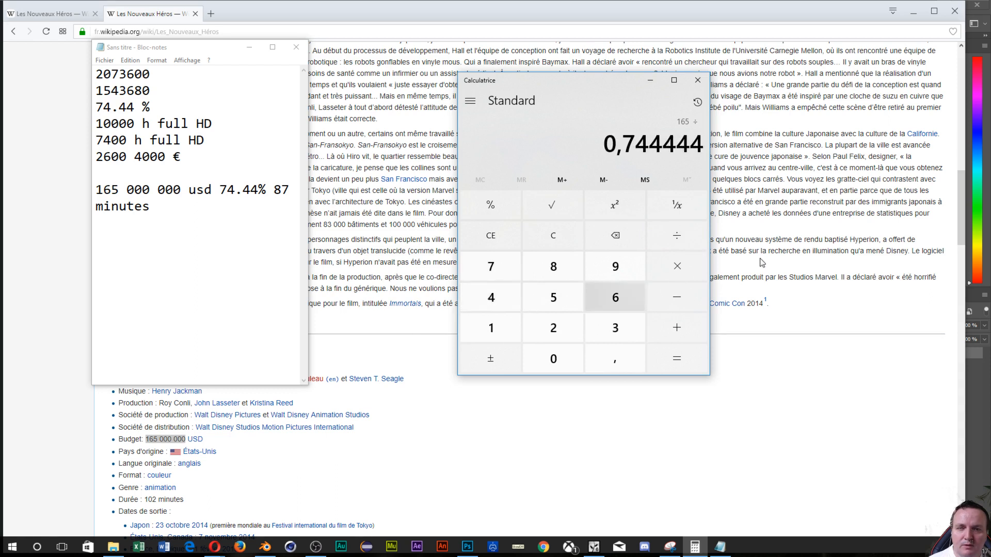
Divide the scaled budget by 0,85 to account for the shortened running time.
click(673, 241)
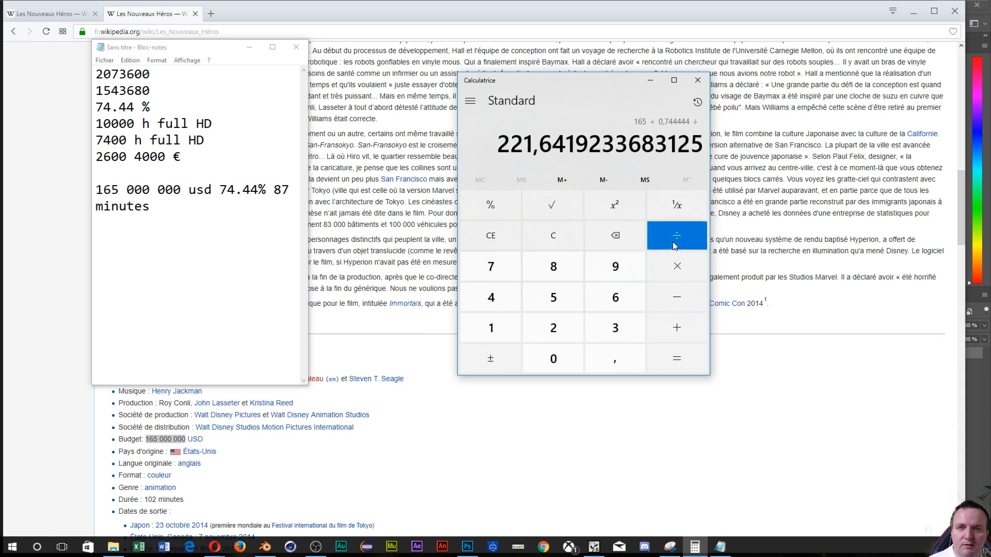
click(614, 363)
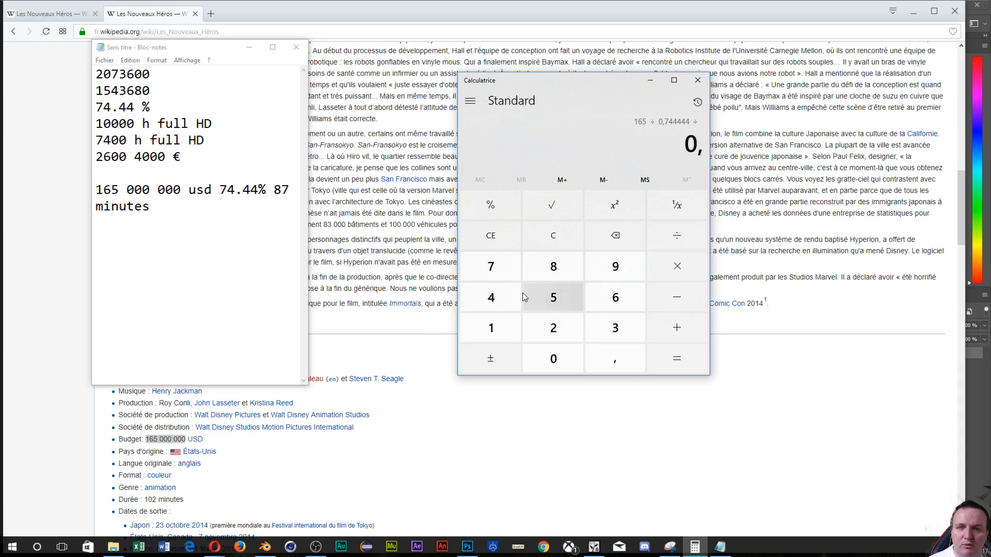
click(549, 271)
click(552, 296)
click(672, 363)
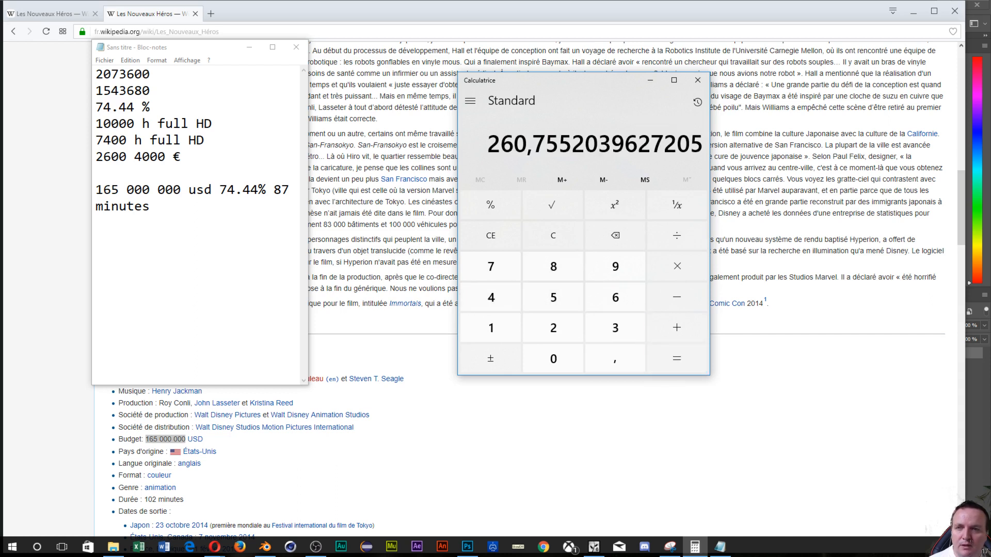
In the Notepad notes, add "260 000 000" below a blank line under the budget entry.
click(161, 235)
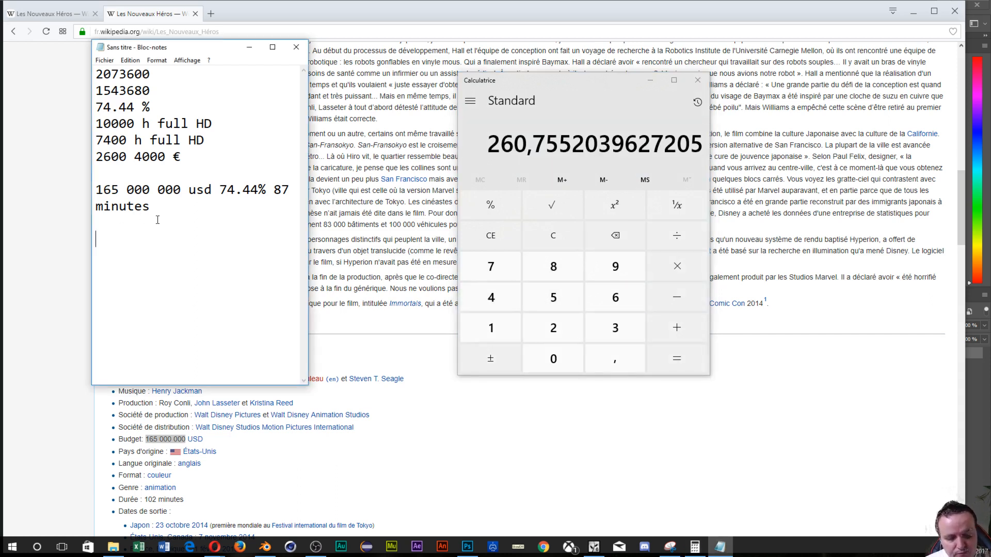
text(260 0000 0)
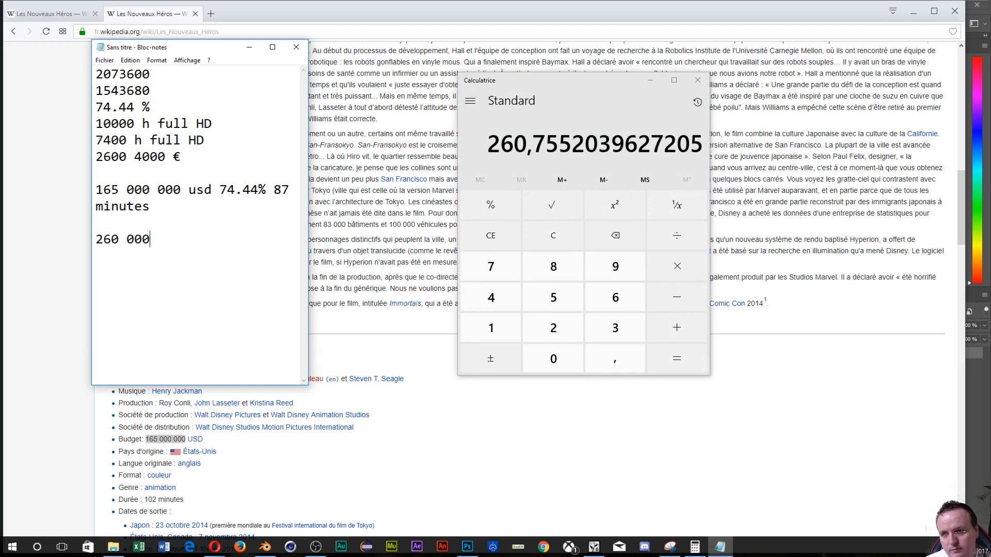
key(BackSpace)
key(BackSpace)
key(BackSpace)
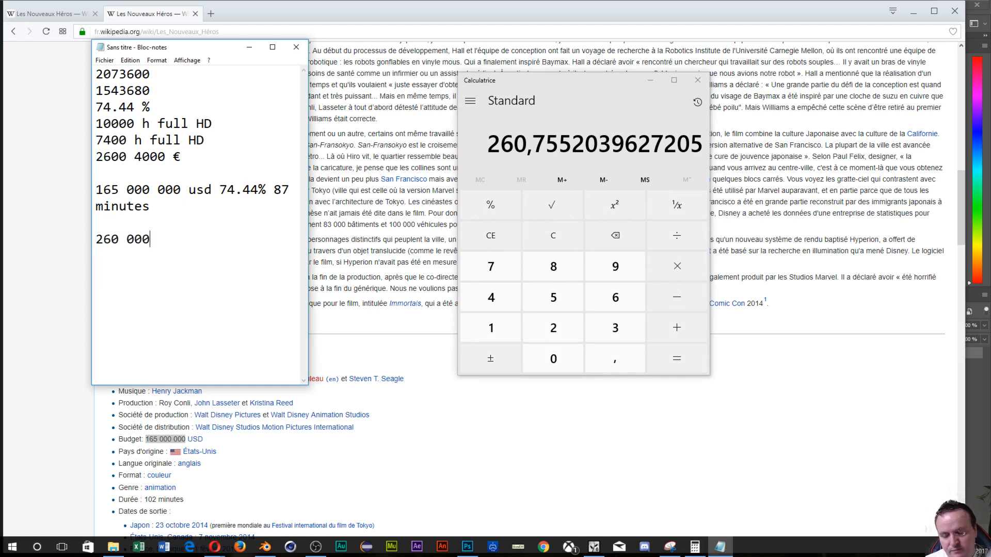
text(000)
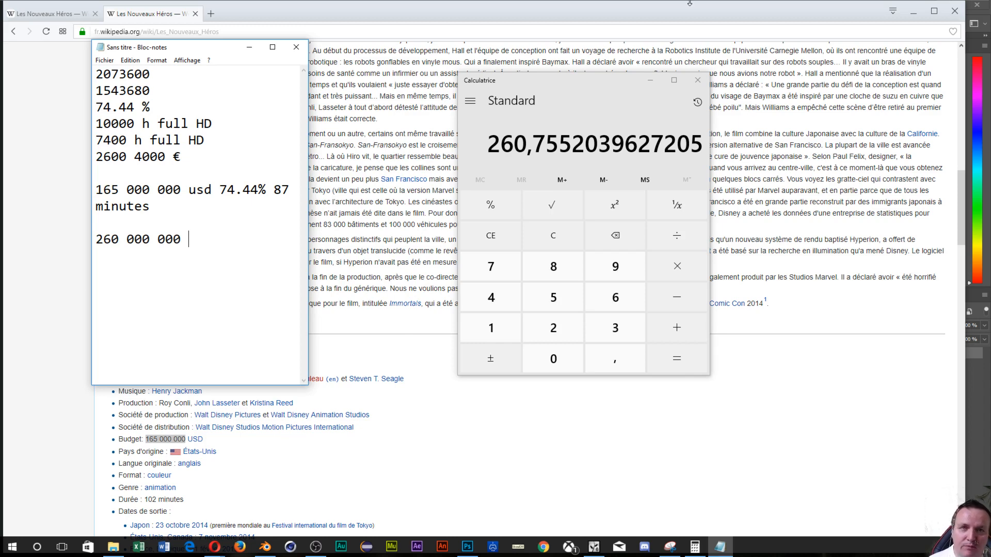
Clear away the Calculator, browser, Photoshop and Snipping Tool windows, and close the Notepad notes without saving, to return to Blender.
click(697, 80)
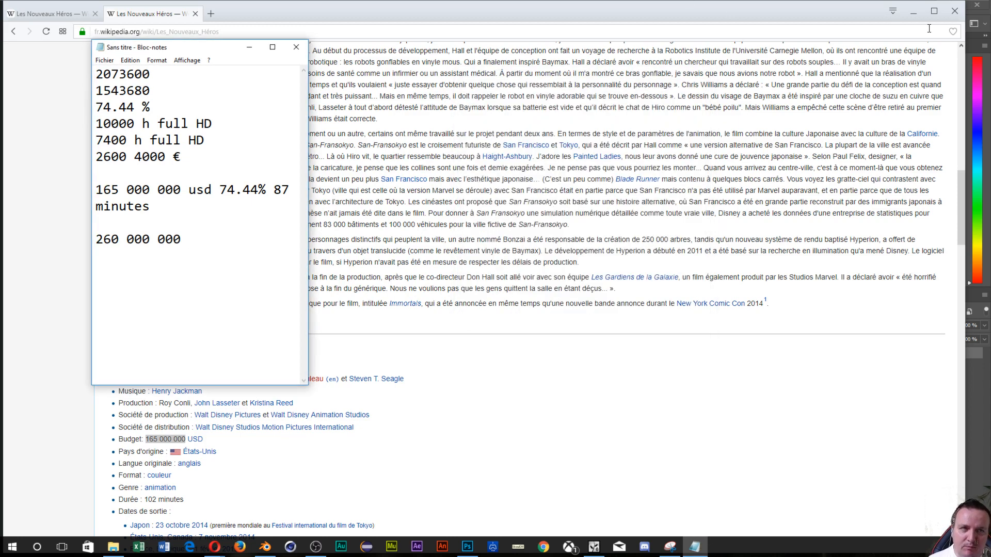
click(950, 12)
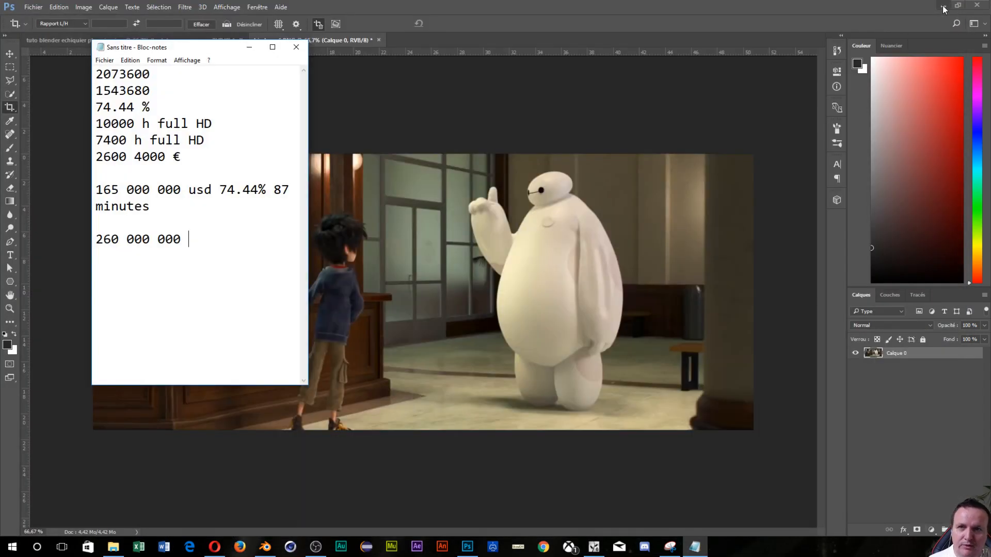
click(943, 7)
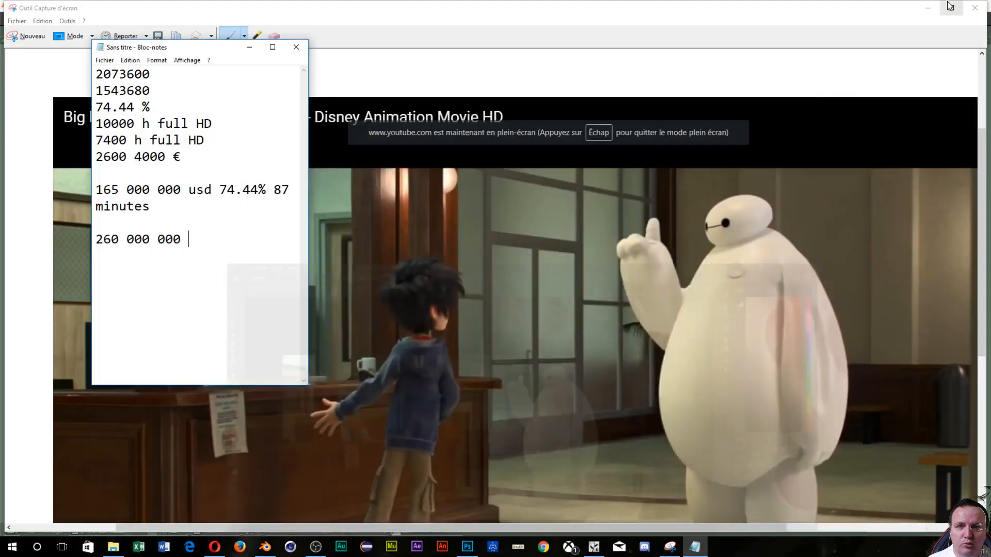
click(974, 13)
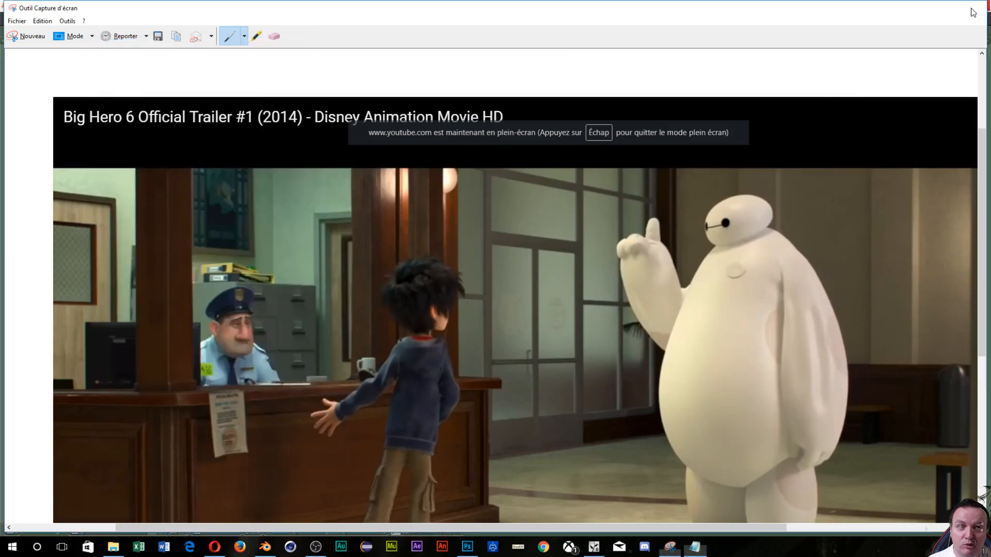
click(973, 11)
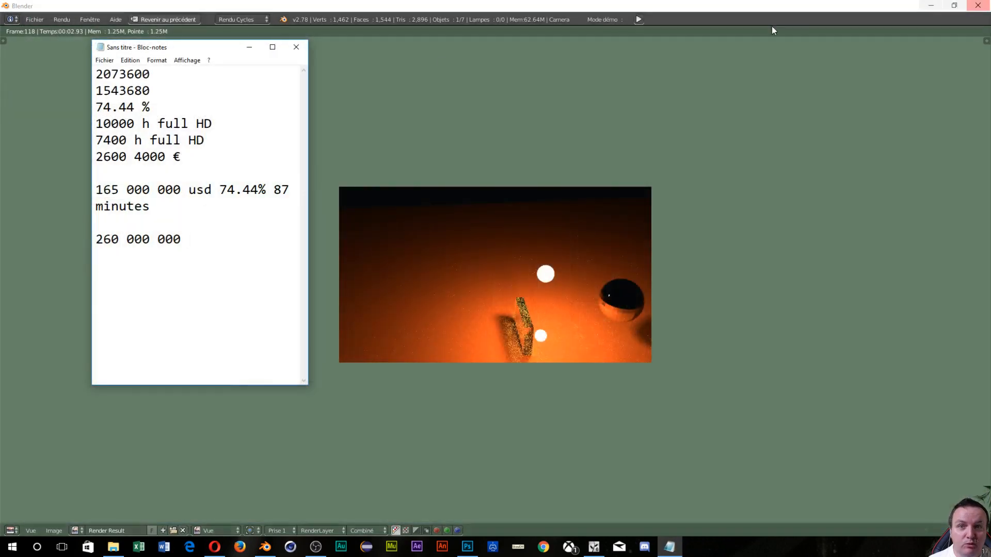
click(296, 48)
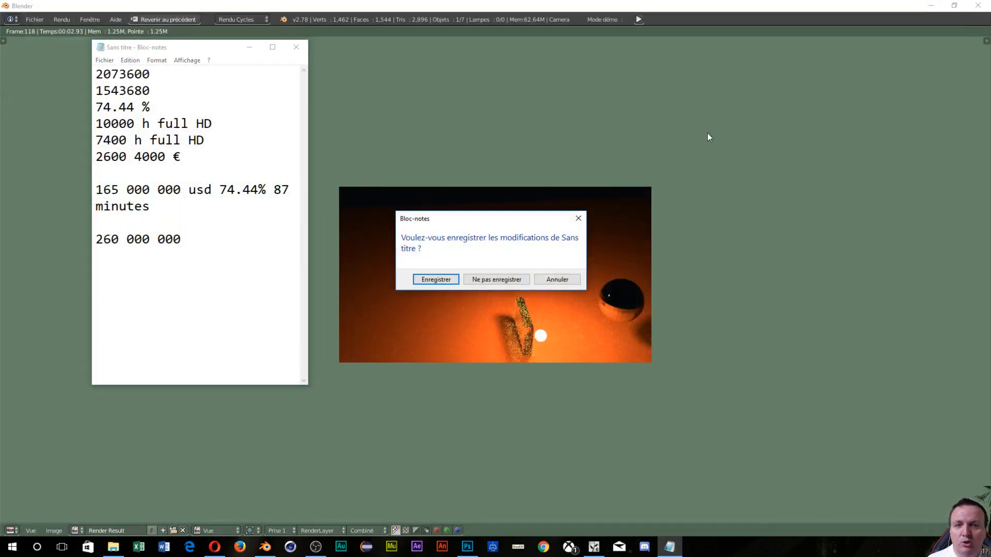
click(518, 280)
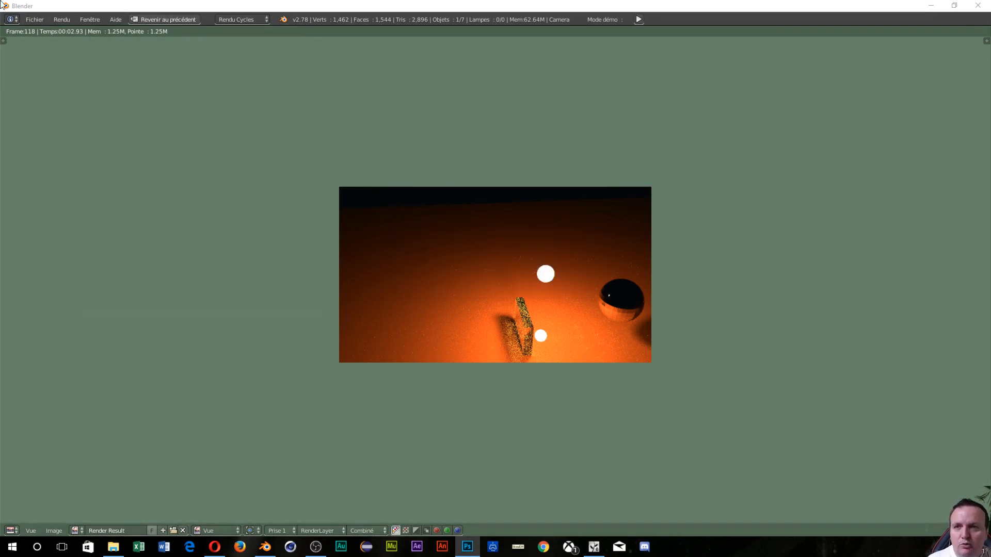
Set the render resolution scale to 100%, render the current frame, and return to the 3D view.
click(160, 18)
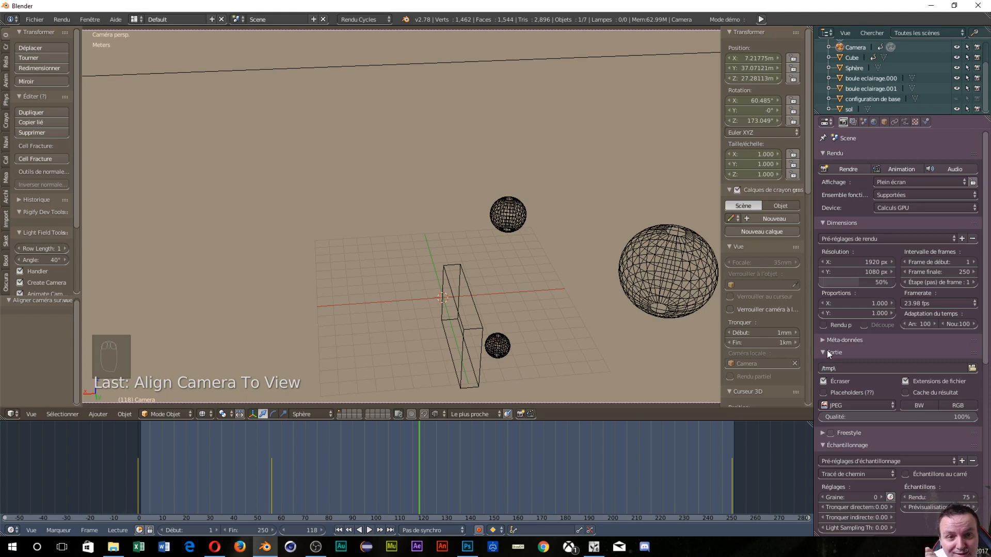
drag(858, 282, 896, 282)
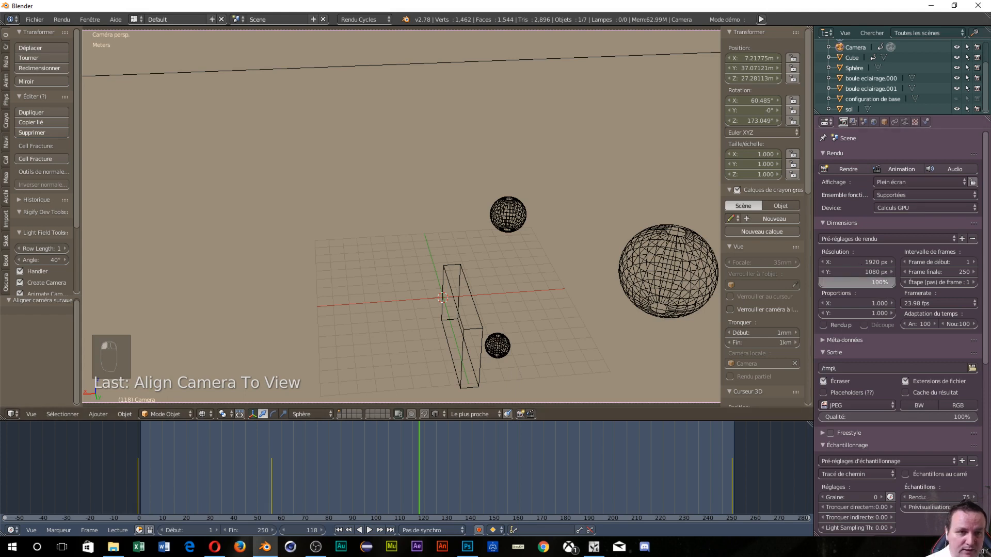
click(844, 171)
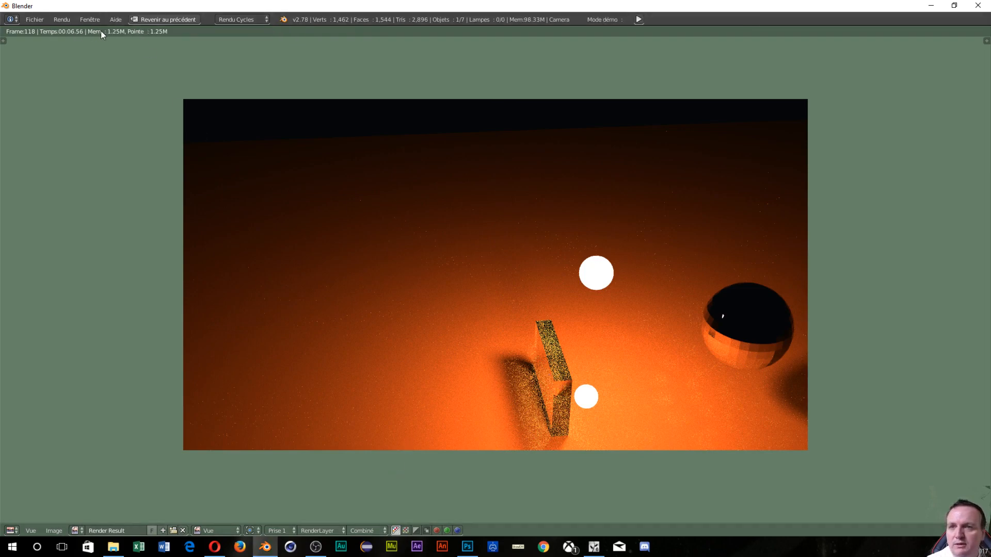
click(155, 19)
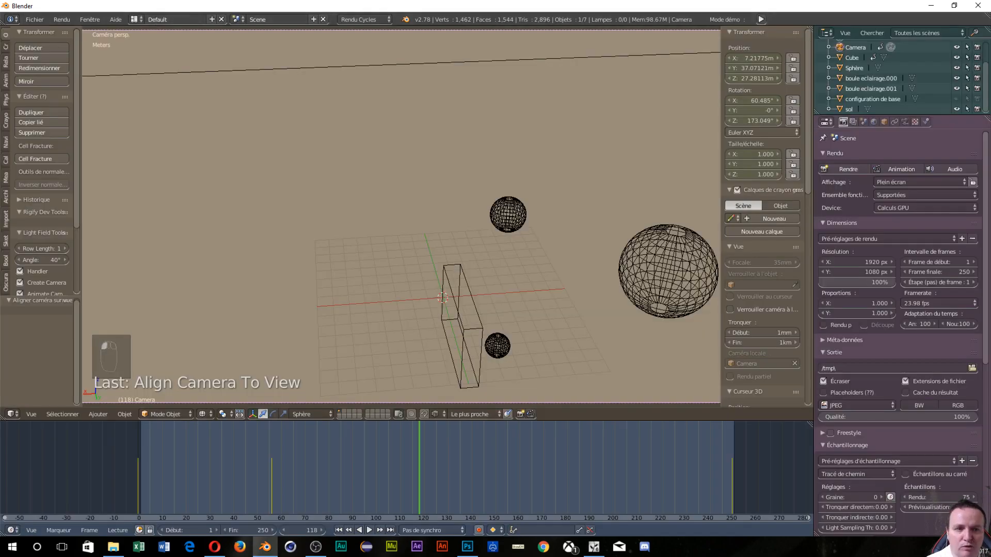
Set the Cycles render samples to 30, render the frame again, and return to the render settings.
click(951, 497)
text(30)
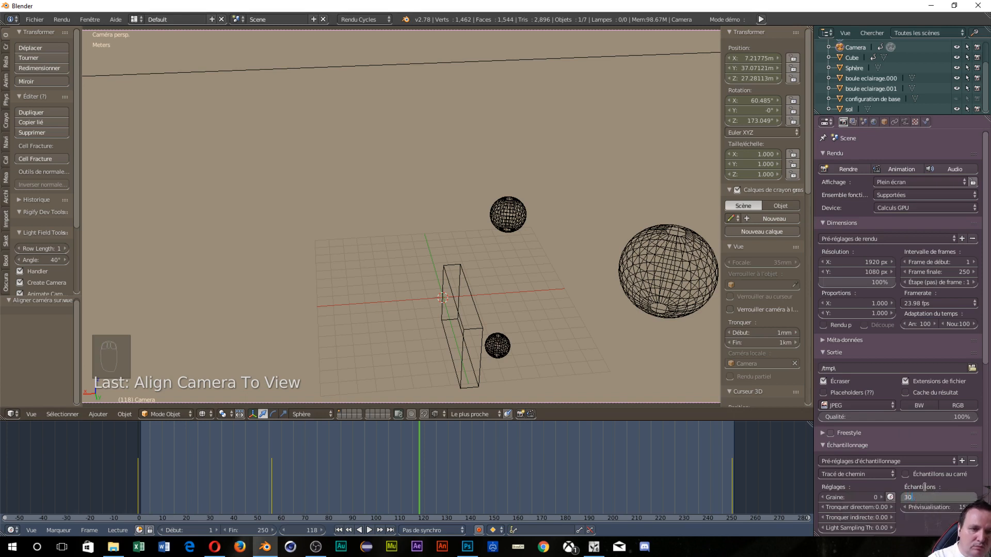
key(Return)
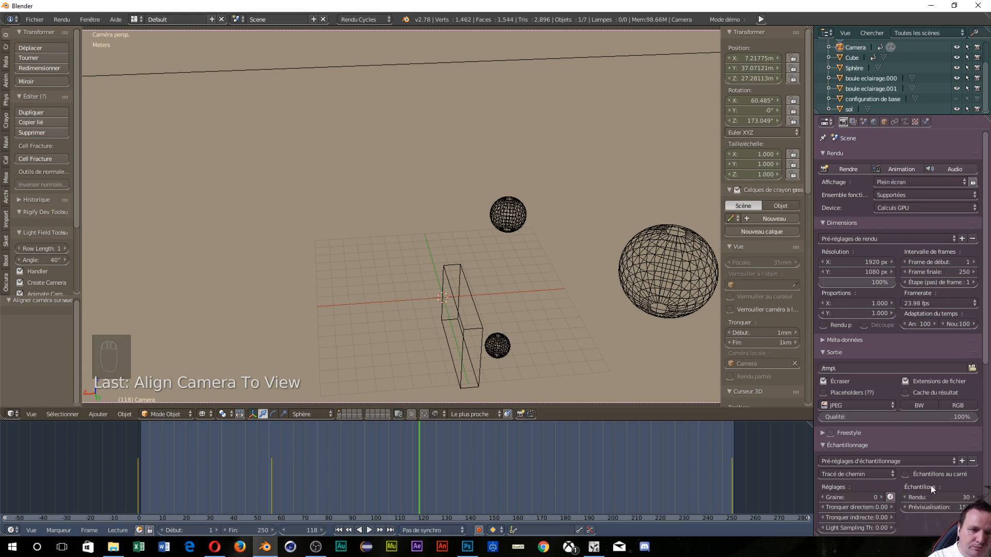
click(843, 169)
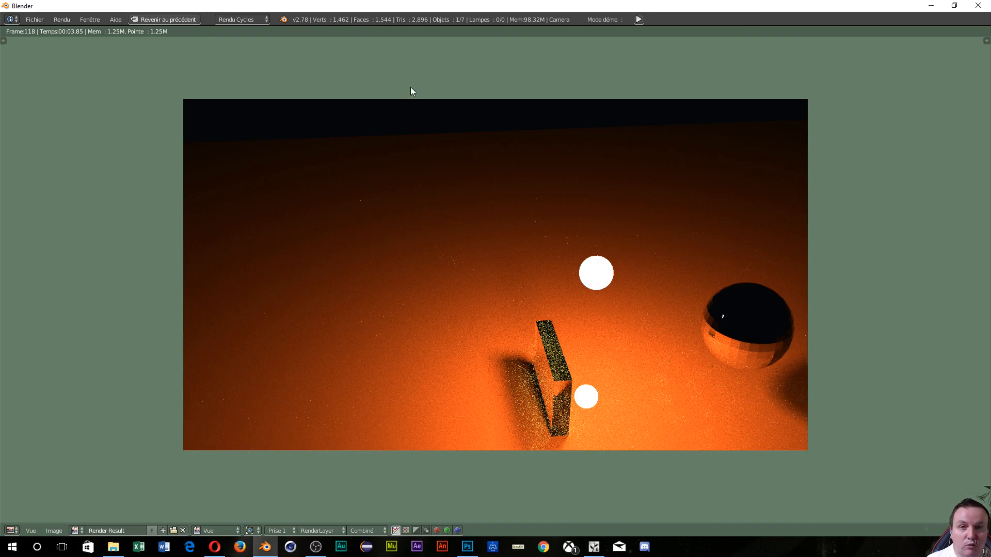
click(164, 19)
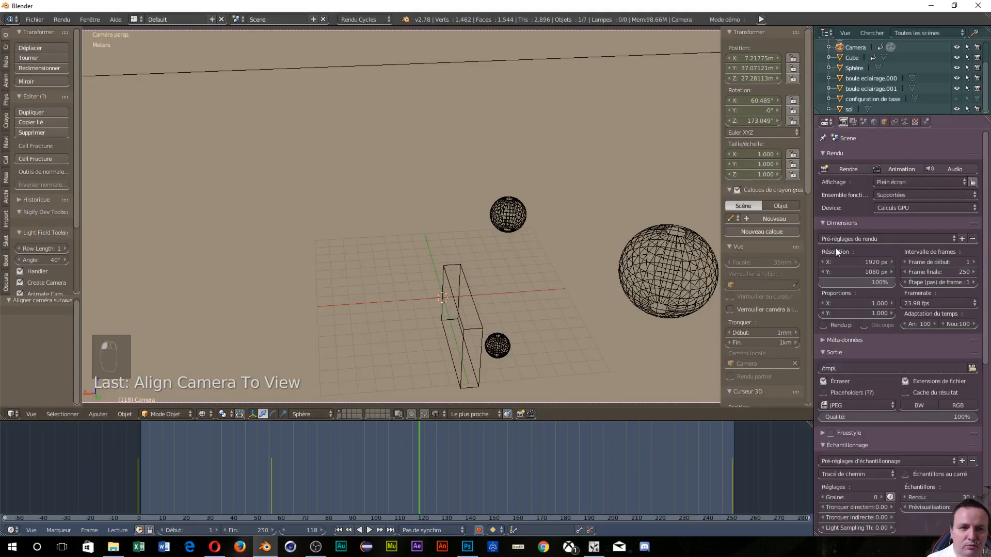
scroll(835, 248, down, 5)
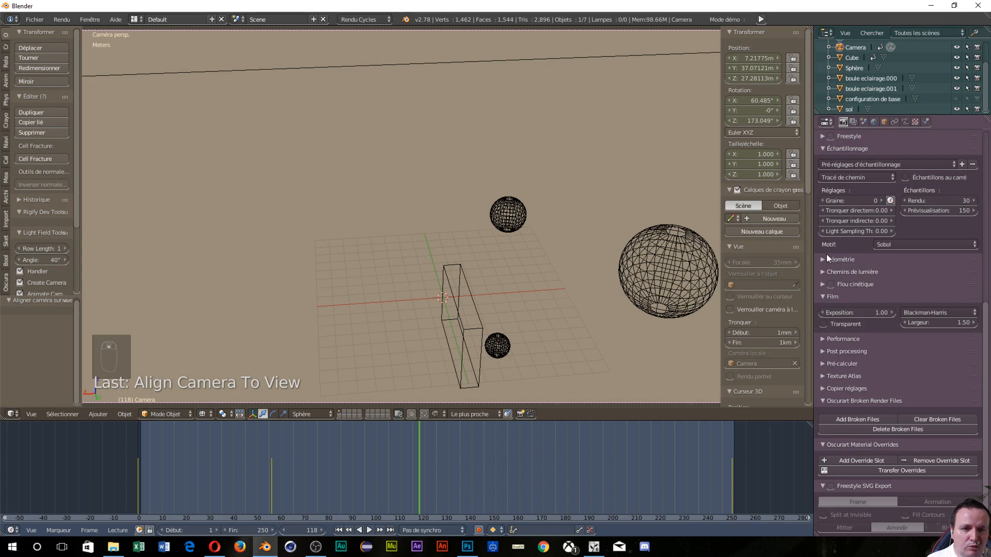
In the Cycles Performance settings, enable Auto Tile Size and try a tile X size of 1920/8.
click(834, 339)
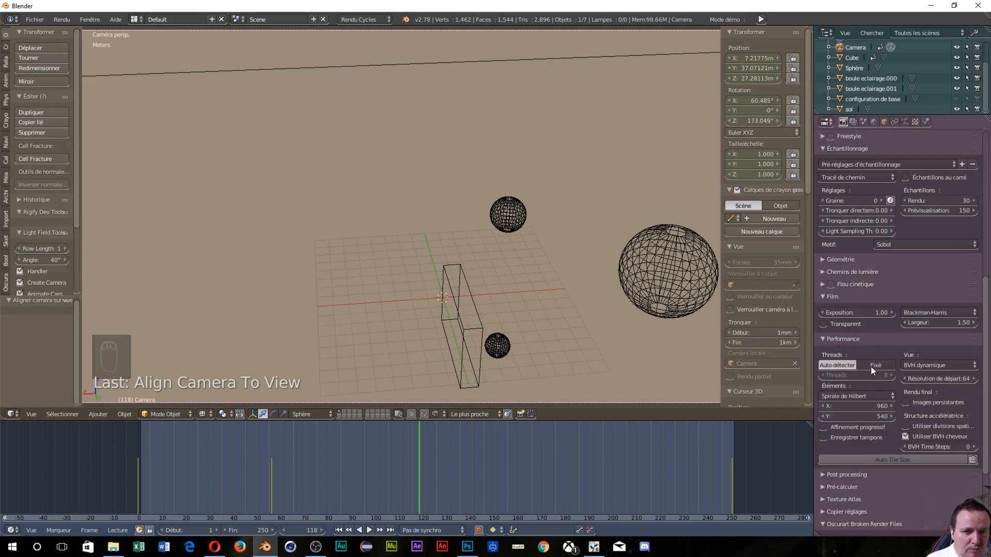
click(887, 461)
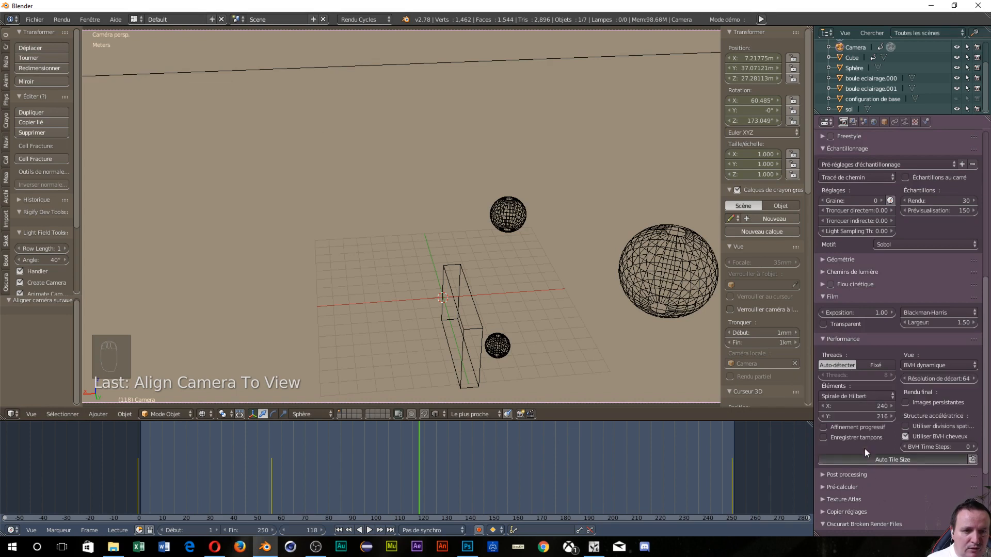
click(856, 406)
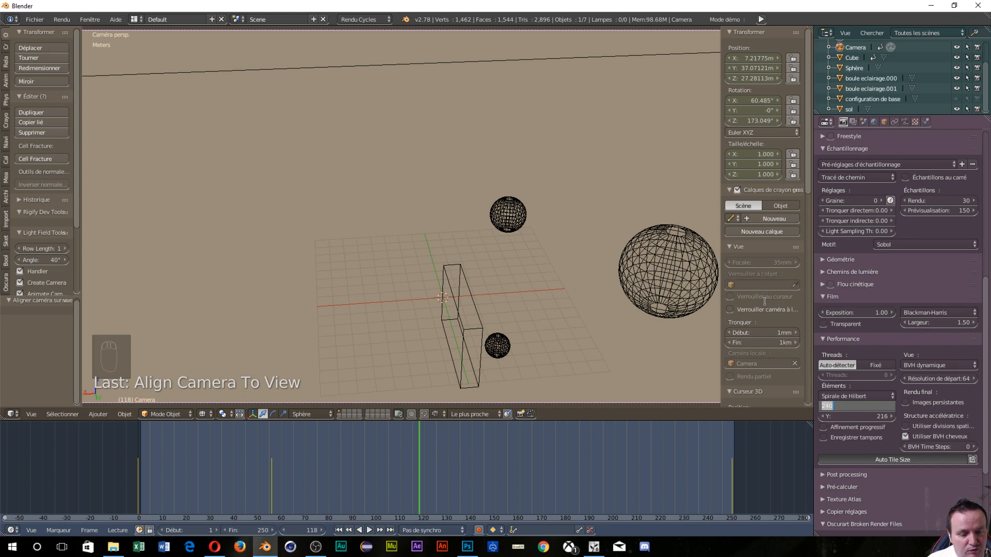
text(1920/)
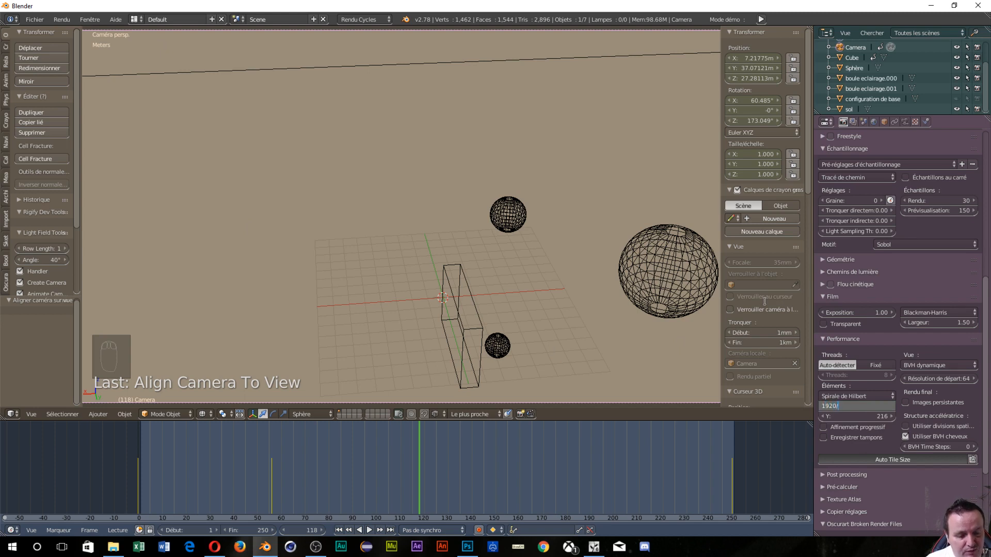
text(8)
key(Return)
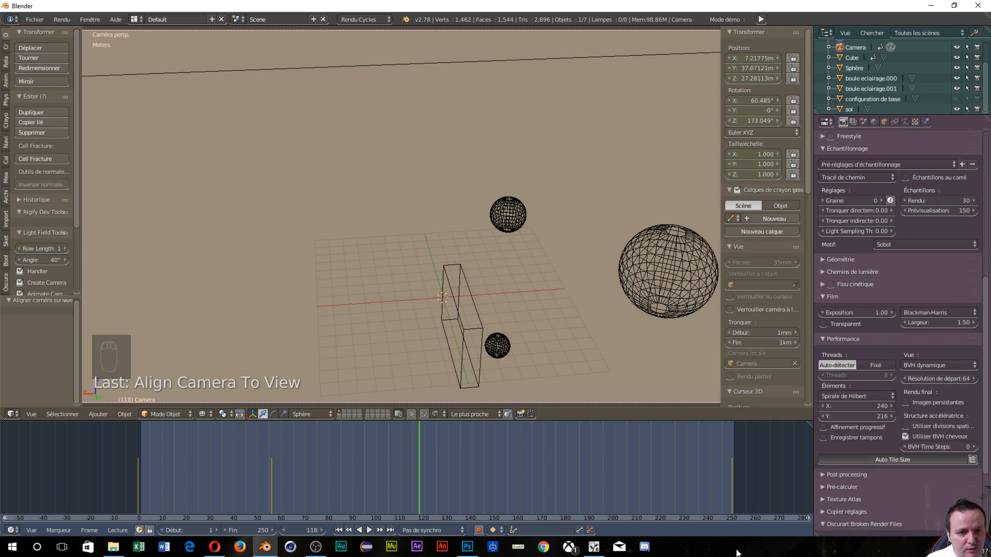
Disable Auto Tile Size and set the render tiles to 1920/2 in X and 1080 in Y.
click(900, 459)
click(874, 410)
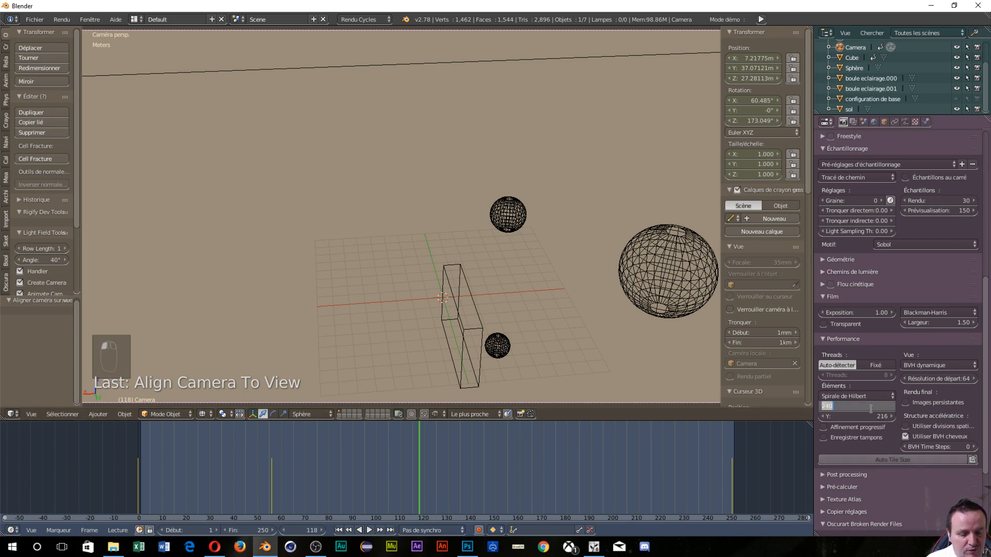
text(1920/2)
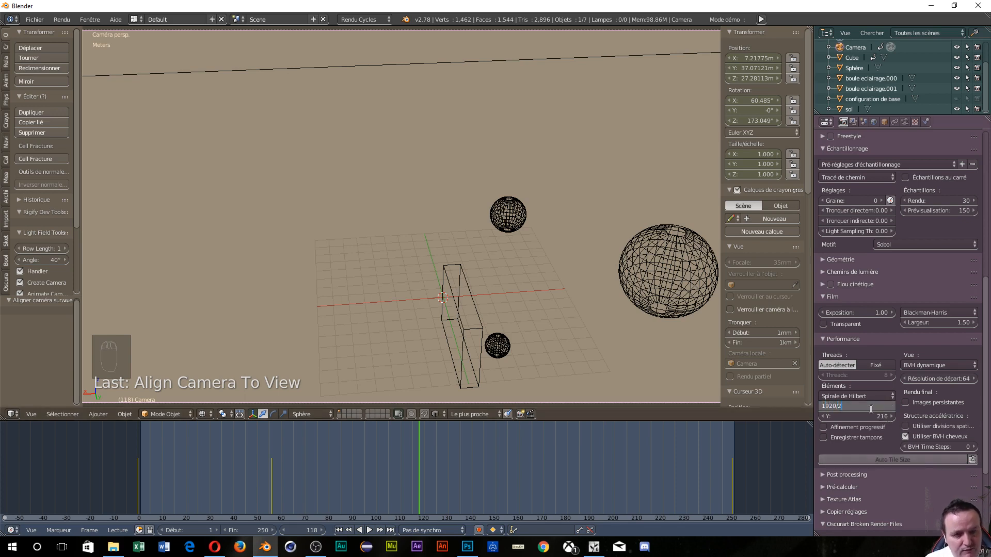
key(Return)
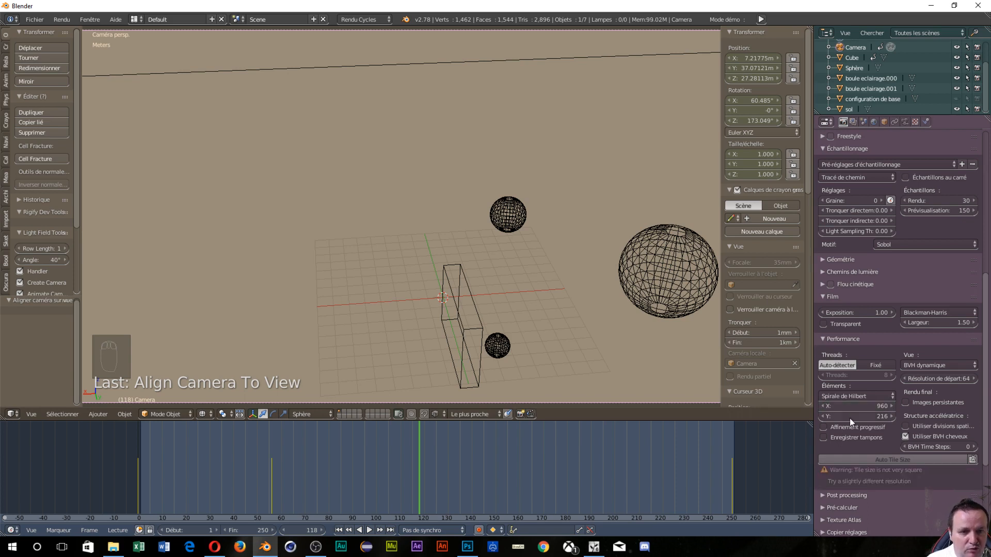
click(849, 418)
text(1080)
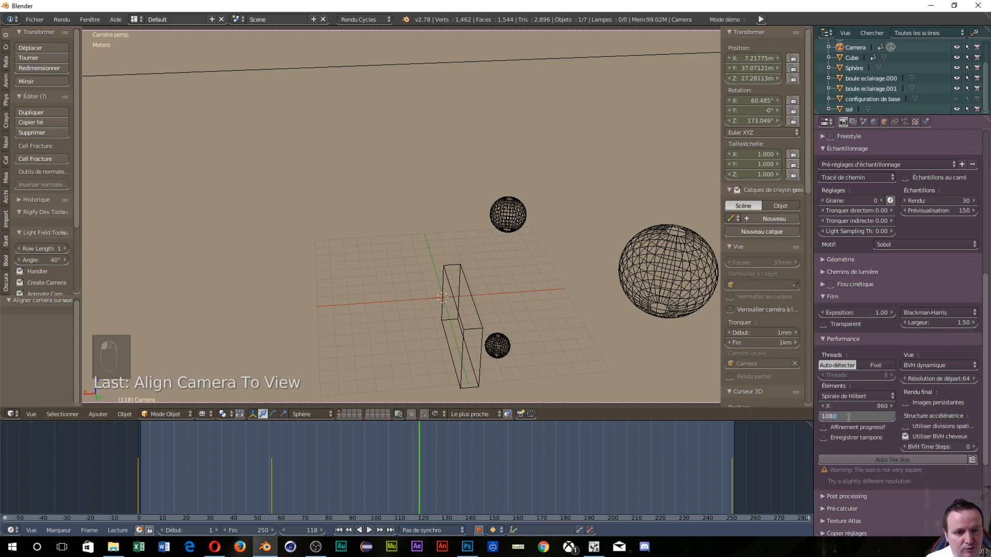
key(Return)
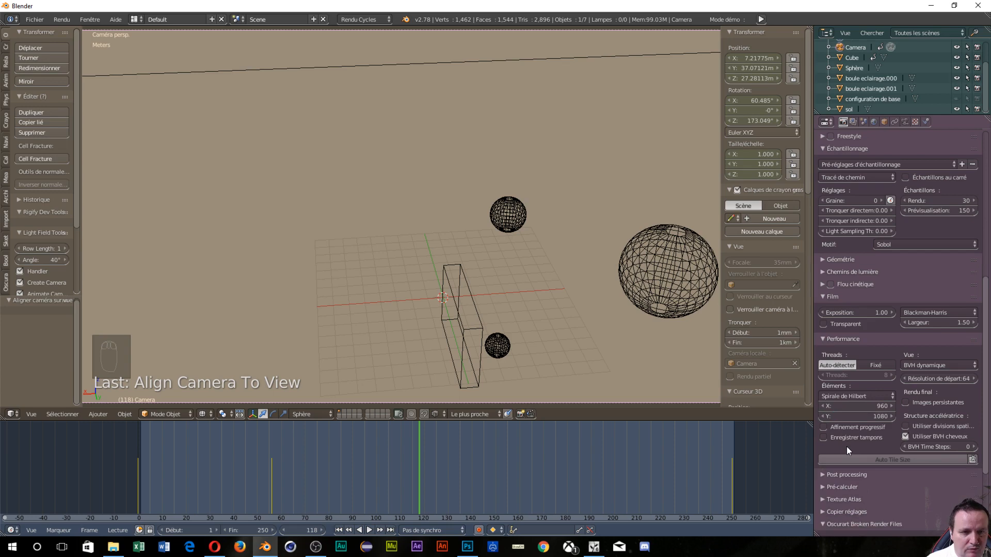
Expand the geometry and light path settings, and render the current frame before returning to the 3D view.
scroll(897, 417, up, 10)
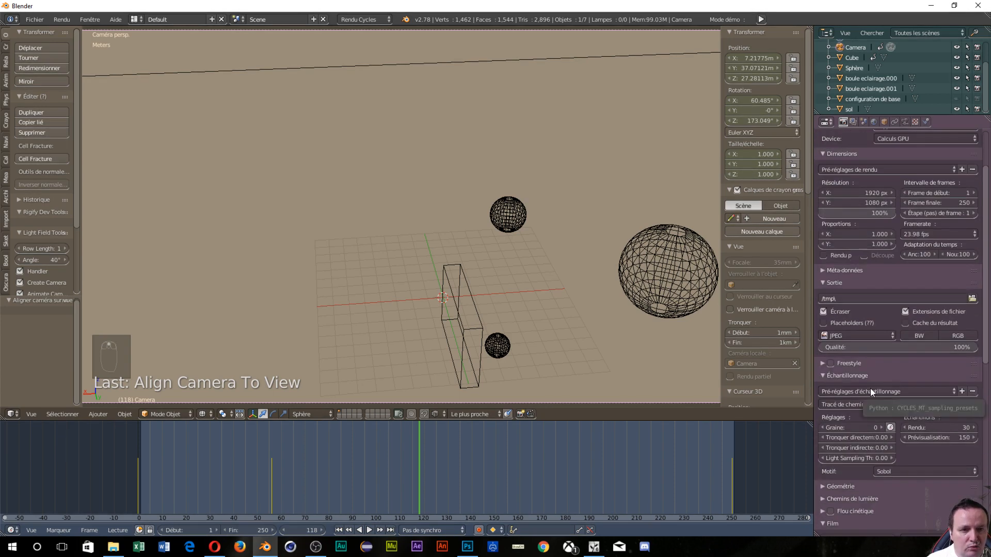
scroll(870, 388, down, 4)
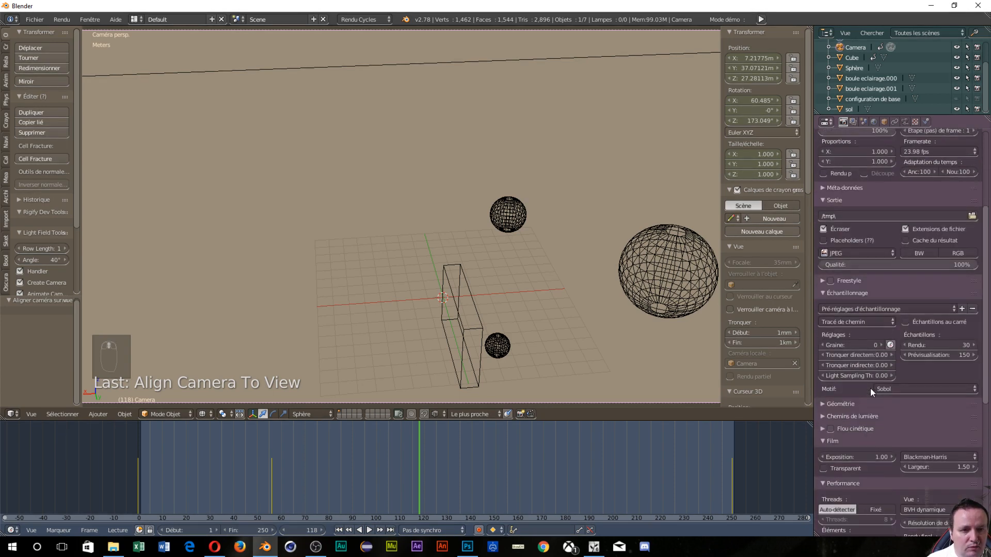
click(844, 416)
click(915, 406)
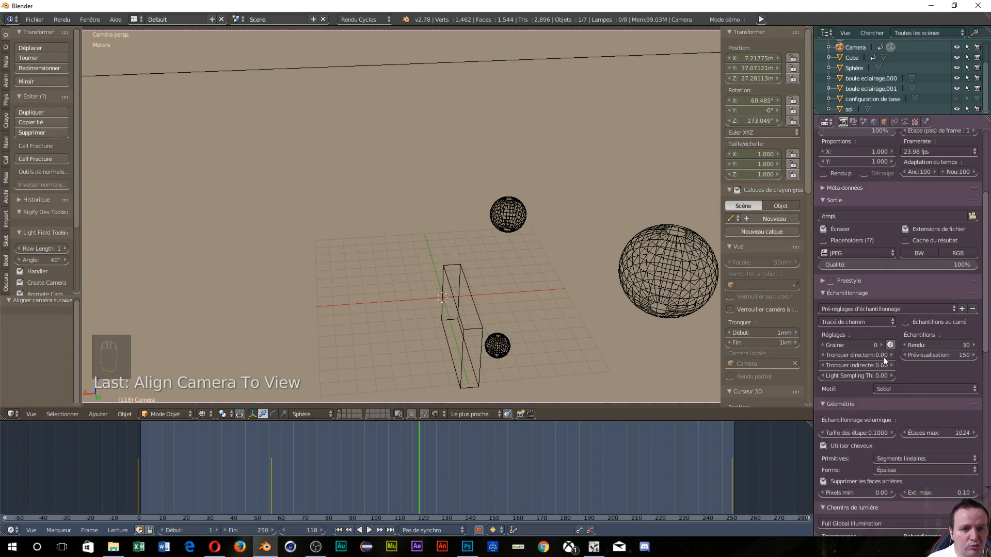
scroll(880, 340, up, 6)
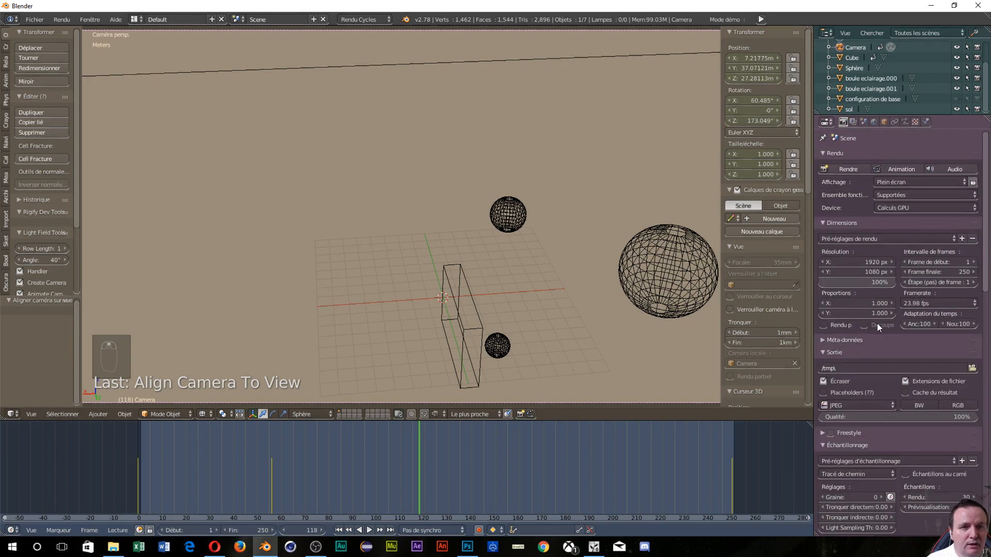
click(841, 168)
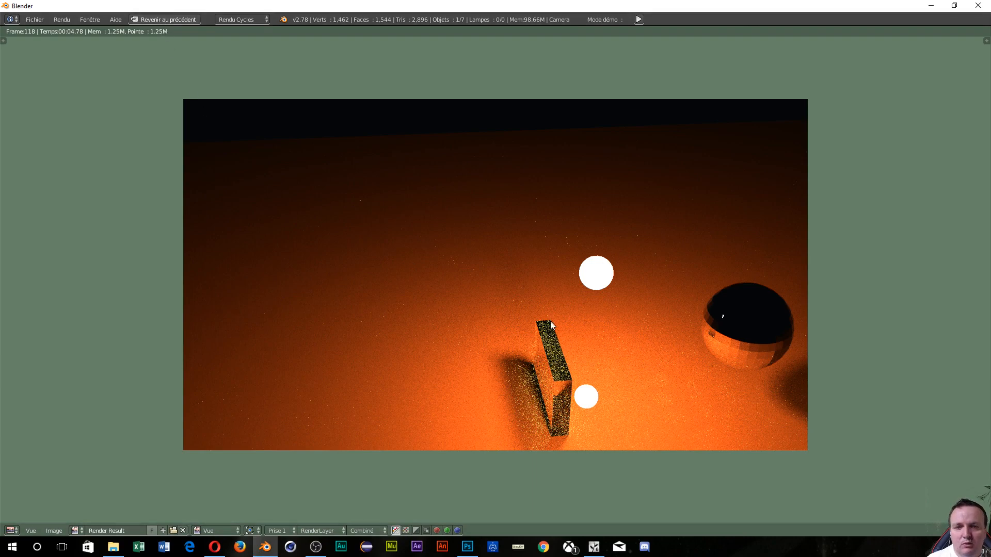
click(150, 20)
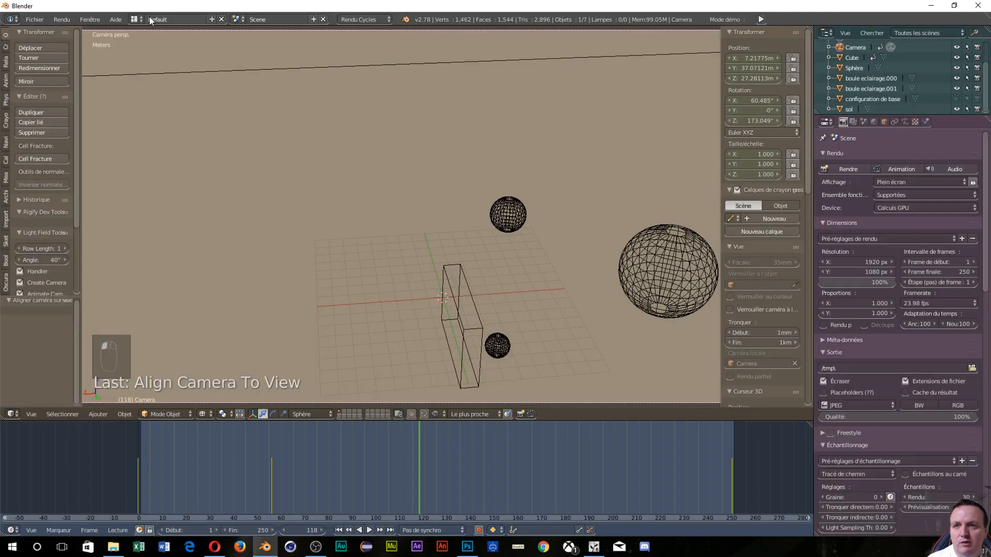
Set the Cycles render samples to 10, render the current frame, and return to the 3D view.
click(954, 496)
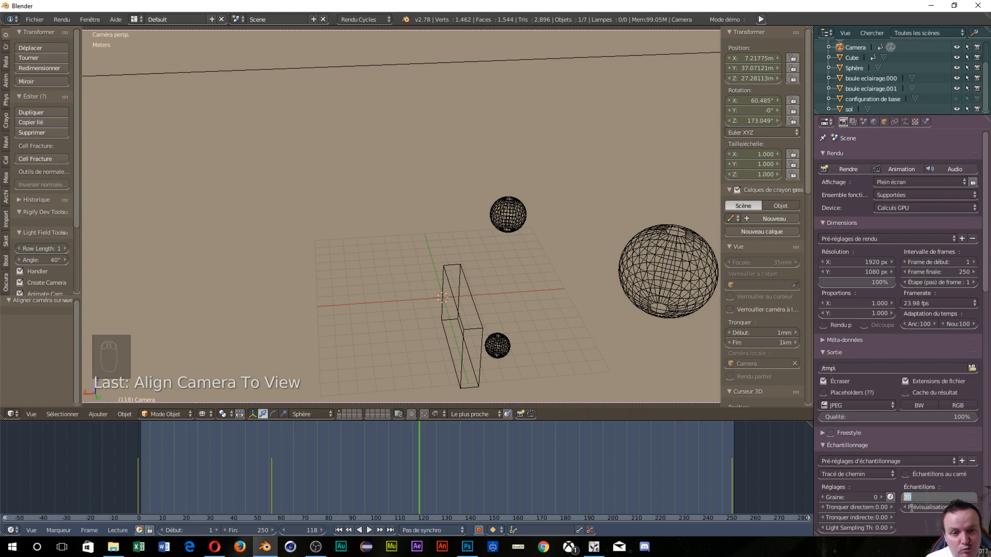
text(10)
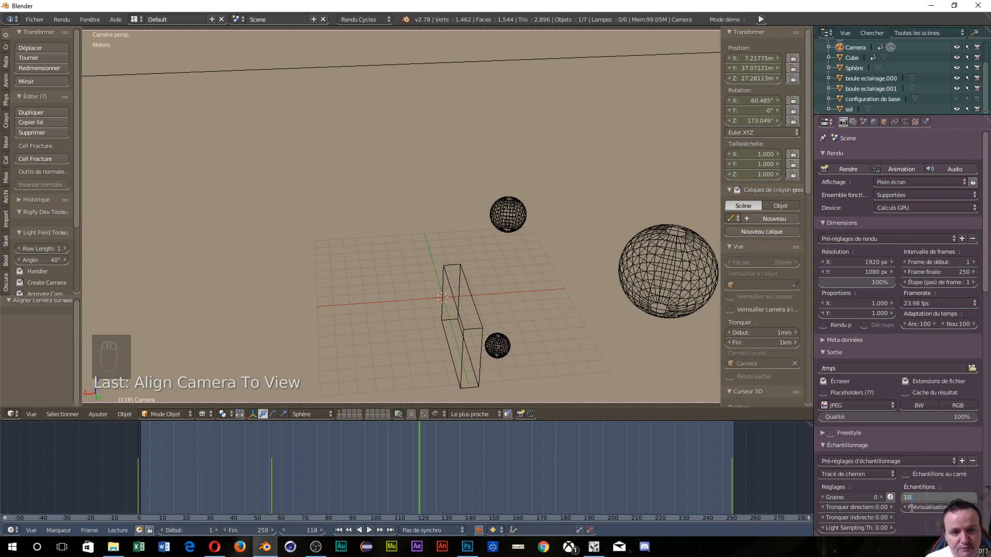
key(Return)
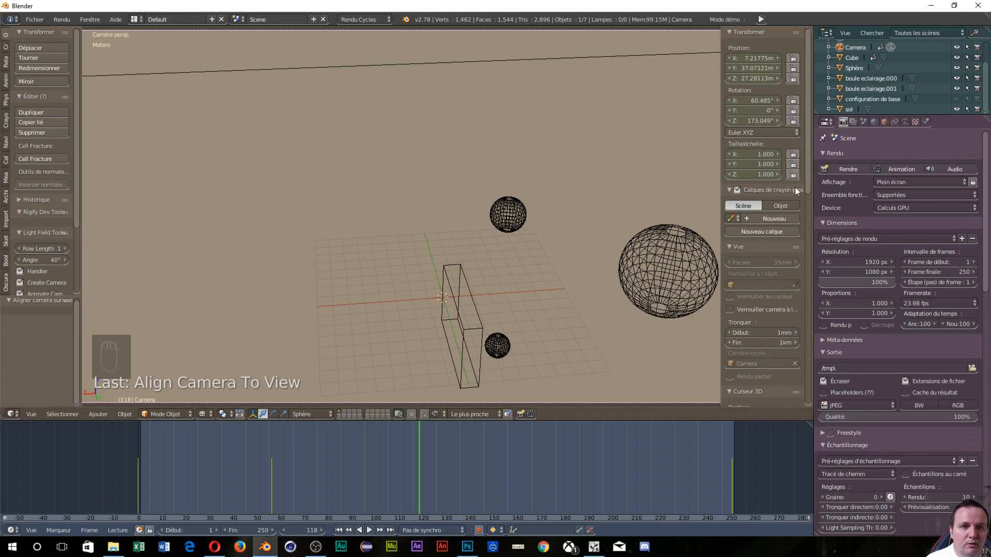
click(841, 169)
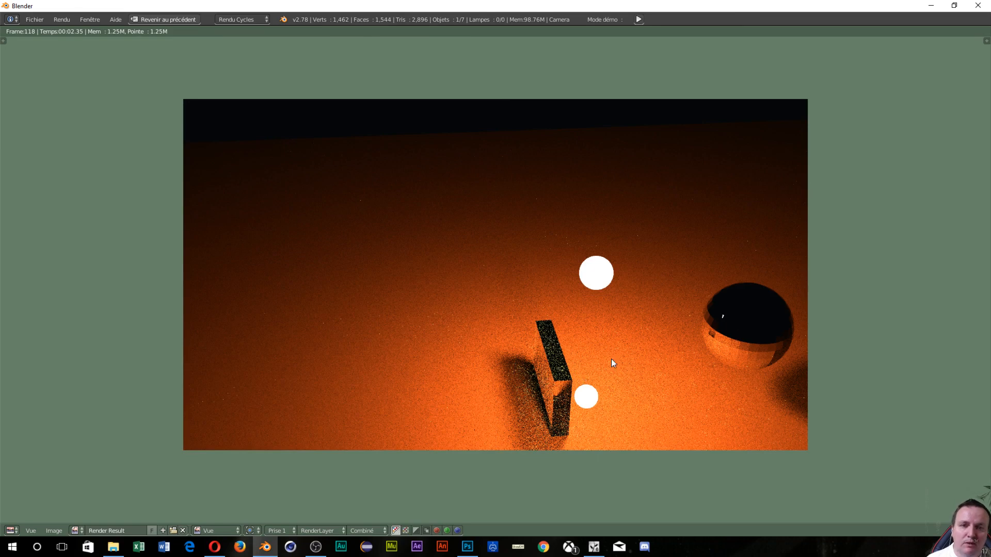
click(154, 19)
Set the Cycles render samples to 15, render the current frame, and return to the 3D view.
click(937, 497)
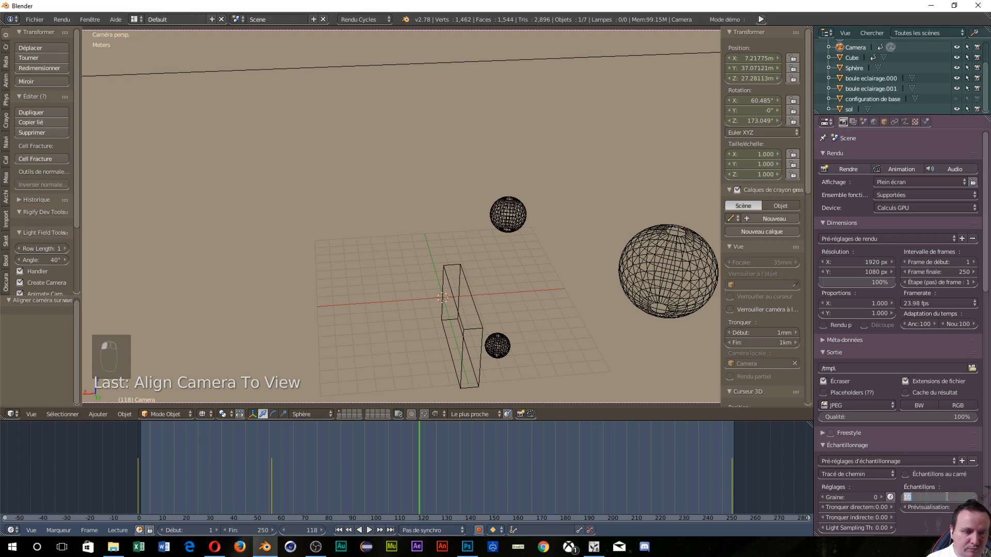
text(15)
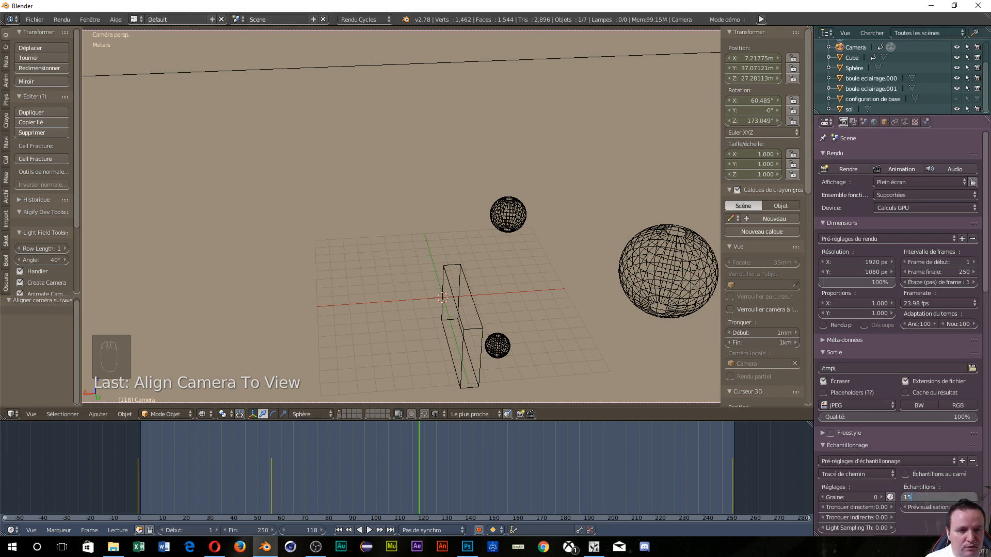
key(Return)
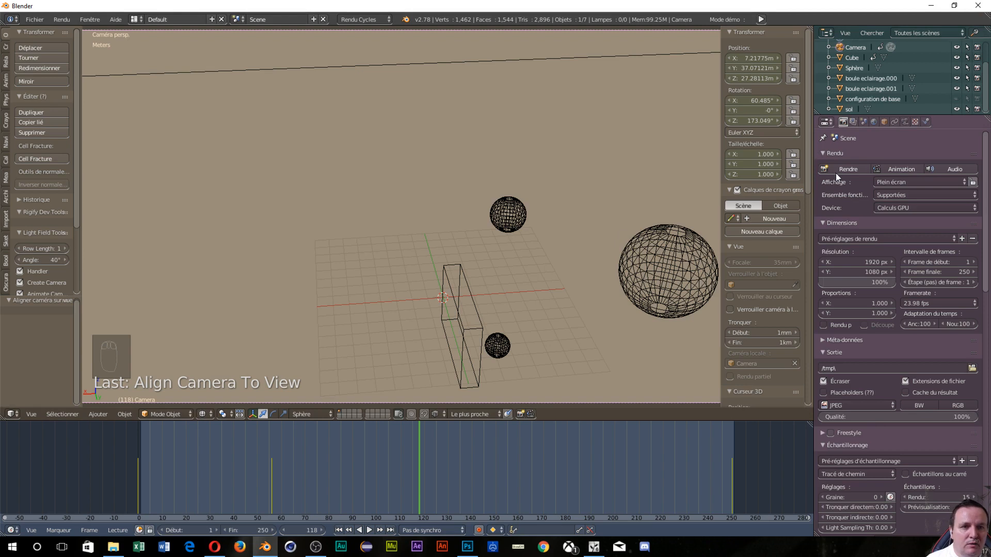
click(835, 172)
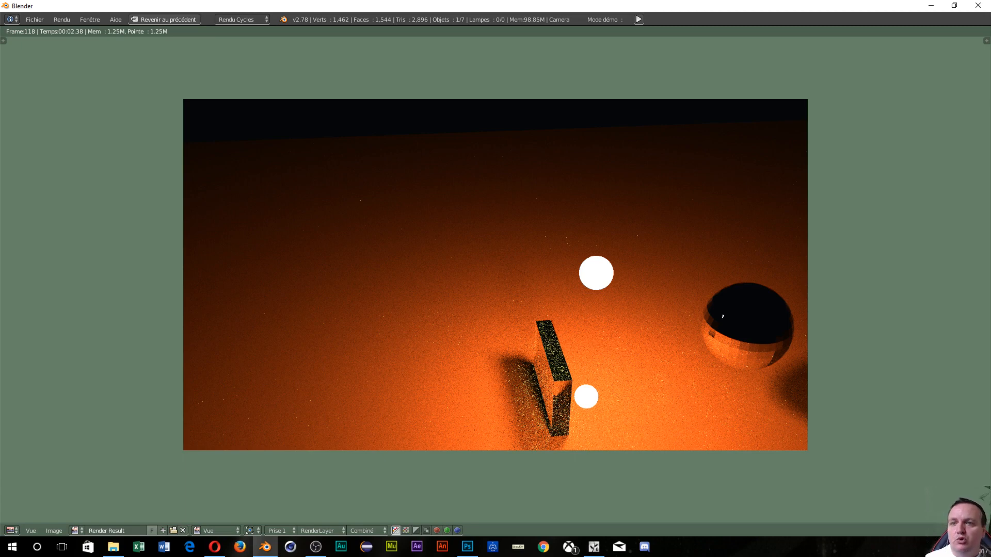
click(164, 19)
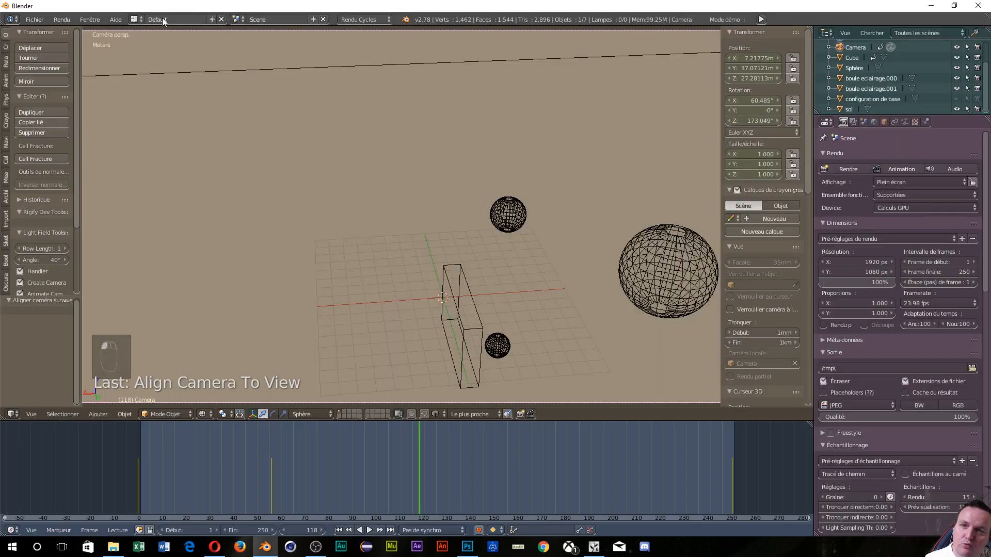
scroll(336, 230, down, 2)
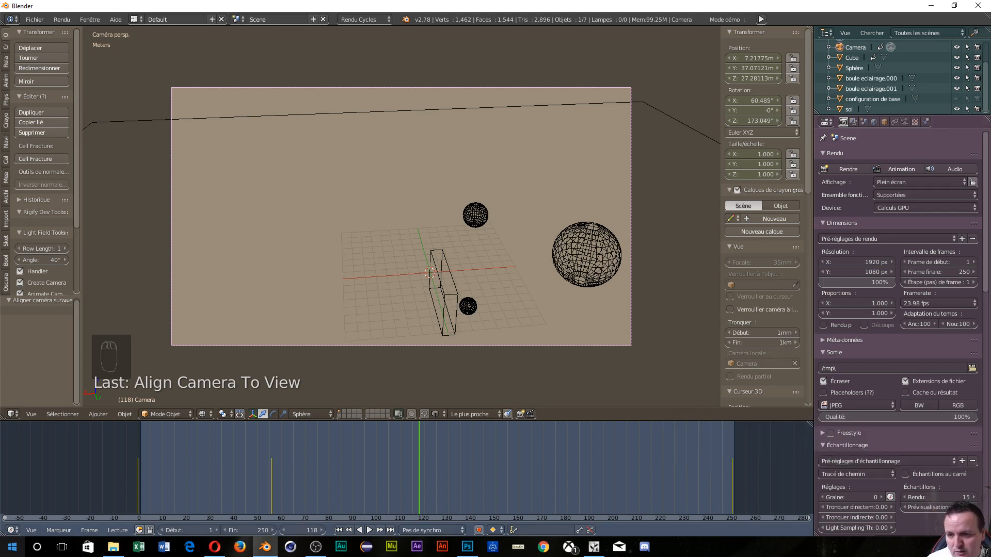
Open the Windows Calculator over Blender and divide 1 by 24.
click(37, 546)
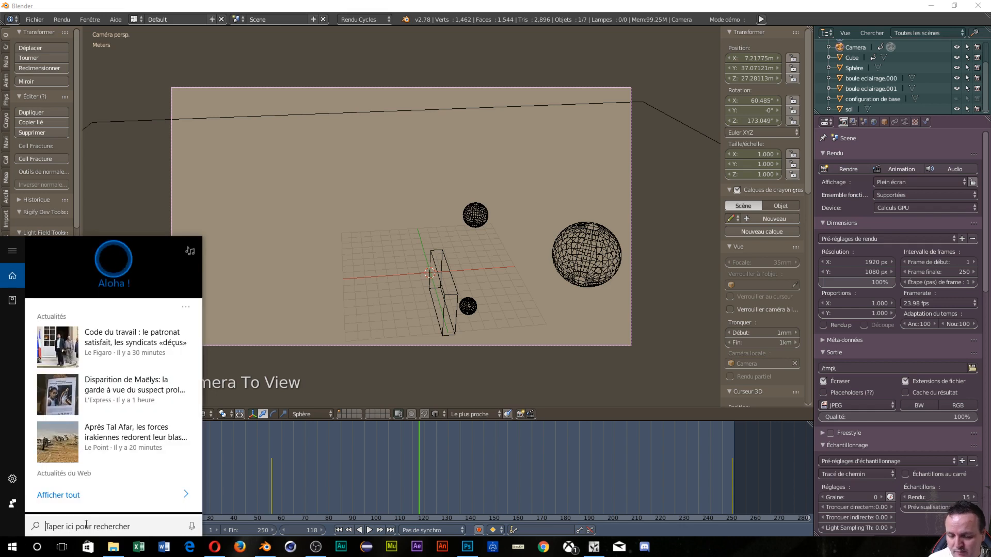
text(c)
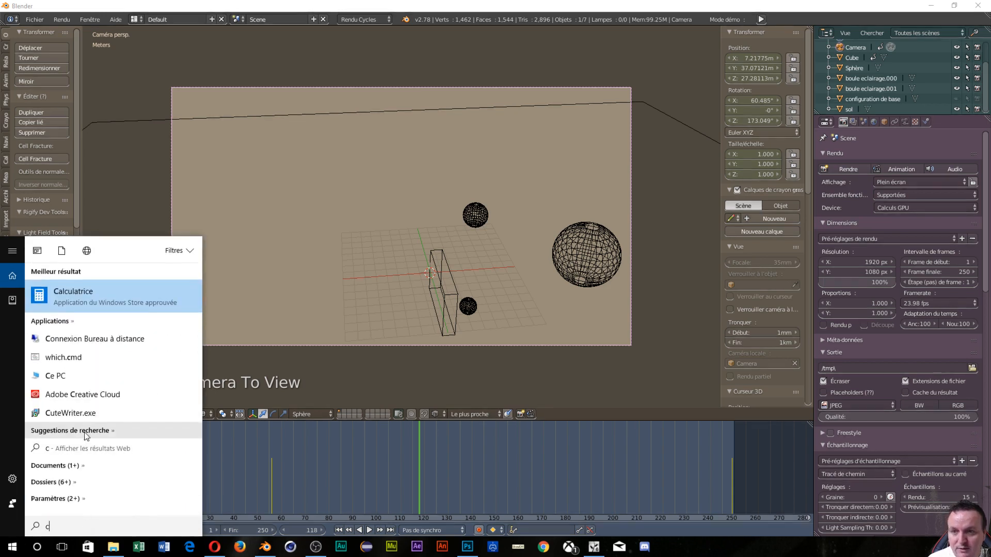
click(76, 305)
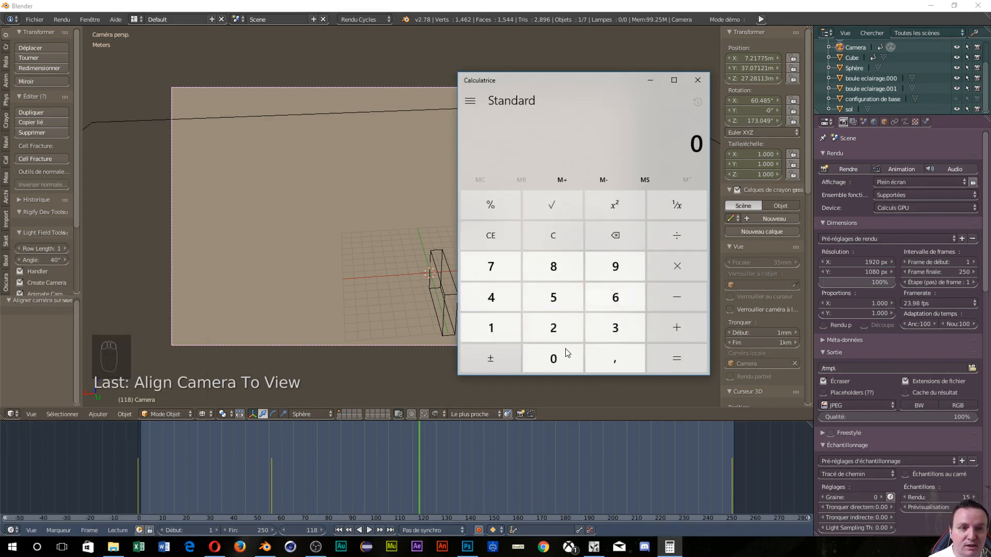
click(494, 325)
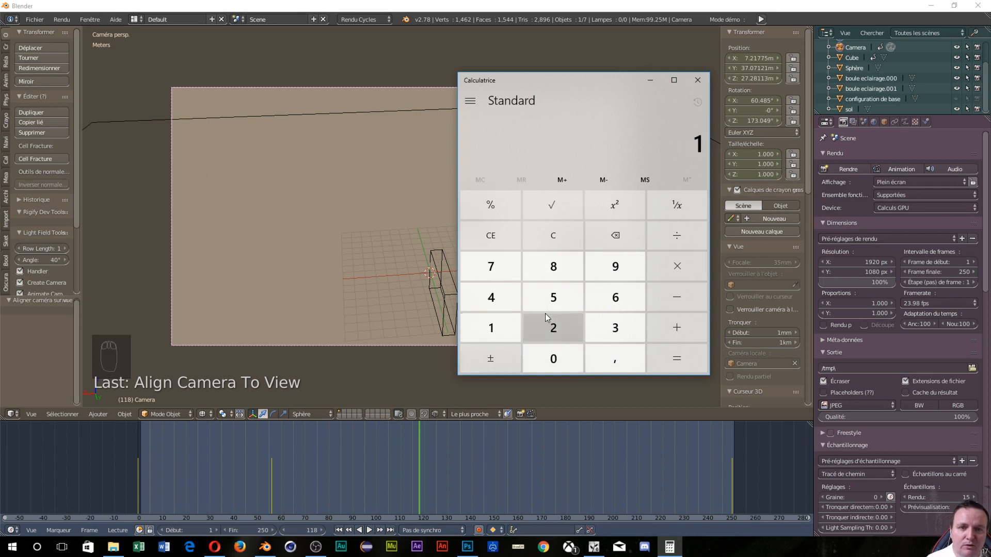
click(679, 238)
click(556, 333)
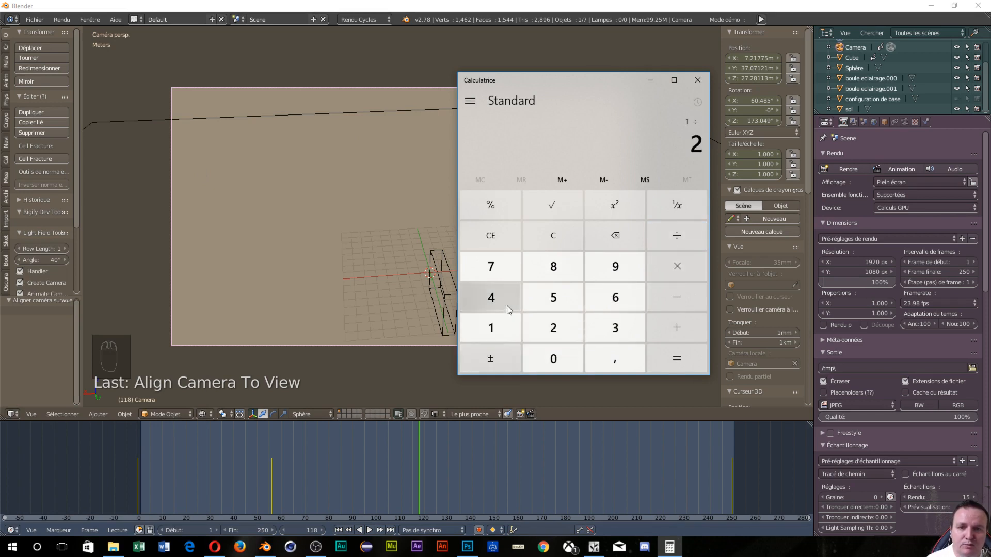
click(508, 305)
click(663, 364)
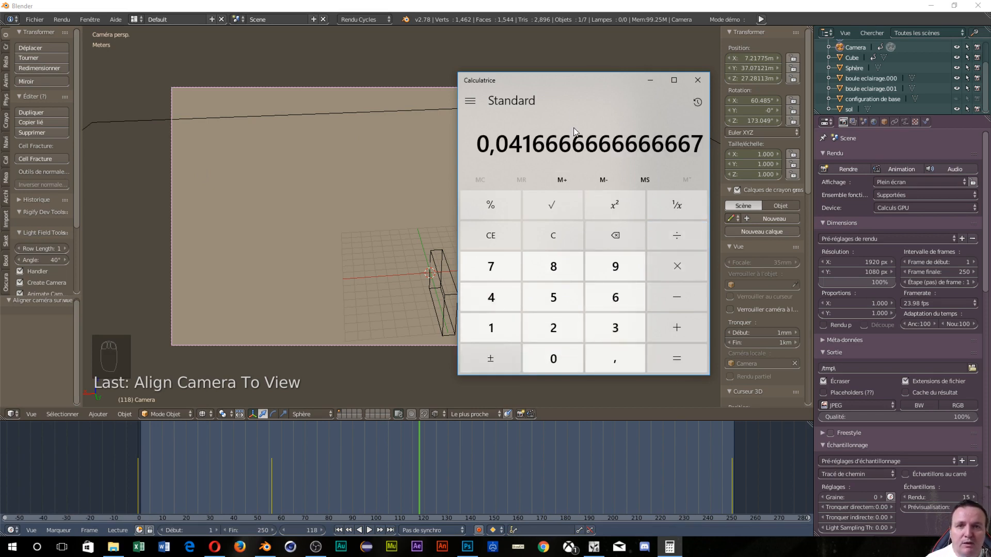
Move the Calculator window clear of the objects in the 3D scene, check its calculation history, and return to the keypad.
drag(578, 79, 213, 70)
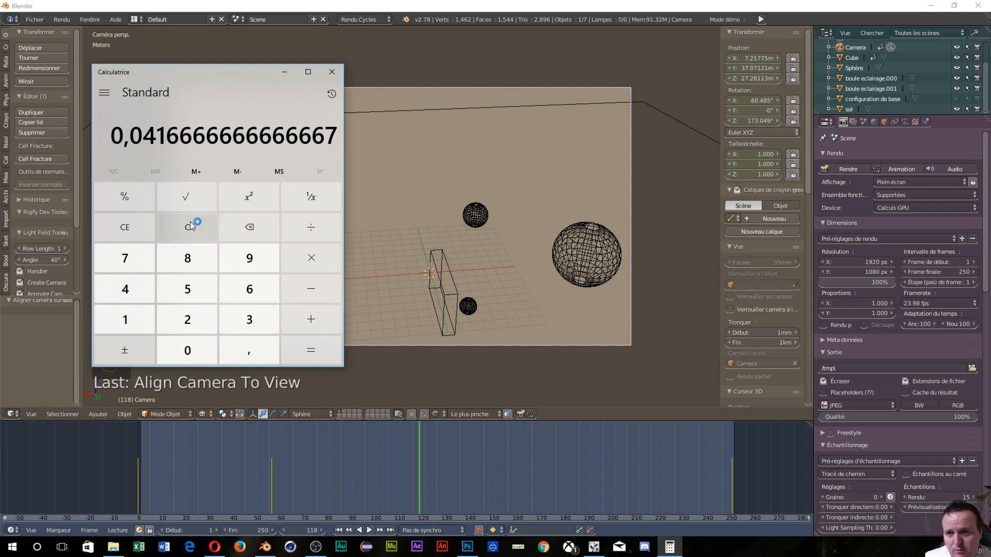
click(331, 93)
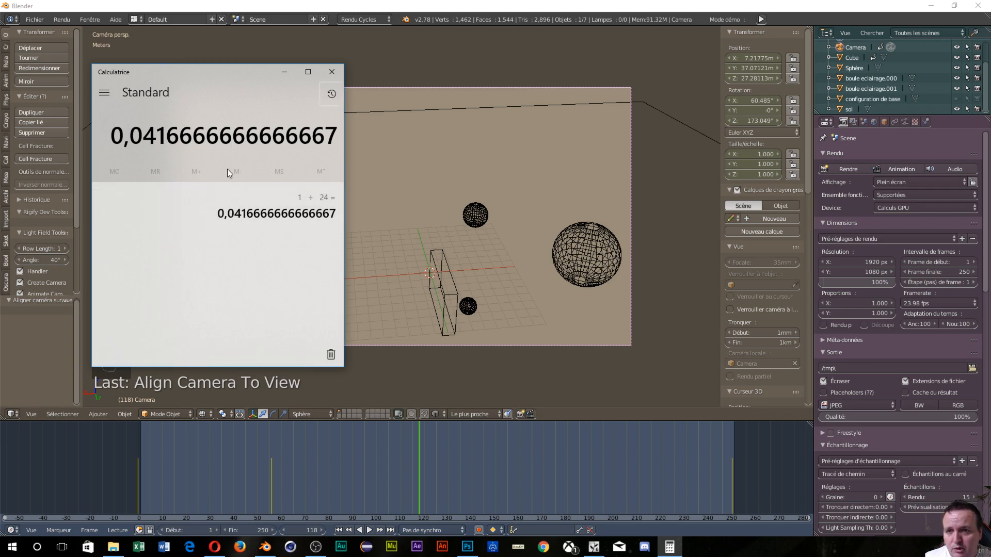
click(208, 94)
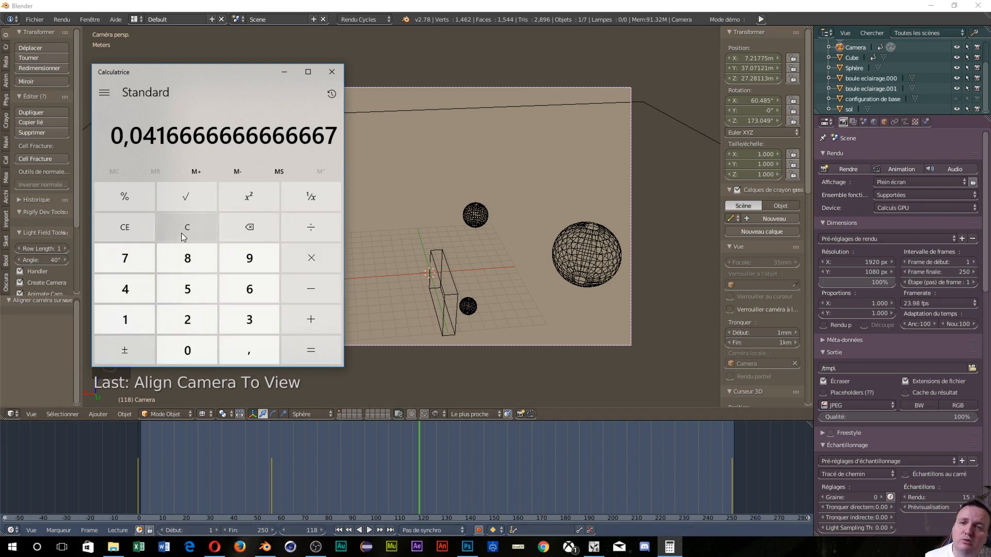
click(141, 318)
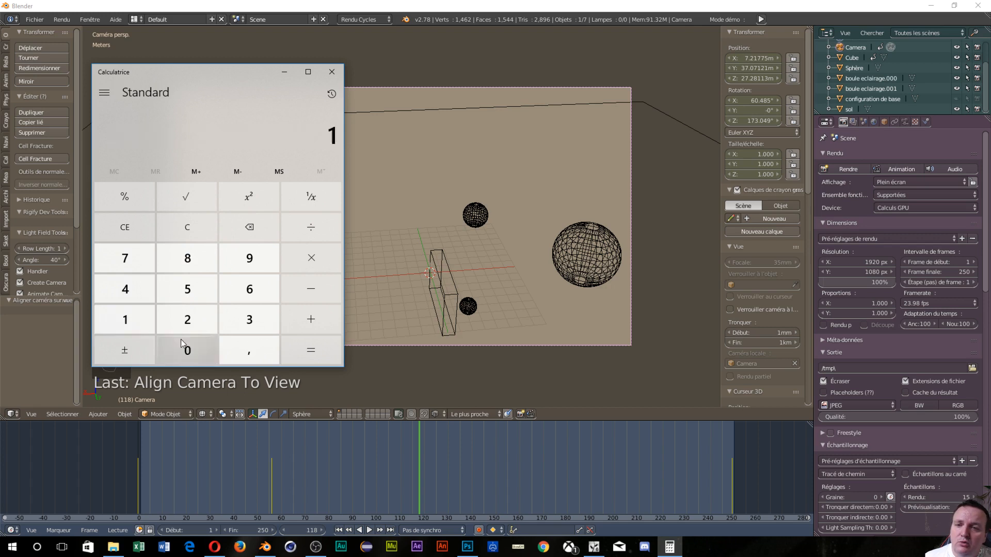
click(182, 344)
click(174, 324)
click(287, 265)
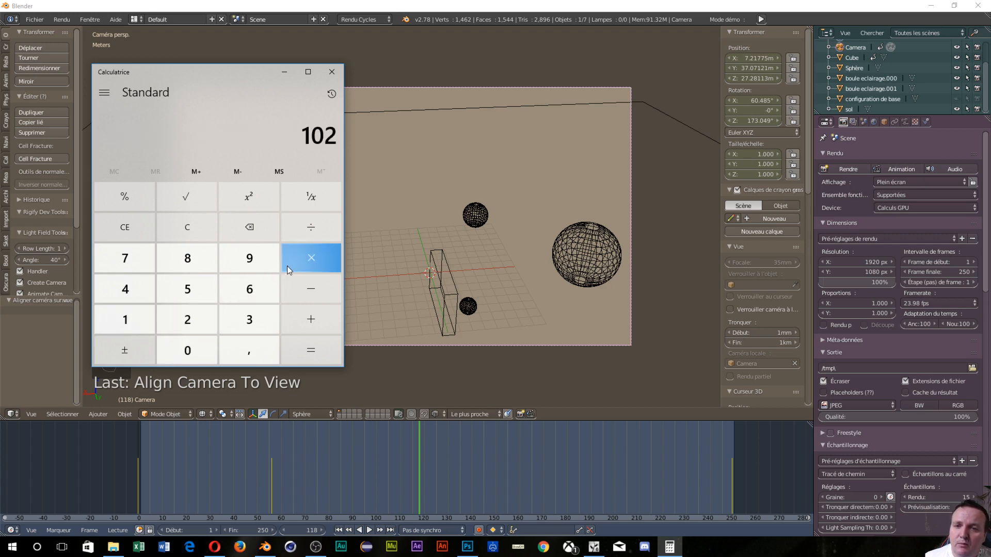
click(109, 322)
click(186, 291)
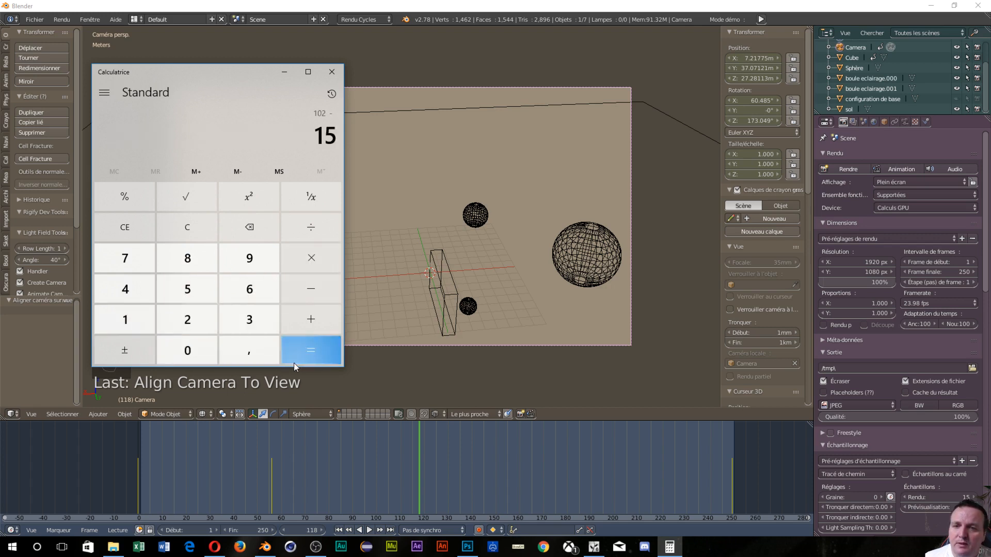
click(293, 361)
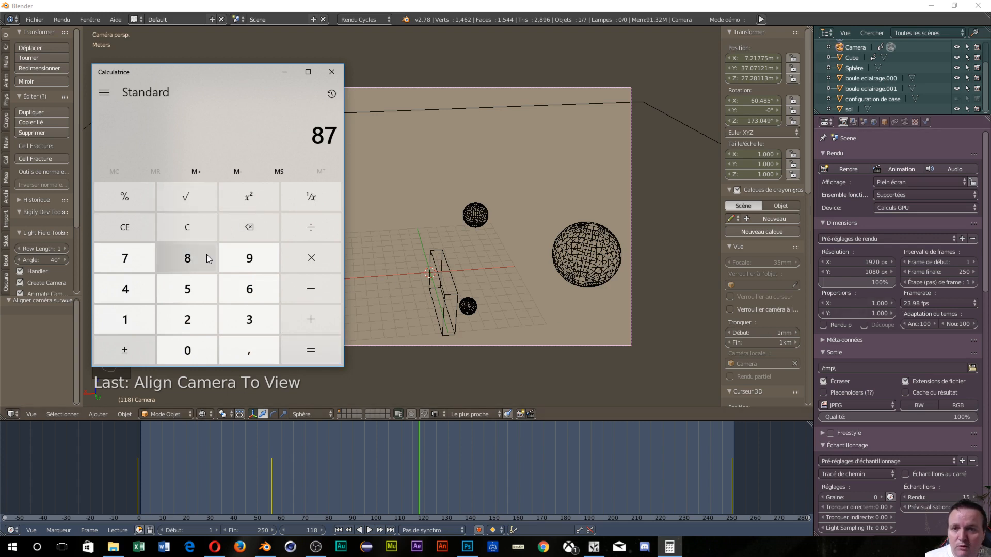
click(323, 263)
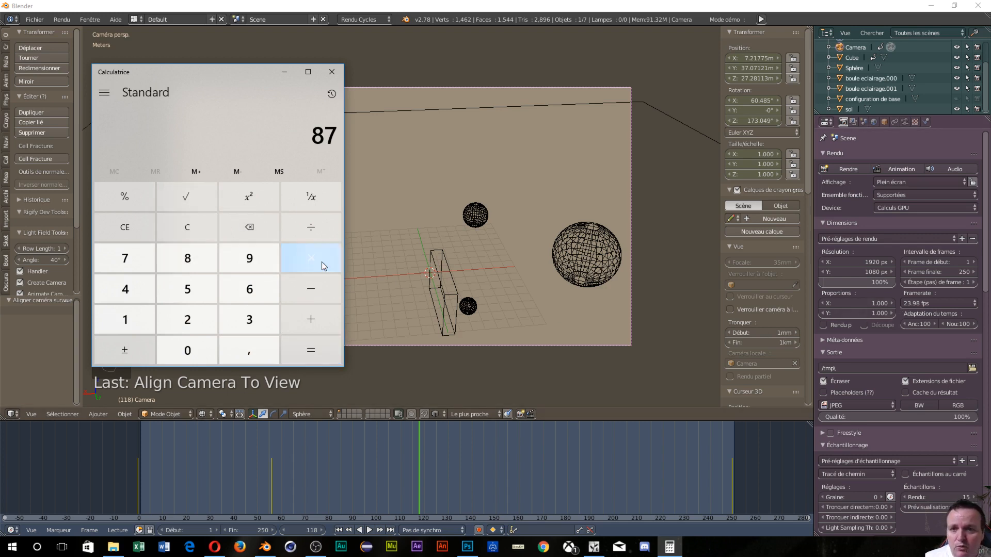
click(298, 352)
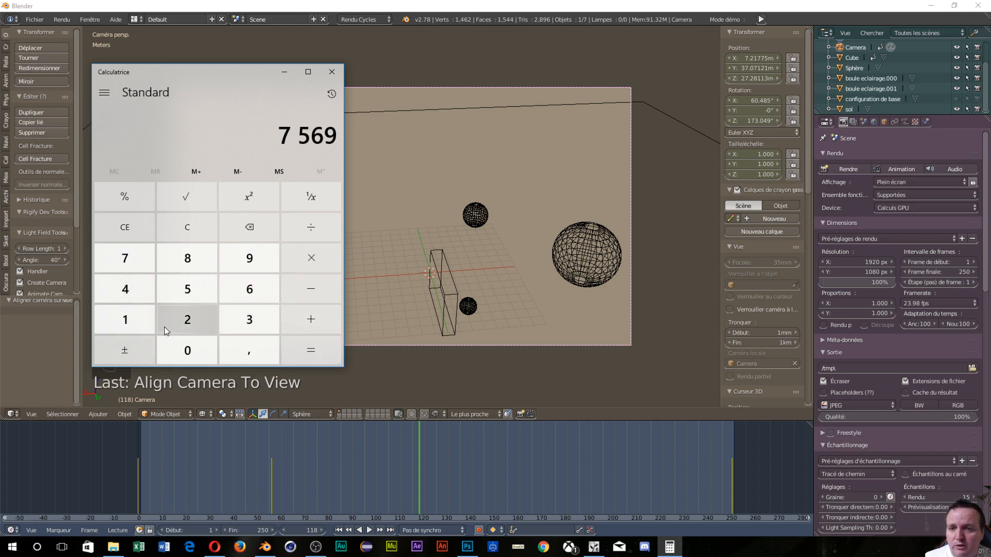
Subtract 15 from 102 in the Calculator and multiply the result by 60.
click(125, 320)
click(198, 349)
click(191, 326)
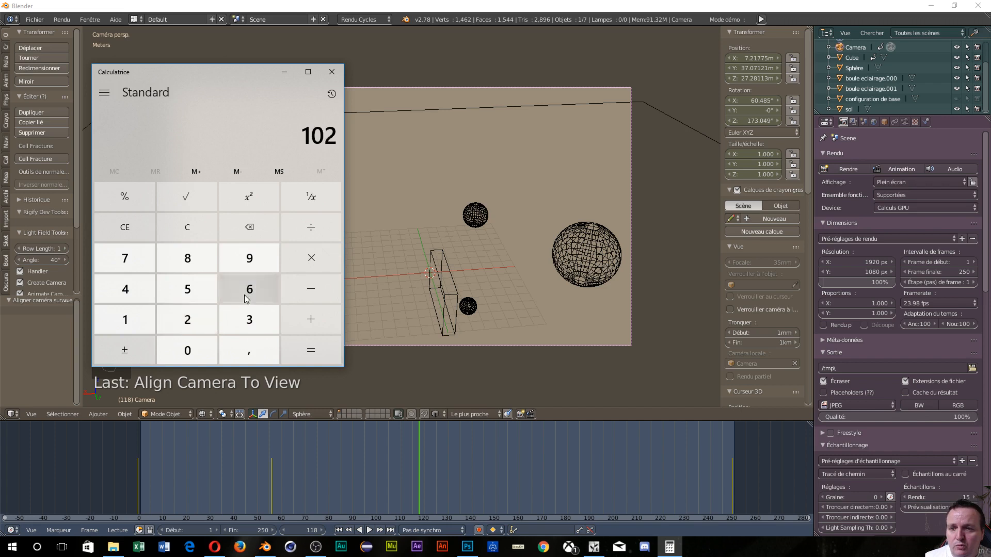
click(305, 288)
click(144, 326)
click(196, 287)
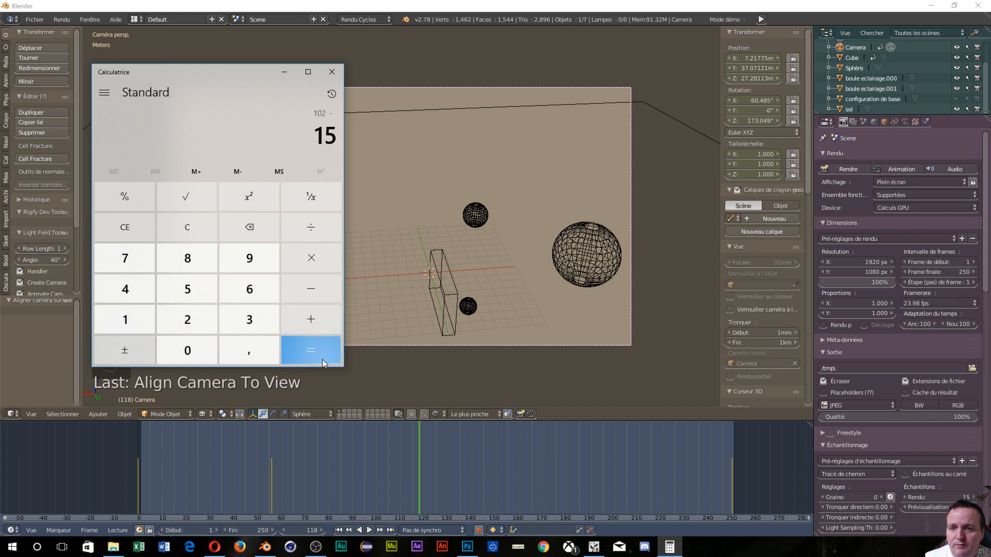
click(318, 359)
click(302, 264)
click(250, 288)
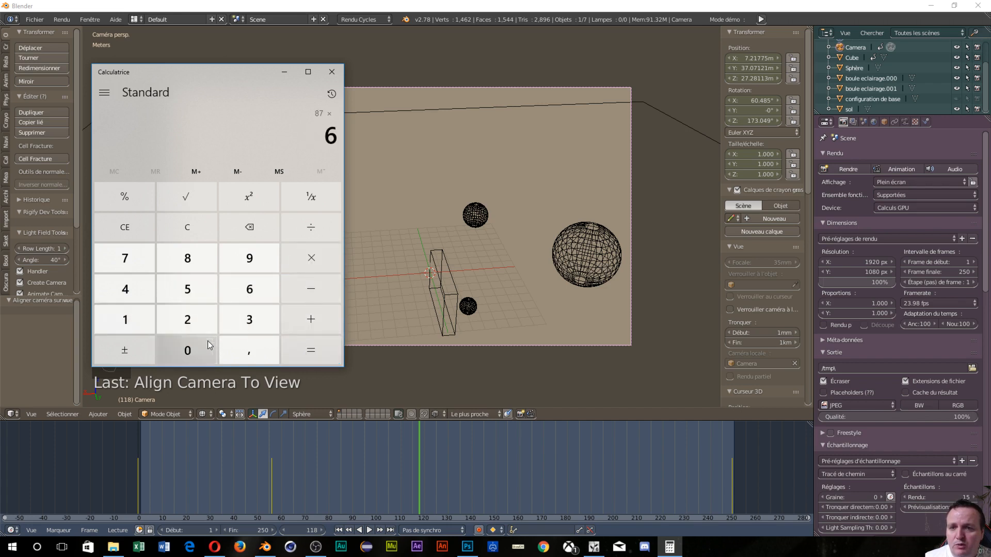
click(189, 350)
click(304, 357)
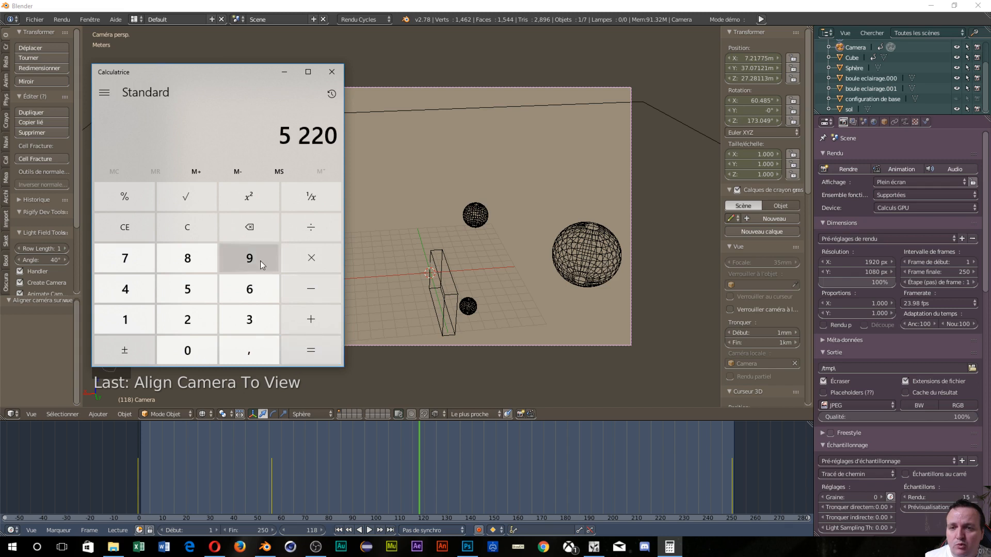
Try multiplying the calculated result by 30, and reverse it by dividing by 30.
click(309, 259)
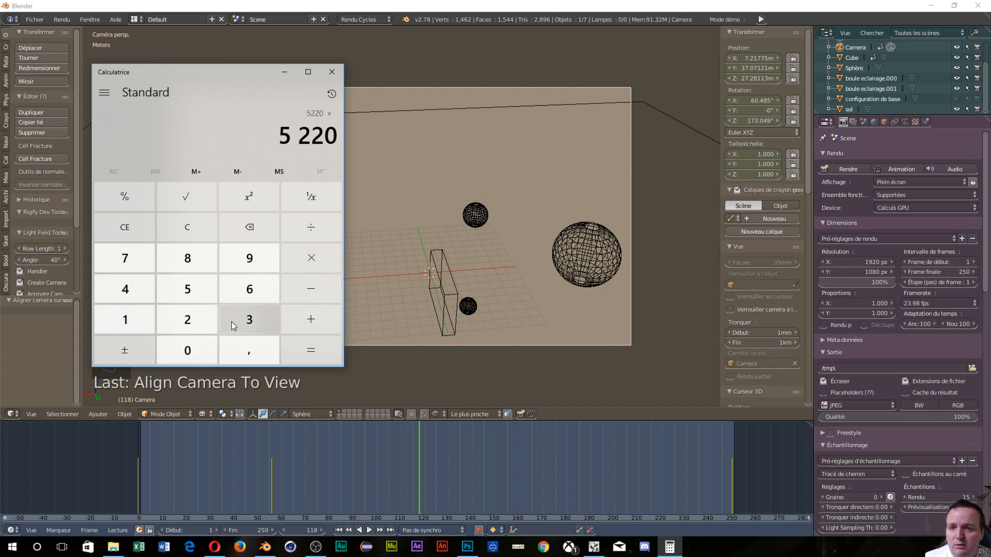
click(233, 323)
click(194, 354)
click(298, 349)
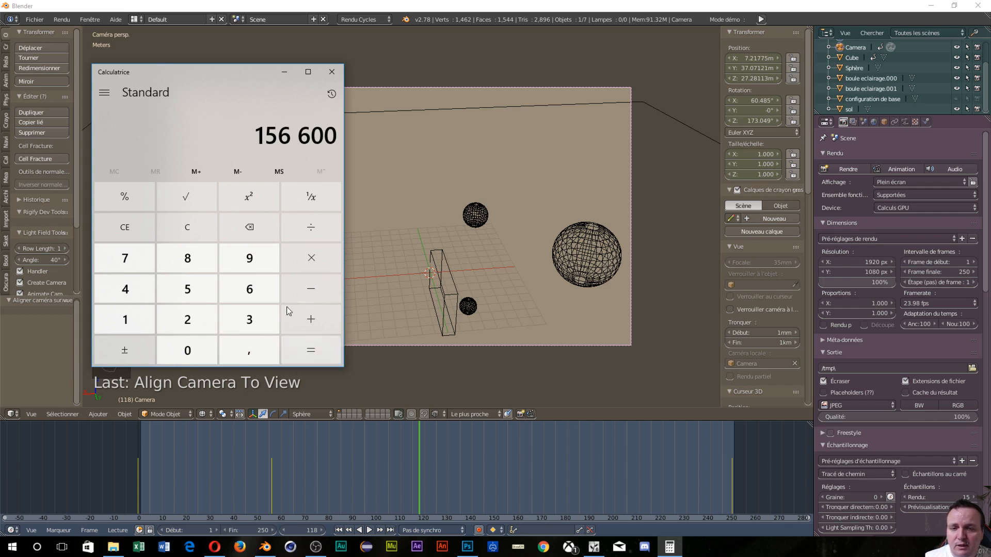
click(299, 231)
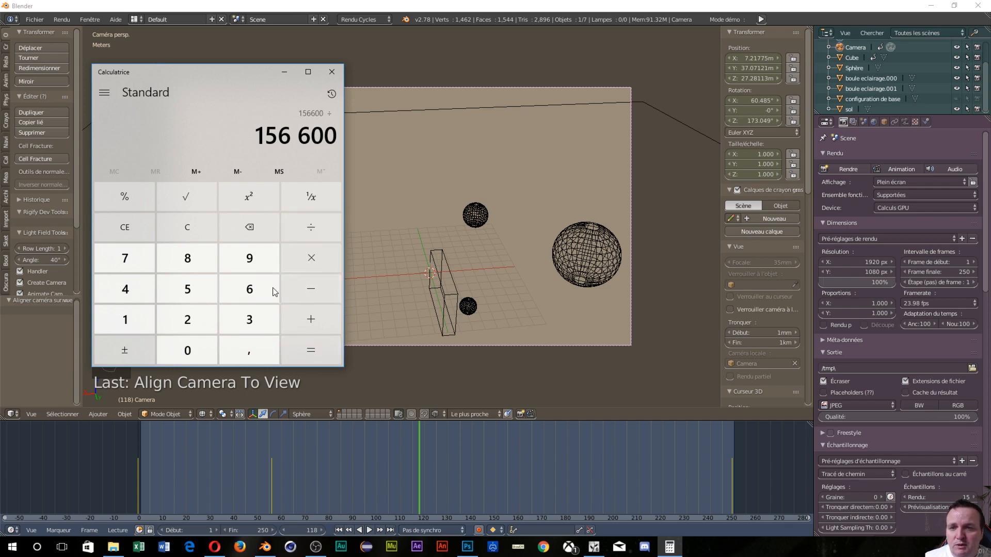
click(255, 315)
click(214, 351)
click(325, 356)
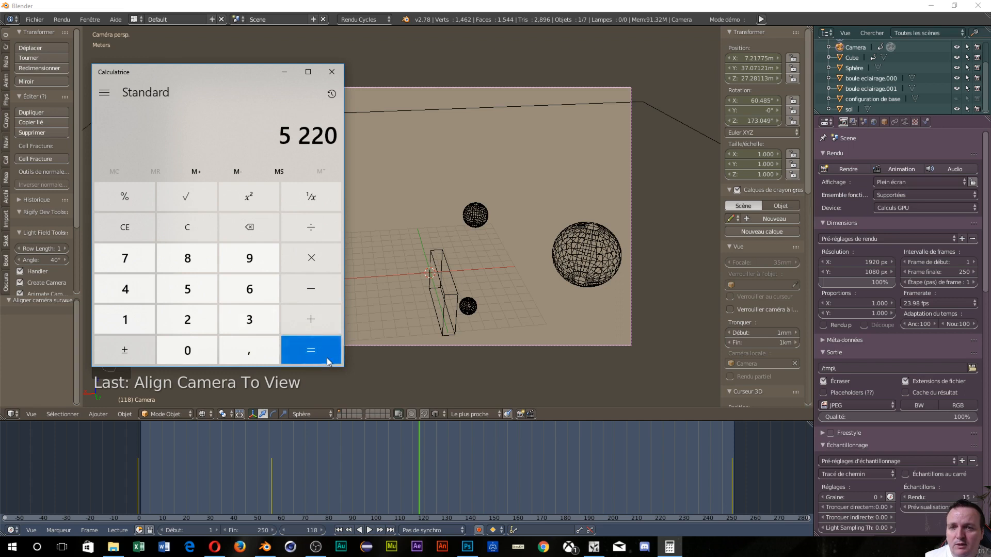
Multiply the calculated result by 23,98 and close the Calculator.
click(298, 261)
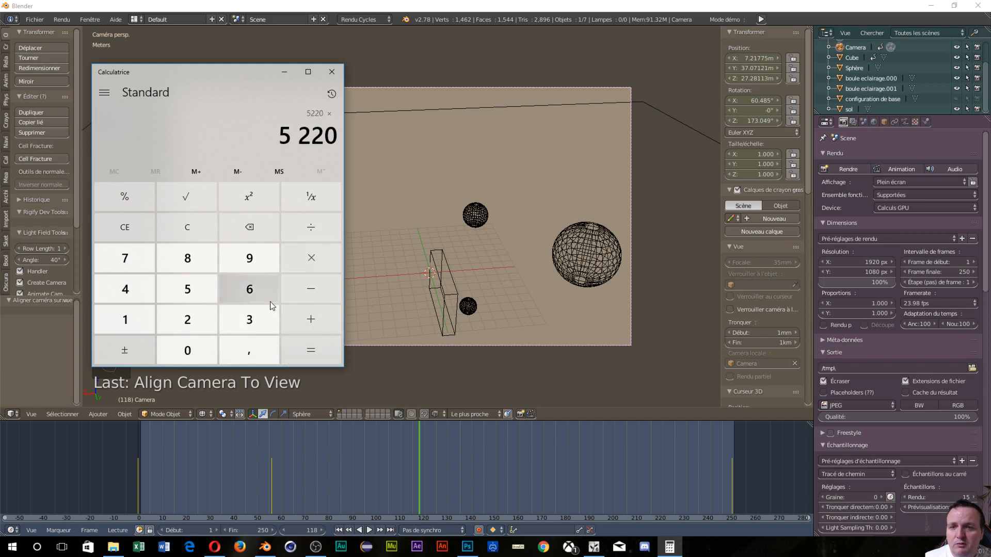
click(201, 317)
click(256, 326)
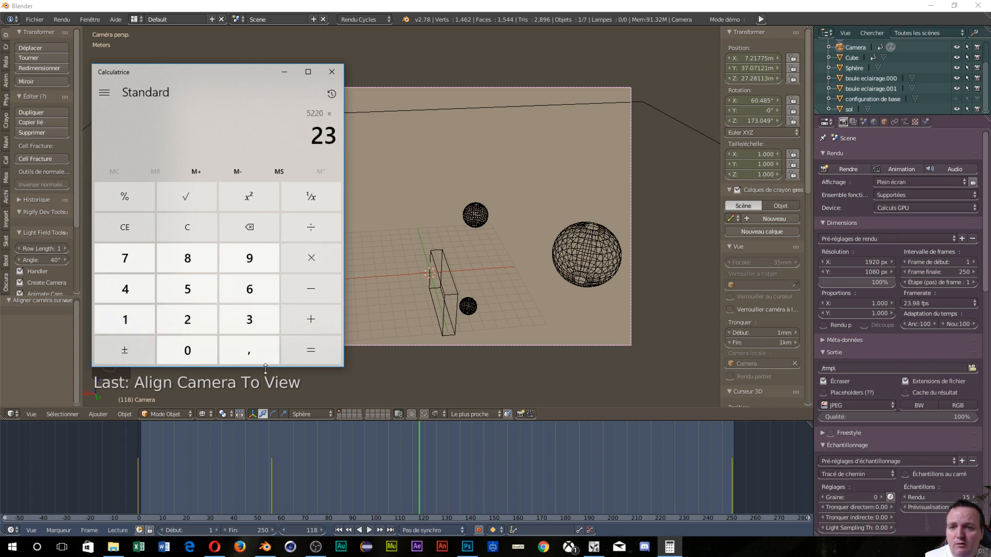
click(251, 350)
click(259, 268)
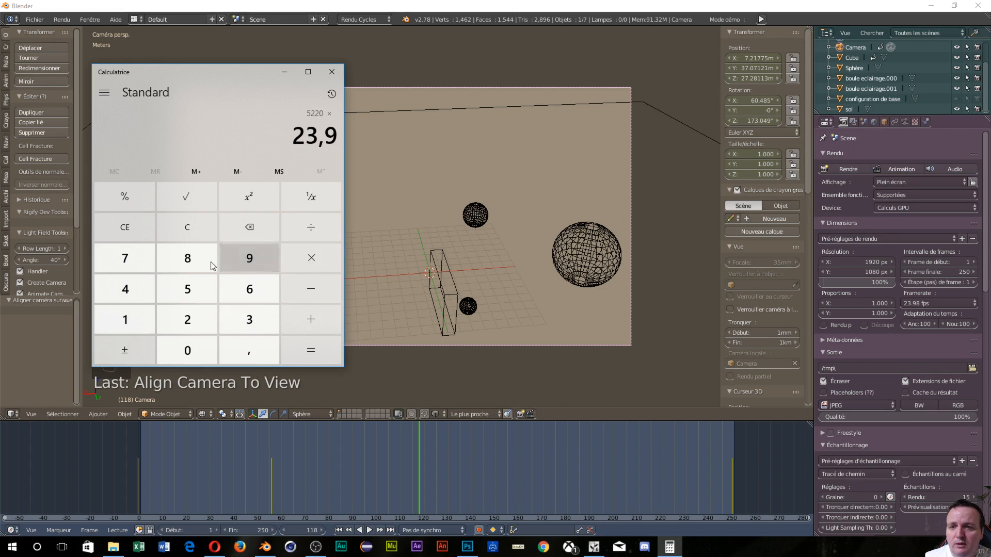
click(178, 267)
click(301, 347)
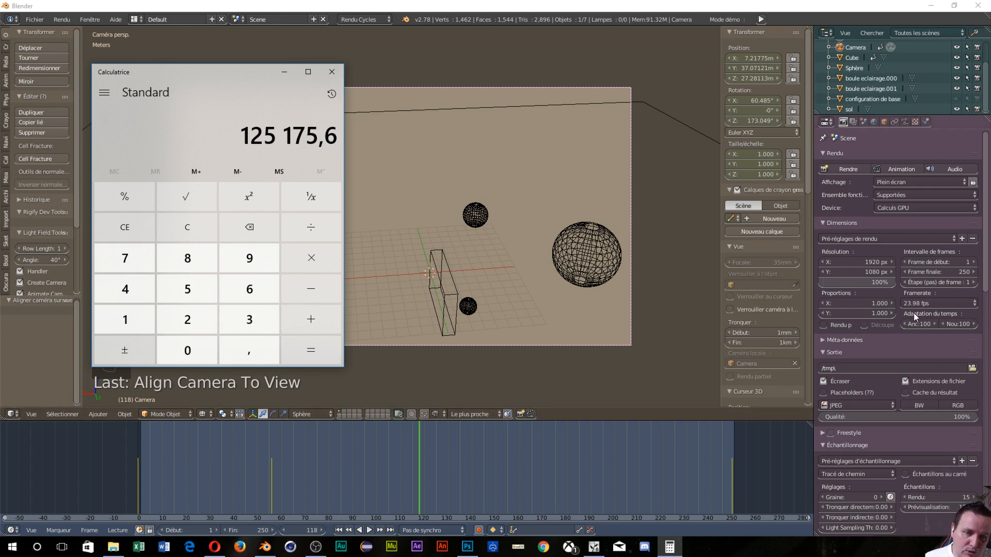
click(332, 75)
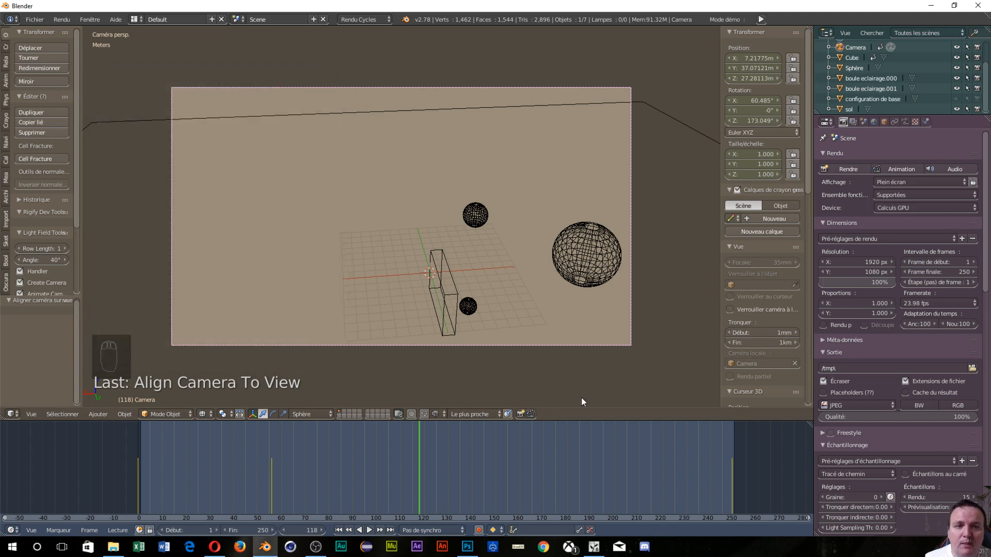
Set the start frame of the render's frame range to 0.
scroll(893, 344, down, 7)
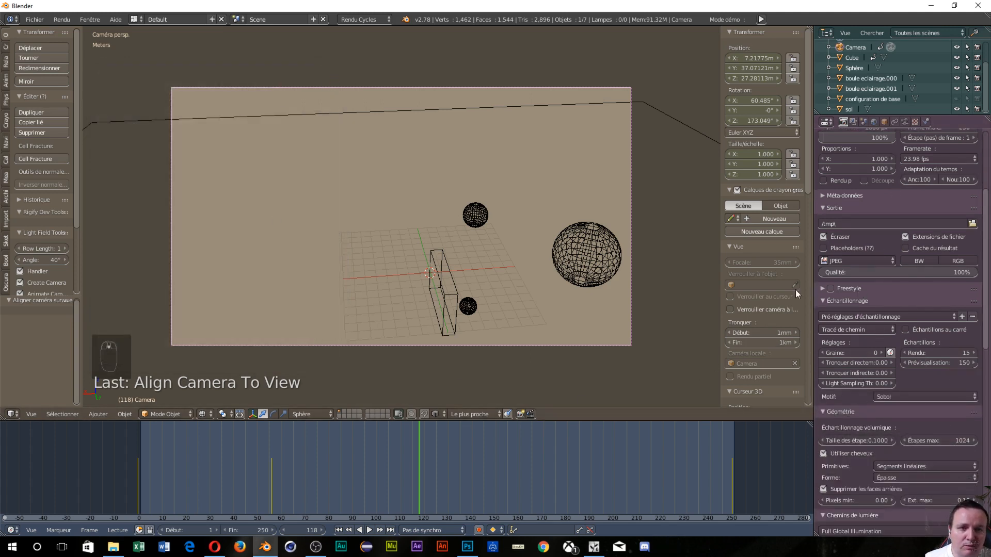
scroll(841, 284, up, 7)
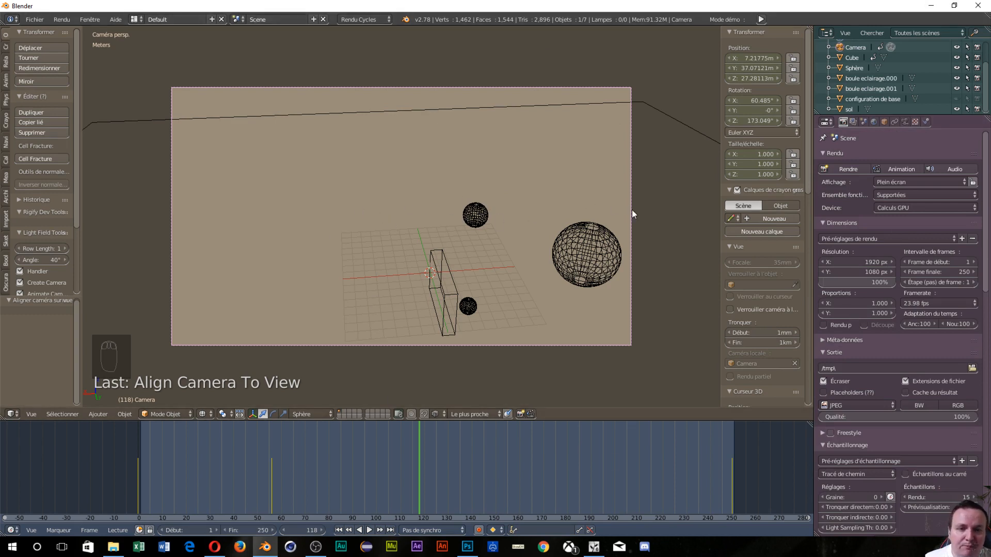
click(945, 264)
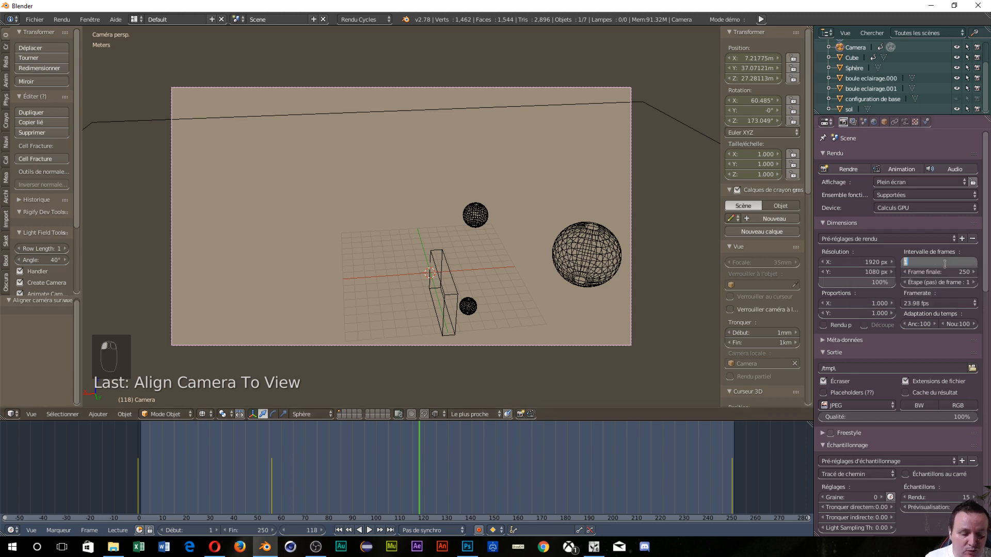
text(0)
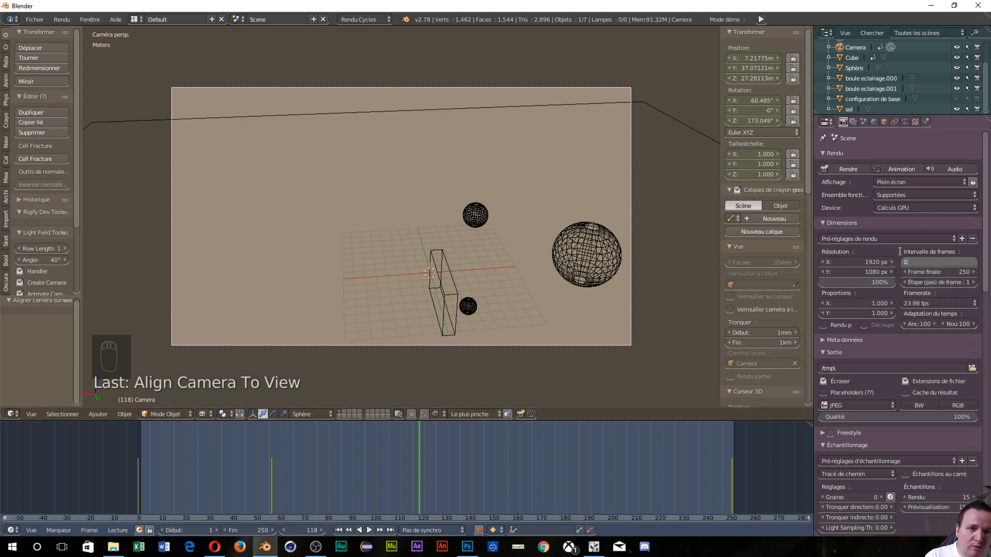
key(Return)
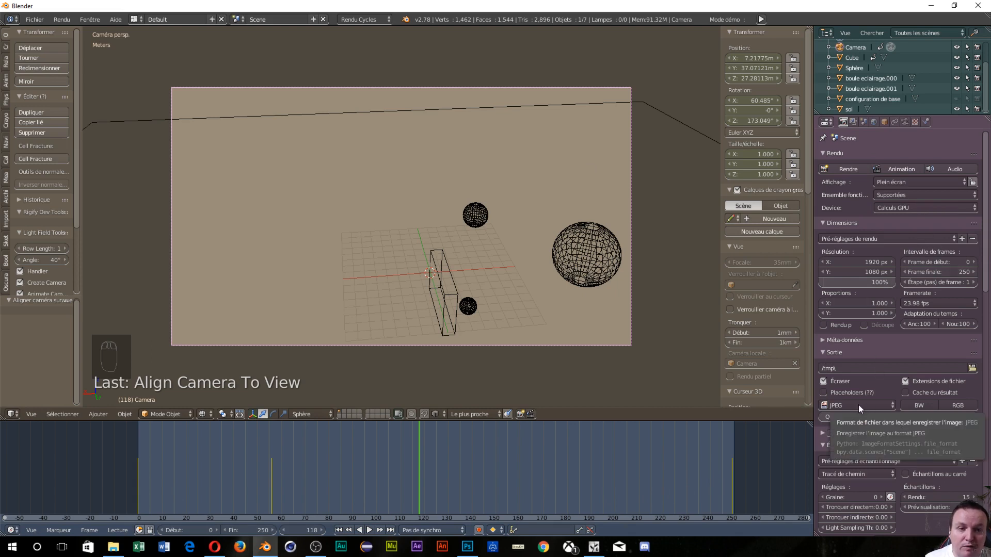
Set the render output file format to H.264 and its encoding container format to MPEG-4.
click(876, 406)
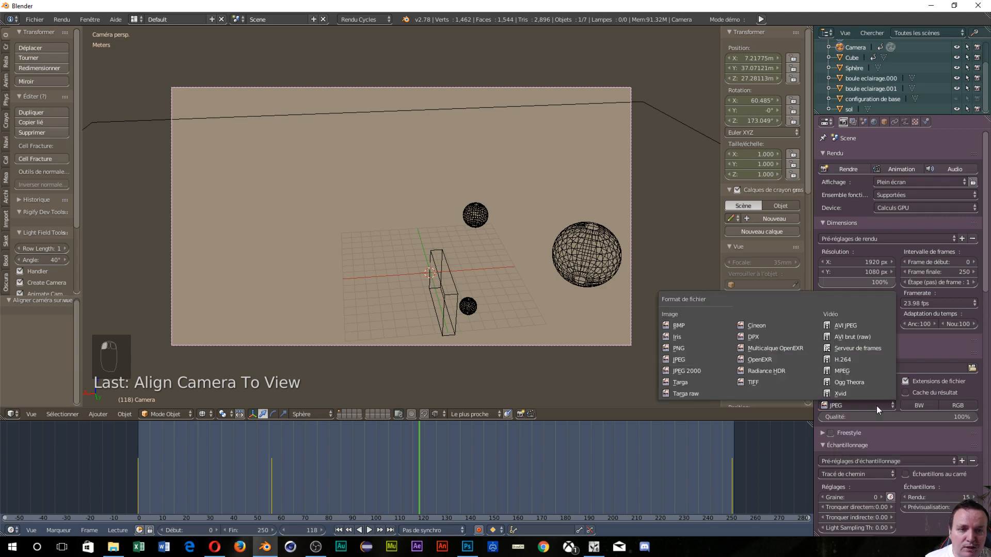
click(841, 359)
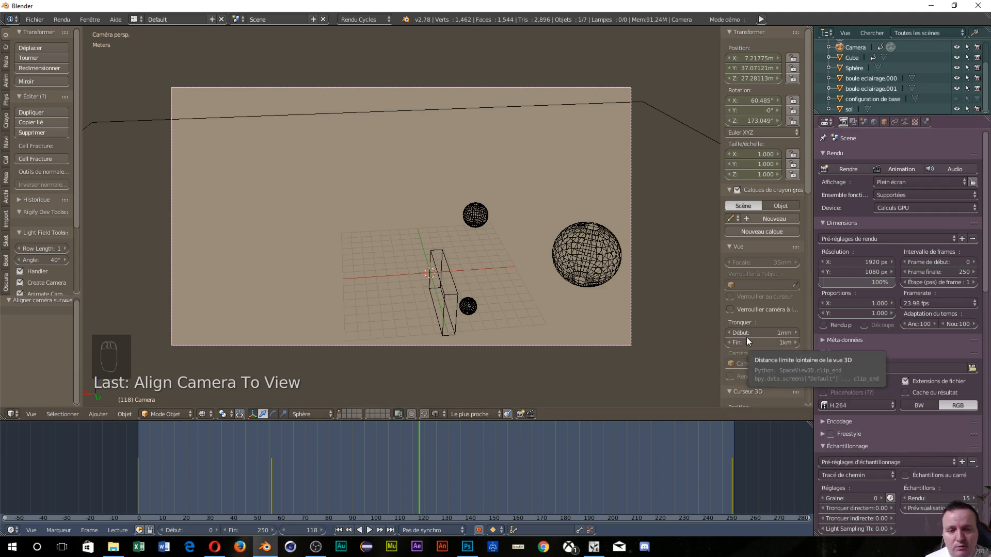
click(852, 420)
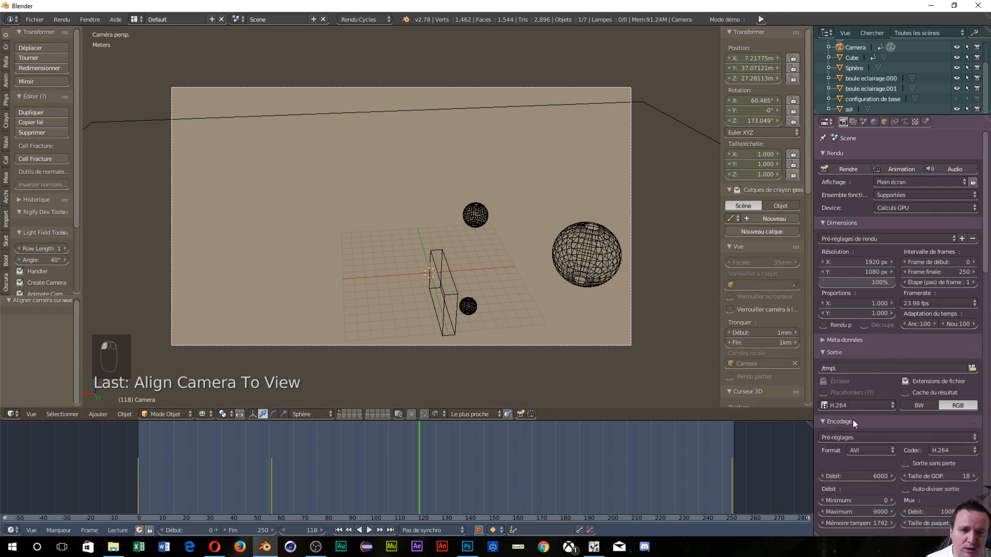
click(891, 447)
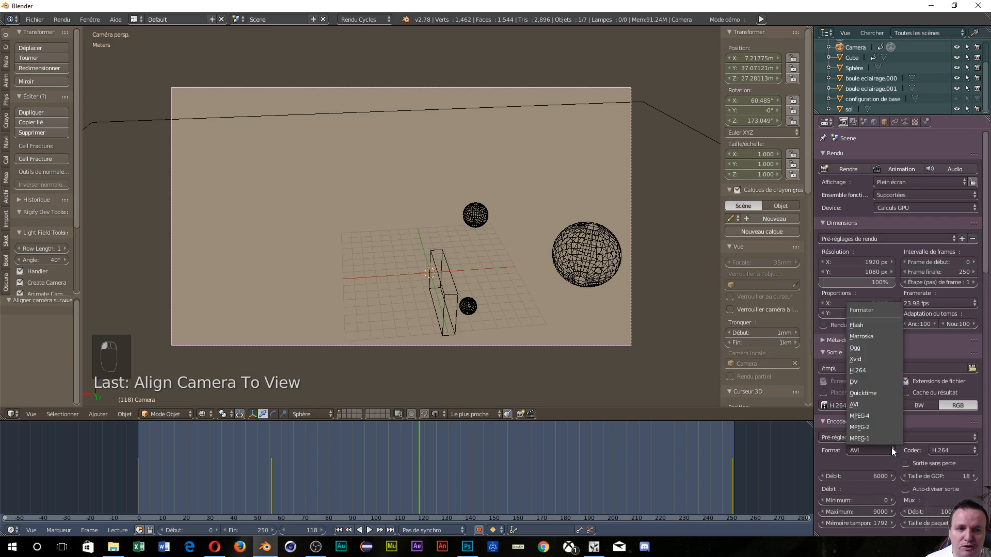
click(877, 416)
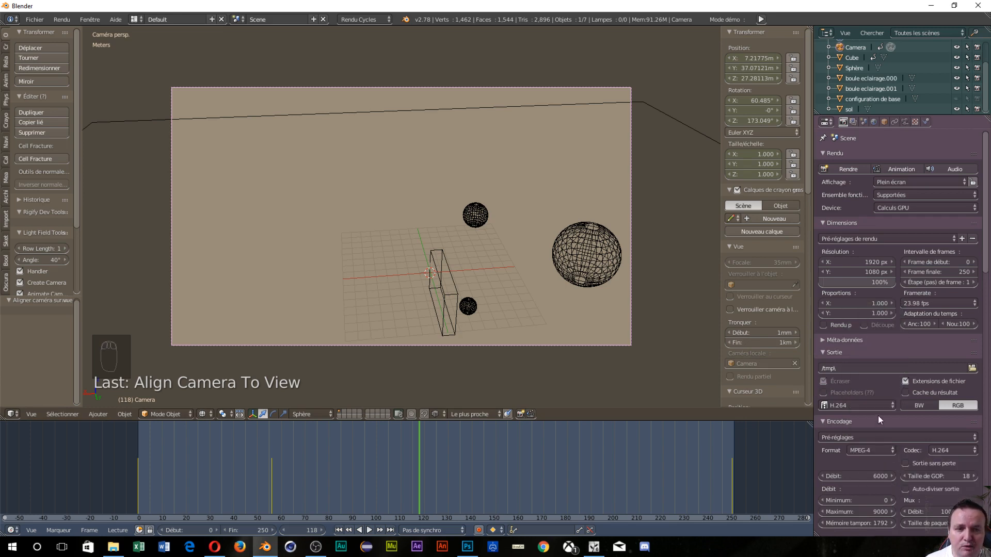
Set the audio codec of the video encoding to MP3.
scroll(878, 416, down, 2)
scroll(878, 416, down, 3)
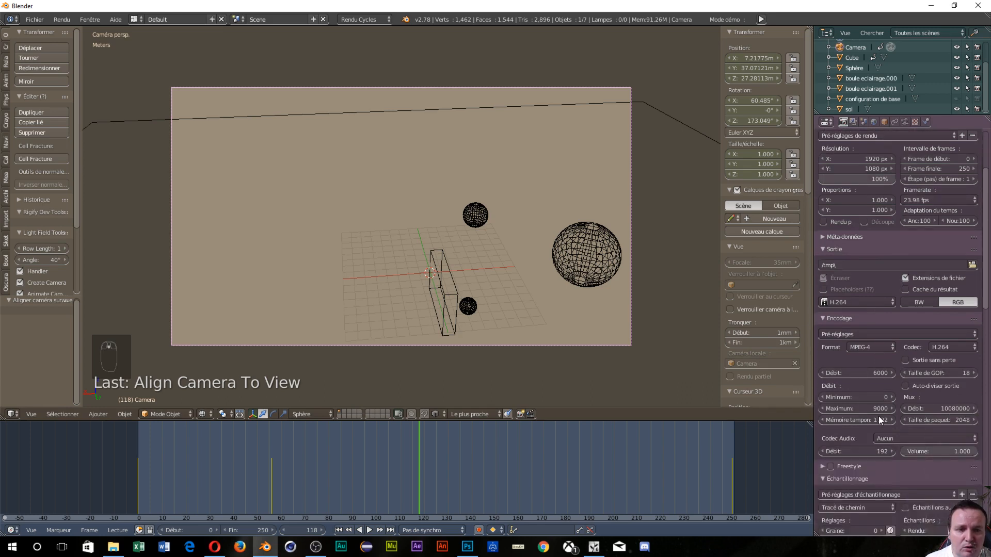
click(910, 439)
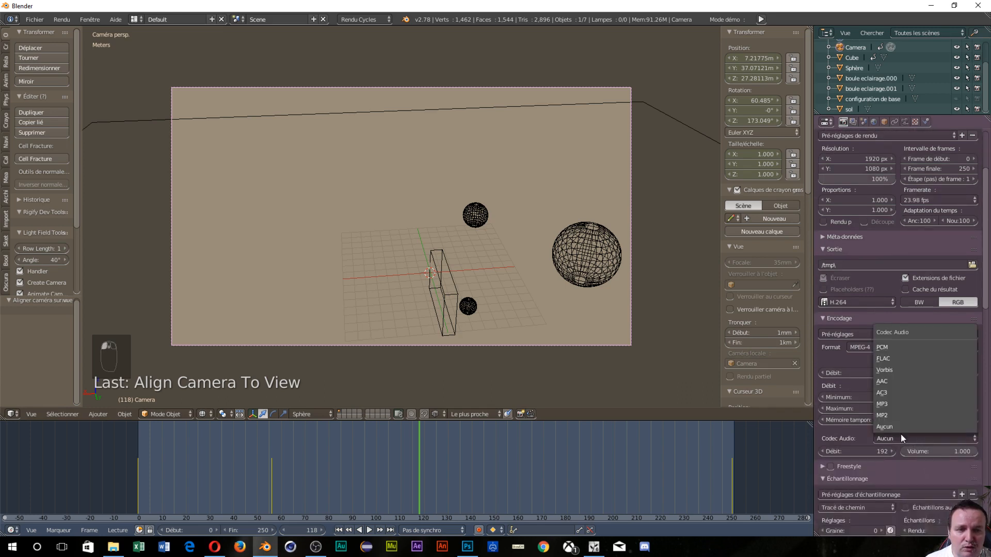
click(888, 394)
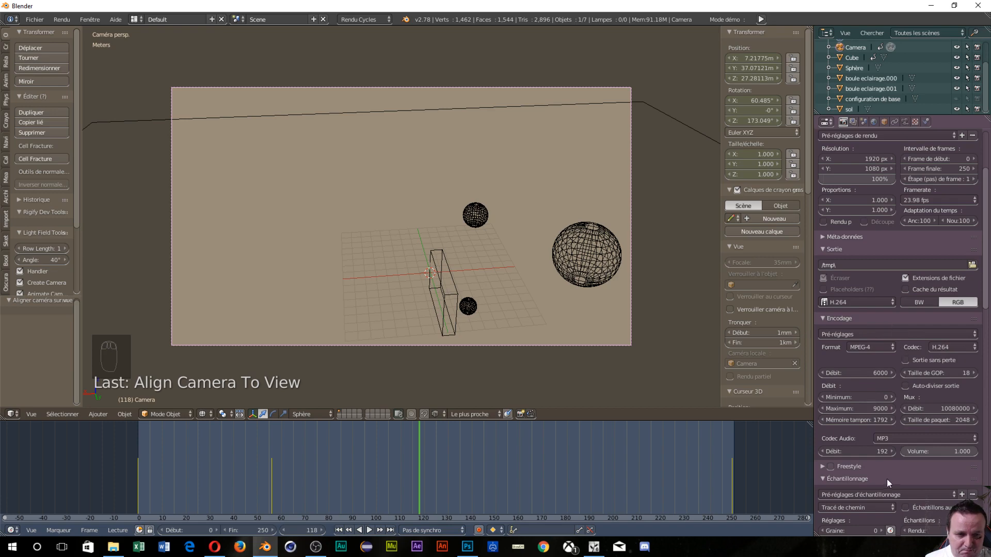
Set the render output path to a file named "rendu tuto animation" in the D:\miniature folder.
scroll(887, 466, up, 4)
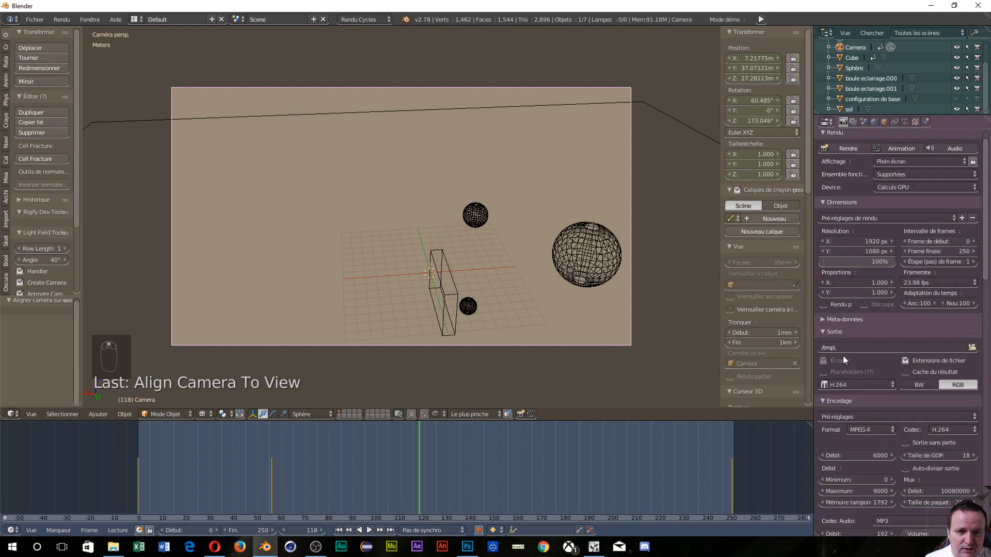
click(863, 348)
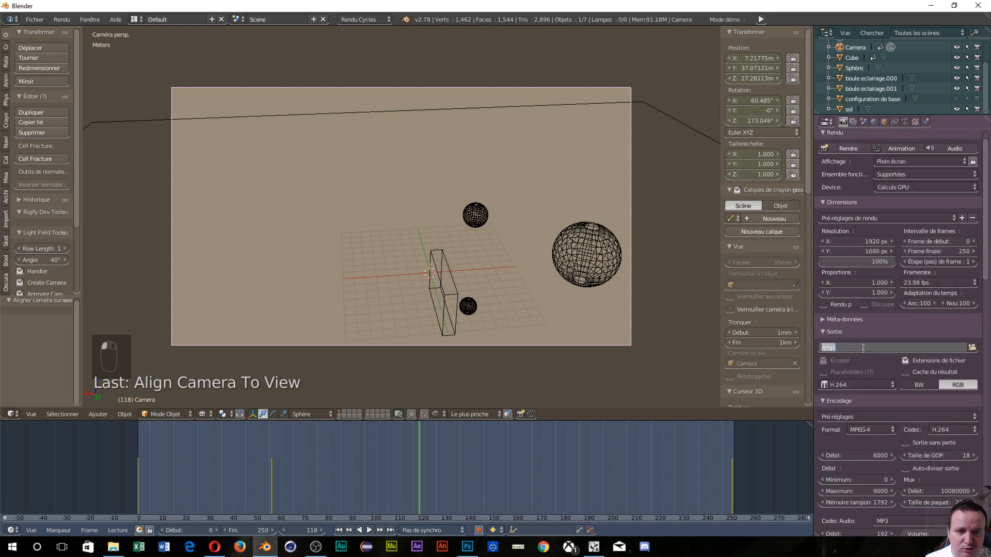
click(972, 348)
click(974, 349)
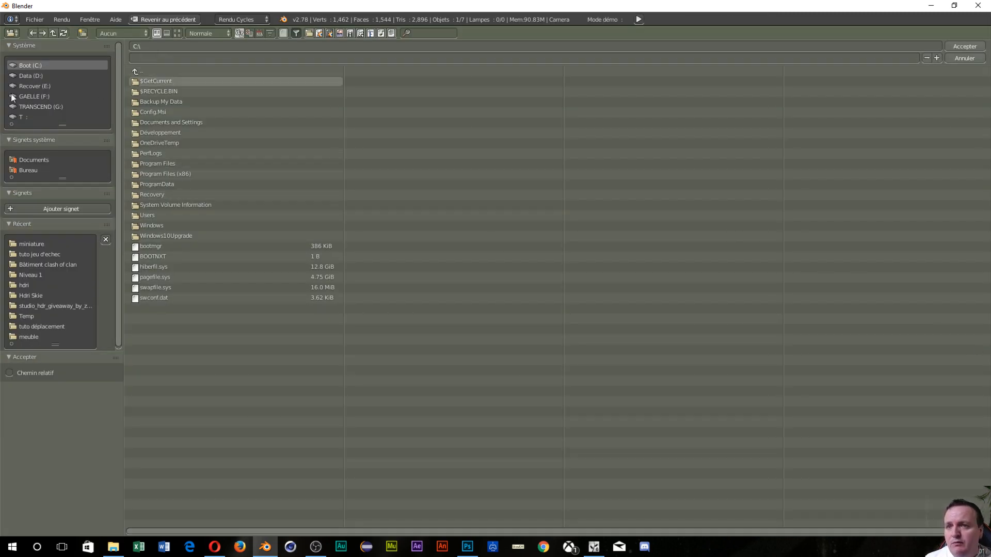
click(41, 244)
click(163, 58)
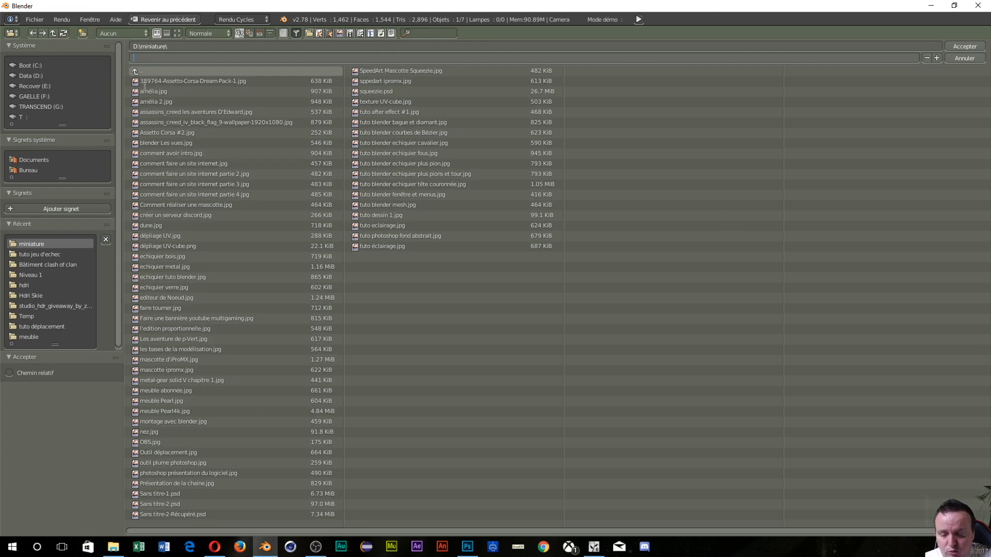
text(rendu)
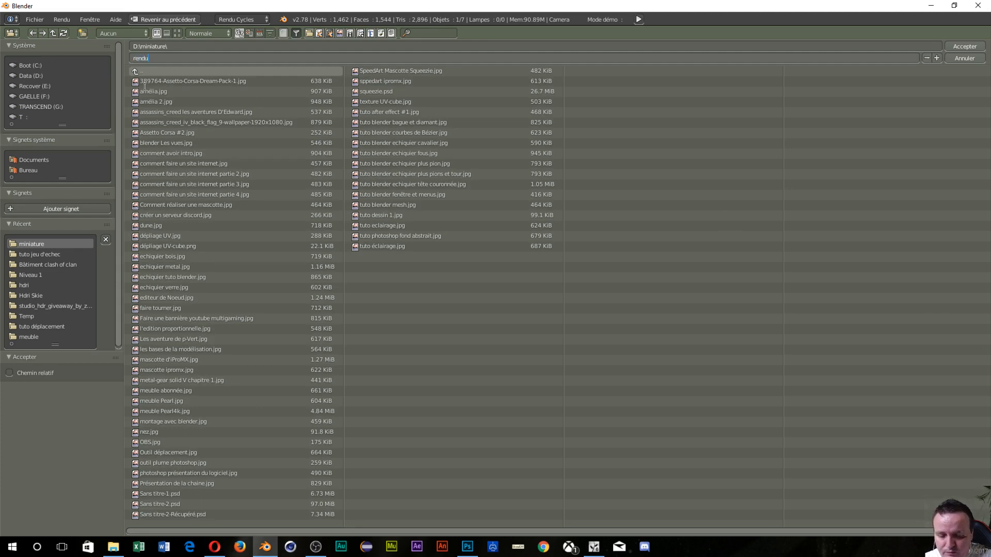
text( tuto animation)
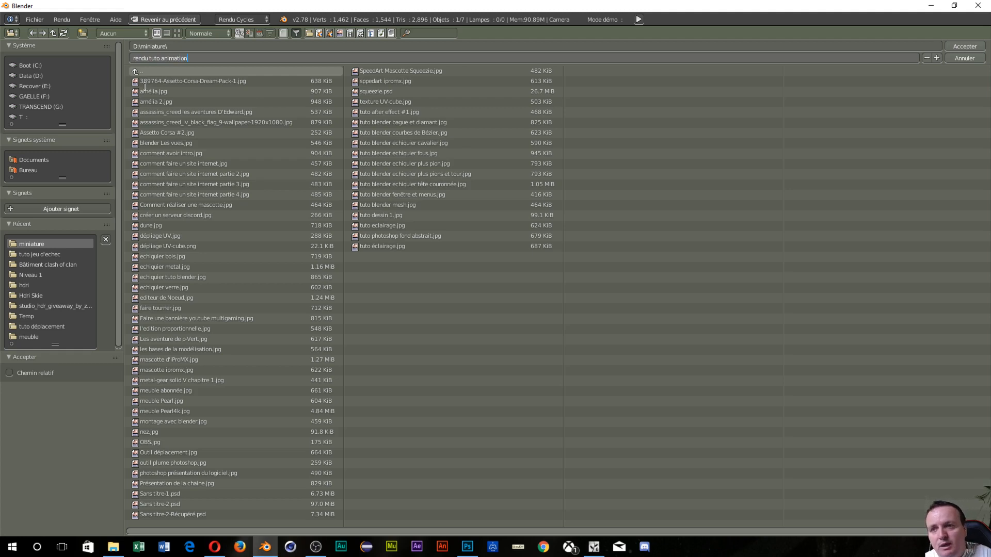
key(Return)
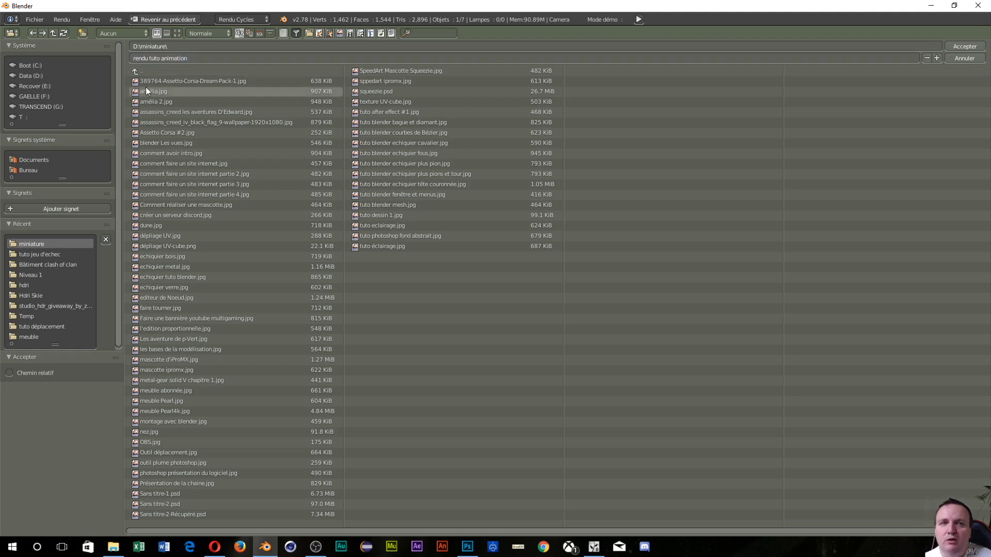
click(962, 47)
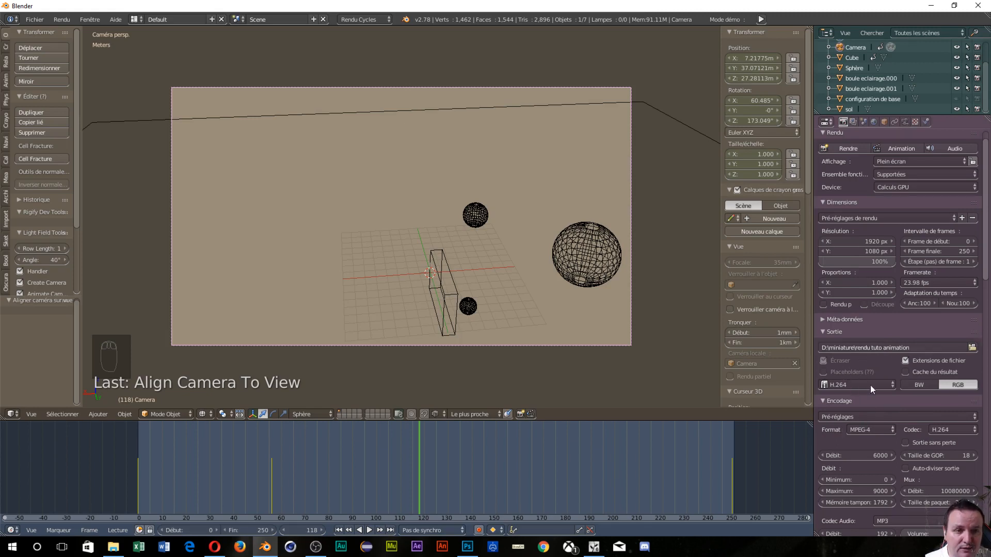
Select the large sphere, the lighting balls, the cube, the floor and the camera in turn to check their timeline keyframes.
scroll(876, 359, up, 2)
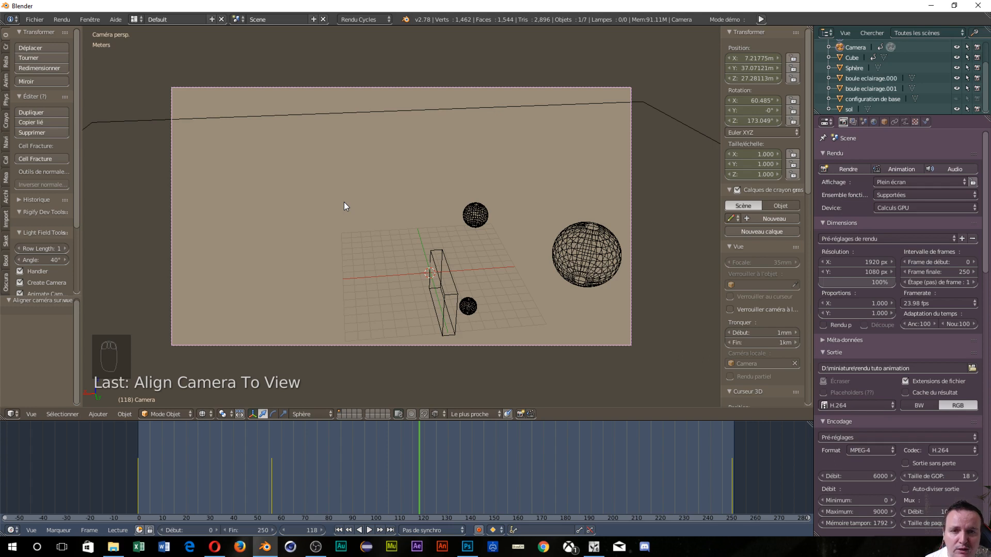
right_click(607, 240)
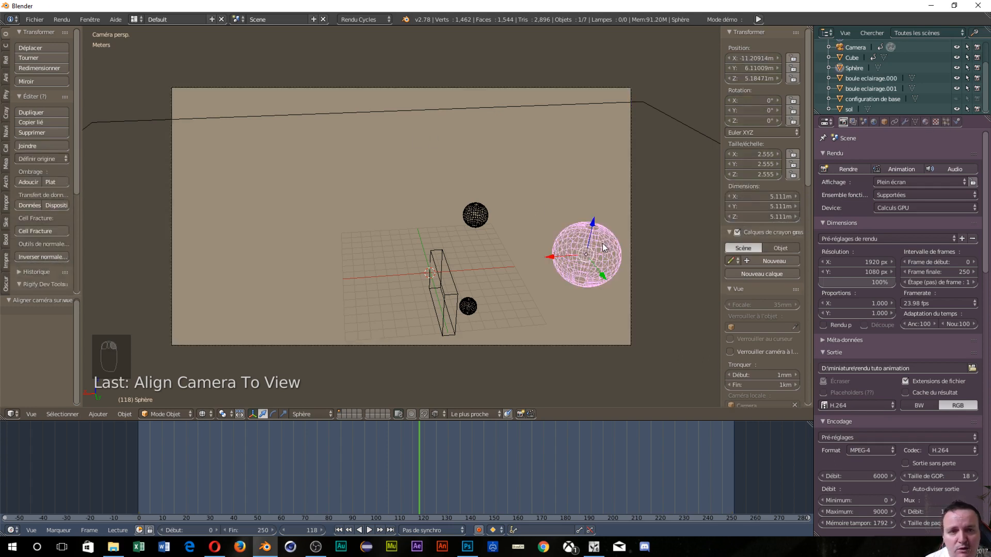
right_click(471, 211)
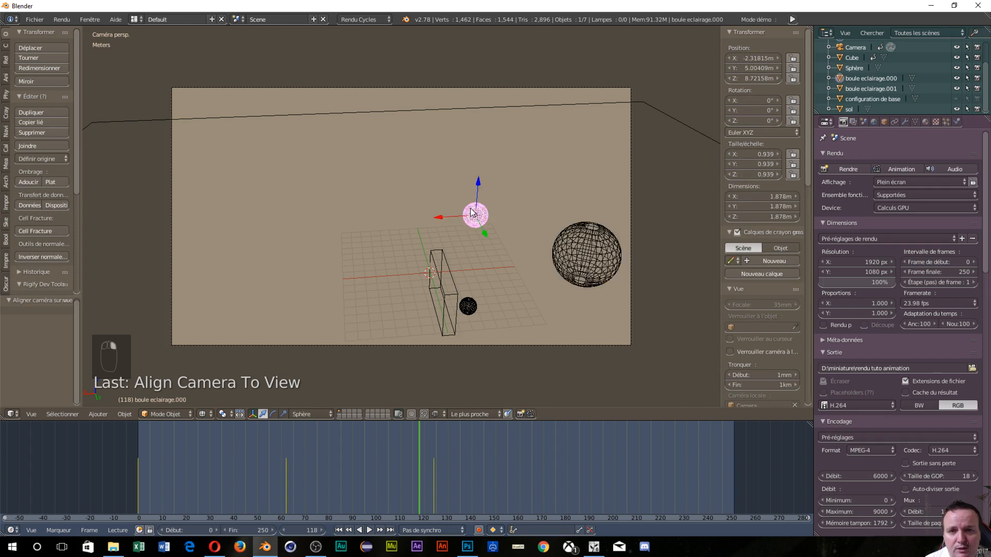
right_click(591, 258)
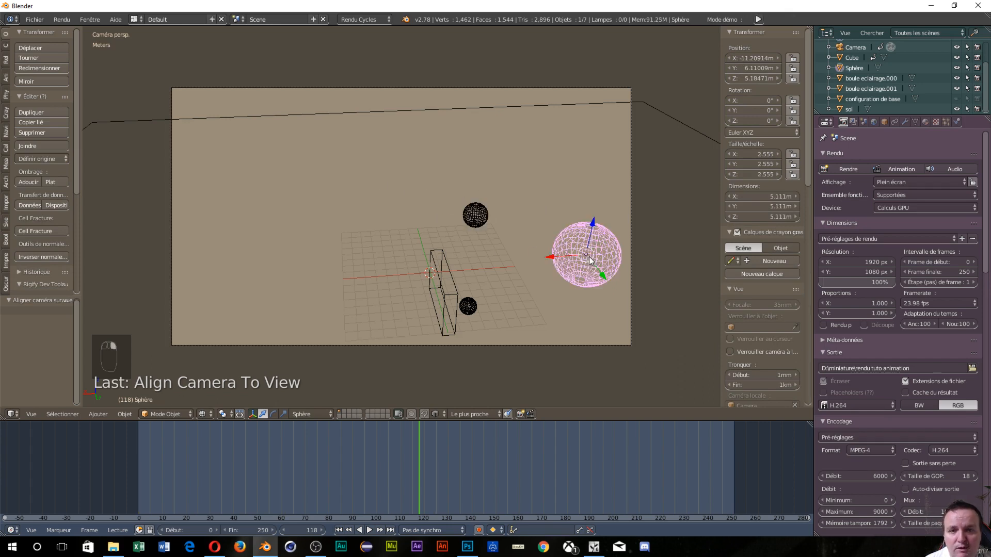
right_click(471, 218)
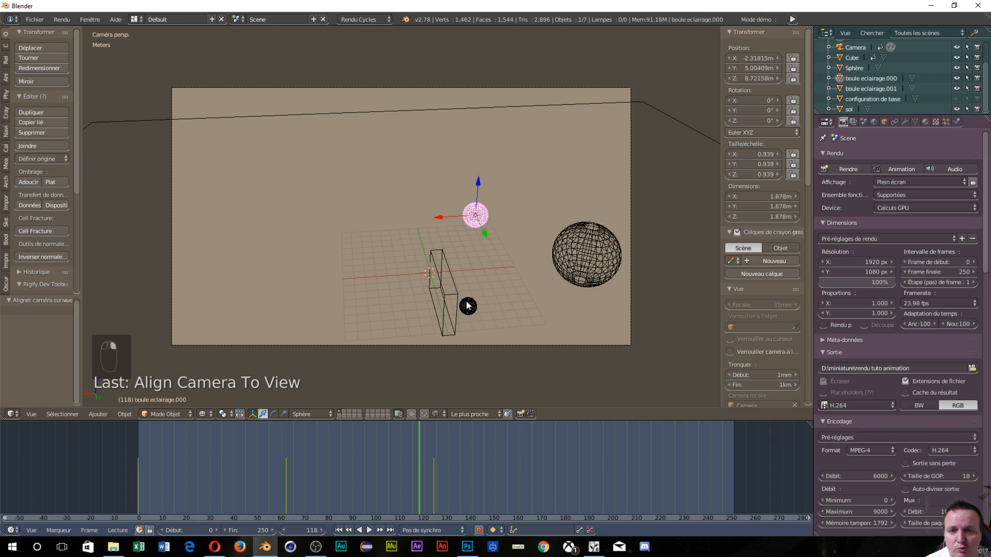
right_click(467, 306)
right_click(472, 232)
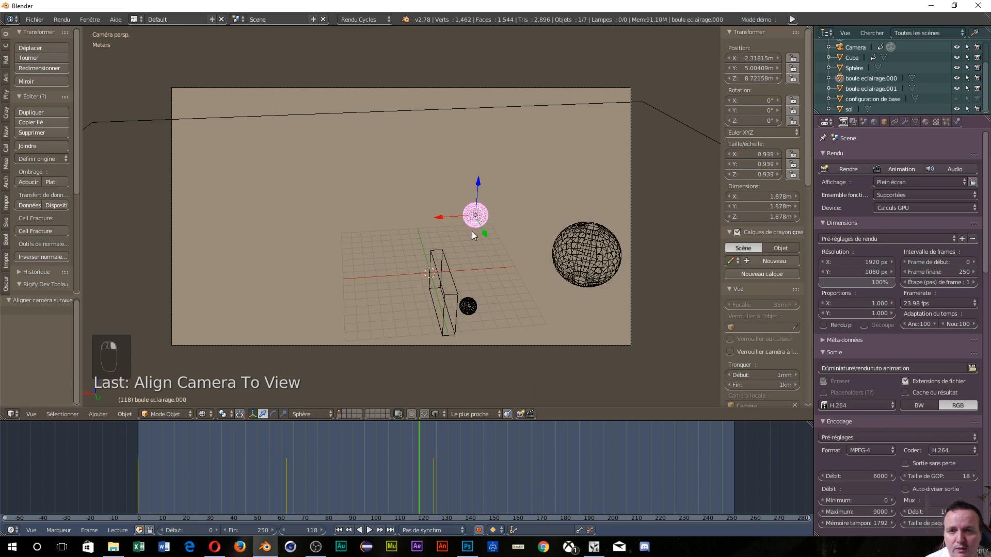
right_click(447, 302)
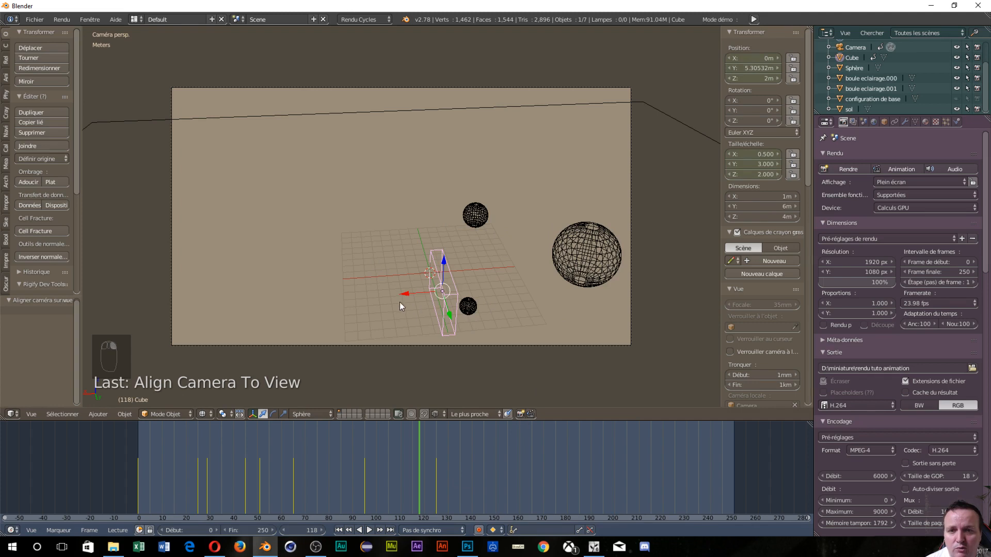
right_click(357, 112)
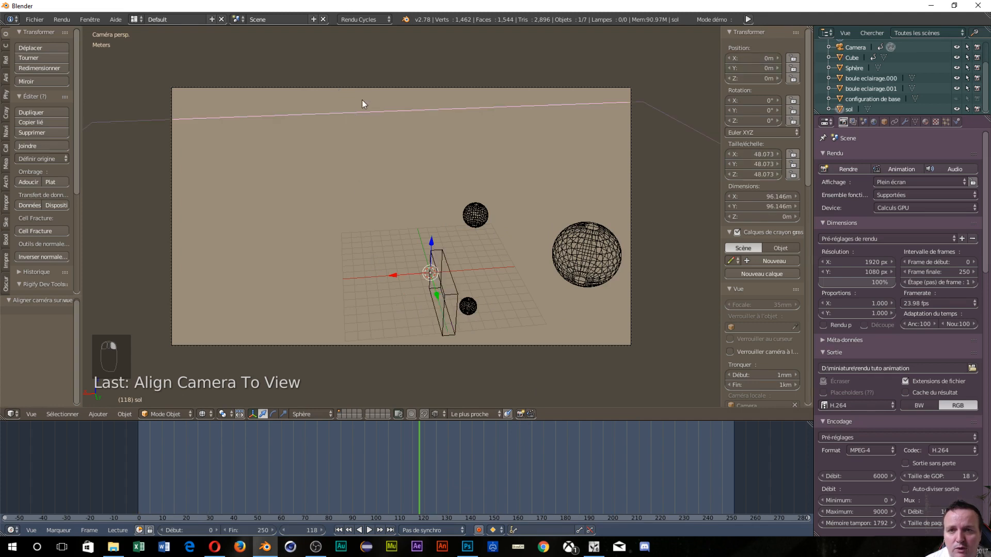
right_click(359, 87)
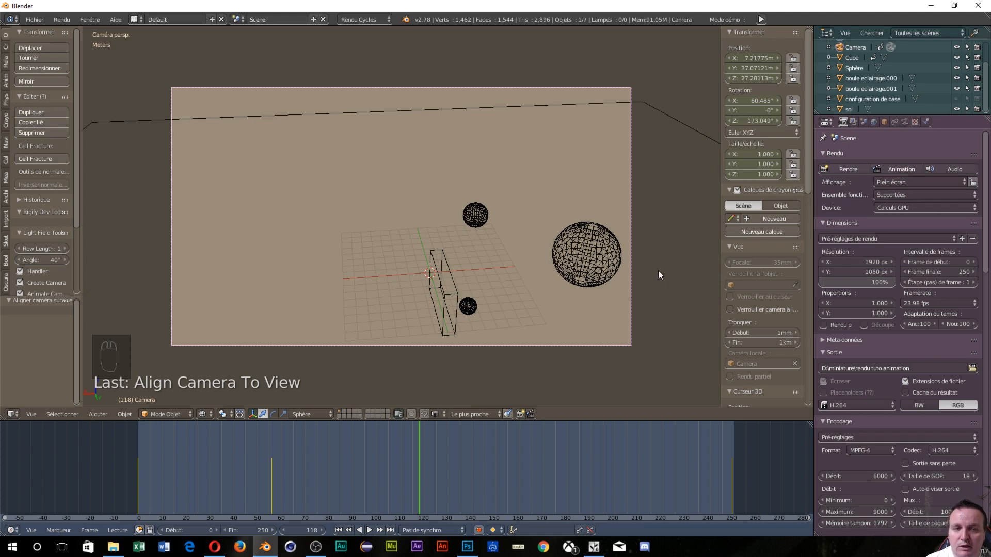
Review the render dimensions, output, encoding and sampling settings of the scene.
scroll(947, 515, down, 3)
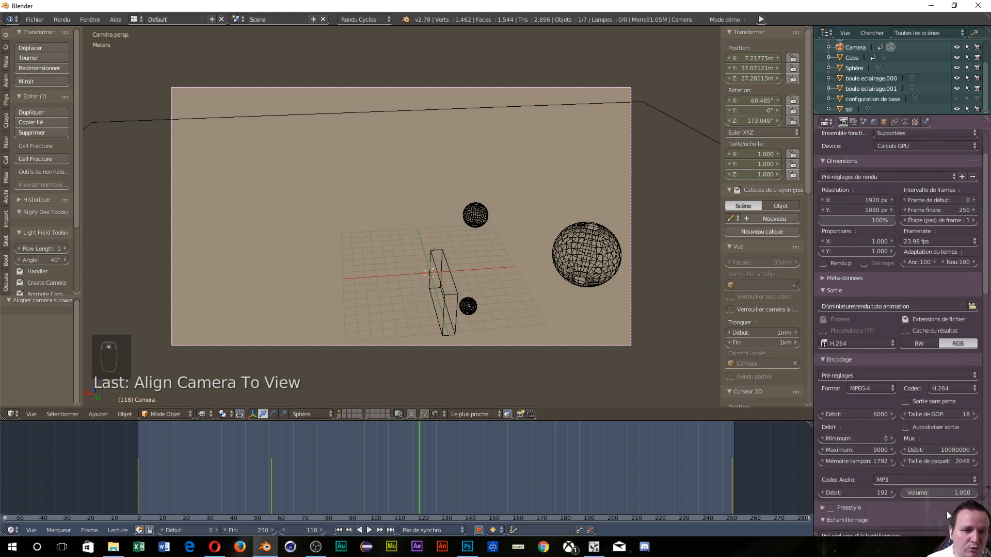
scroll(947, 515, up, 3)
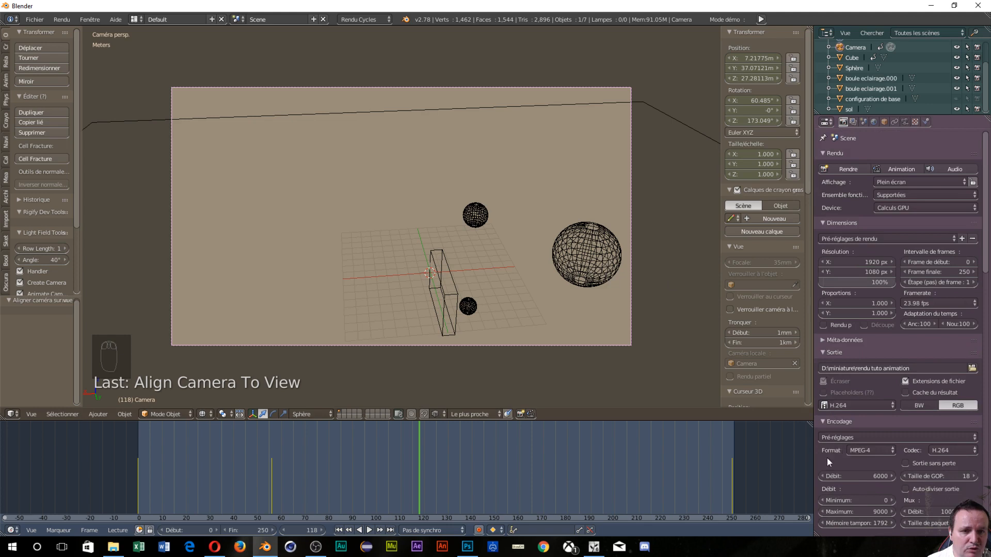
scroll(827, 458, down, 2)
scroll(827, 459, down, 6)
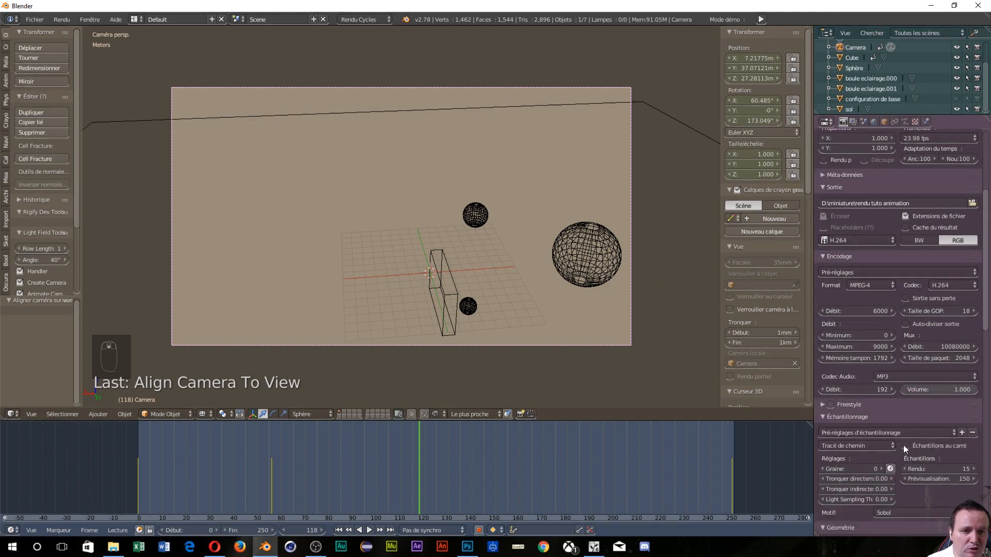
scroll(903, 444, down, 2)
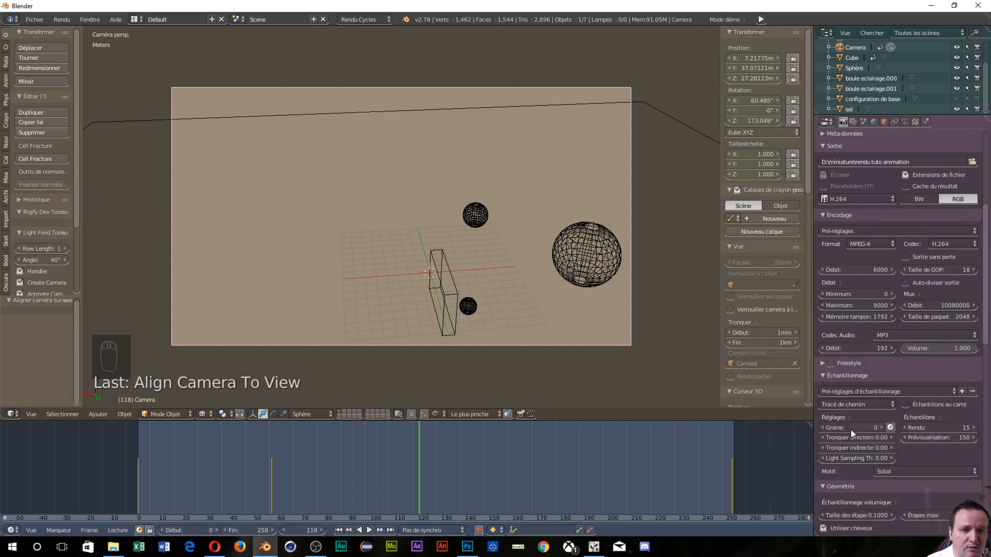
scroll(850, 427, up, 4)
scroll(850, 426, up, 6)
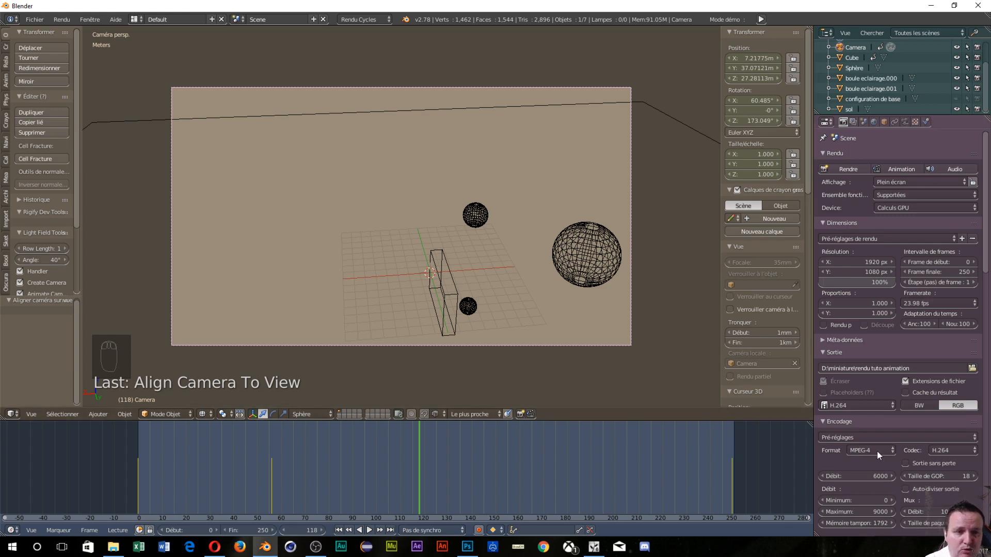
scroll(877, 451, down, 9)
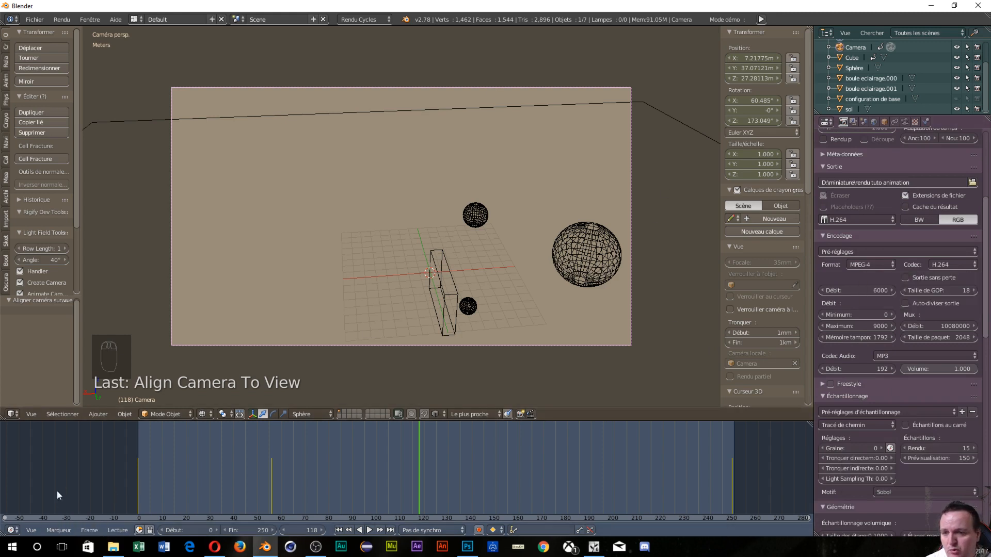
Show the Render Result in the UV/Image Editor in place of the 3D view and inspect its grain closely.
click(13, 415)
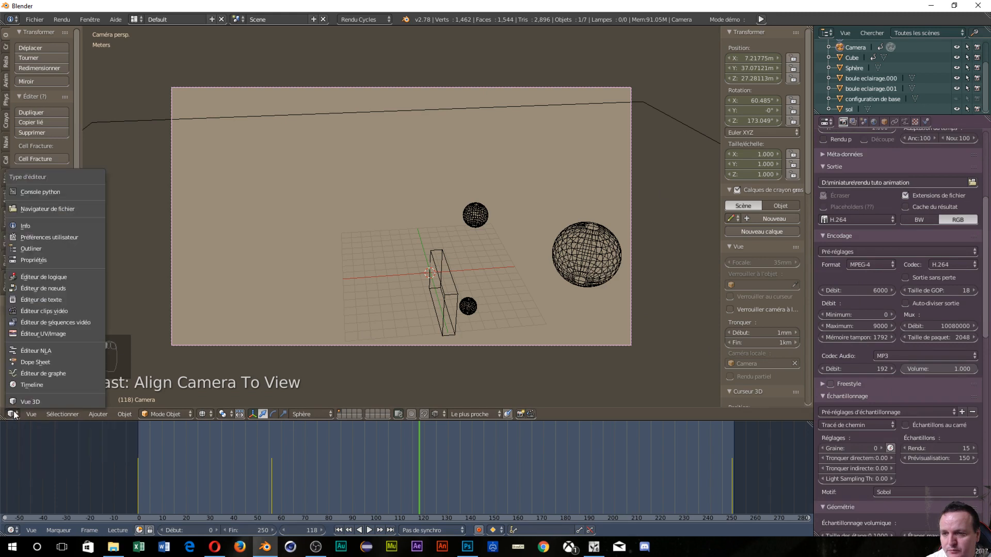
click(47, 333)
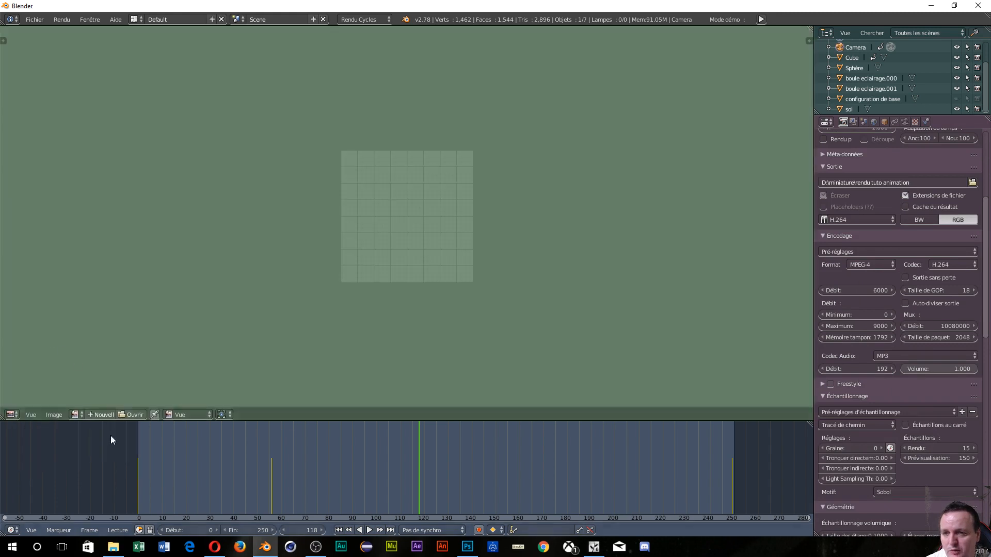
click(75, 414)
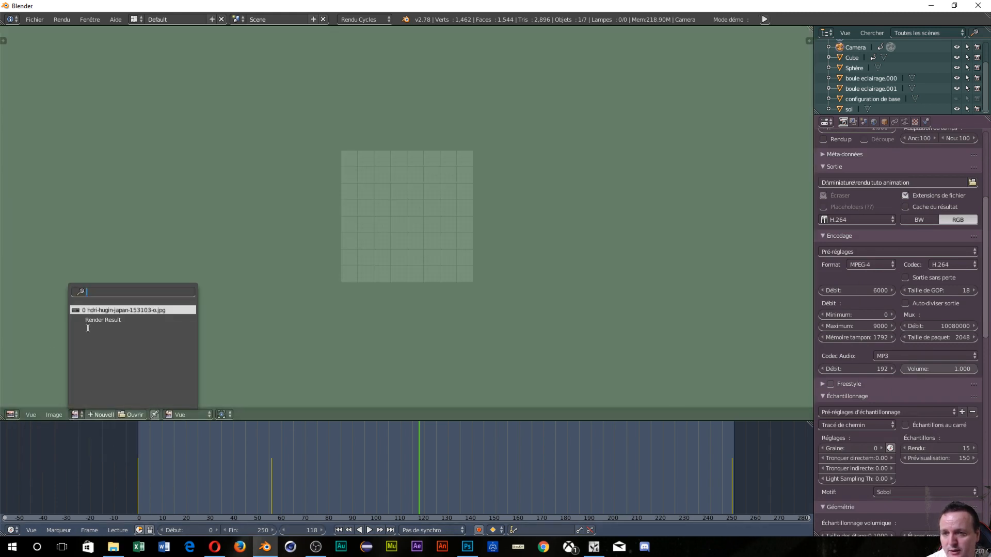
click(105, 320)
scroll(410, 248, down, 3)
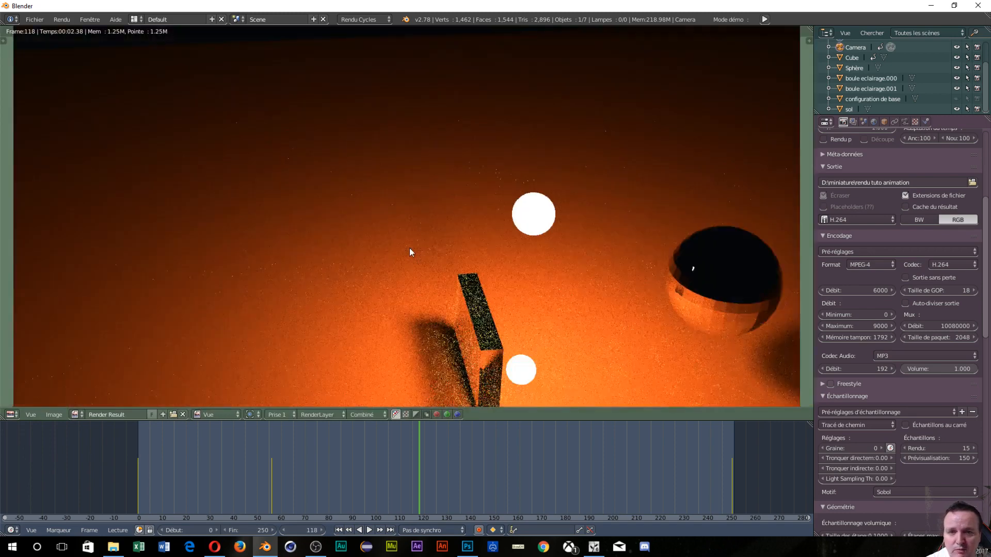
scroll(410, 249, up, 3)
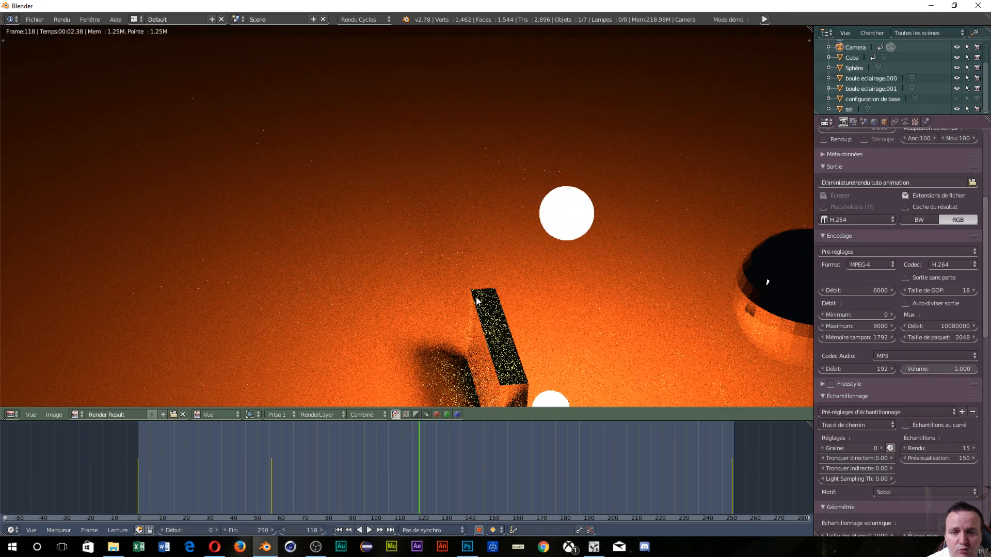
scroll(487, 326, down, 3)
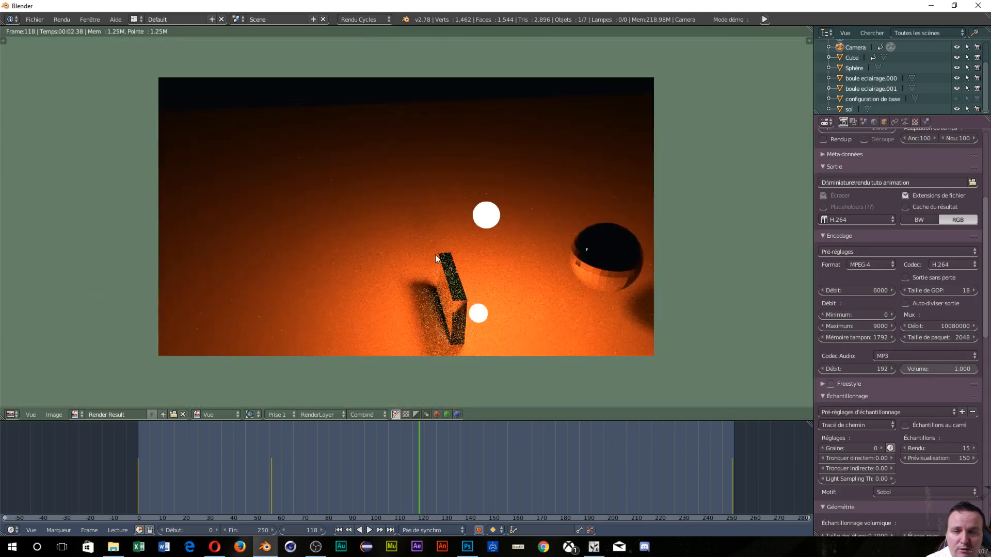
scroll(274, 240, up, 8)
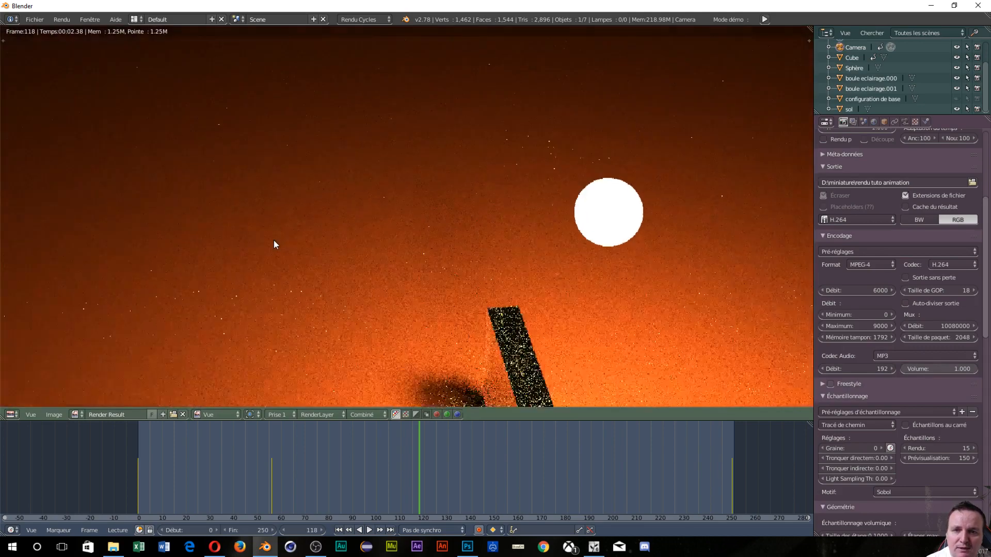
scroll(261, 253, down, 8)
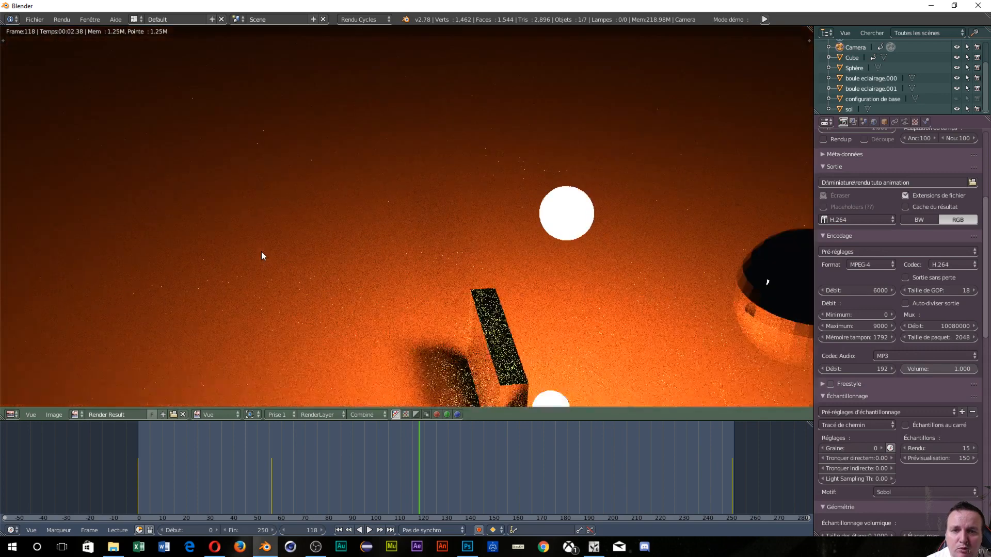